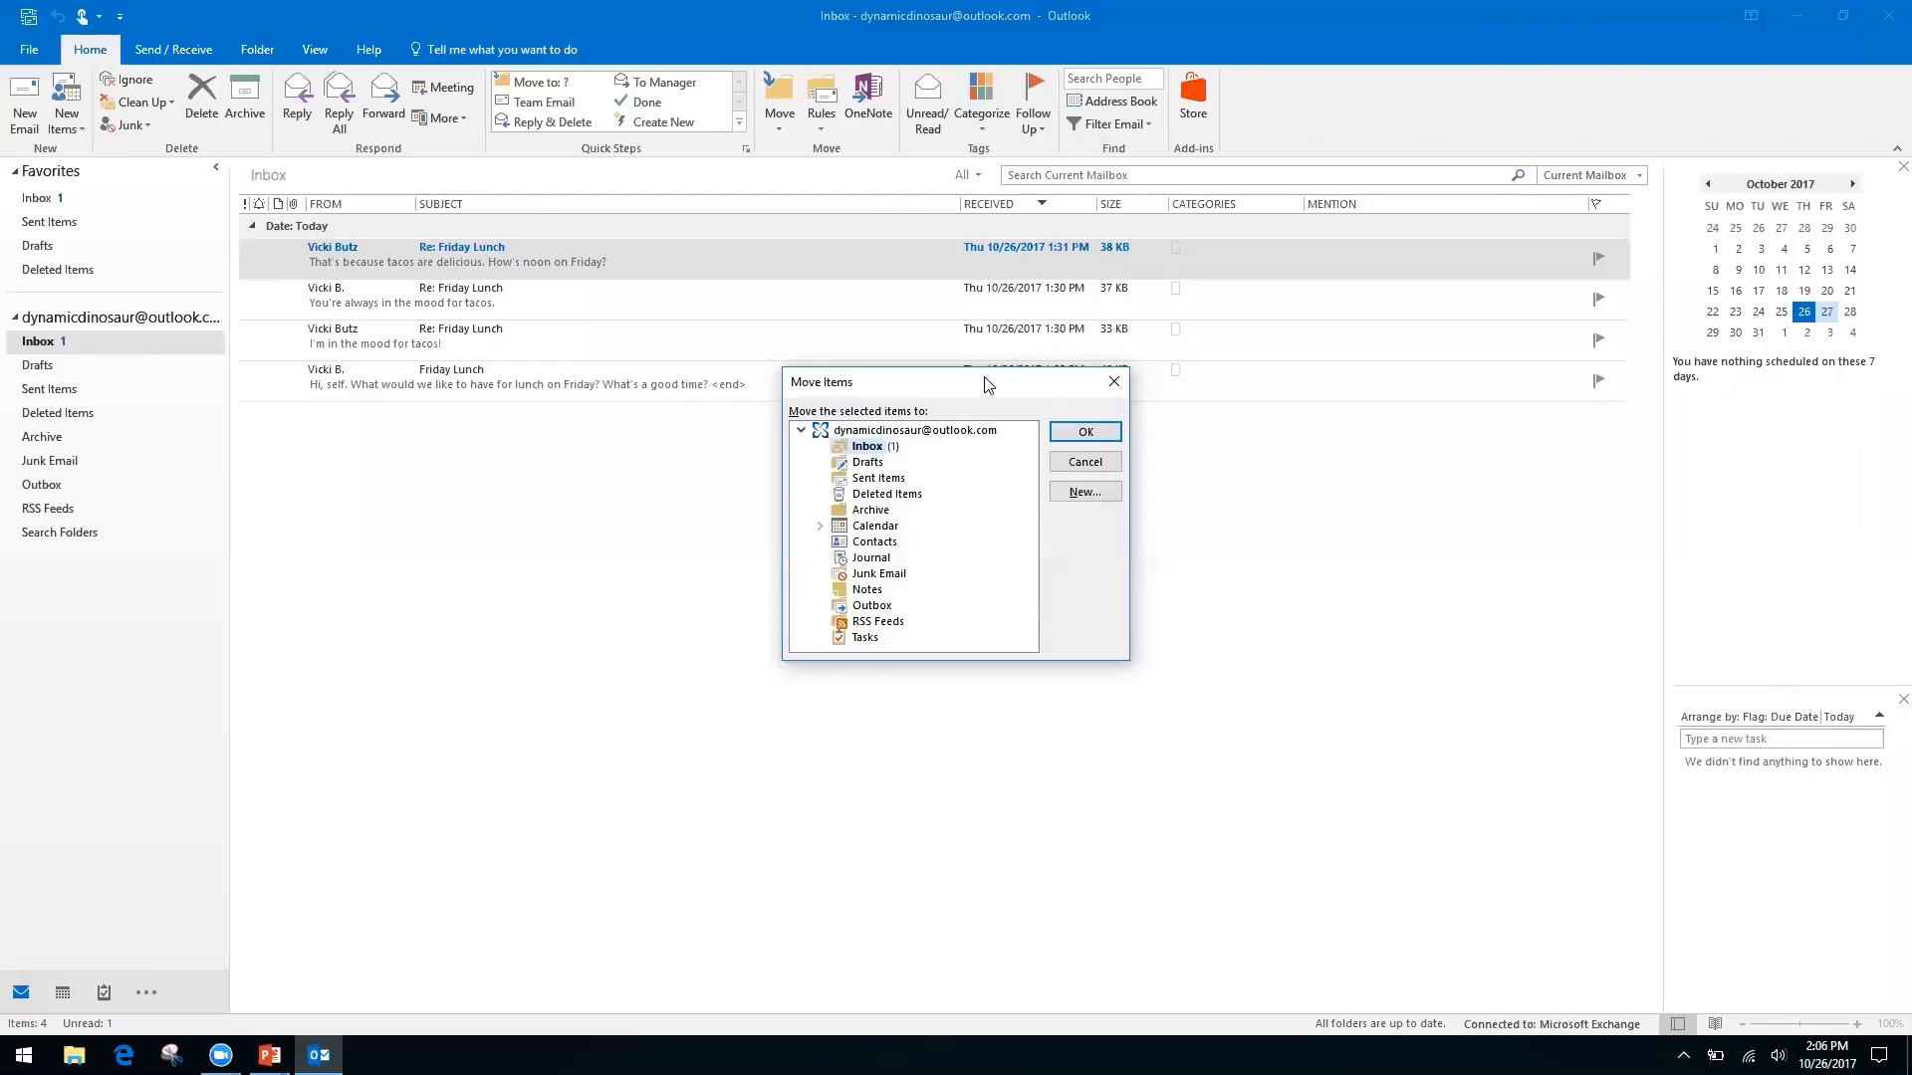
Dismiss the Move Items dialog without moving anything, then switch to the Keyboard Shortcuts slide
key("Down")
key("Down")
key("Down")
key("Down")
key("Up")
key("Up")
key("Up")
key("Up")
left_click(1111, 384)
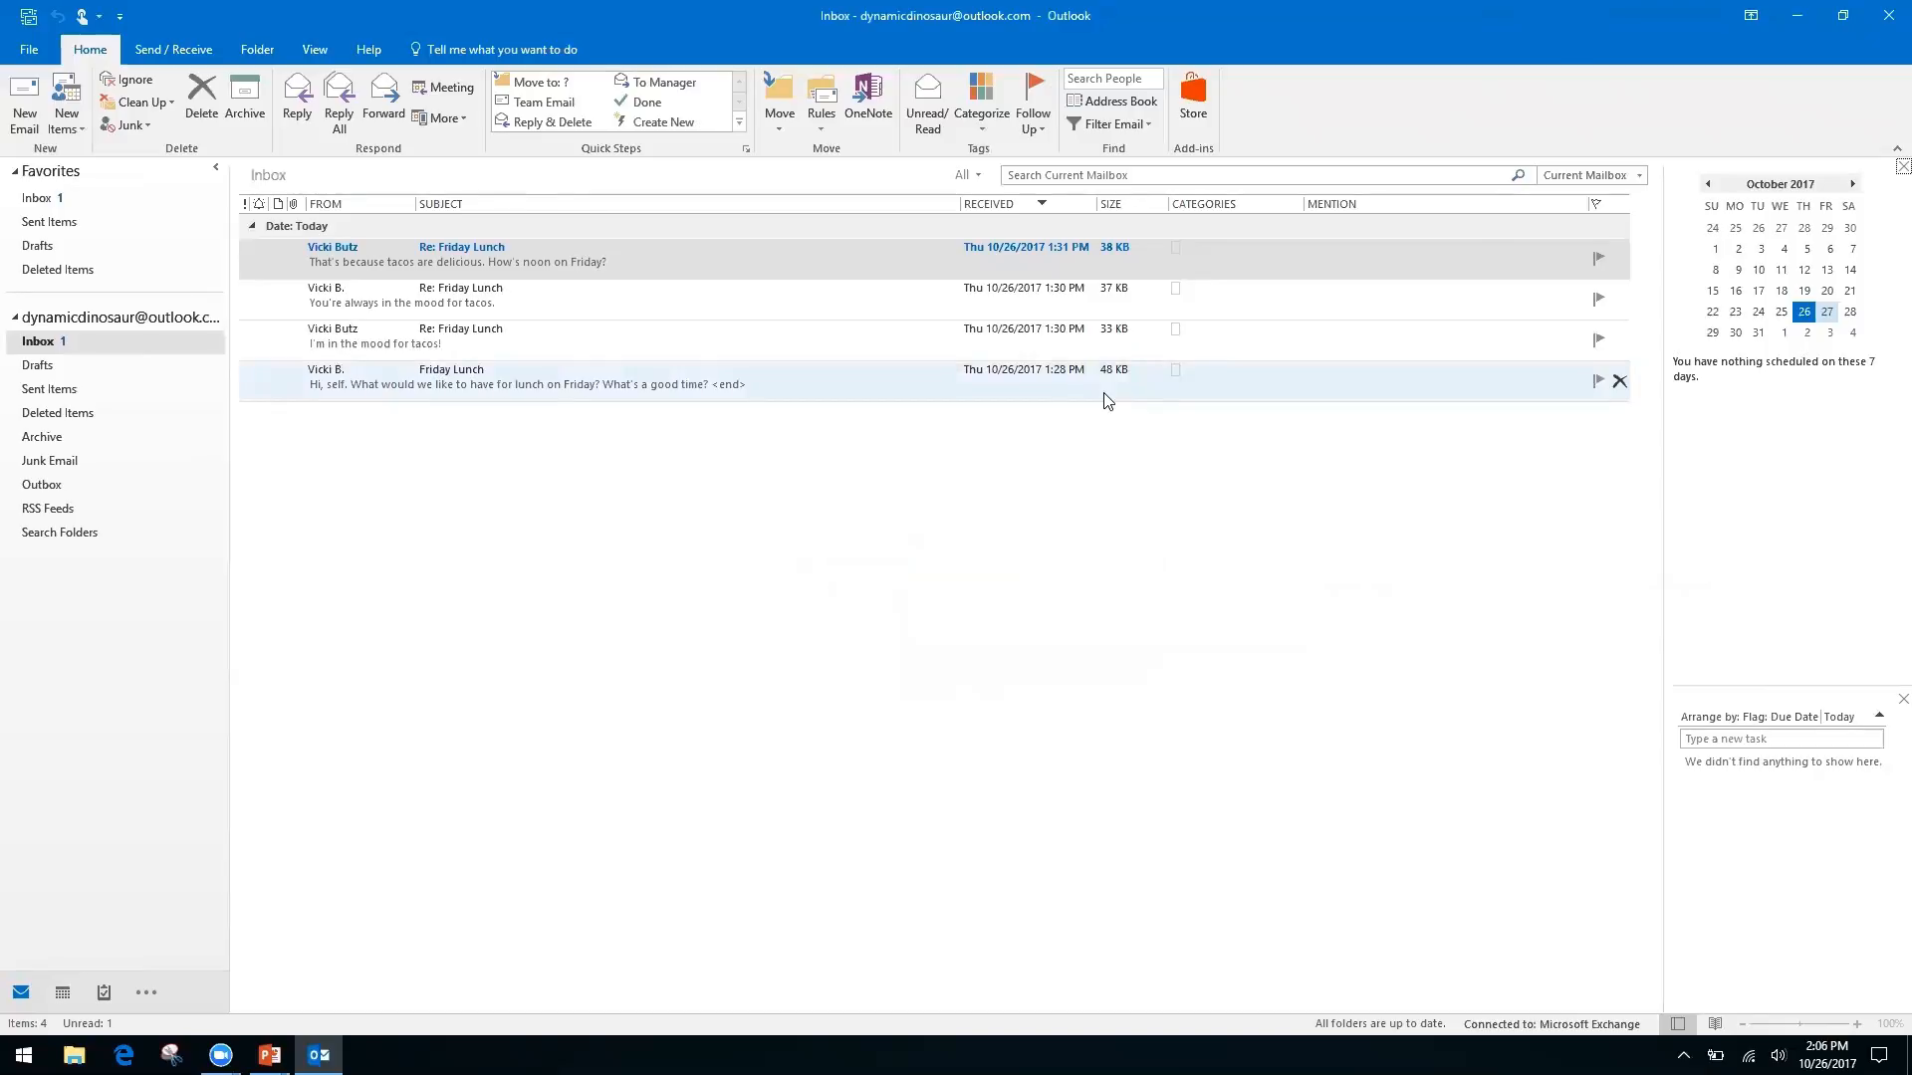
key("alt+Tab")
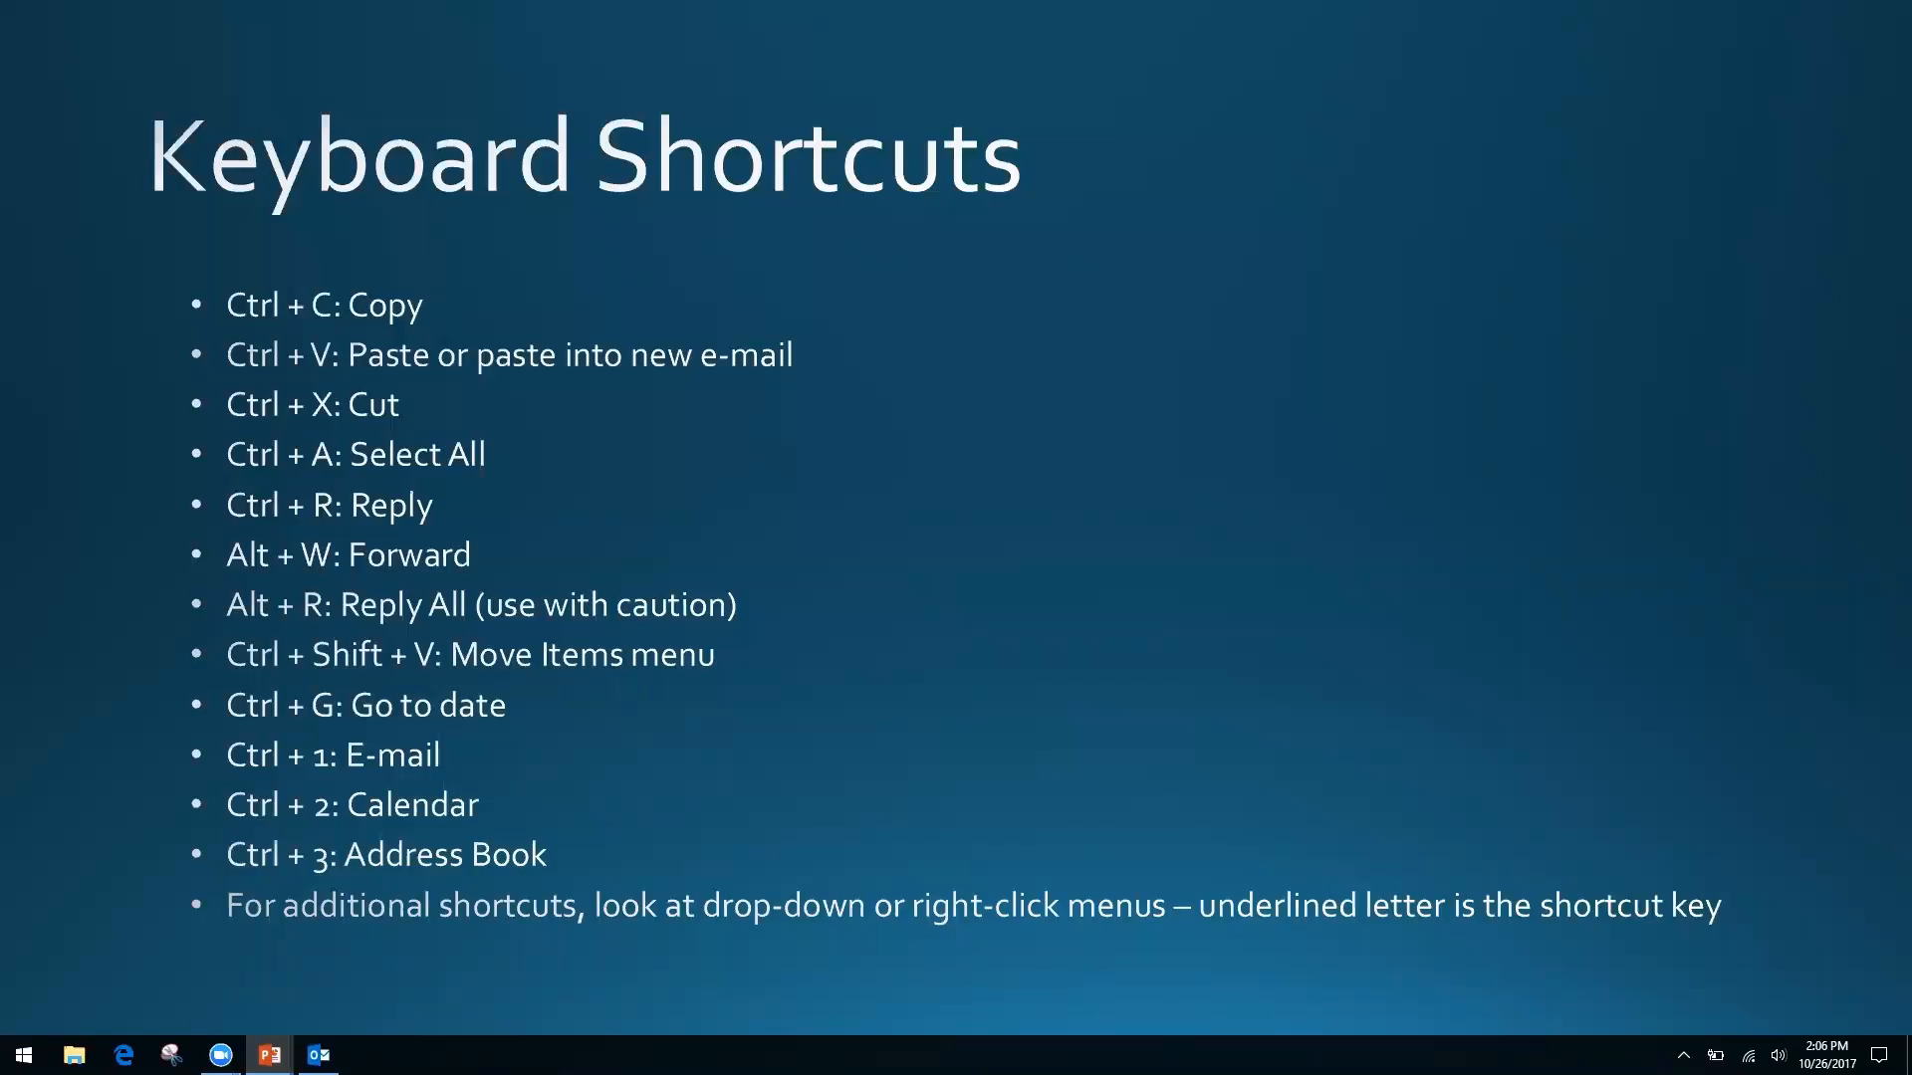
Switch from the Keyboard Shortcuts slide back to the Outlook Inbox with Alt+Tab
key("alt+Tab")
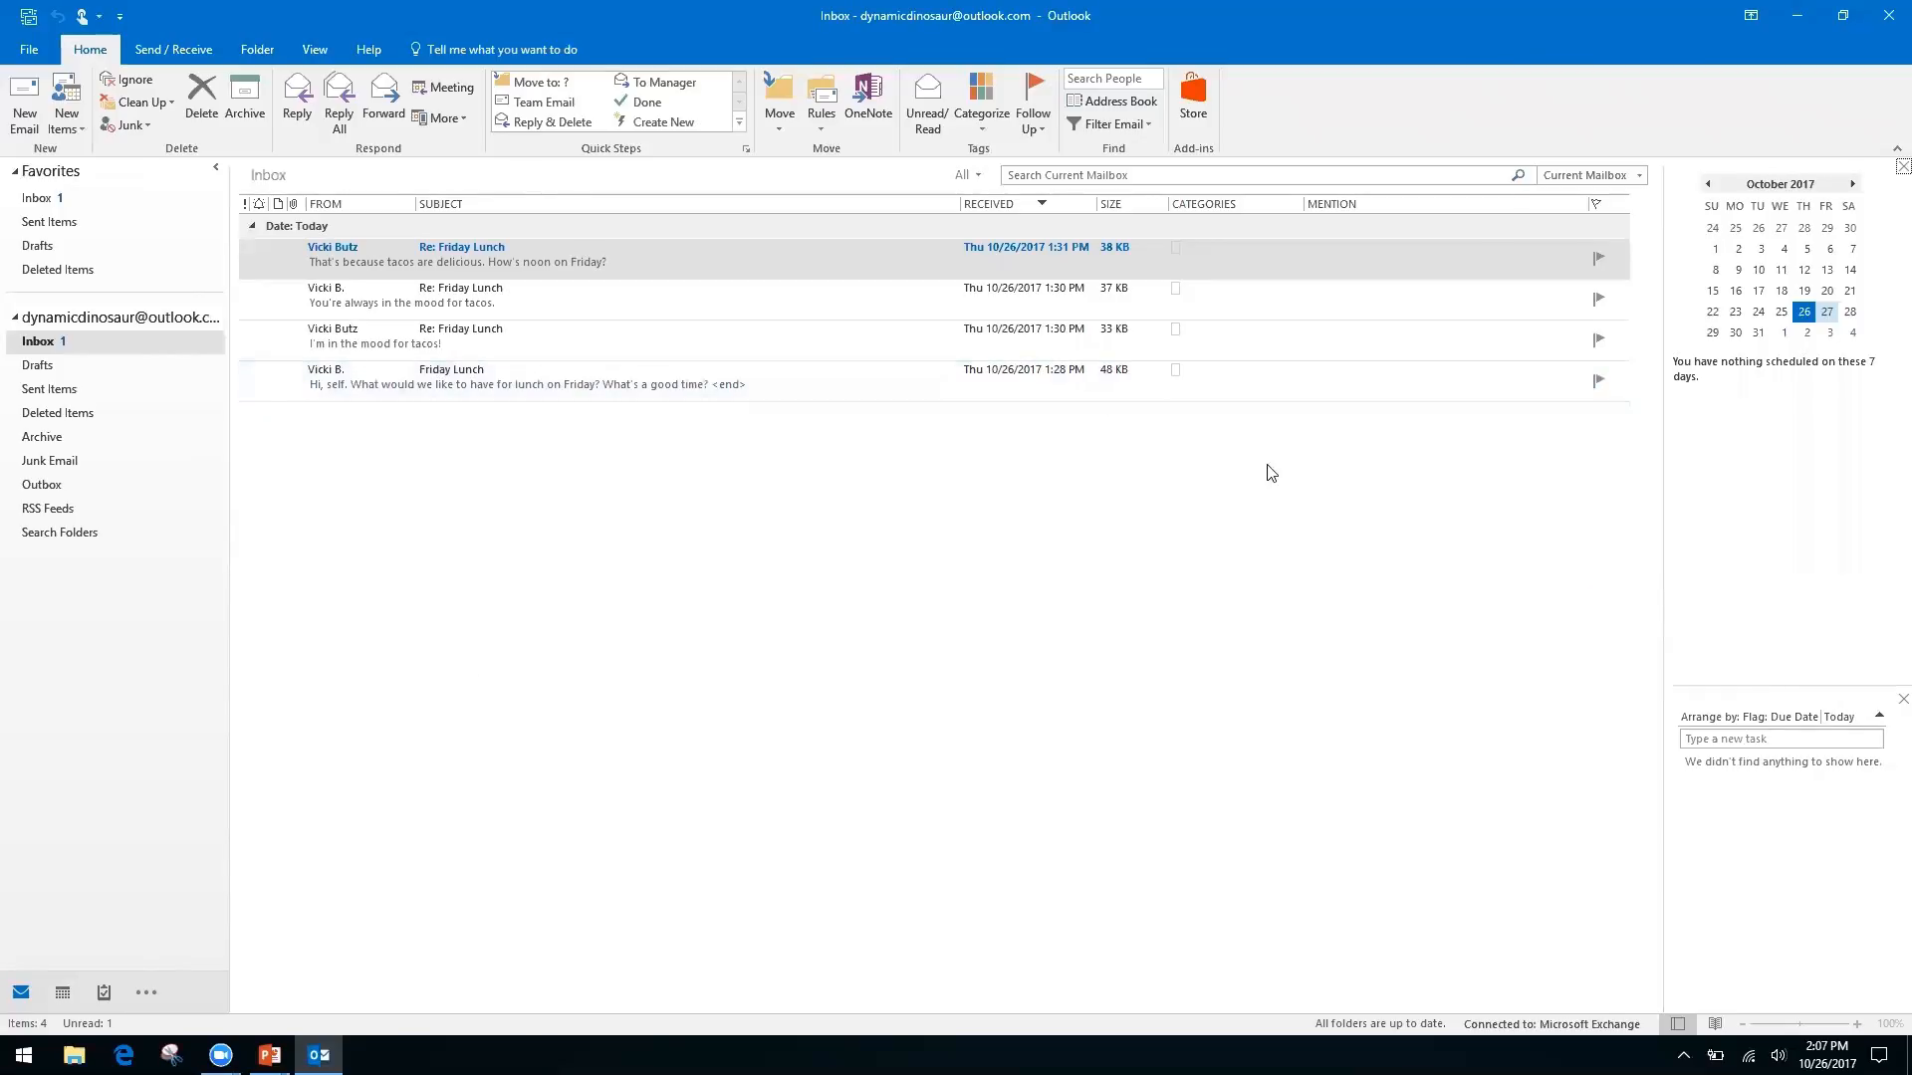
Show the Calendar as a window-wide October 2017 month view and bring up Go To Date
key("ctrl+2")
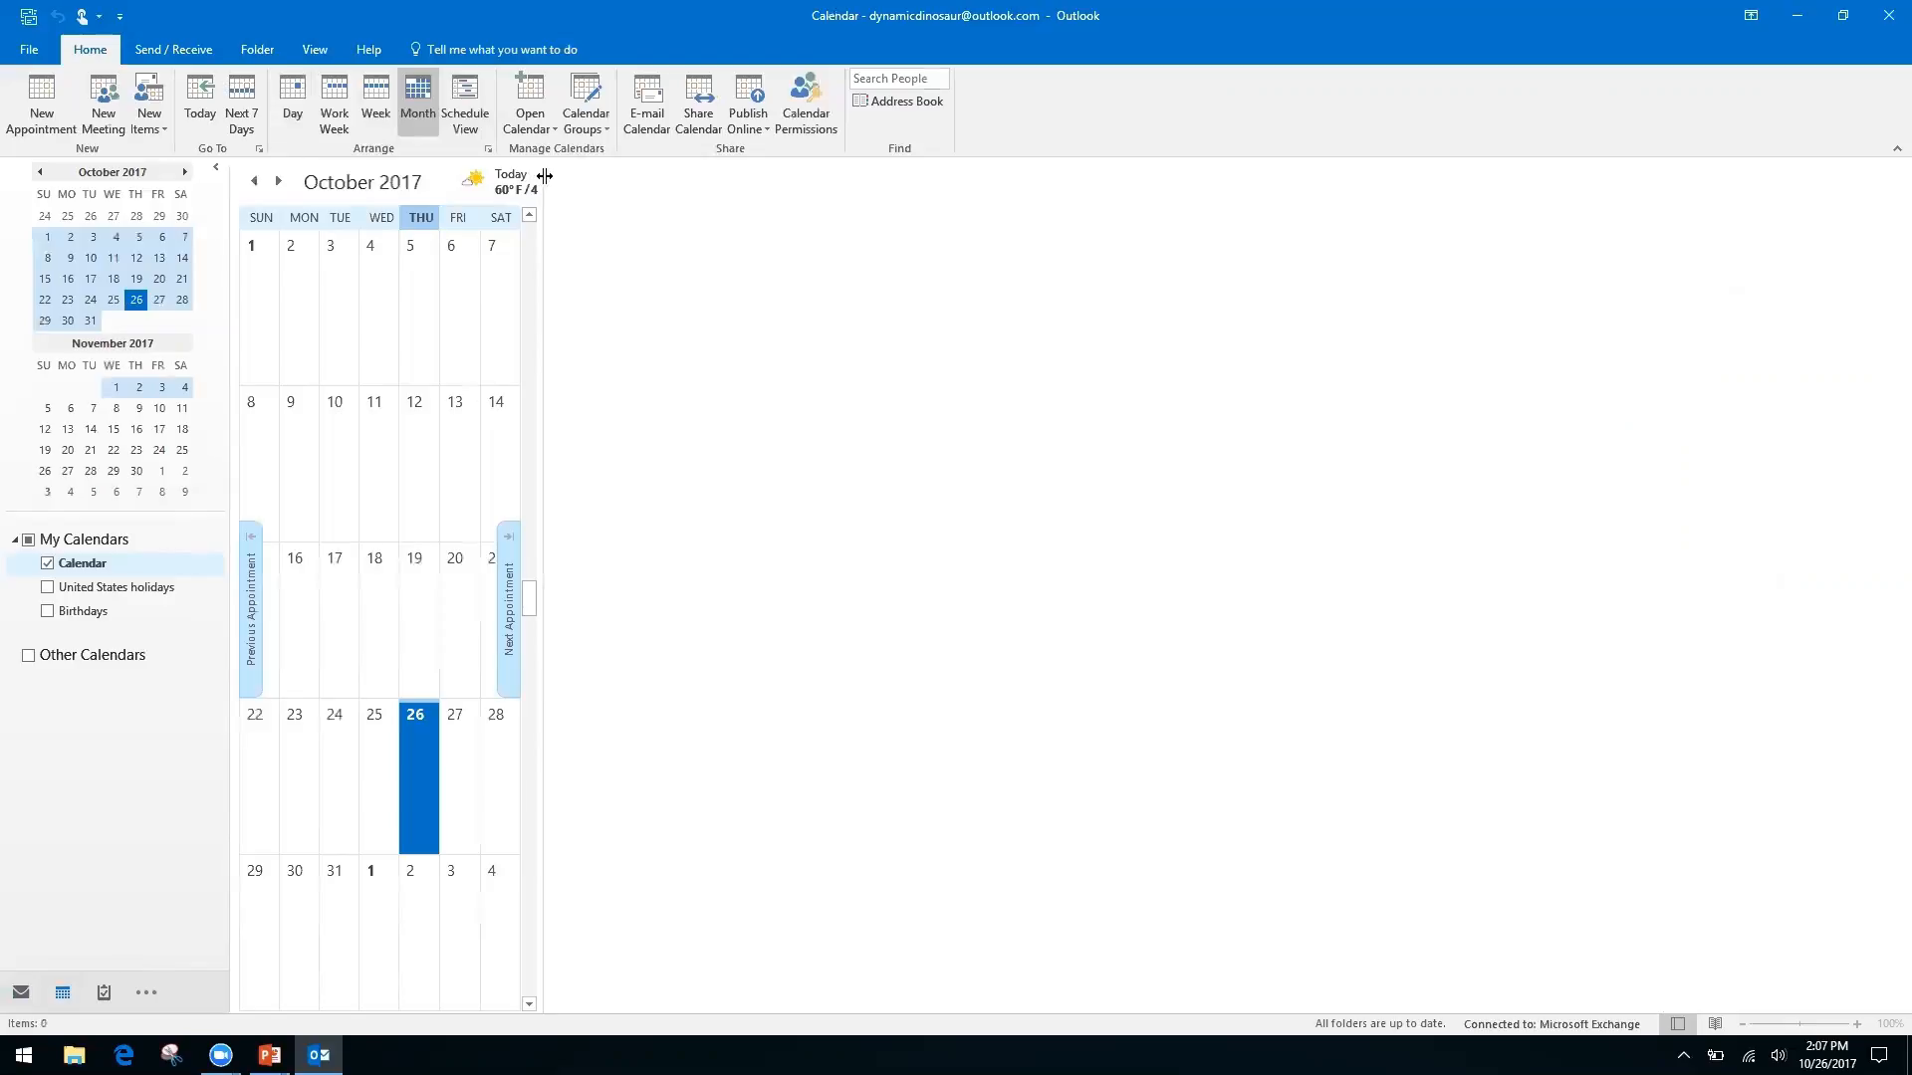
left_click_drag(542, 185, 1658, 345)
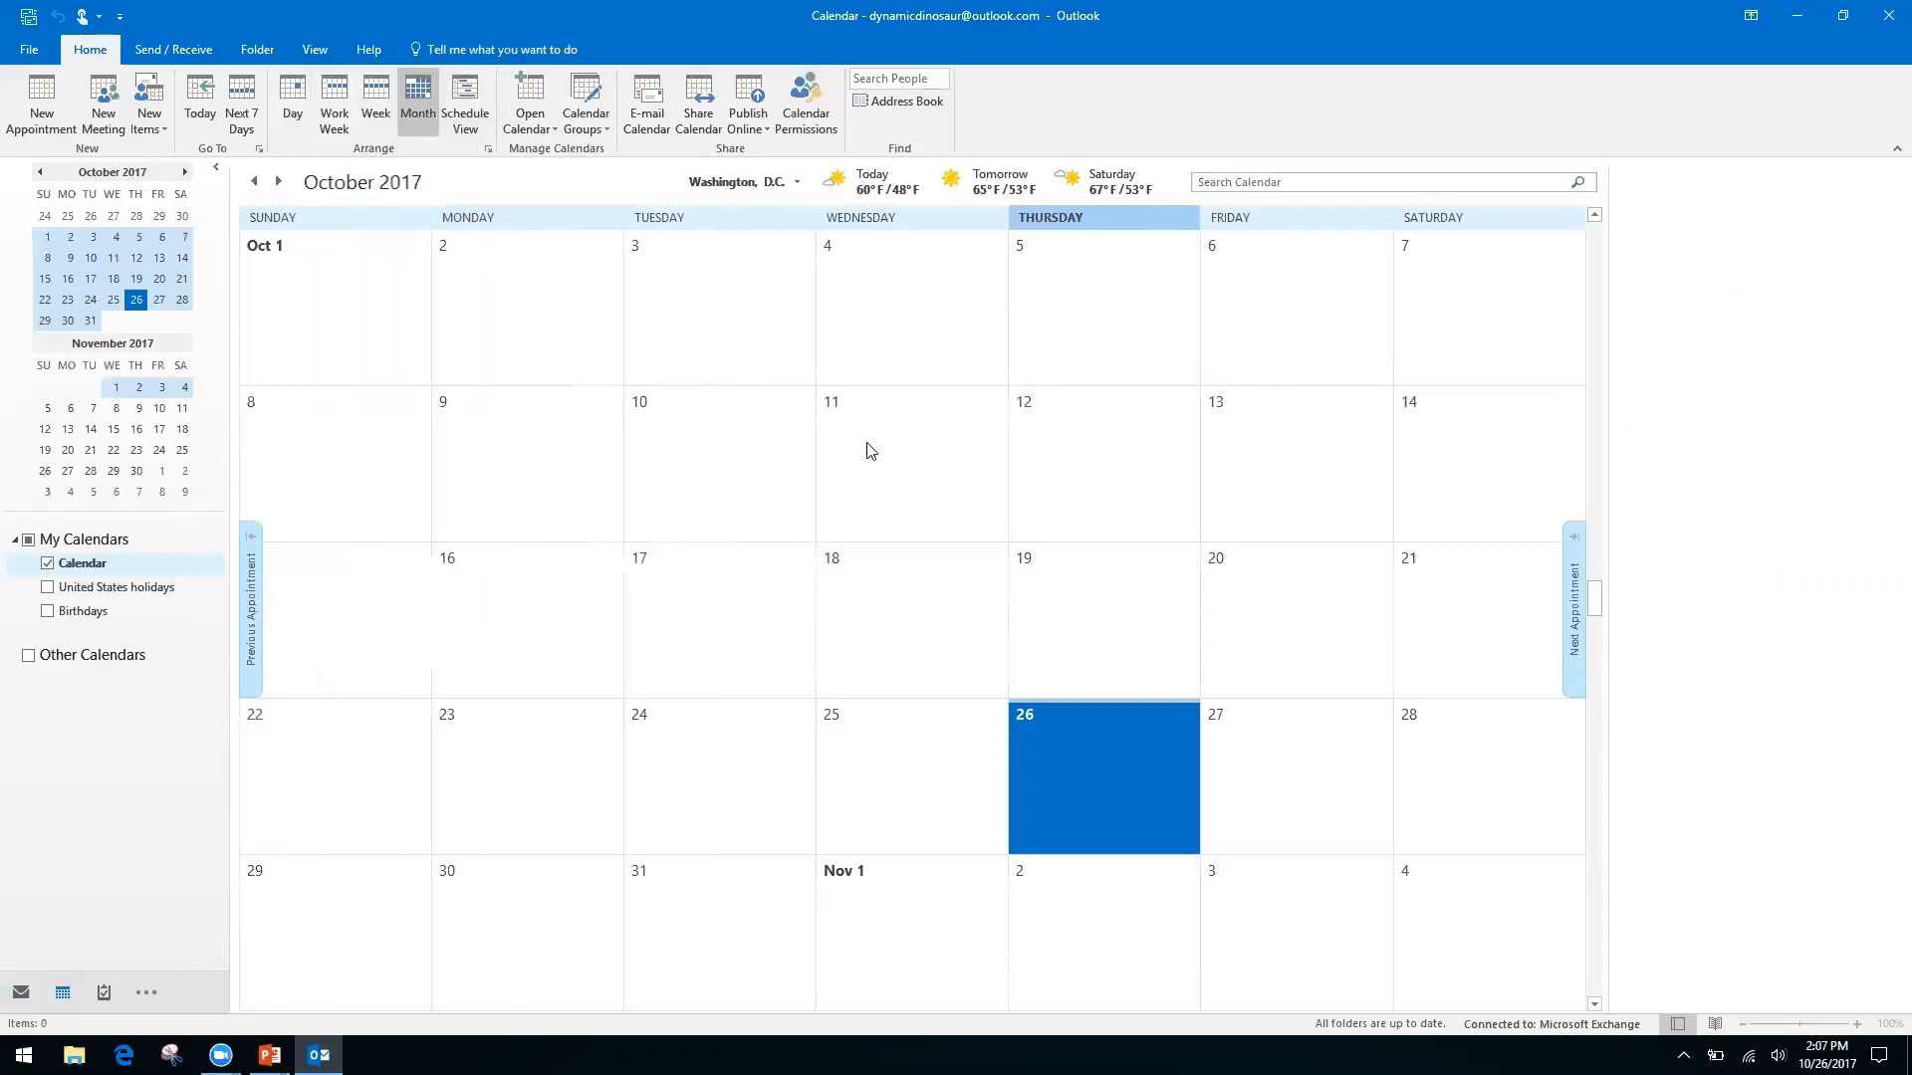
key("ctrl+g")
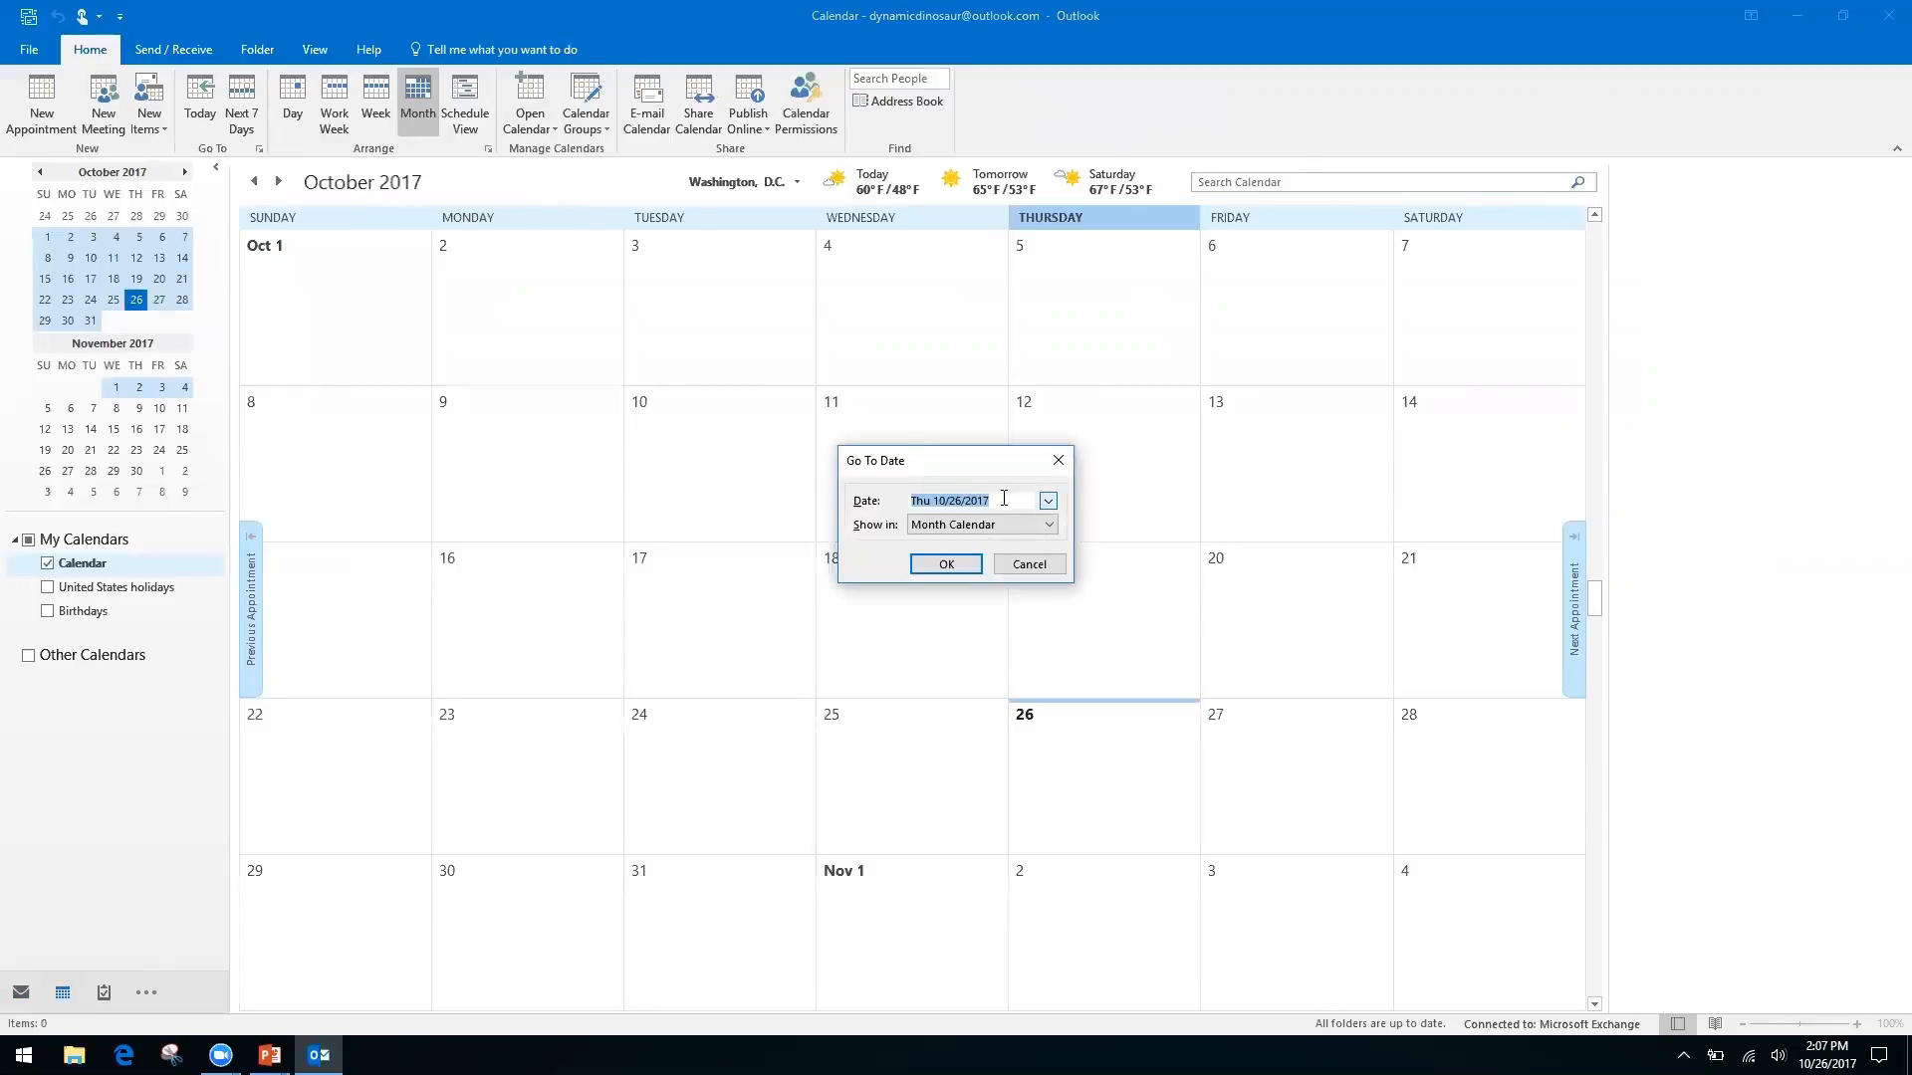
Jump the calendar to 11/2/17, then page forward month by month to March 2018
type("11/2/17")
key("Return")
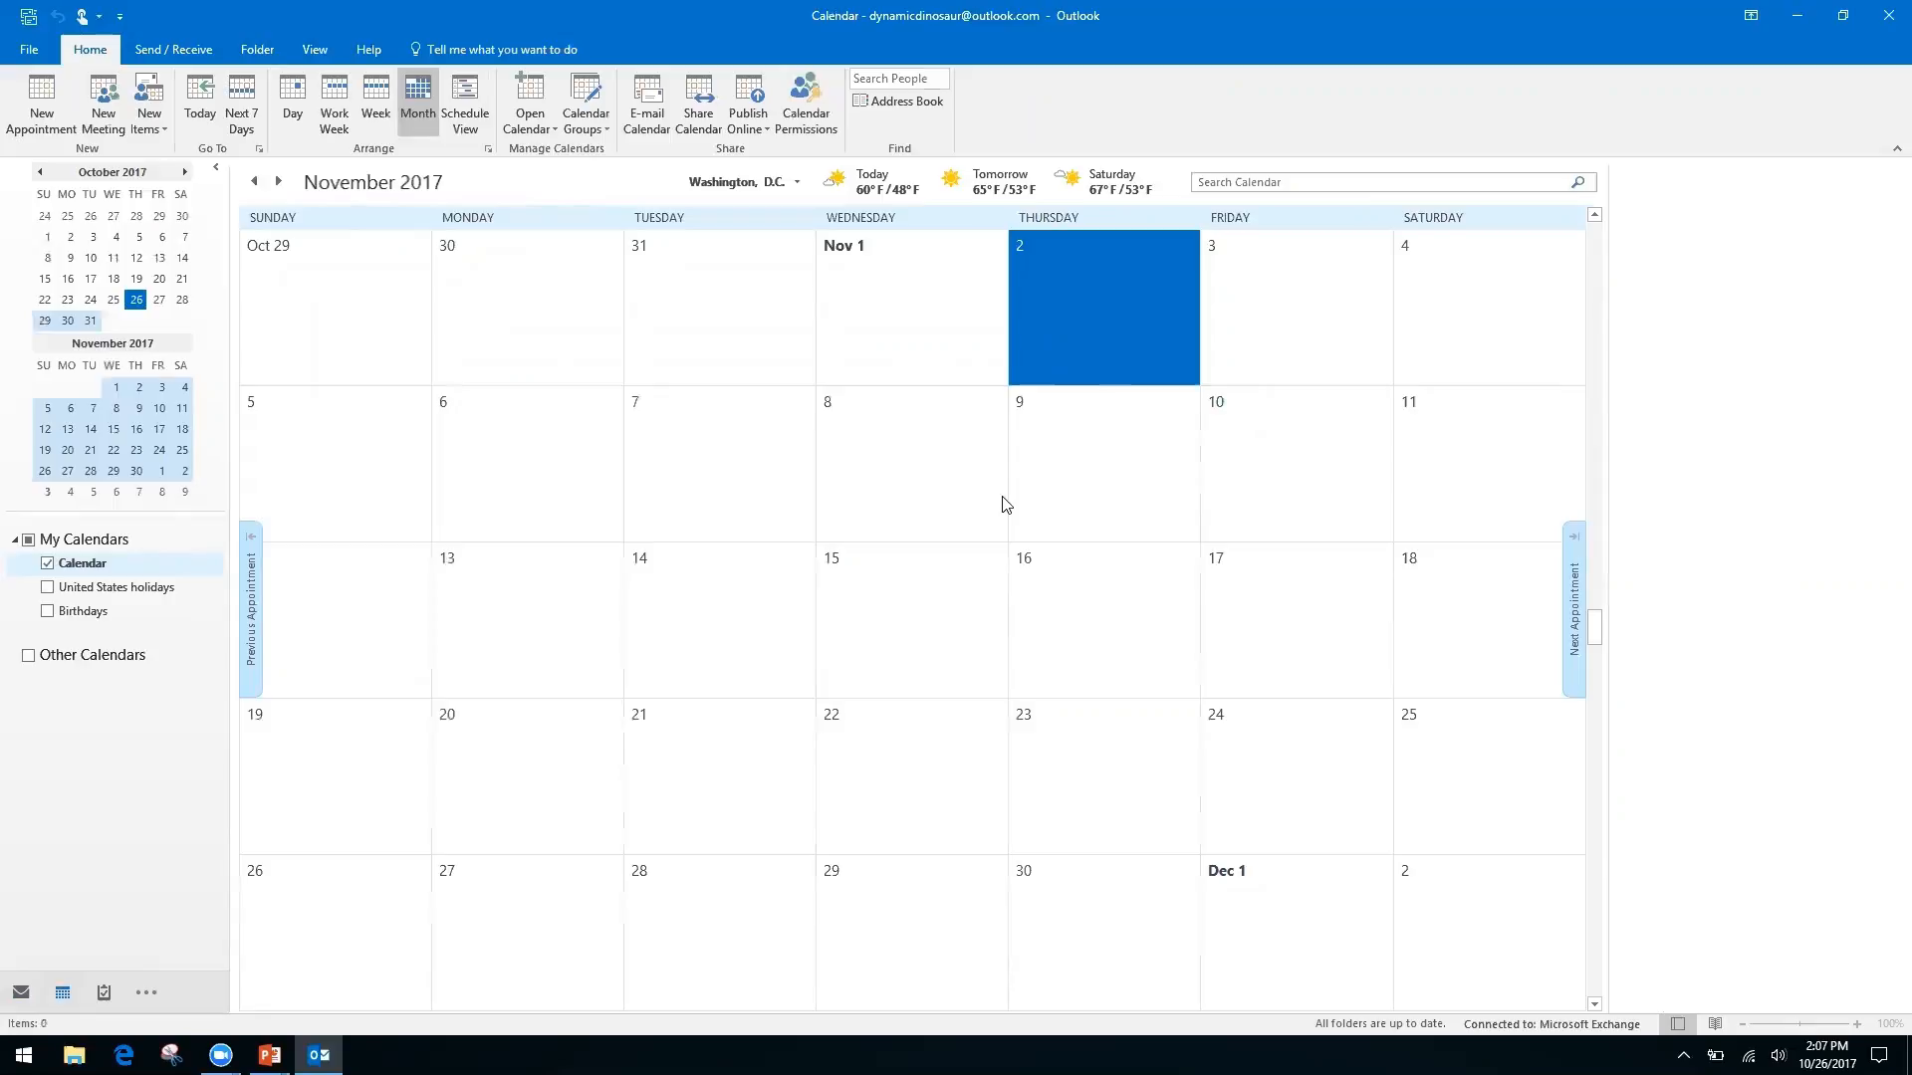
left_click(185, 172)
left_click(186, 173)
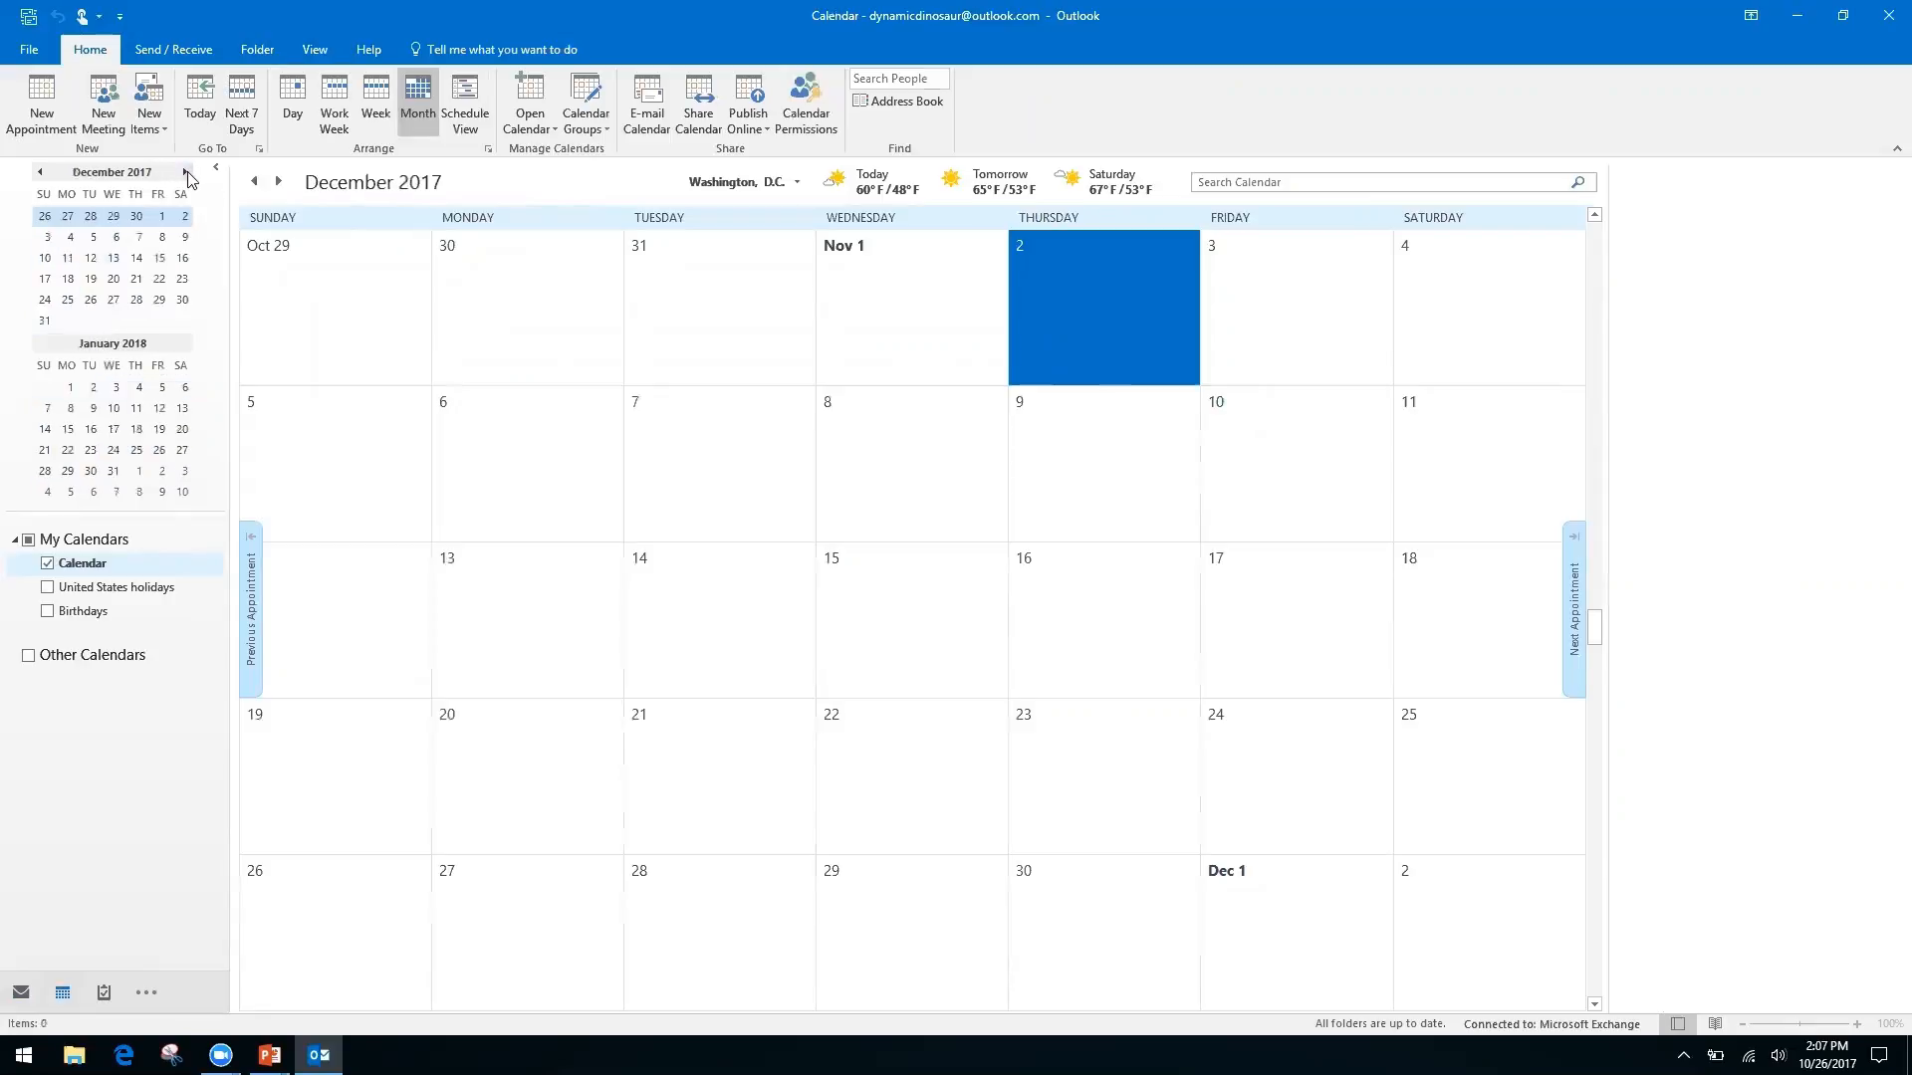
left_click(185, 173)
left_click(185, 172)
left_click(185, 172)
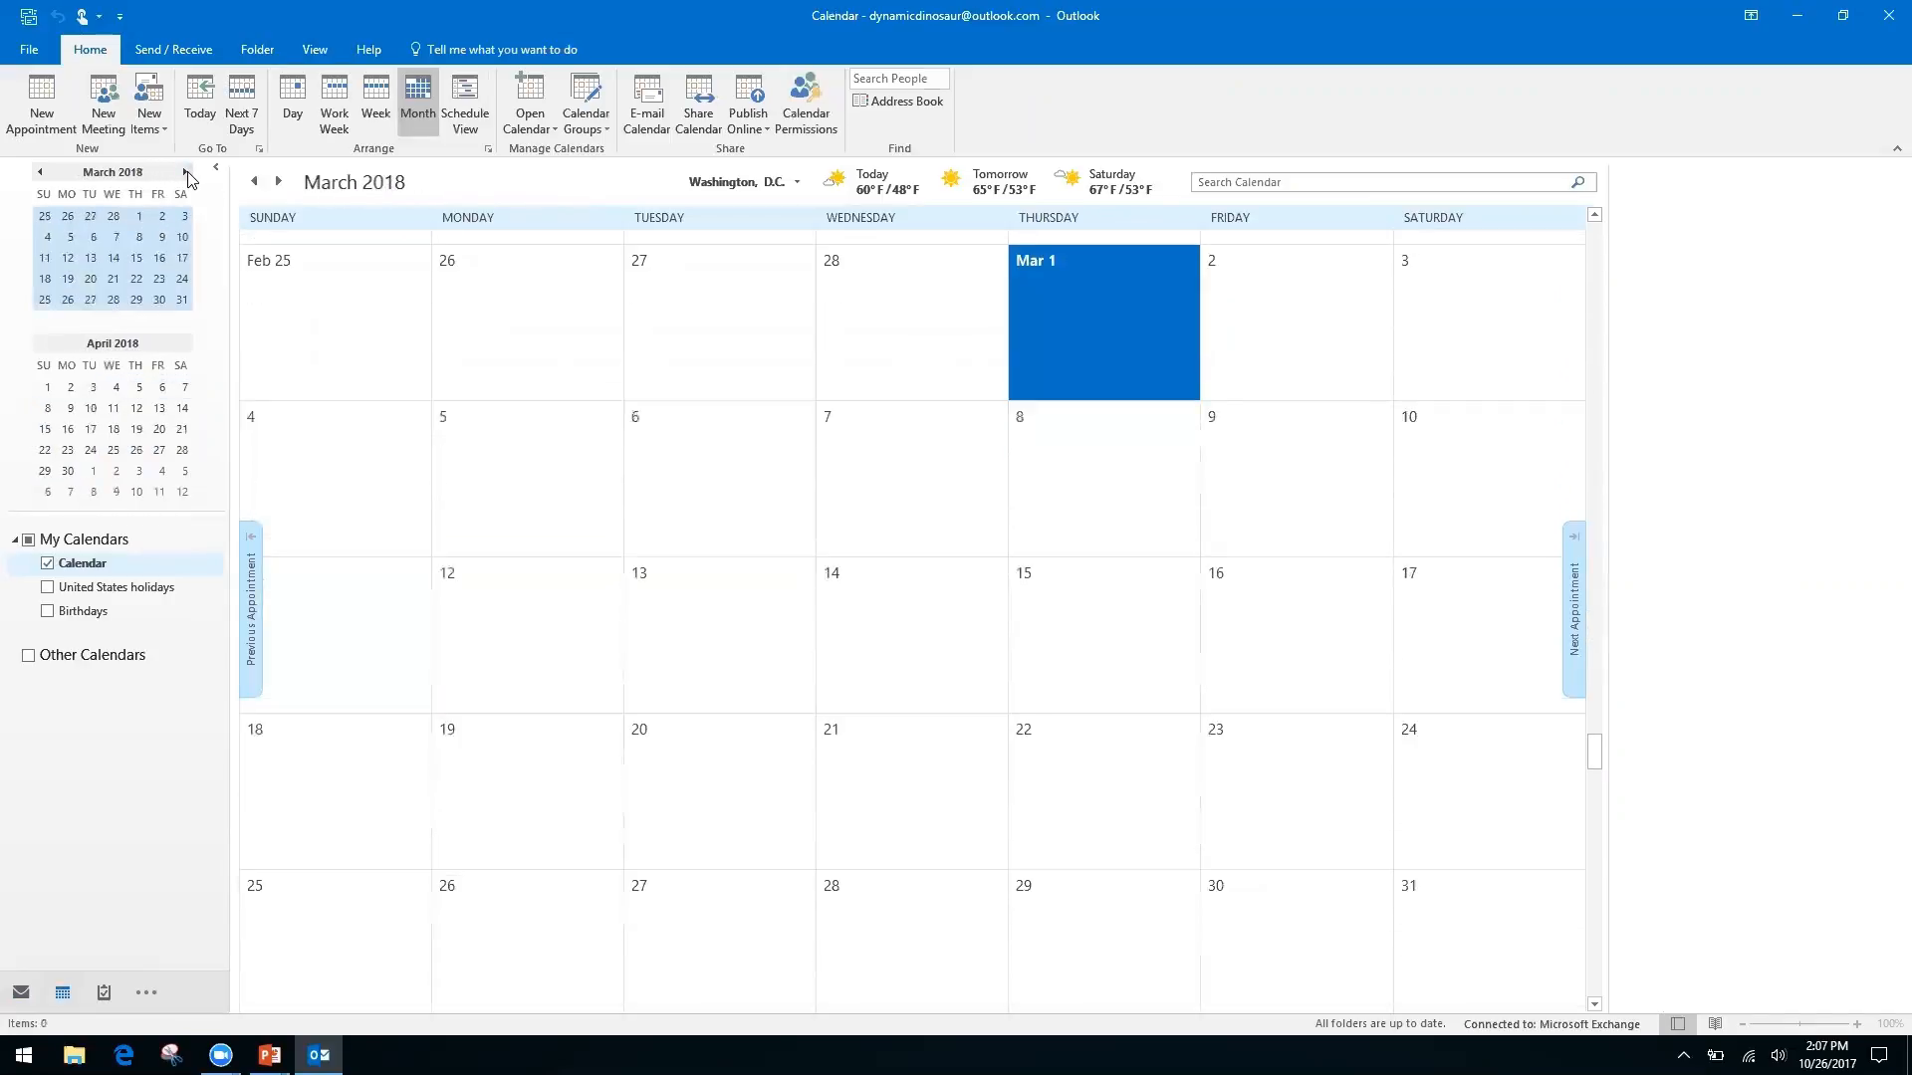
Page the calendar back to October 2017 and switch to the Keyboard Shortcuts slide
left_click(38, 172)
left_click(39, 172)
left_click(39, 172)
left_click(38, 172)
left_click(39, 173)
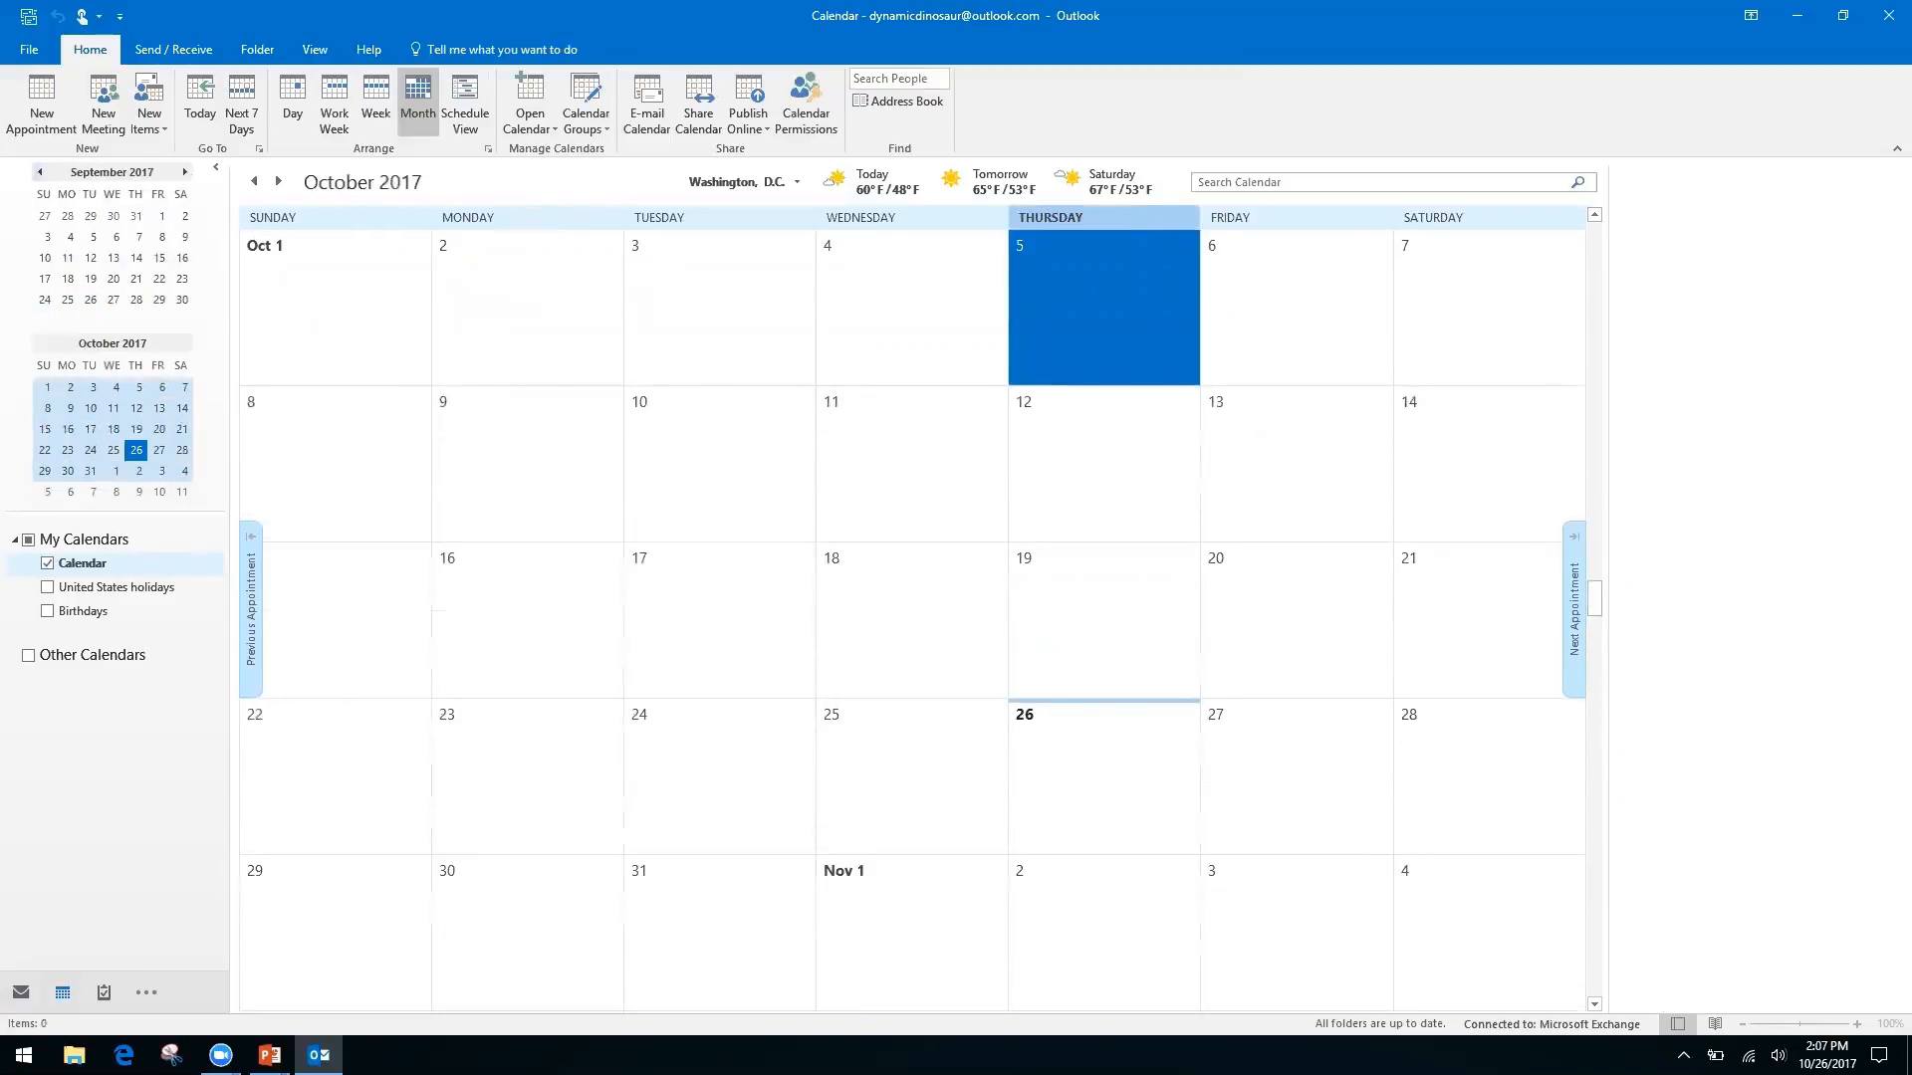
key("alt+Tab")
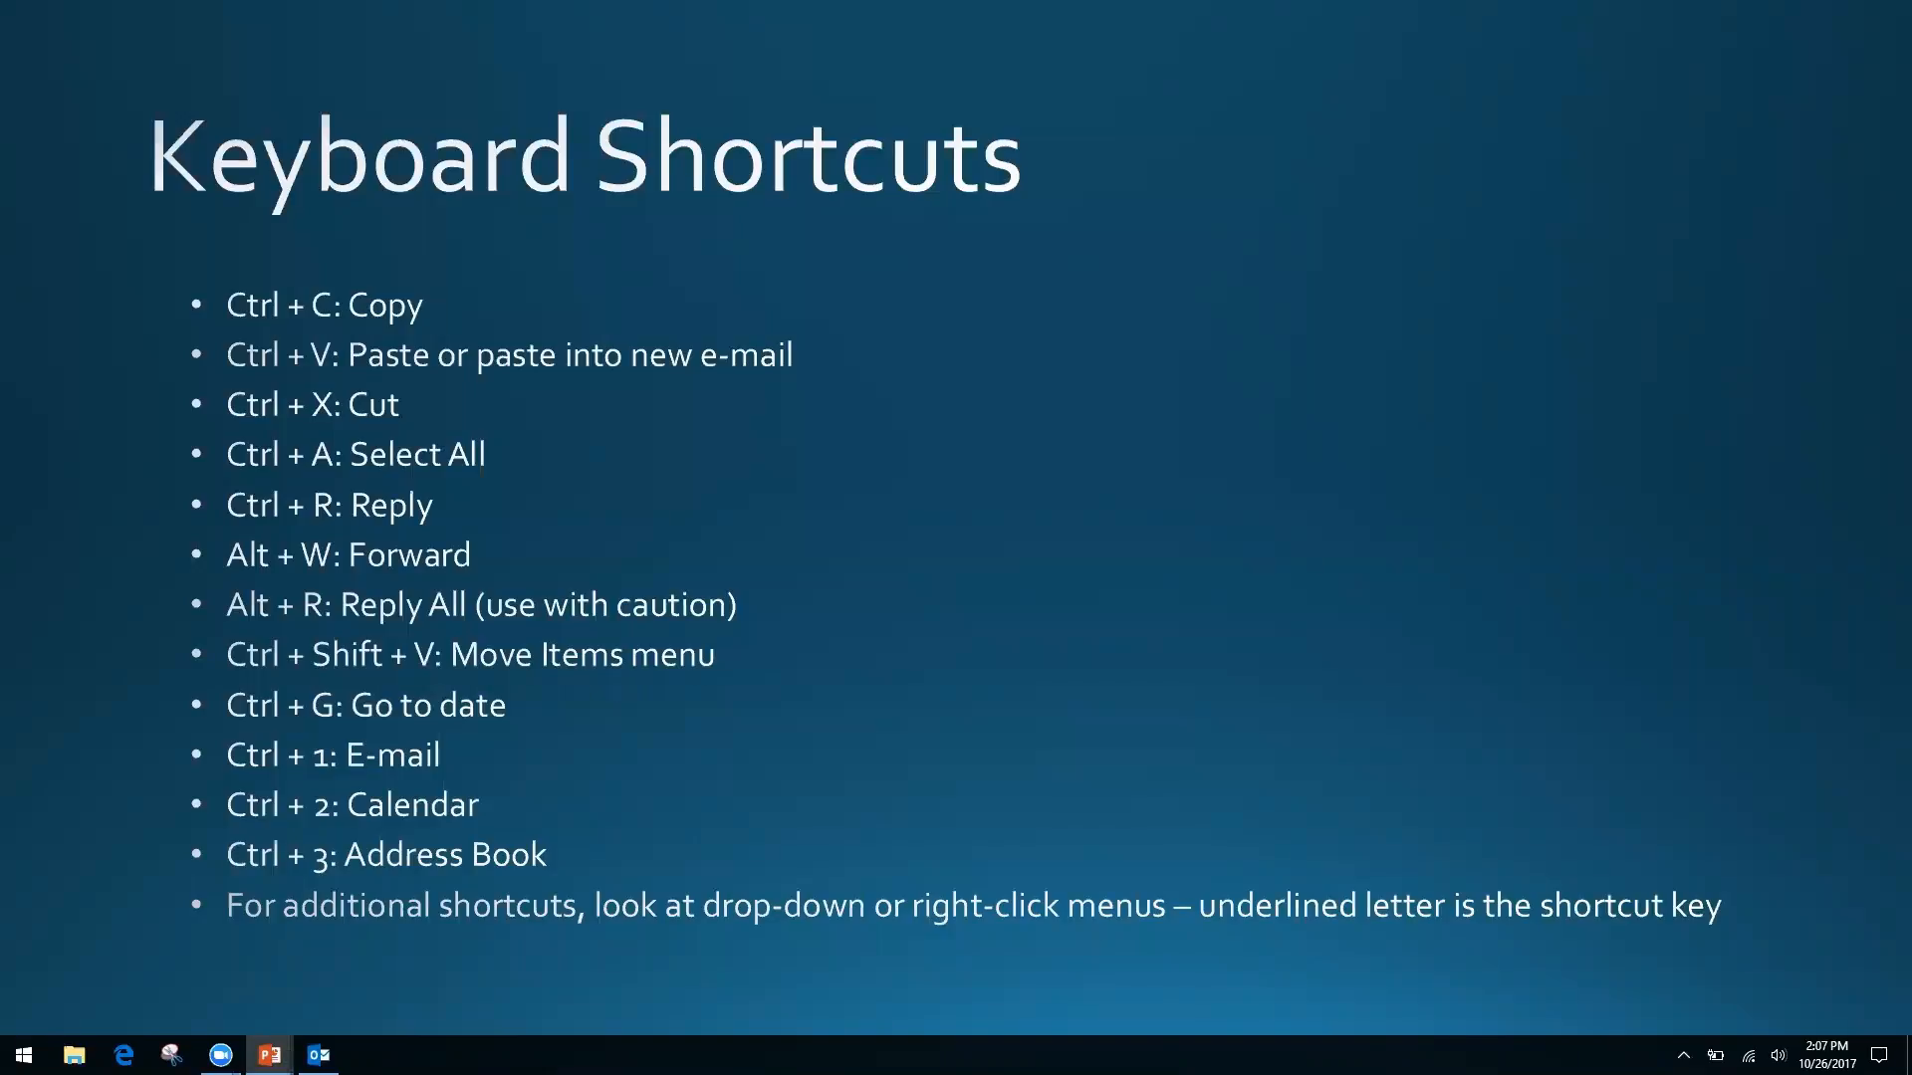
Switch from the slide back to the October 2017 Outlook calendar with Alt+Tab
key("alt+Tab")
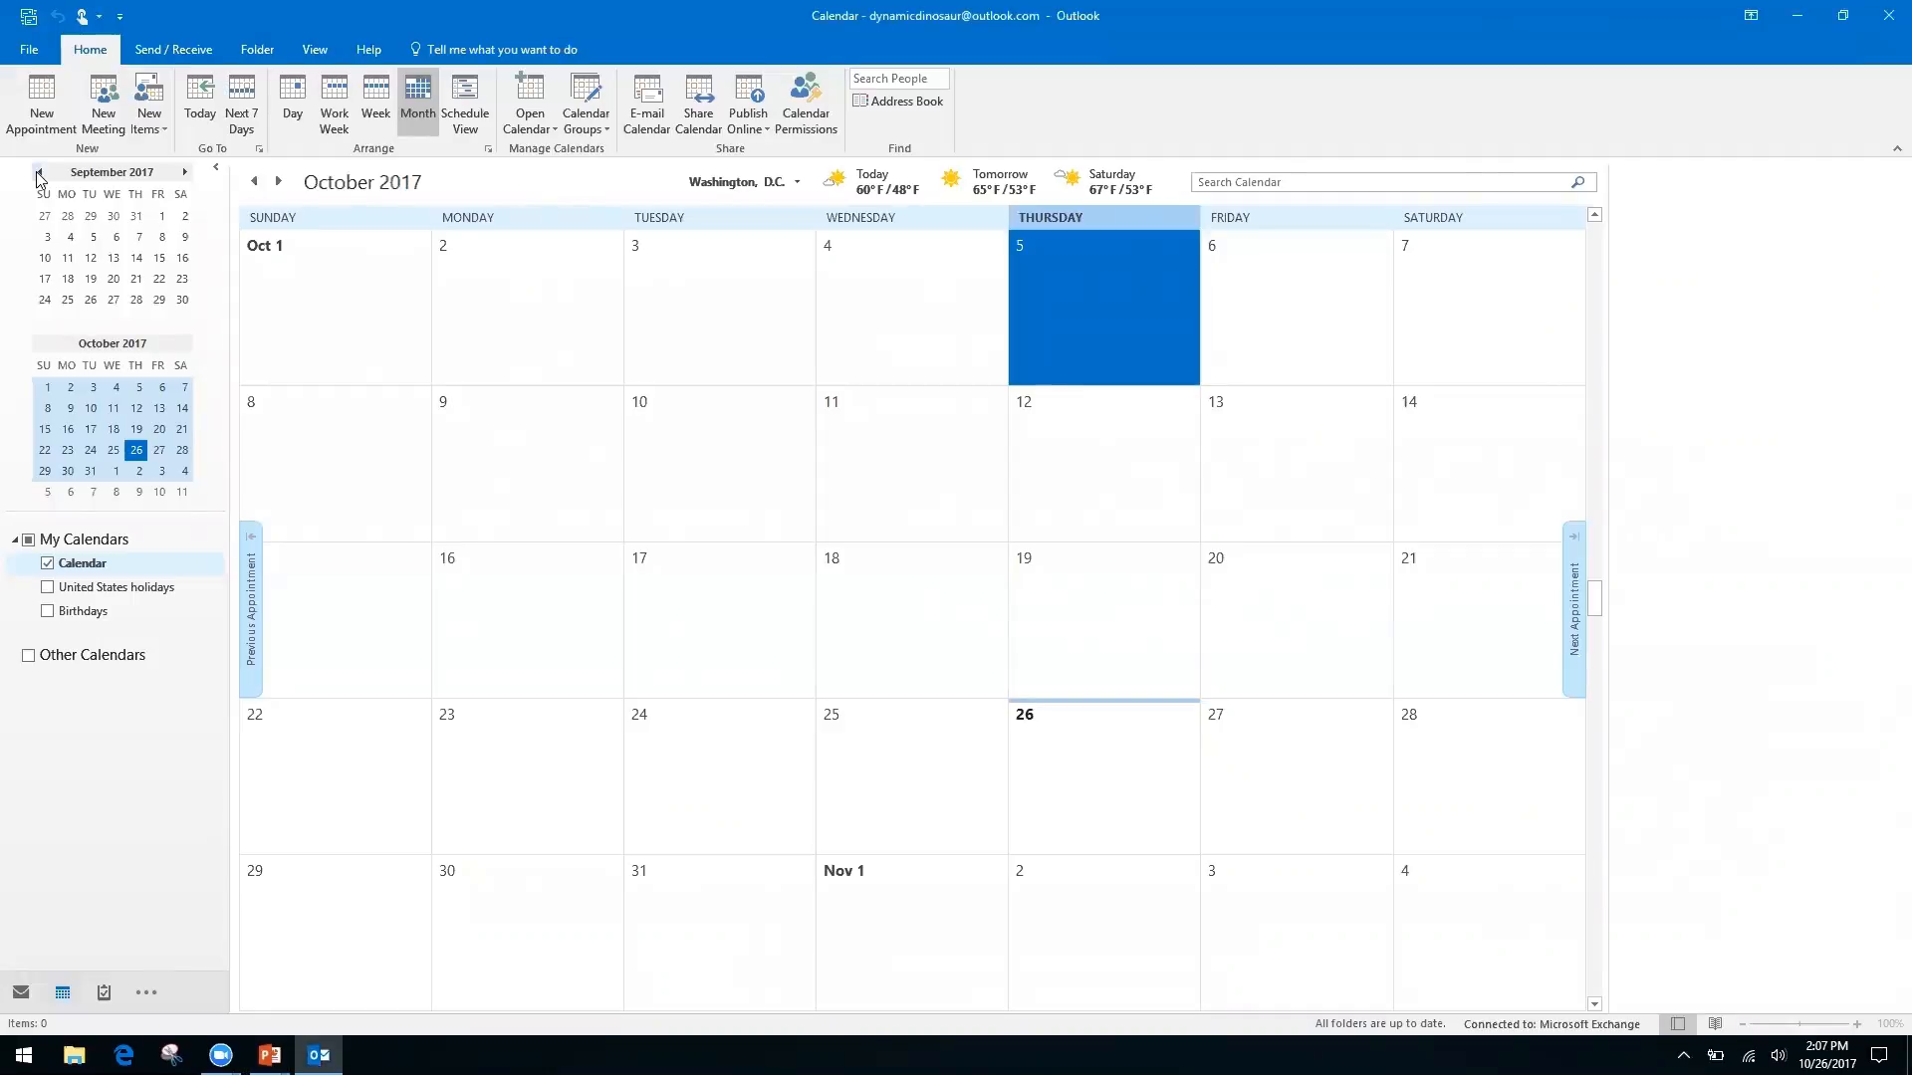
Cycle through Mail (Ctrl+1) and Calendar (Ctrl+2), ending on the empty Contacts list (Ctrl+3)
key("ctrl+1")
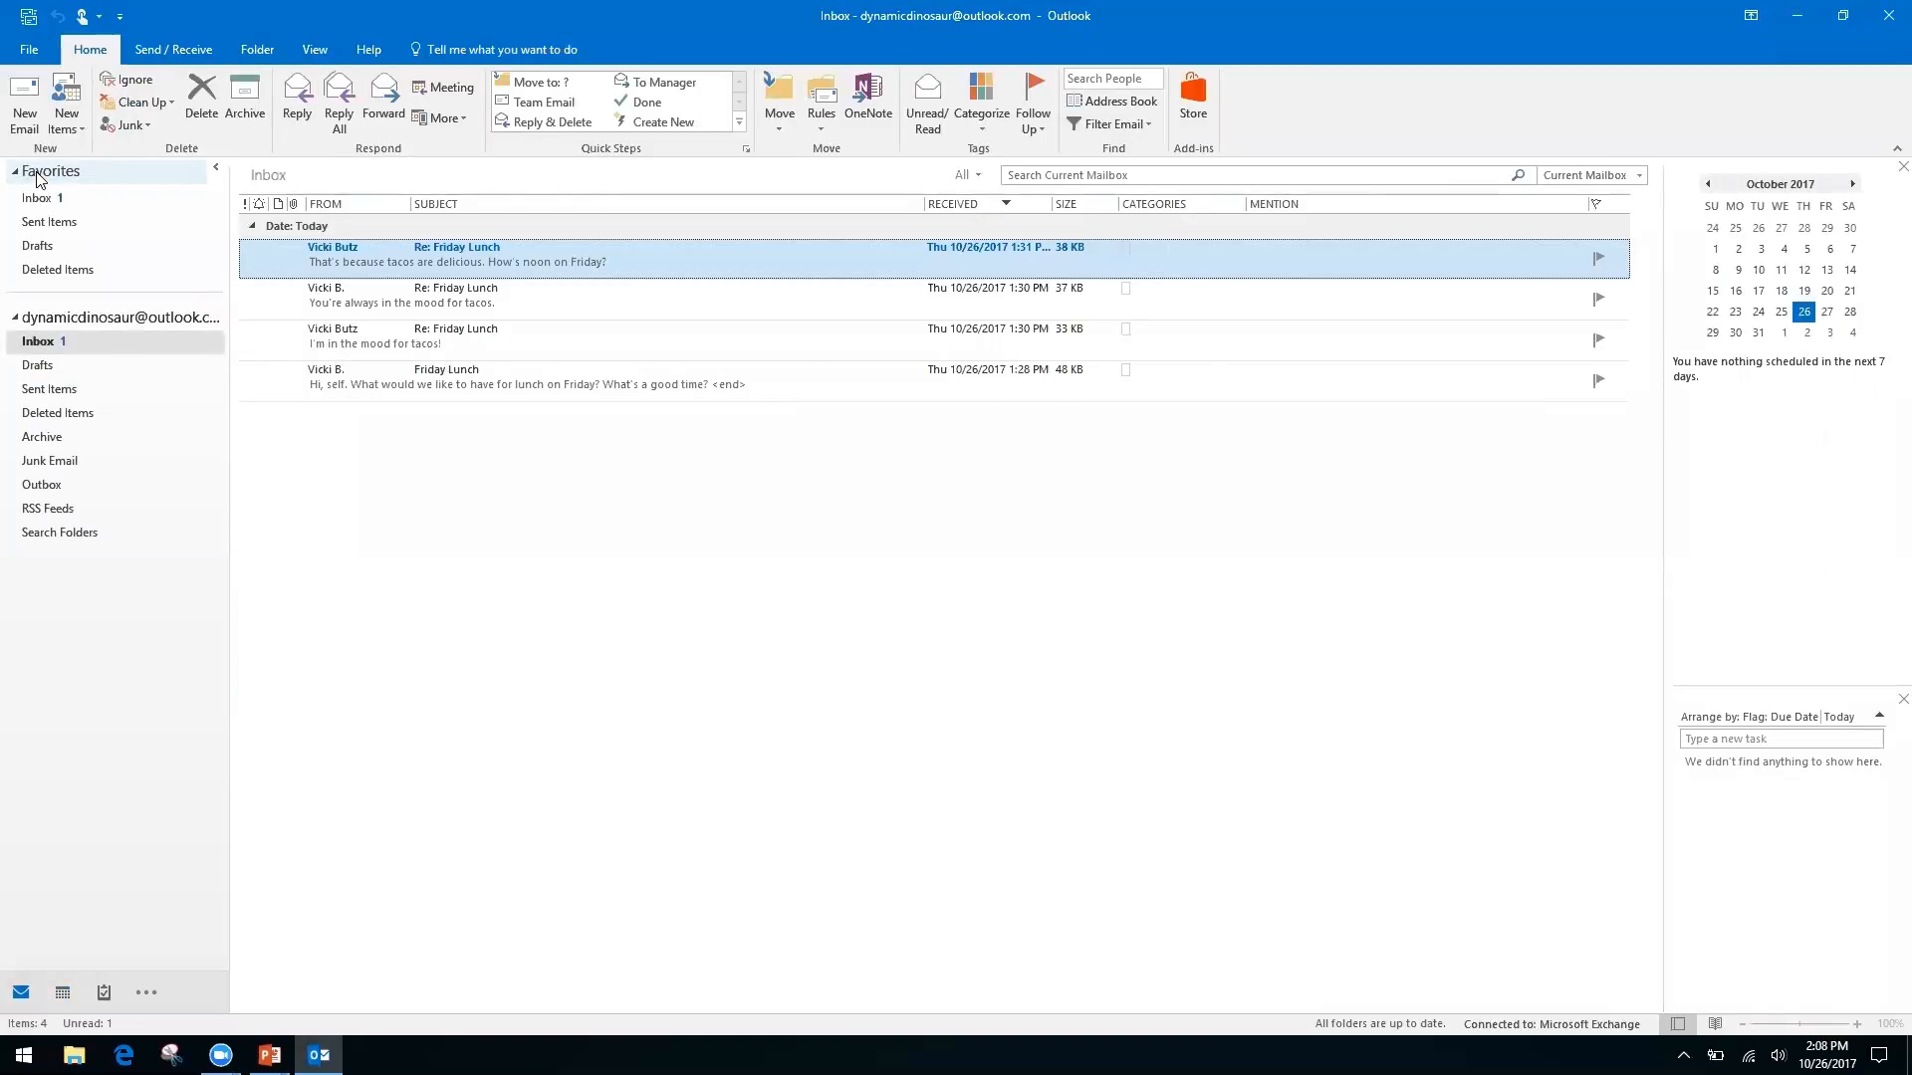
key("ctrl+2")
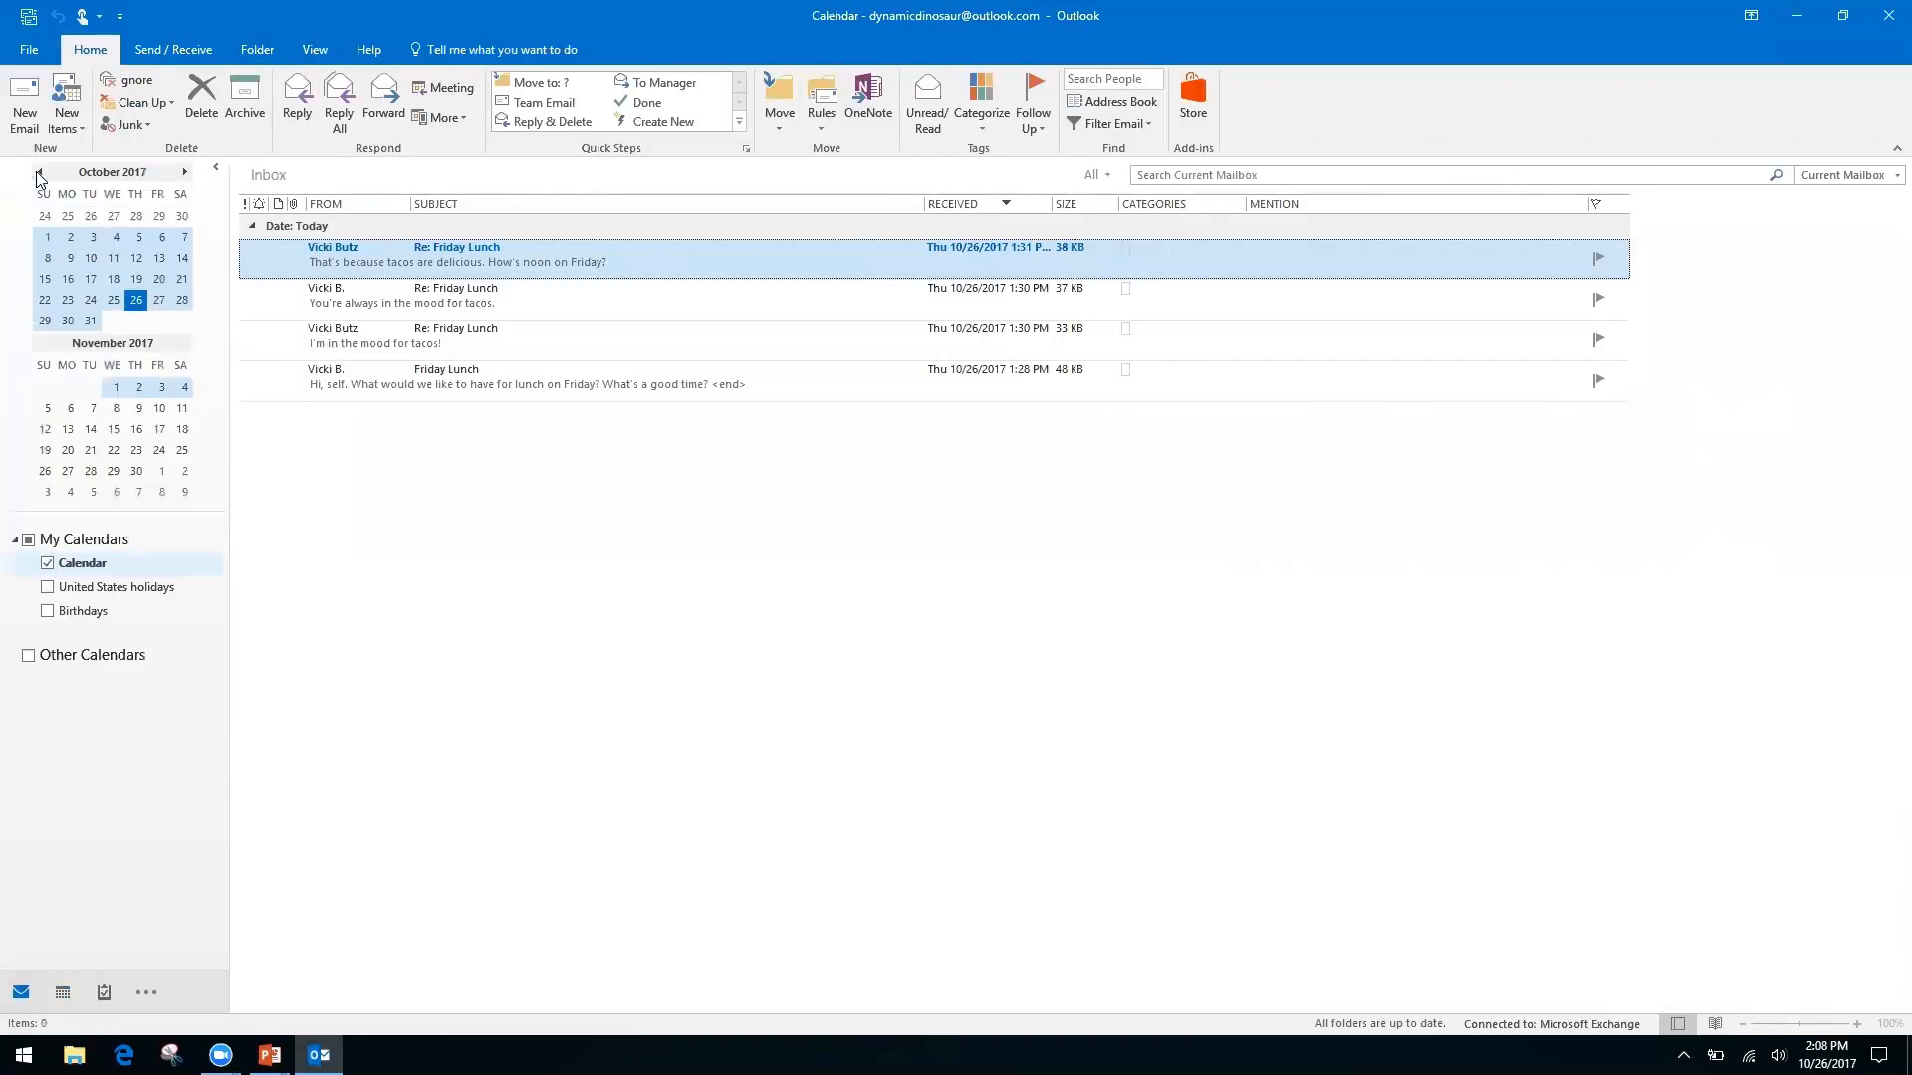
key("ctrl+3")
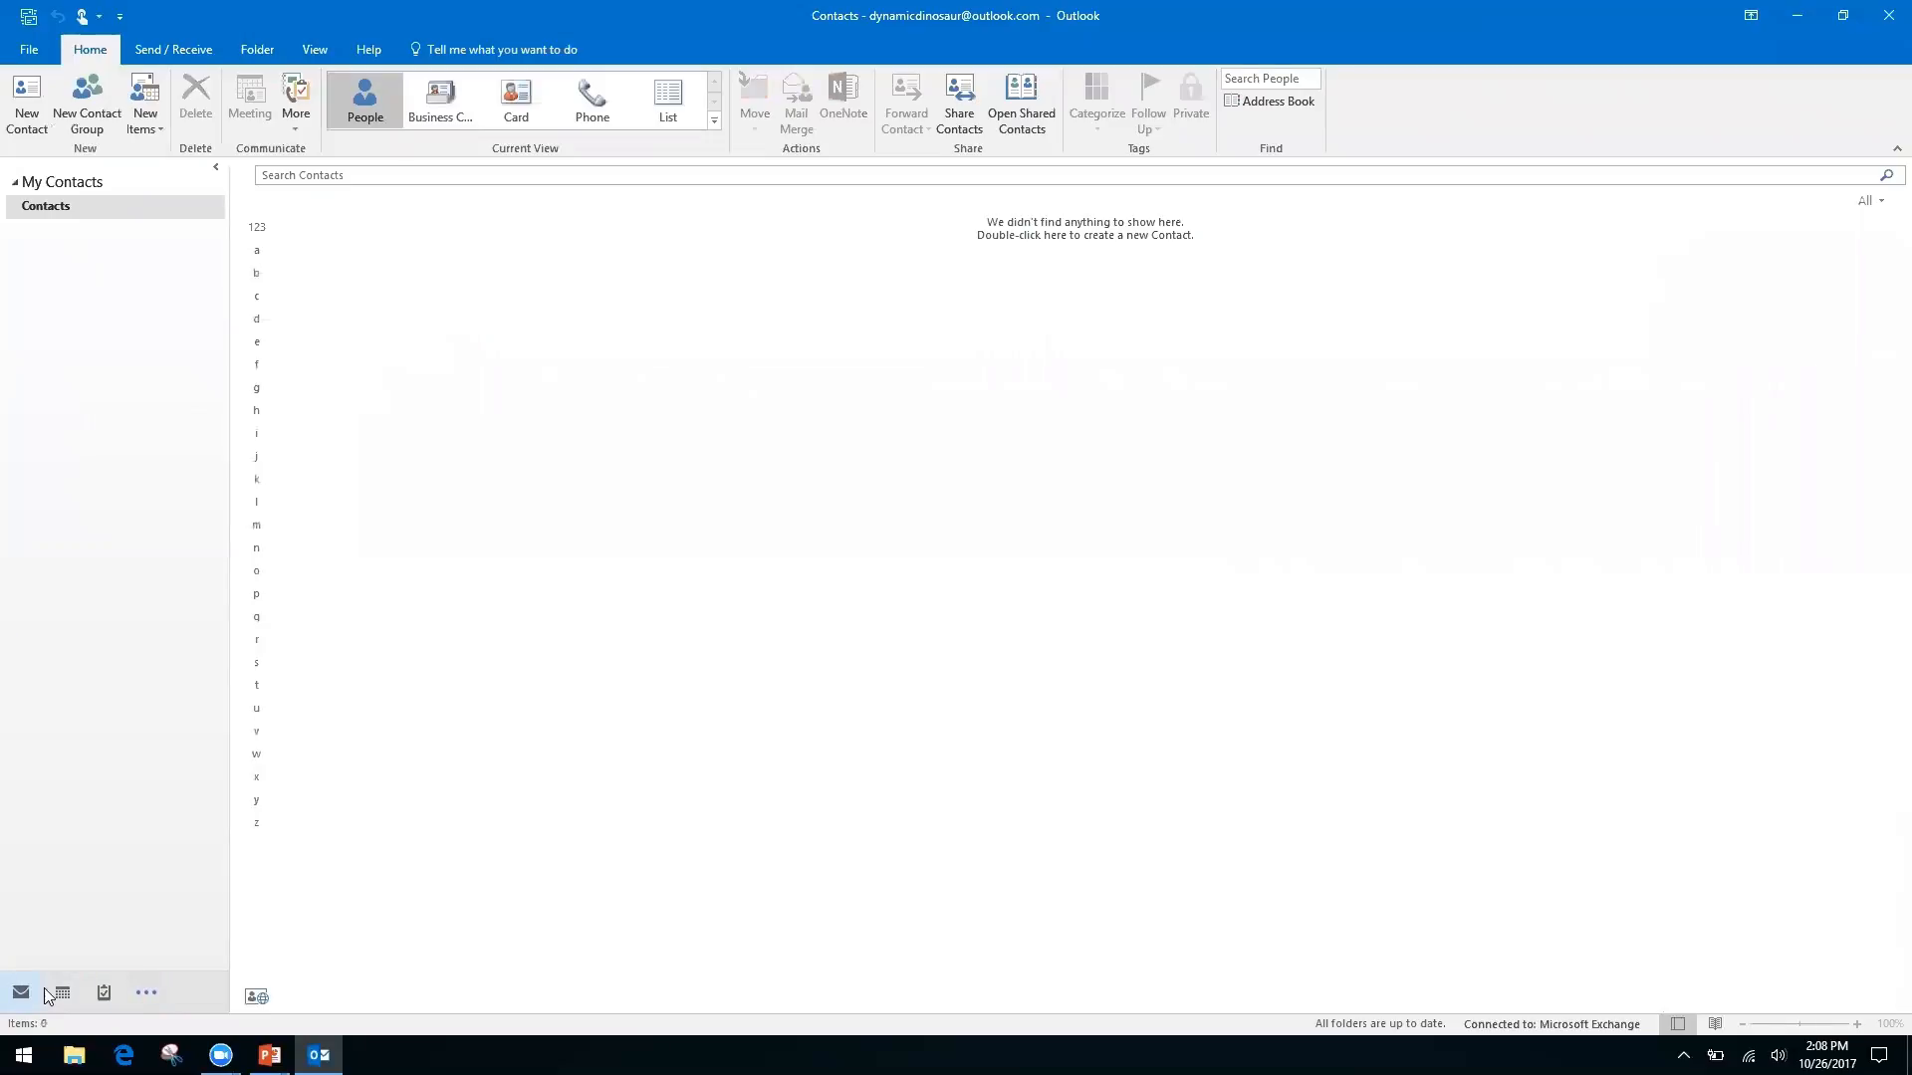
Bring up the extra navigation destinations list and dismiss it without choosing anything
mouse_move(62, 997)
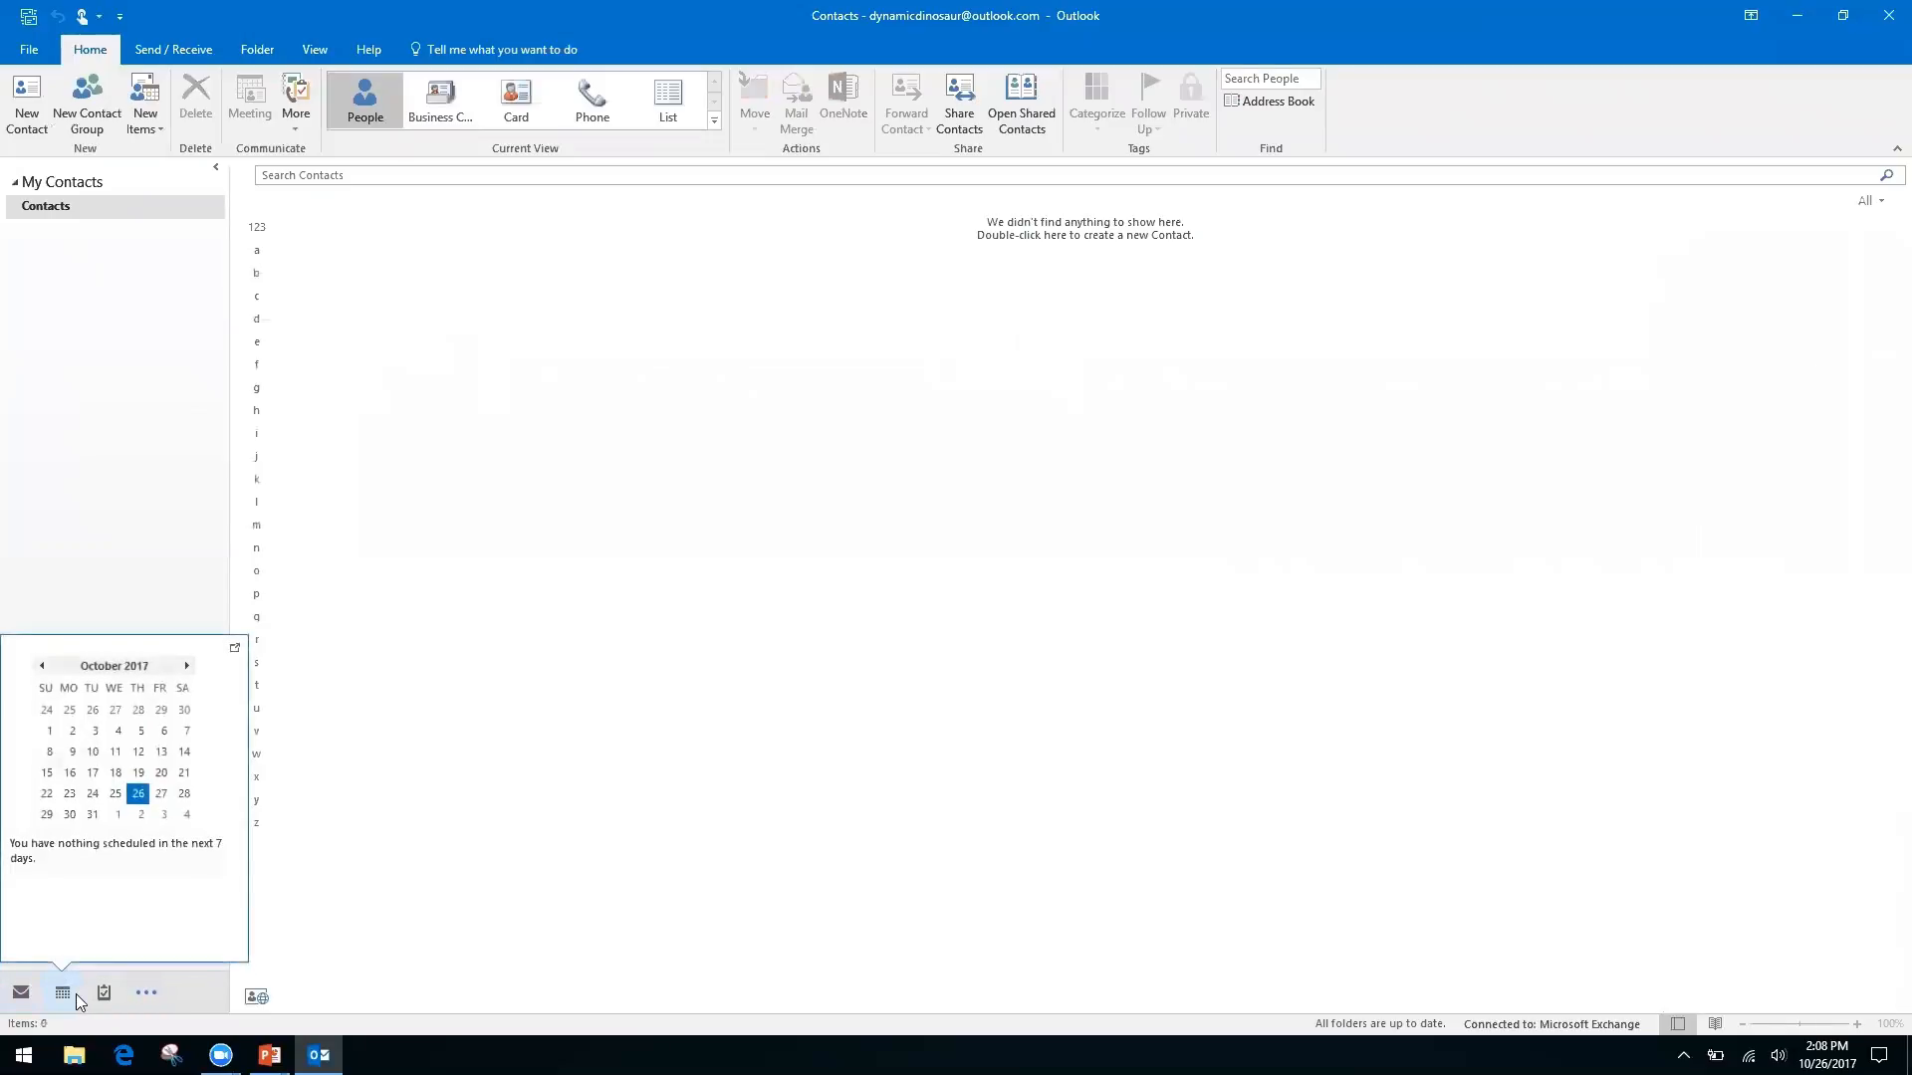
left_click(150, 993)
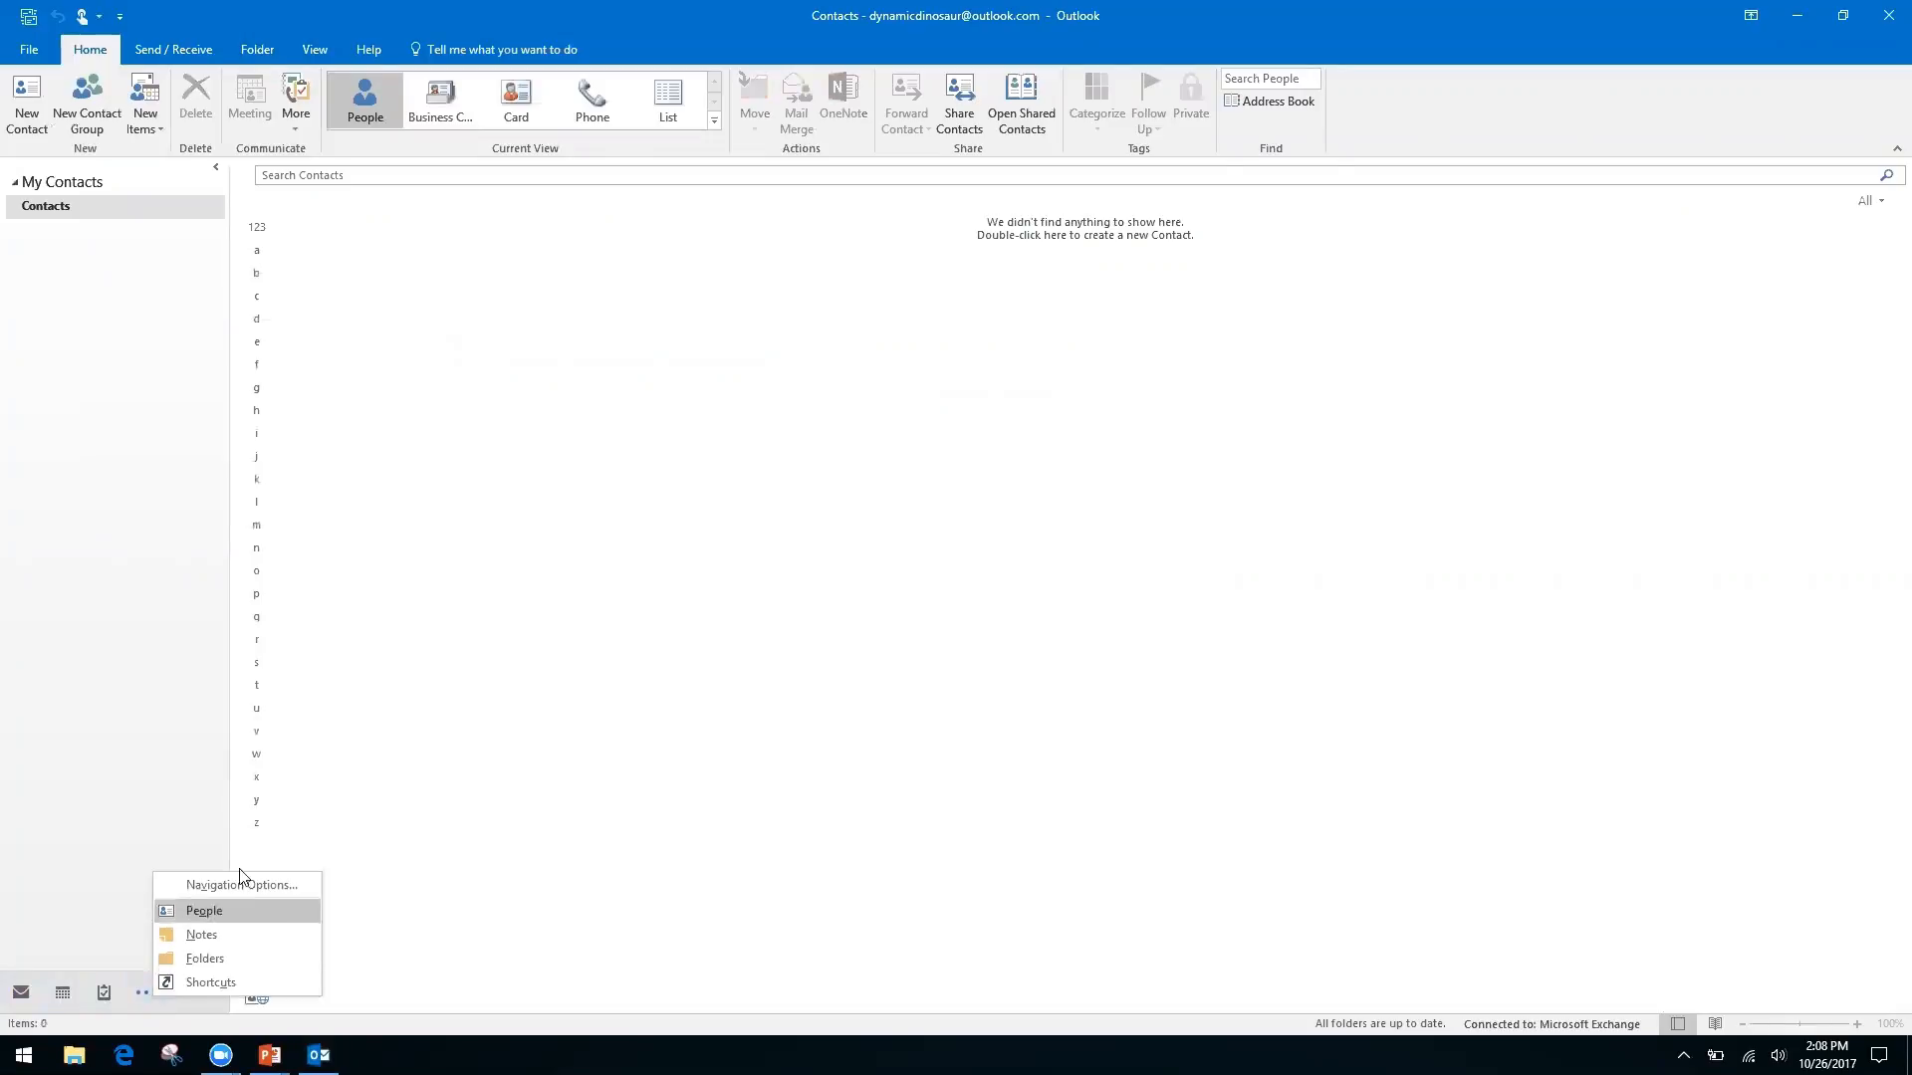
left_click(76, 838)
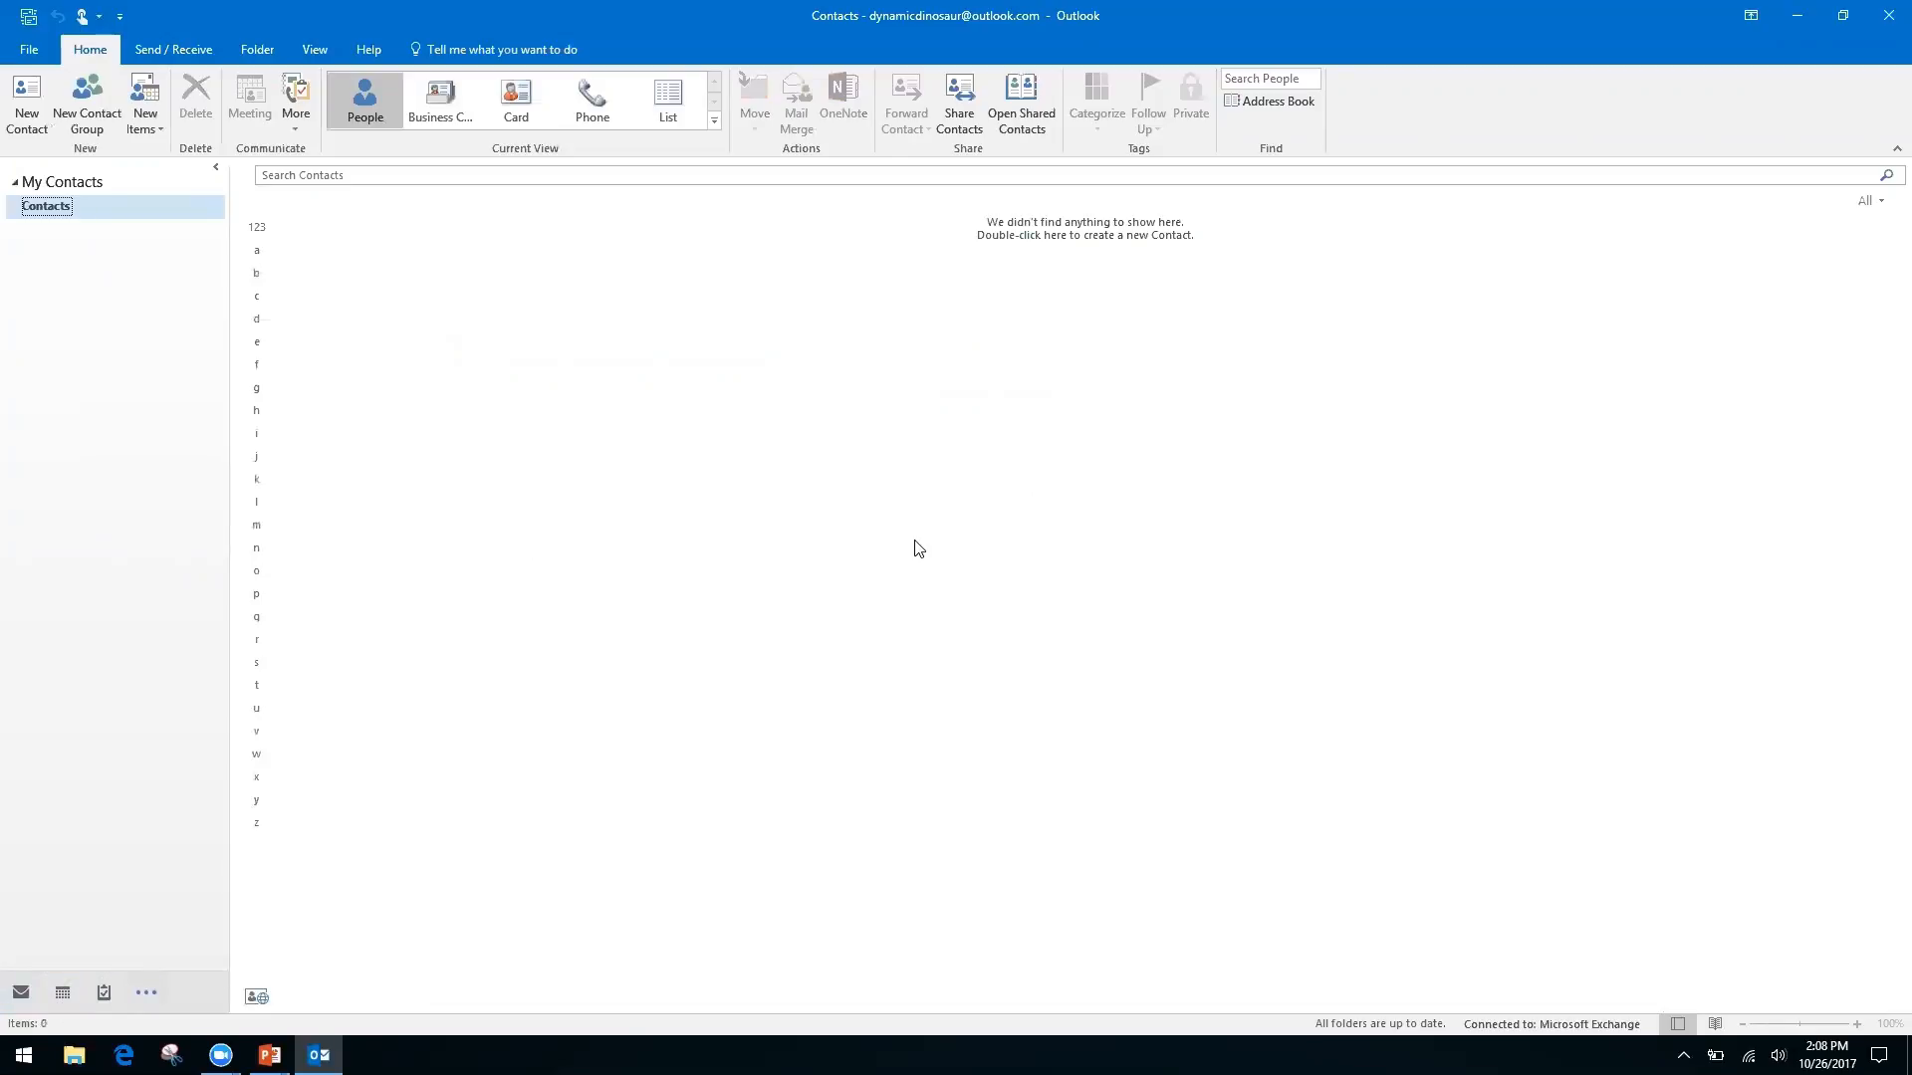
Switch through Calendar, Notes and Mail, then view the Keyboard Shortcuts slide and return to the Inbox
key("ctrl+2")
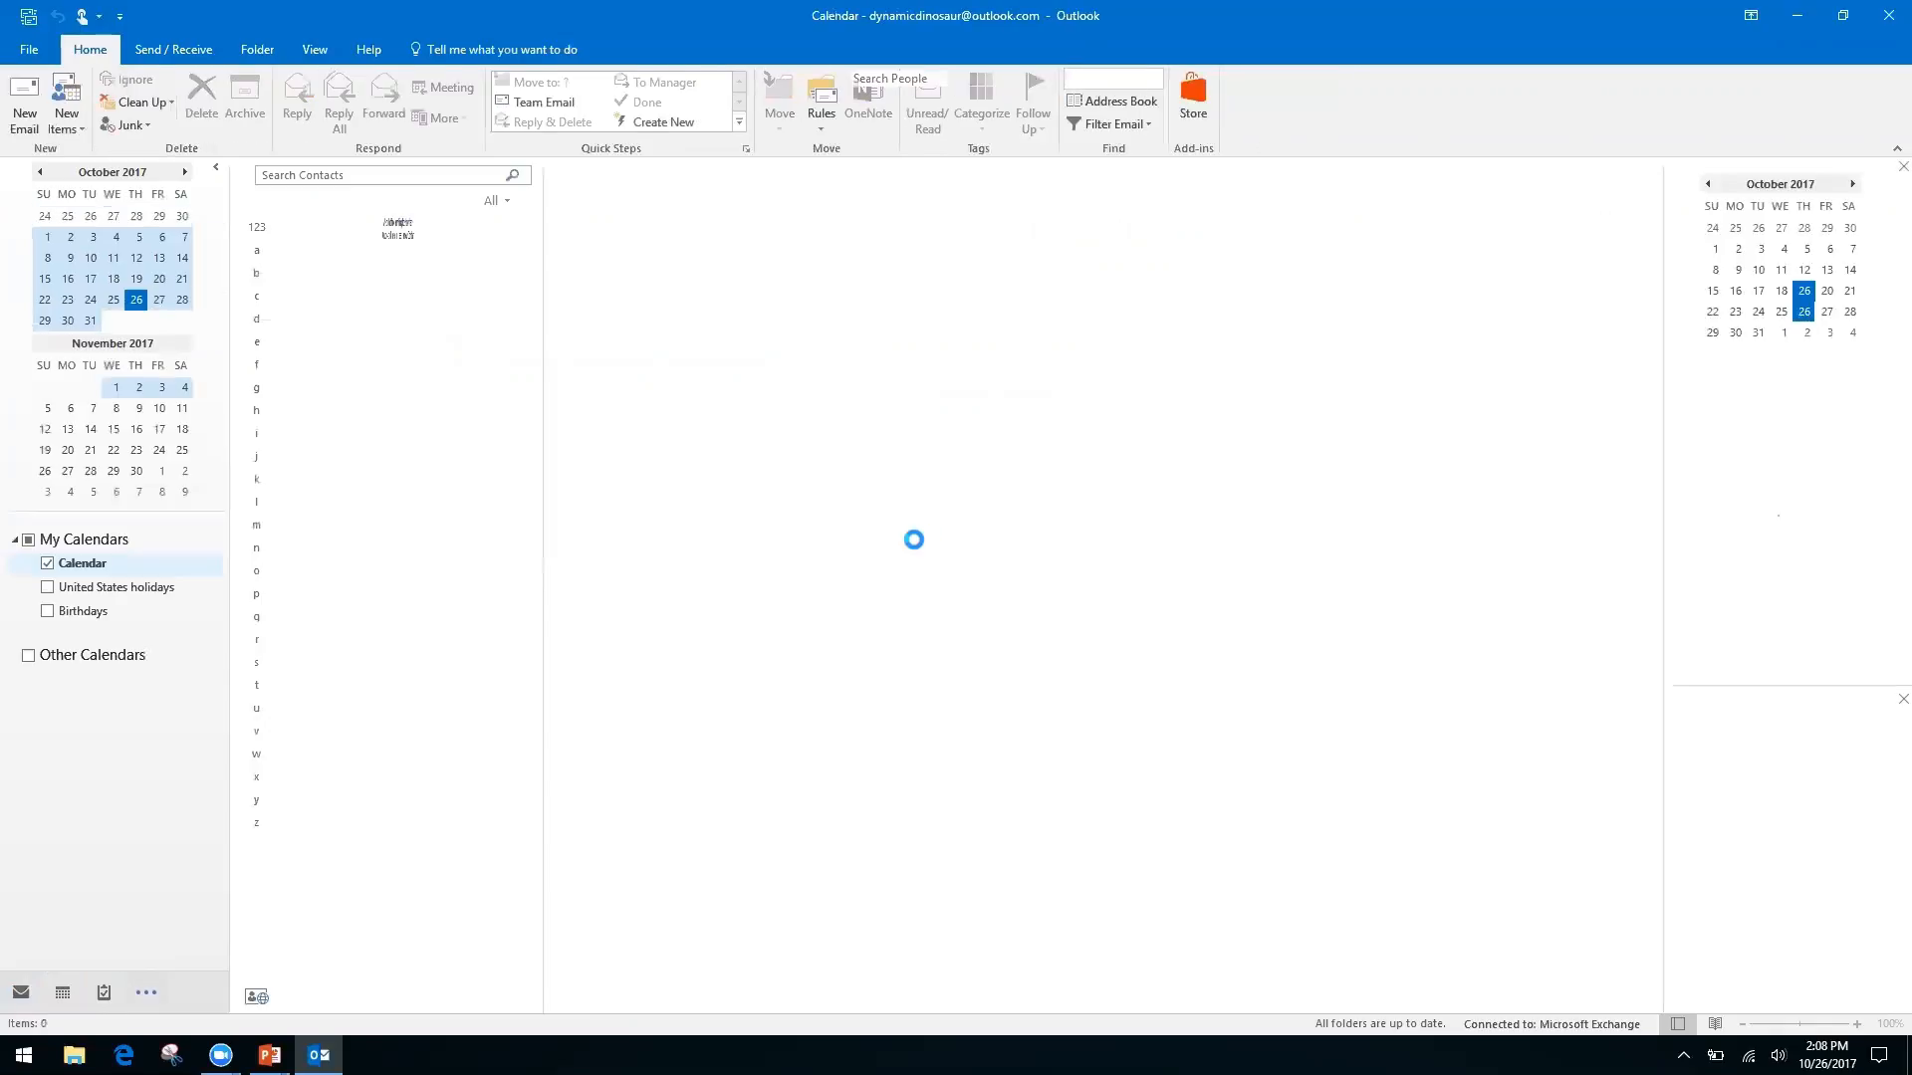
key("ctrl+5")
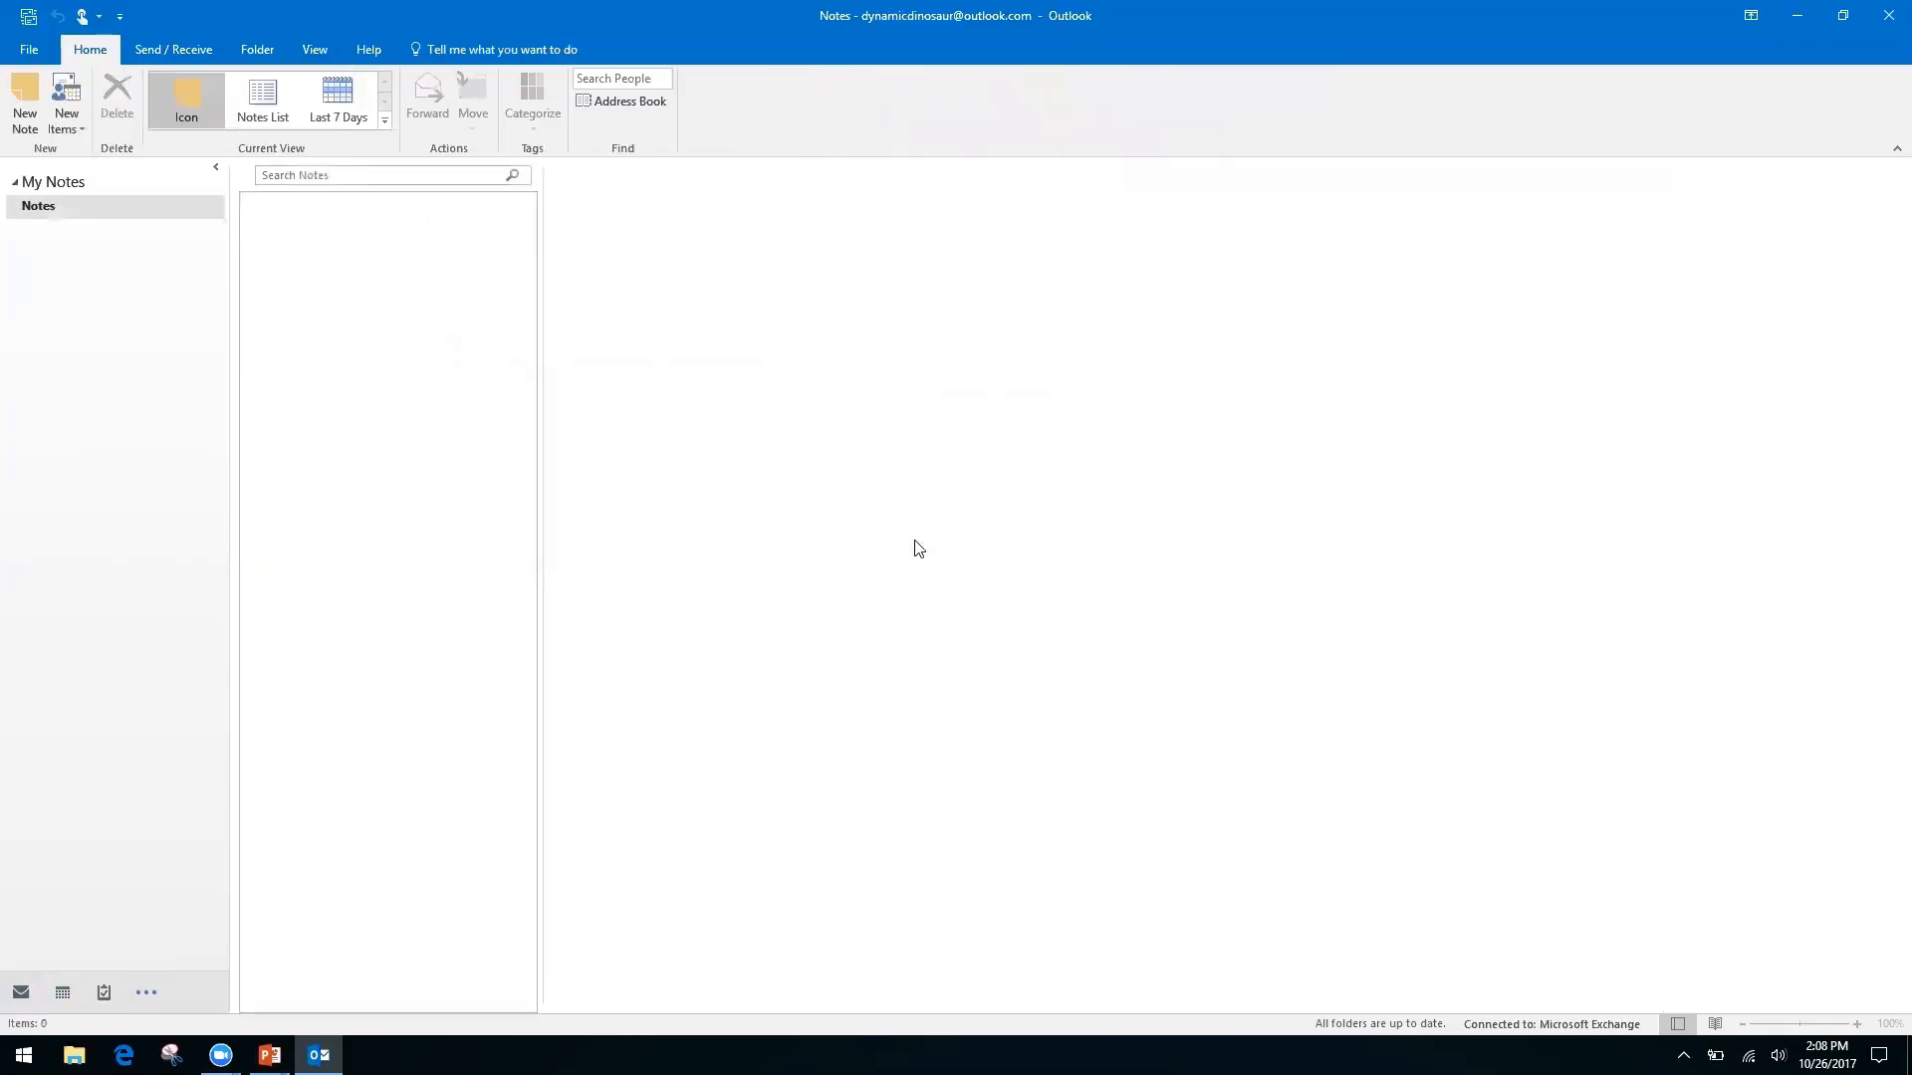
key("ctrl+1")
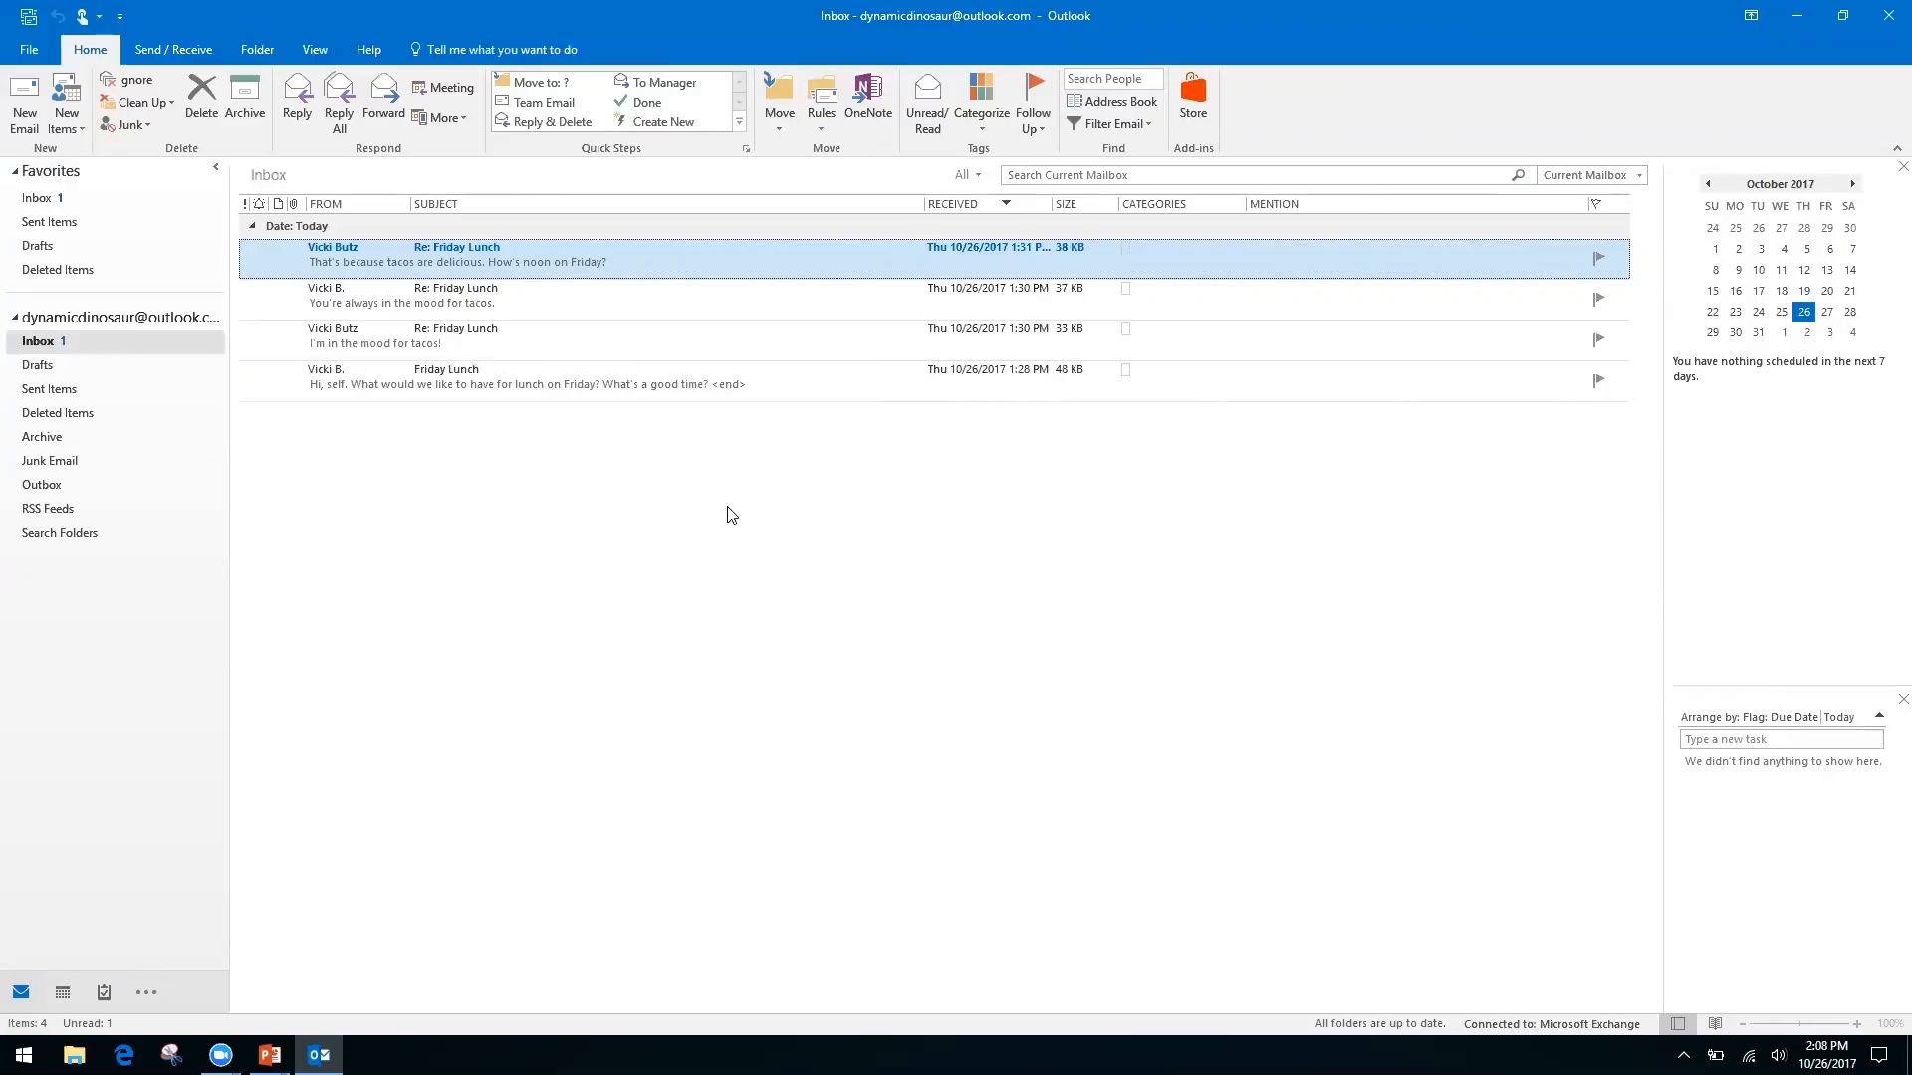
key("alt+Tab")
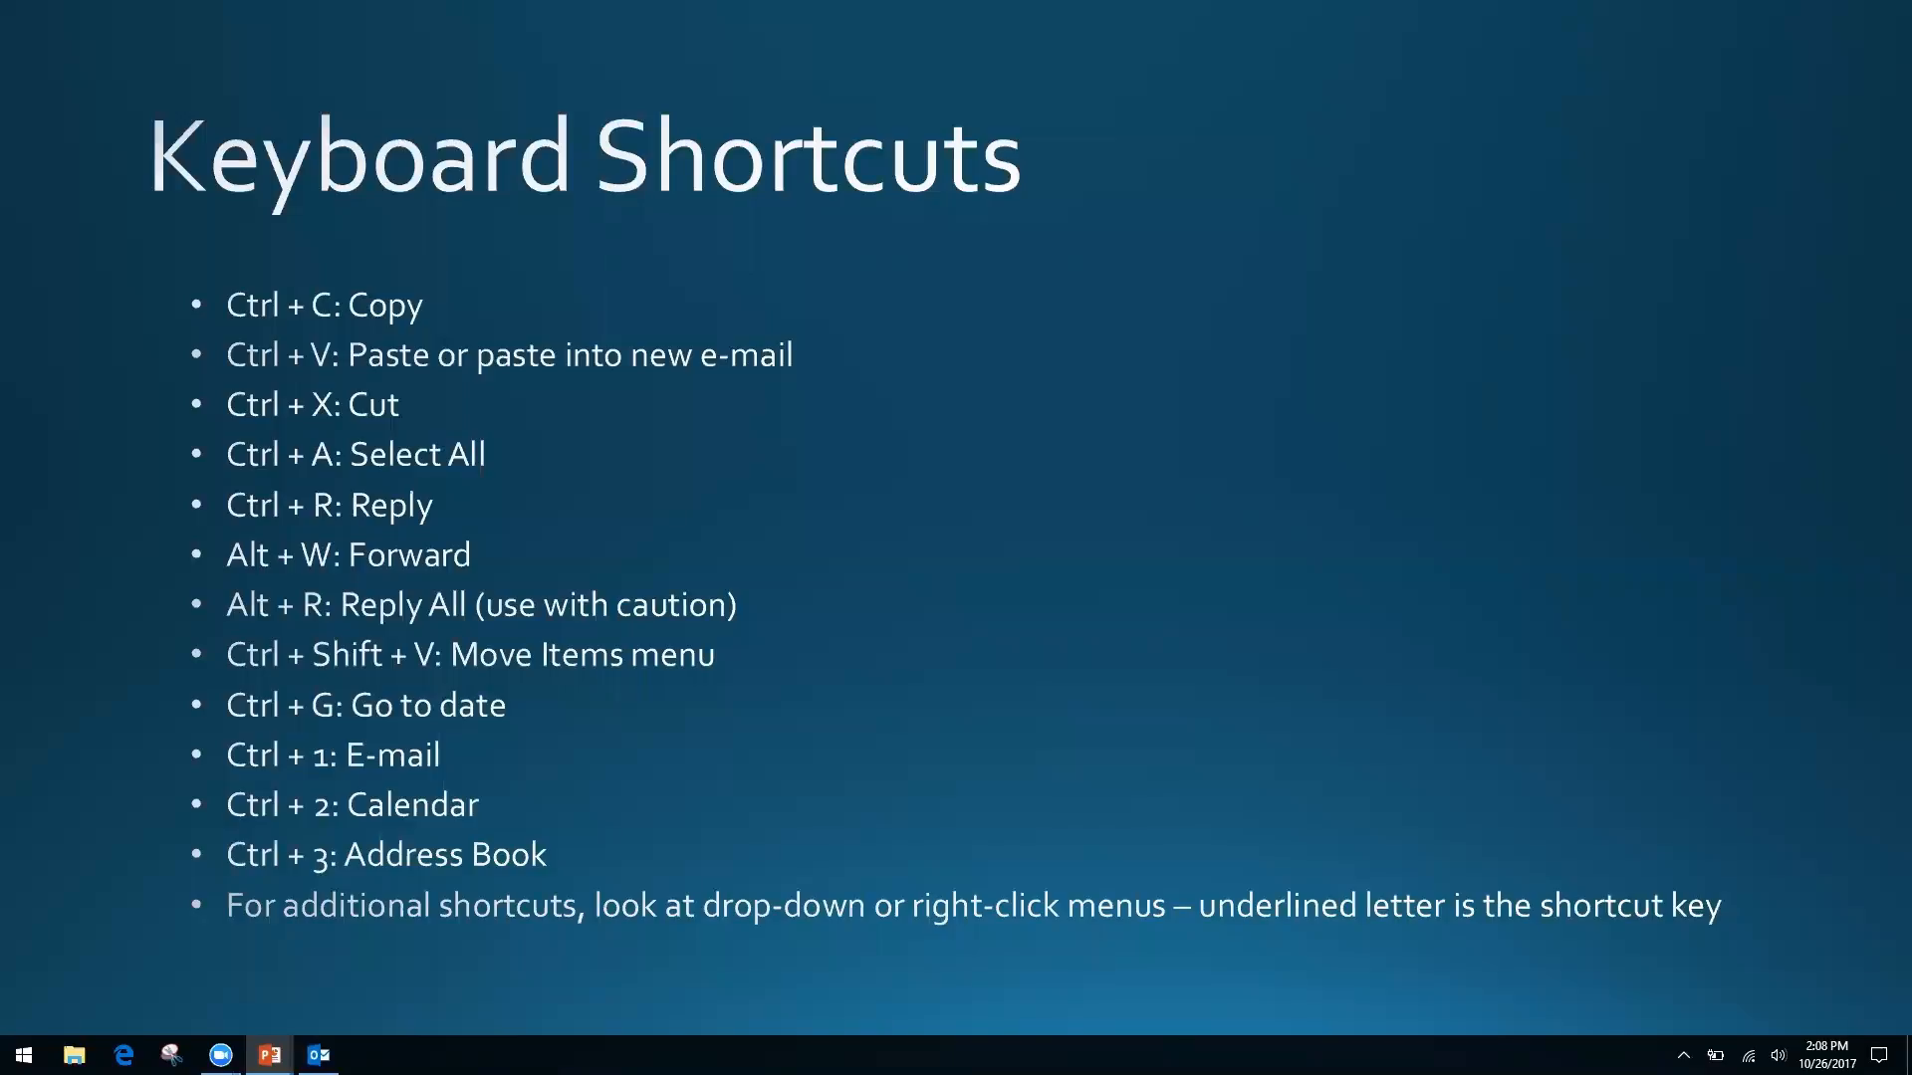
key("alt+Tab")
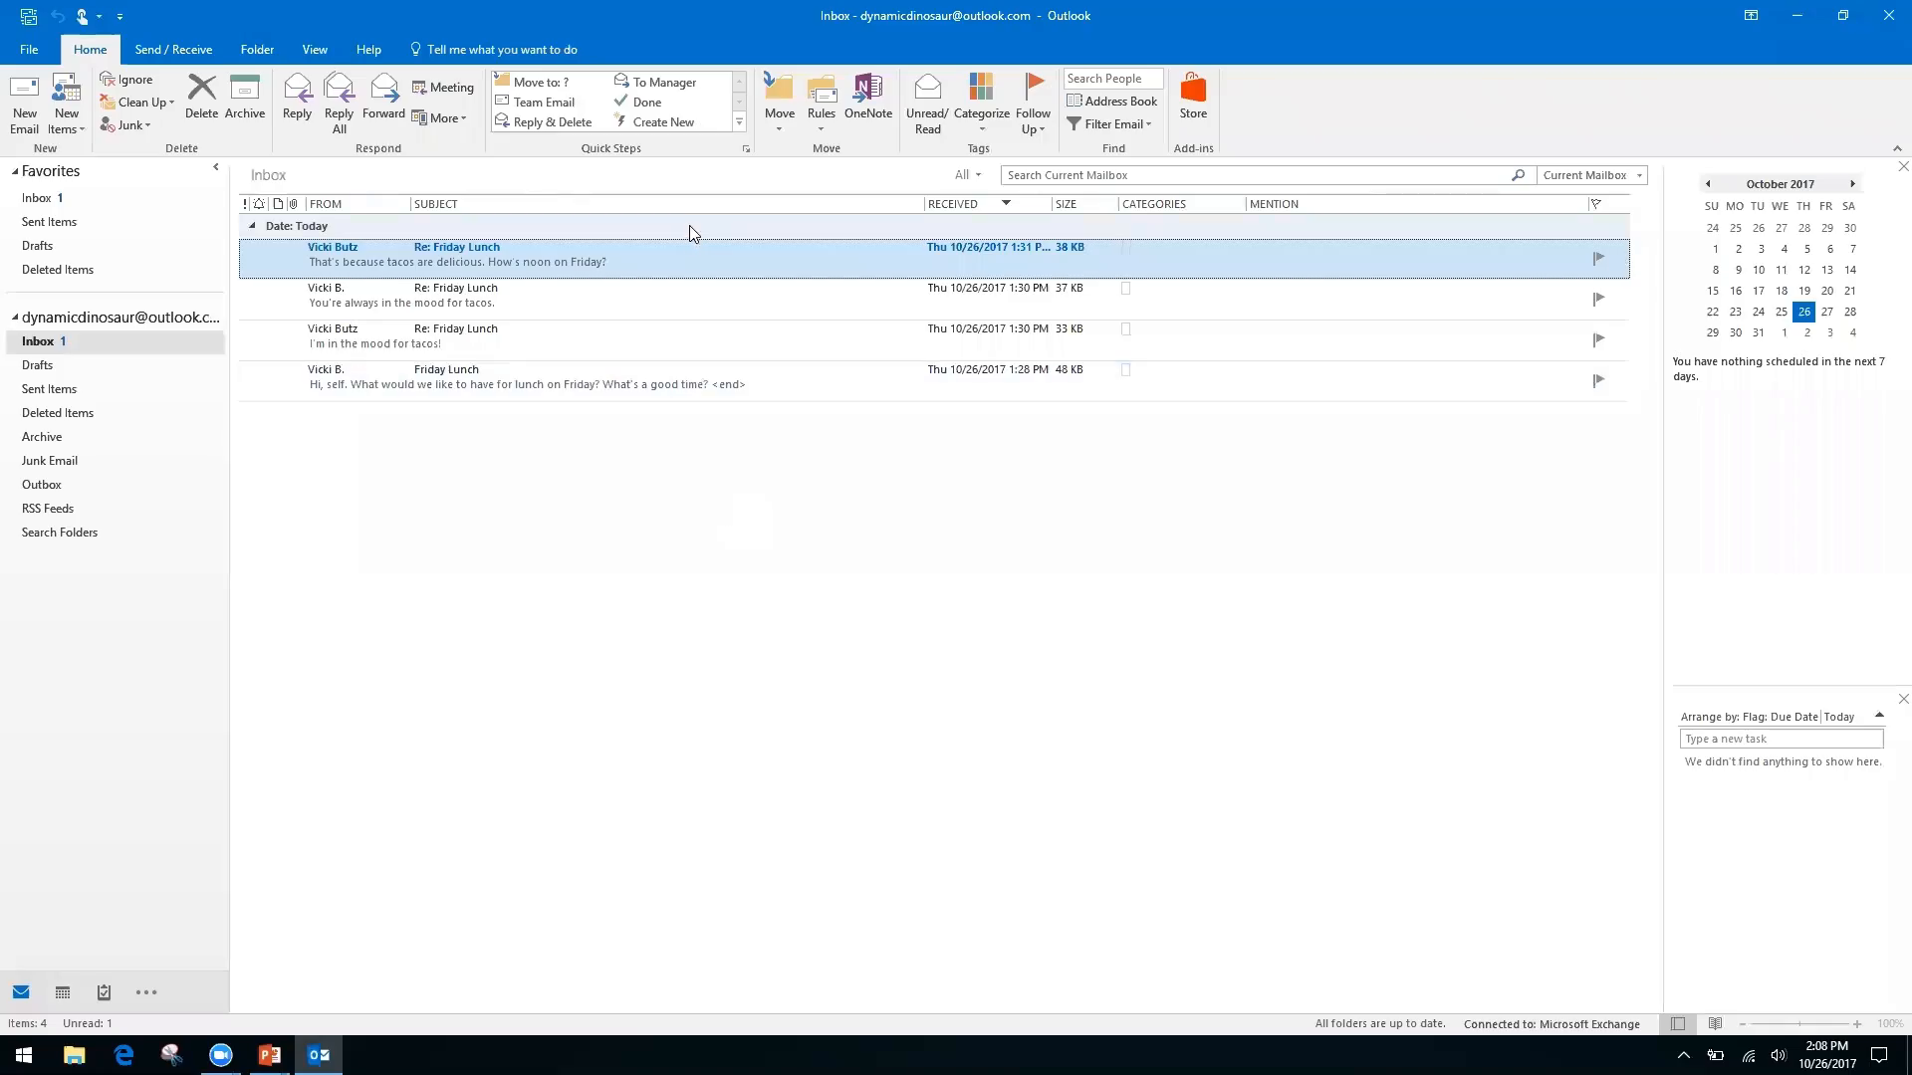
right_click(700, 269)
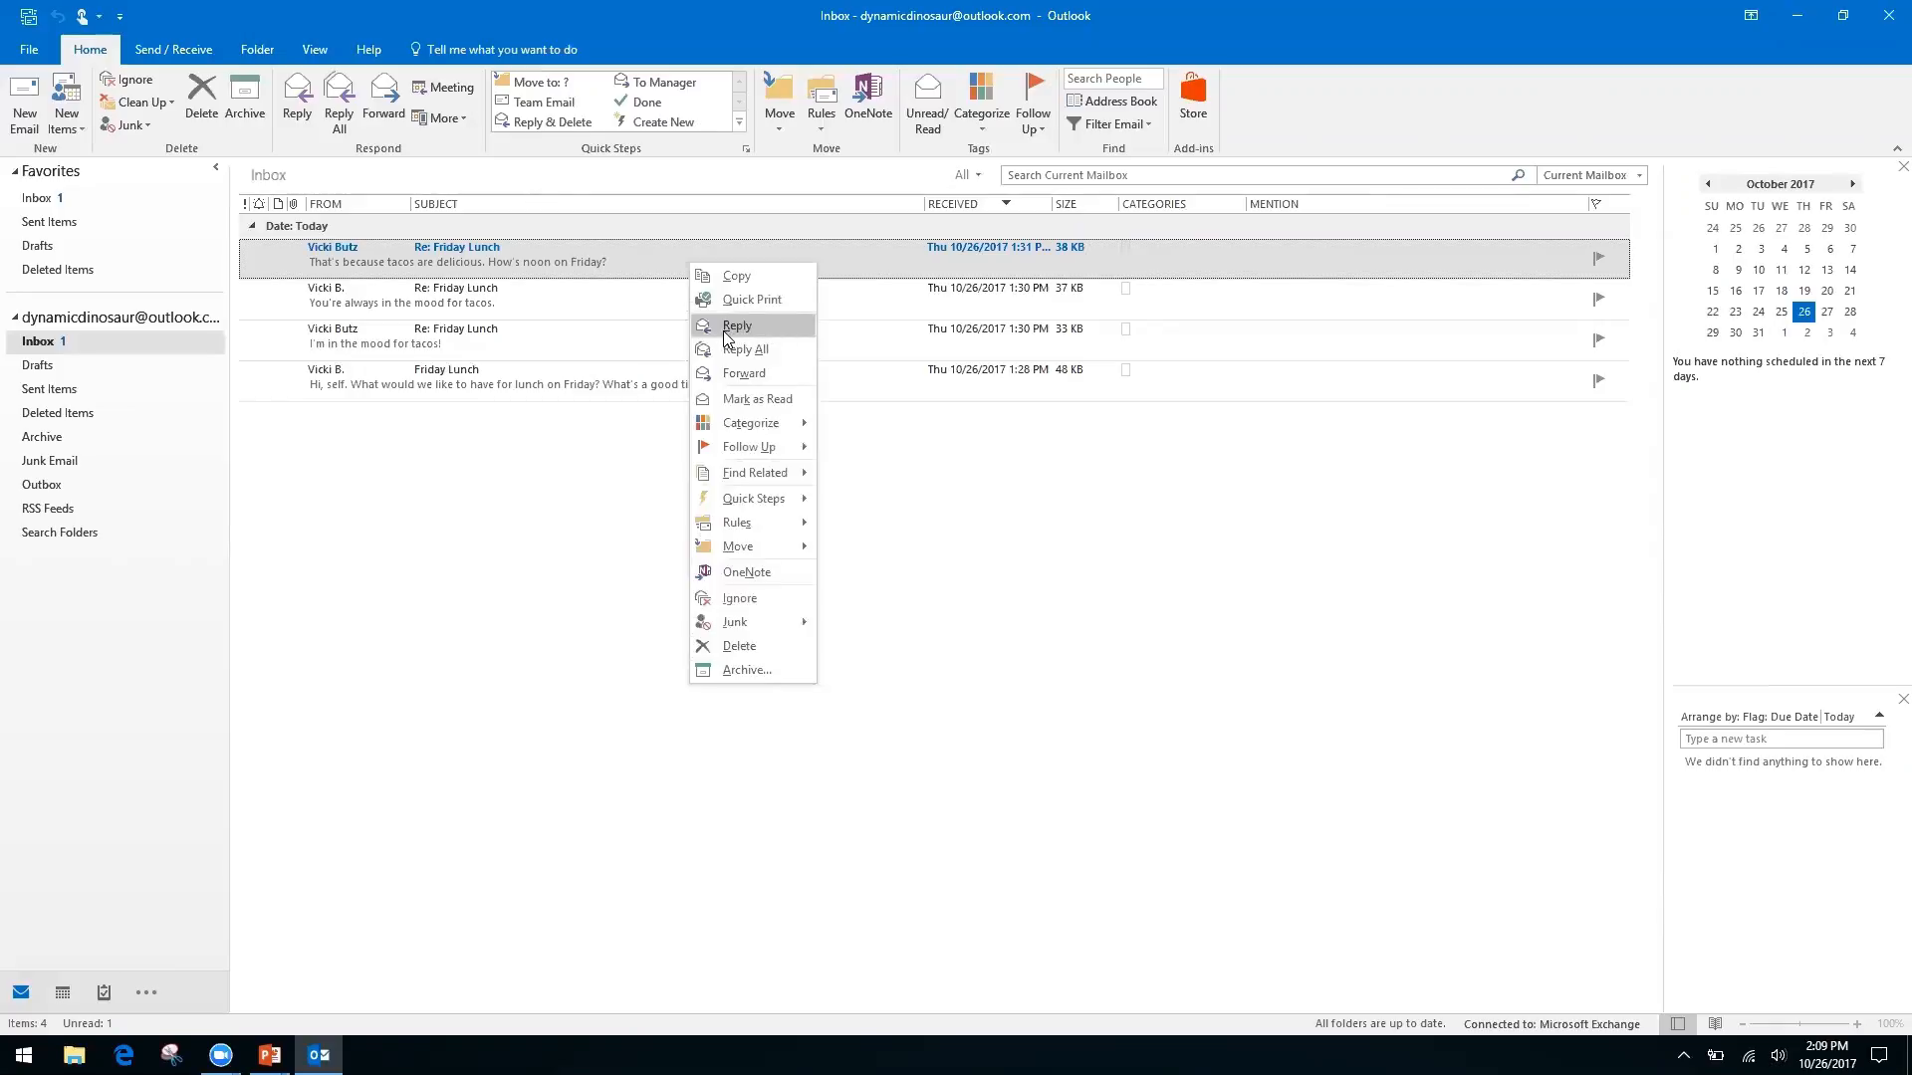
right_click(914, 492)
left_click(731, 437)
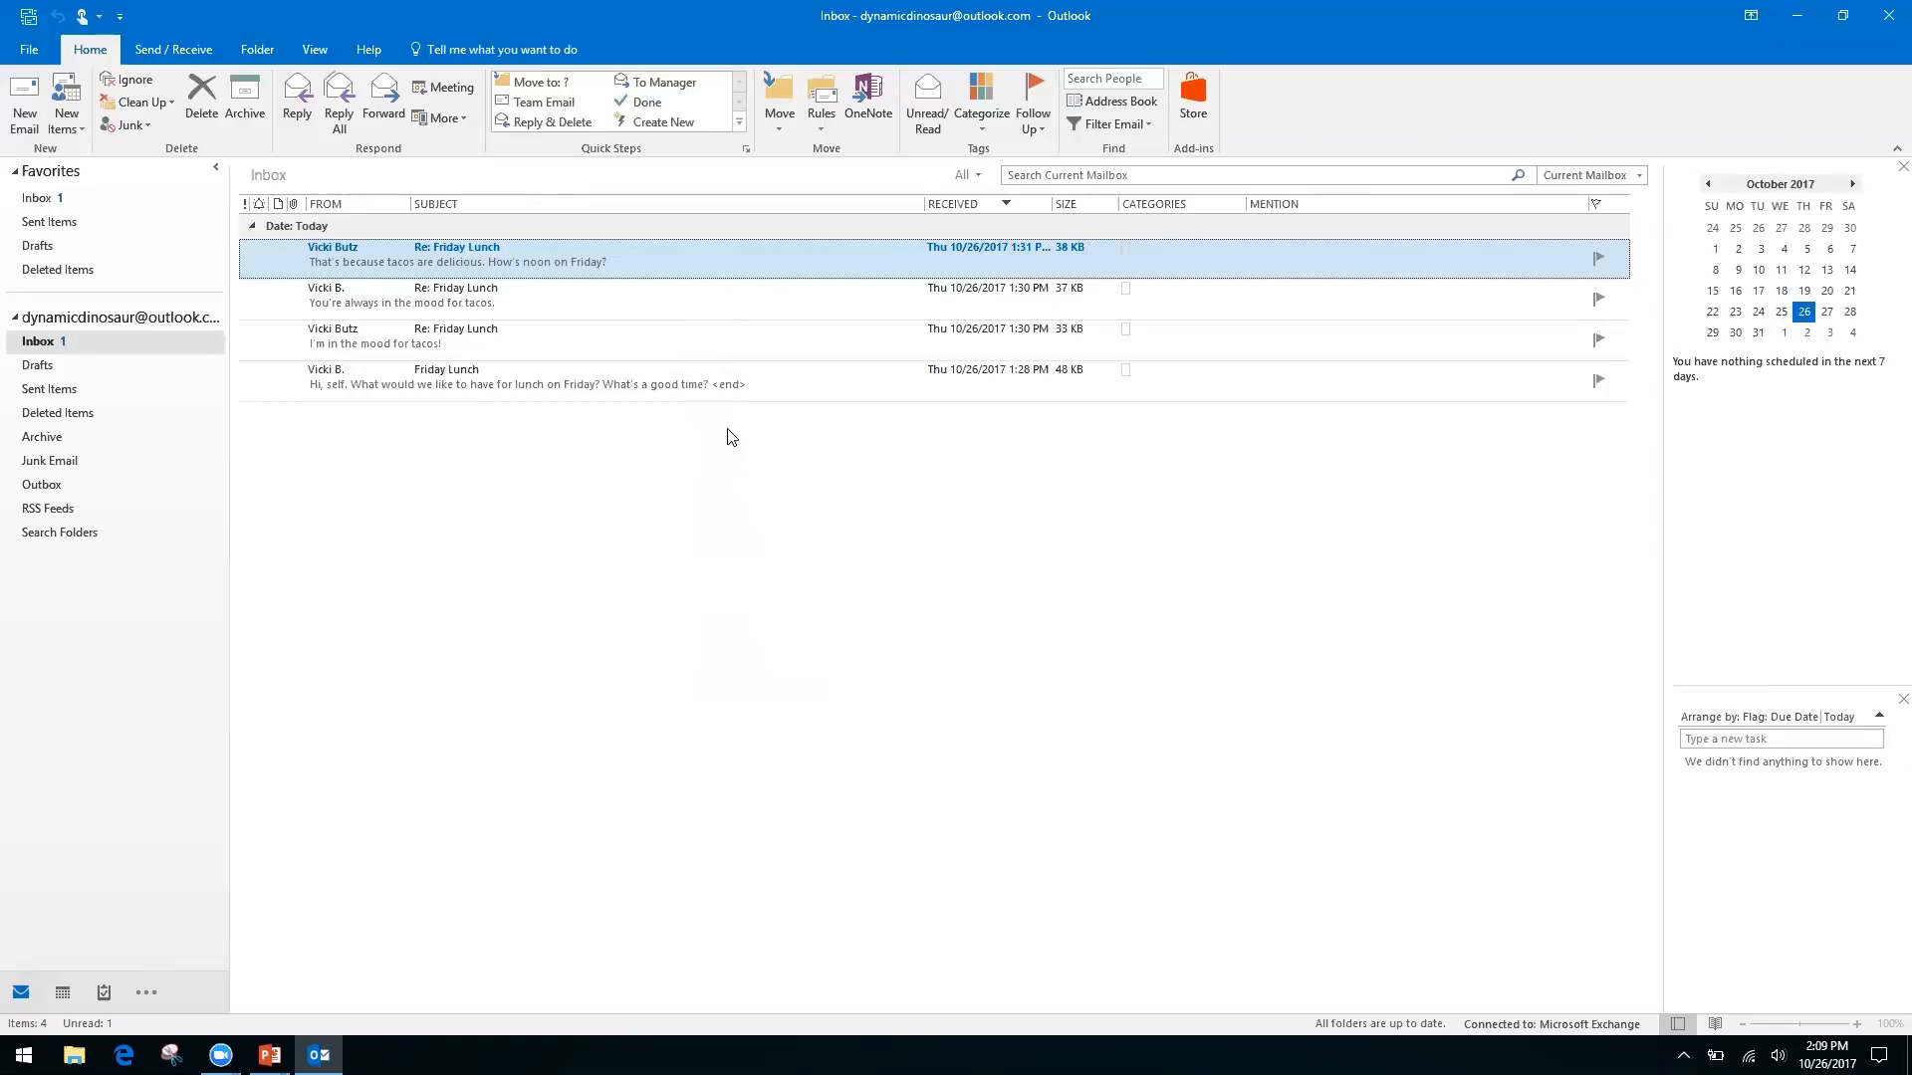
right_click(683, 248)
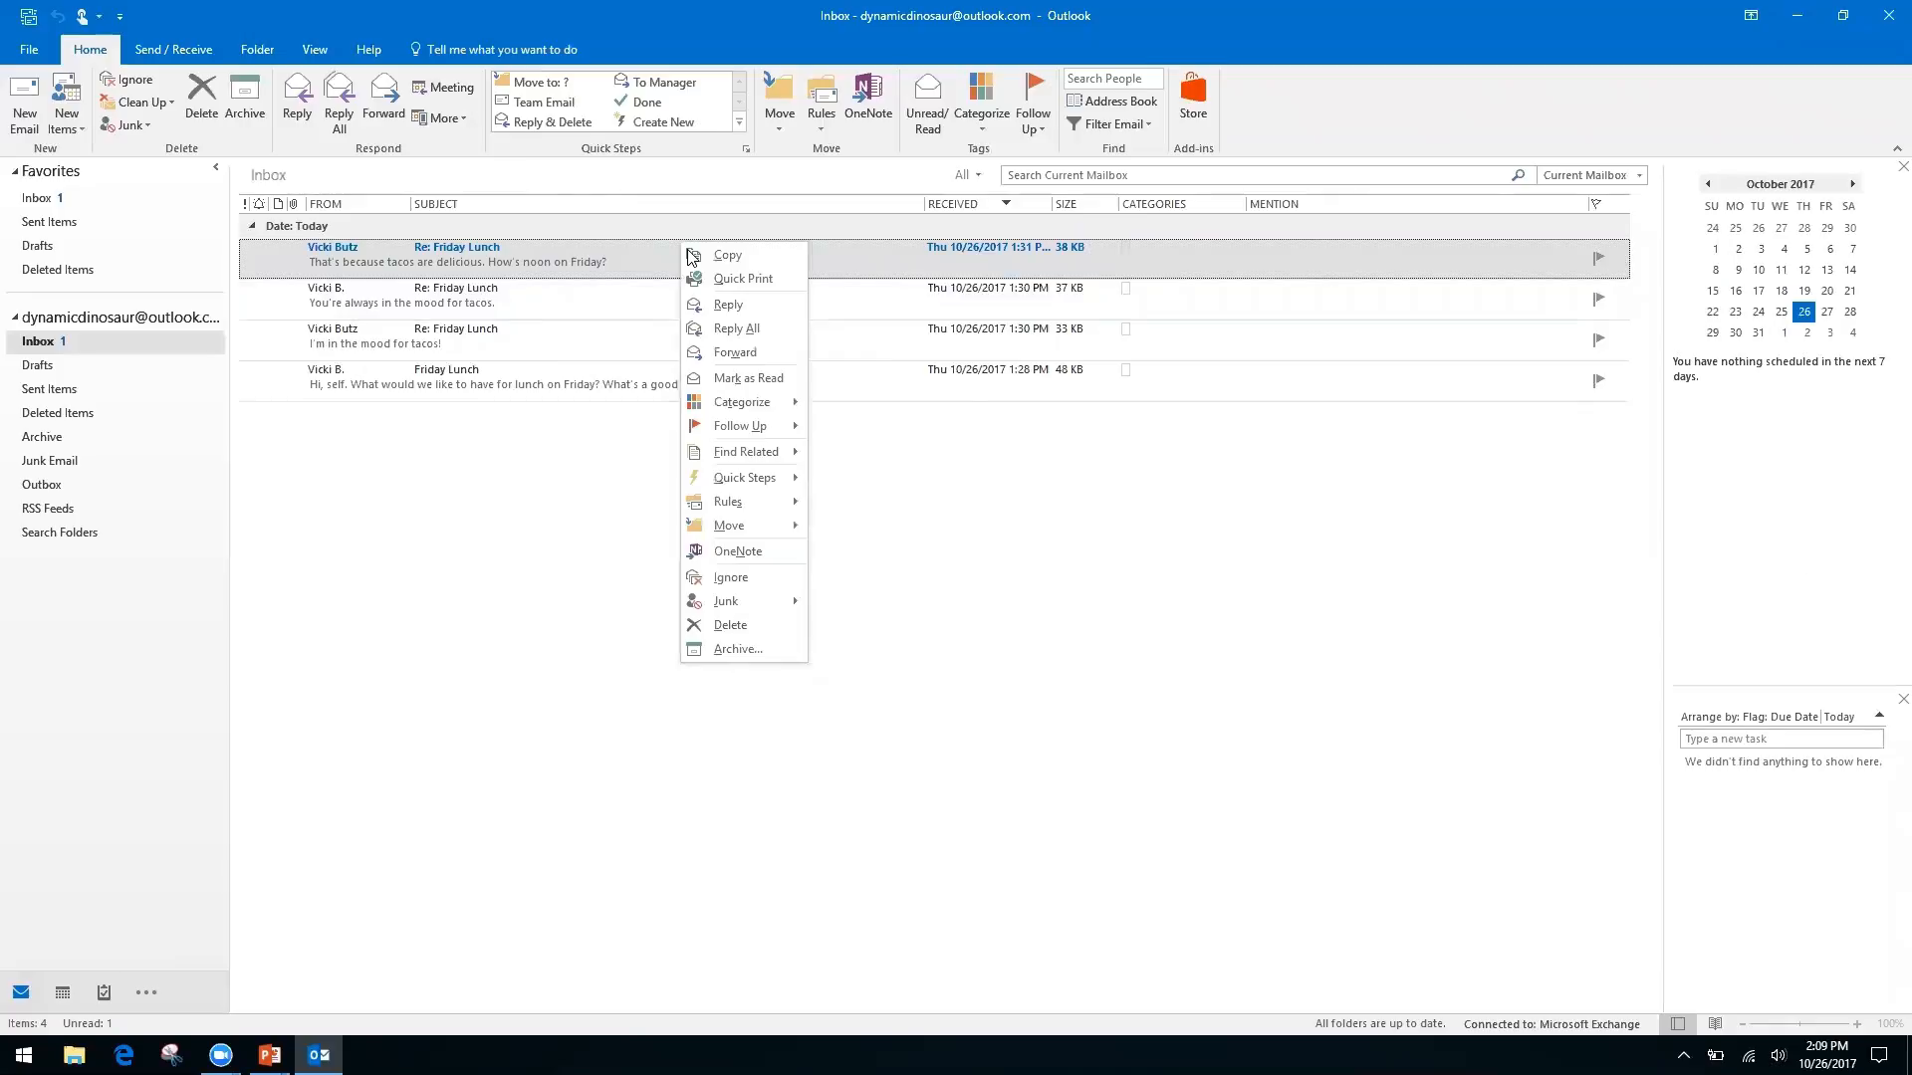
left_click(979, 527)
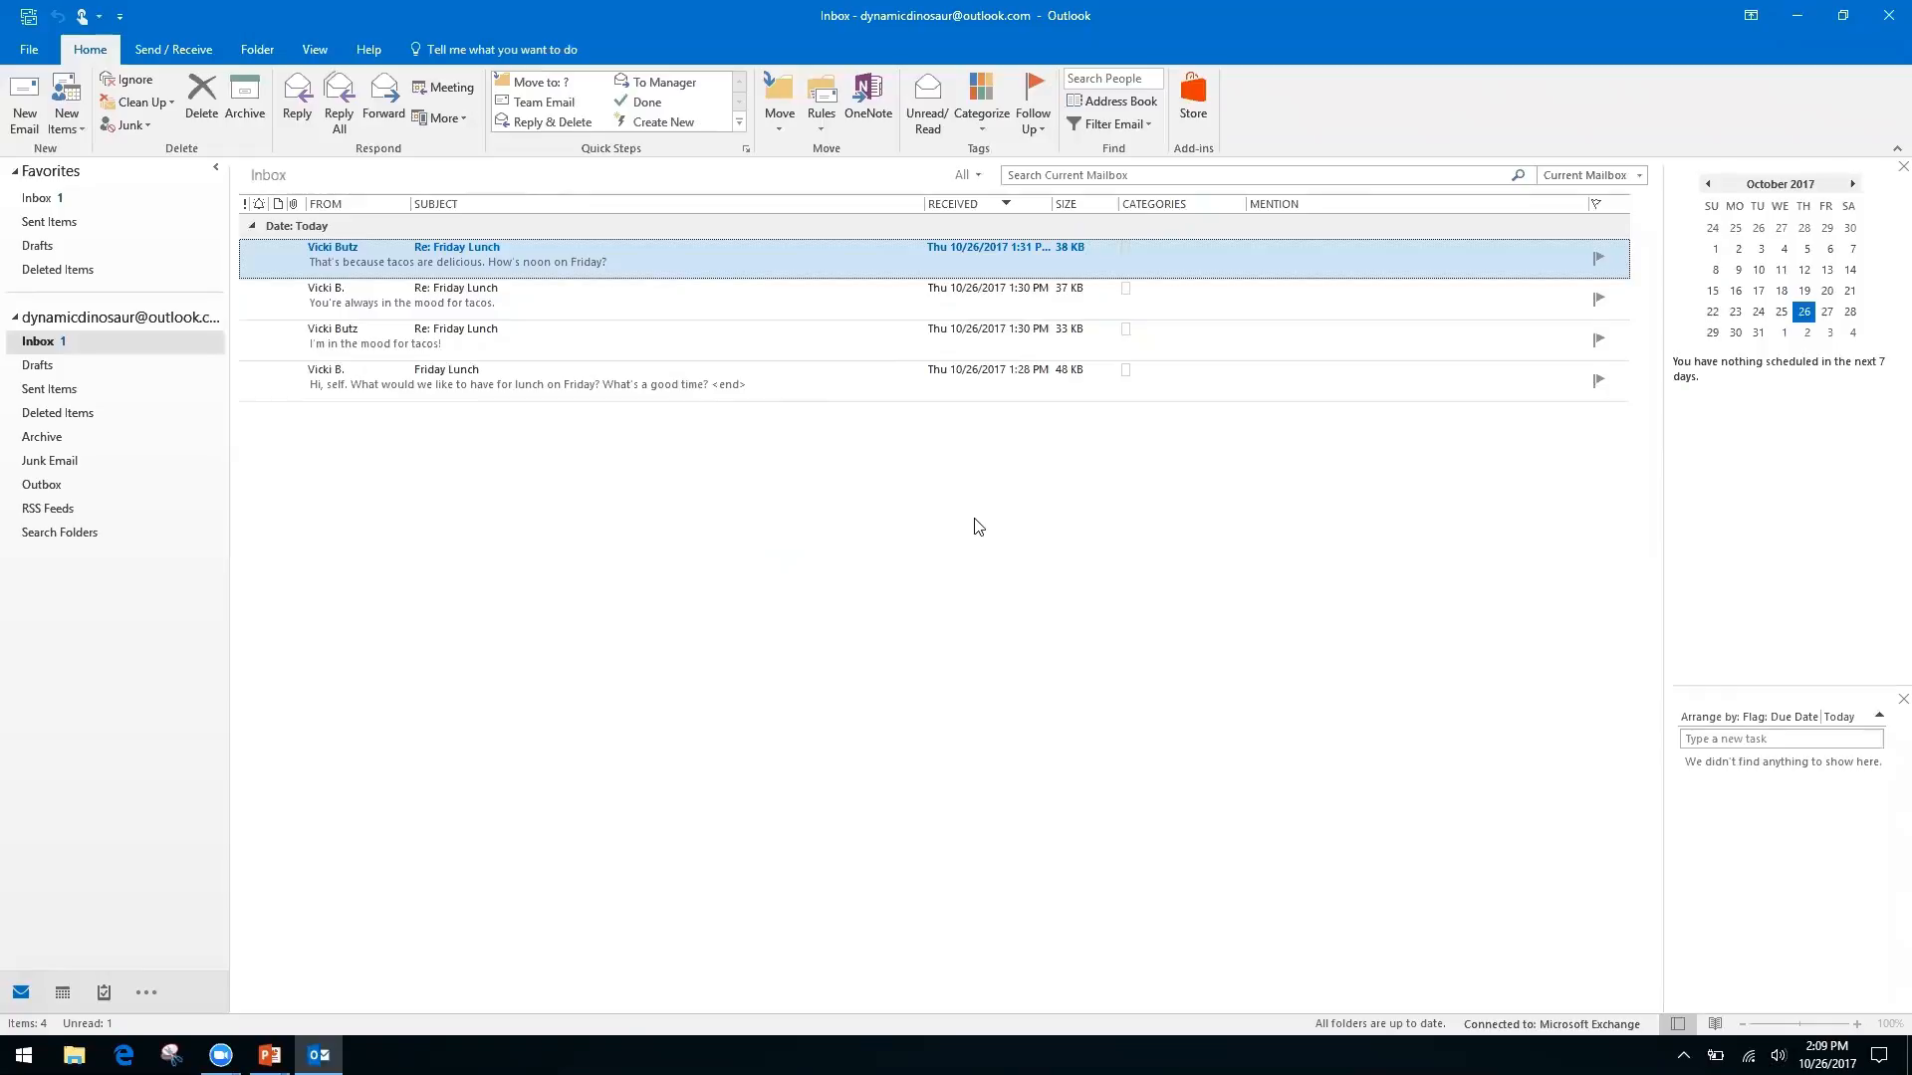
Advance the PowerPoint show to the Productivity & Calendars slide, then return to Outlook's Inbox
key("alt+Tab")
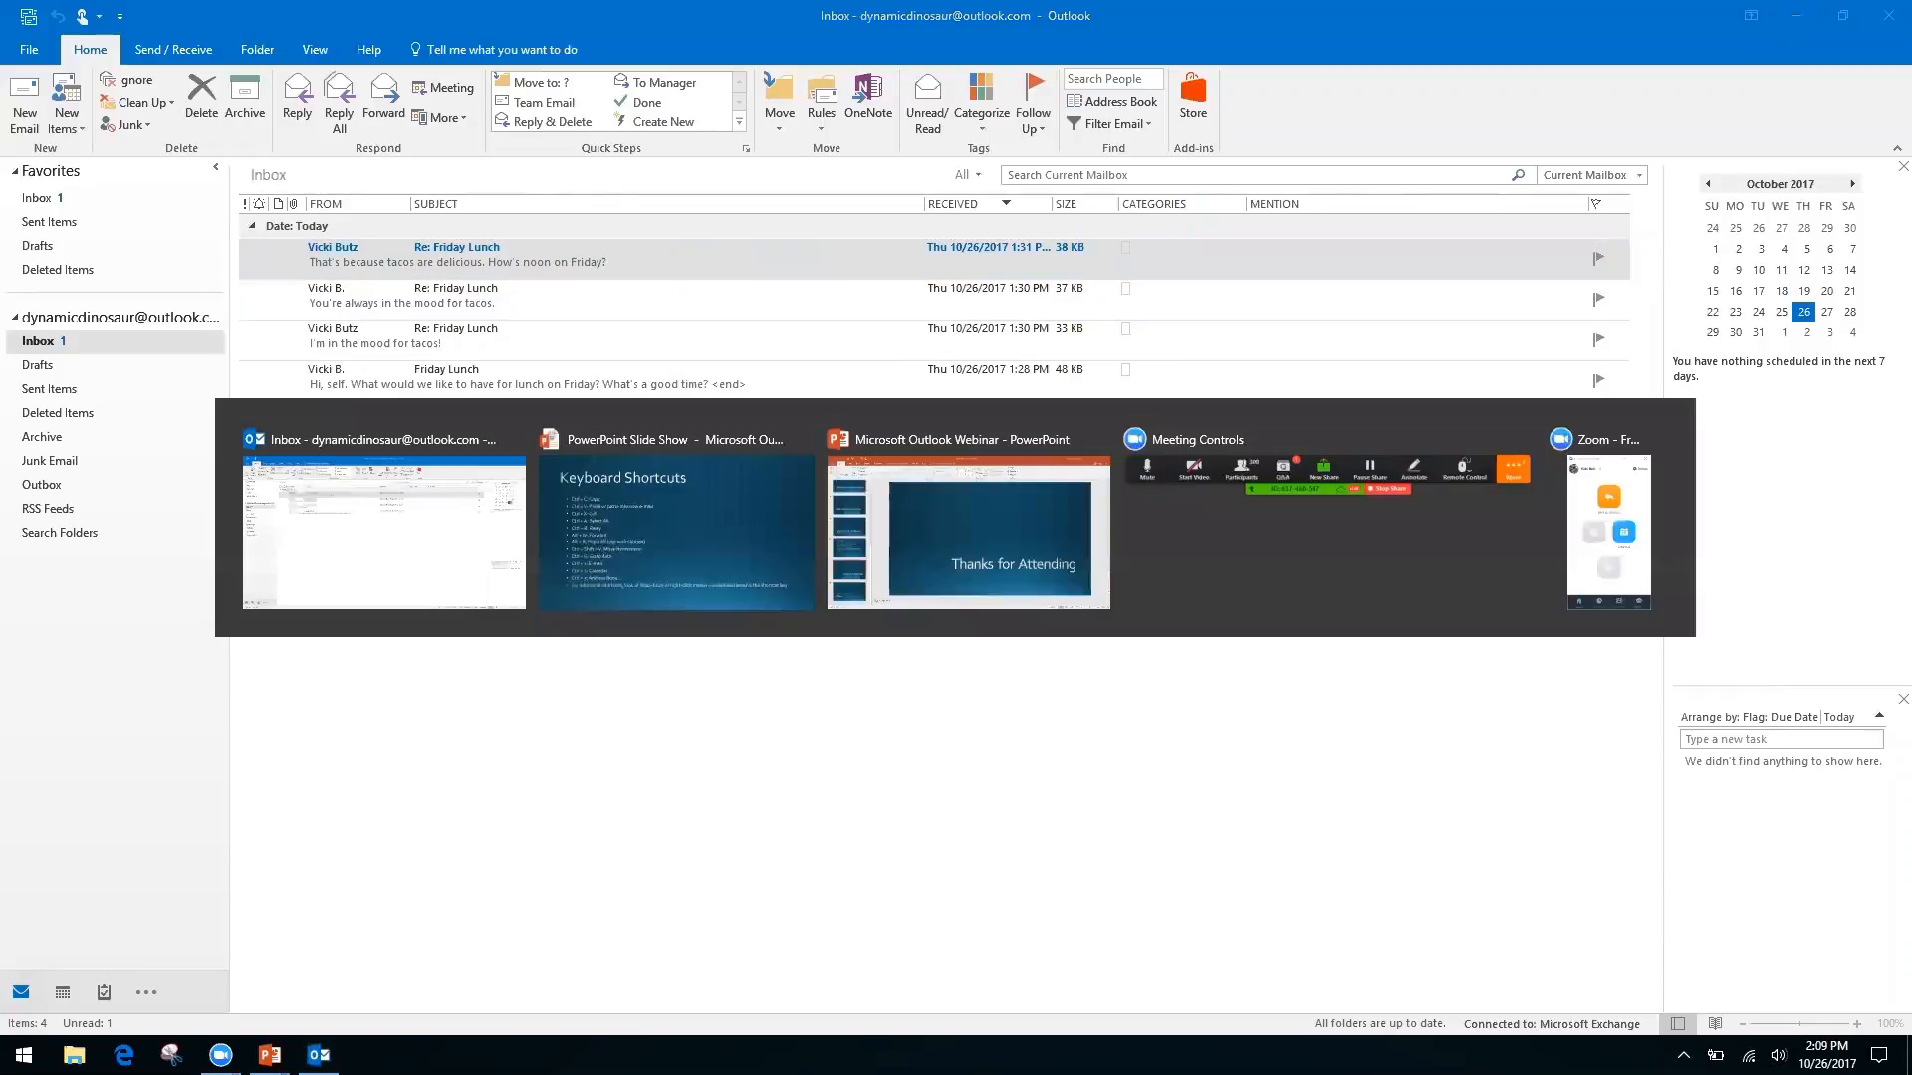
key("Right")
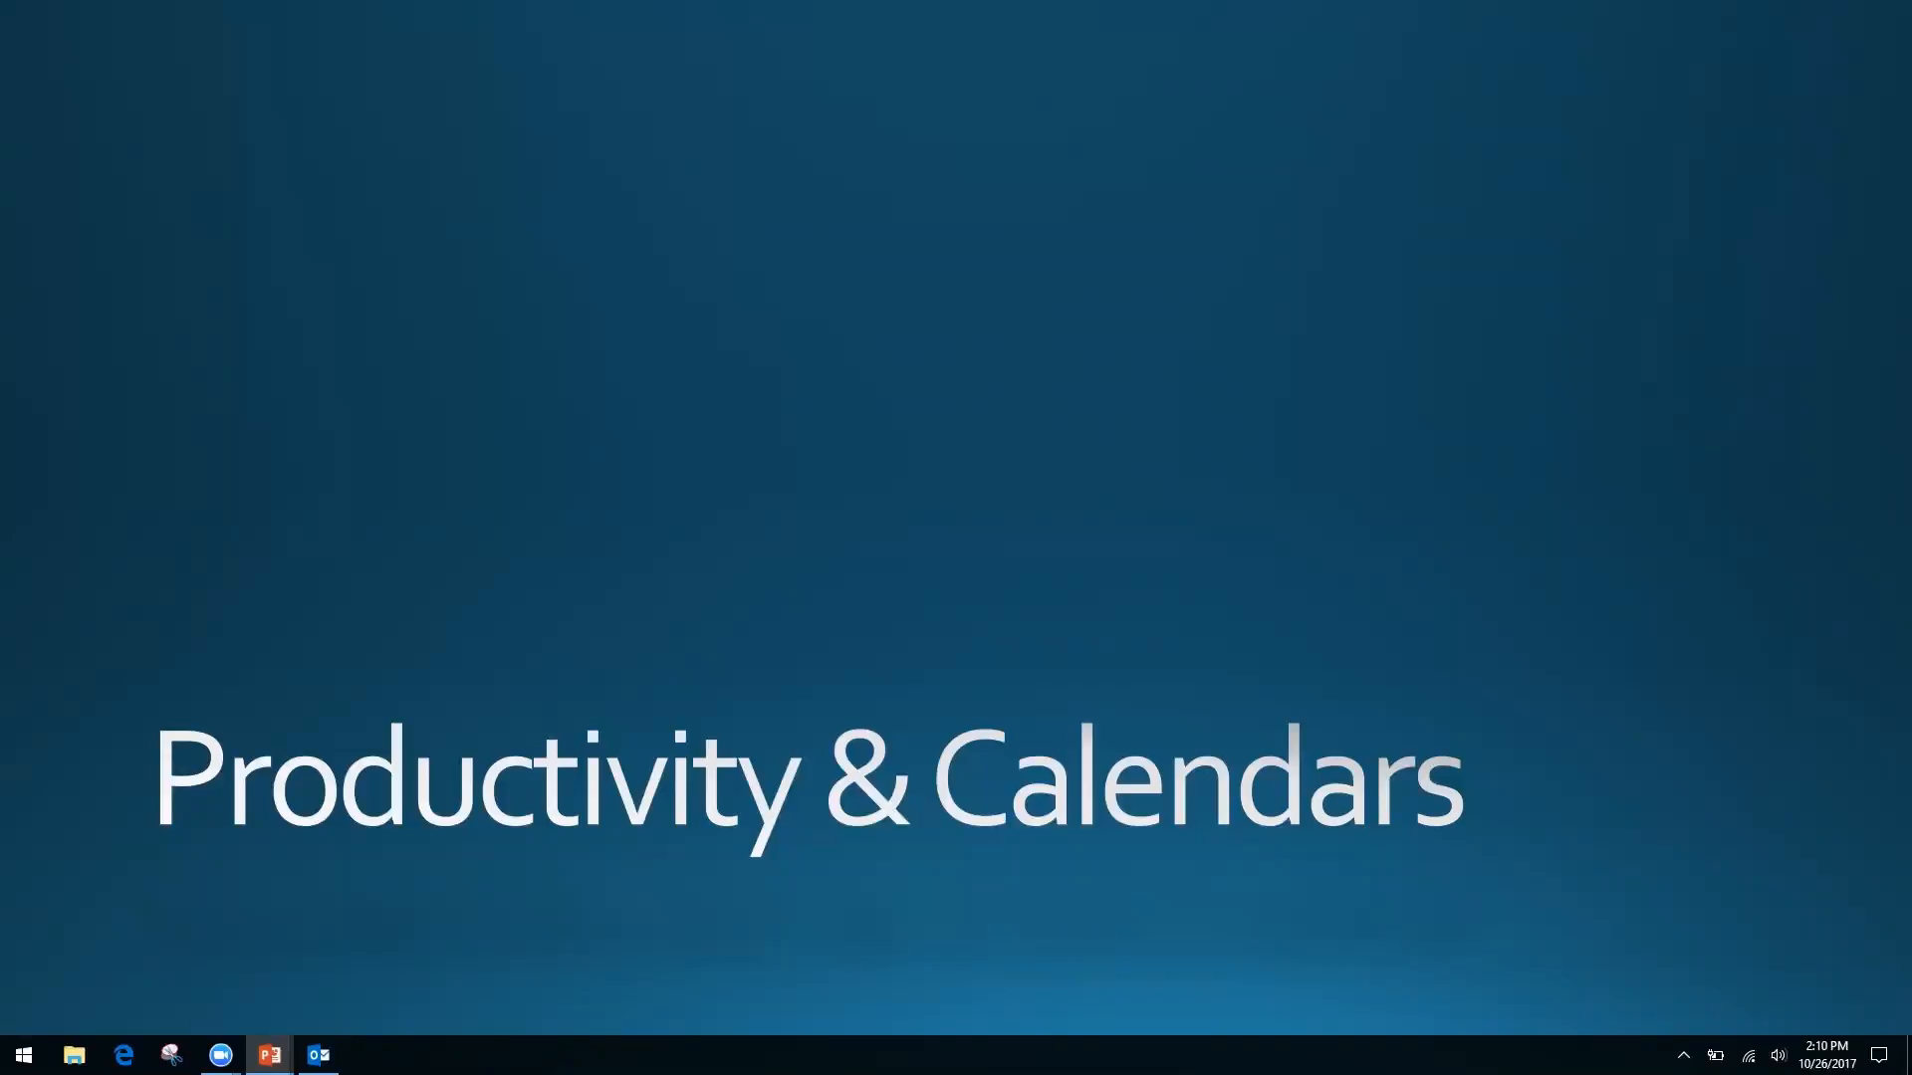
key("alt+Tab")
key("alt+Tab")
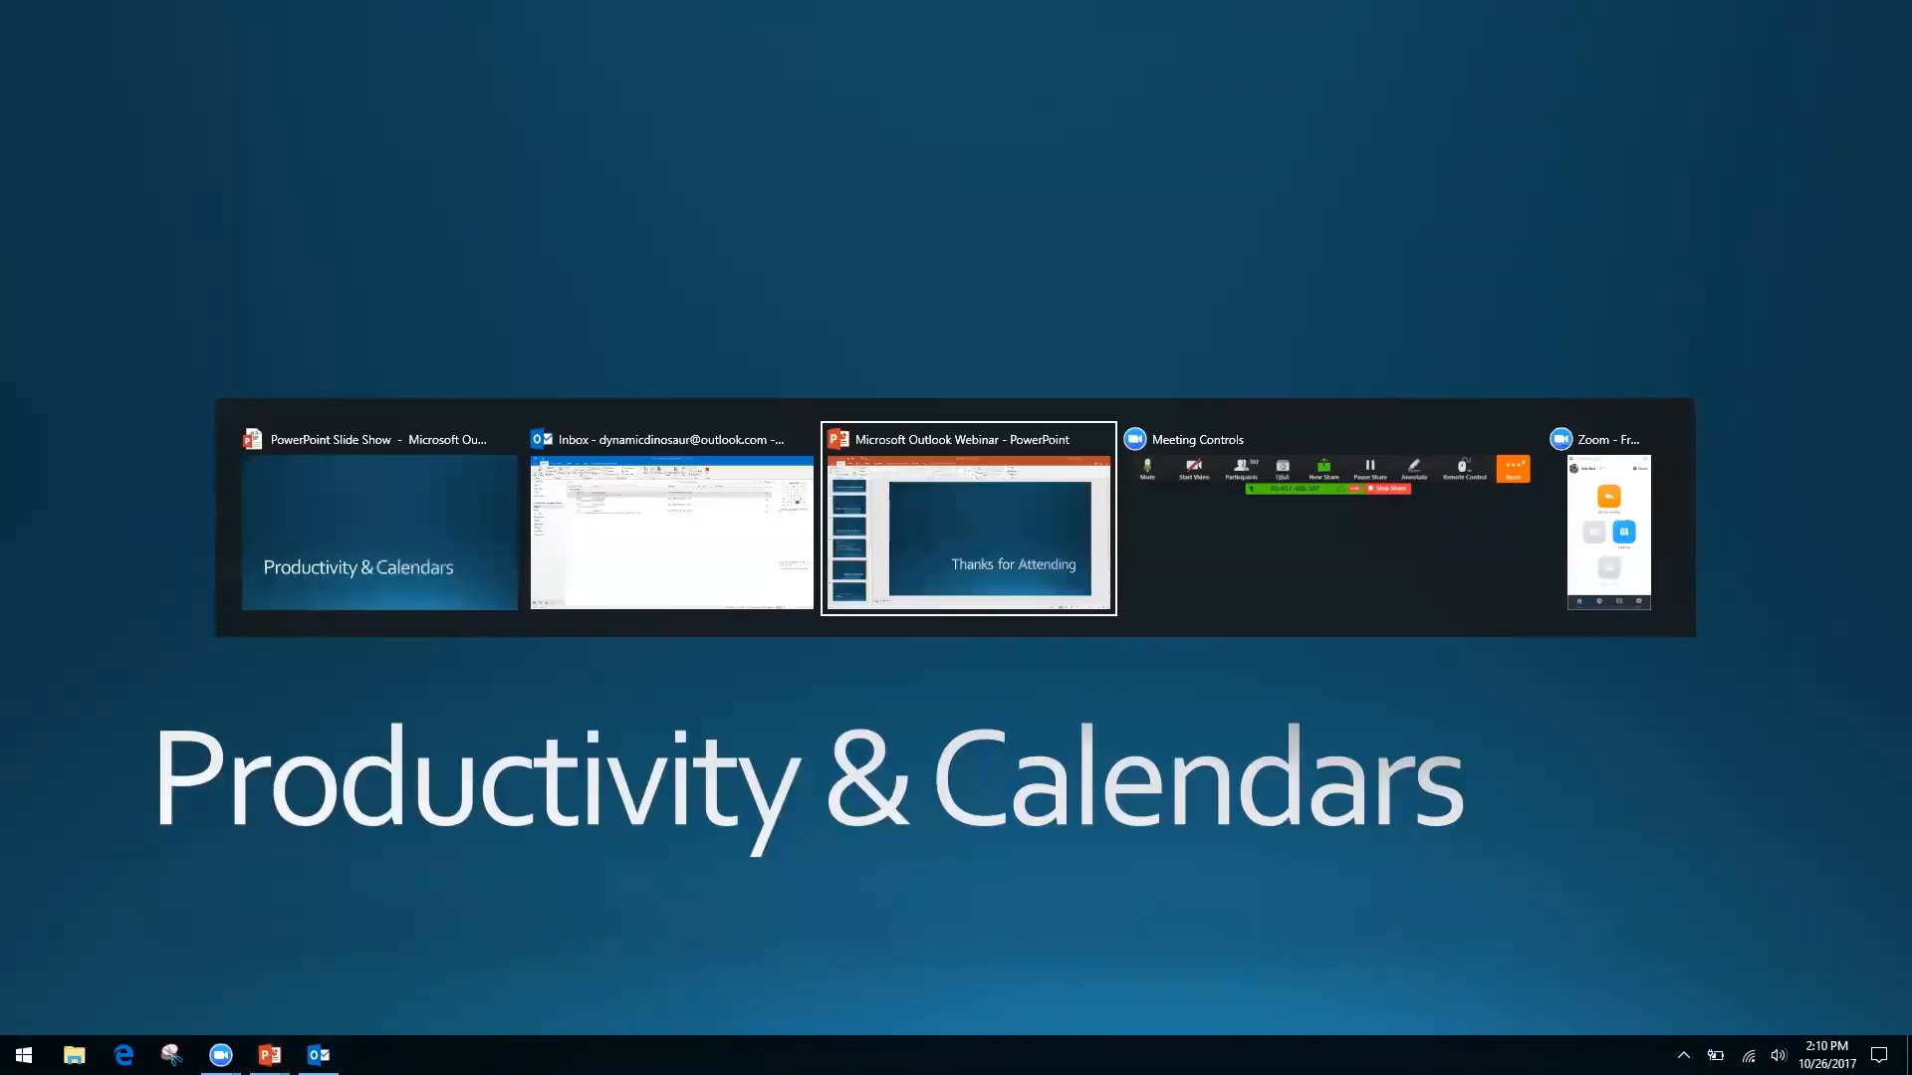
key("alt+shift+Tab")
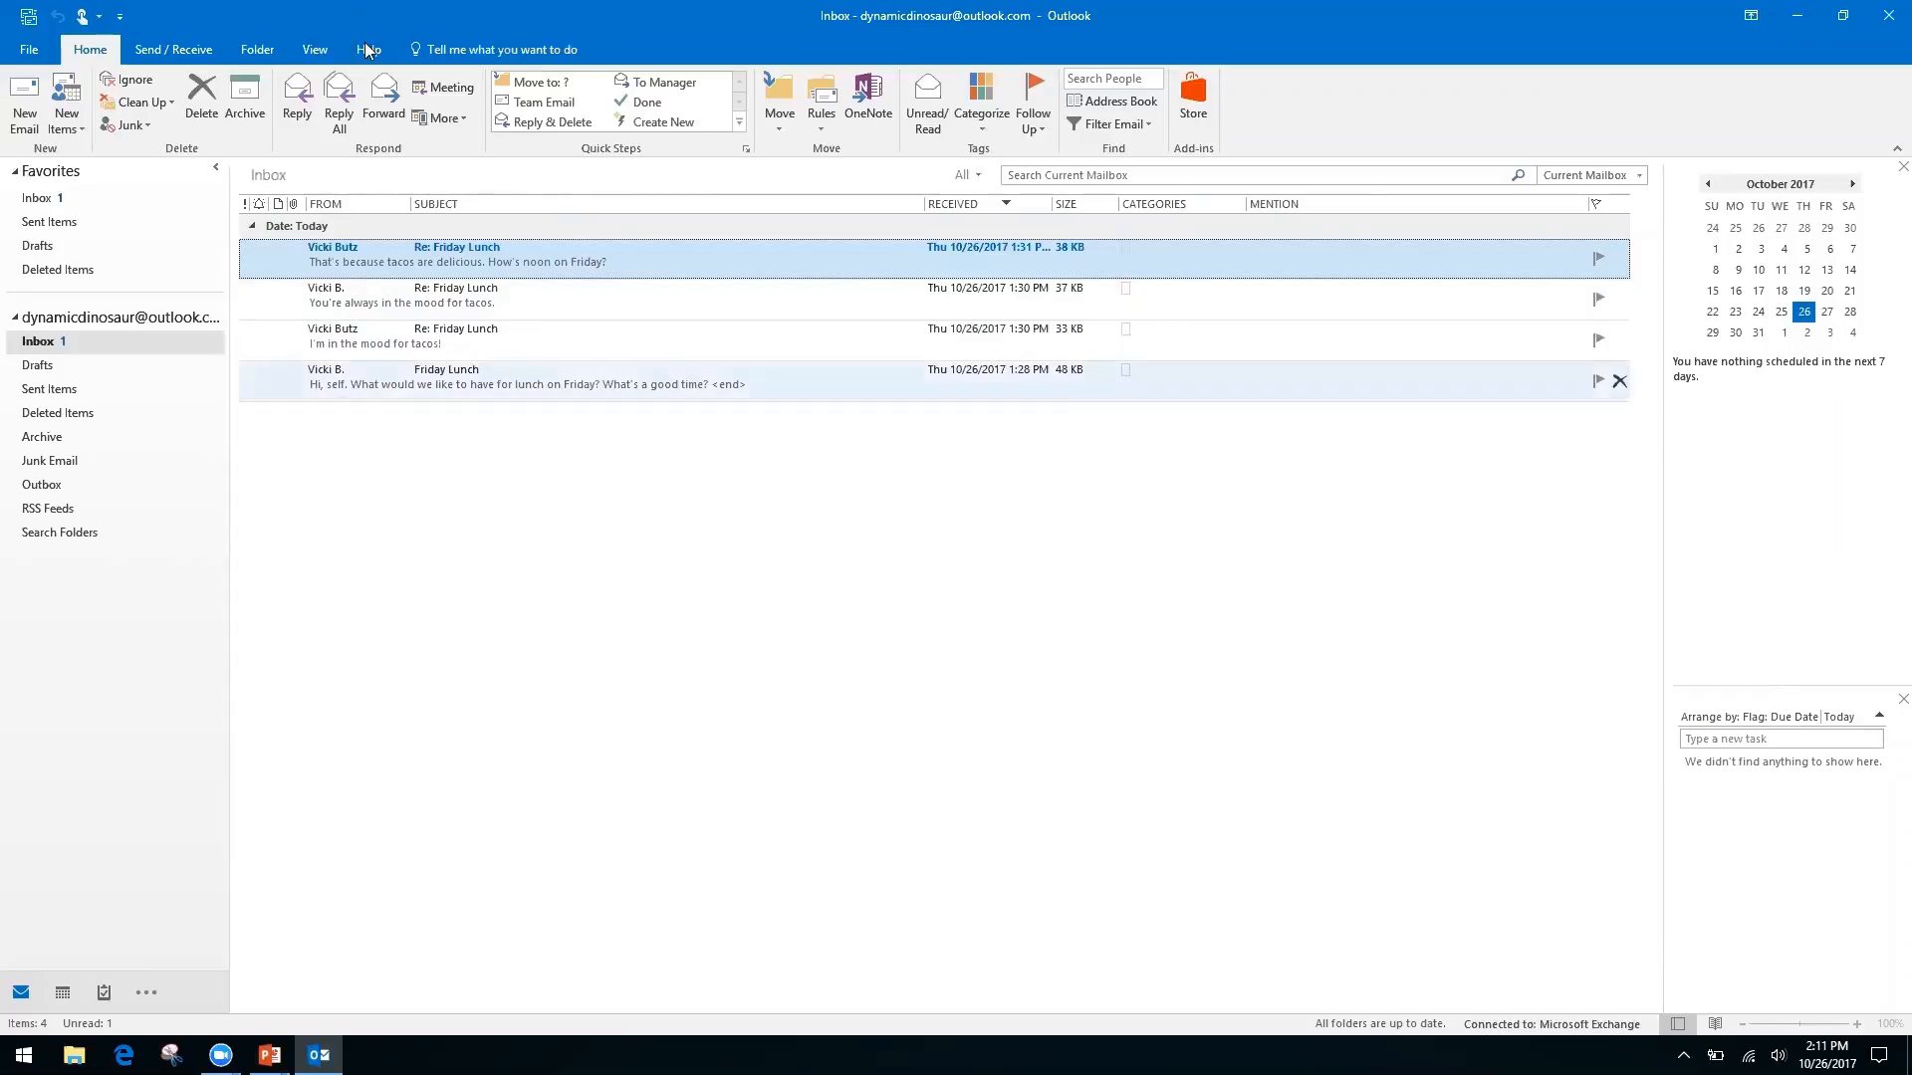
Turn on Show as Conversations from the View ribbon, bringing up the where-to-apply prompt
left_click(315, 49)
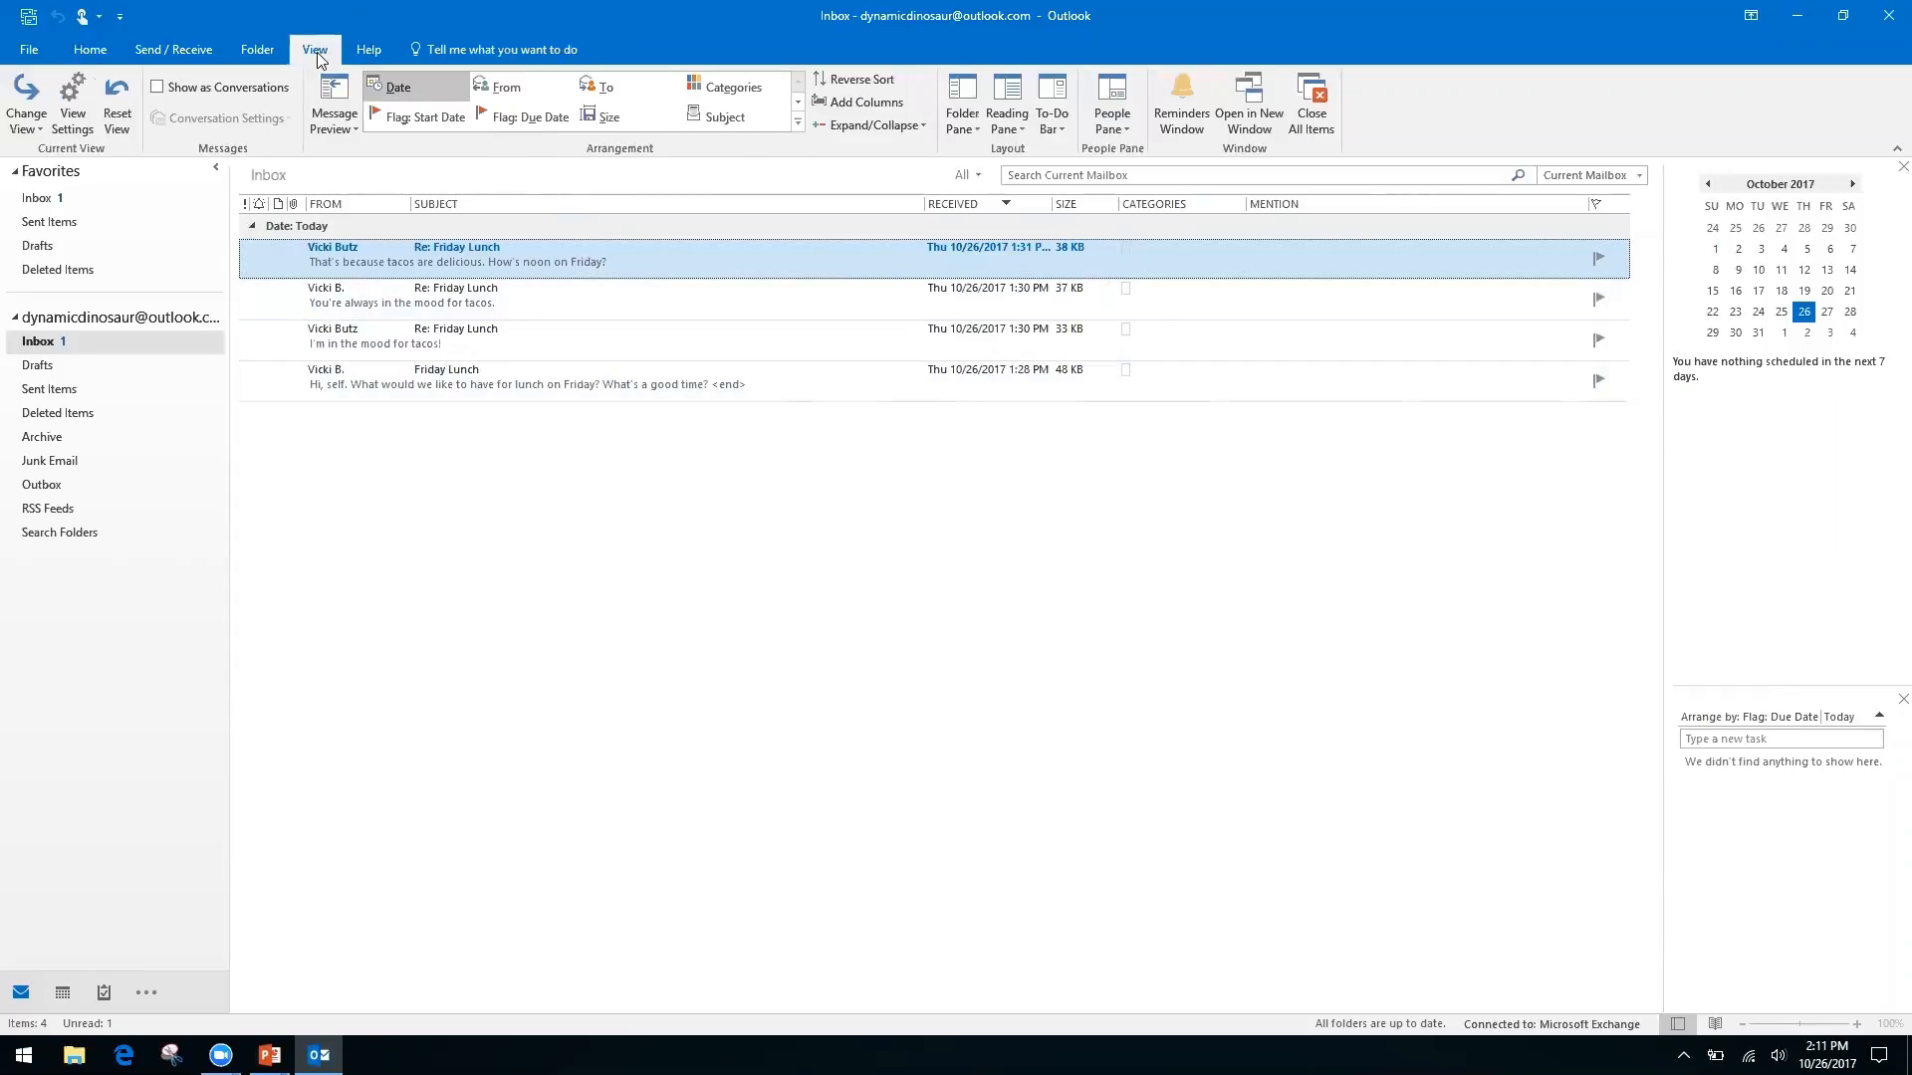
left_click(170, 99)
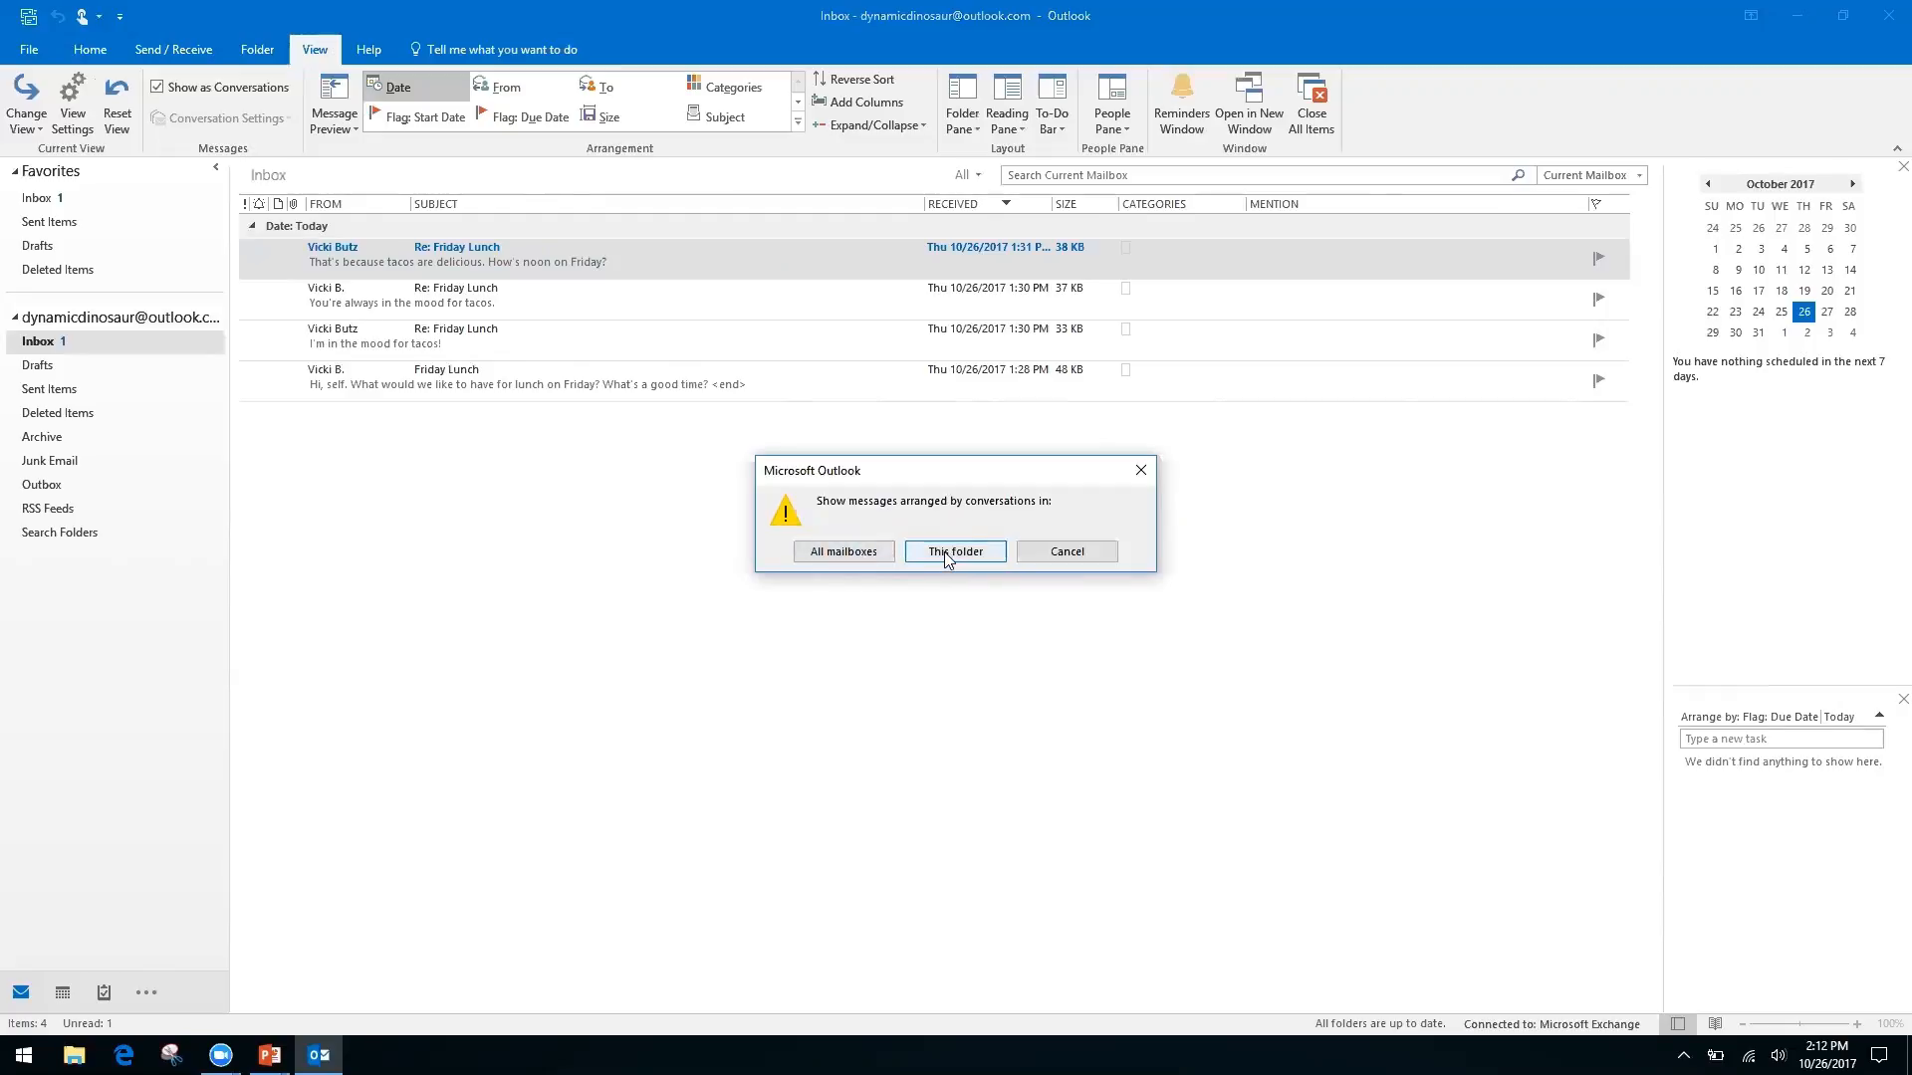
Apply conversation view to all mailboxes, close the open message, and expand the Friday Lunch conversation
left_click(841, 552)
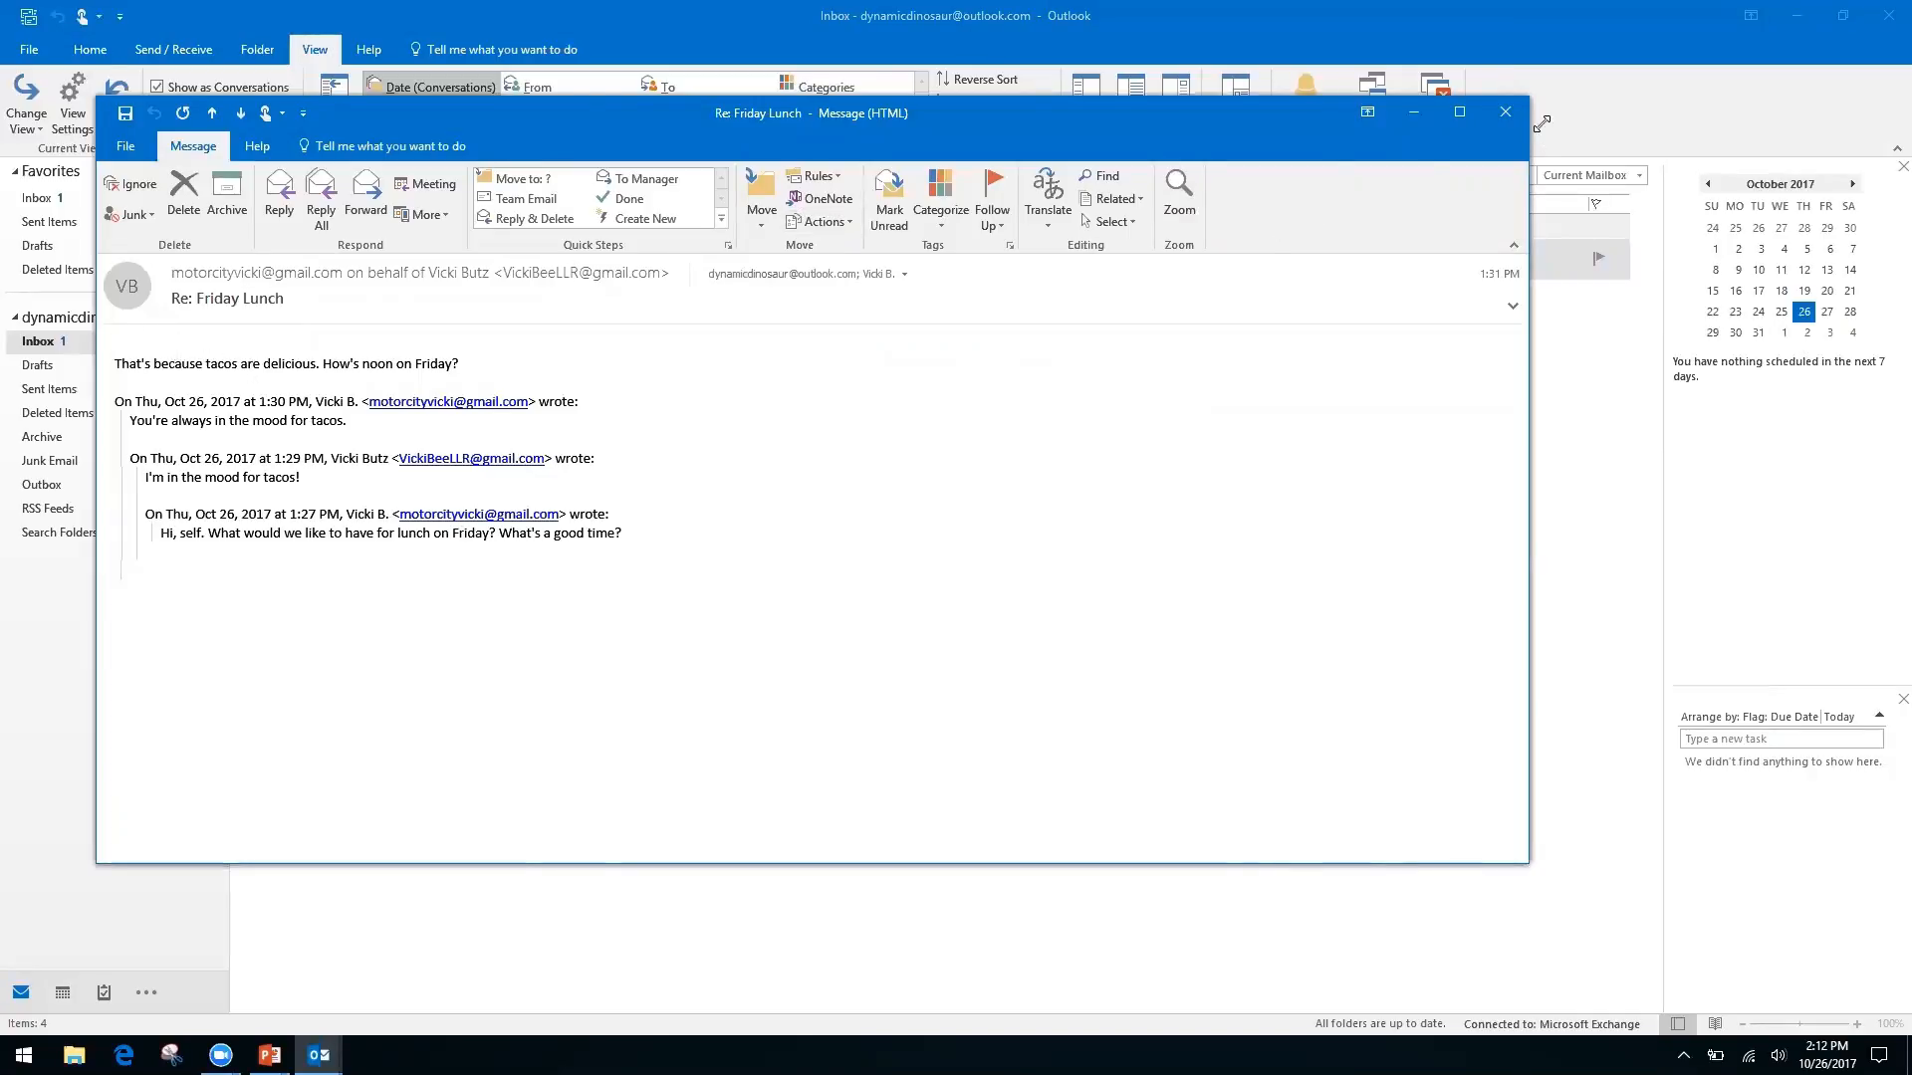
left_click(1505, 113)
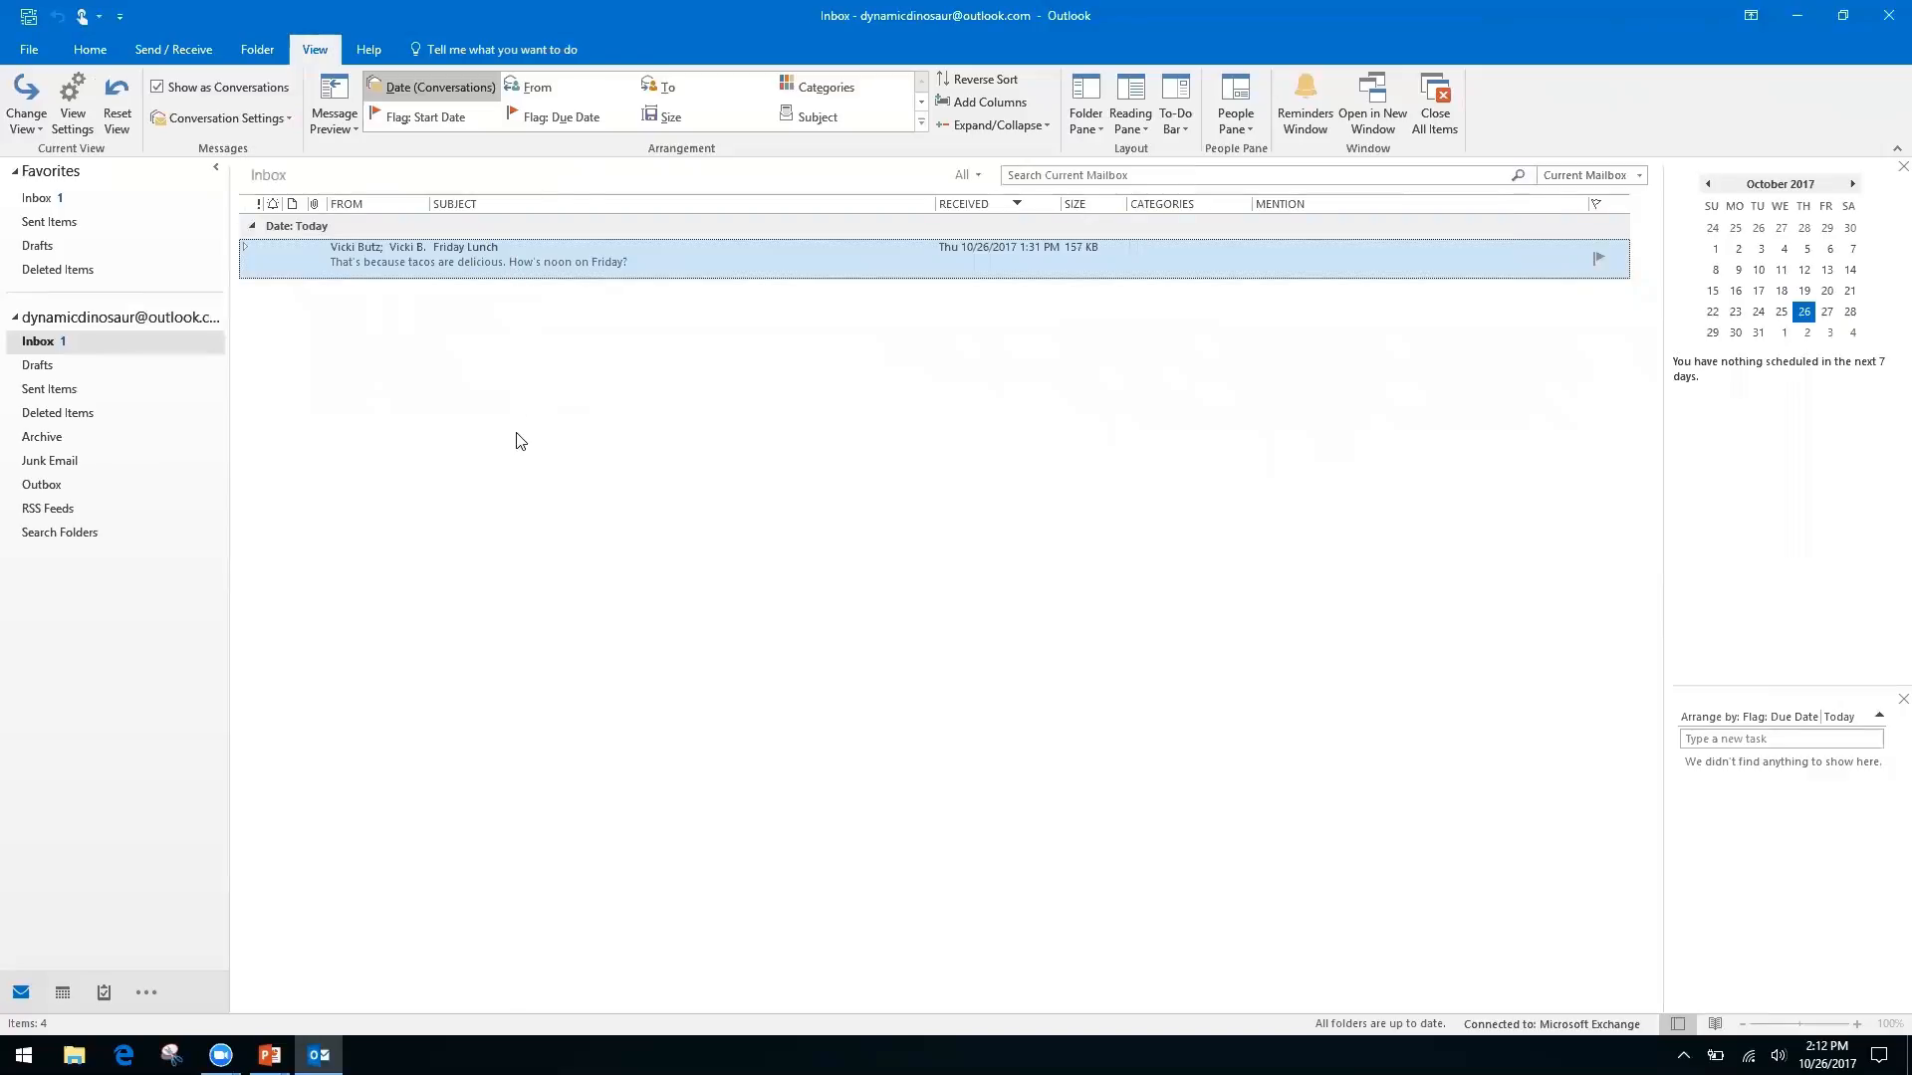
left_click(243, 247)
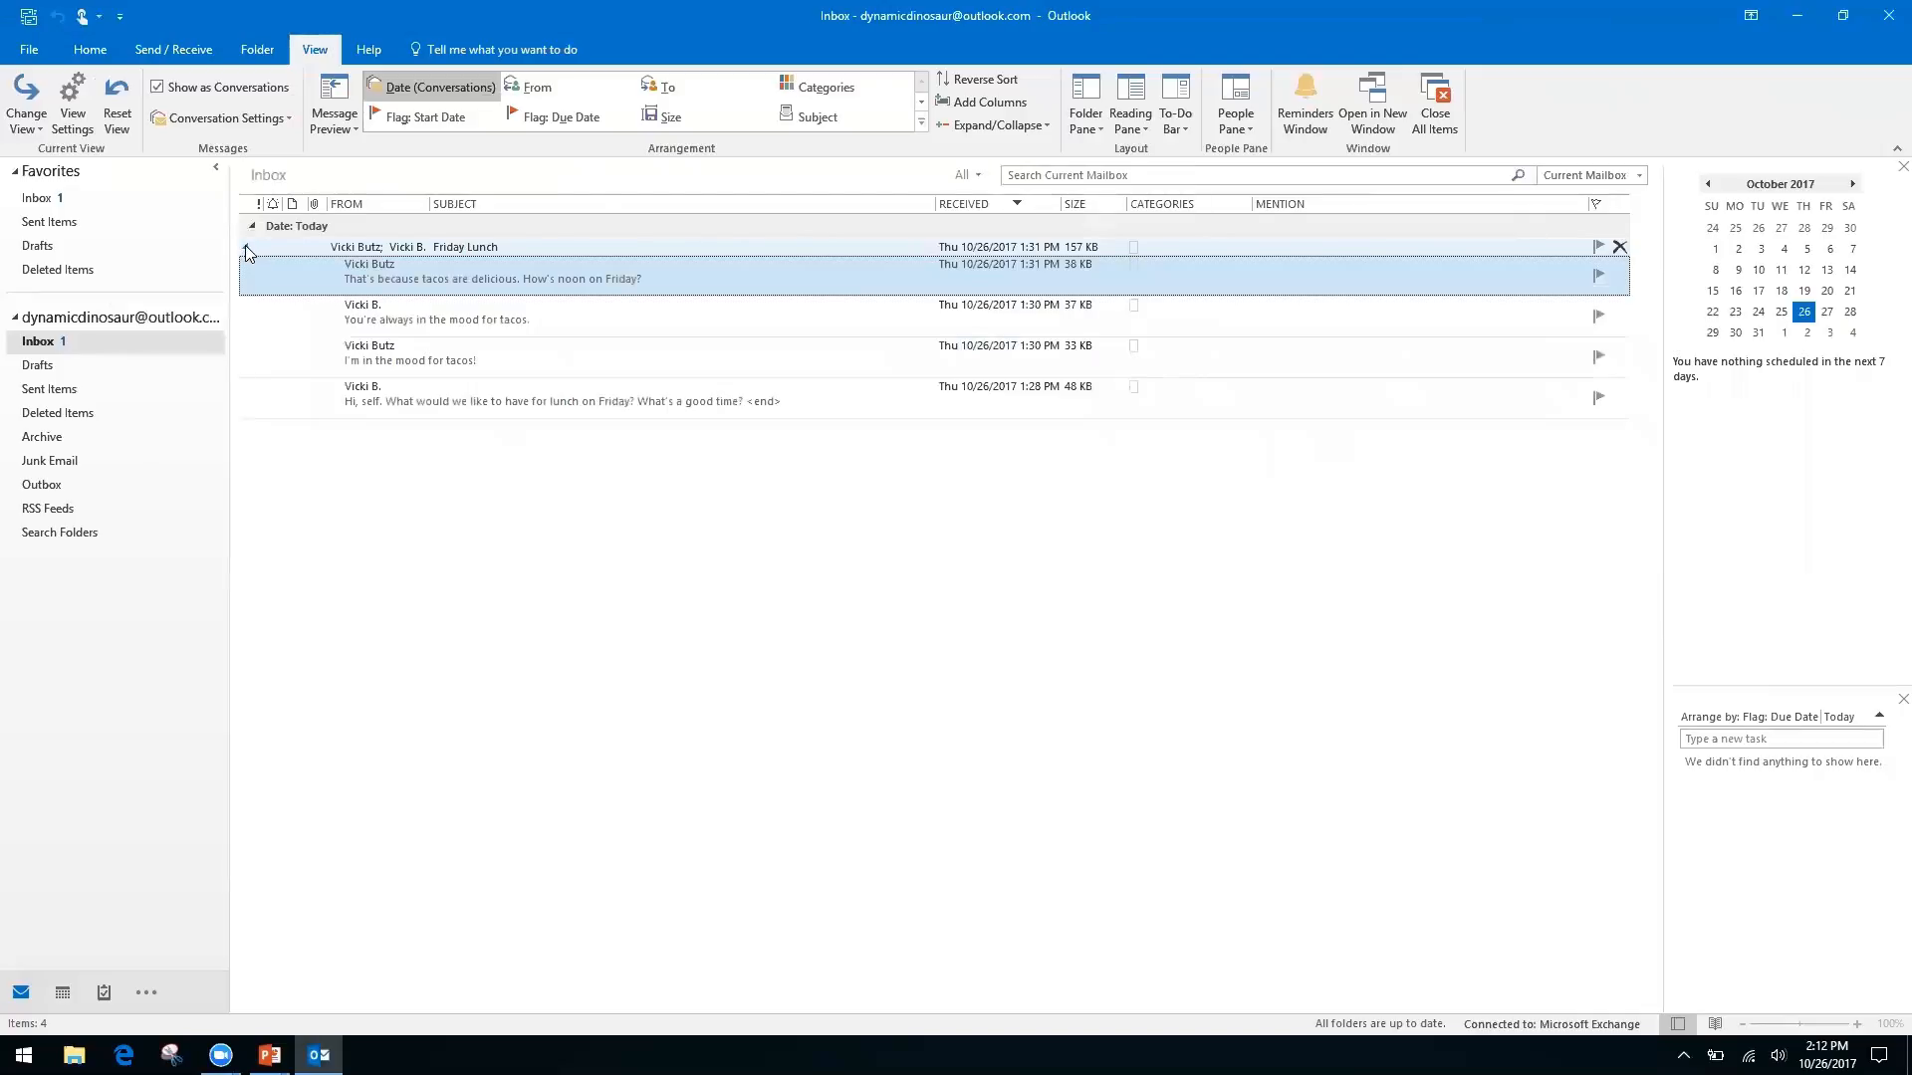
left_click(245, 247)
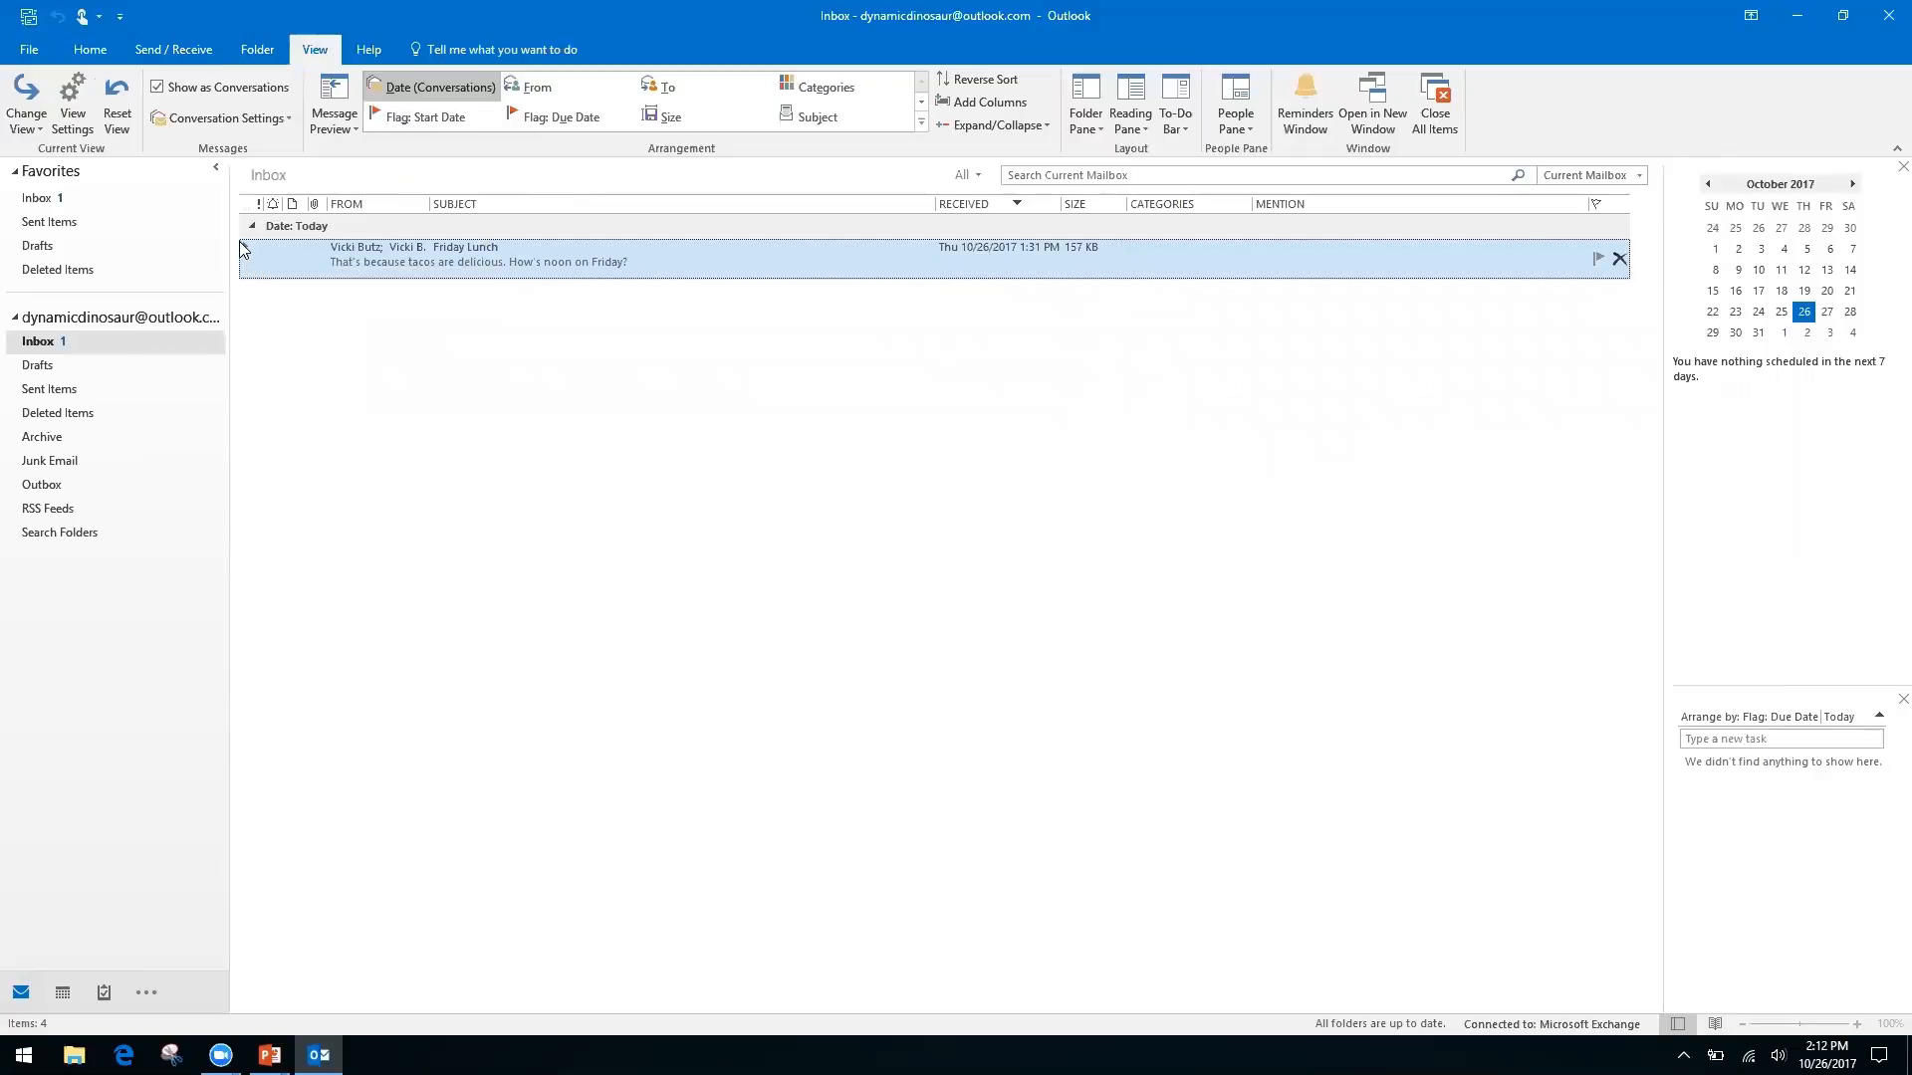
left_click(246, 250)
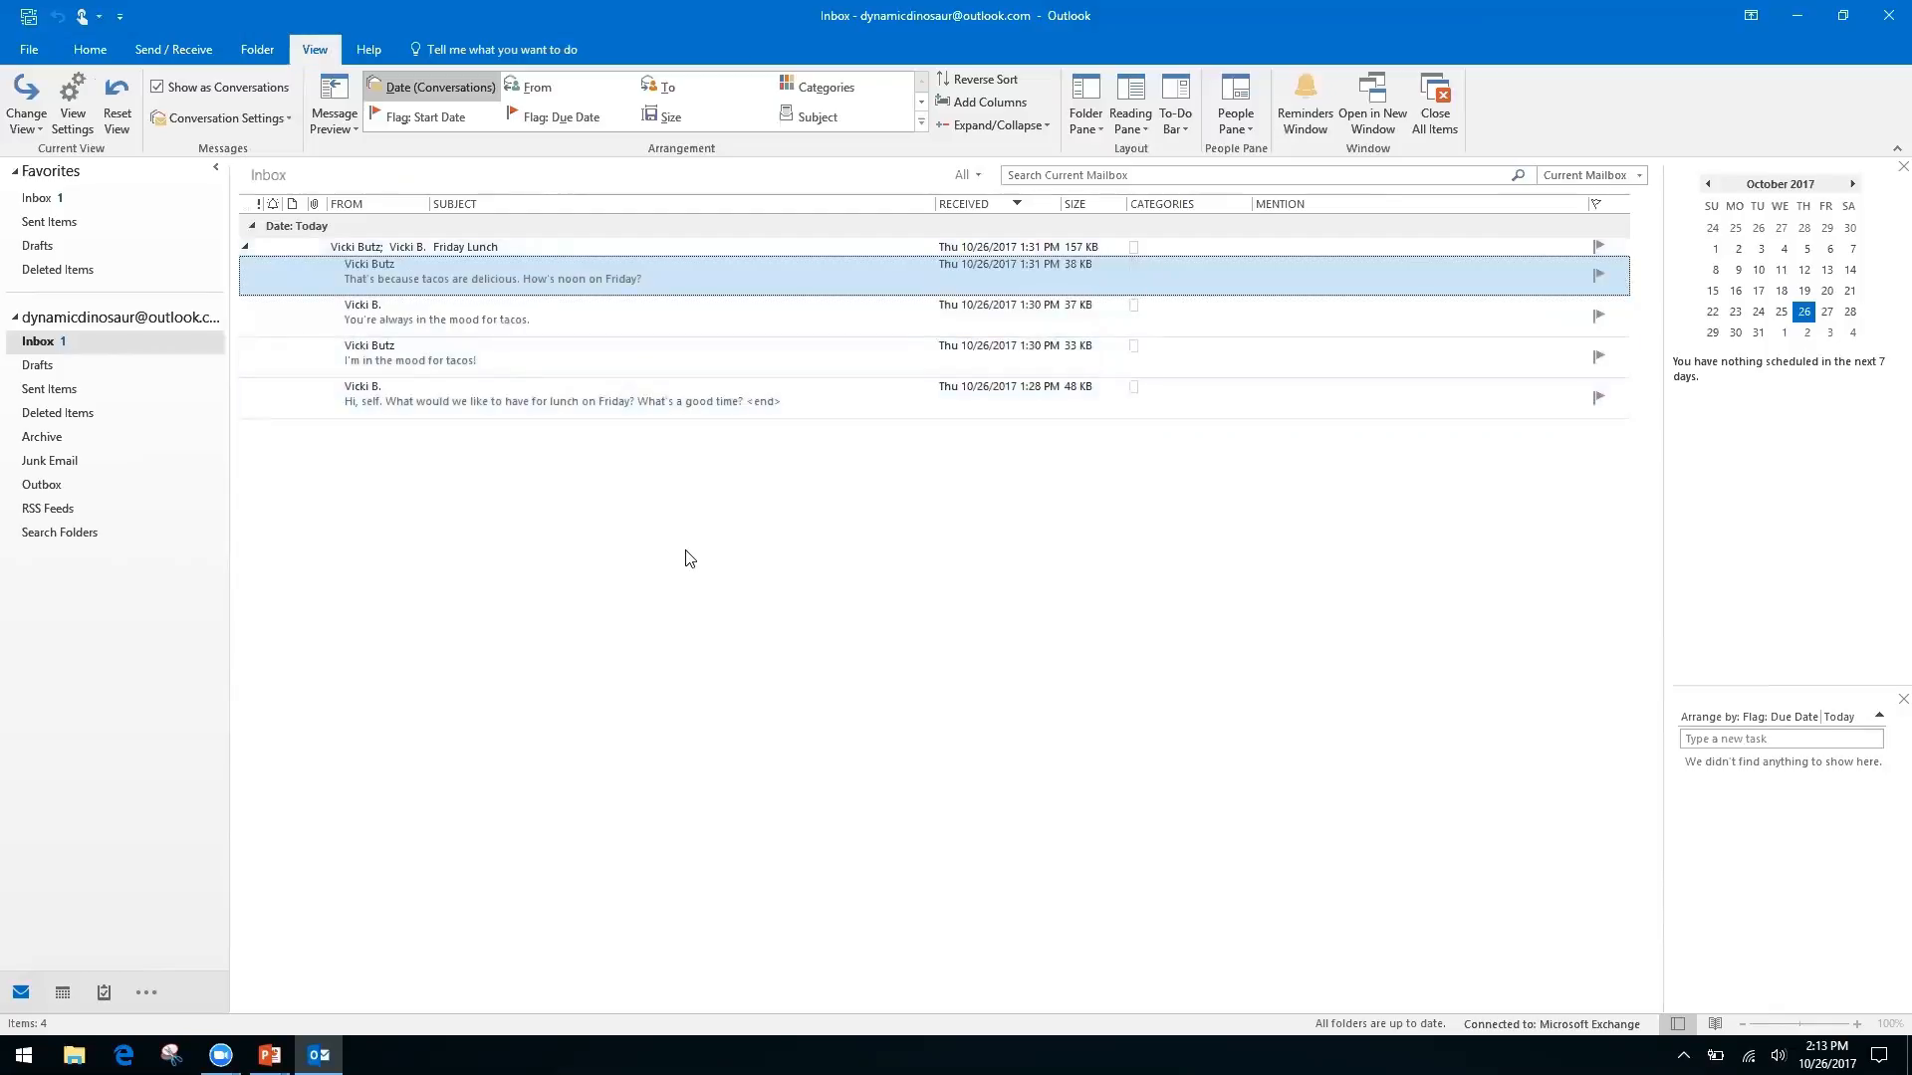
Open the oldest Friday Lunch message and show its suggested Friday 12:00–12:30 PM lunch event
double_click(634, 398)
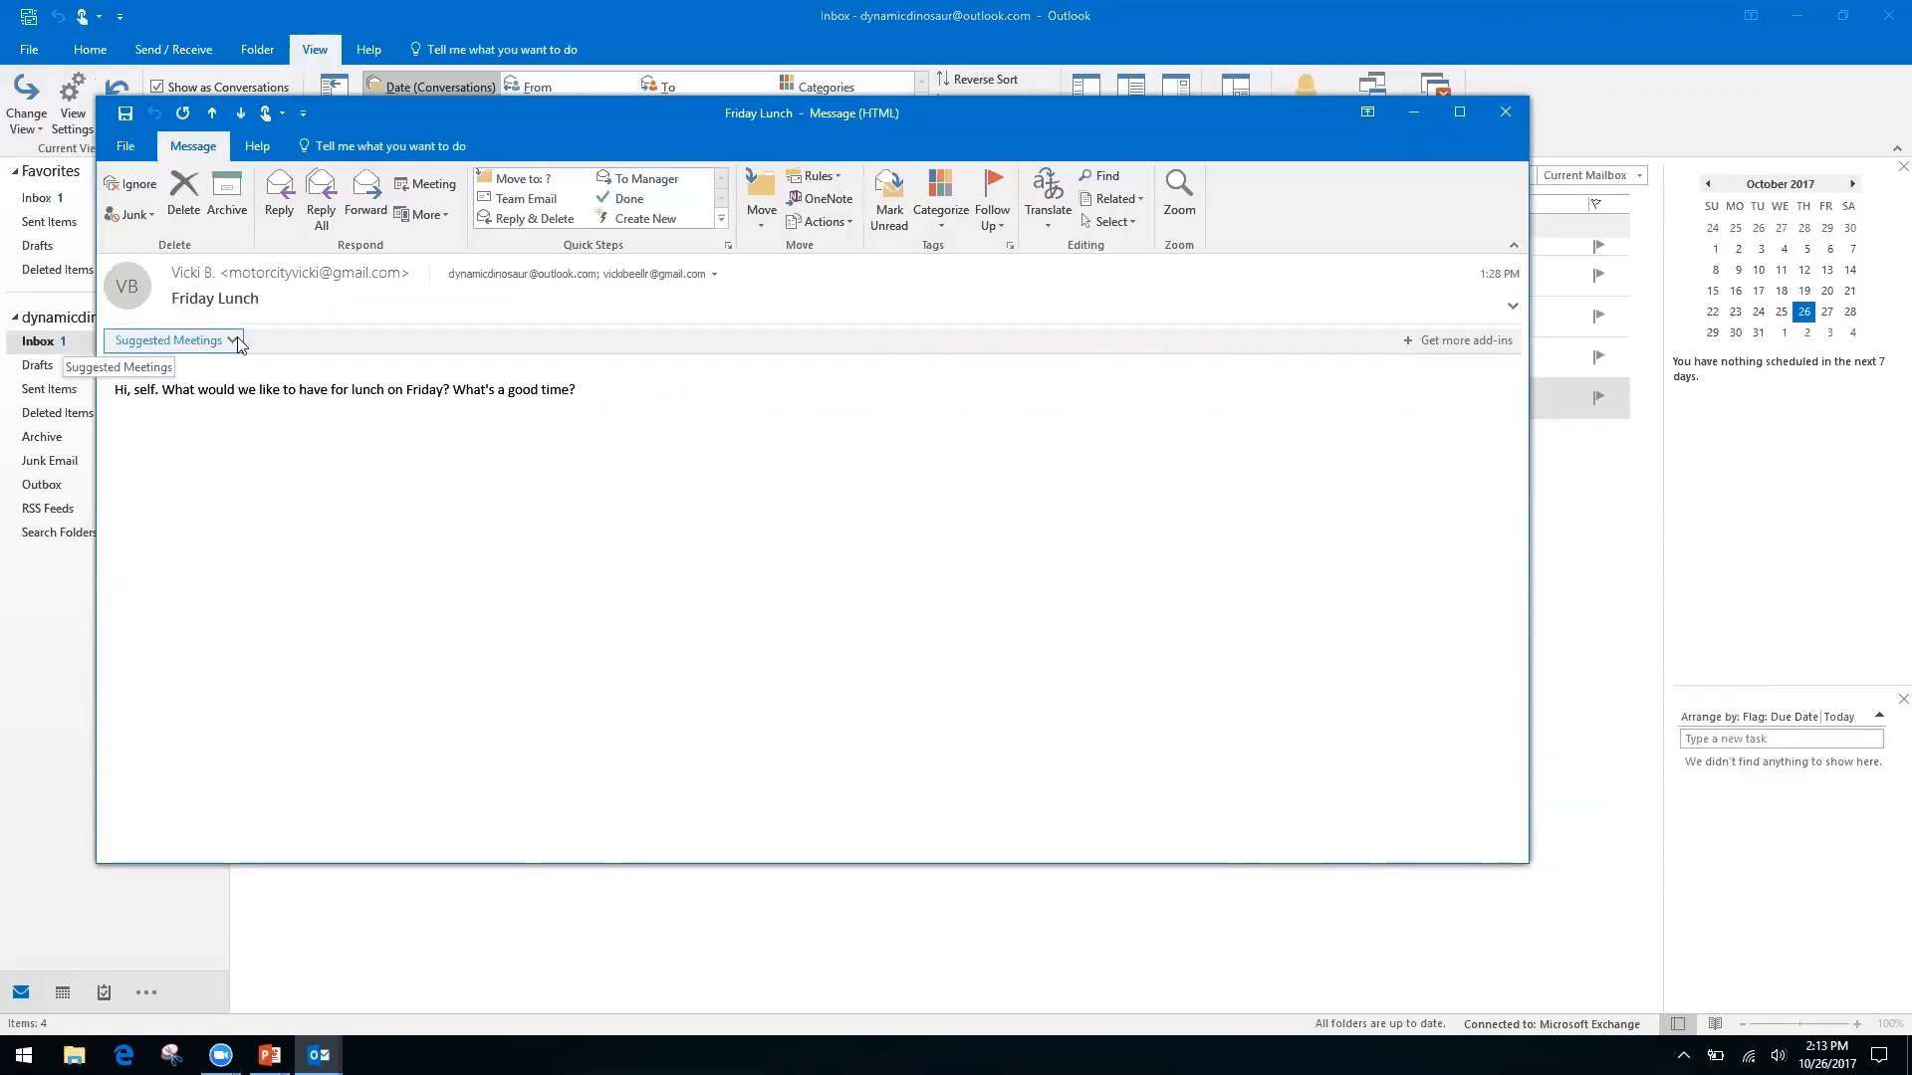
left_click(184, 341)
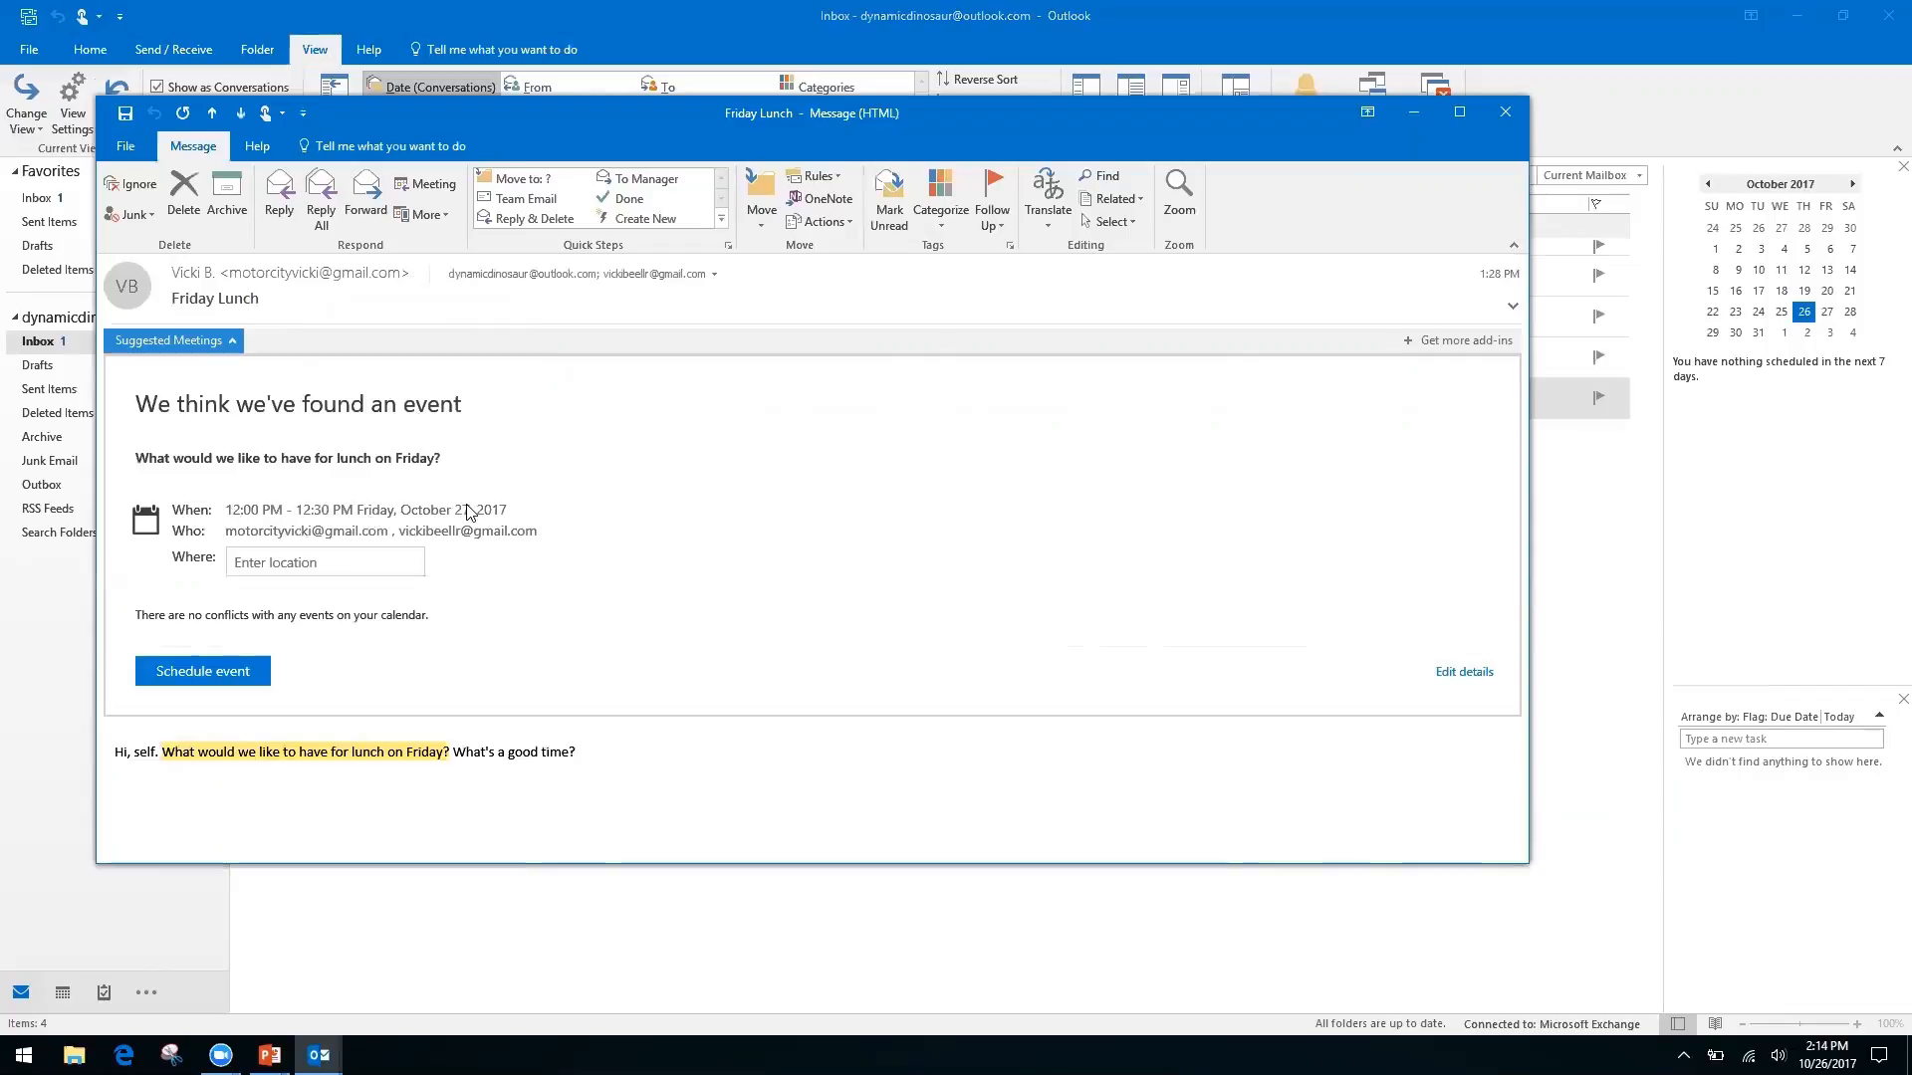
Schedule the suggested Friday lunch with location 'Ihop', then close the message window
left_click(321, 563)
left_click(253, 556)
type("Ihop")
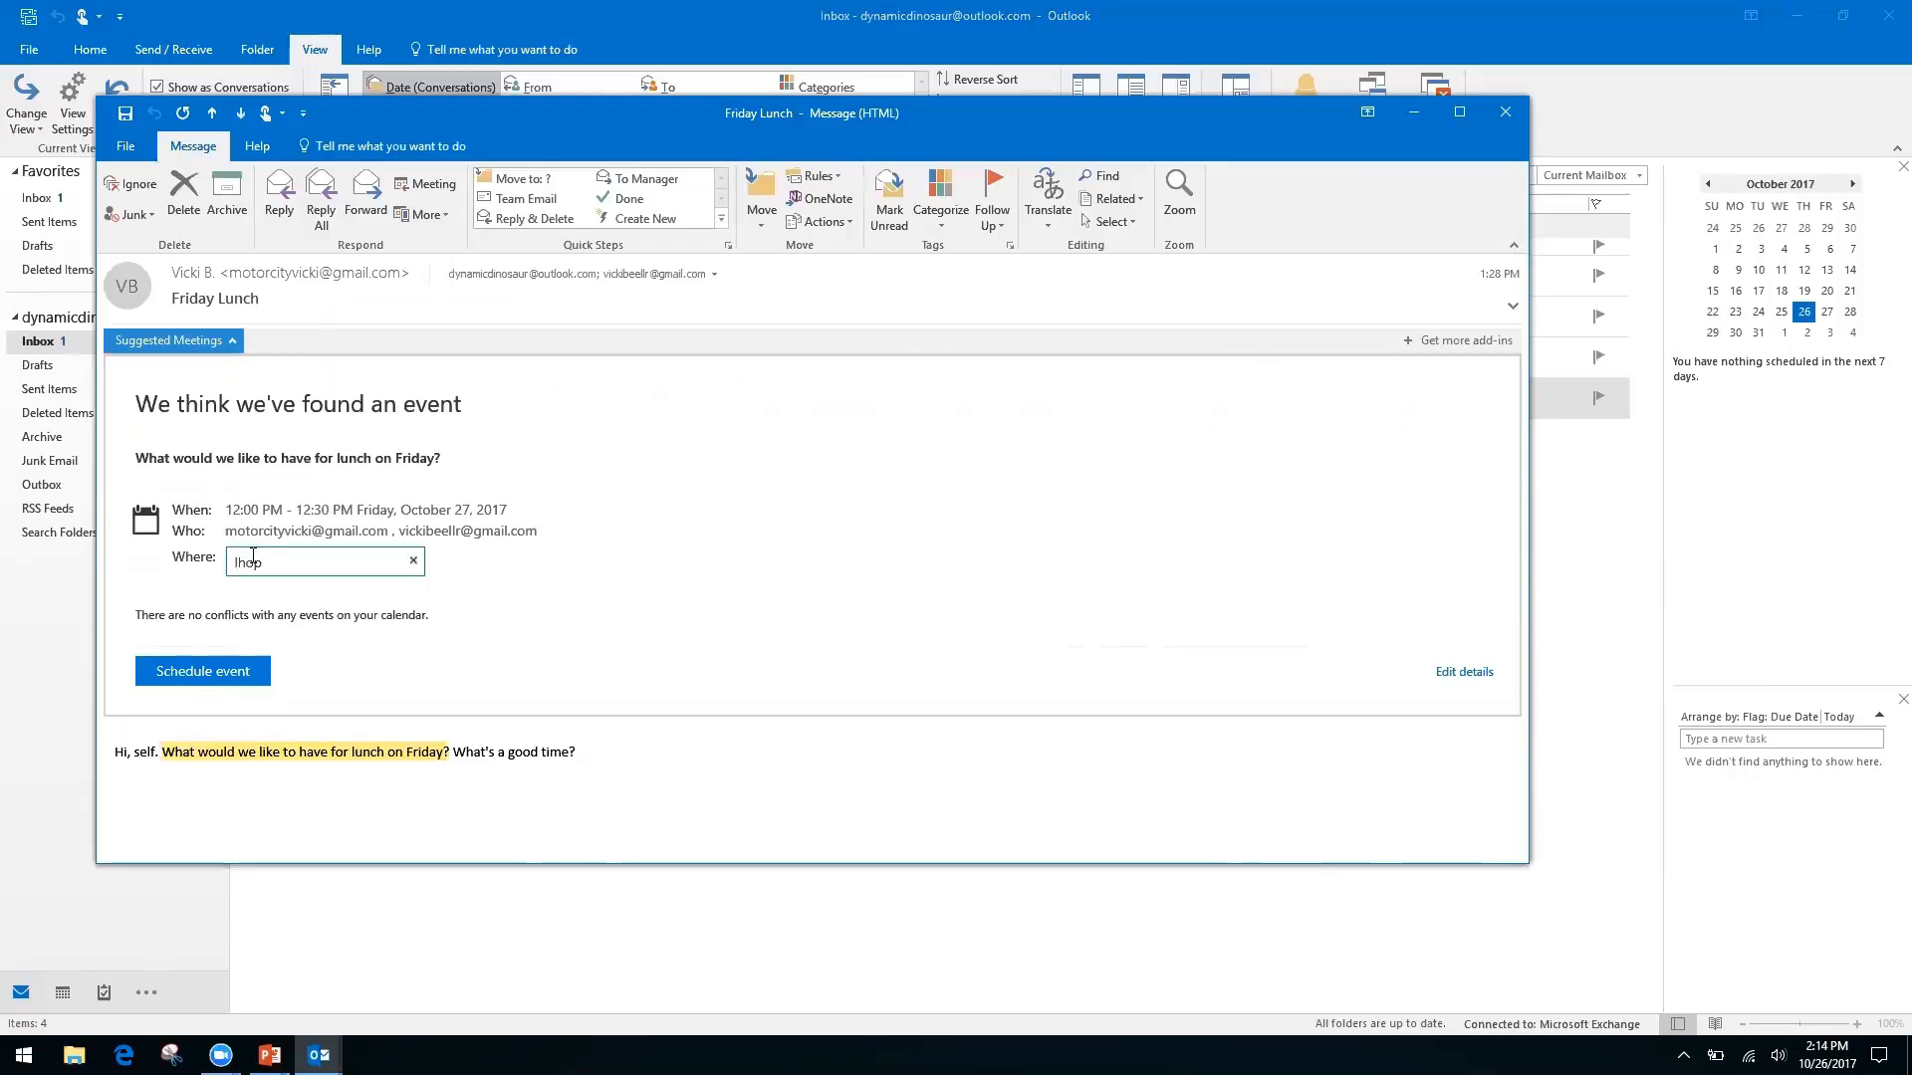
key("Return")
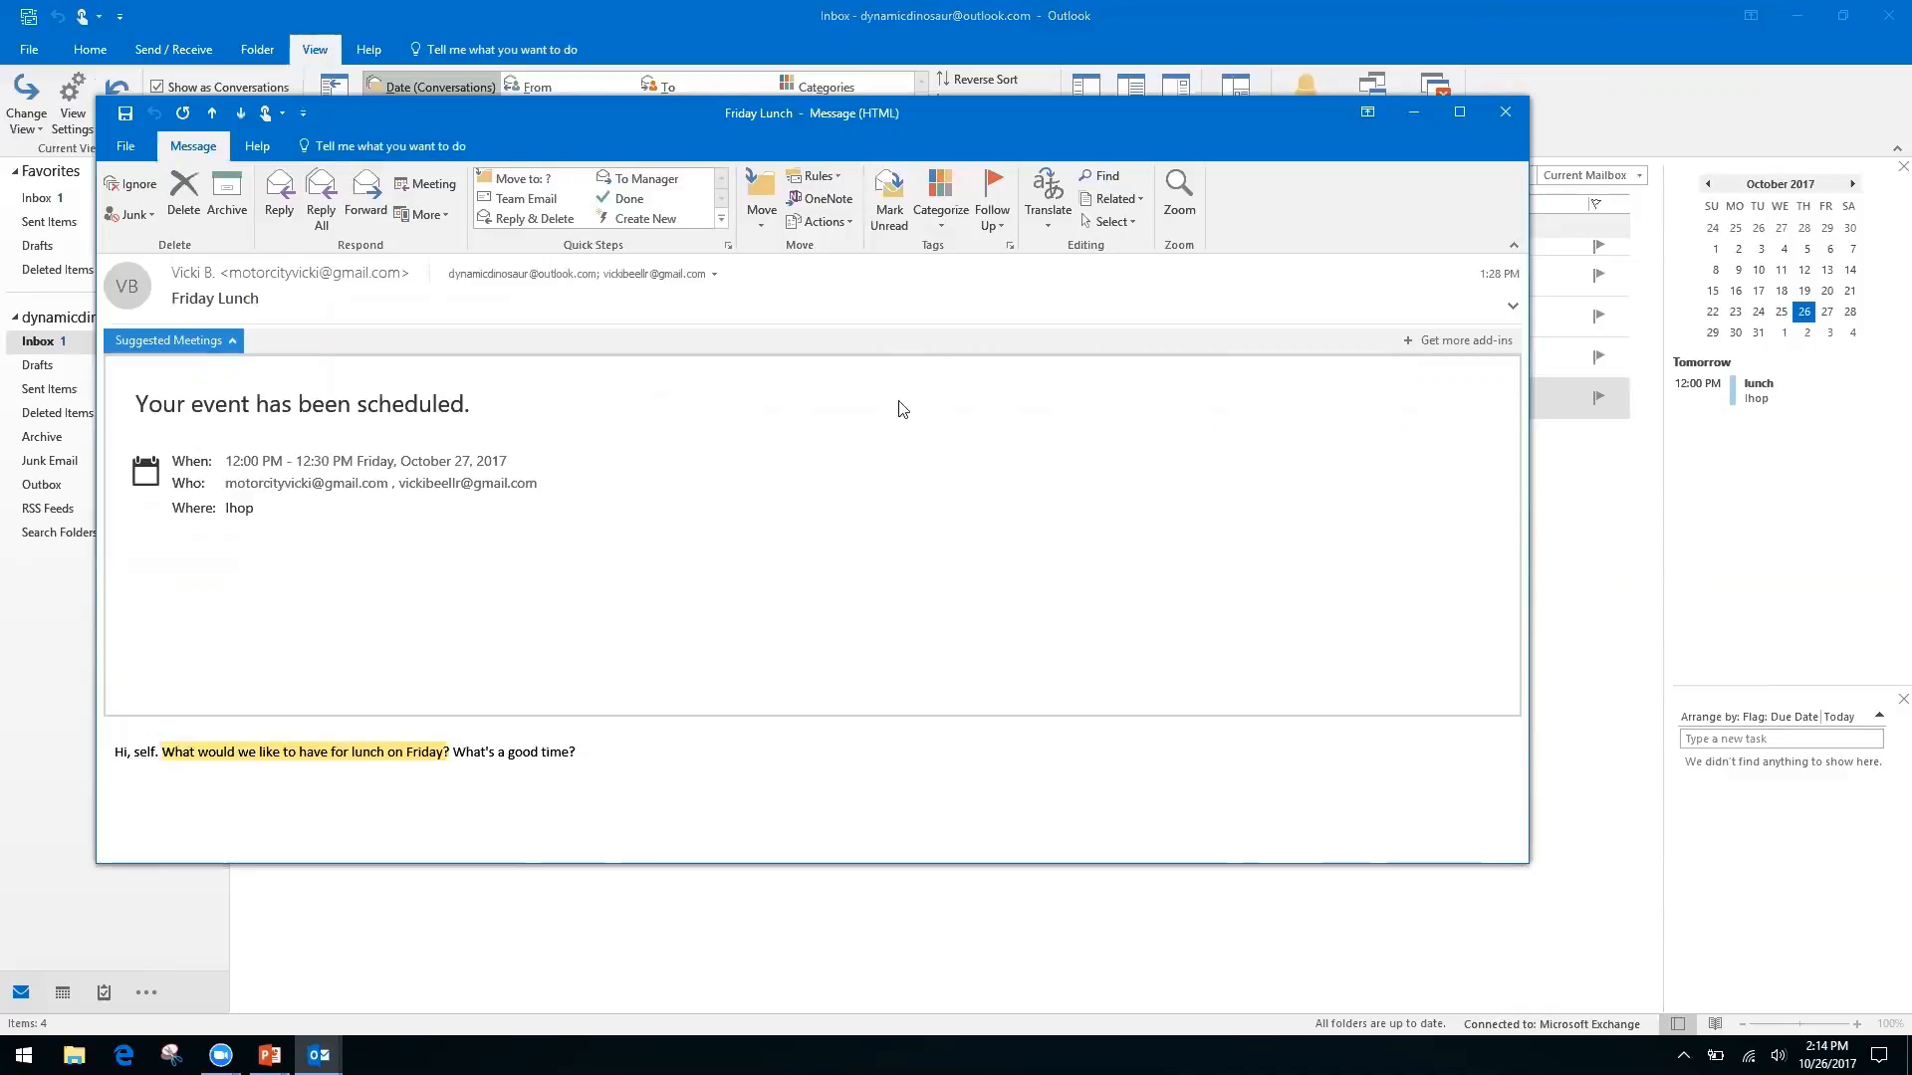
left_click(1511, 115)
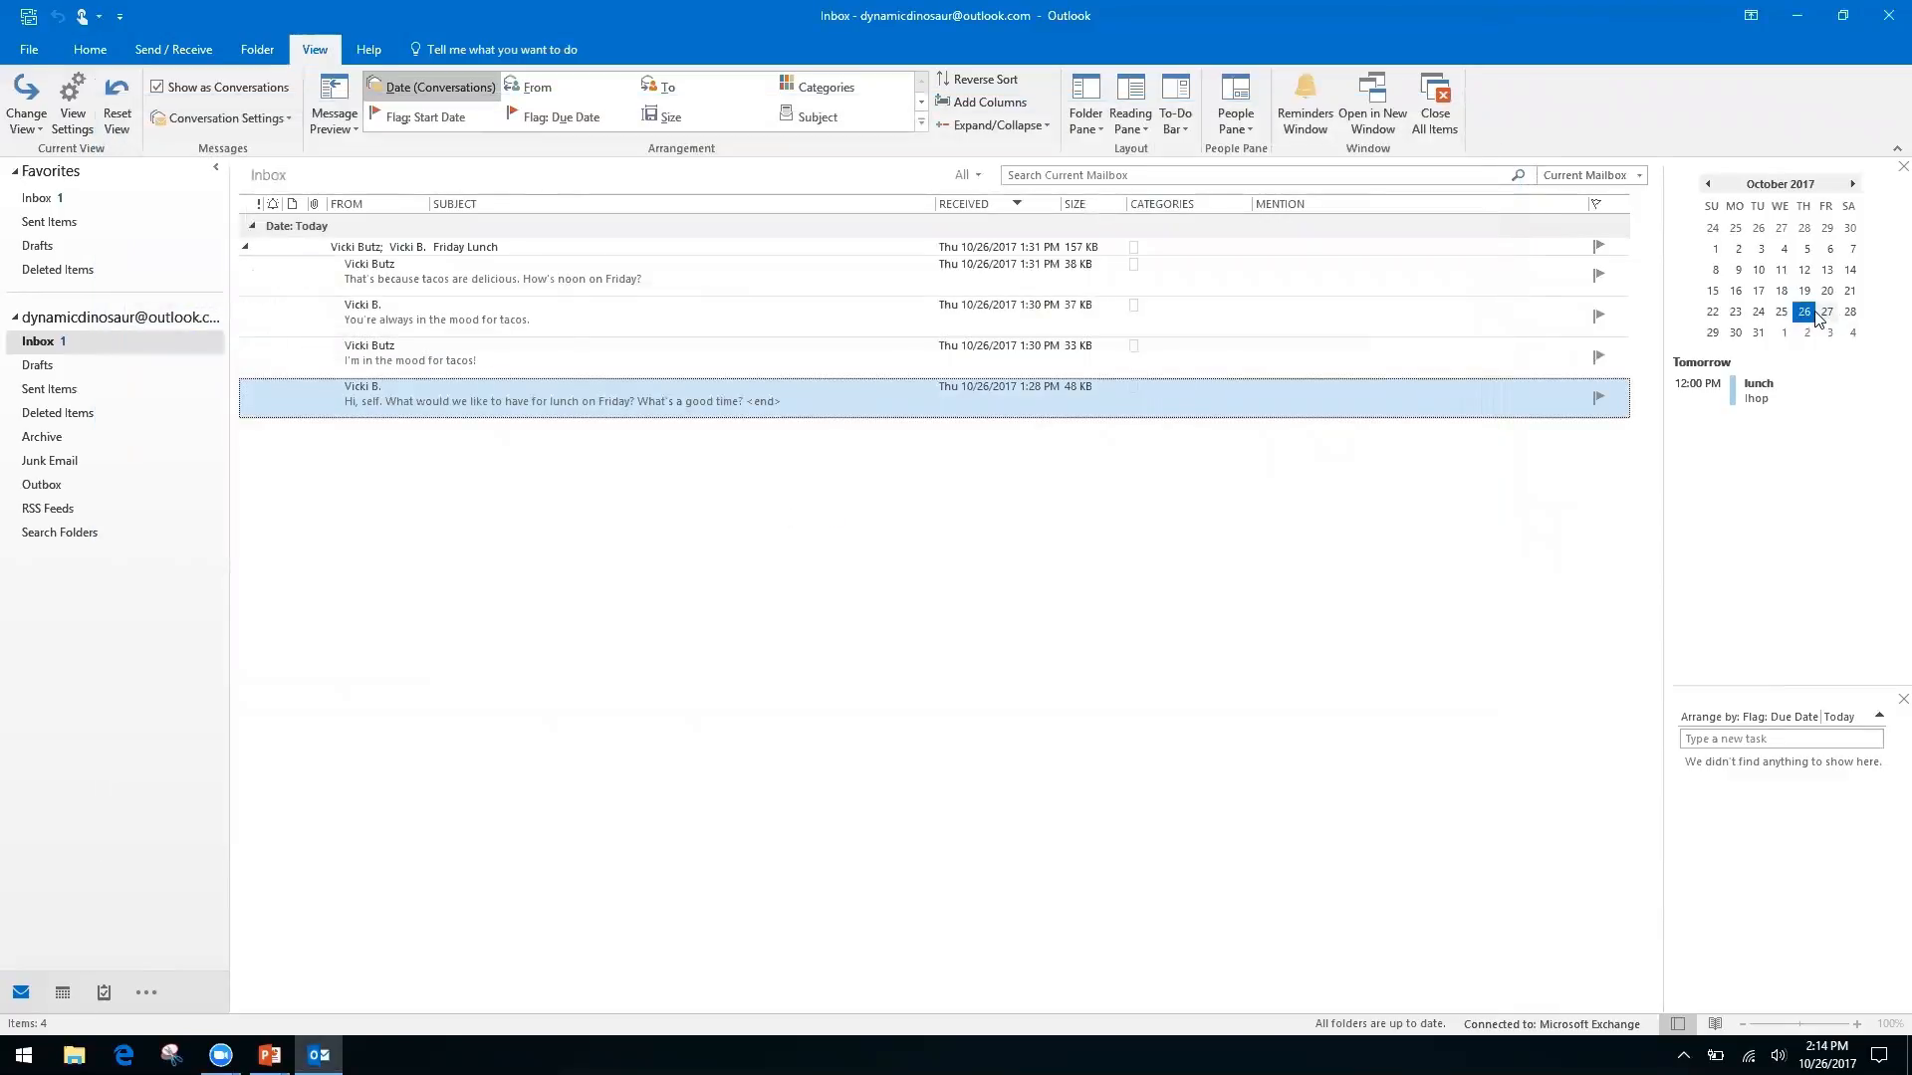
Open the calendar at Friday, October 27 showing the Ihop lunch, then switch back to PowerPoint
left_click(1827, 313)
double_click(1827, 313)
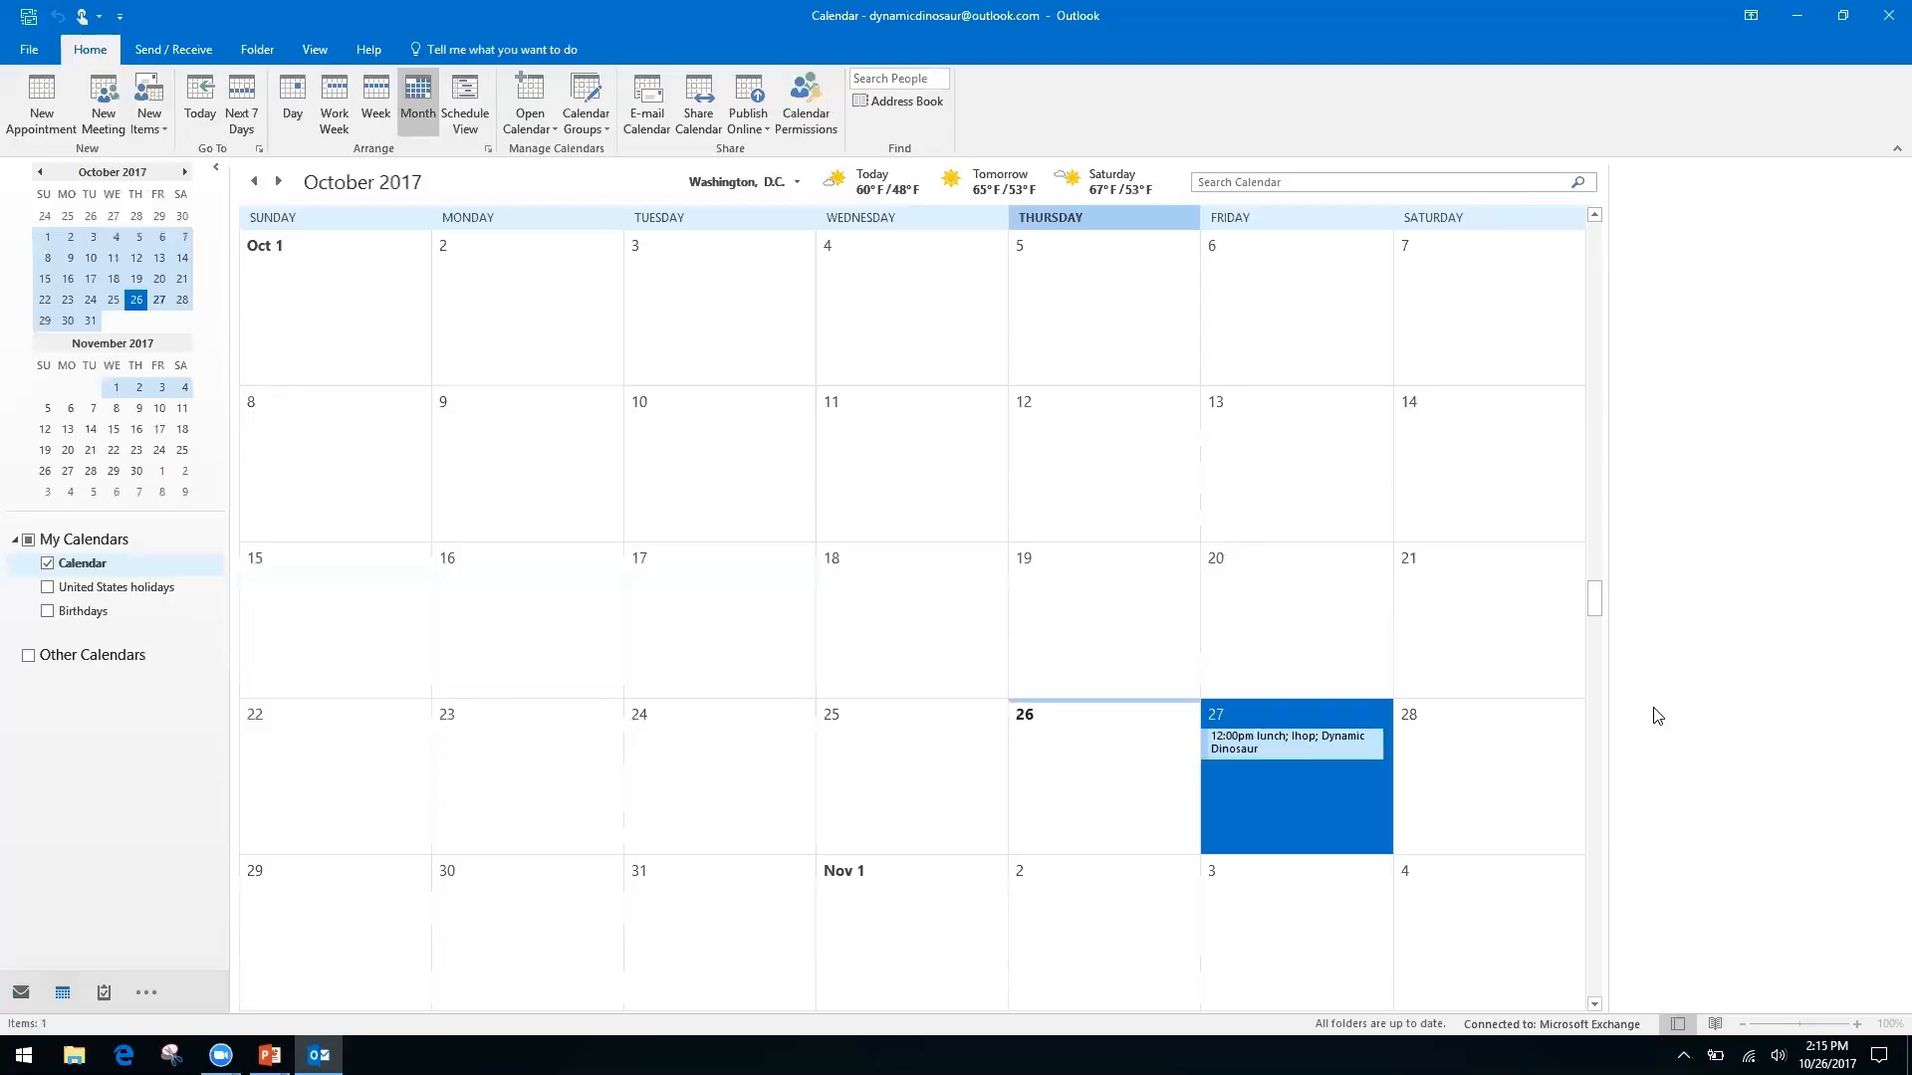
key("alt+Tab")
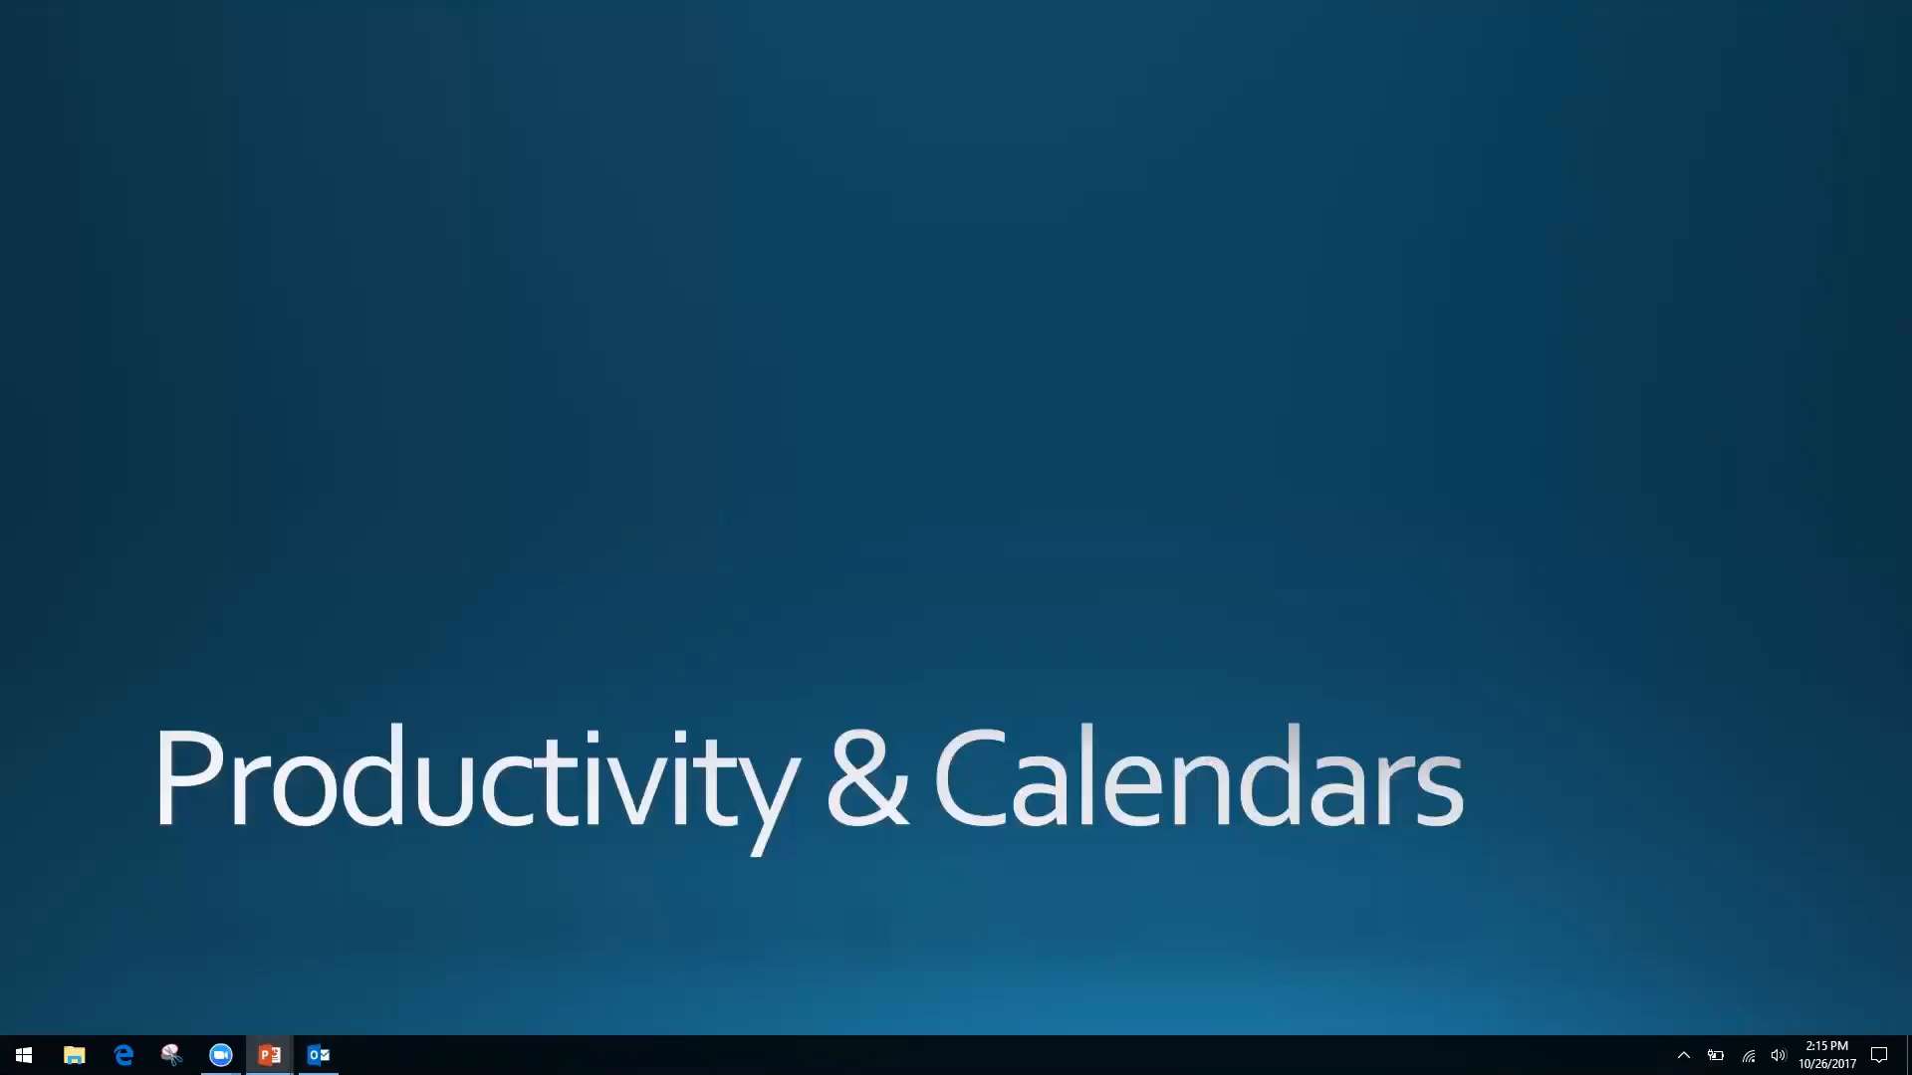
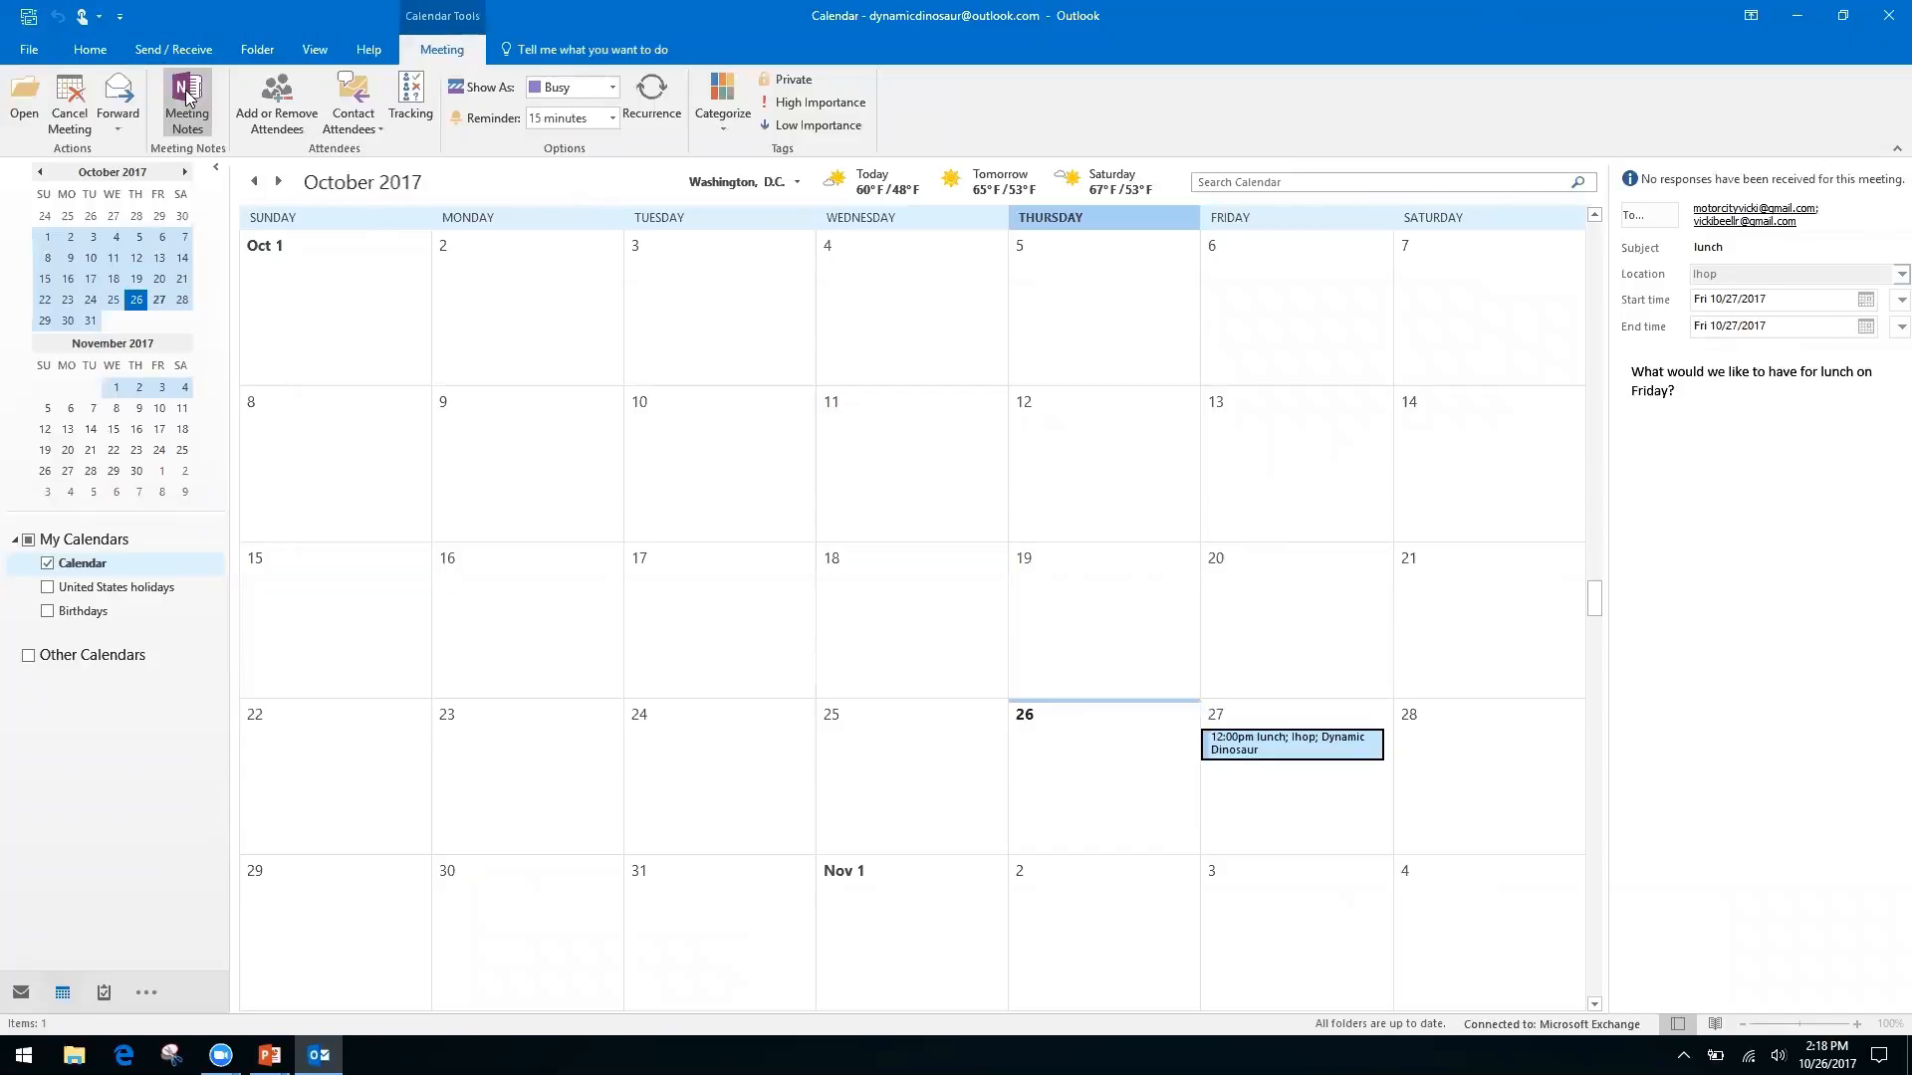
Open Meeting Notes for the Friday lunch meeting and choose 'Take notes on your own'
left_click(184, 94)
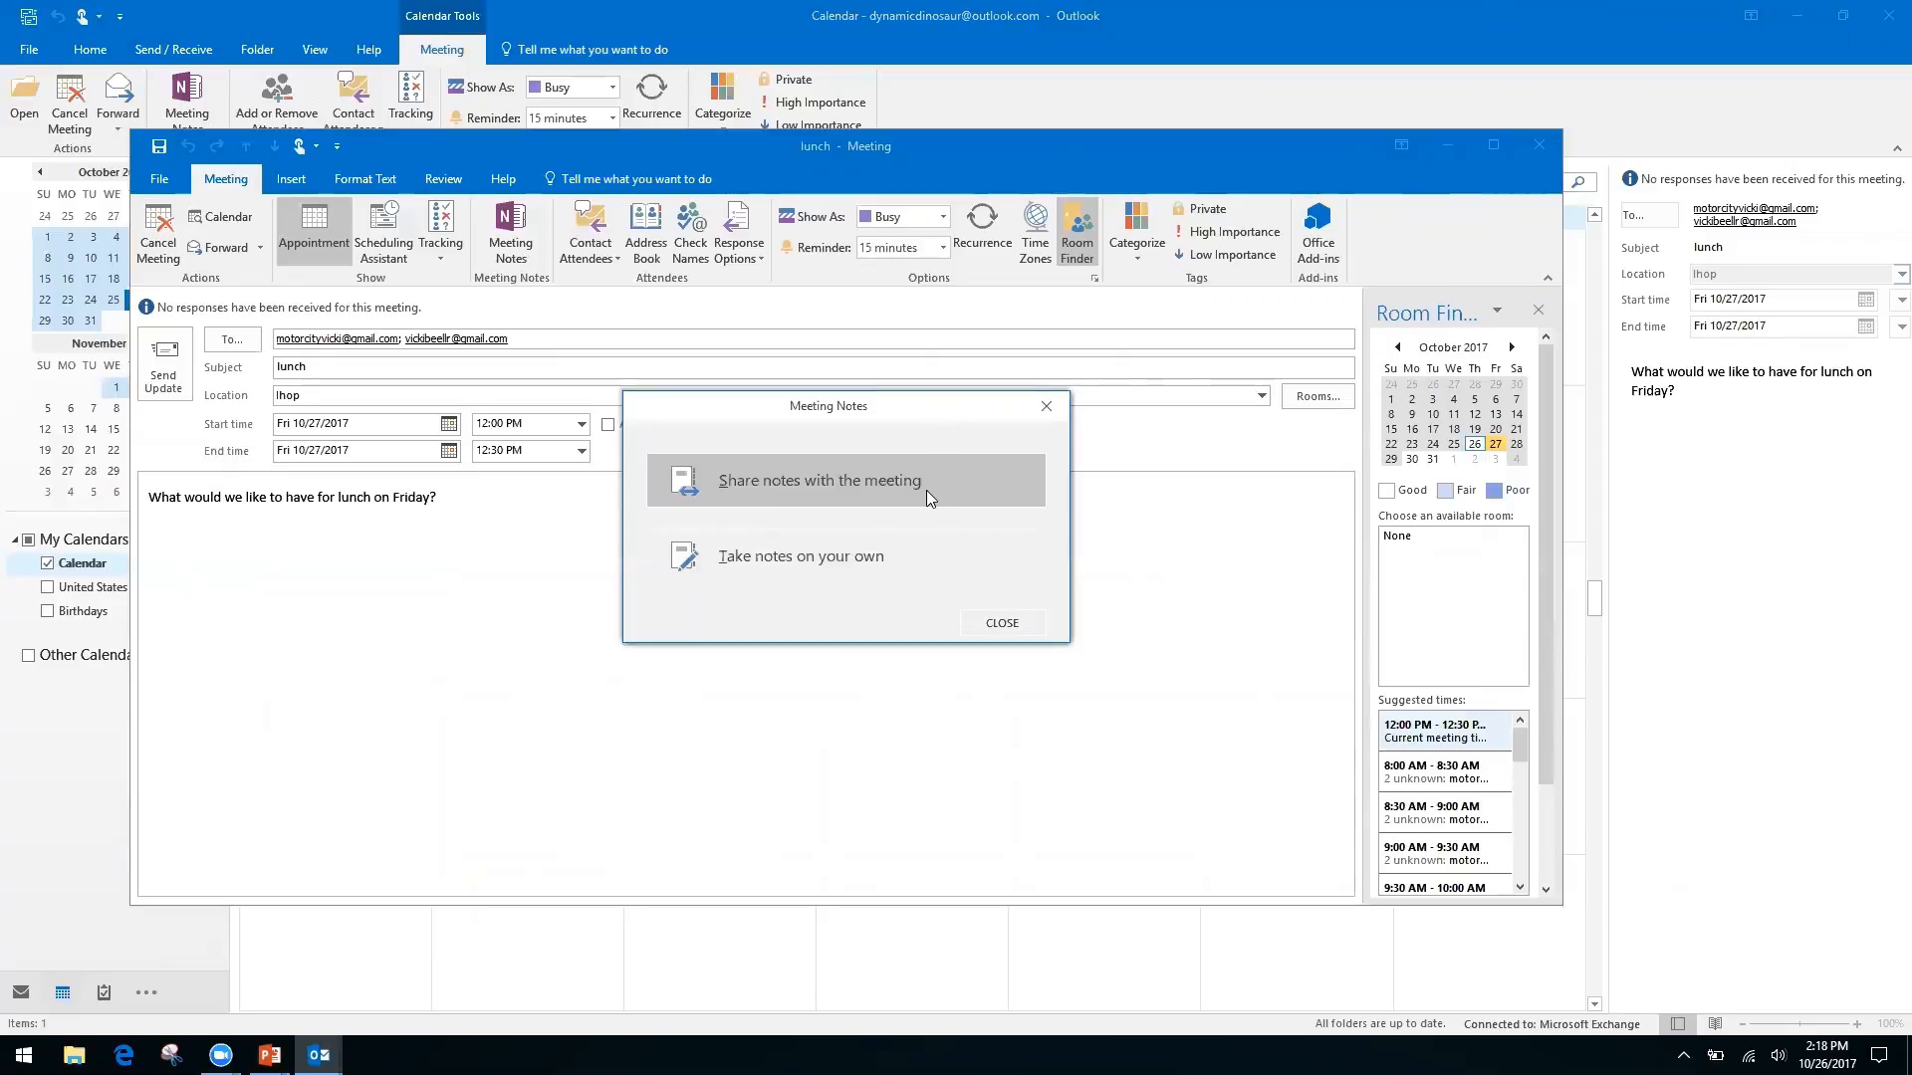
left_click(788, 558)
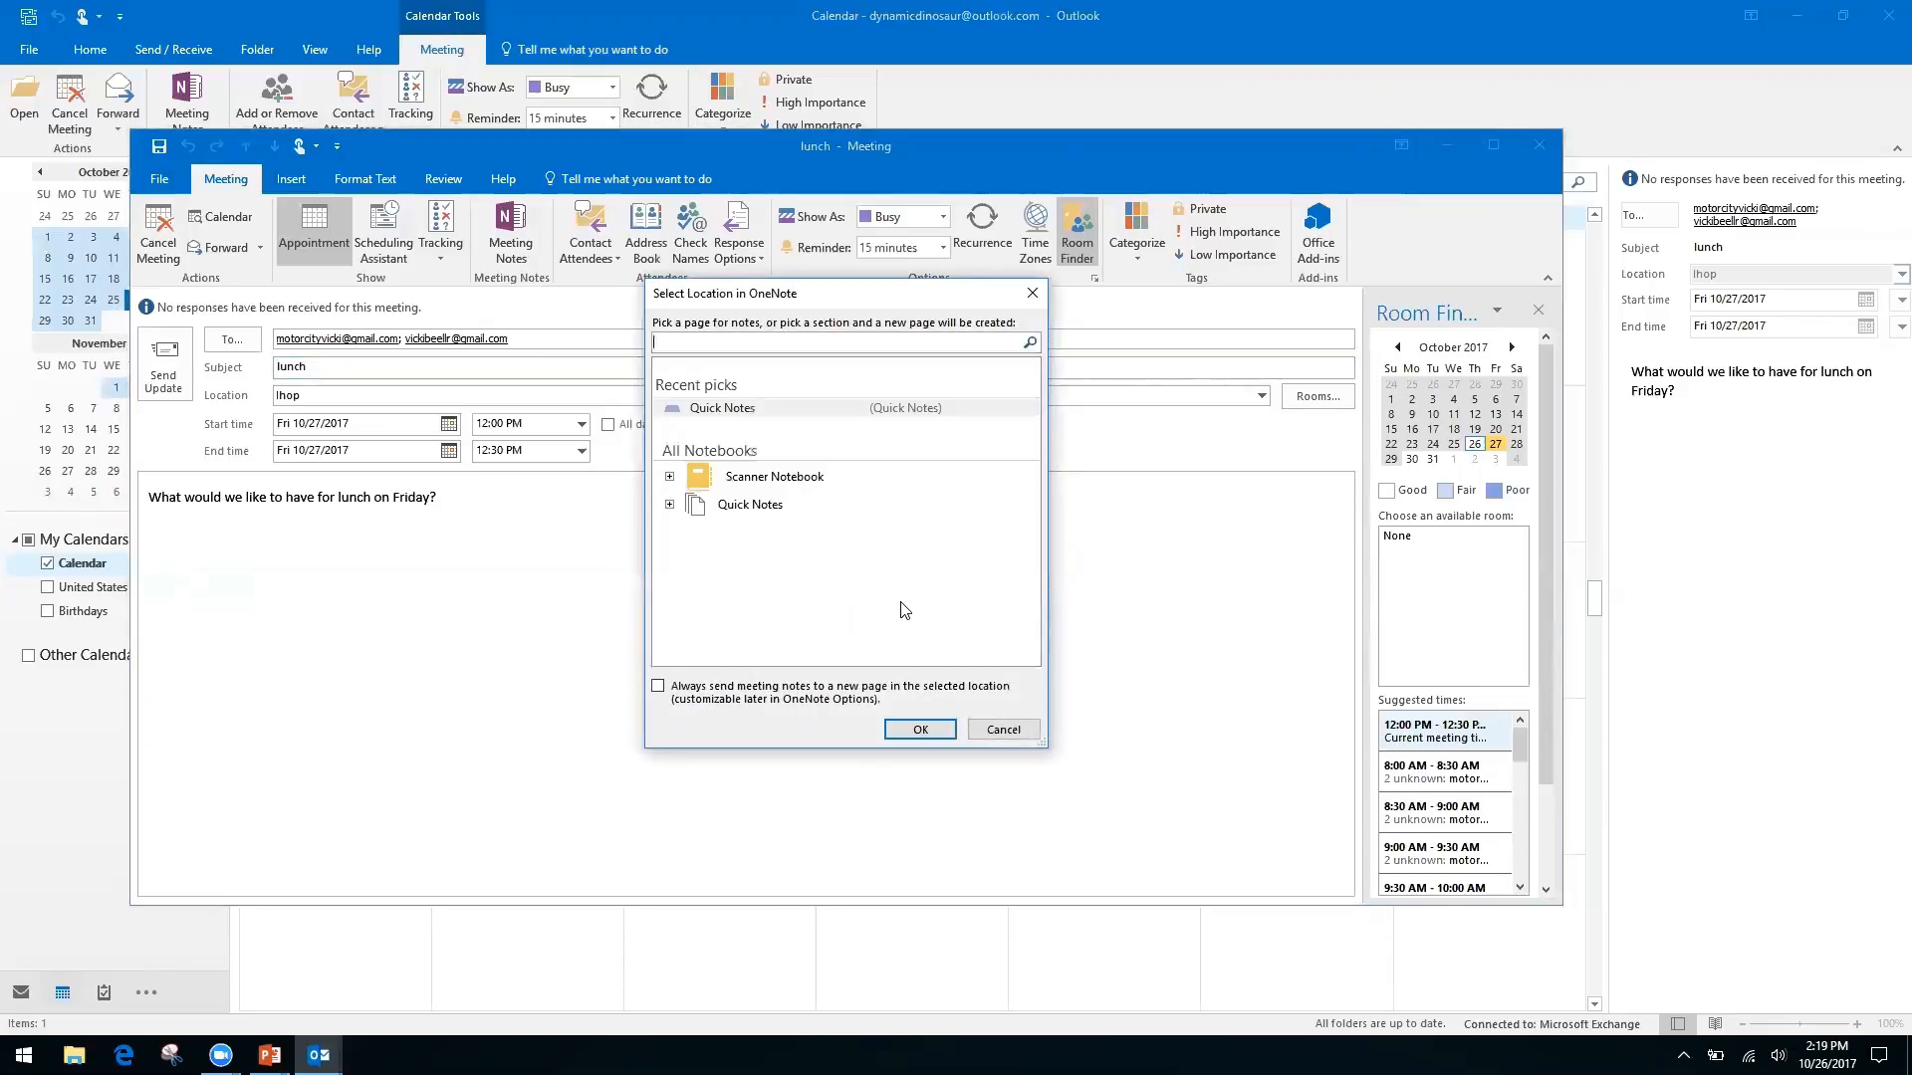
File the lunch meeting notes in the Quick Notes notebook's Quick Notes section
left_click(751, 506)
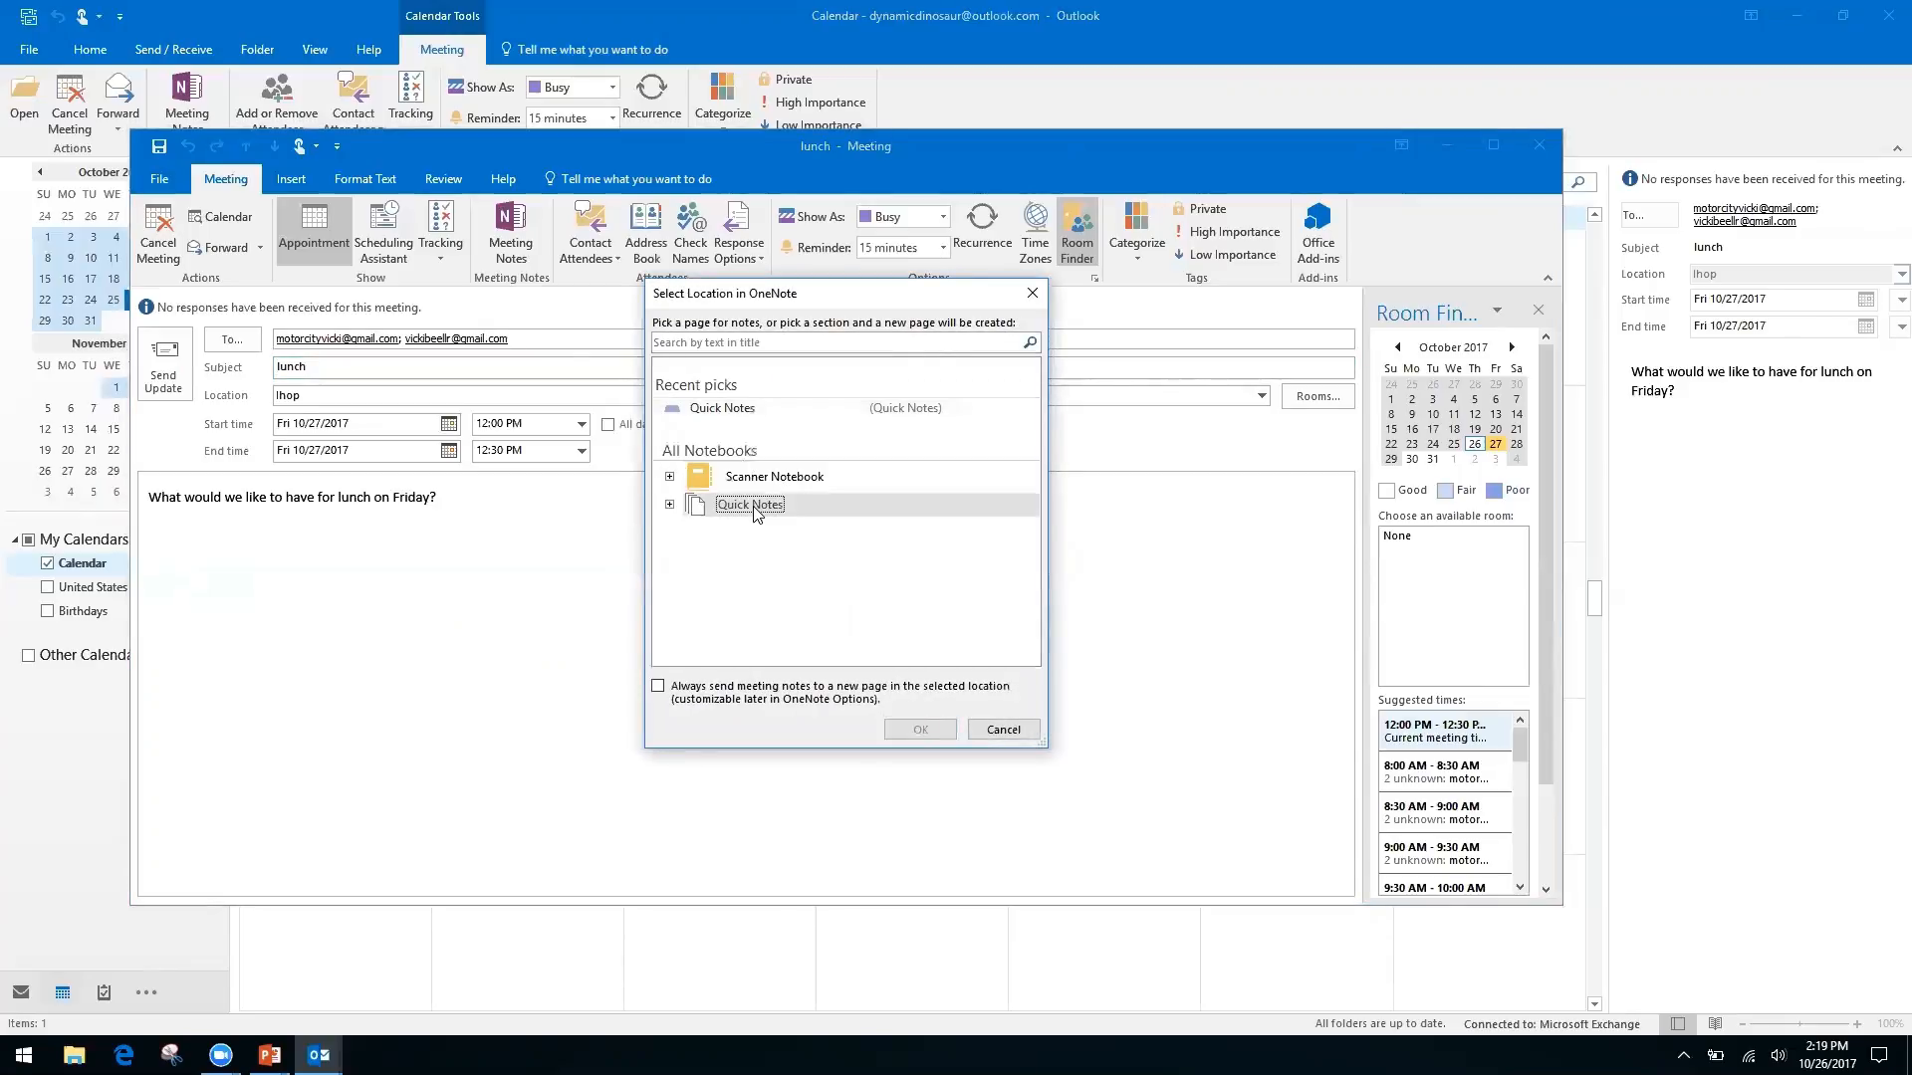
left_click(669, 505)
left_click(770, 531)
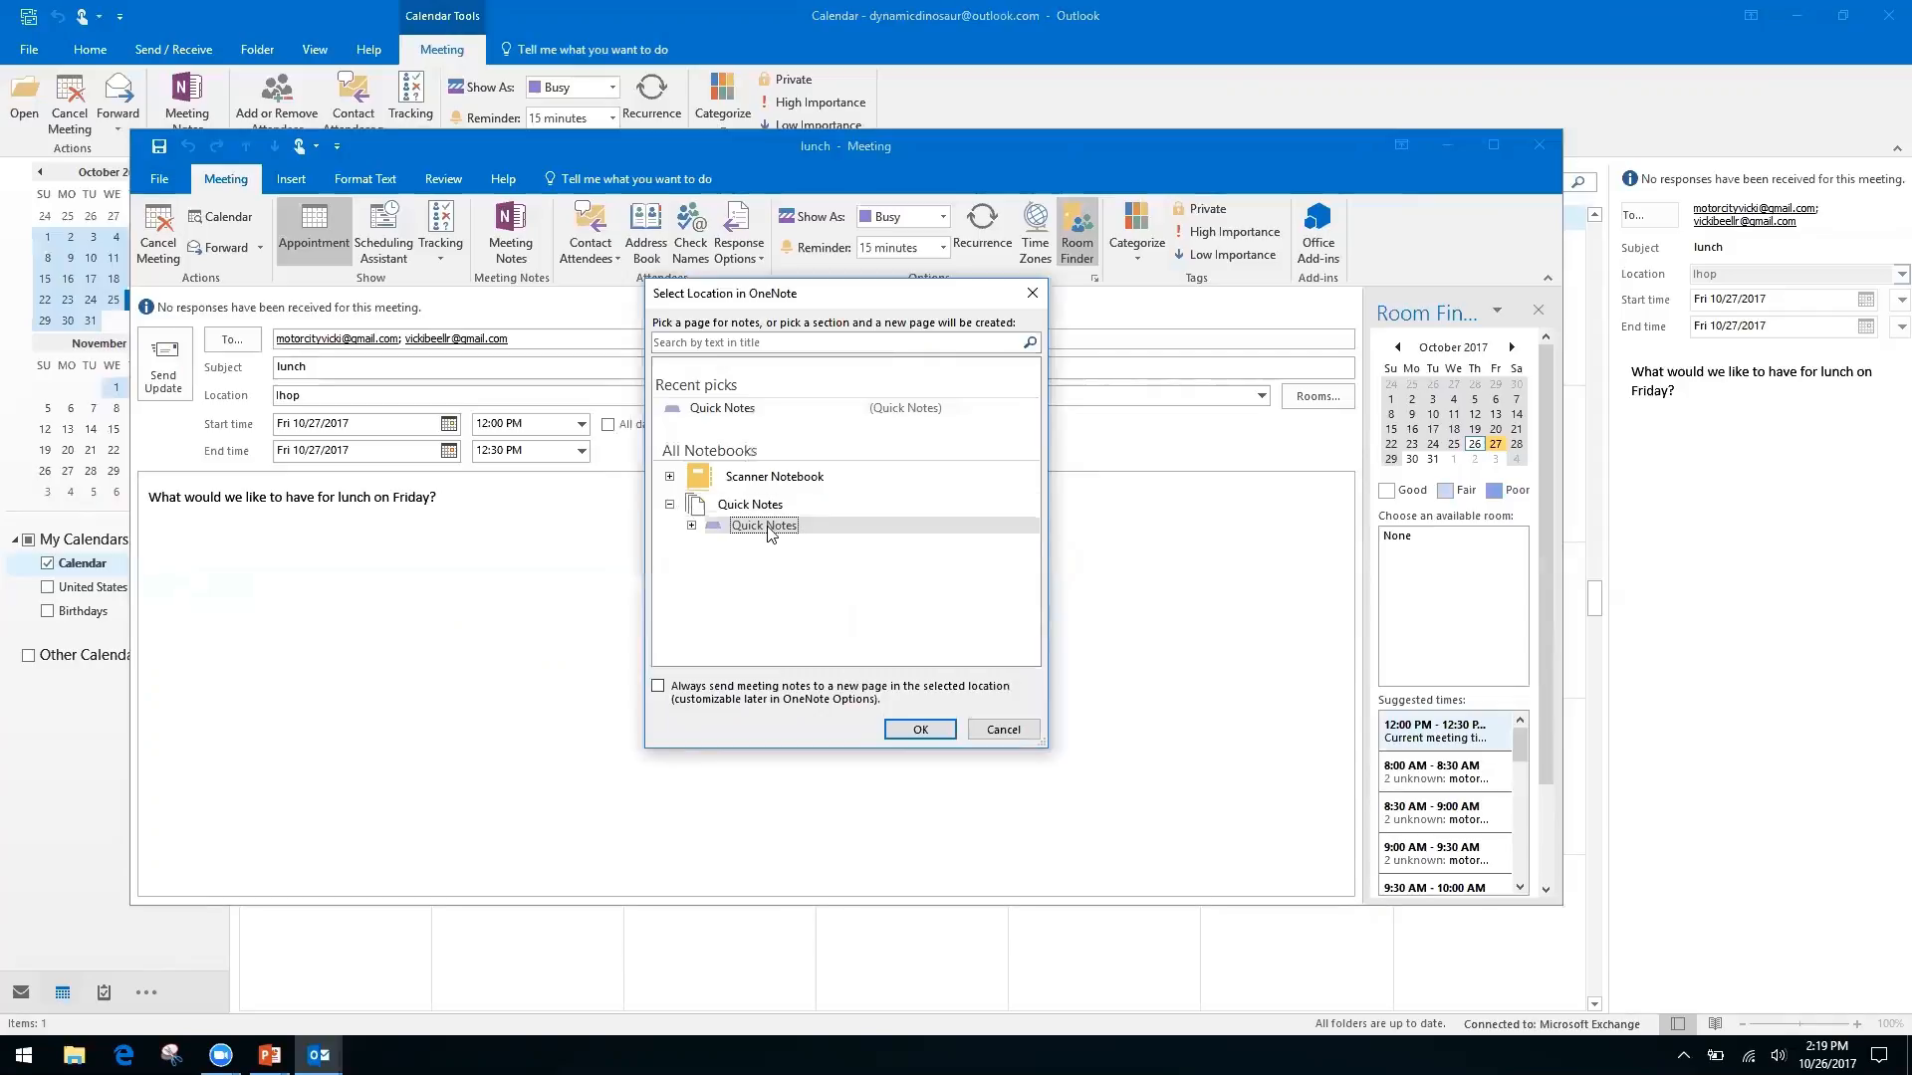
left_click(917, 734)
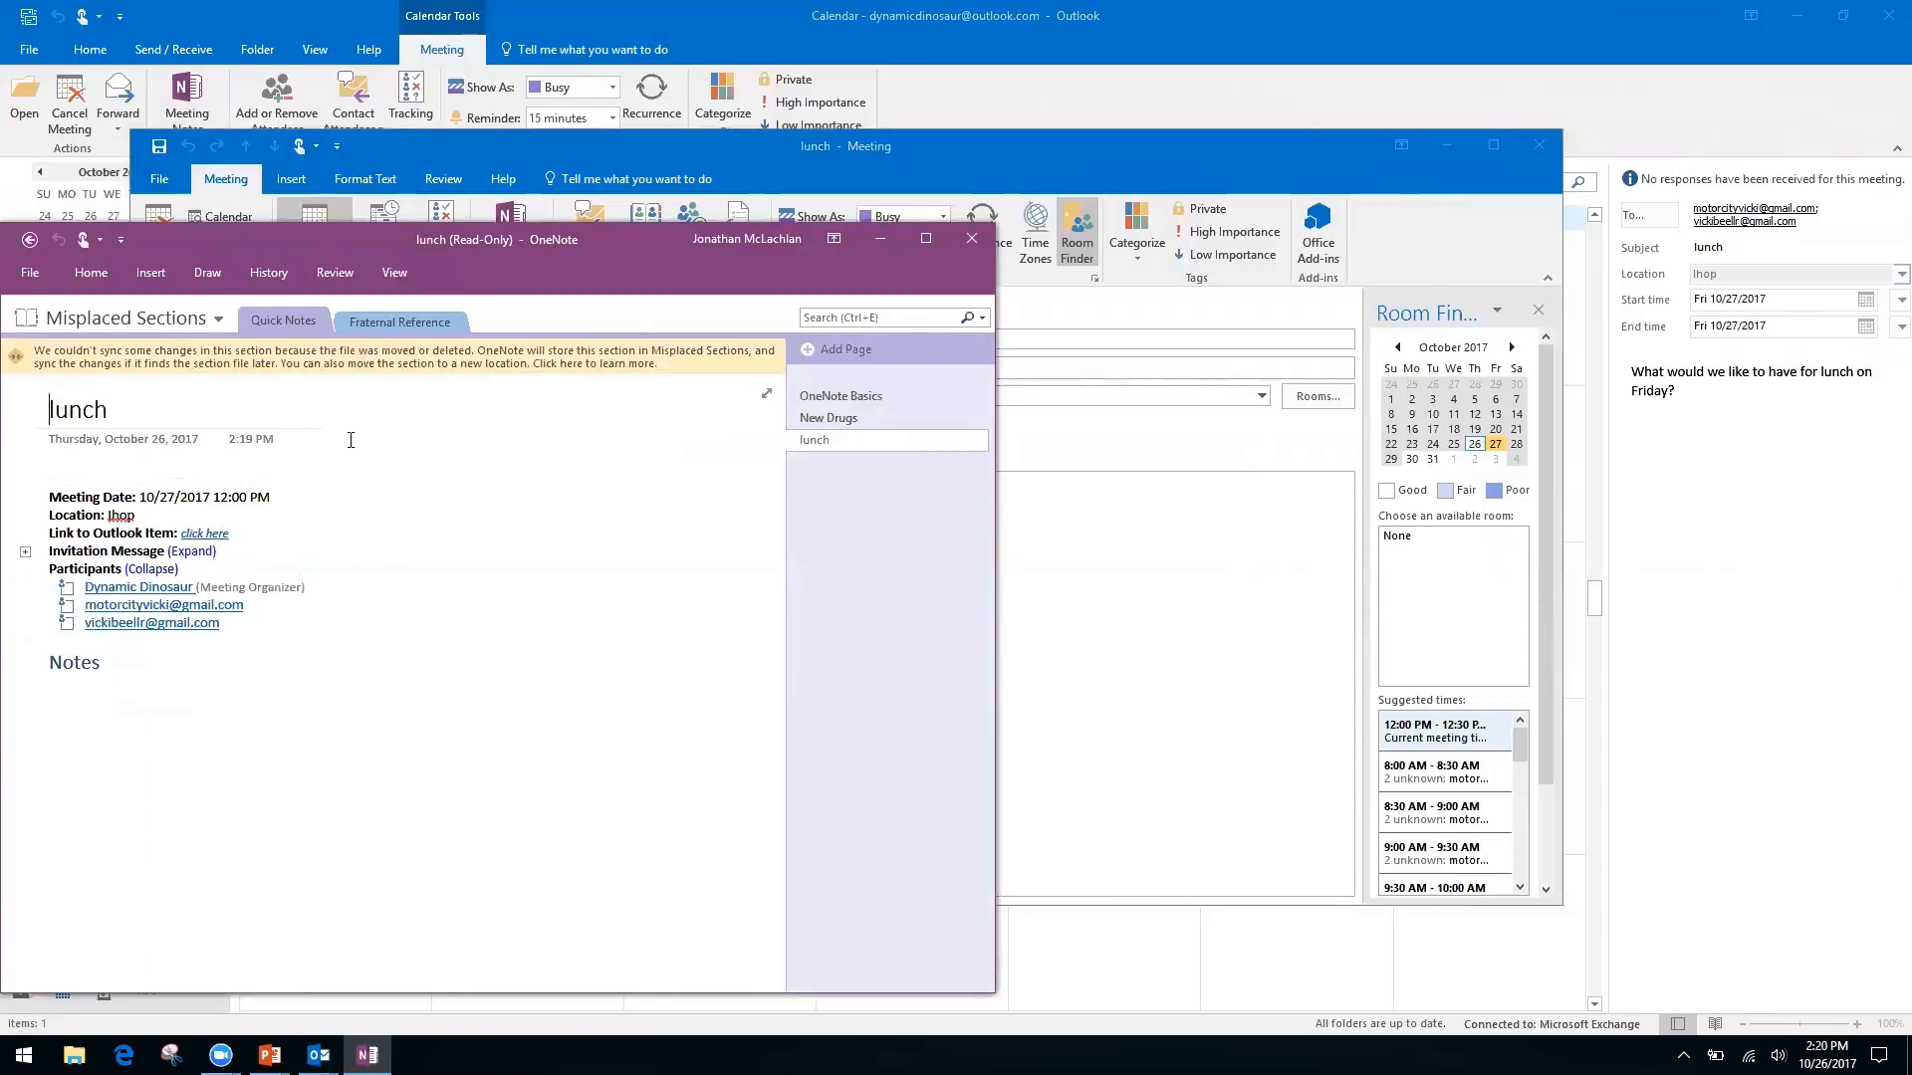
left_click(94, 465)
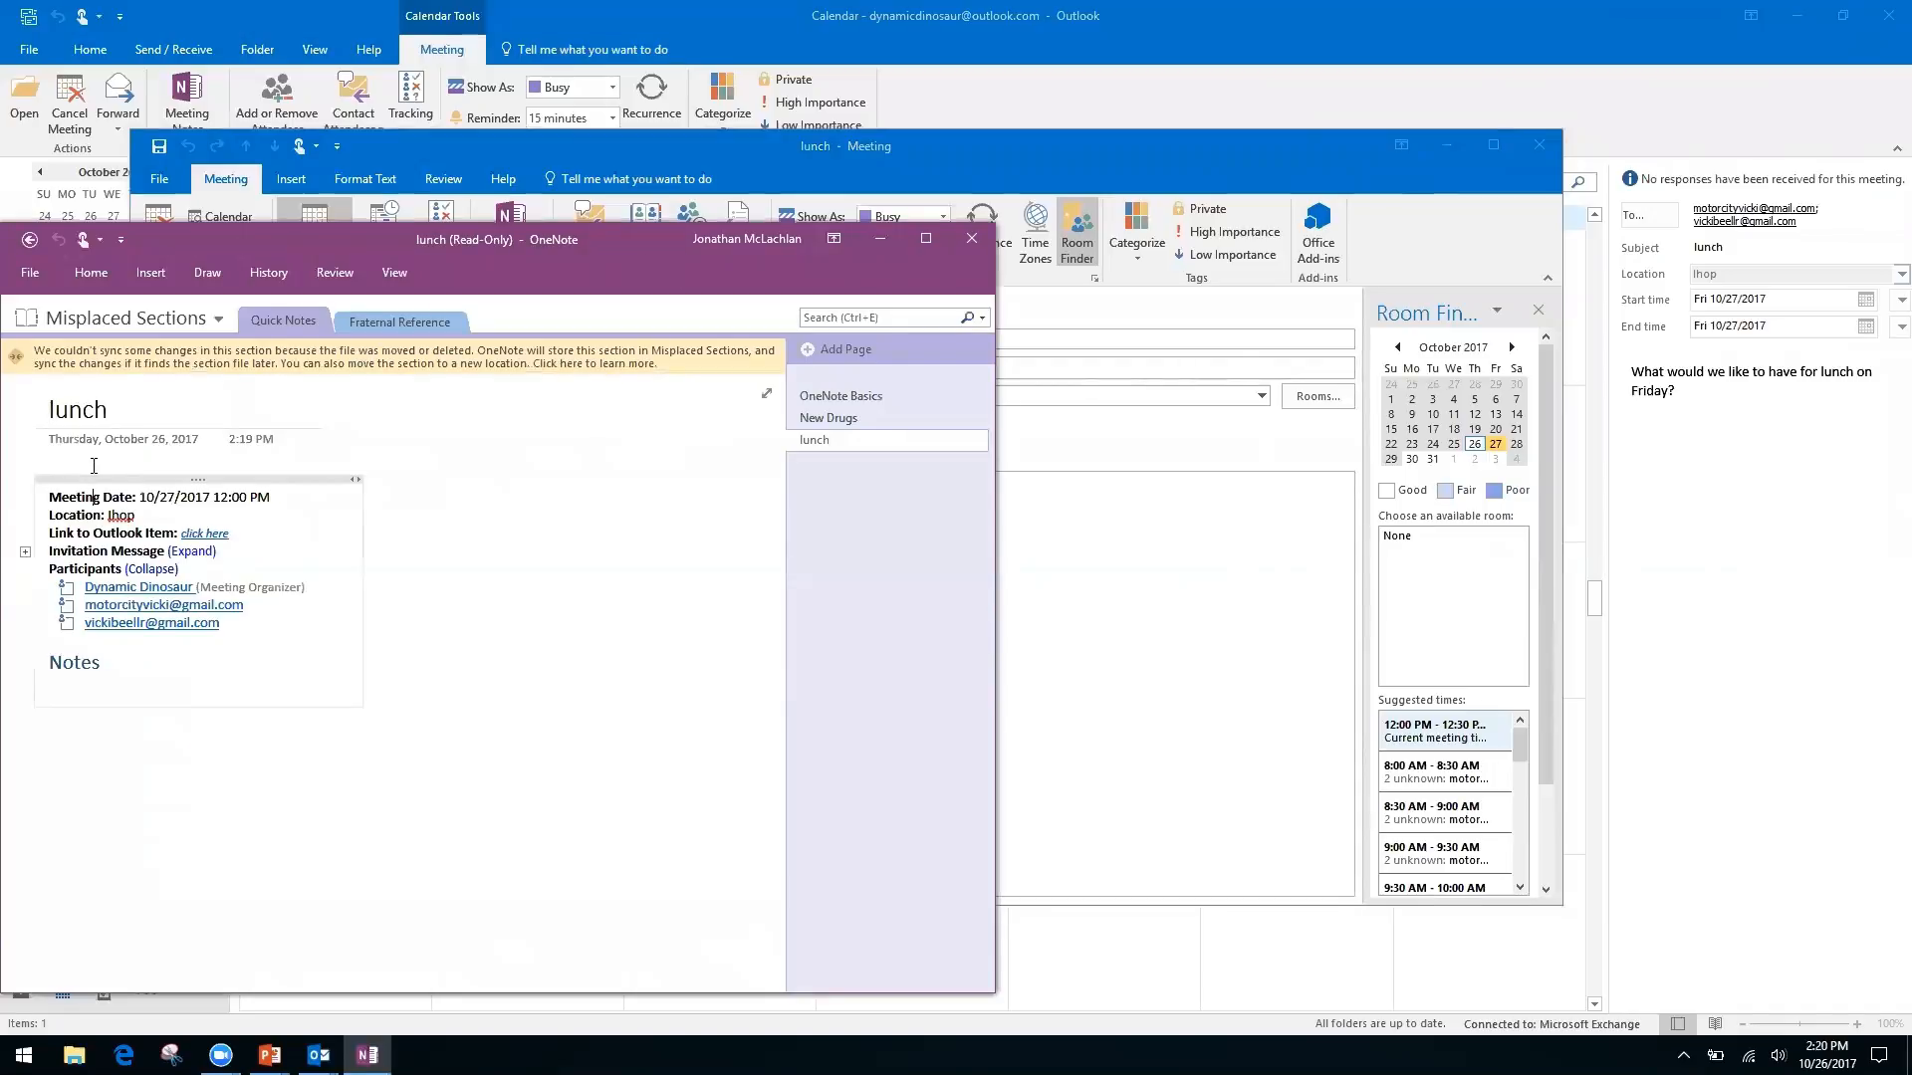
left_click(146, 761)
right_click(130, 662)
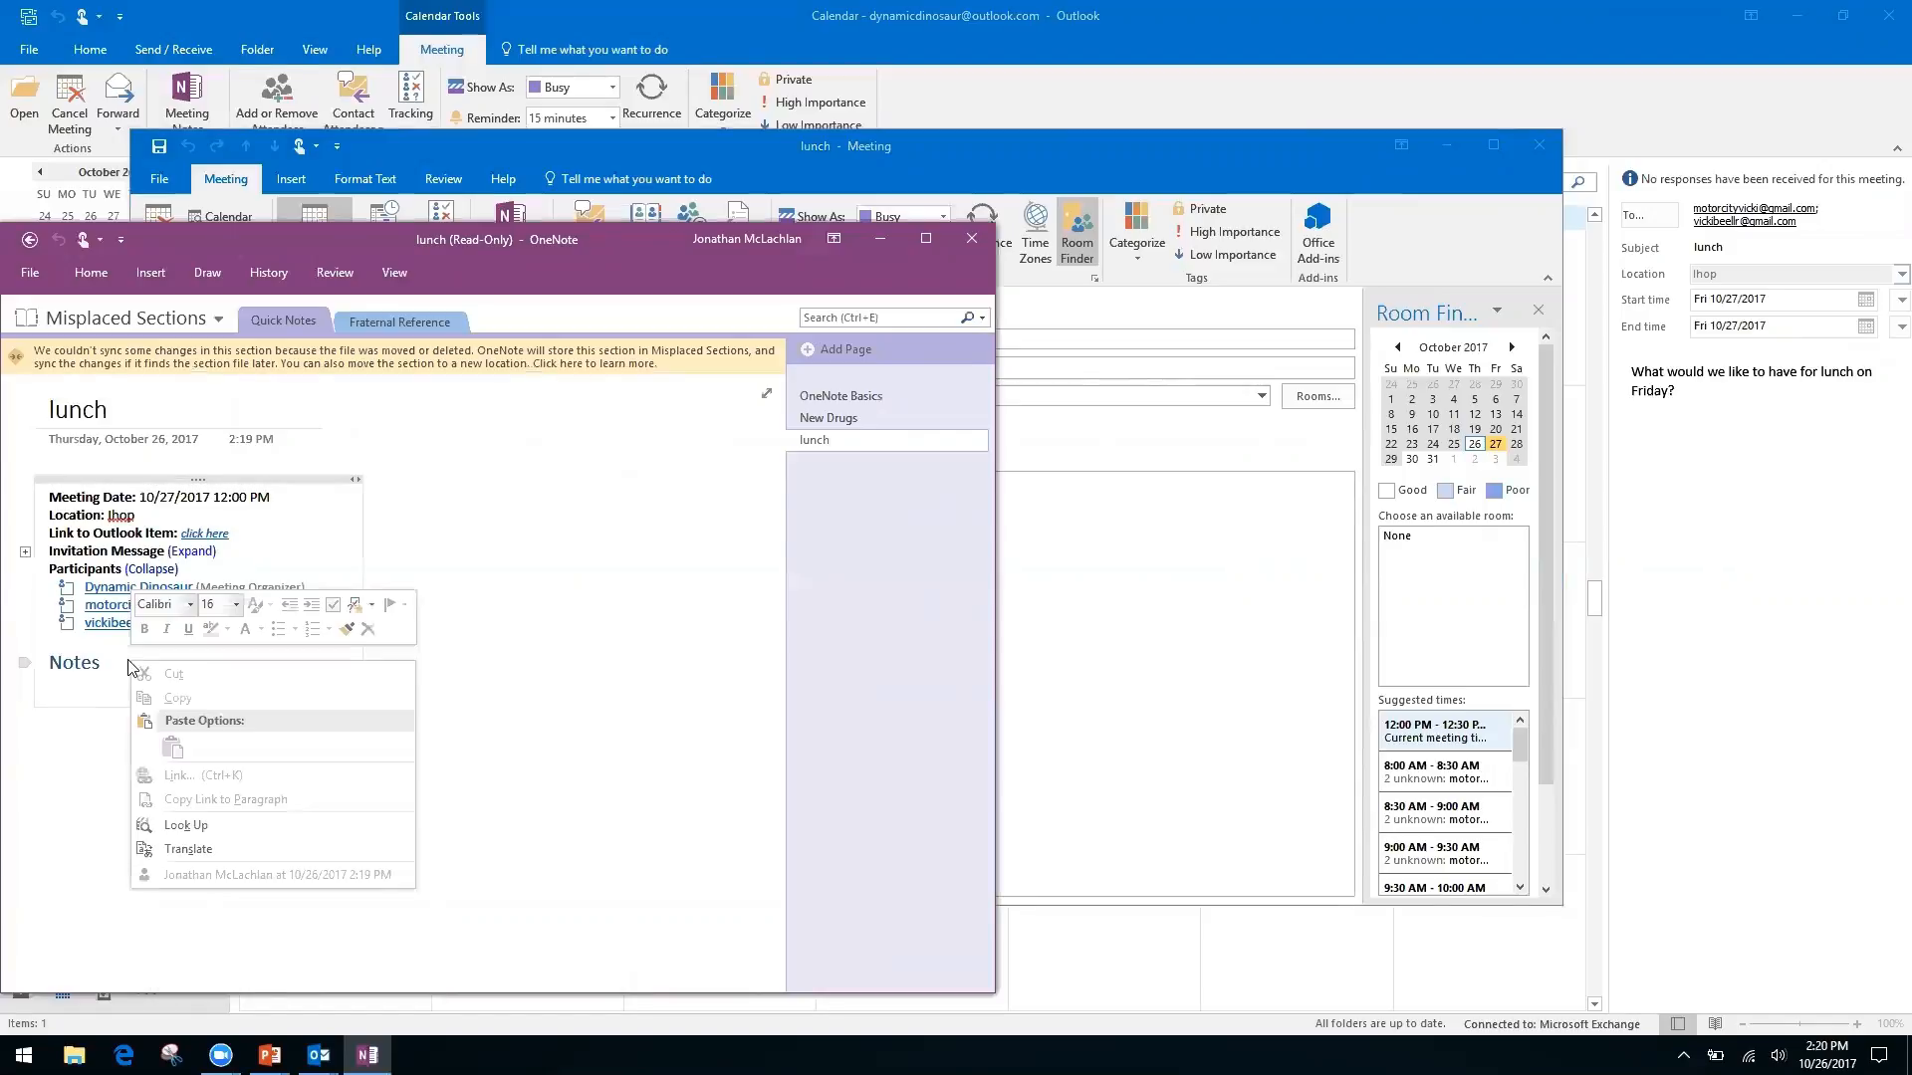
left_click(544, 703)
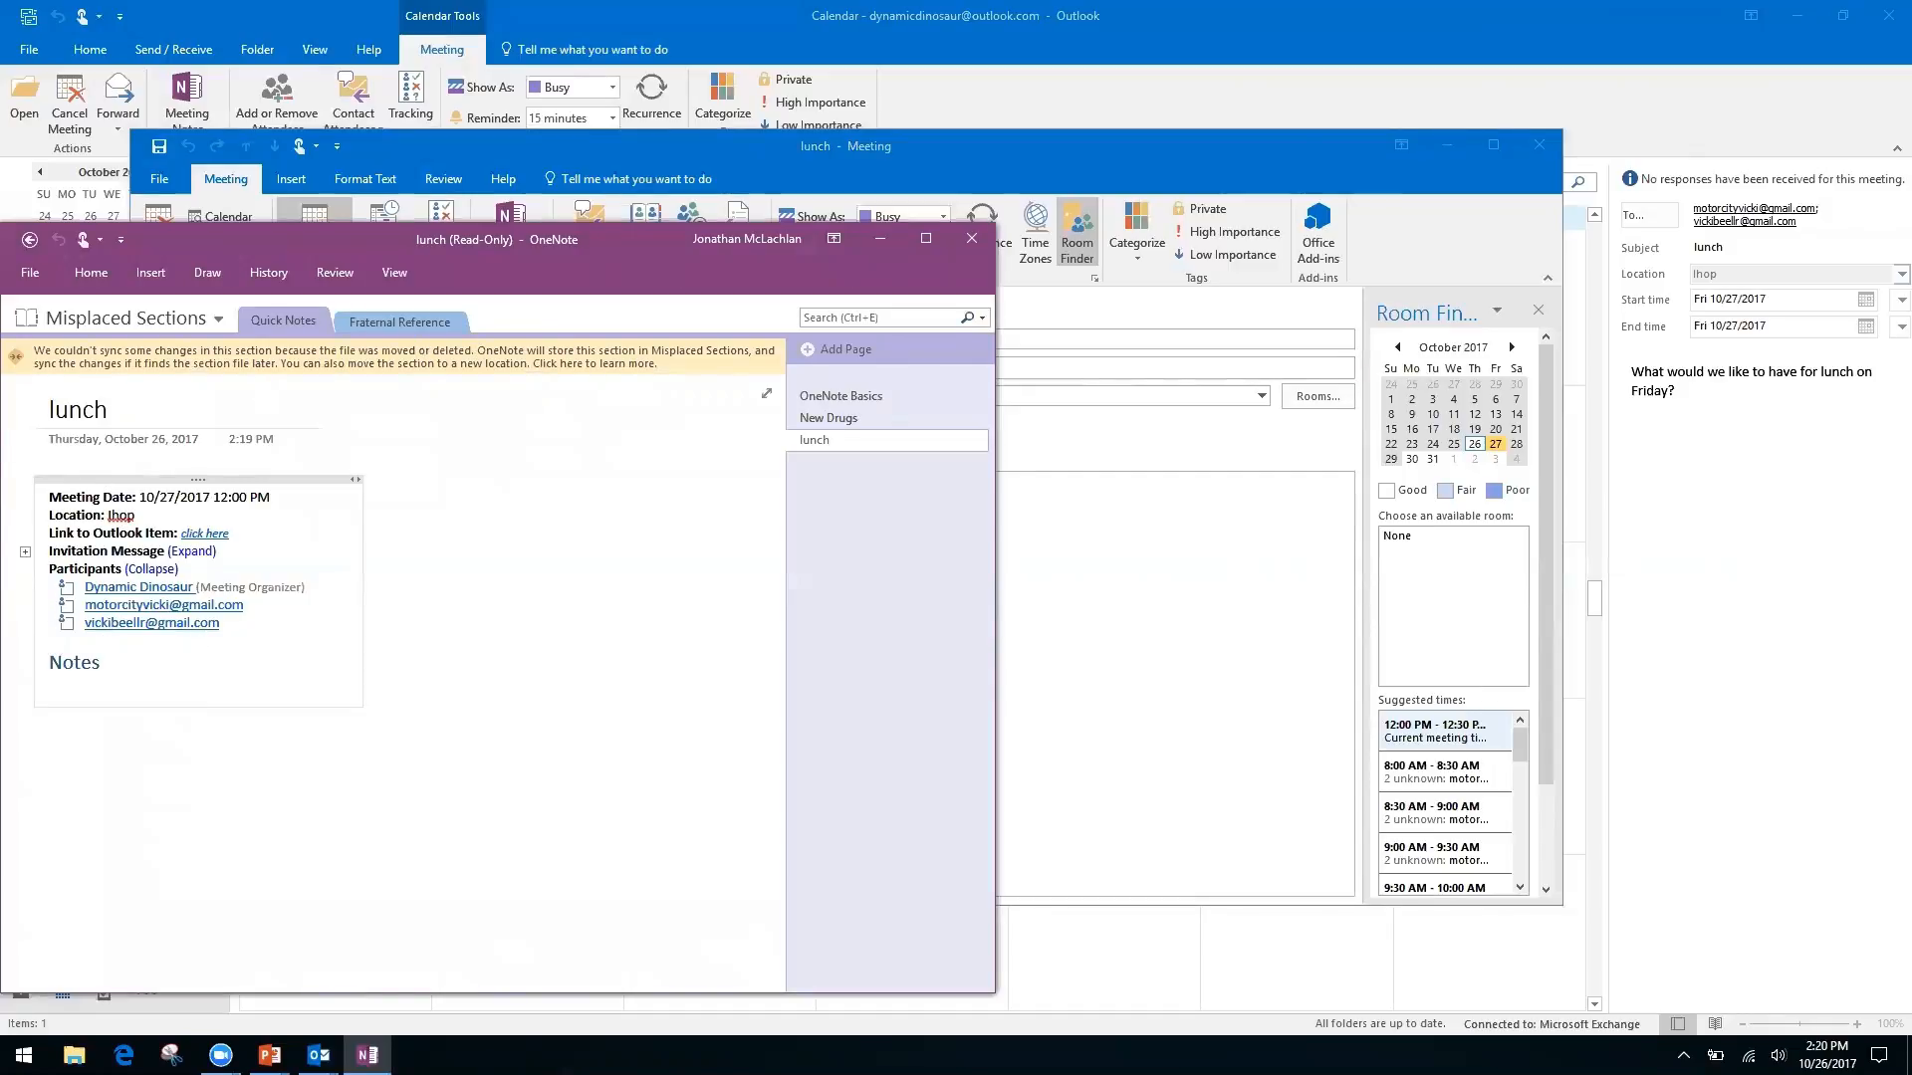
left_click(202, 803)
left_click(47, 734)
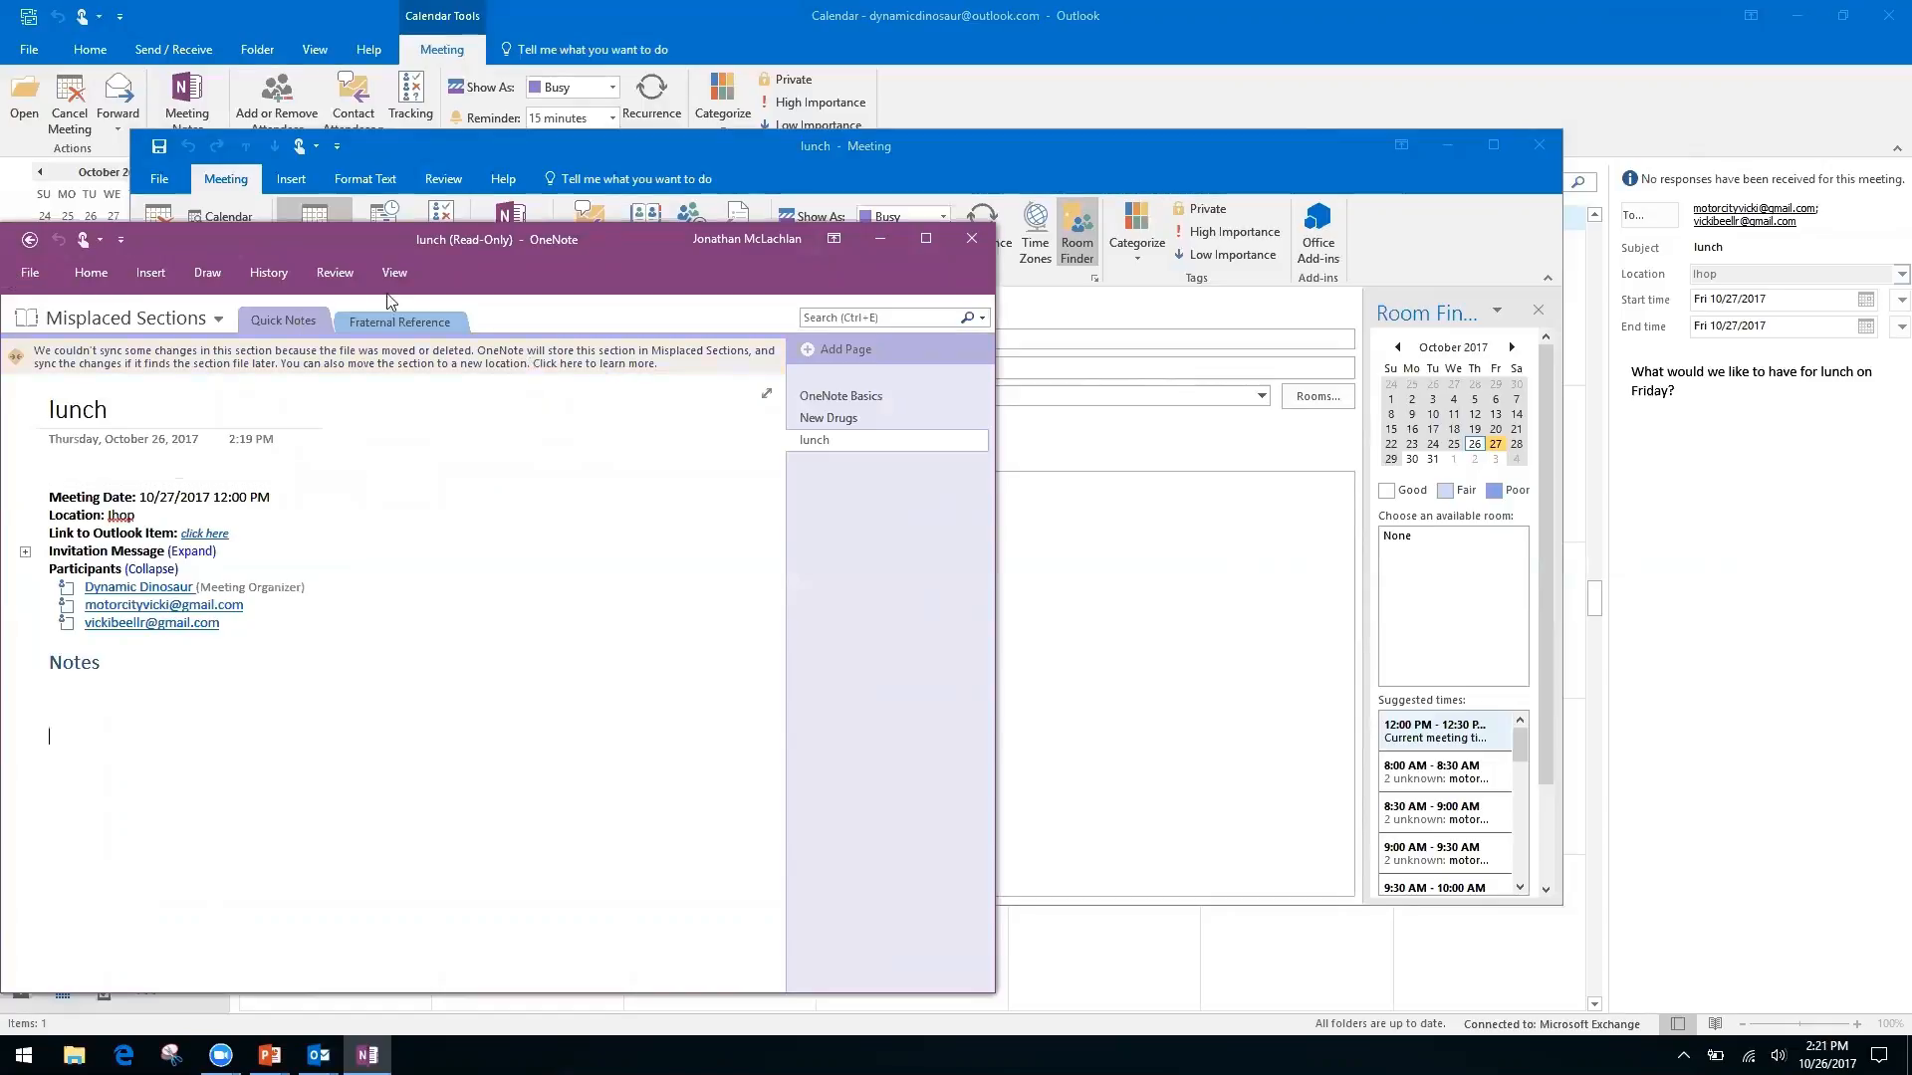
Close OneNote and the meeting, then reopen the lunch meeting to take notes on your own
left_click(30, 242)
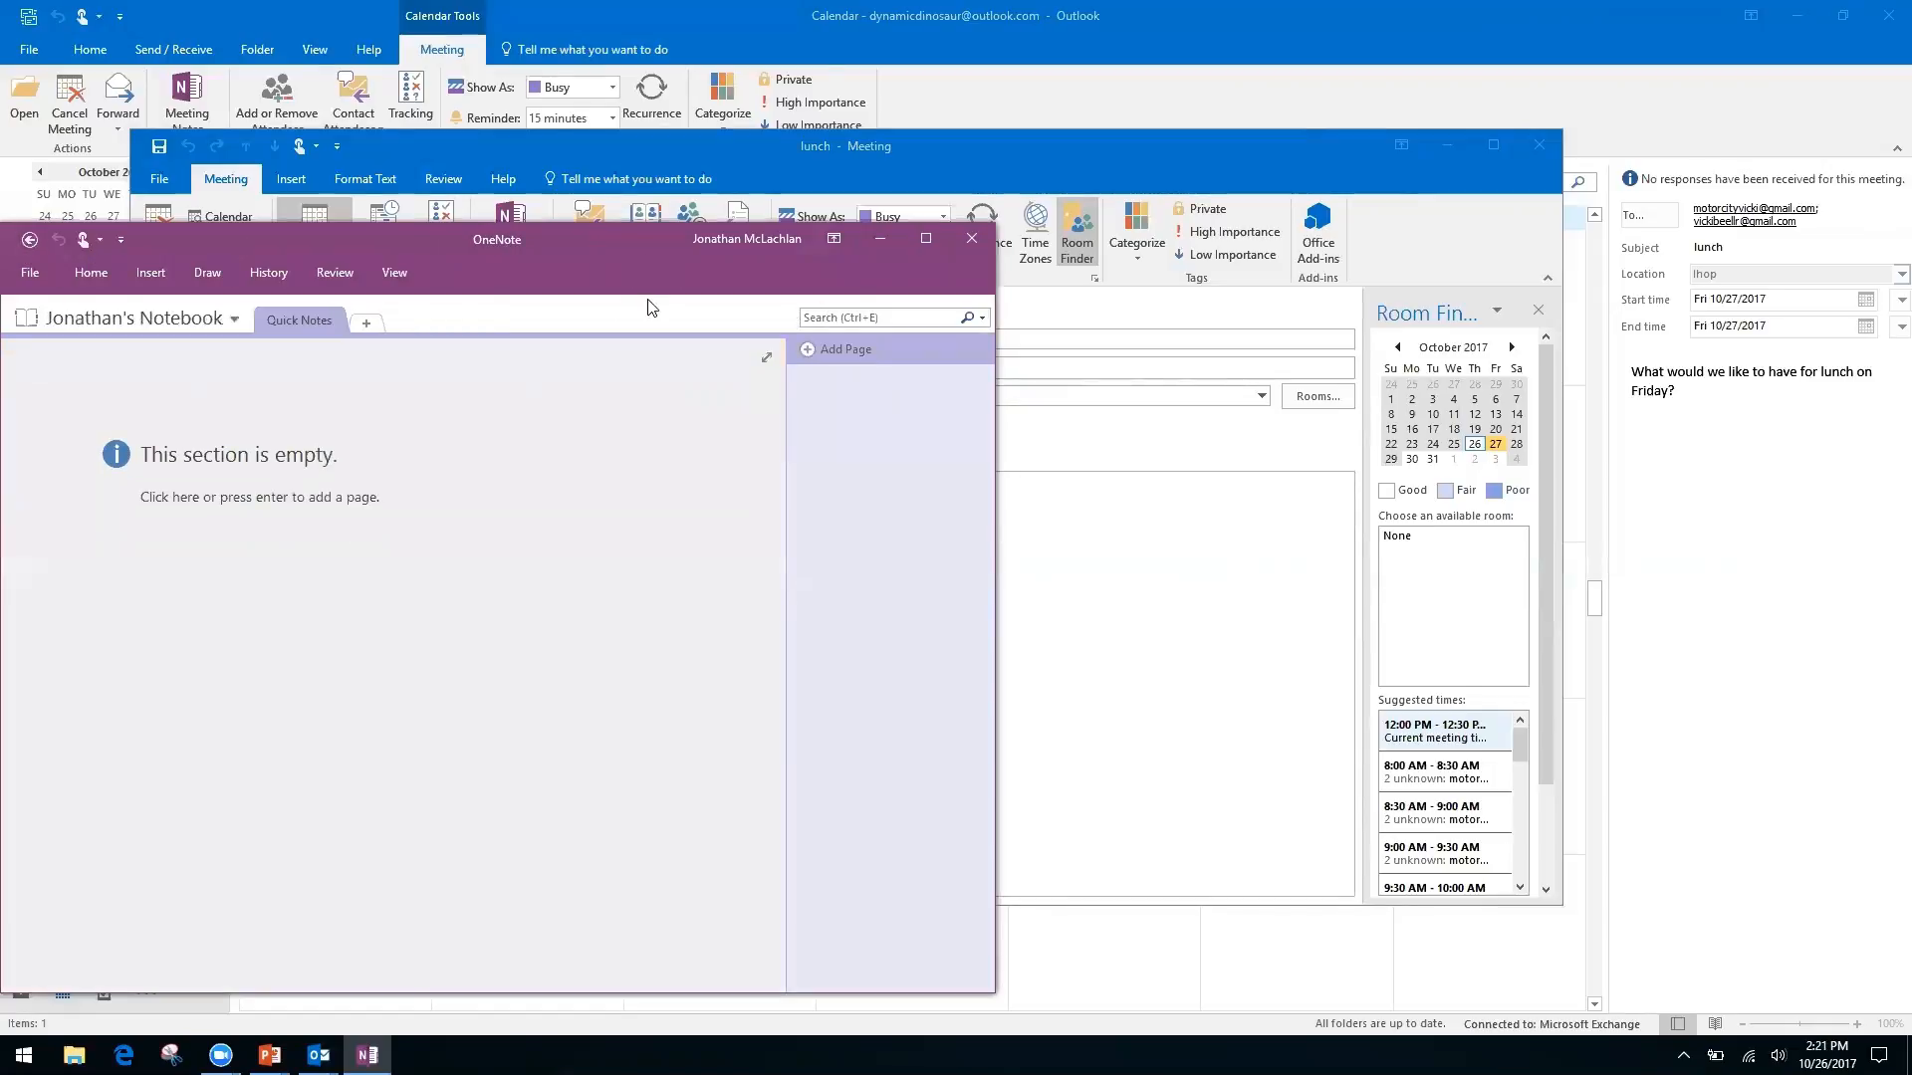
left_click(971, 239)
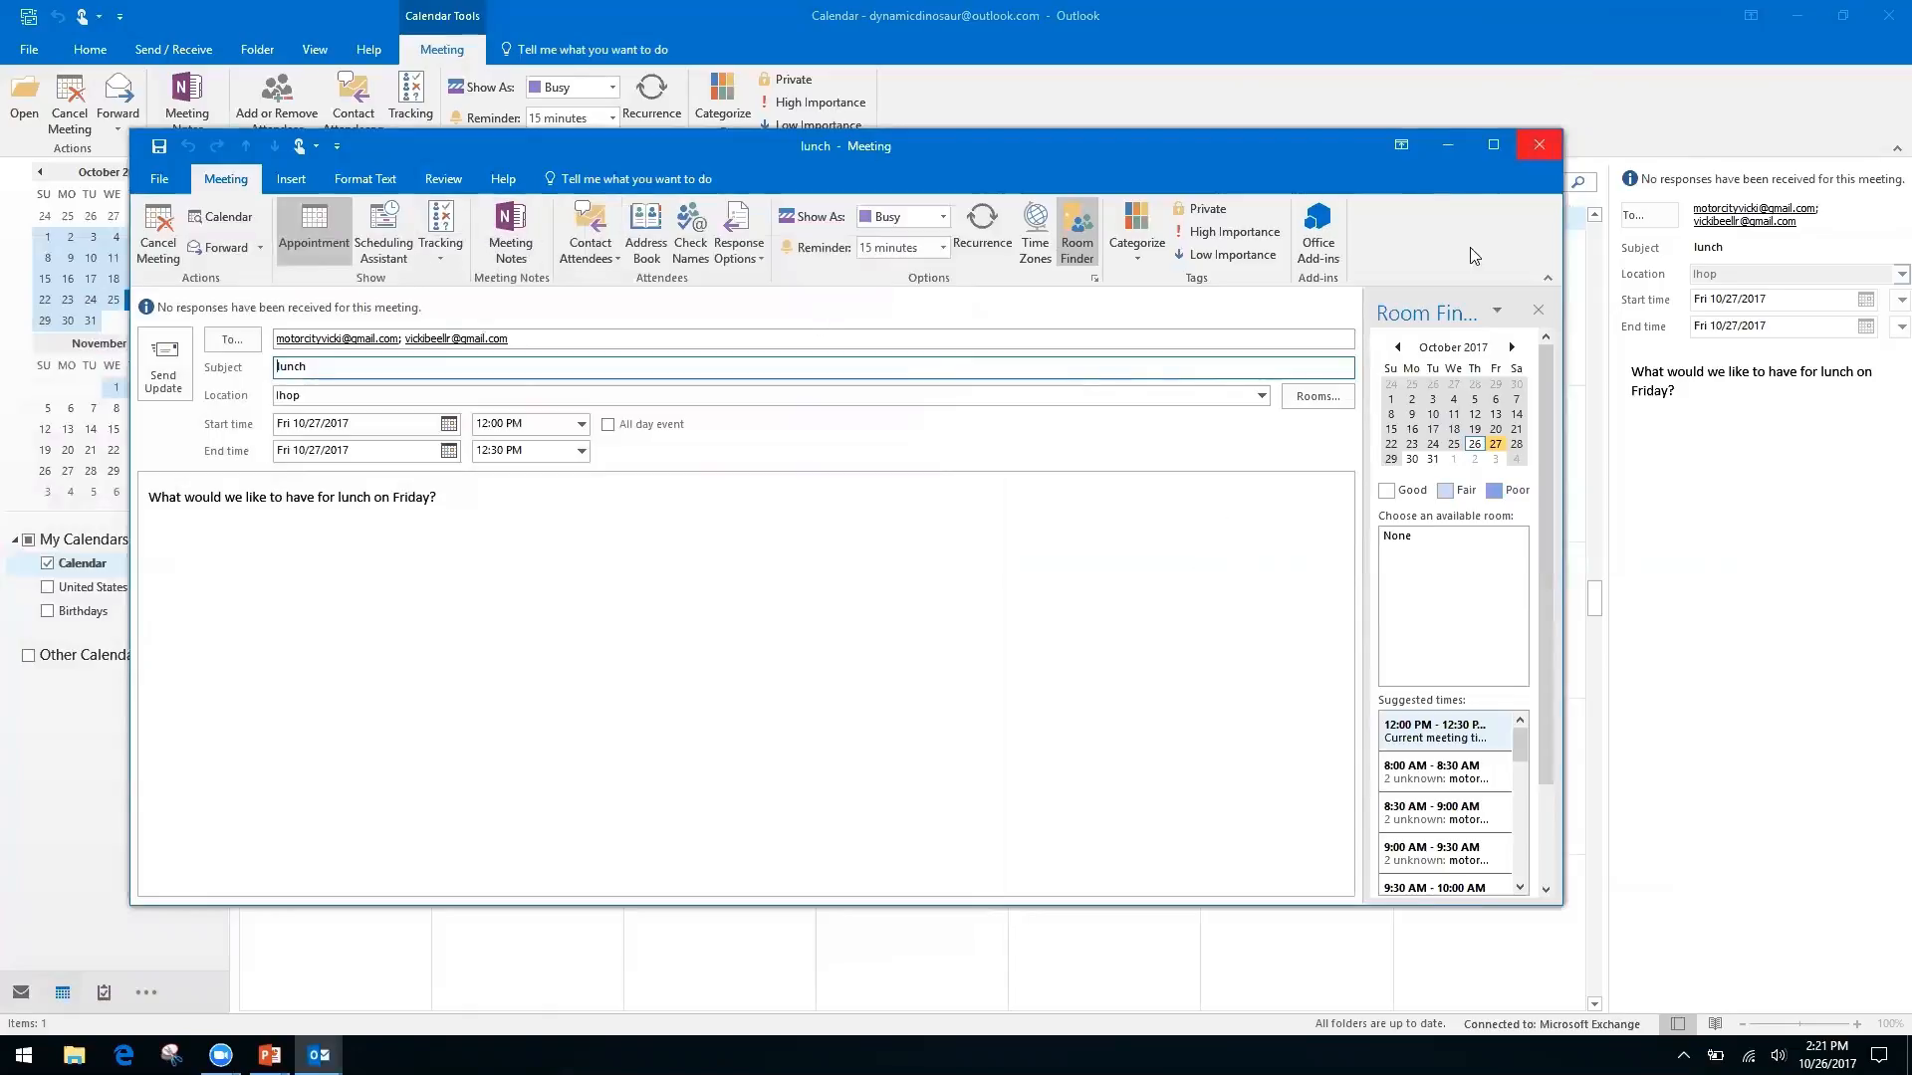
left_click(1539, 148)
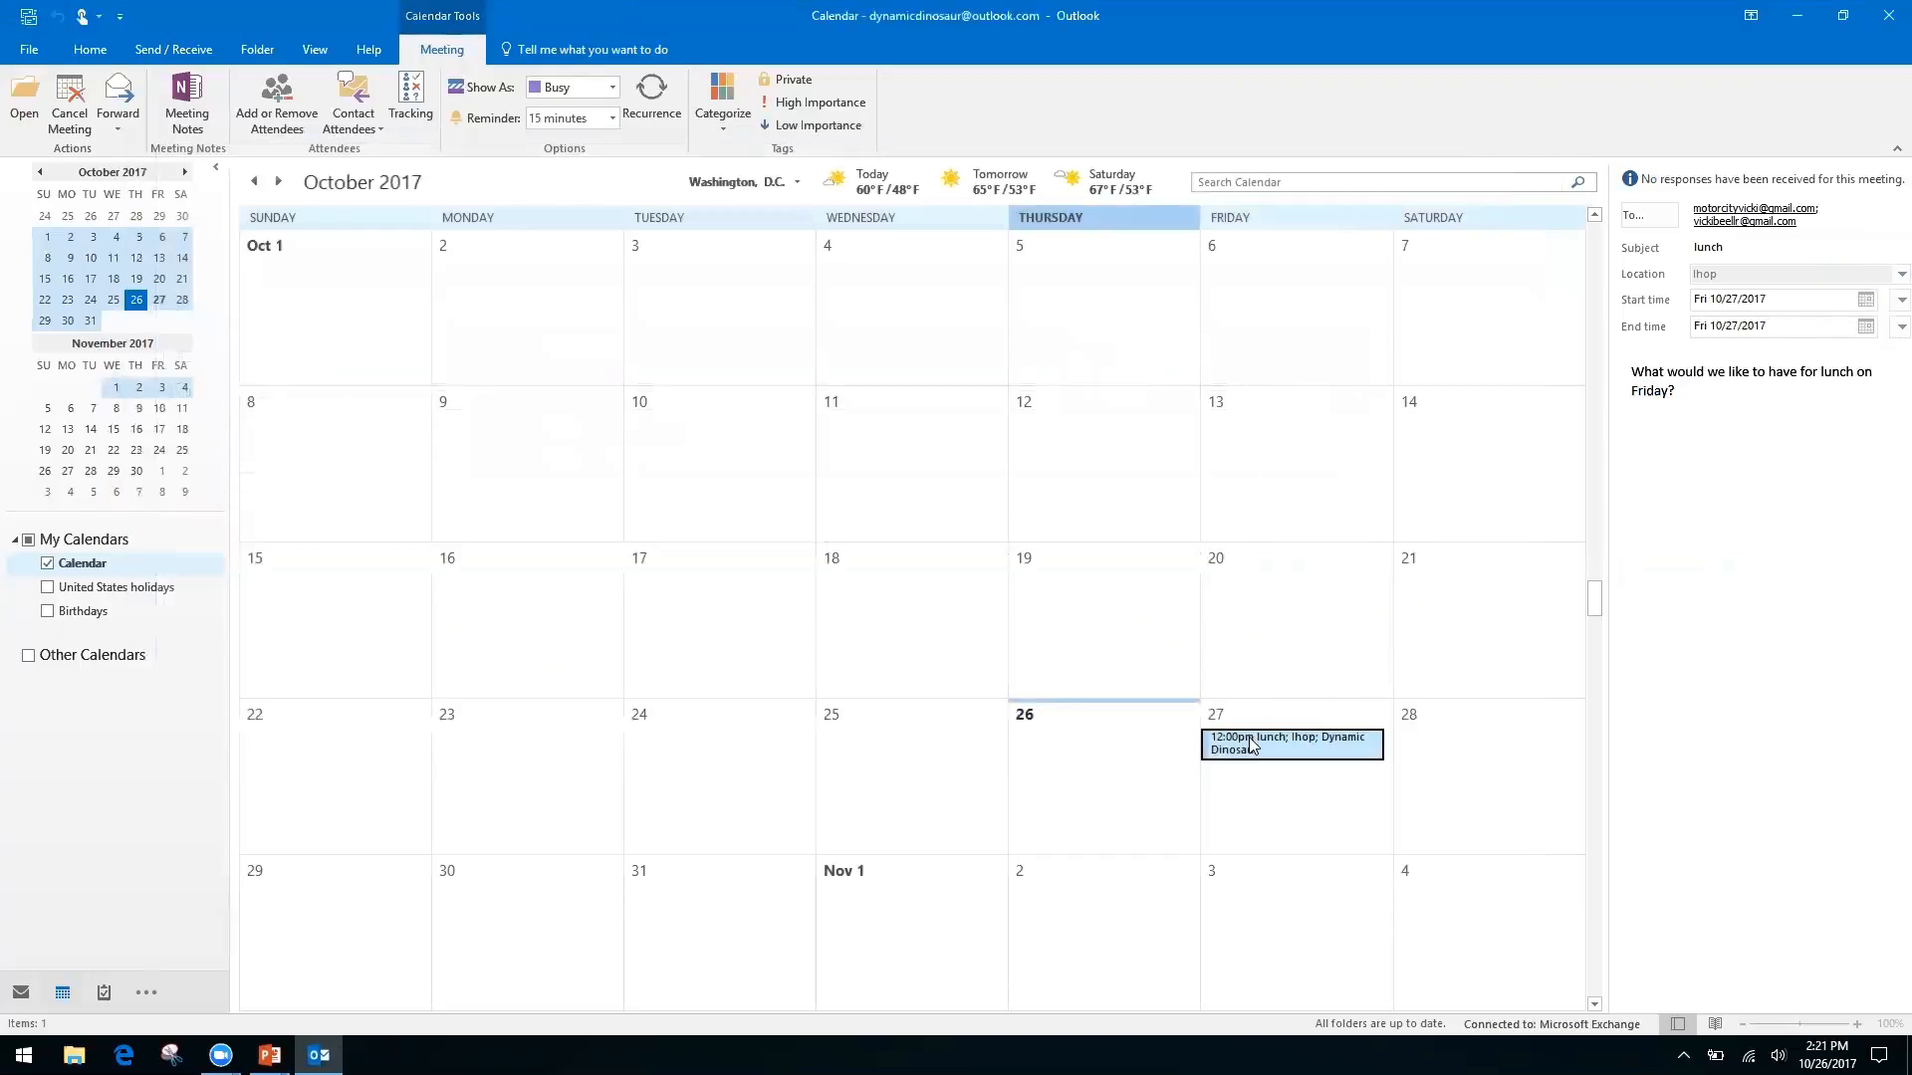
double_click(1246, 740)
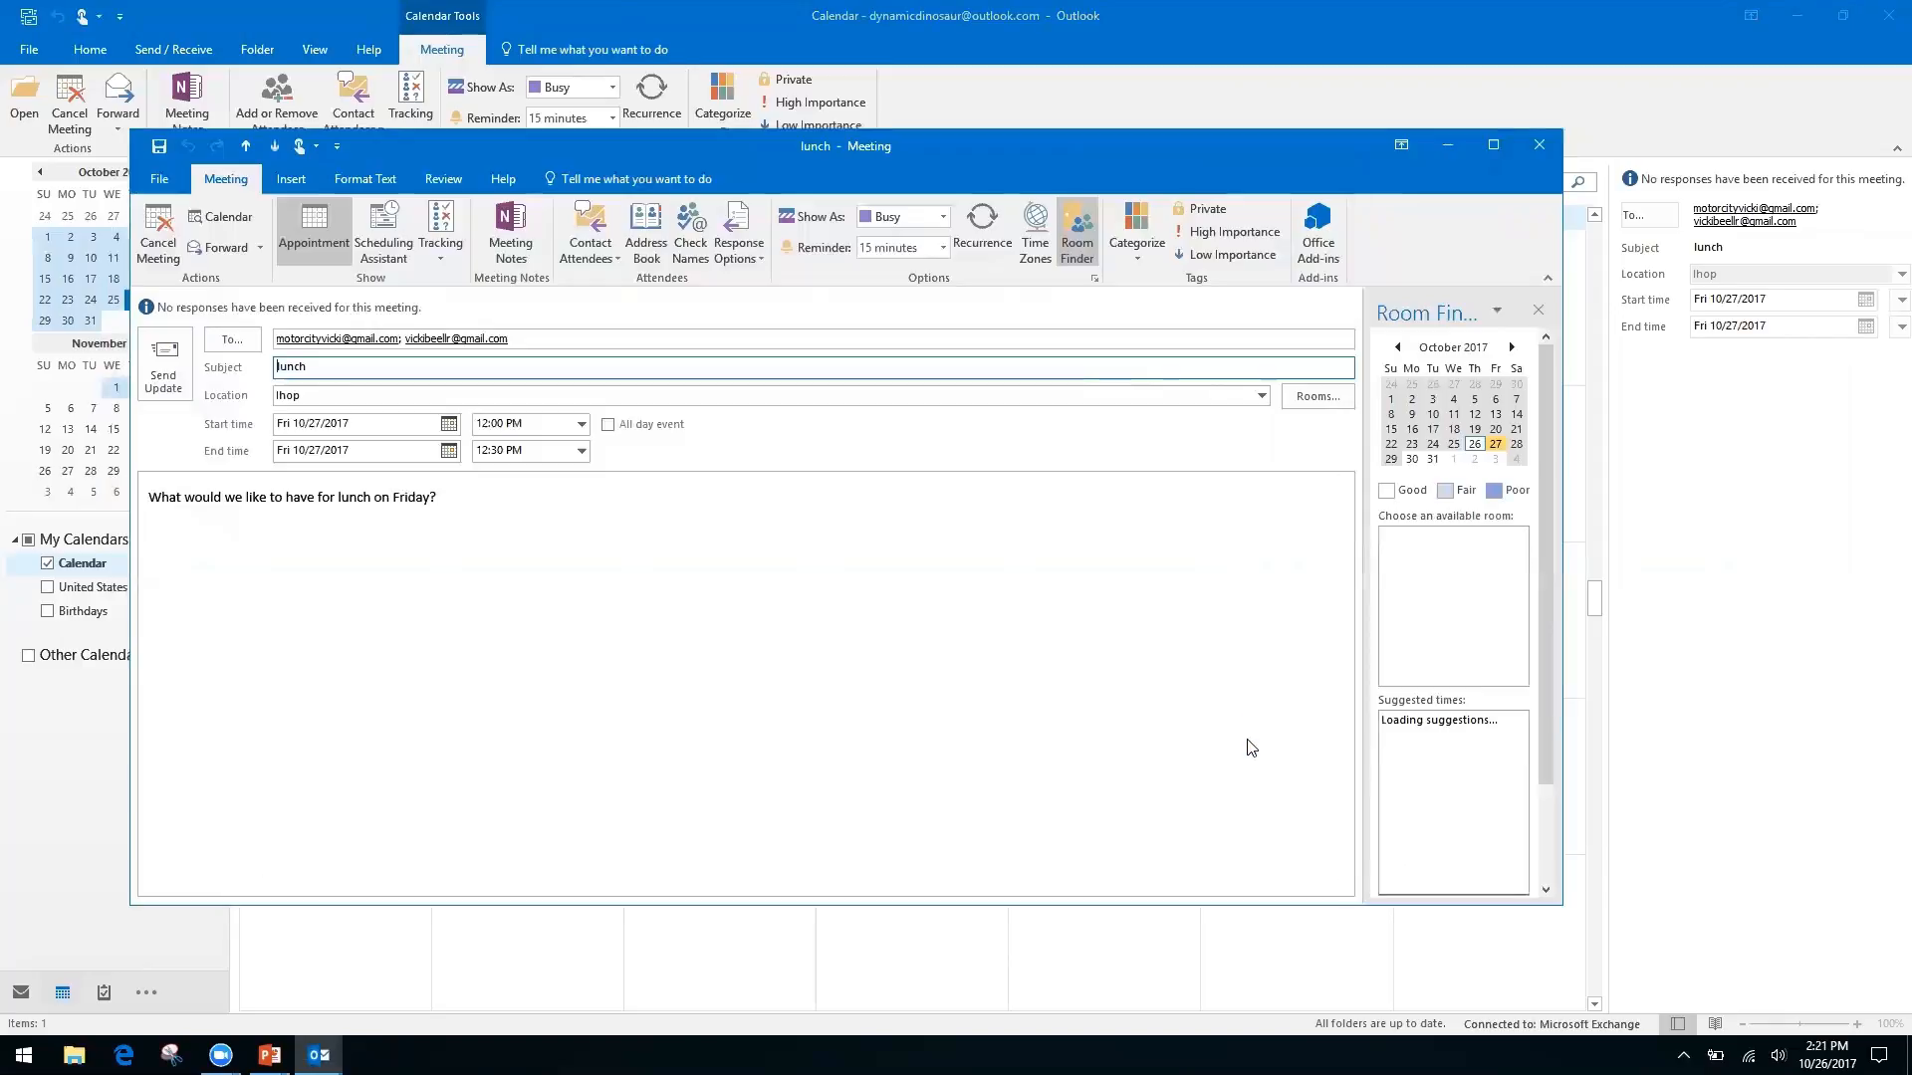
left_click(511, 231)
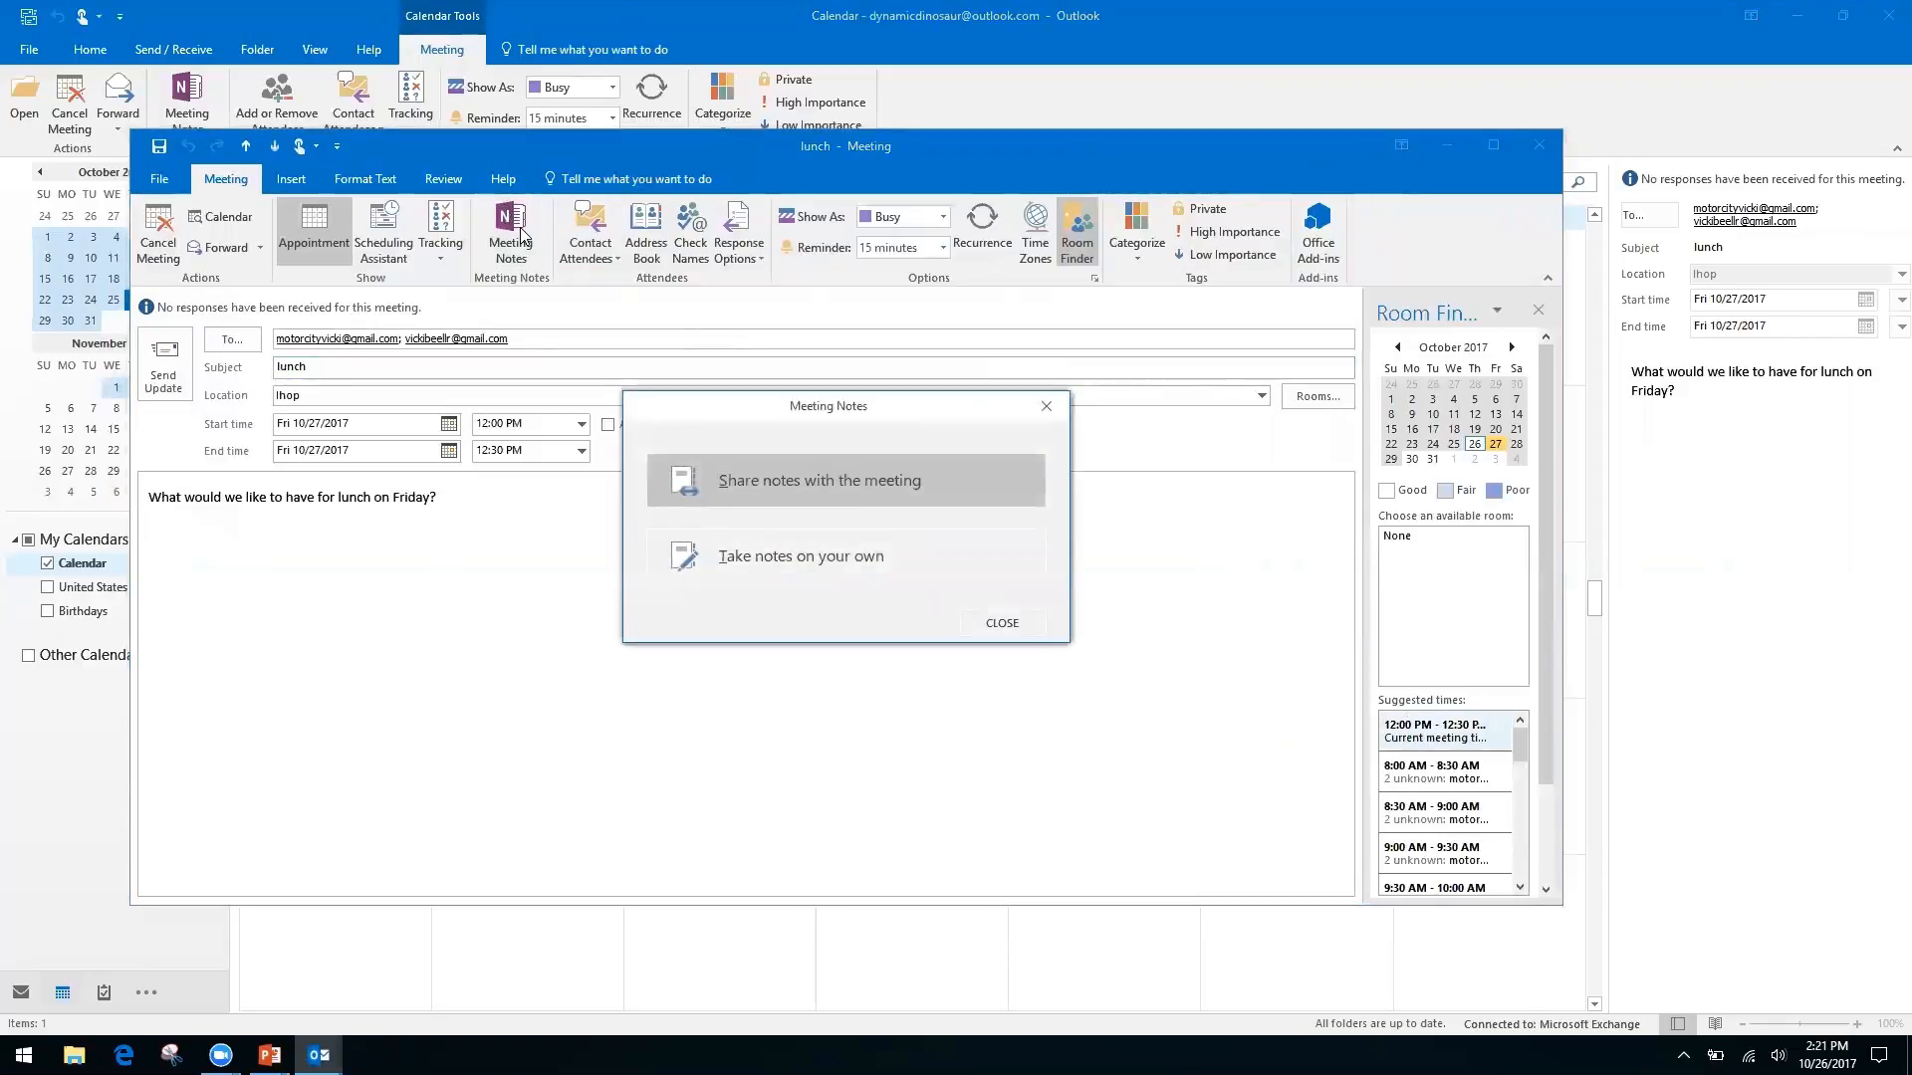
left_click(862, 565)
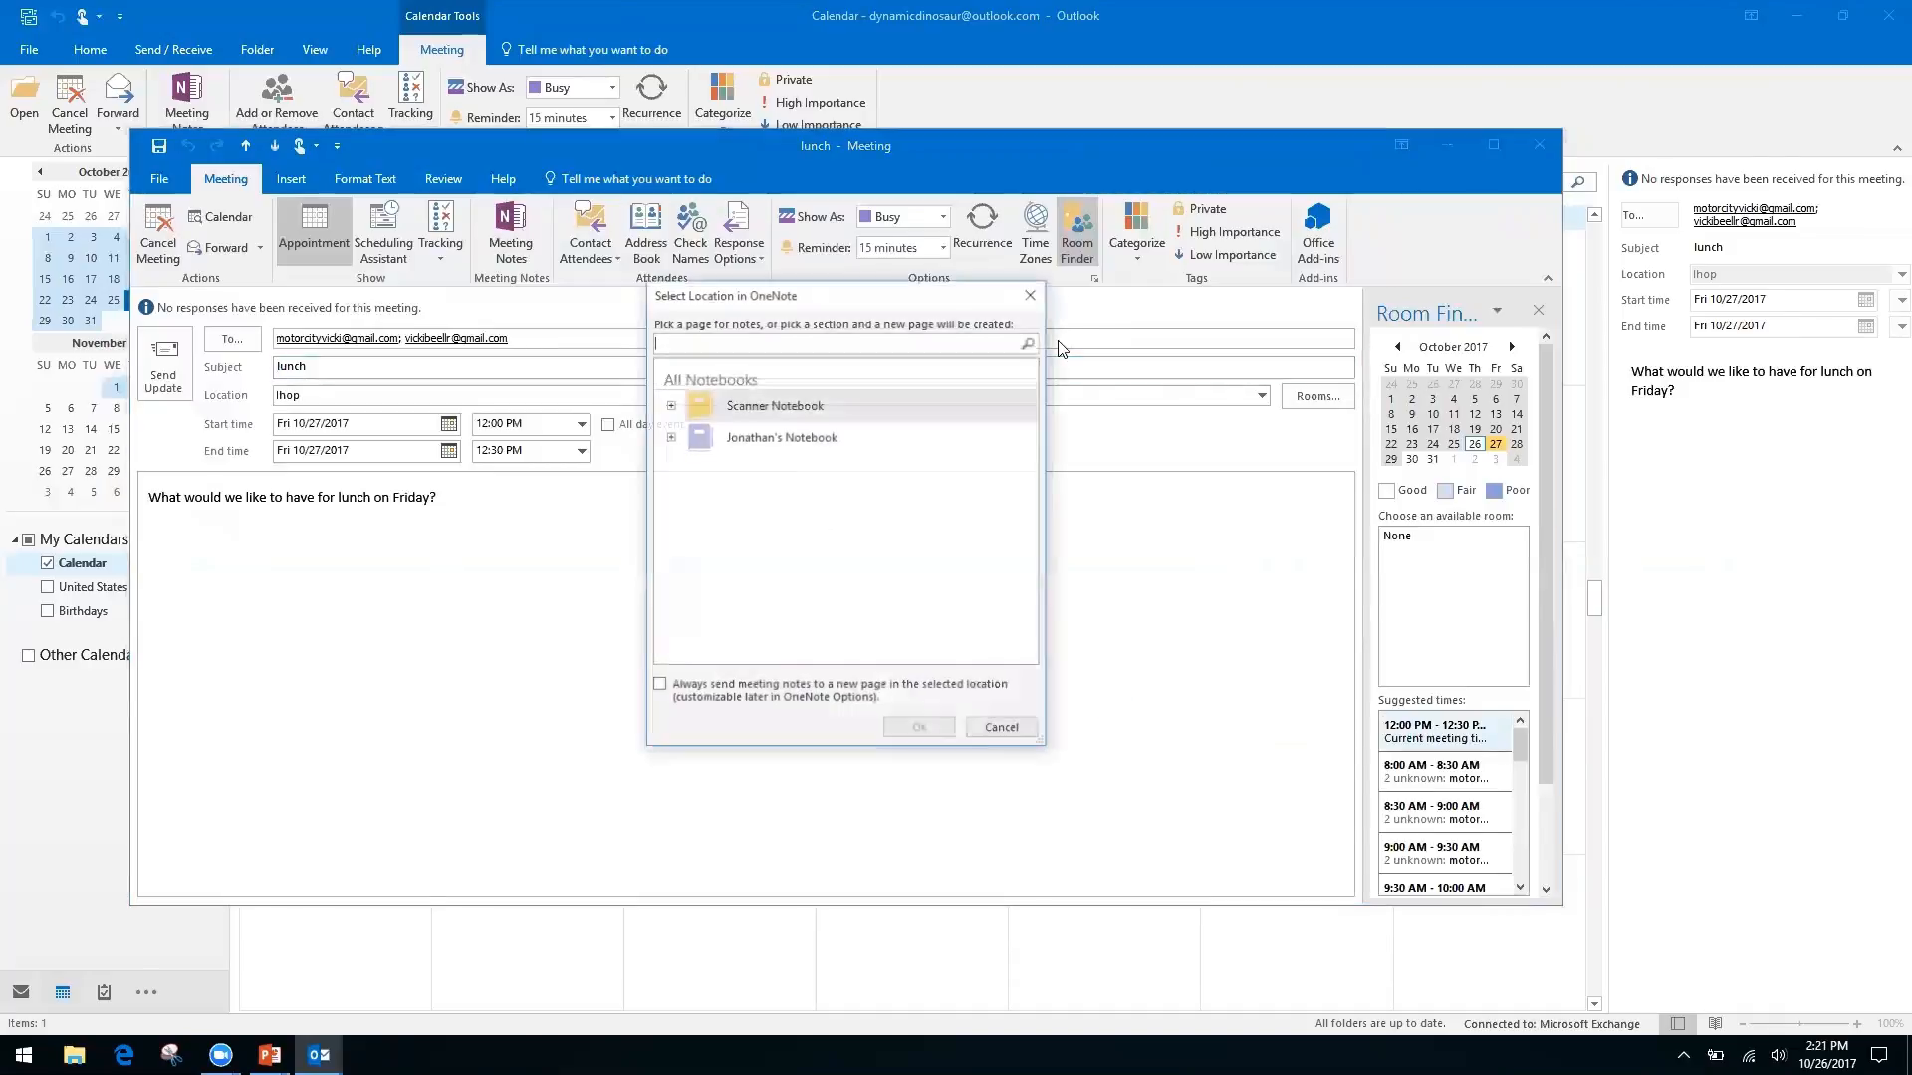
File the new lunch notes in the personal notebook's Quick Notes section, then close OneNote and the meeting
left_click(669, 404)
left_click(669, 405)
left_click(669, 436)
left_click(761, 463)
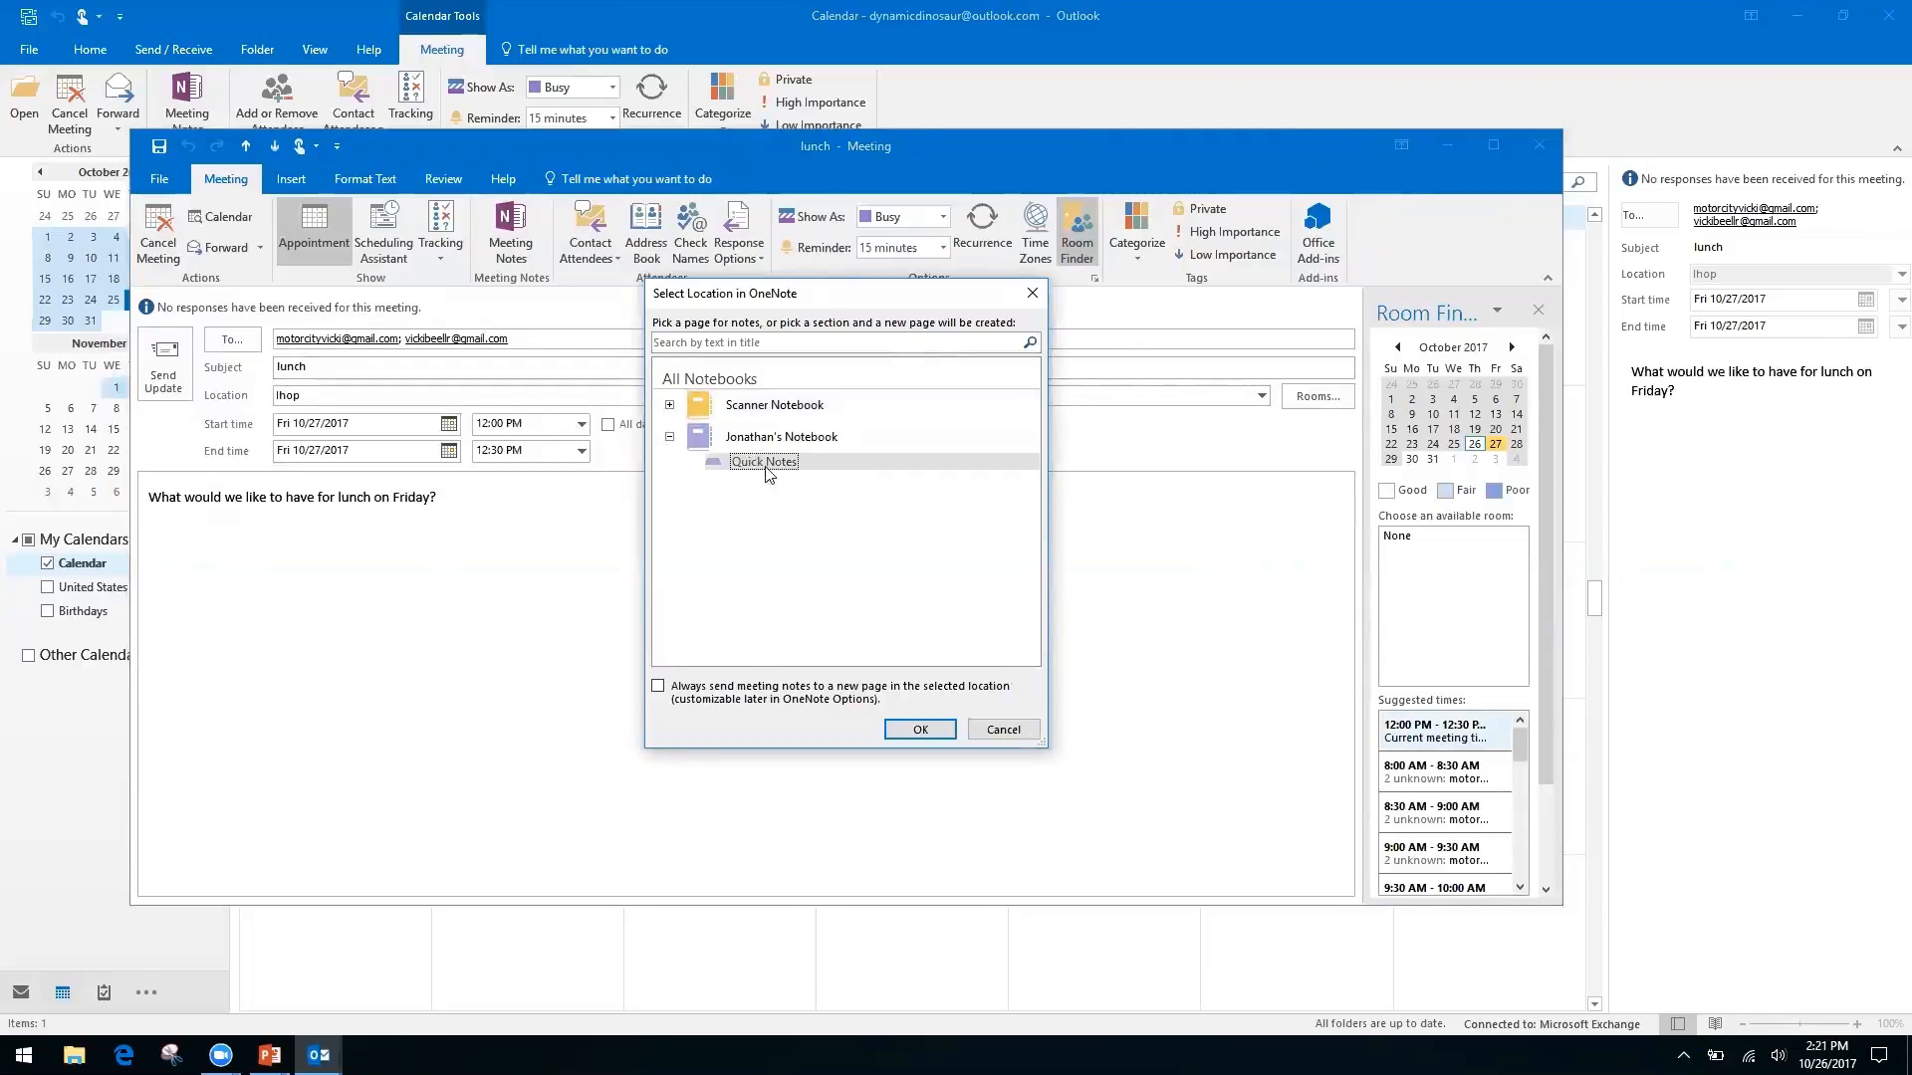
left_click(920, 729)
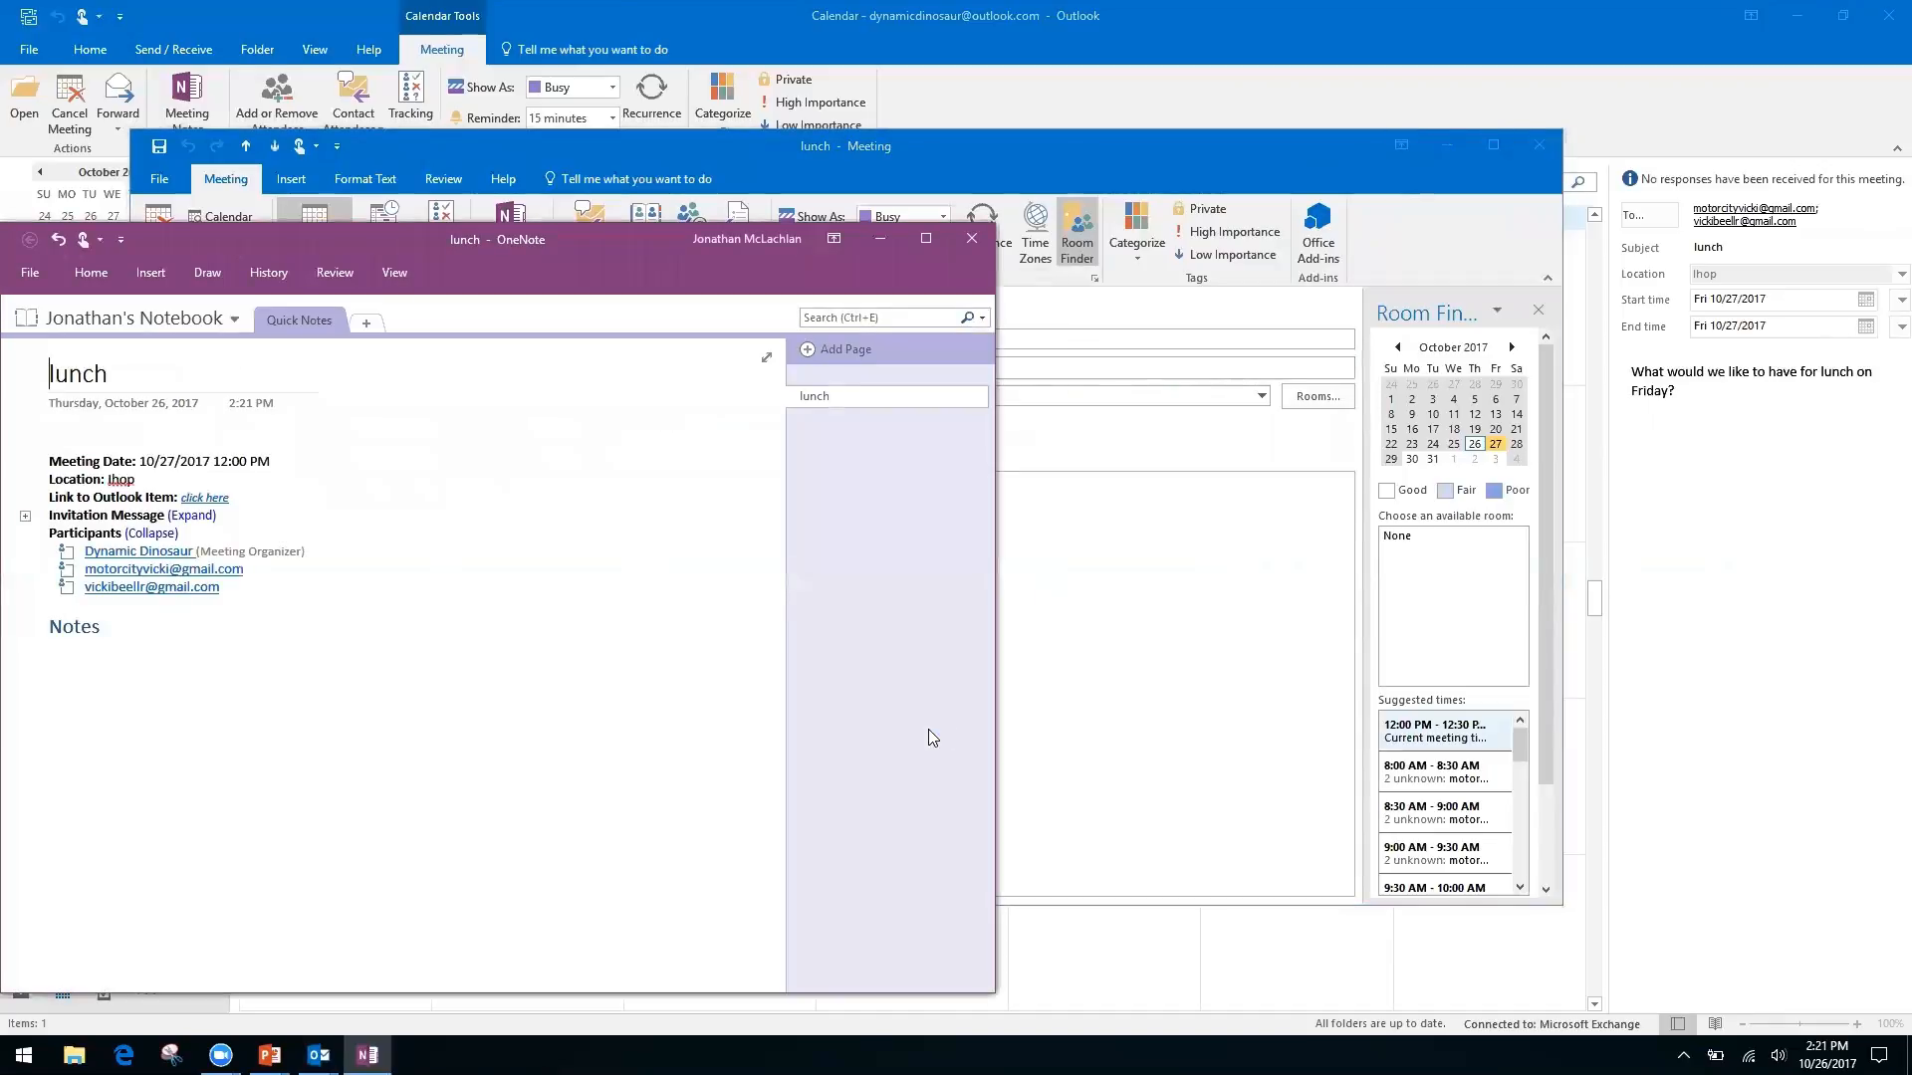
left_click(972, 239)
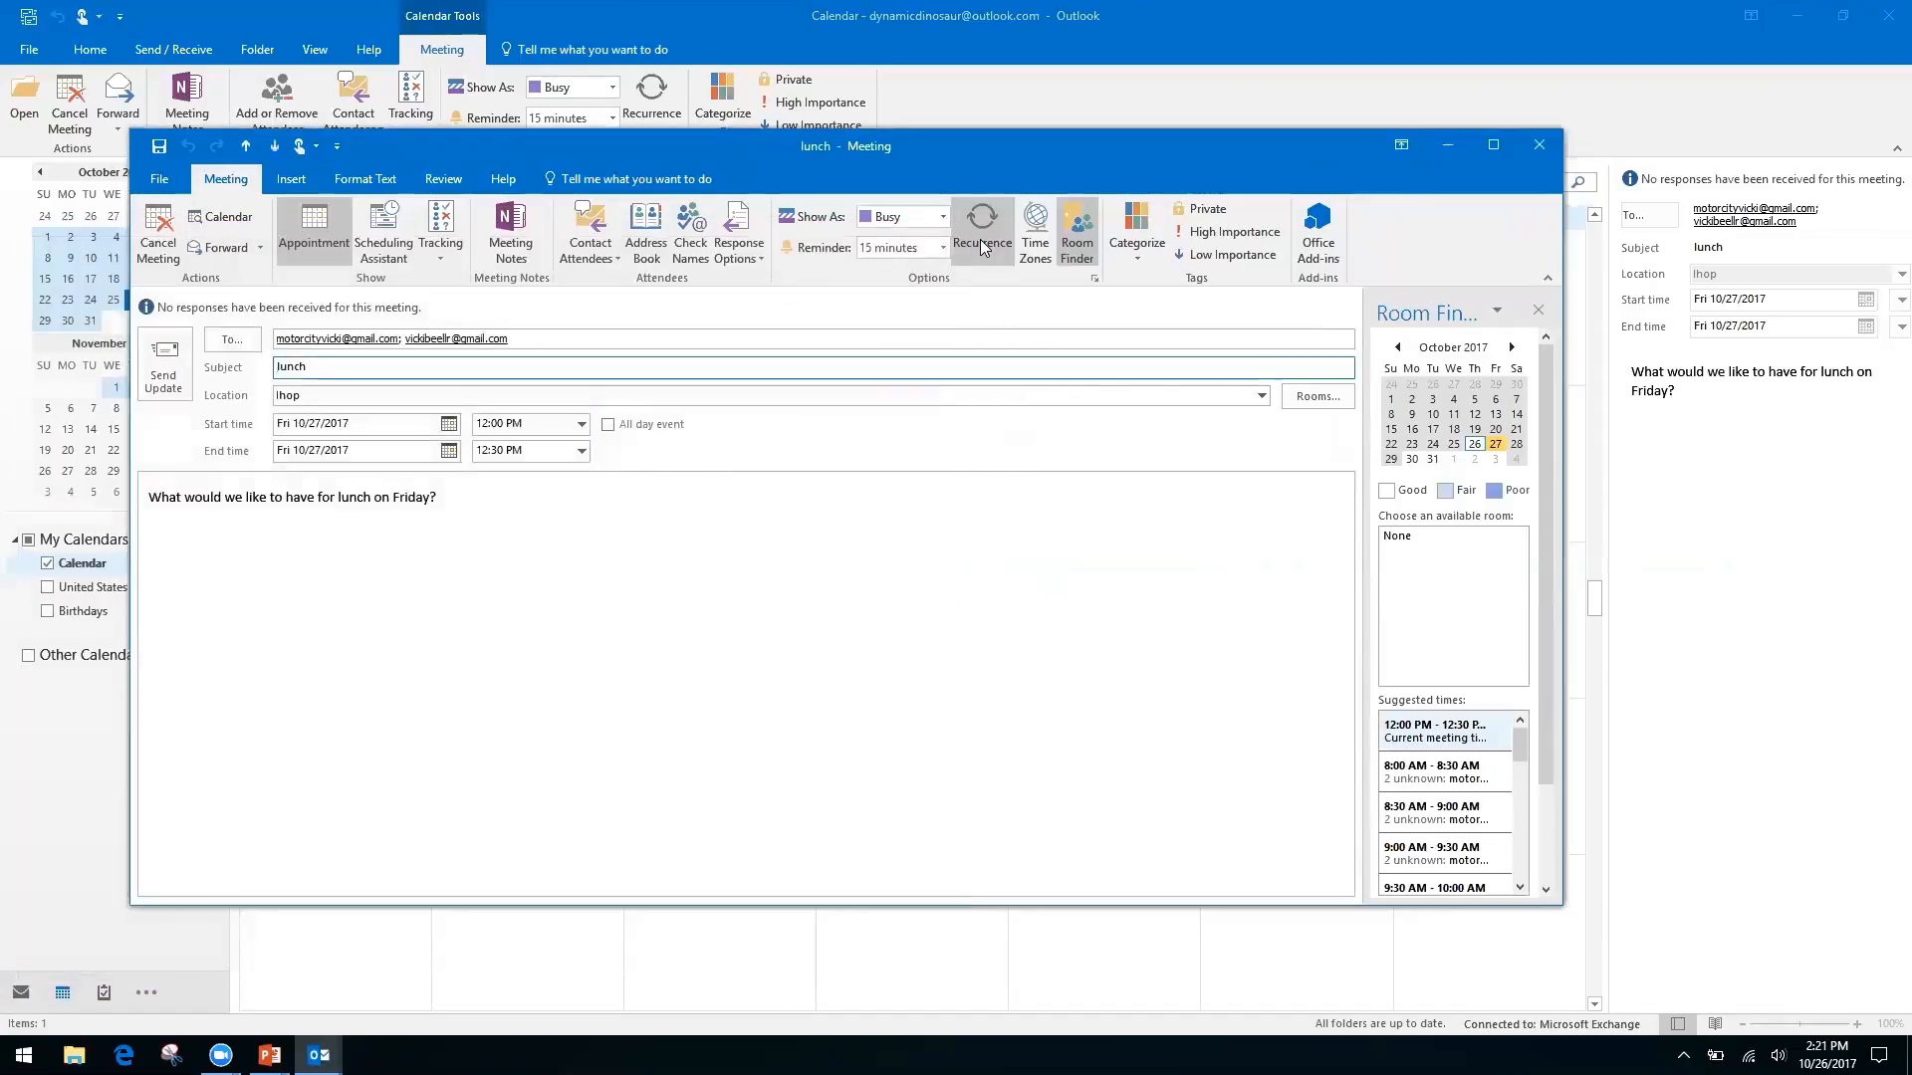
left_click(1540, 145)
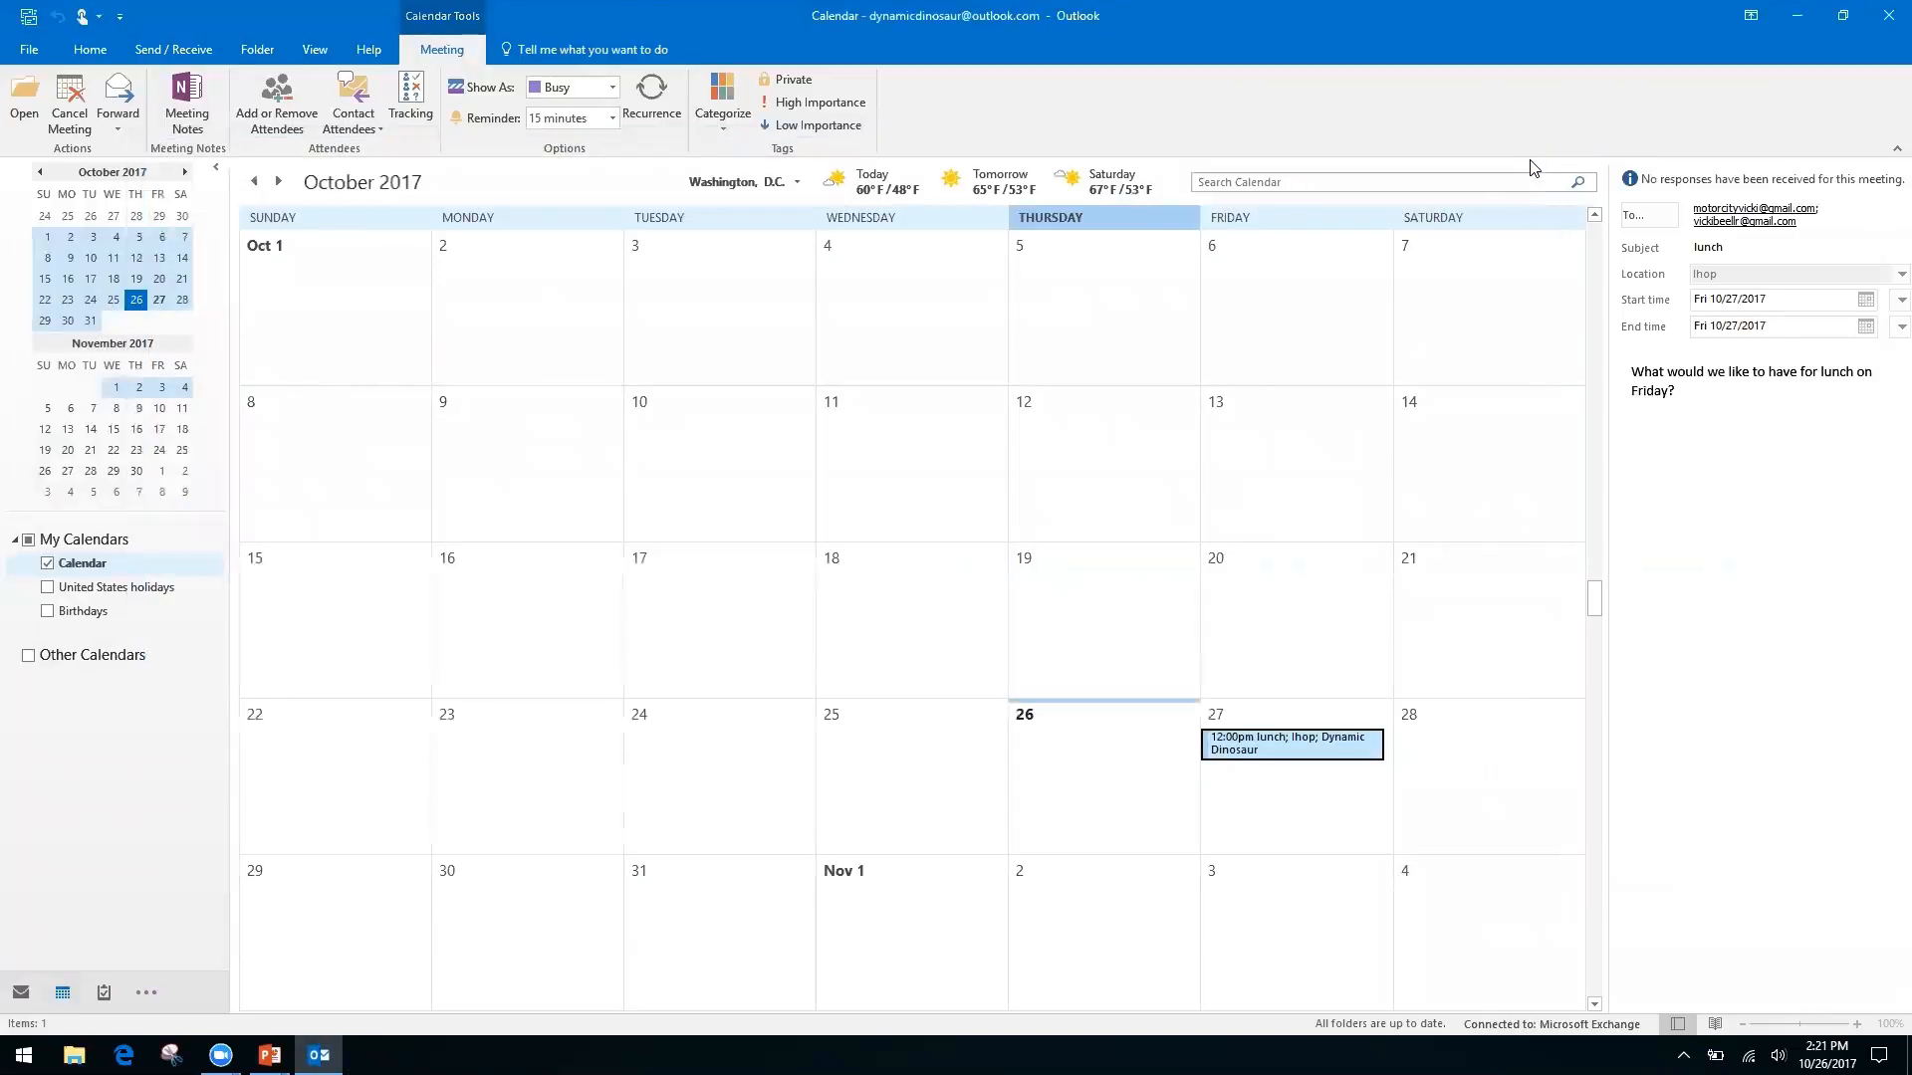
Advance the slides to 'Quicksteps, Rules, and Search Folders', then return to Outlook
key("alt+Tab")
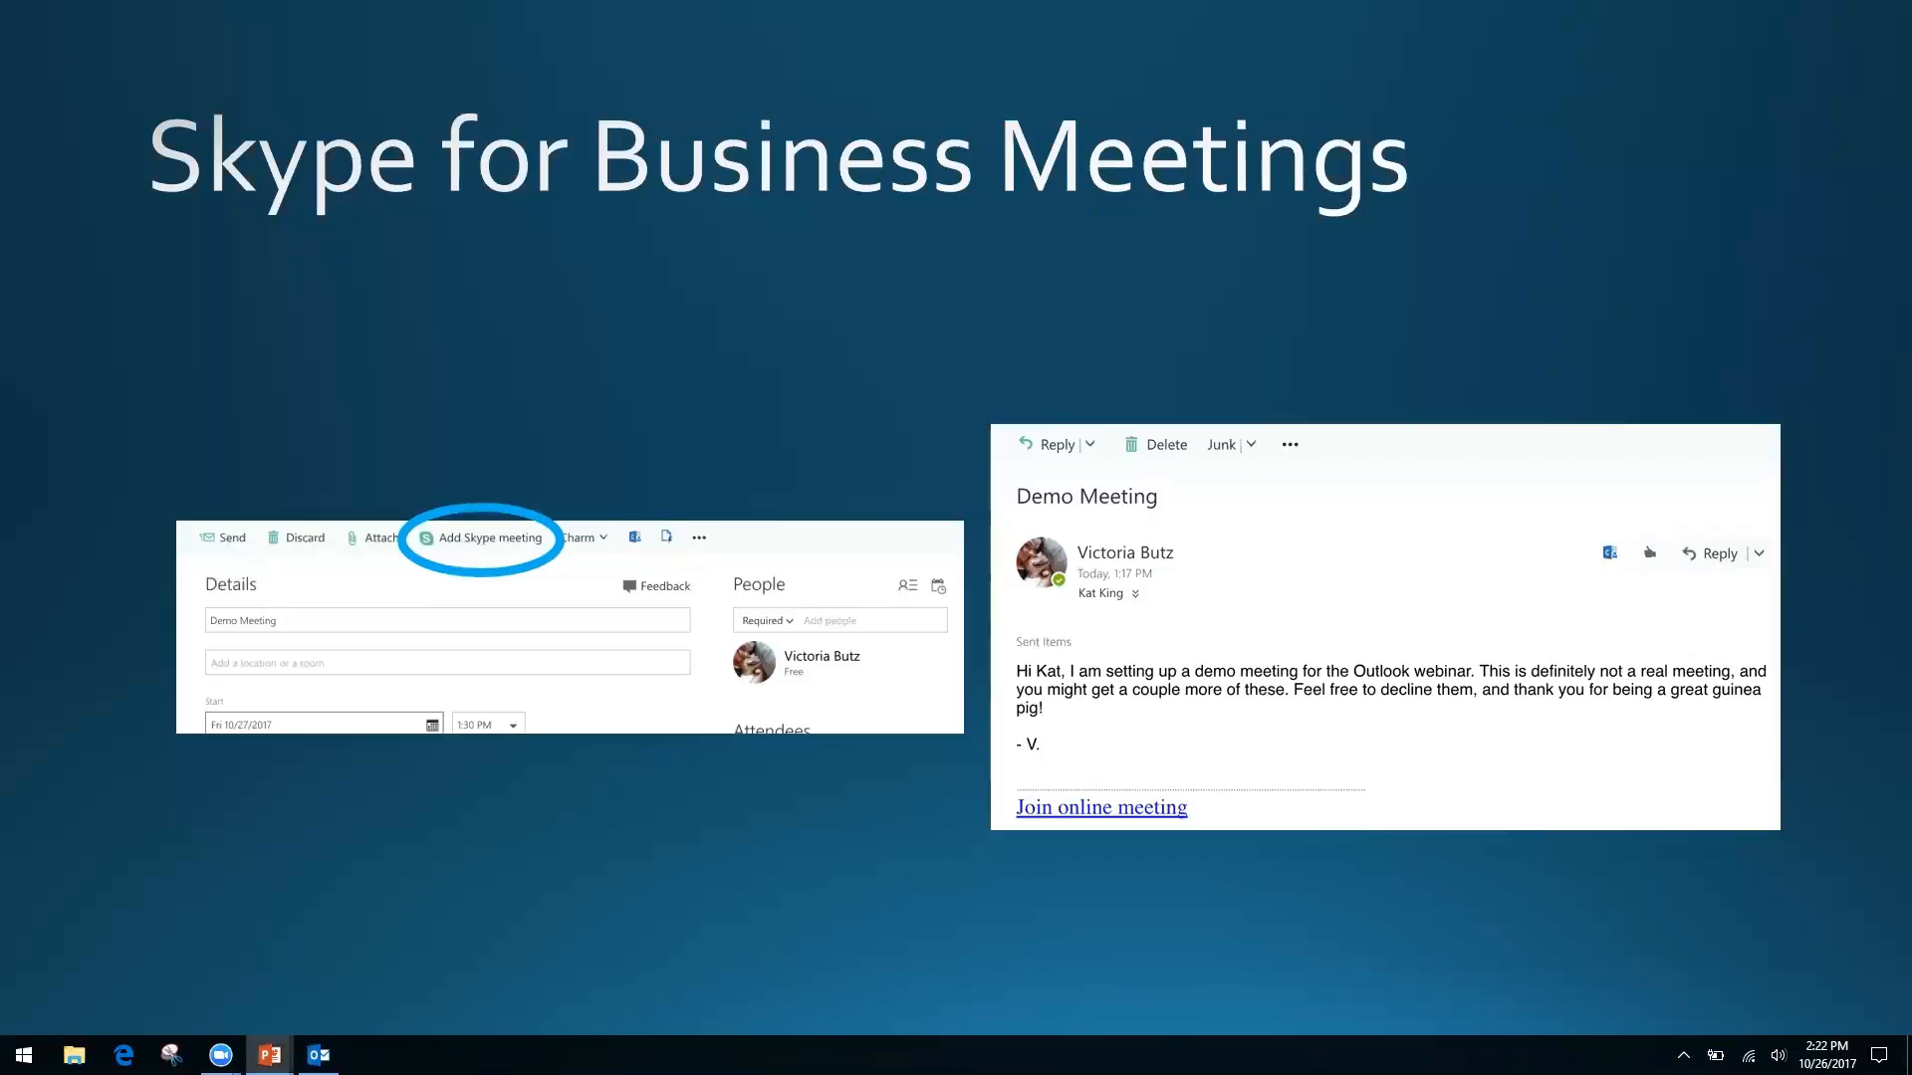
key("Right")
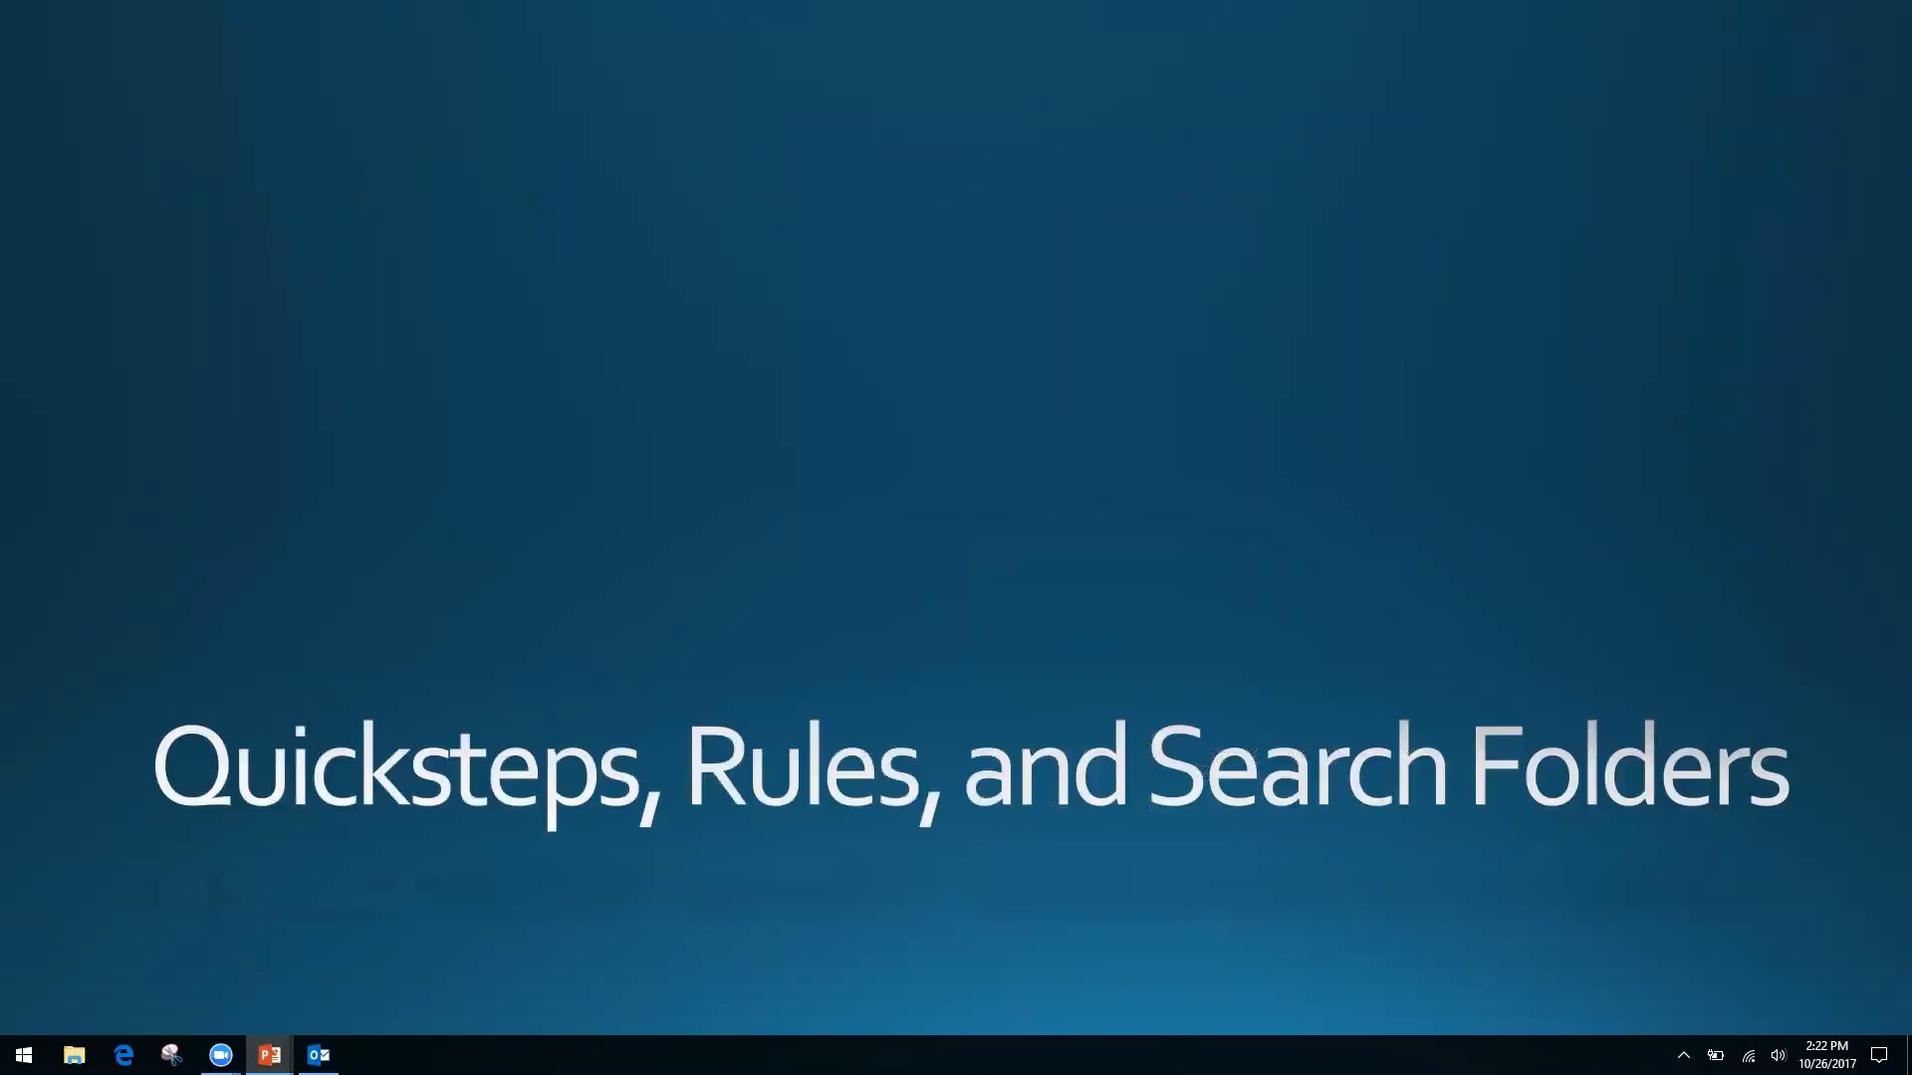
key("alt+Tab")
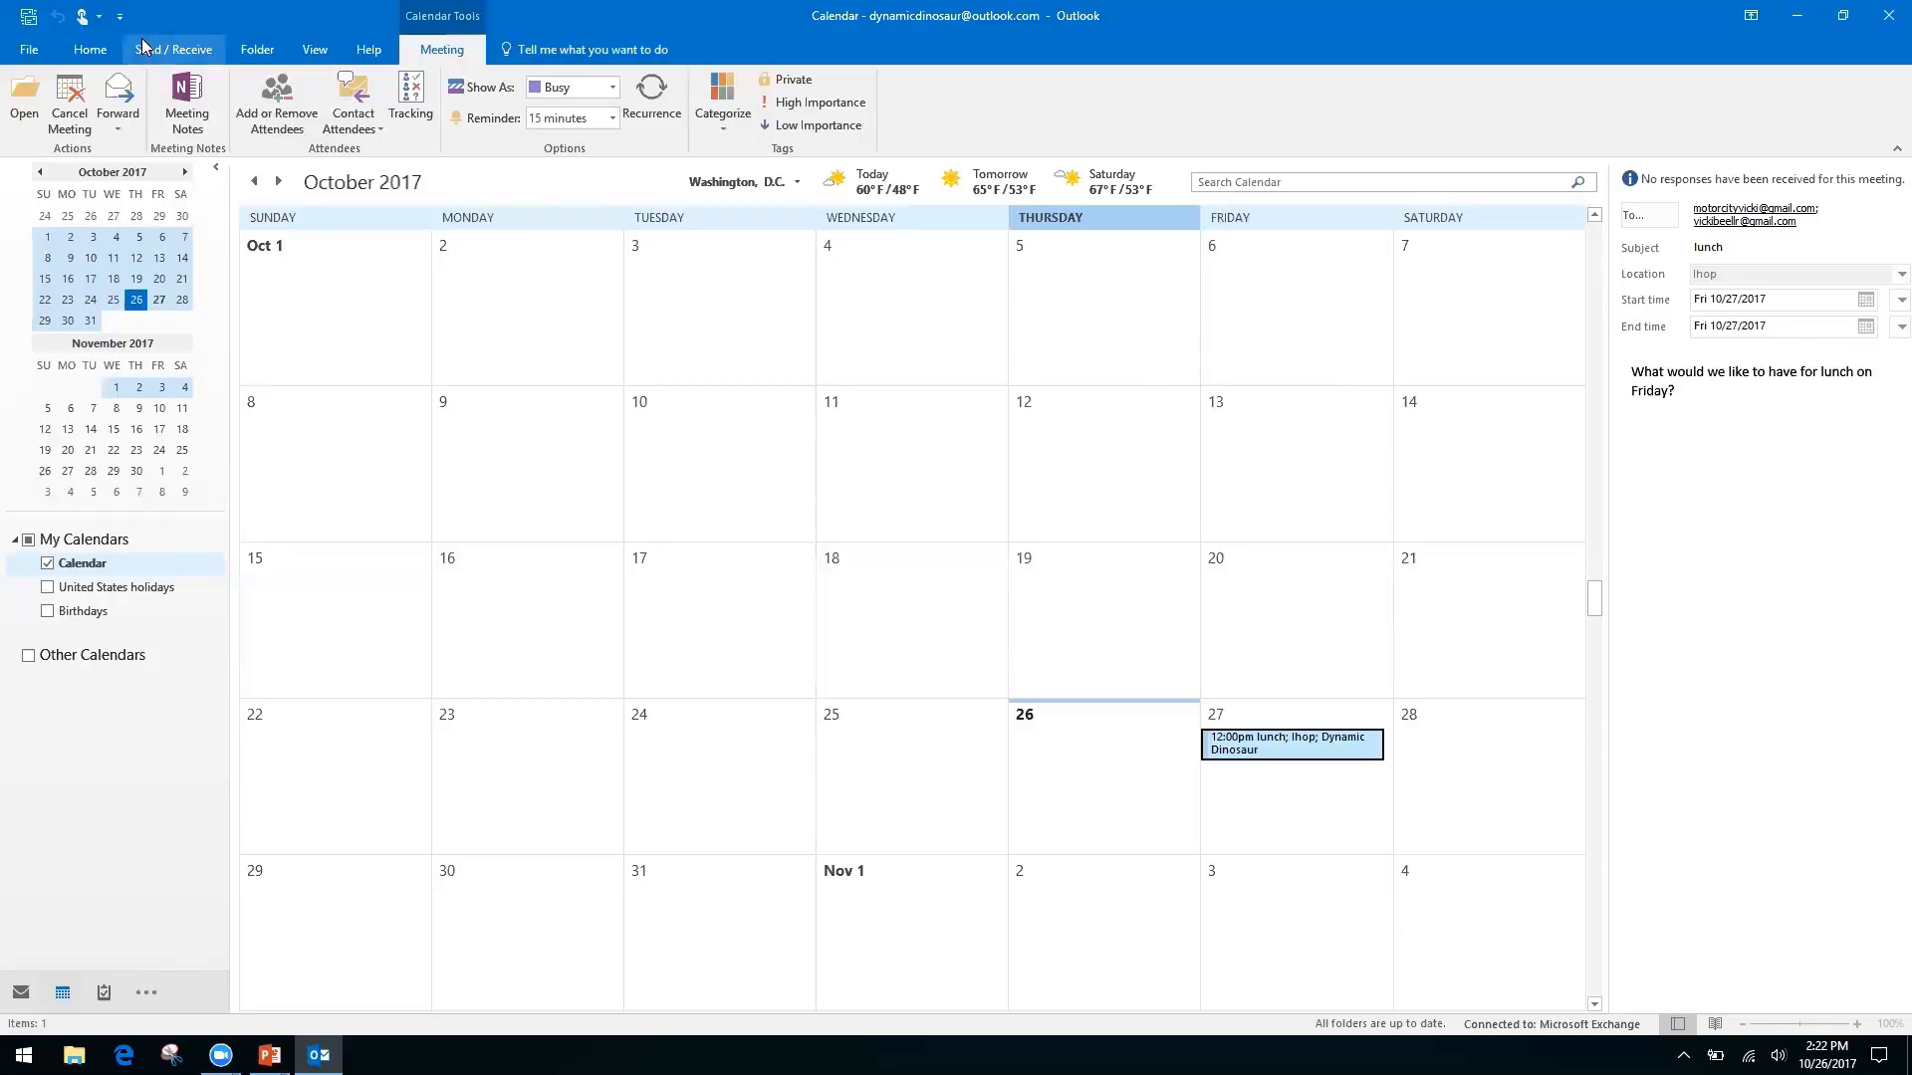
Start a calendar sharing invitation from the Home tab, sharing availability only
left_click(90, 48)
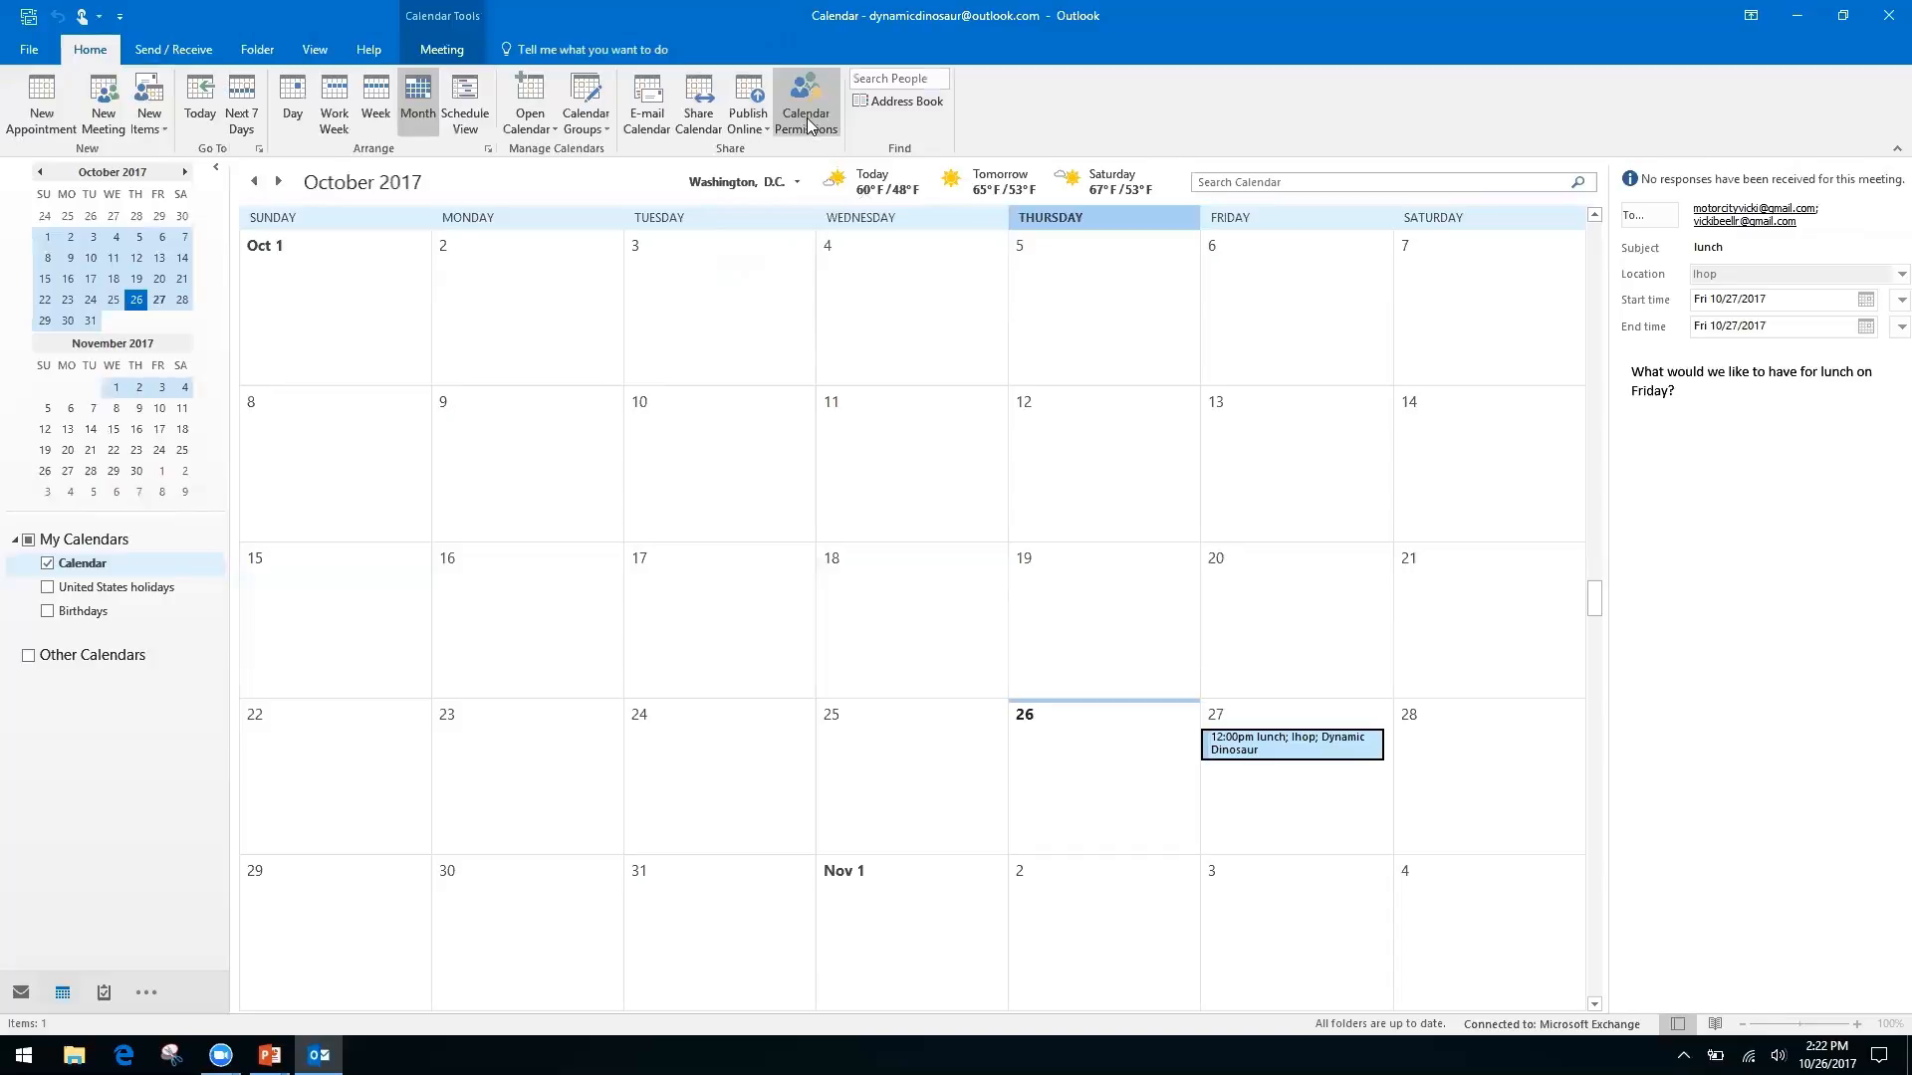
right_click(685, 119)
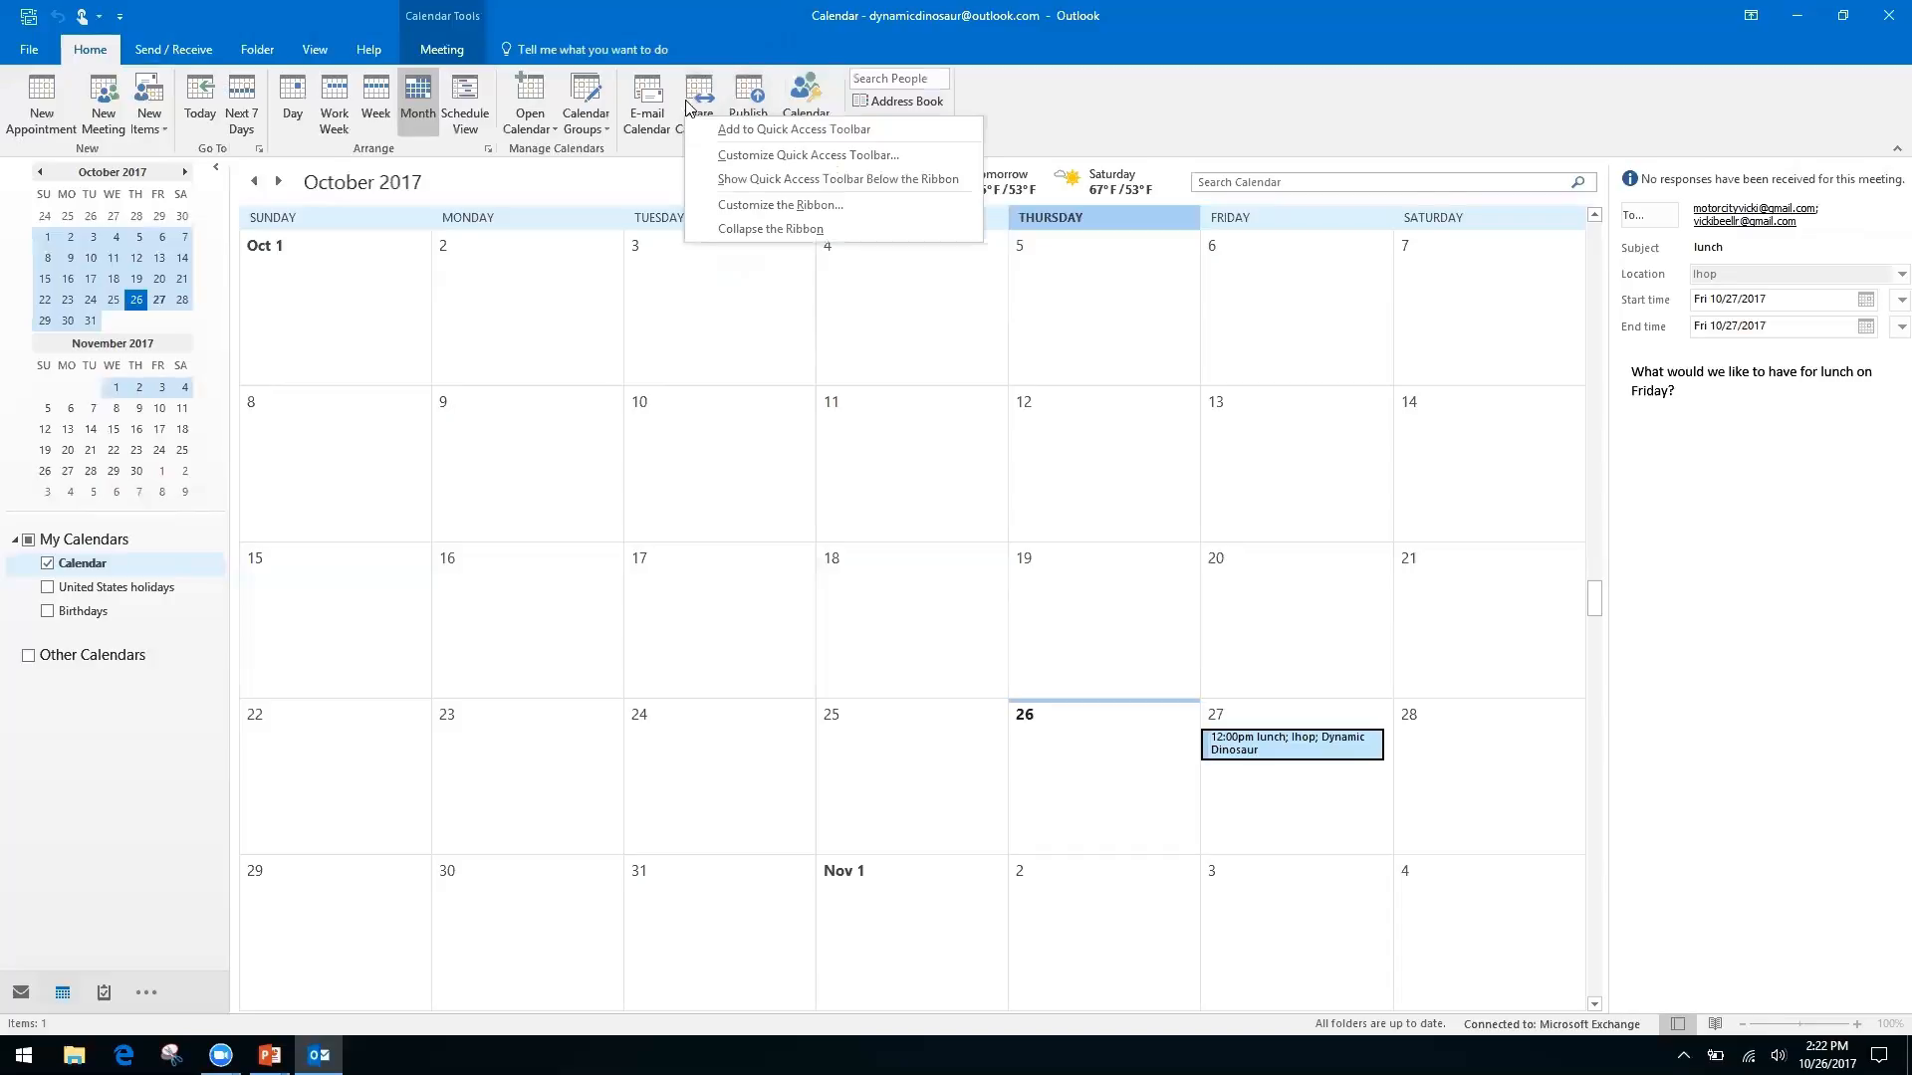
left_click(700, 95)
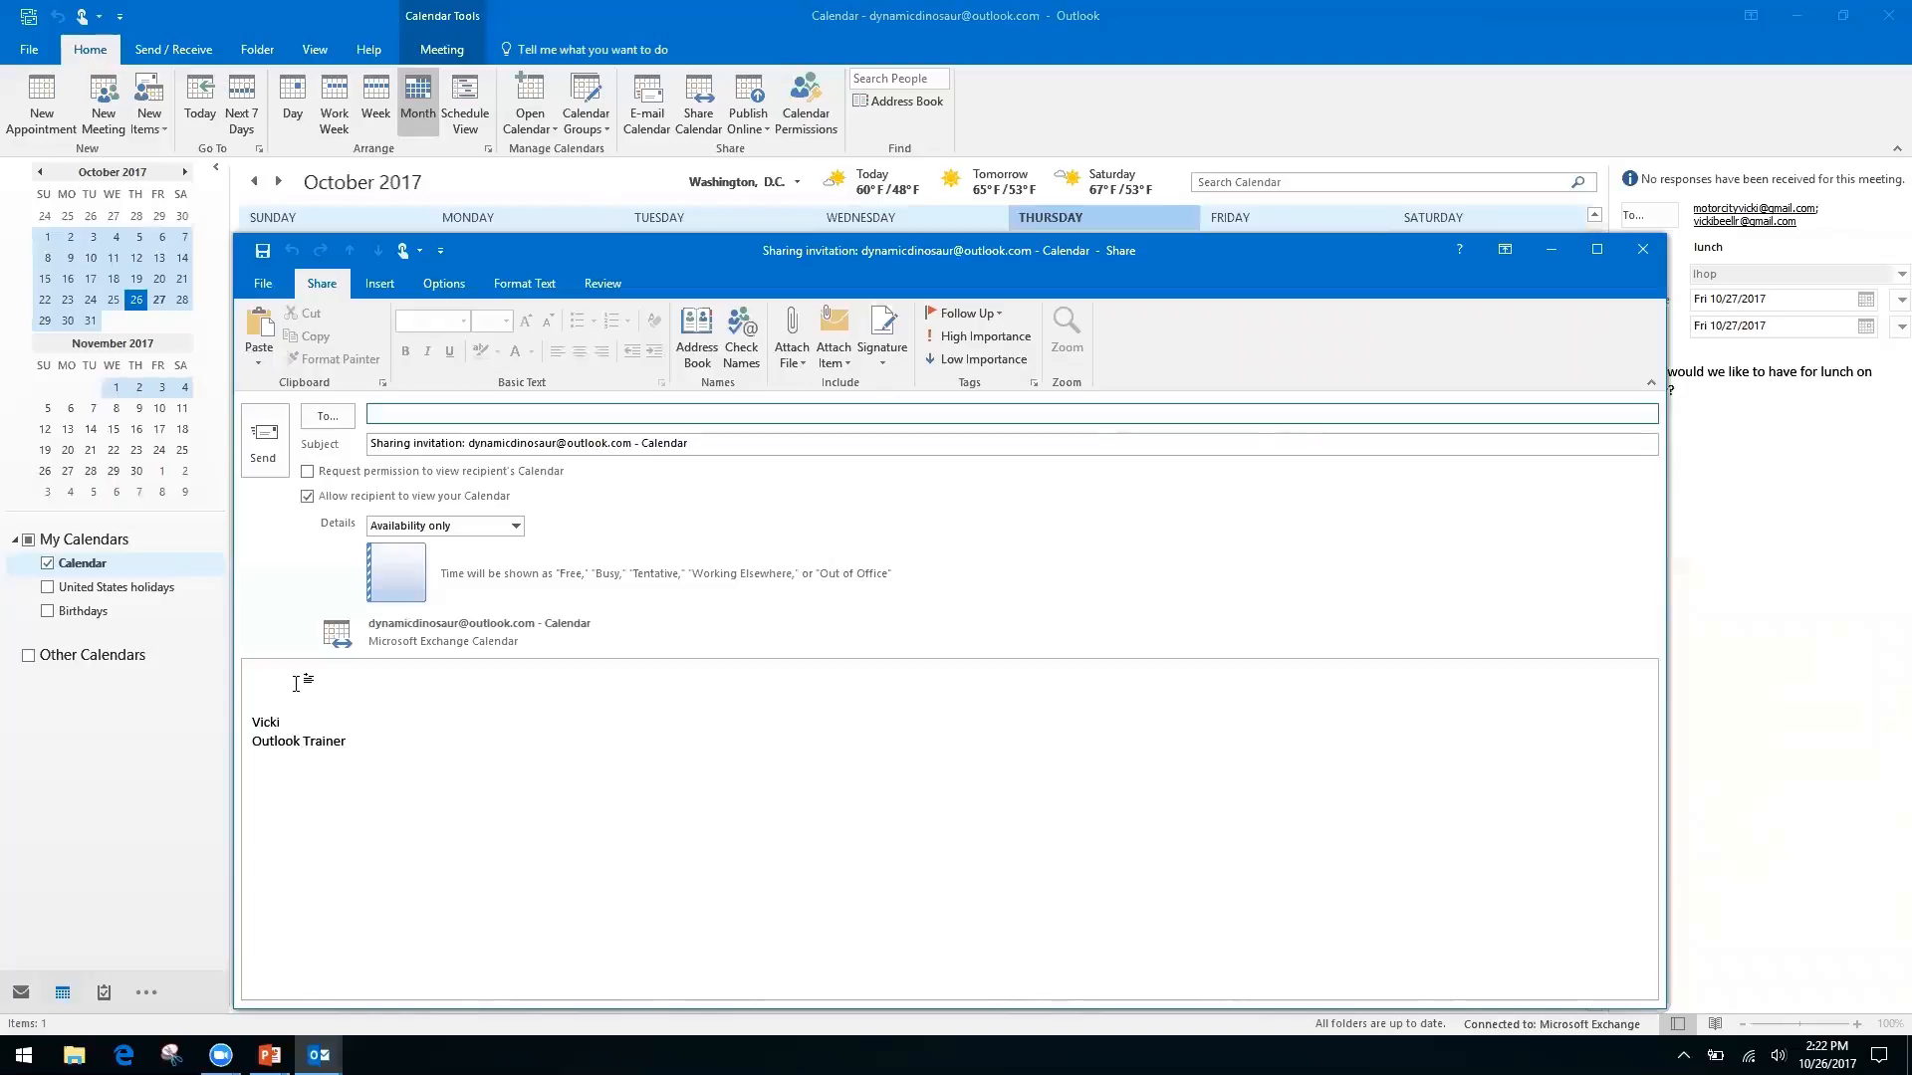
Toggle 'Request permission to view recipient's Calendar' and click into the subject and message body
left_click(307, 472)
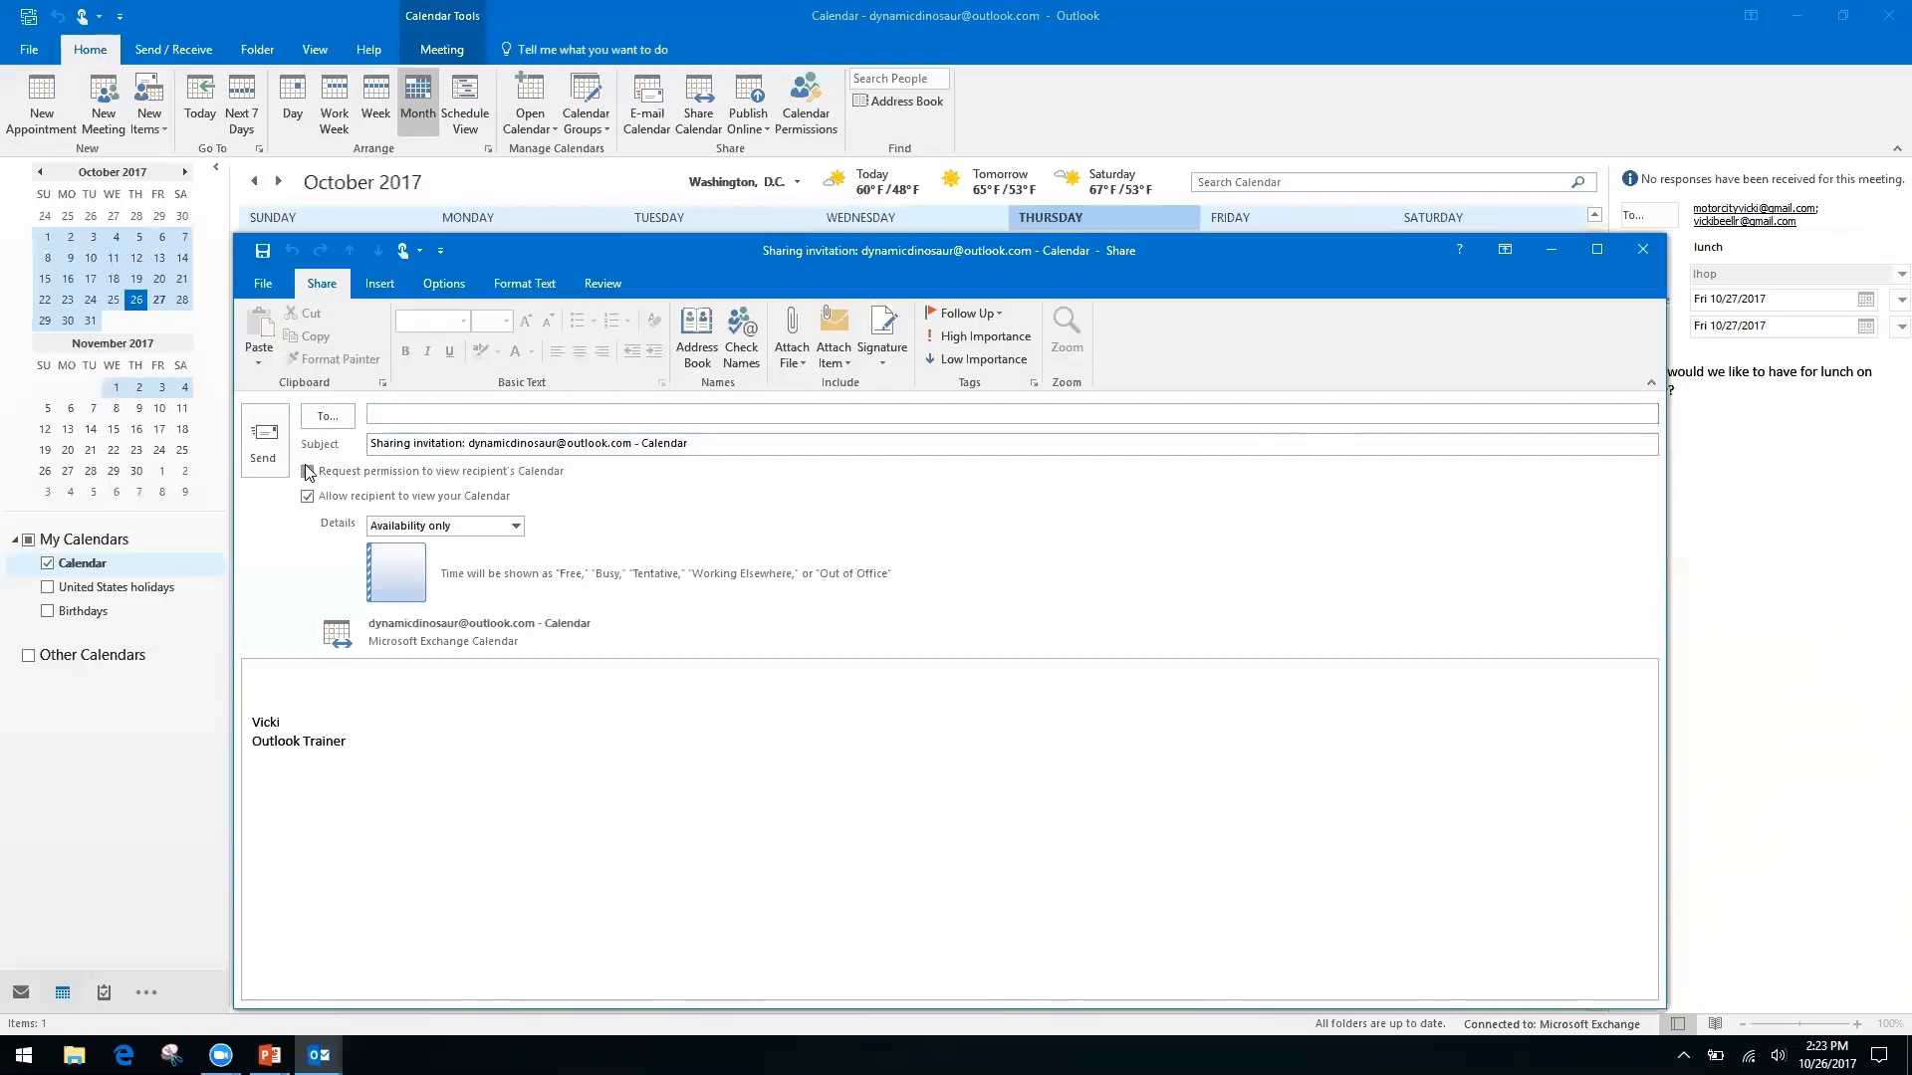
left_click(308, 472)
left_click(392, 442)
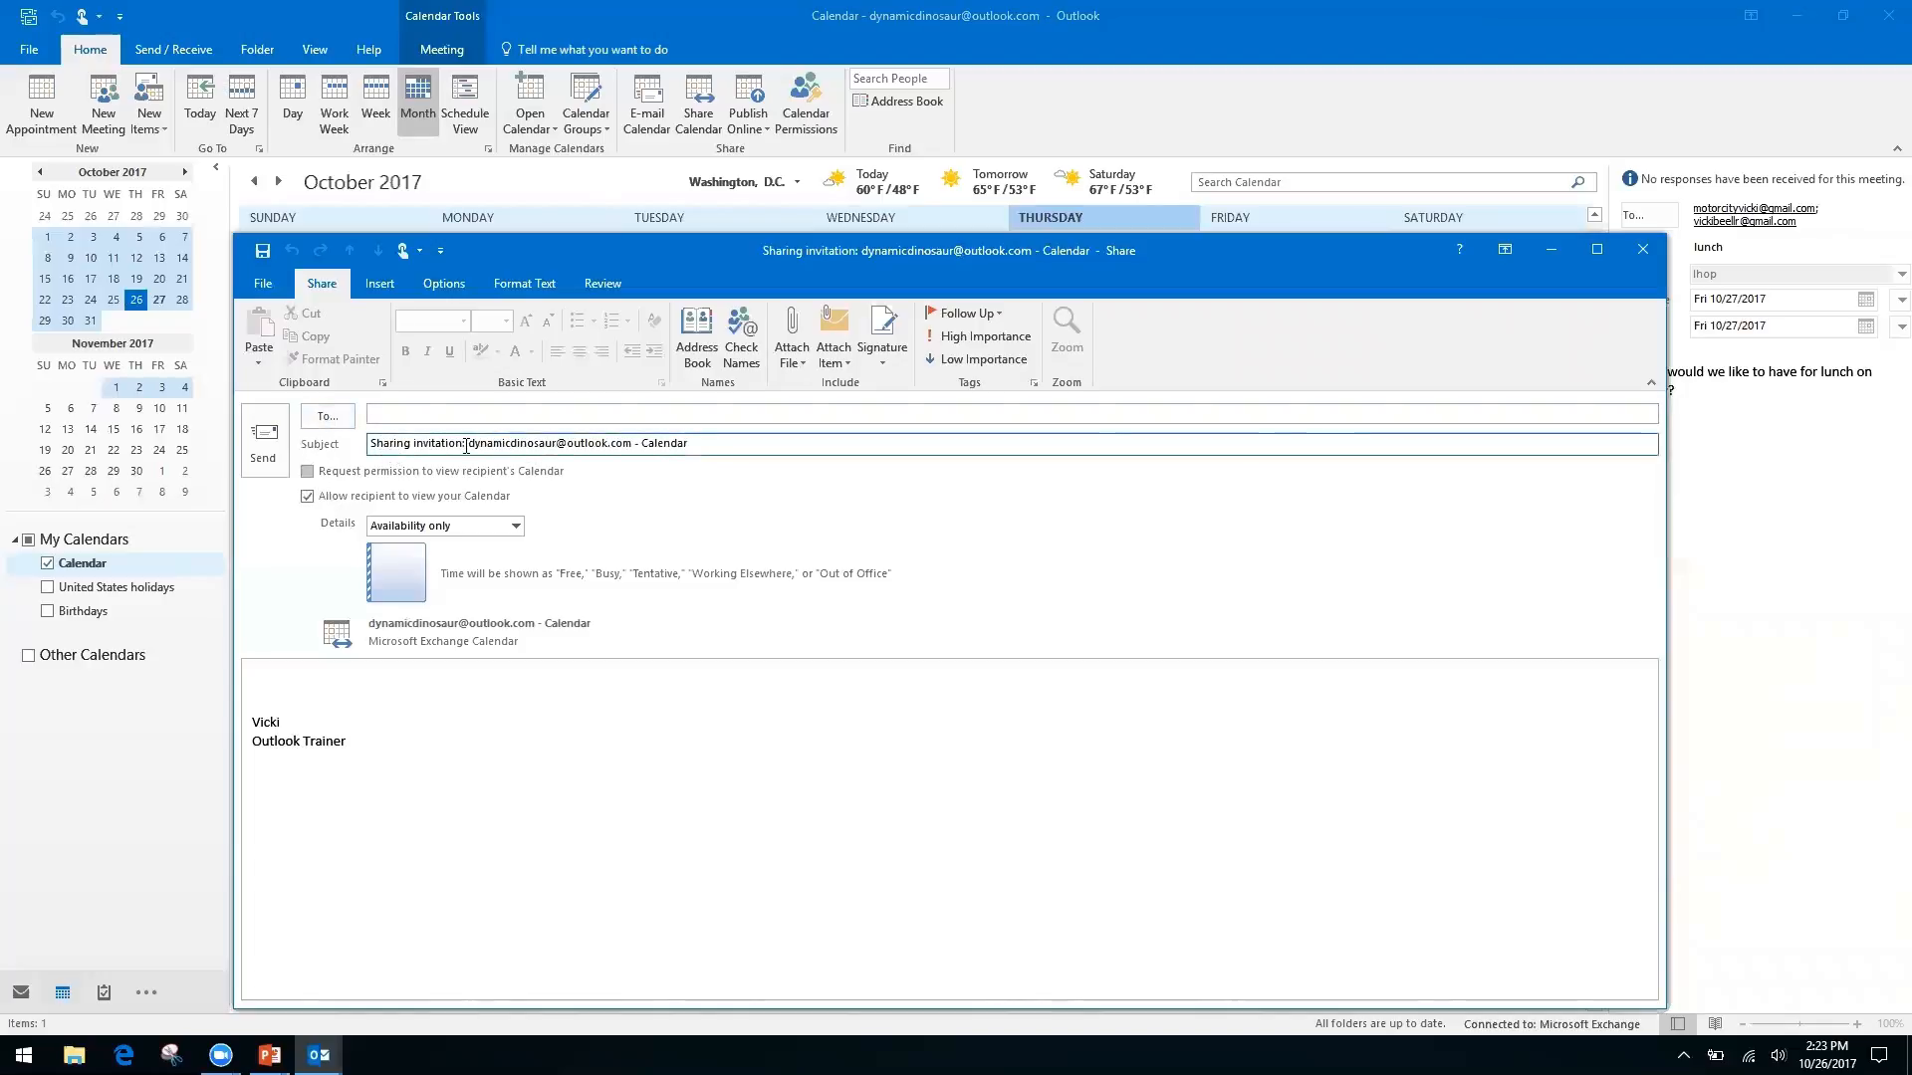
left_click(308, 472)
left_click(464, 440)
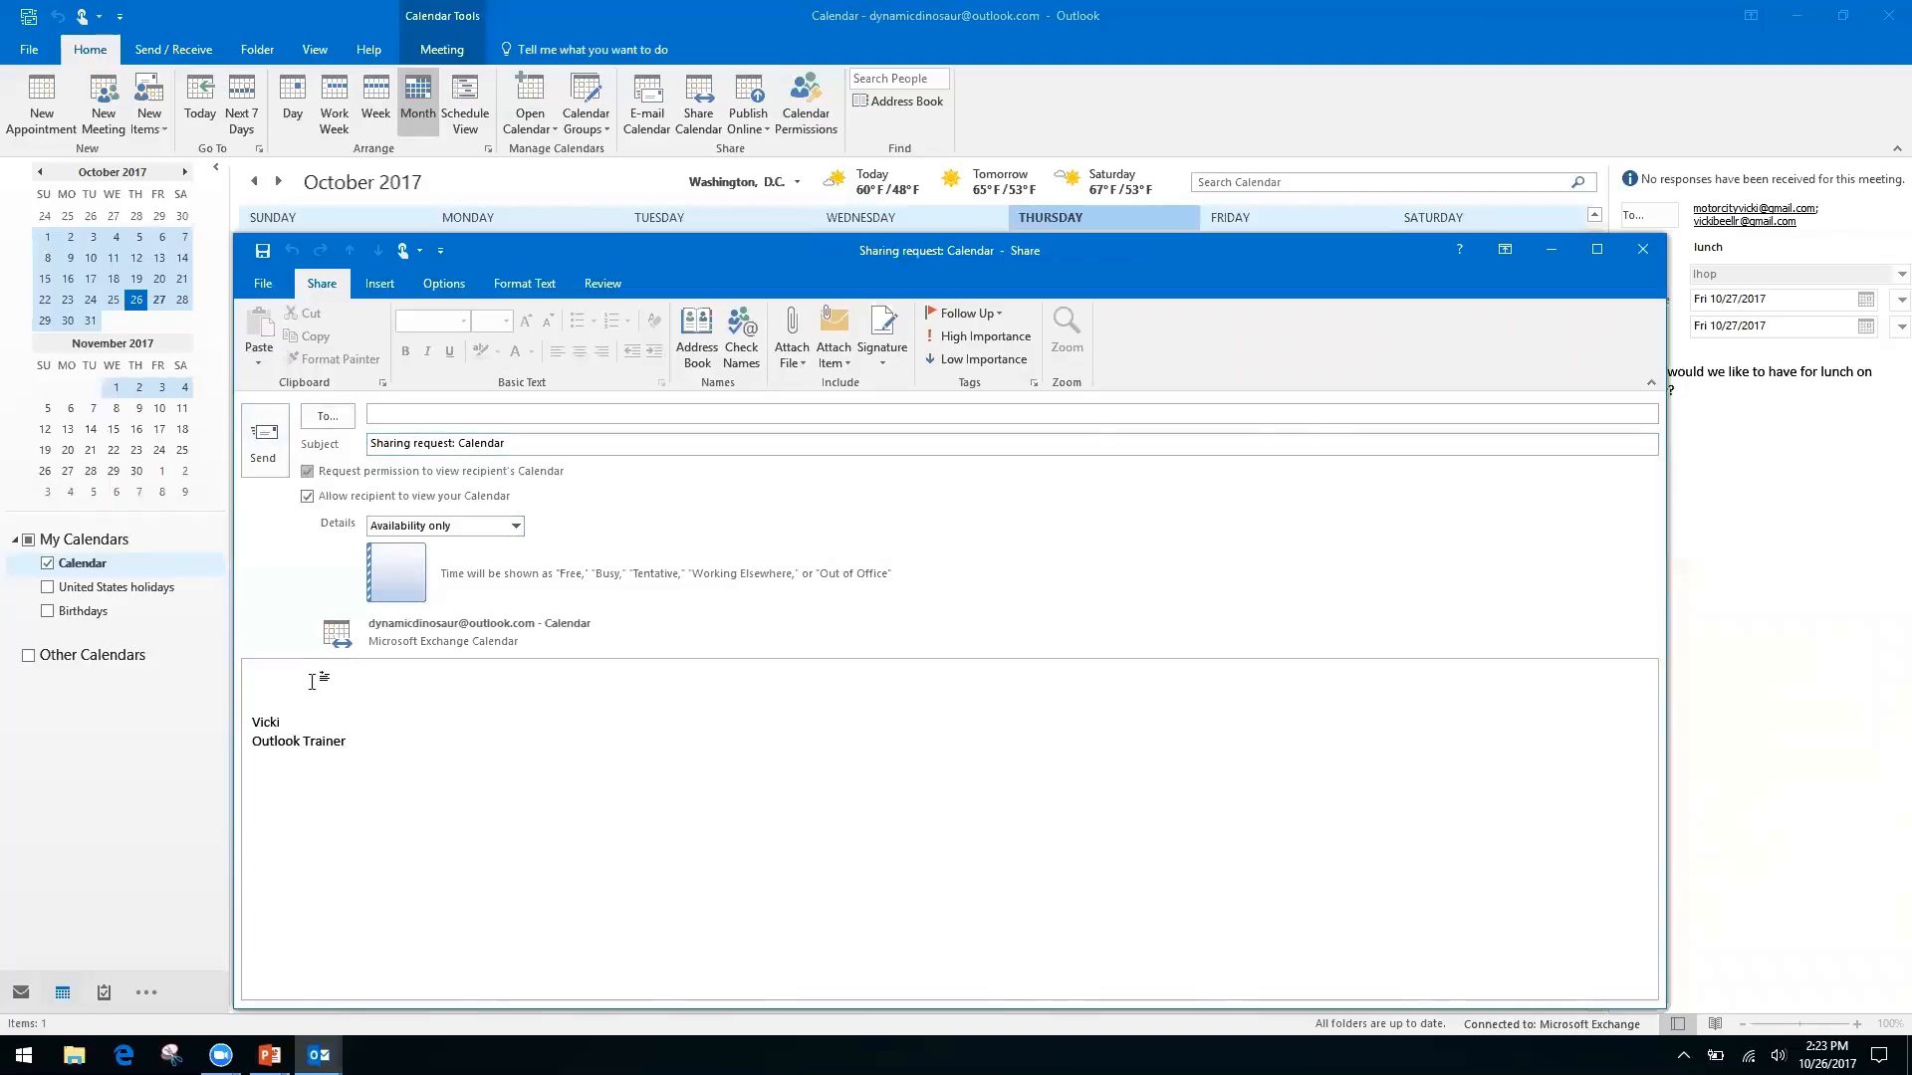
left_click(277, 679)
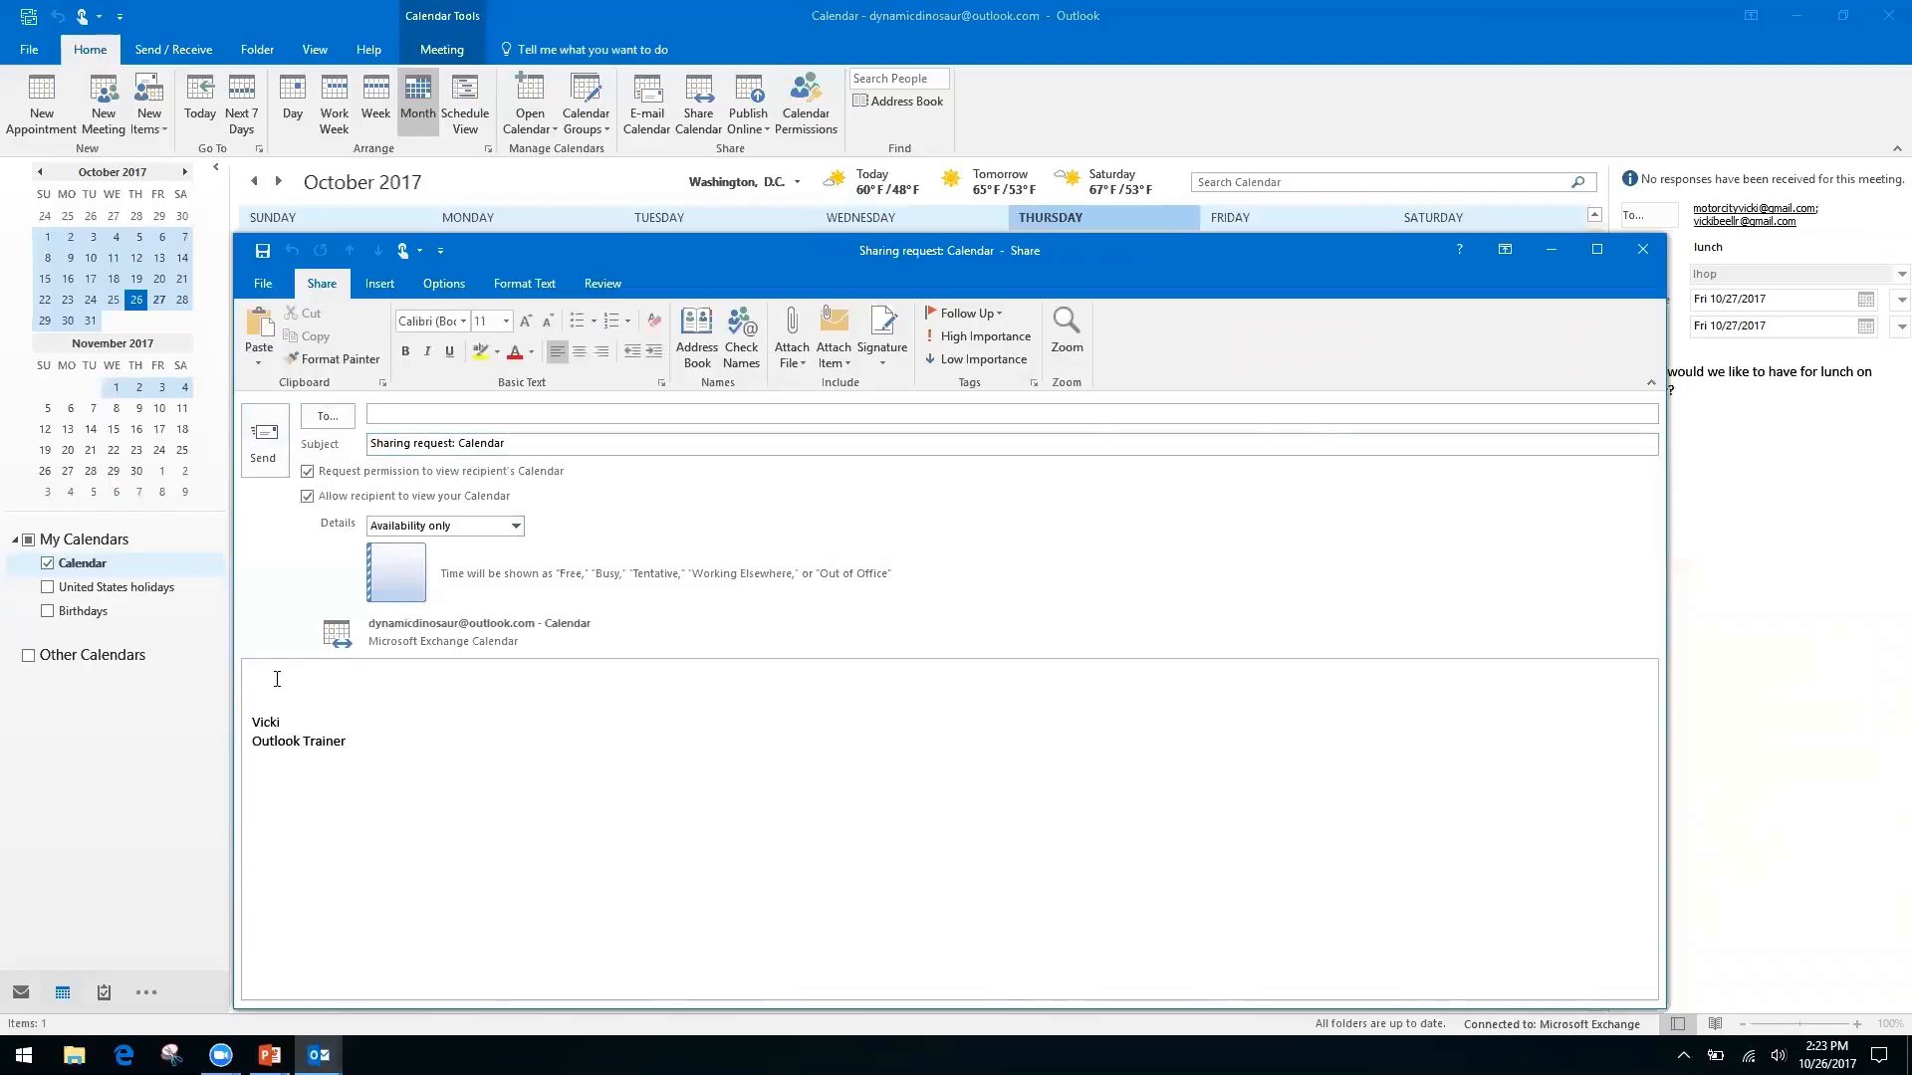
Keep the Details setting at Availability only, then close the sharing request without saving
left_click(516, 526)
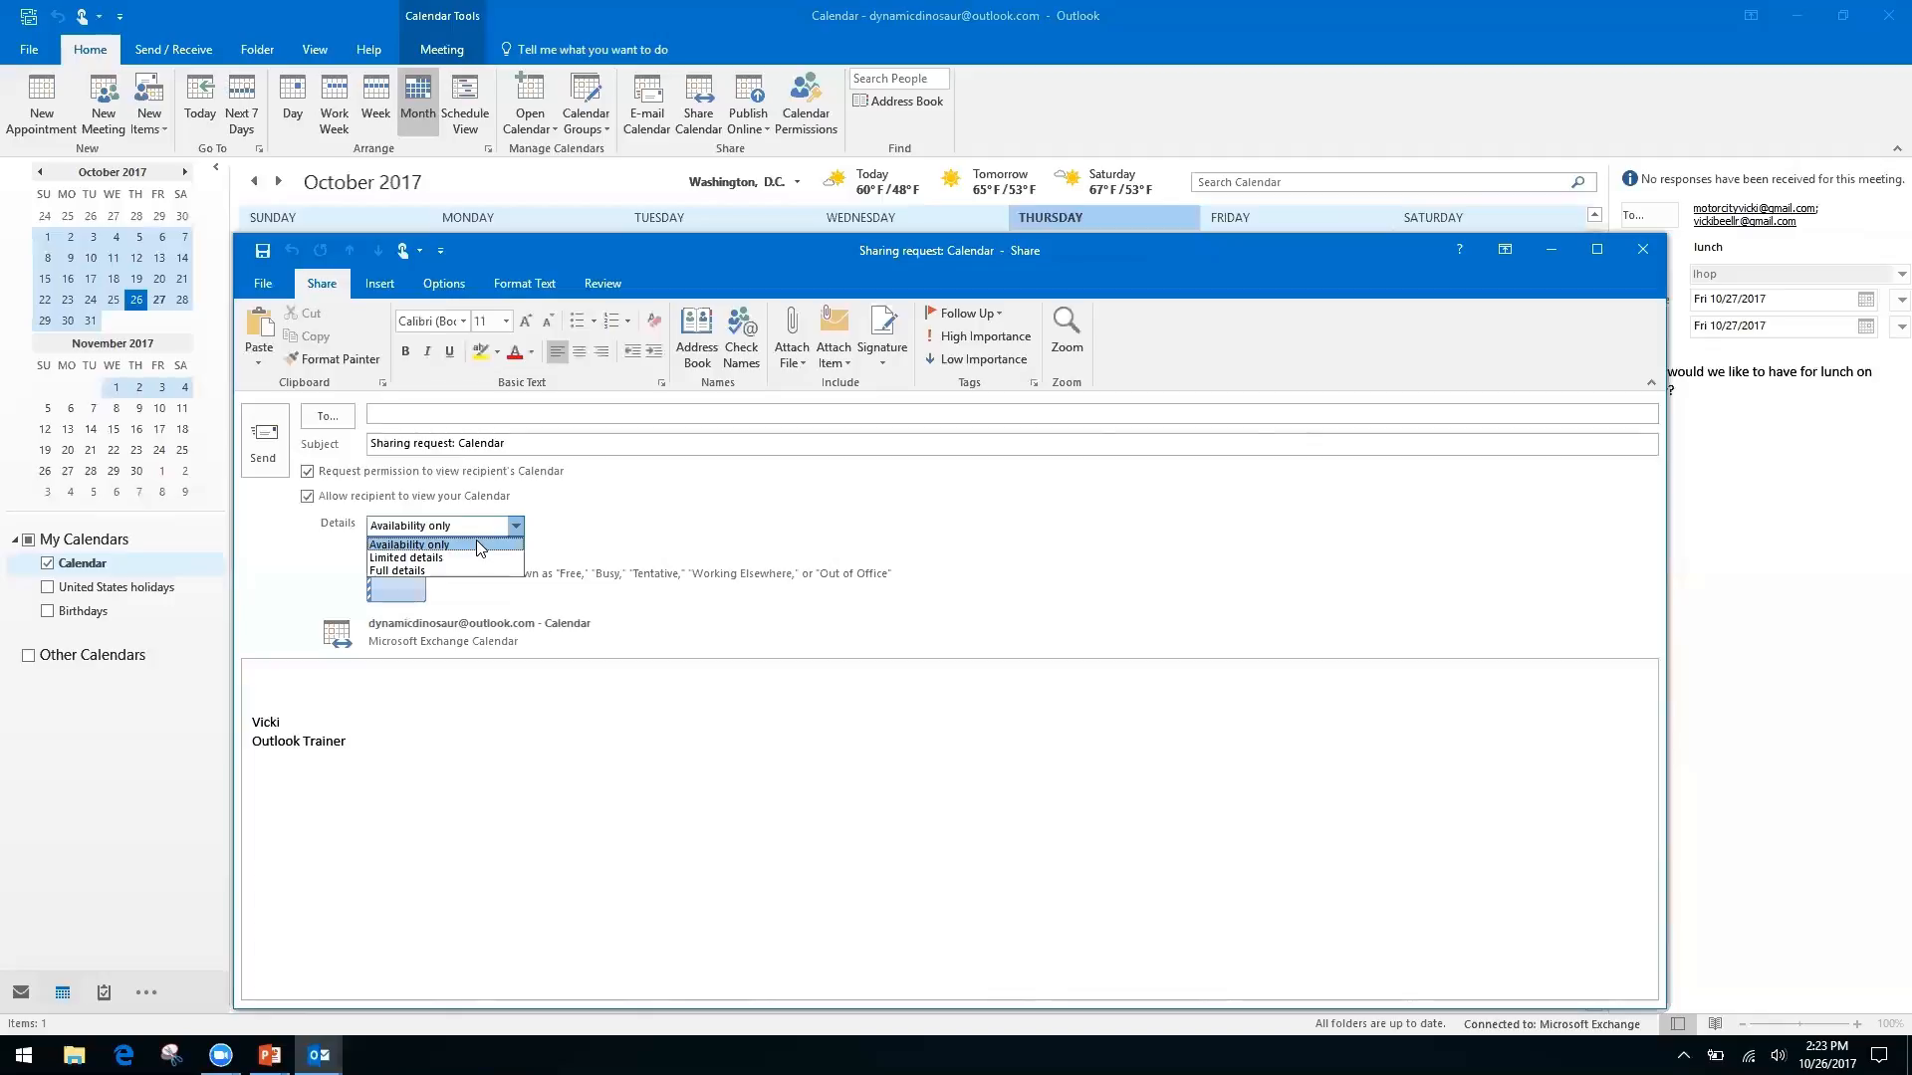
left_click(605, 511)
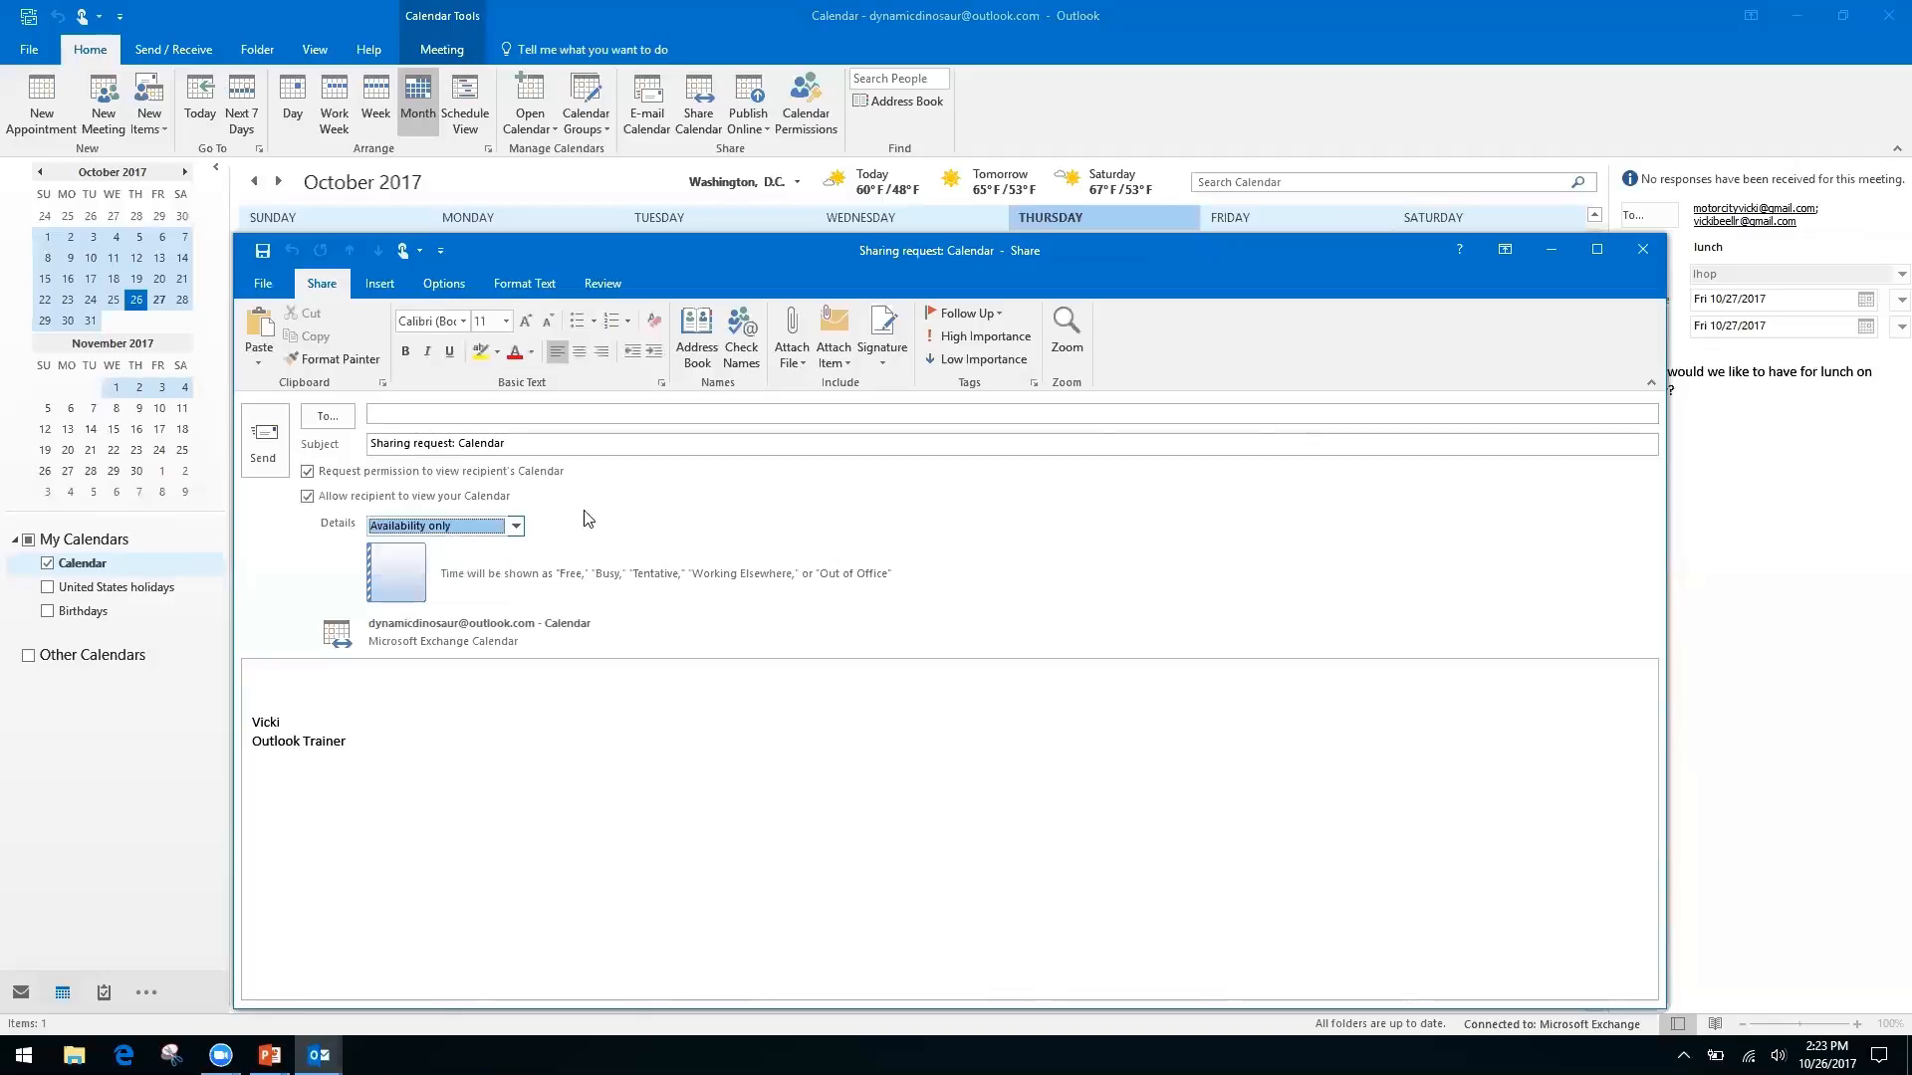
left_click(308, 471)
left_click(1642, 250)
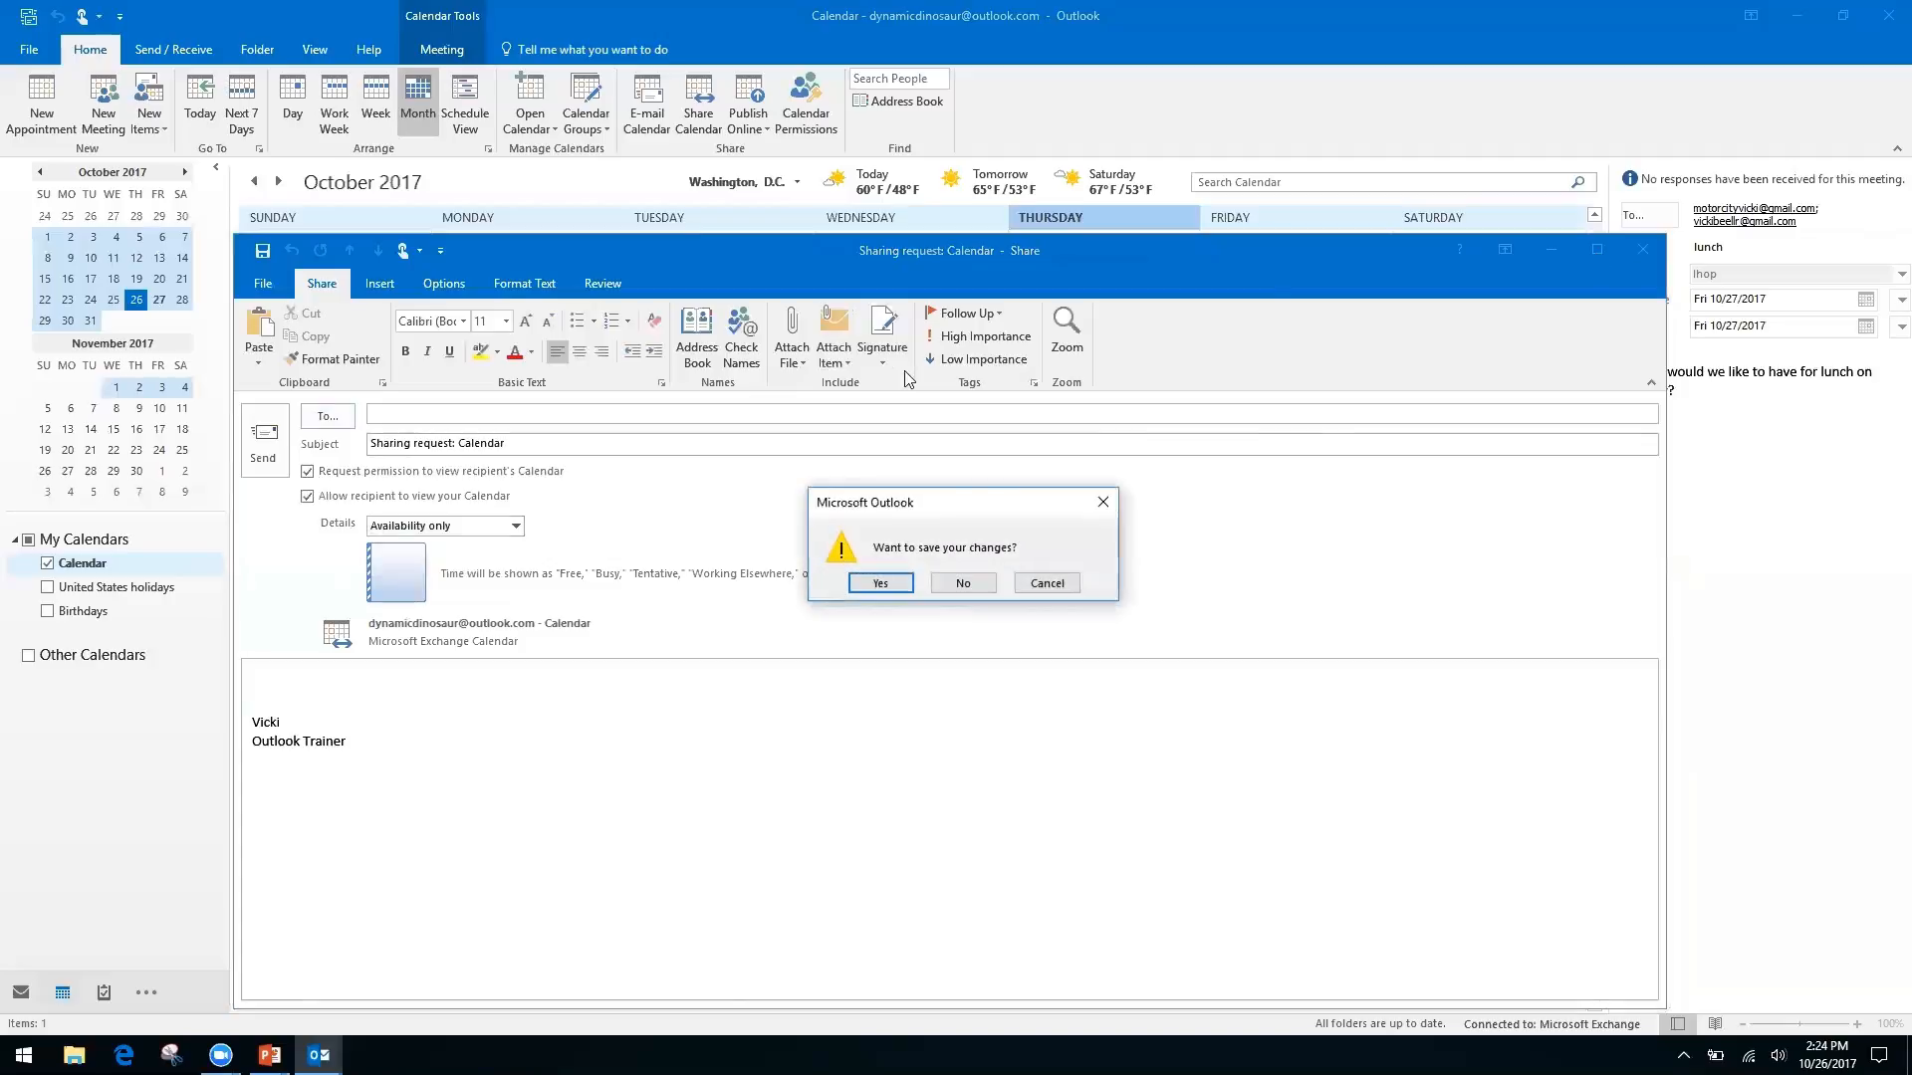
left_click(966, 585)
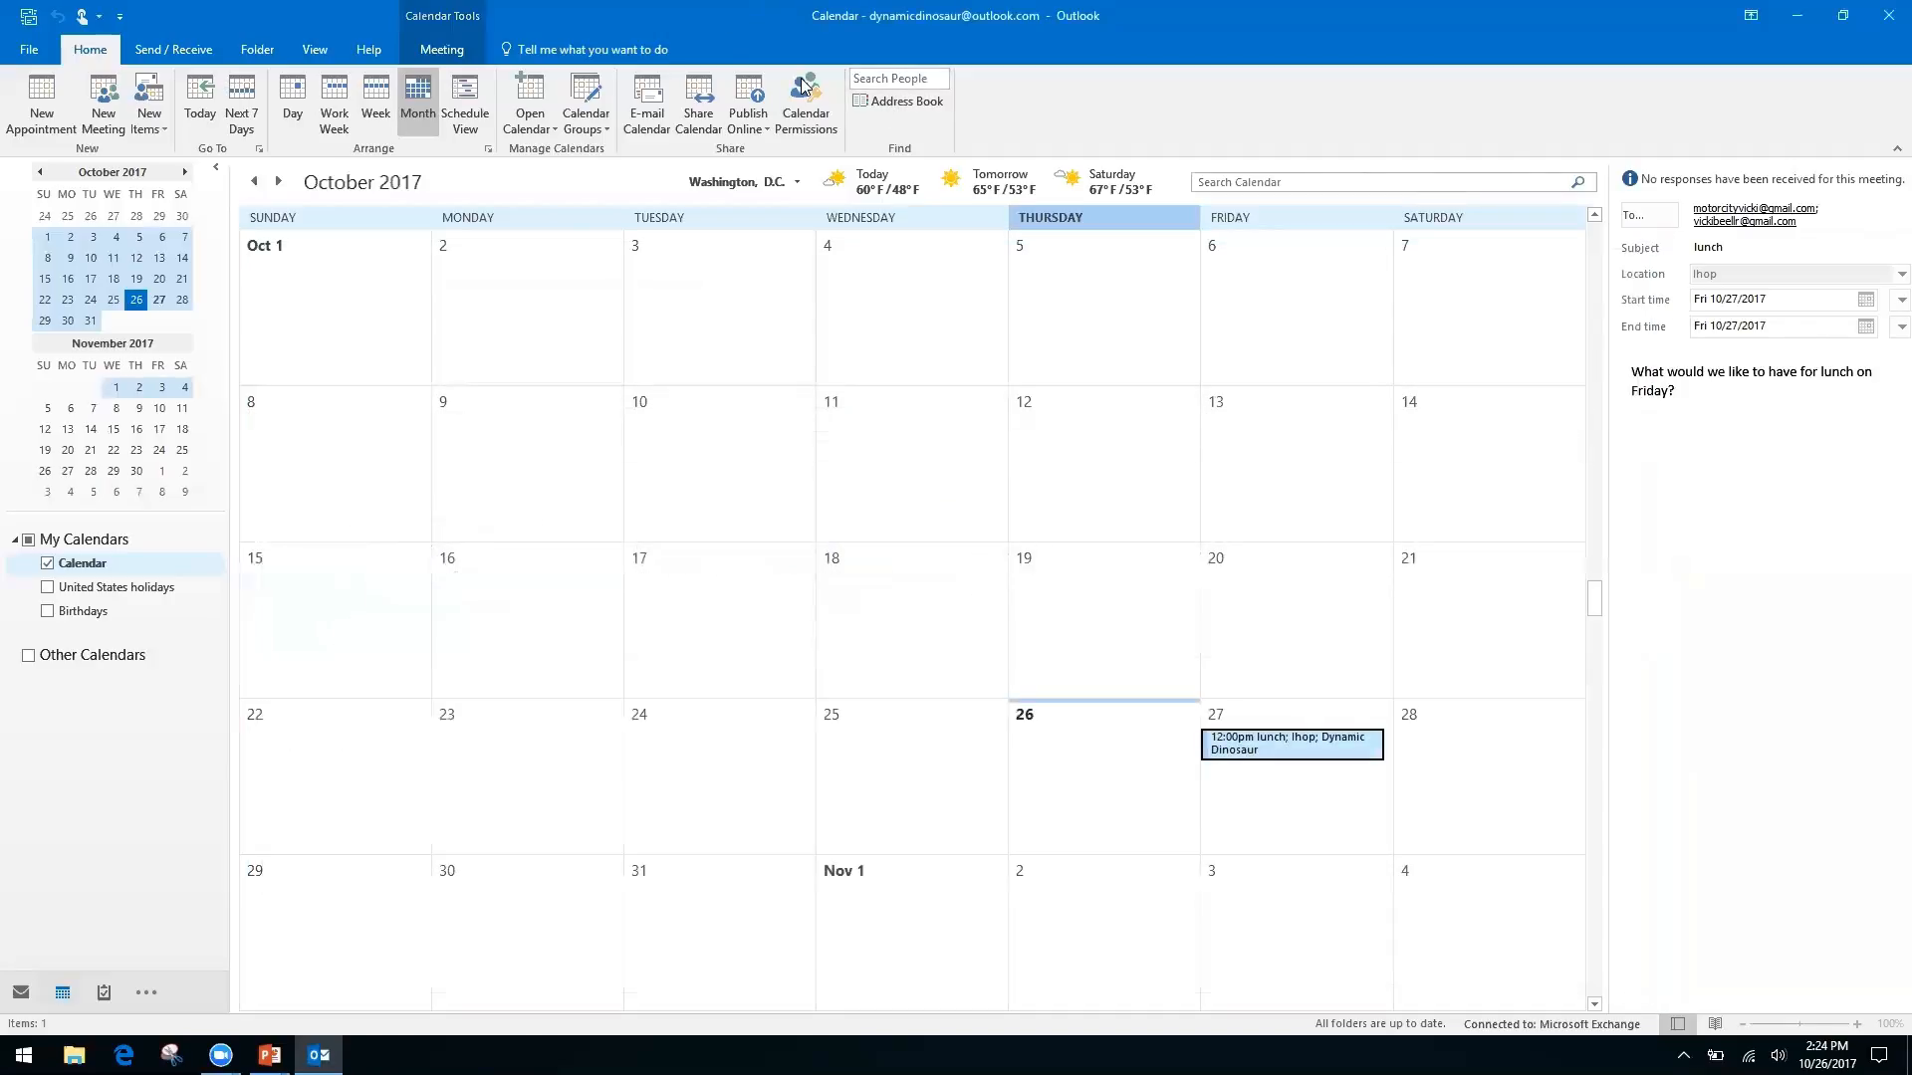
left_click(806, 90)
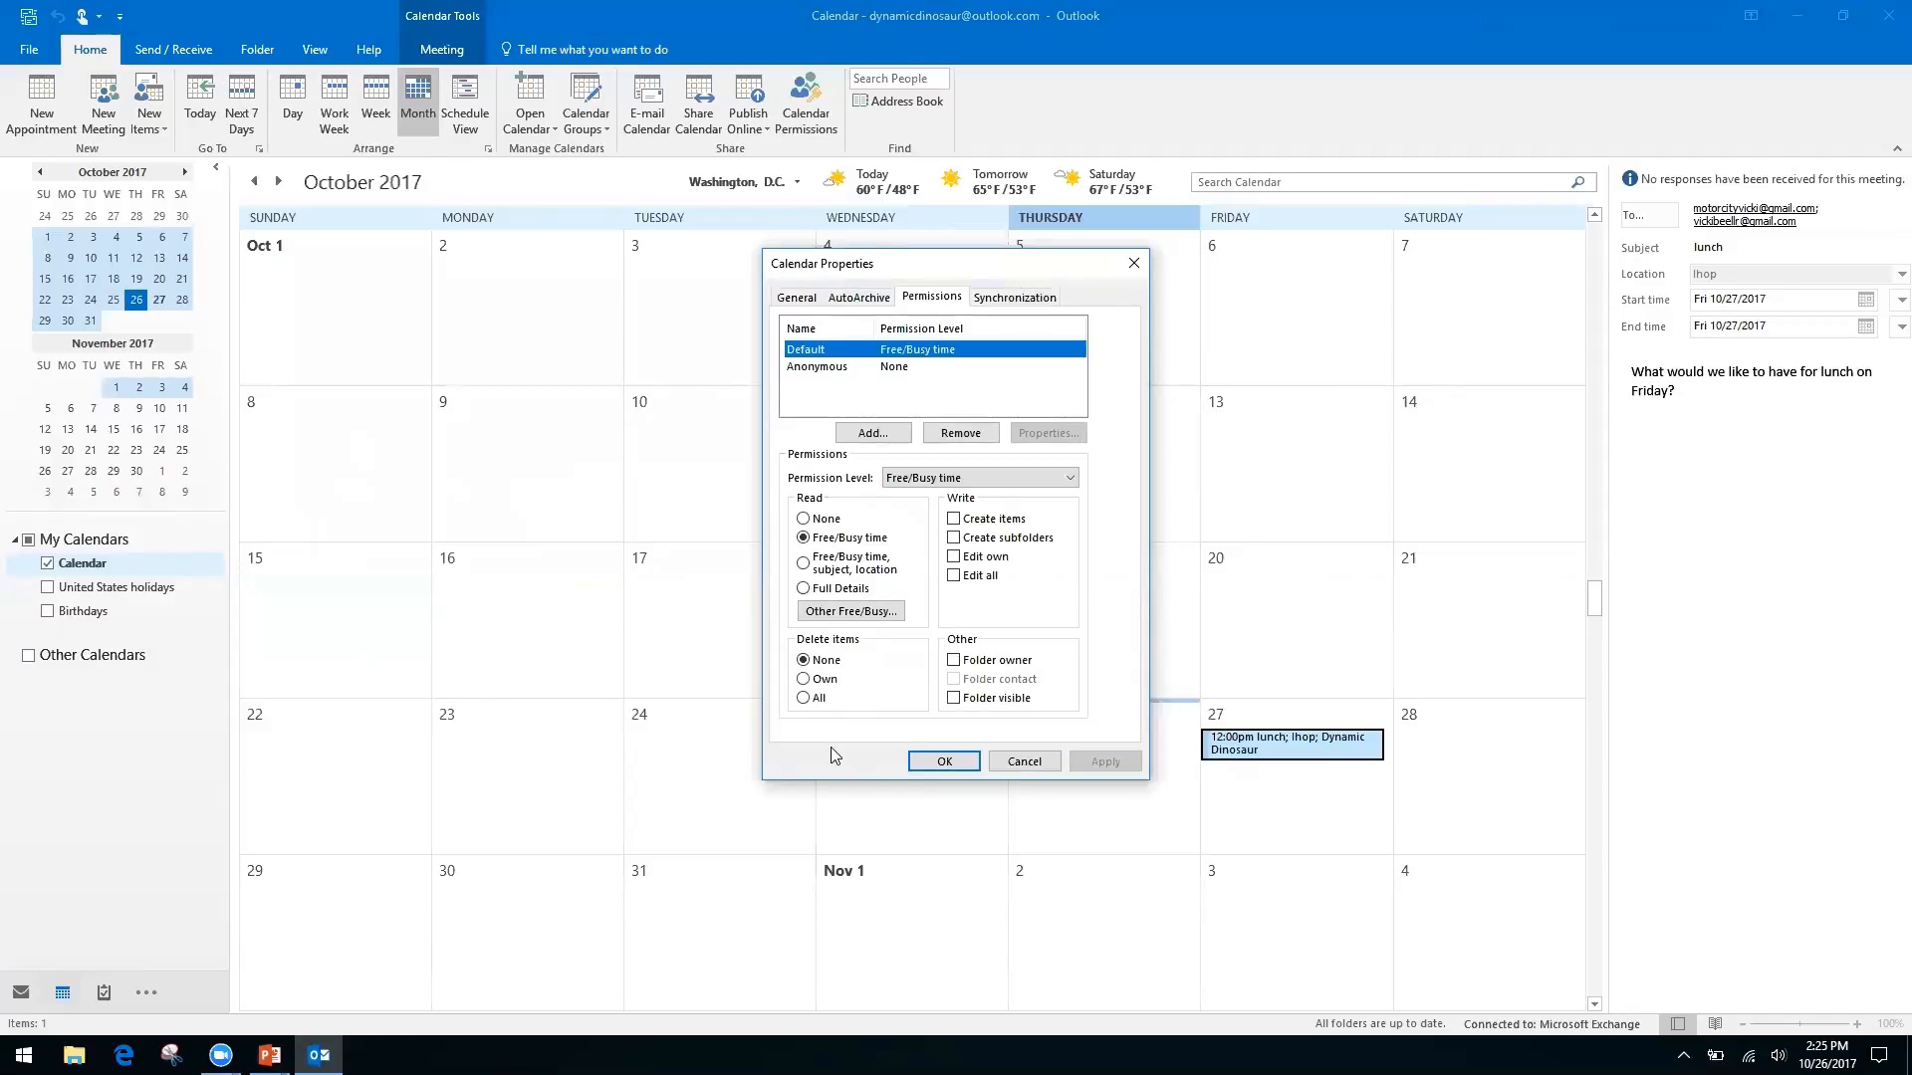
left_click(1133, 263)
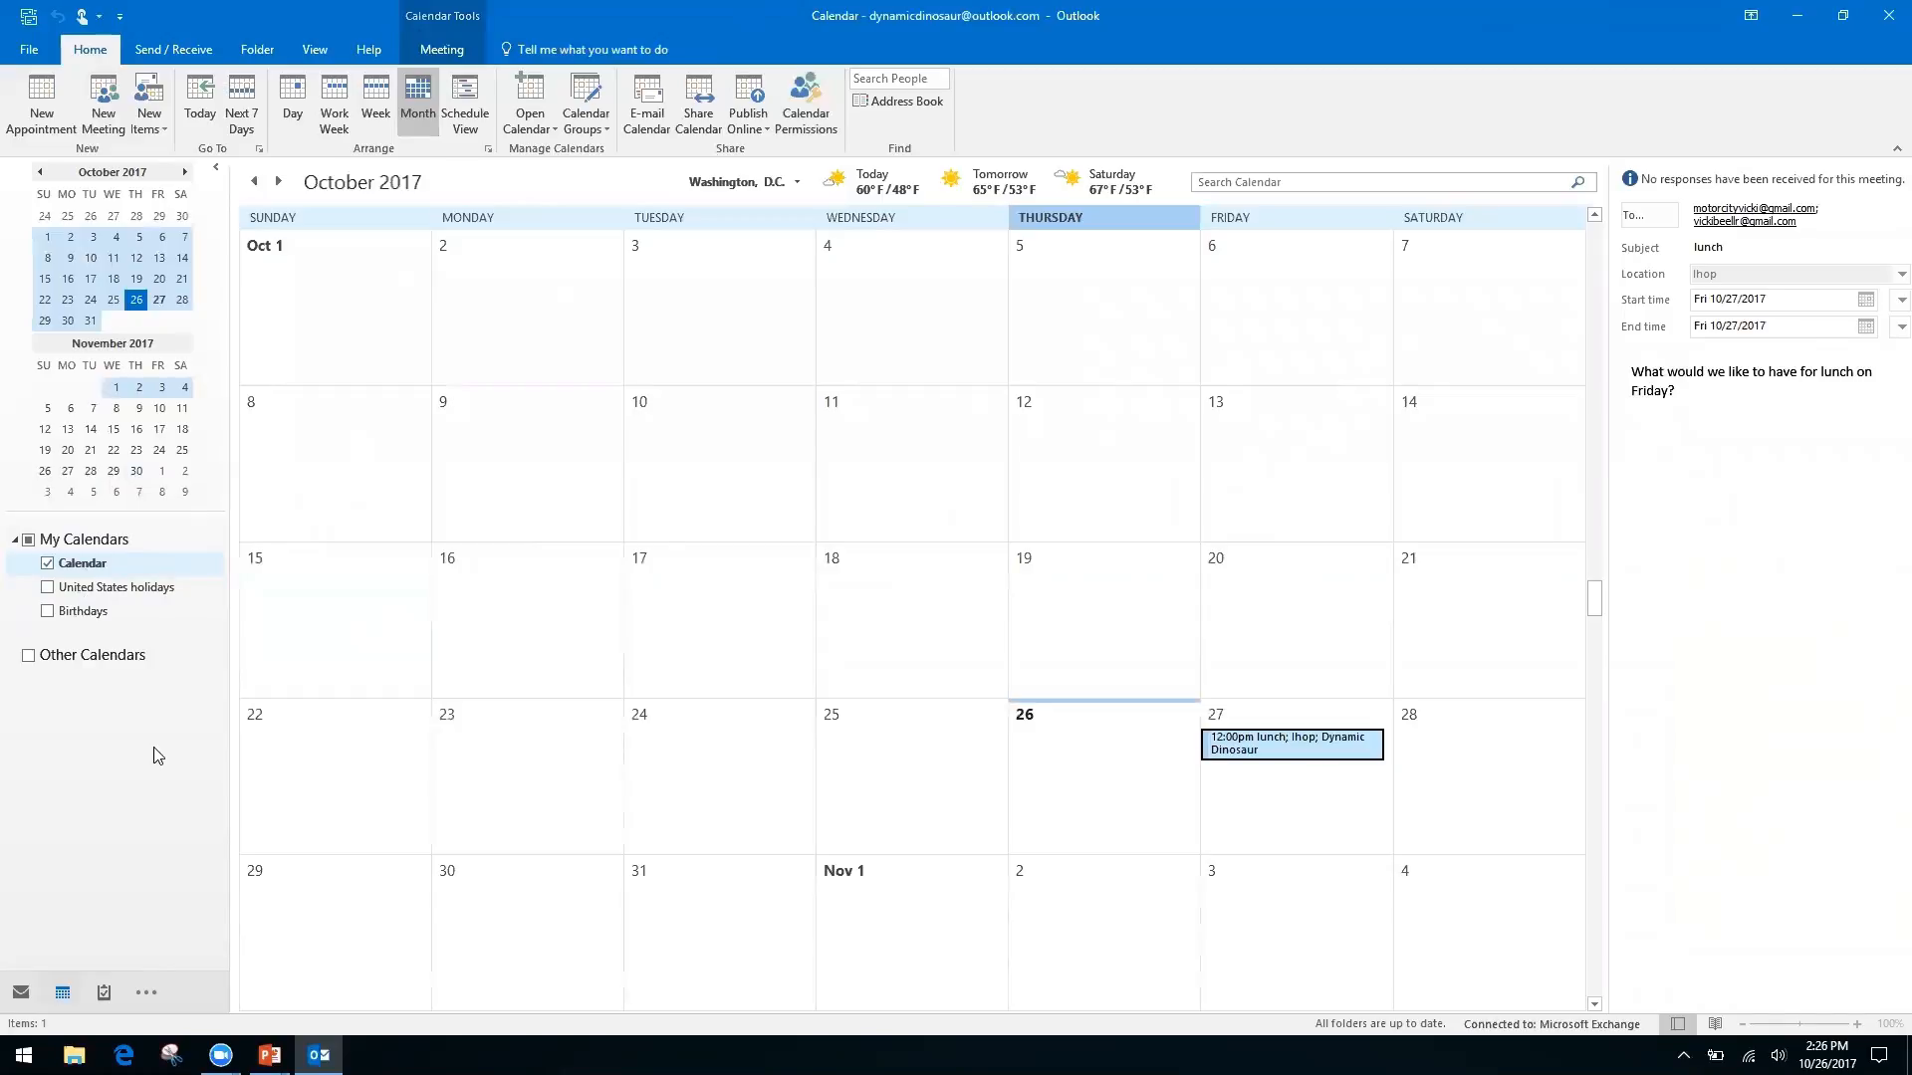
key("alt+Tab")
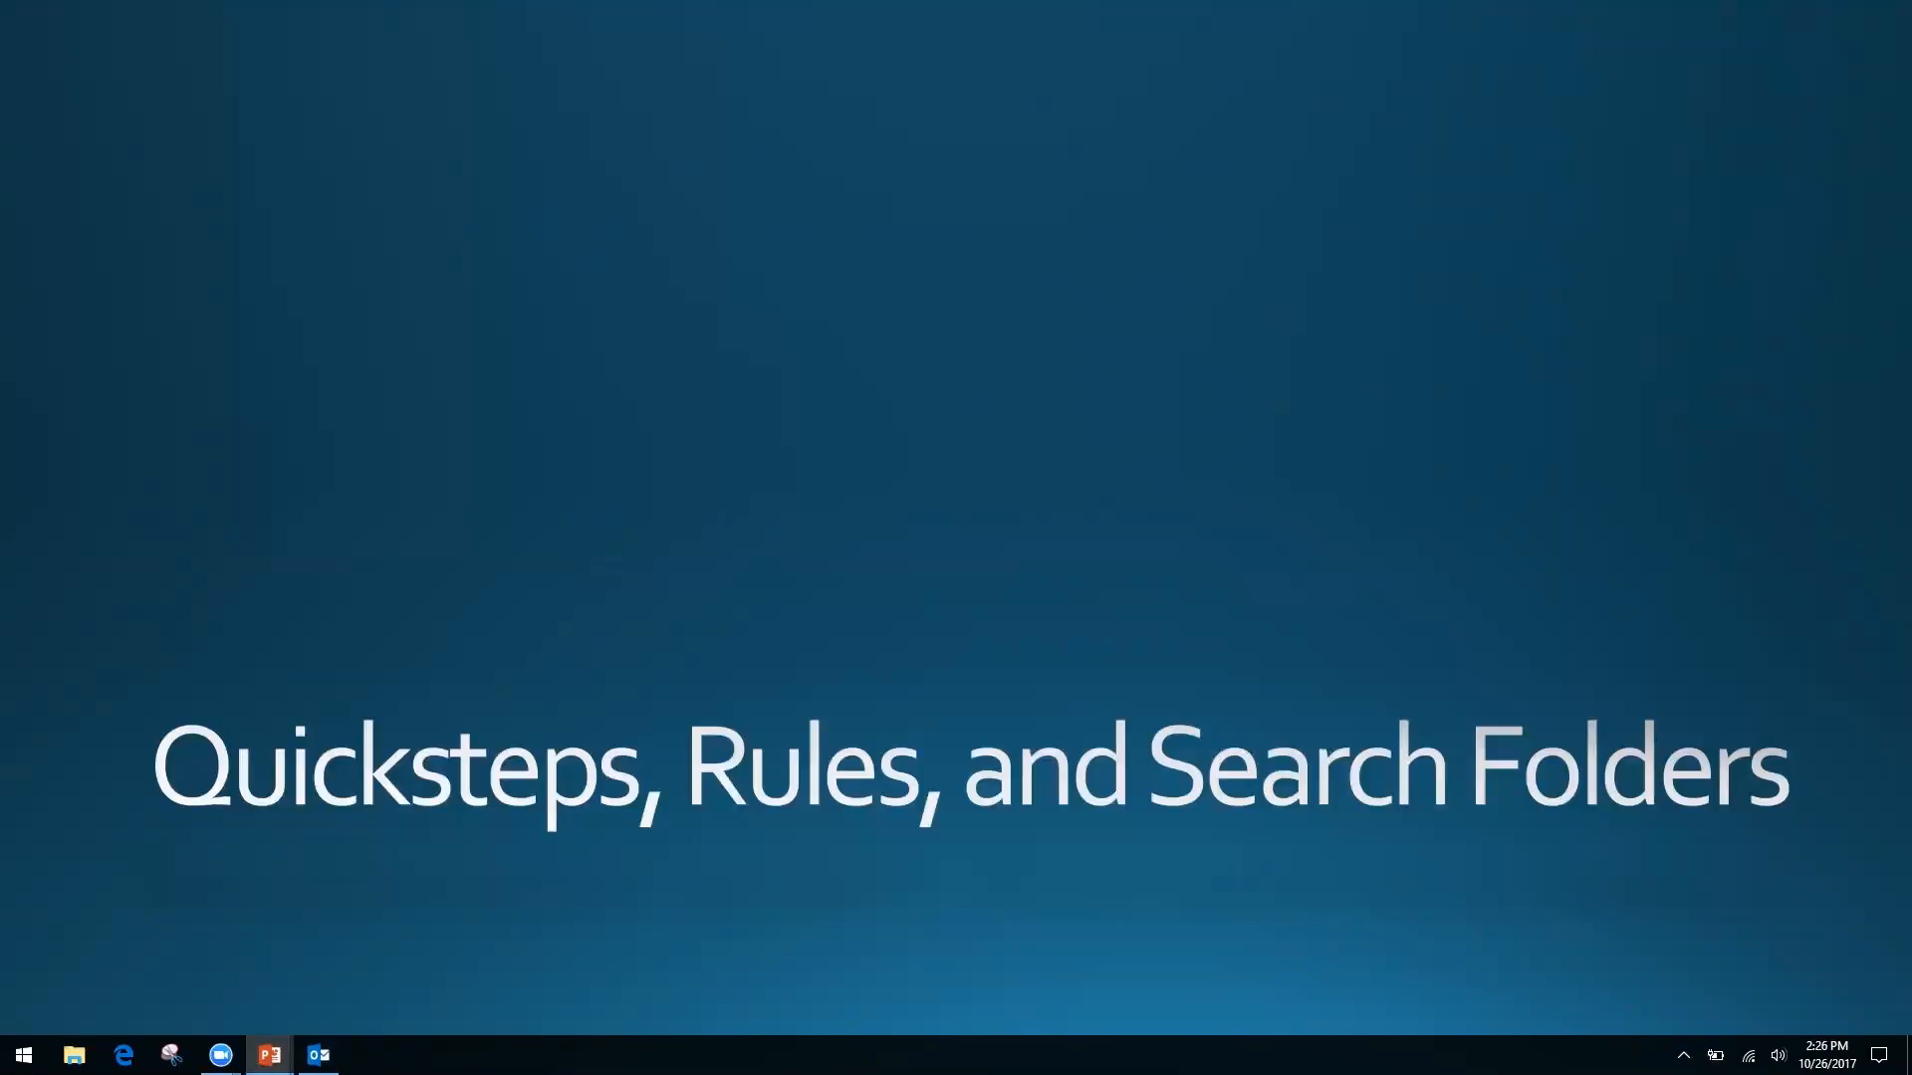
key("alt+Tab")
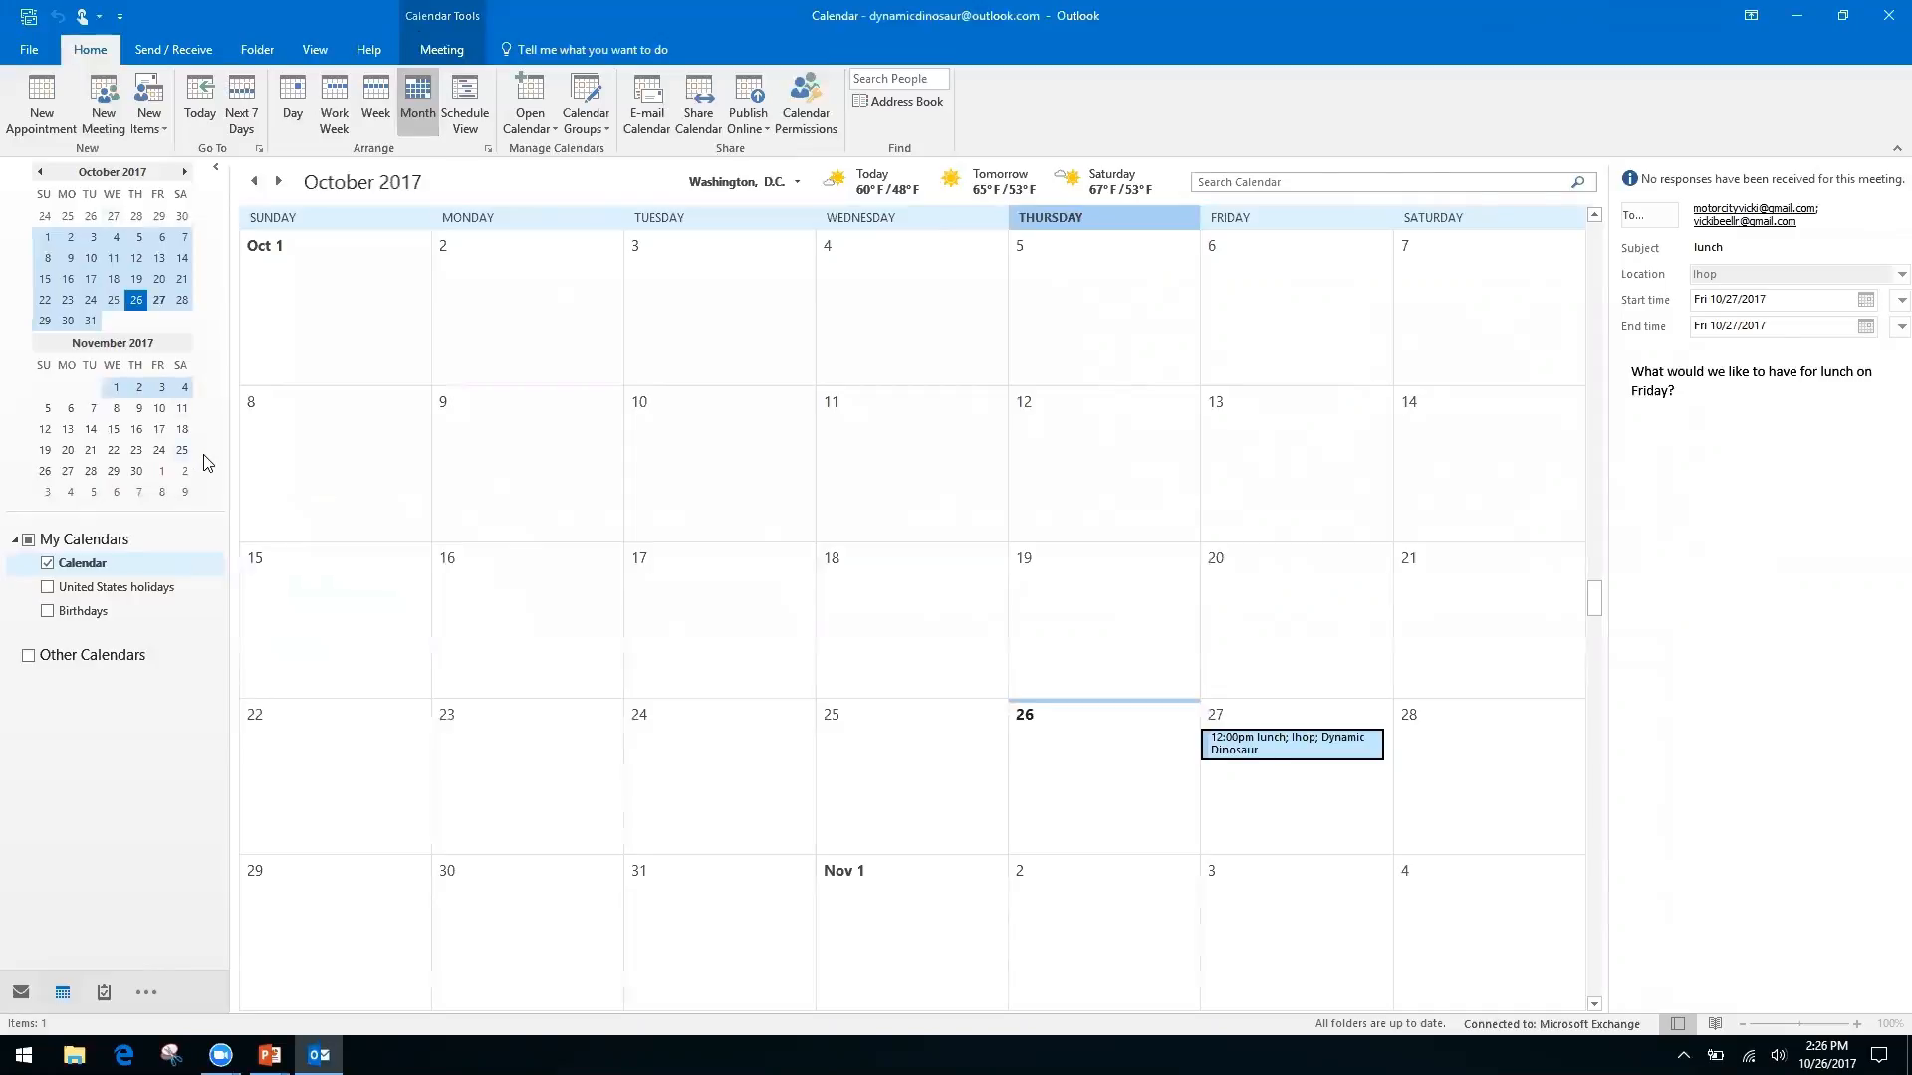
Switch from Calendar to the Inbox with Ctrl+1, showing the Friday Lunch conversation
key("ctrl+1")
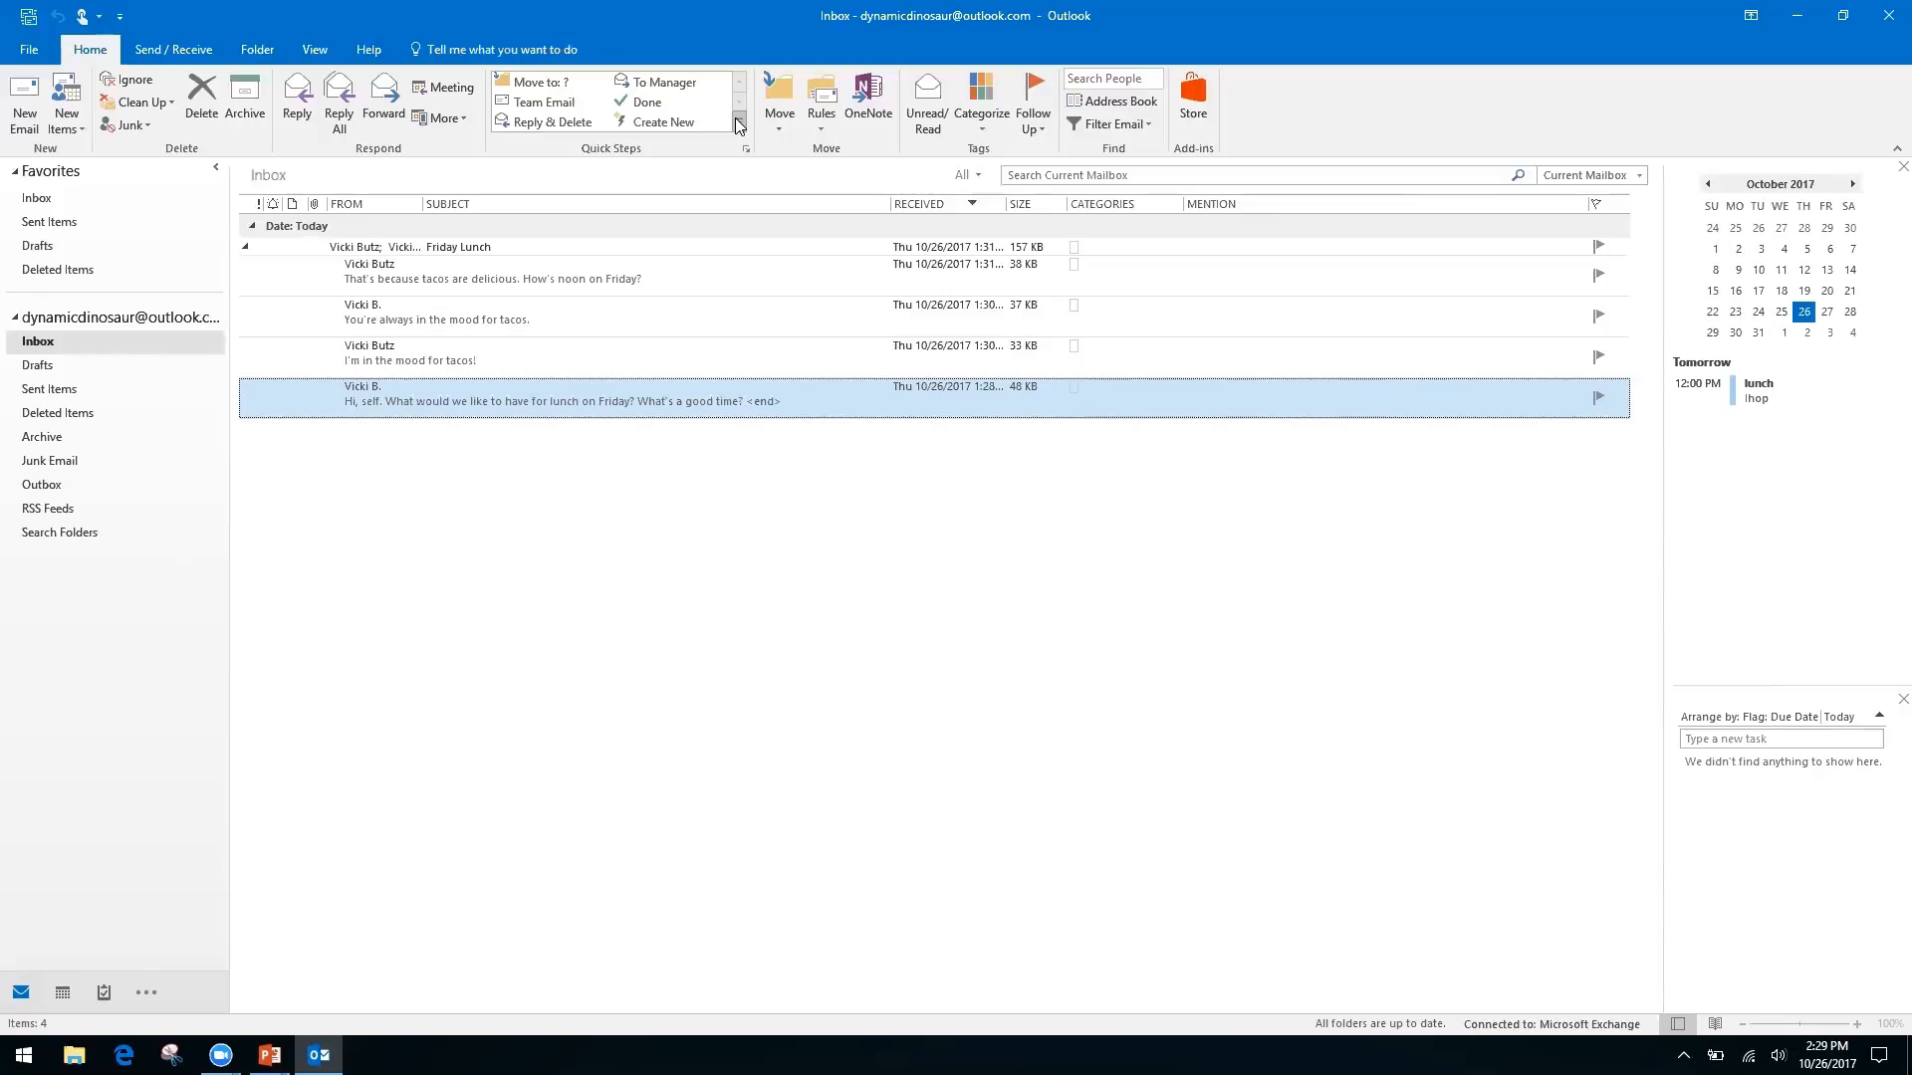
Expand the Quick Steps gallery and start a new custom quick step
left_click(739, 121)
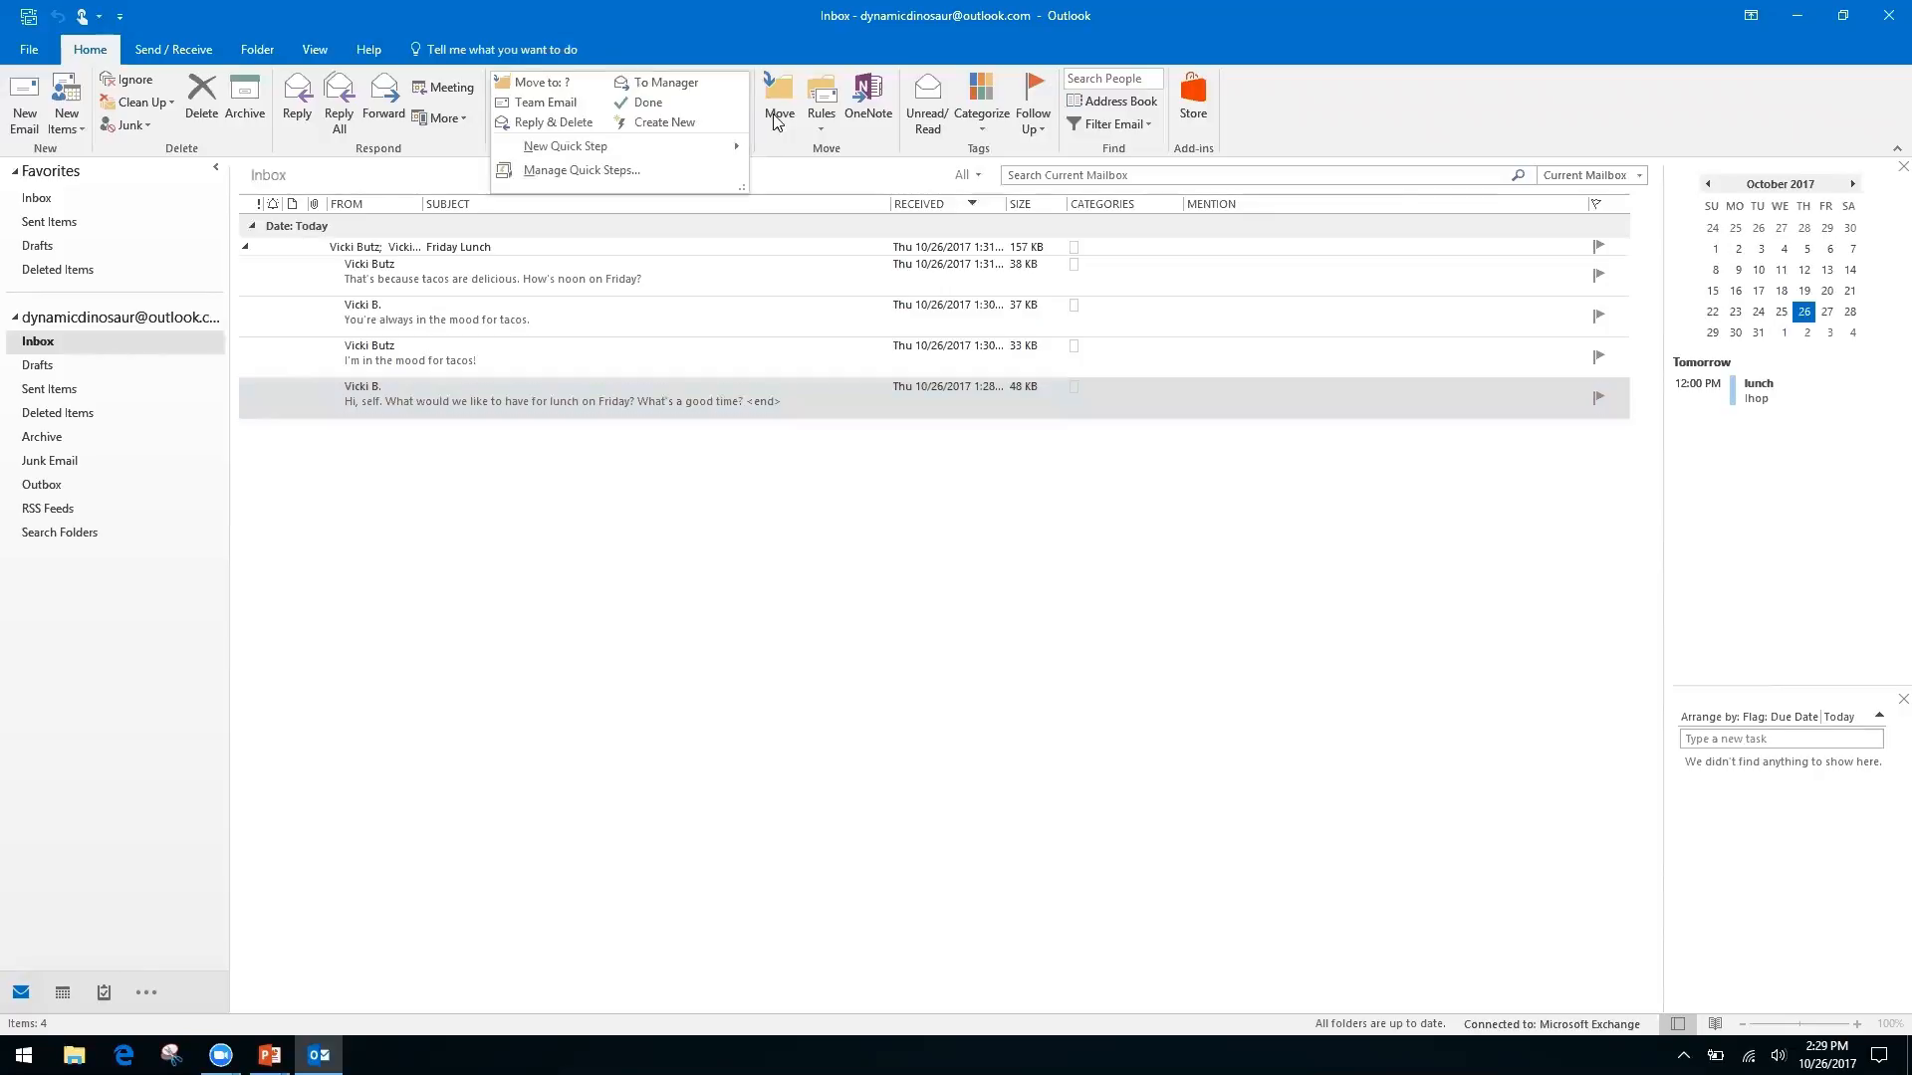
left_click(773, 124)
left_click(706, 34)
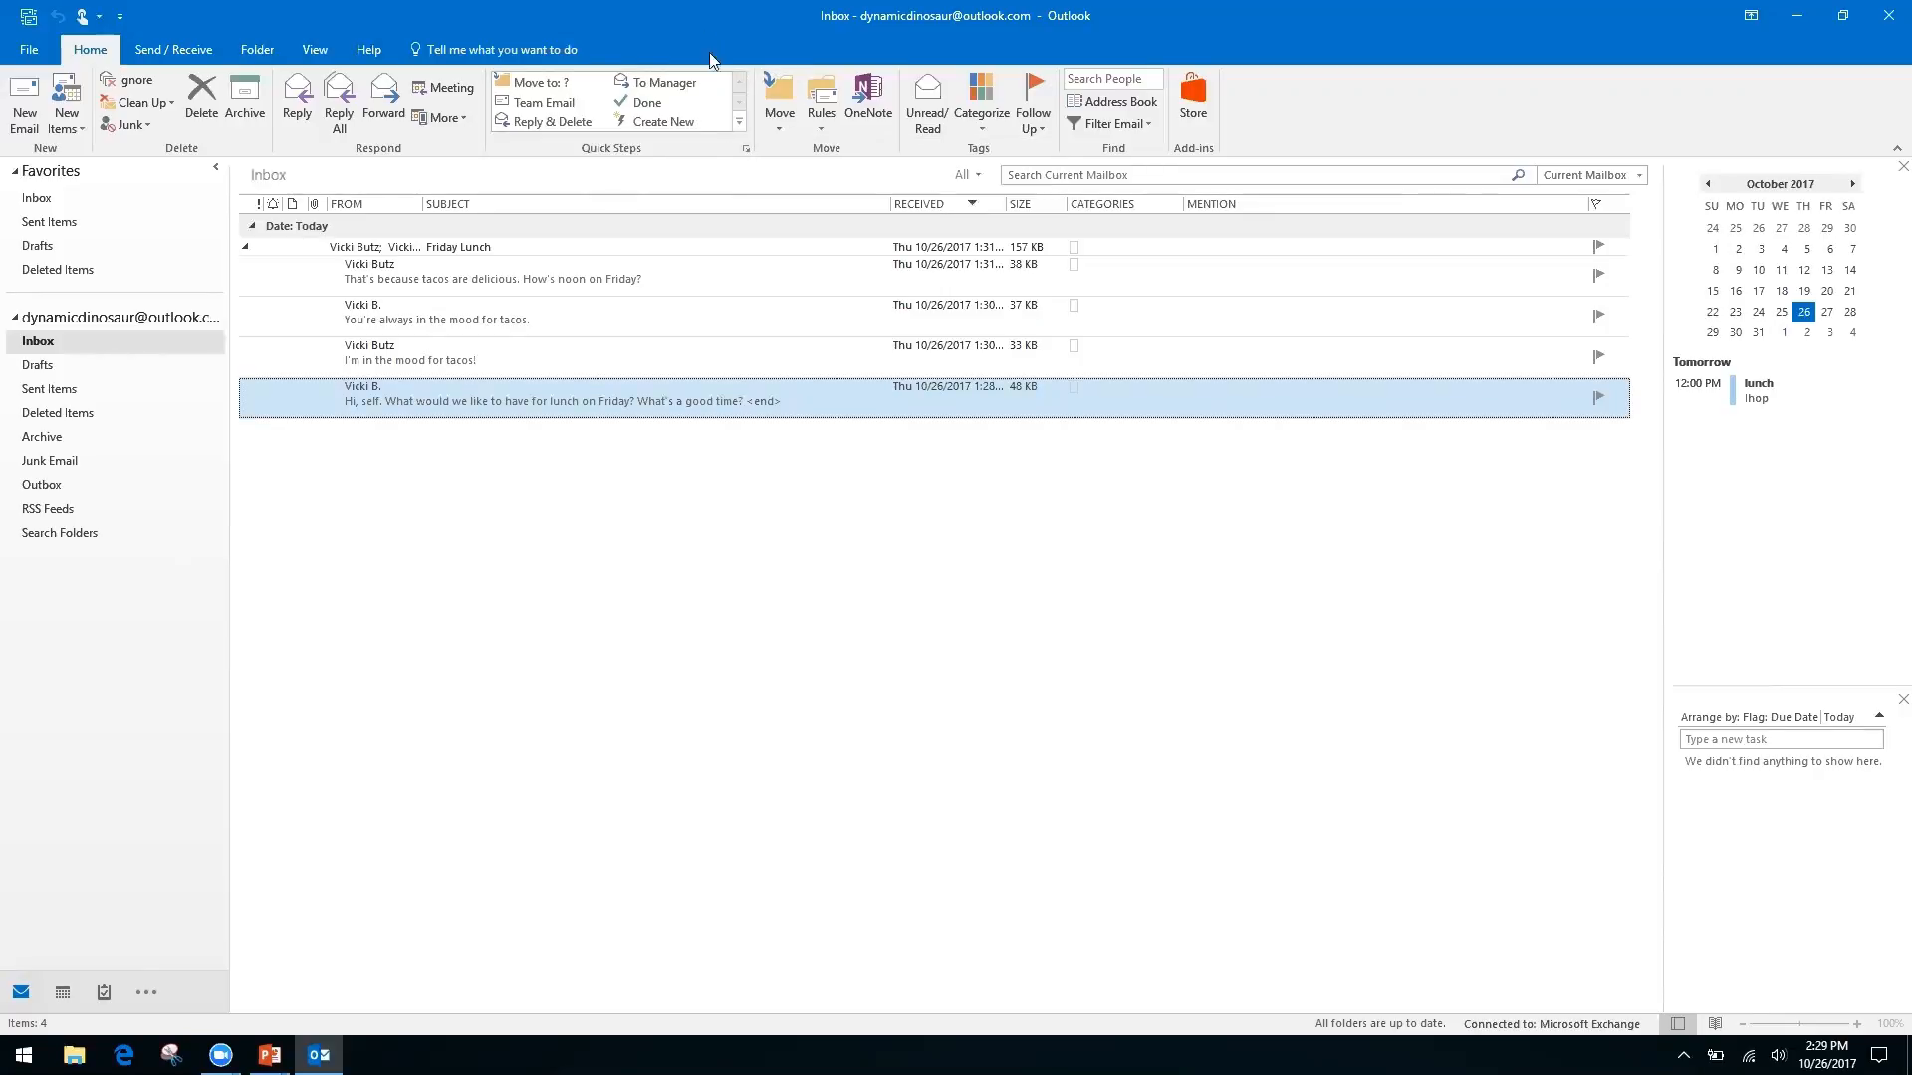
left_click(739, 124)
mouse_move(558, 156)
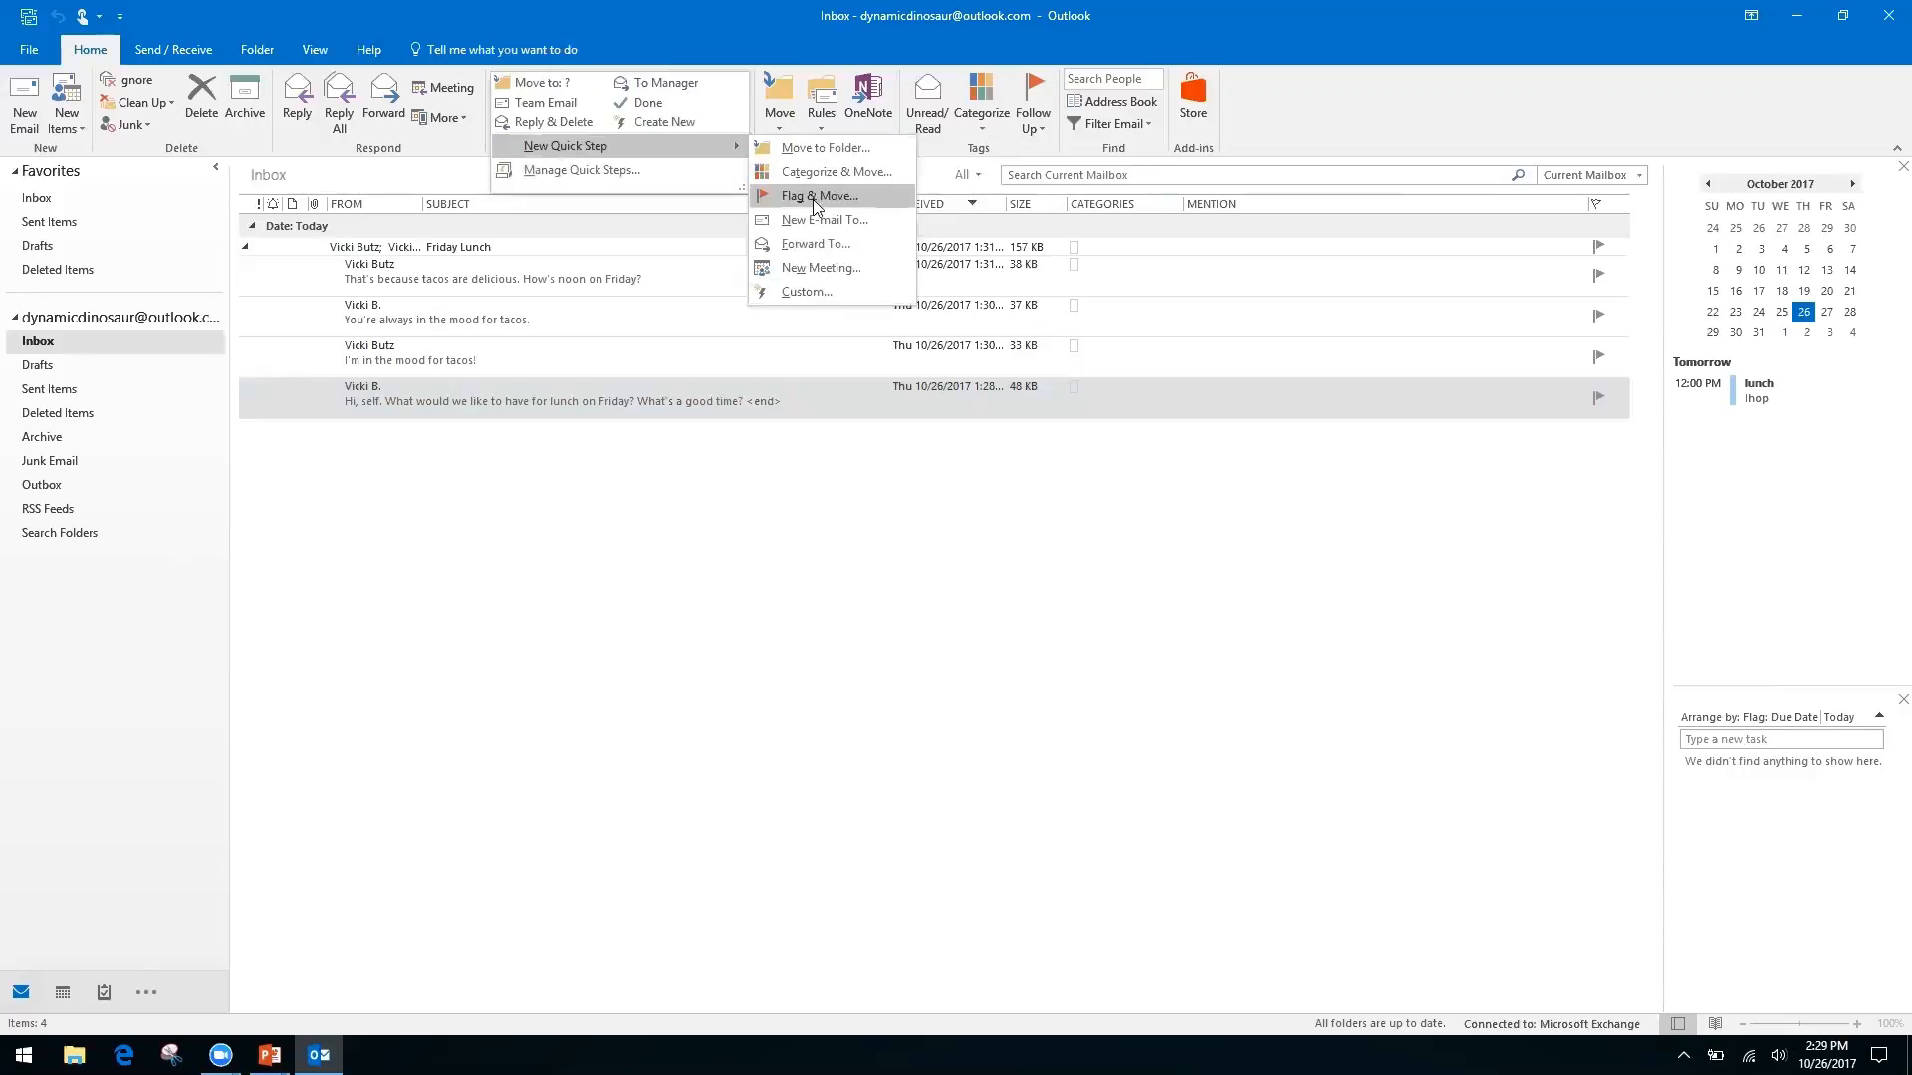
left_click(803, 286)
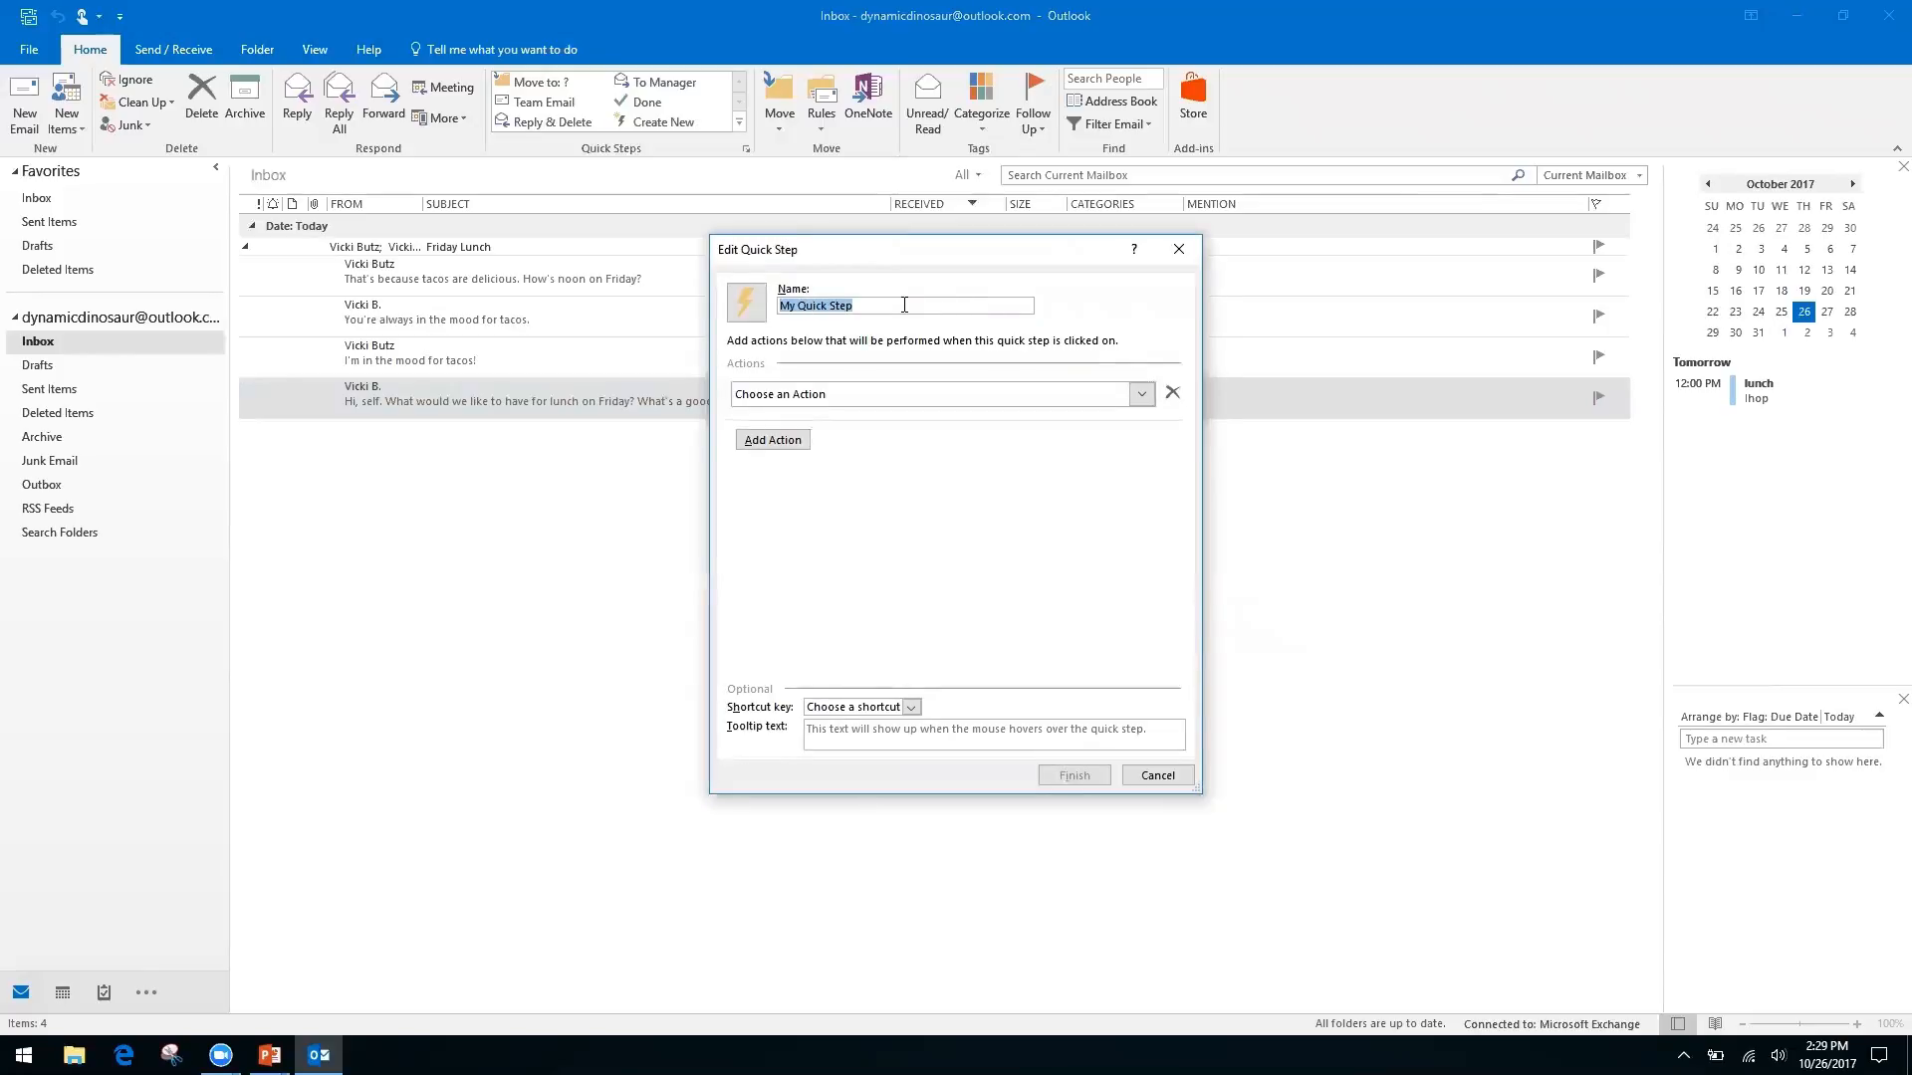
Name the quick step 'Request' and set its action to Reply with options shown
type("Request")
left_click(1142, 396)
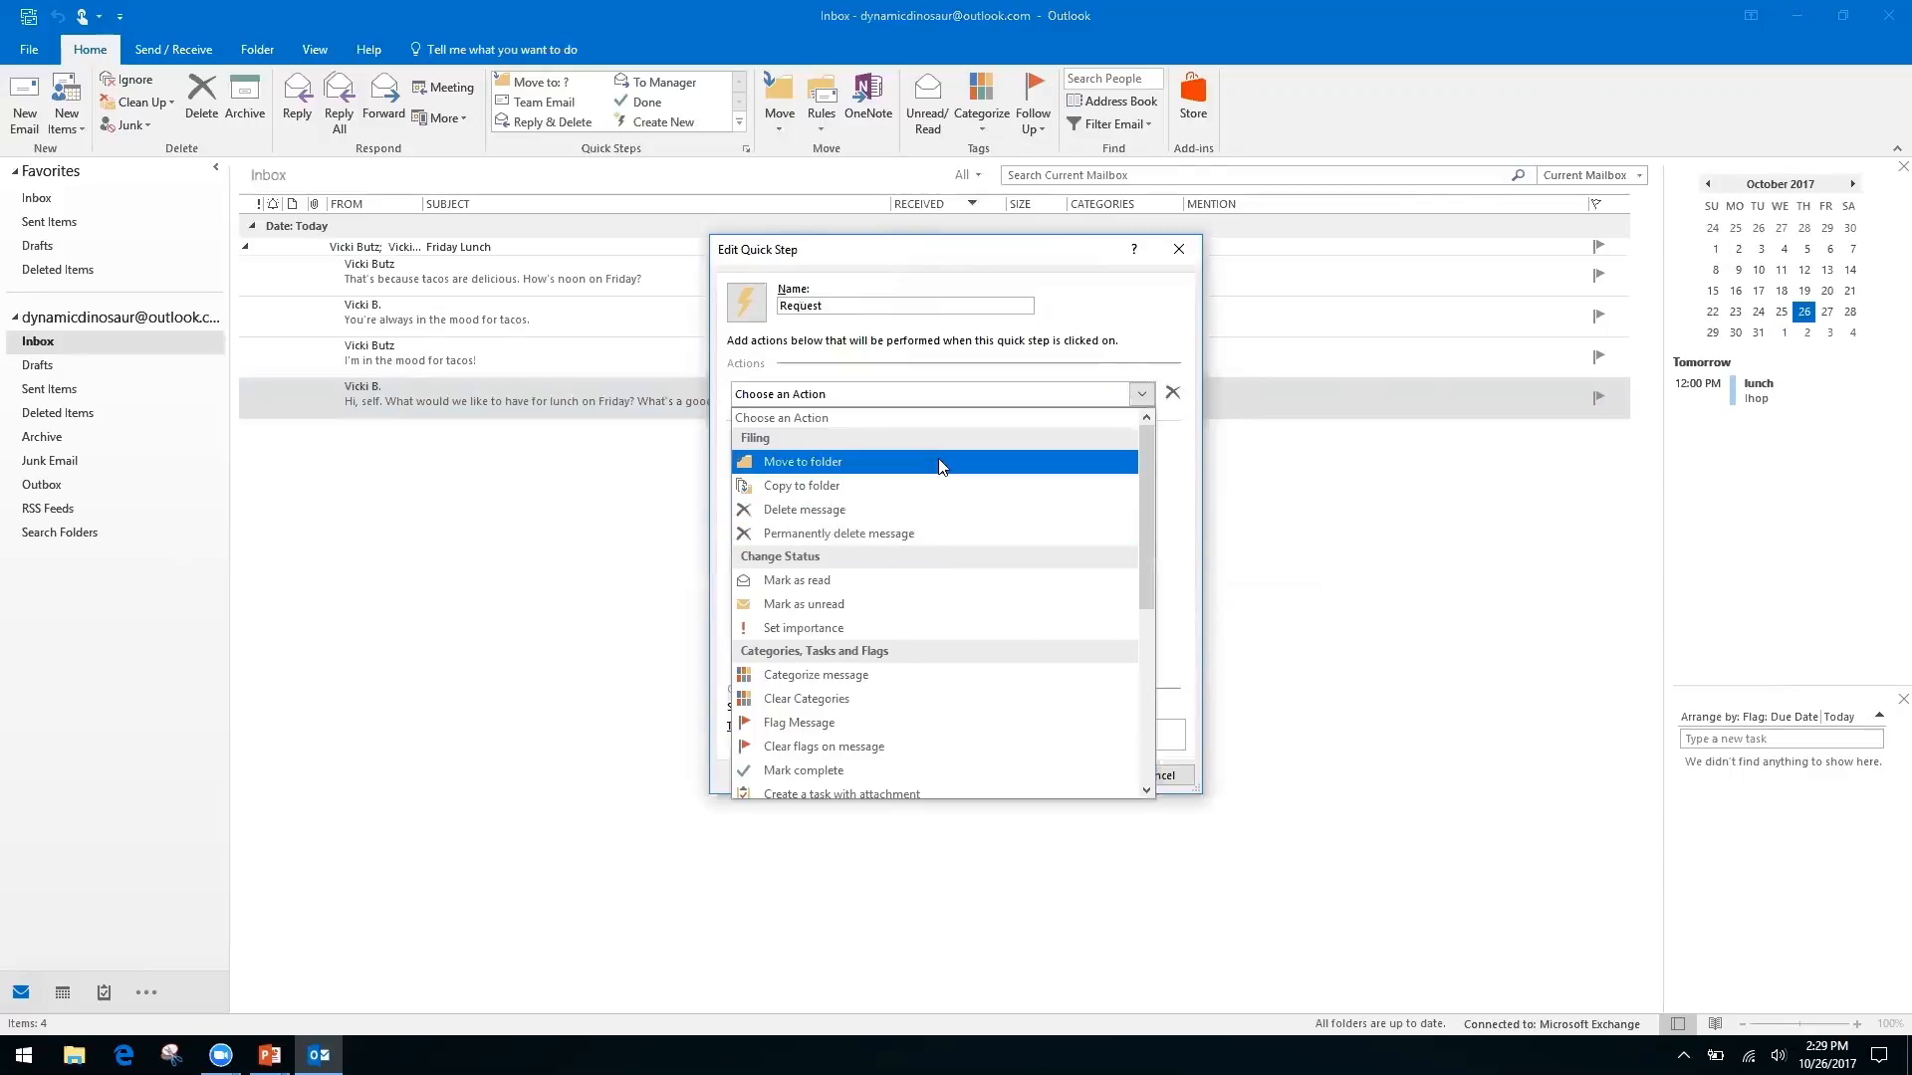
left_click_drag(1143, 488, 1141, 680)
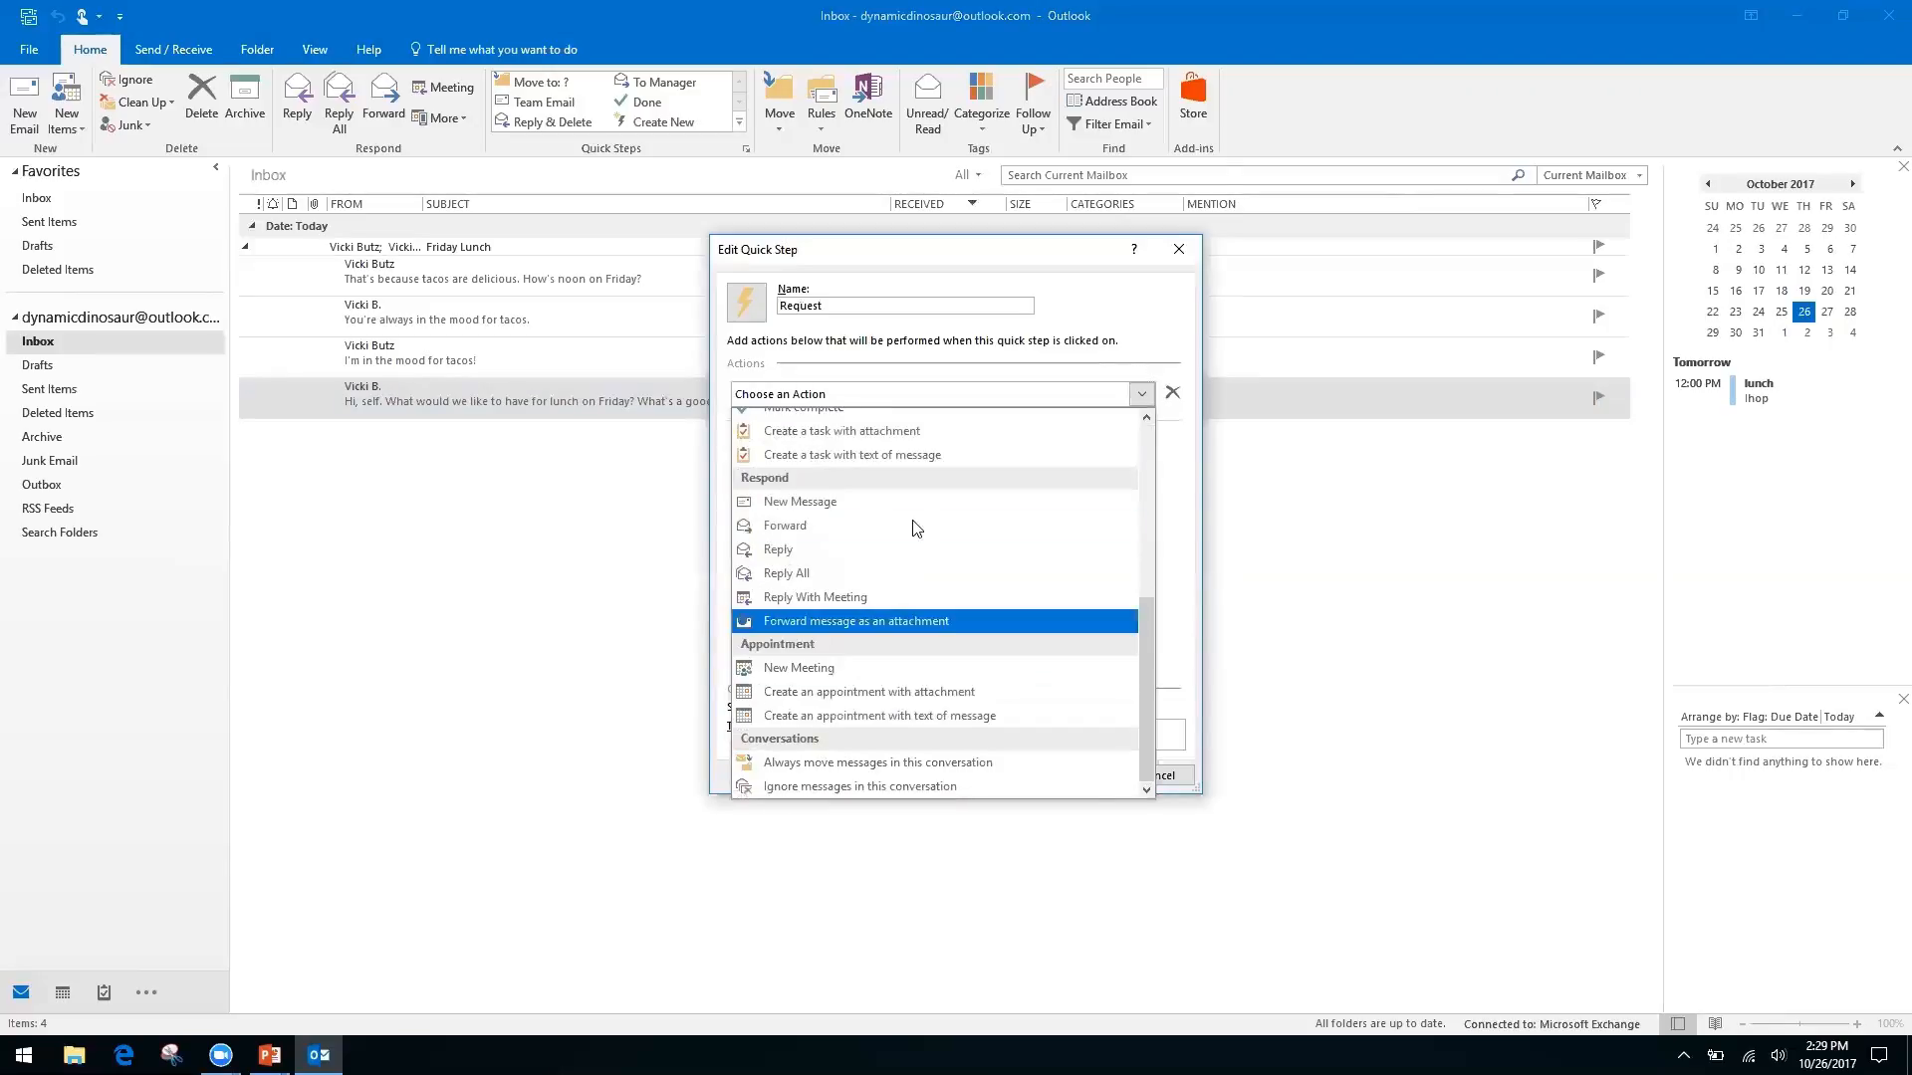
left_click(782, 550)
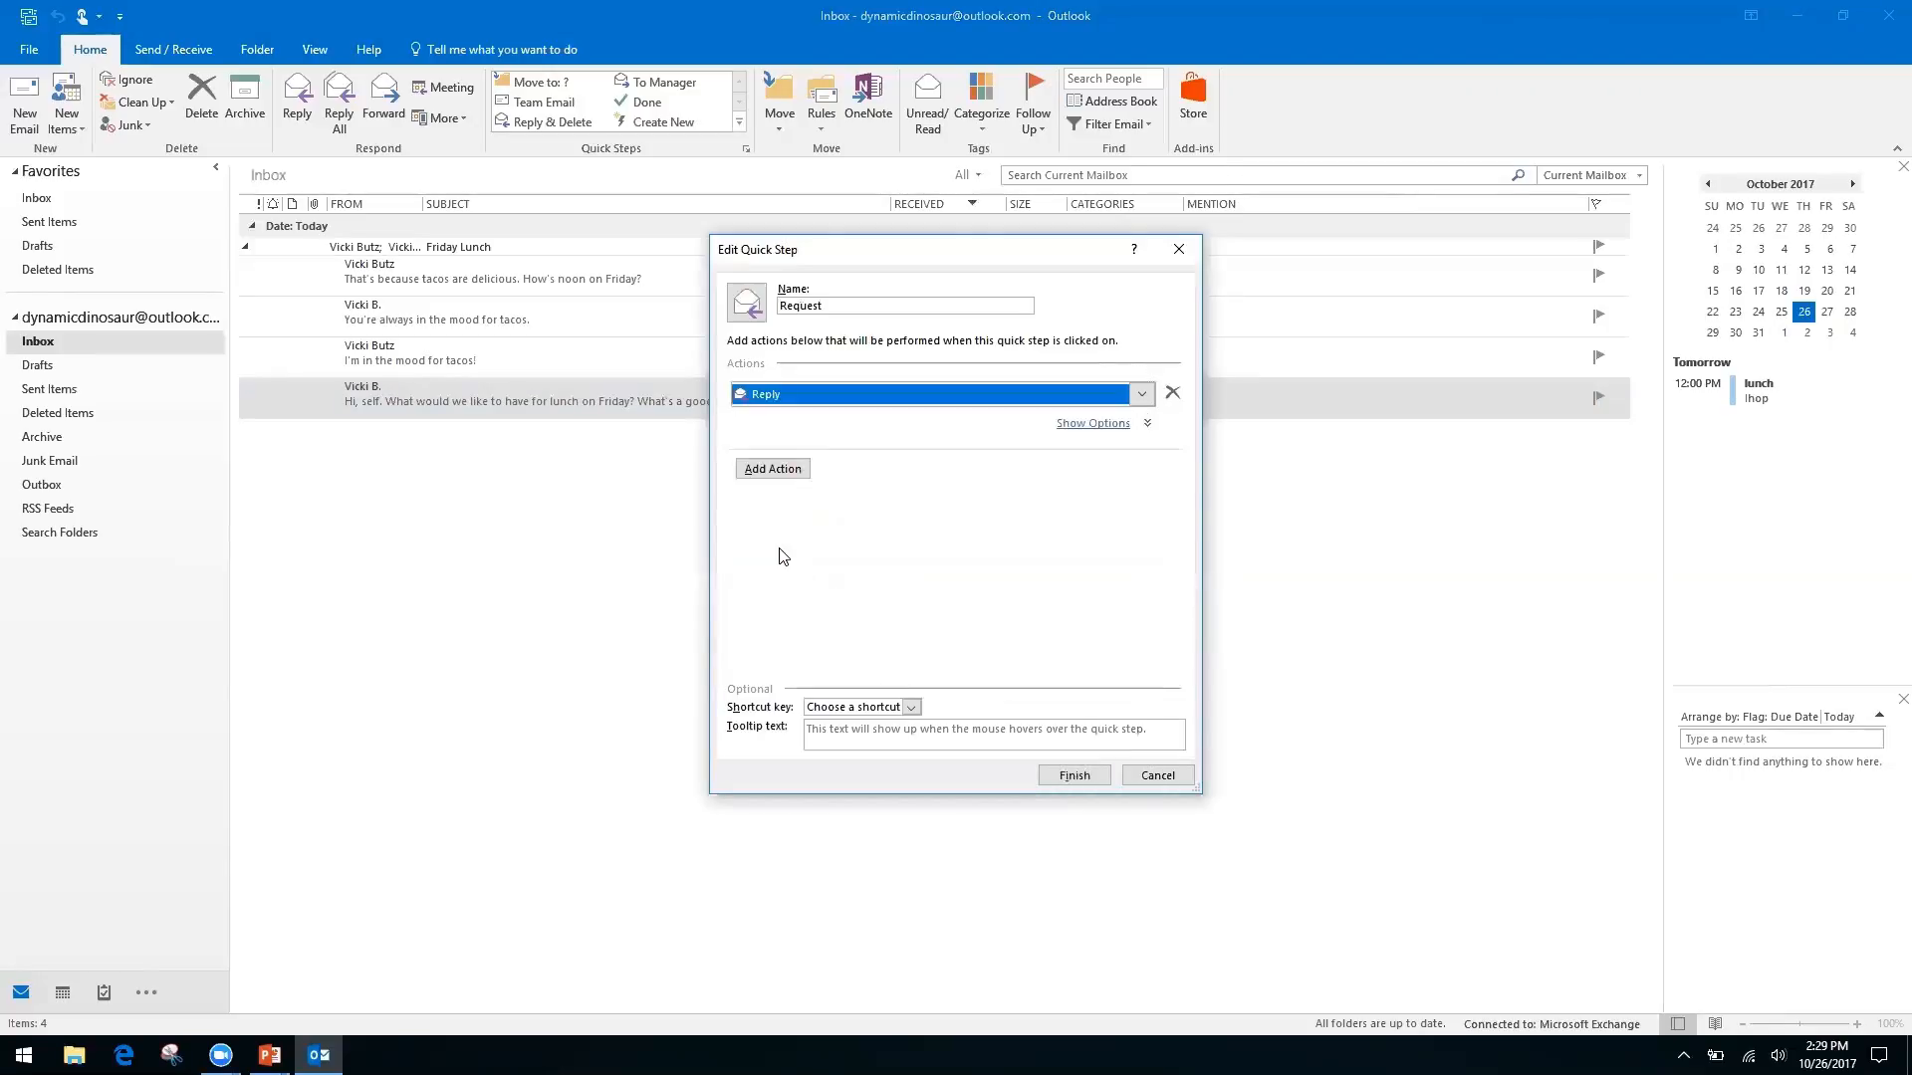
left_click(774, 476)
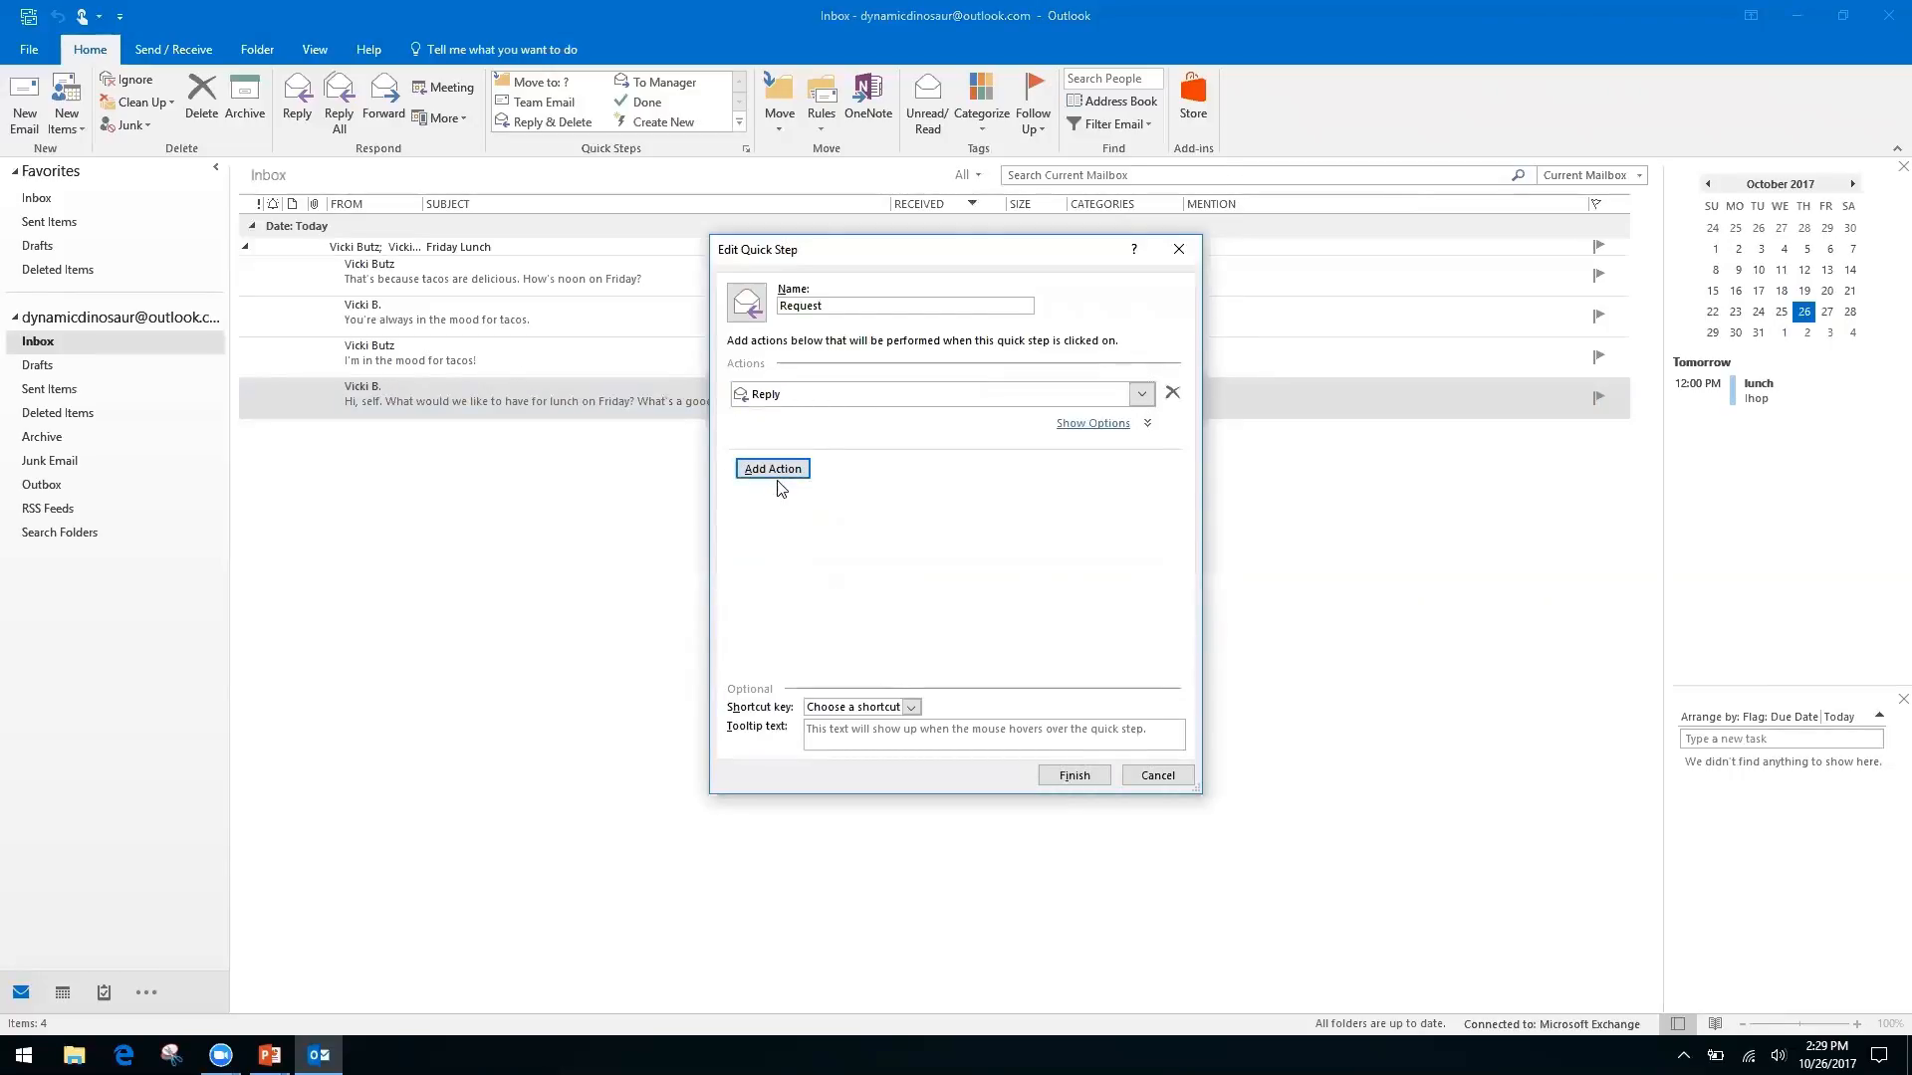
left_click(1101, 426)
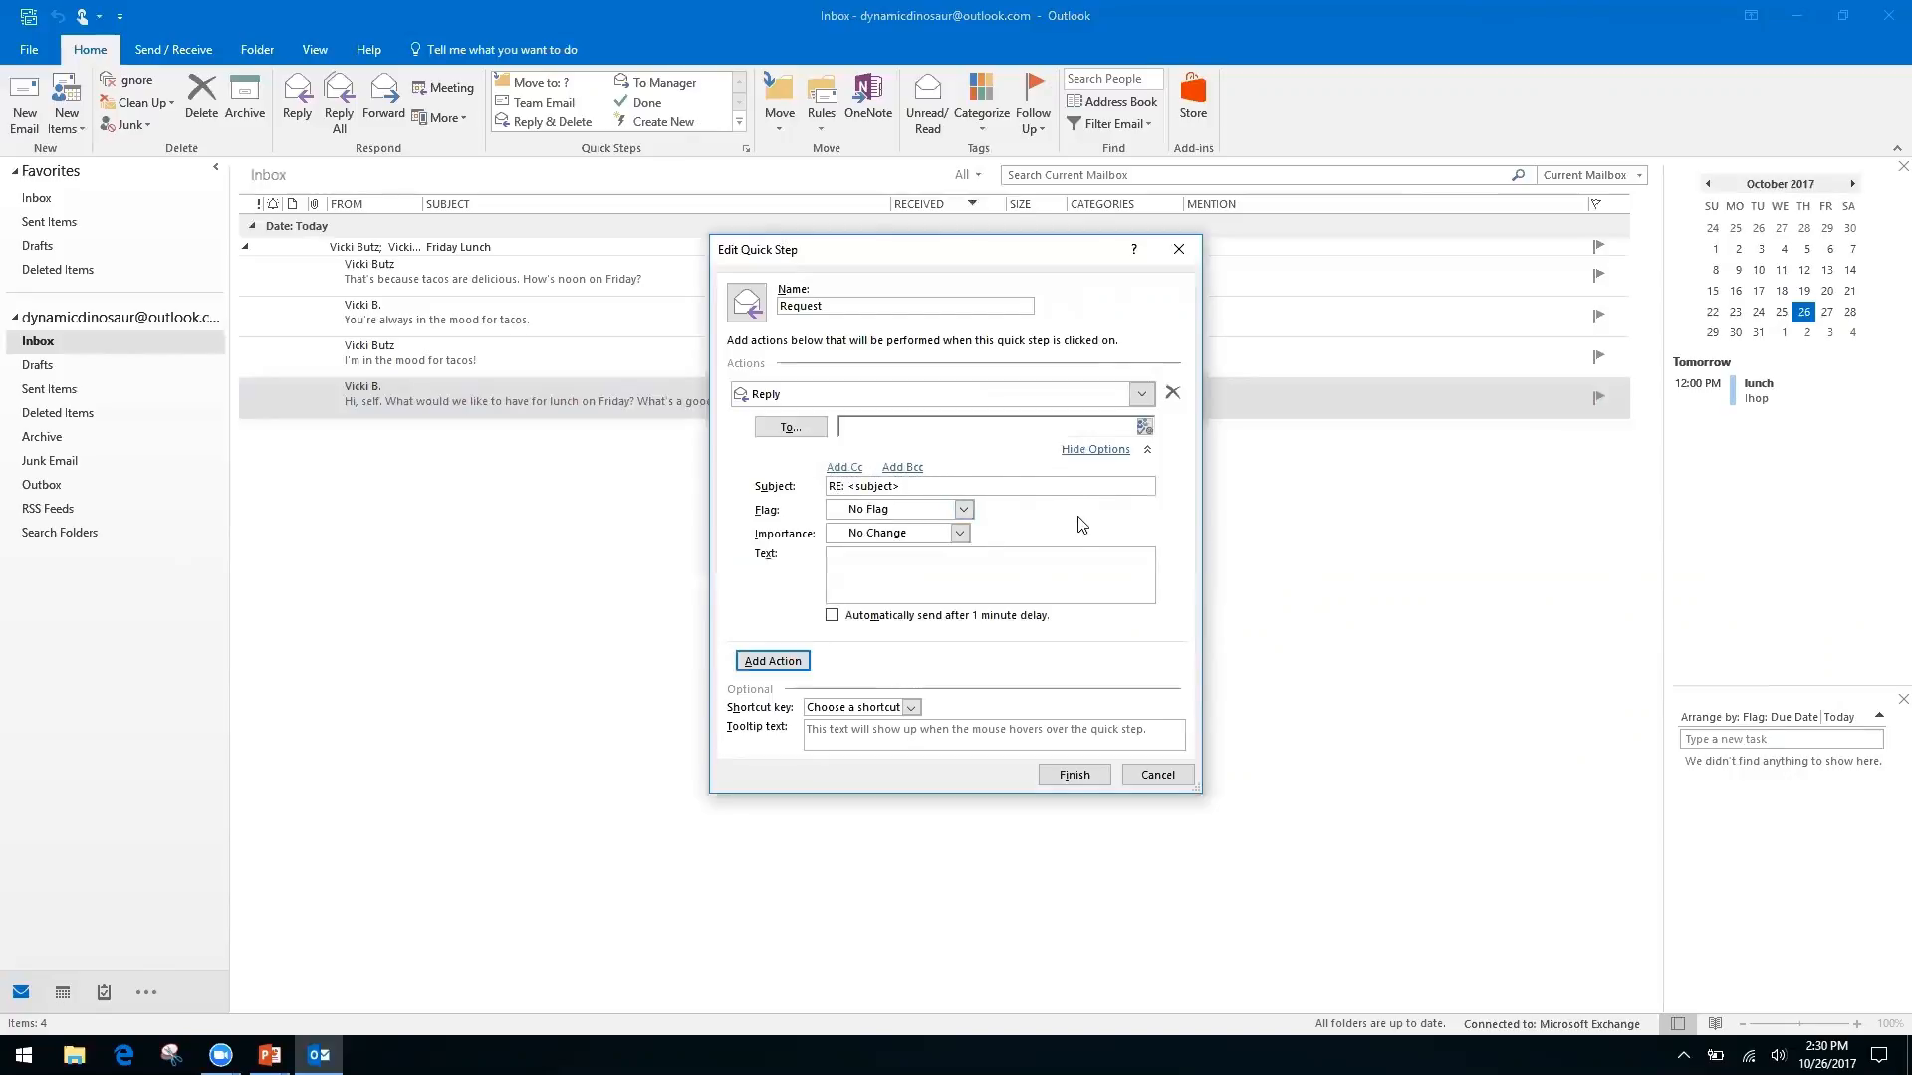
Enter the reply text 'Hello, thank you for your request. We have receive it, and it is being processed…'
right_click(995, 562)
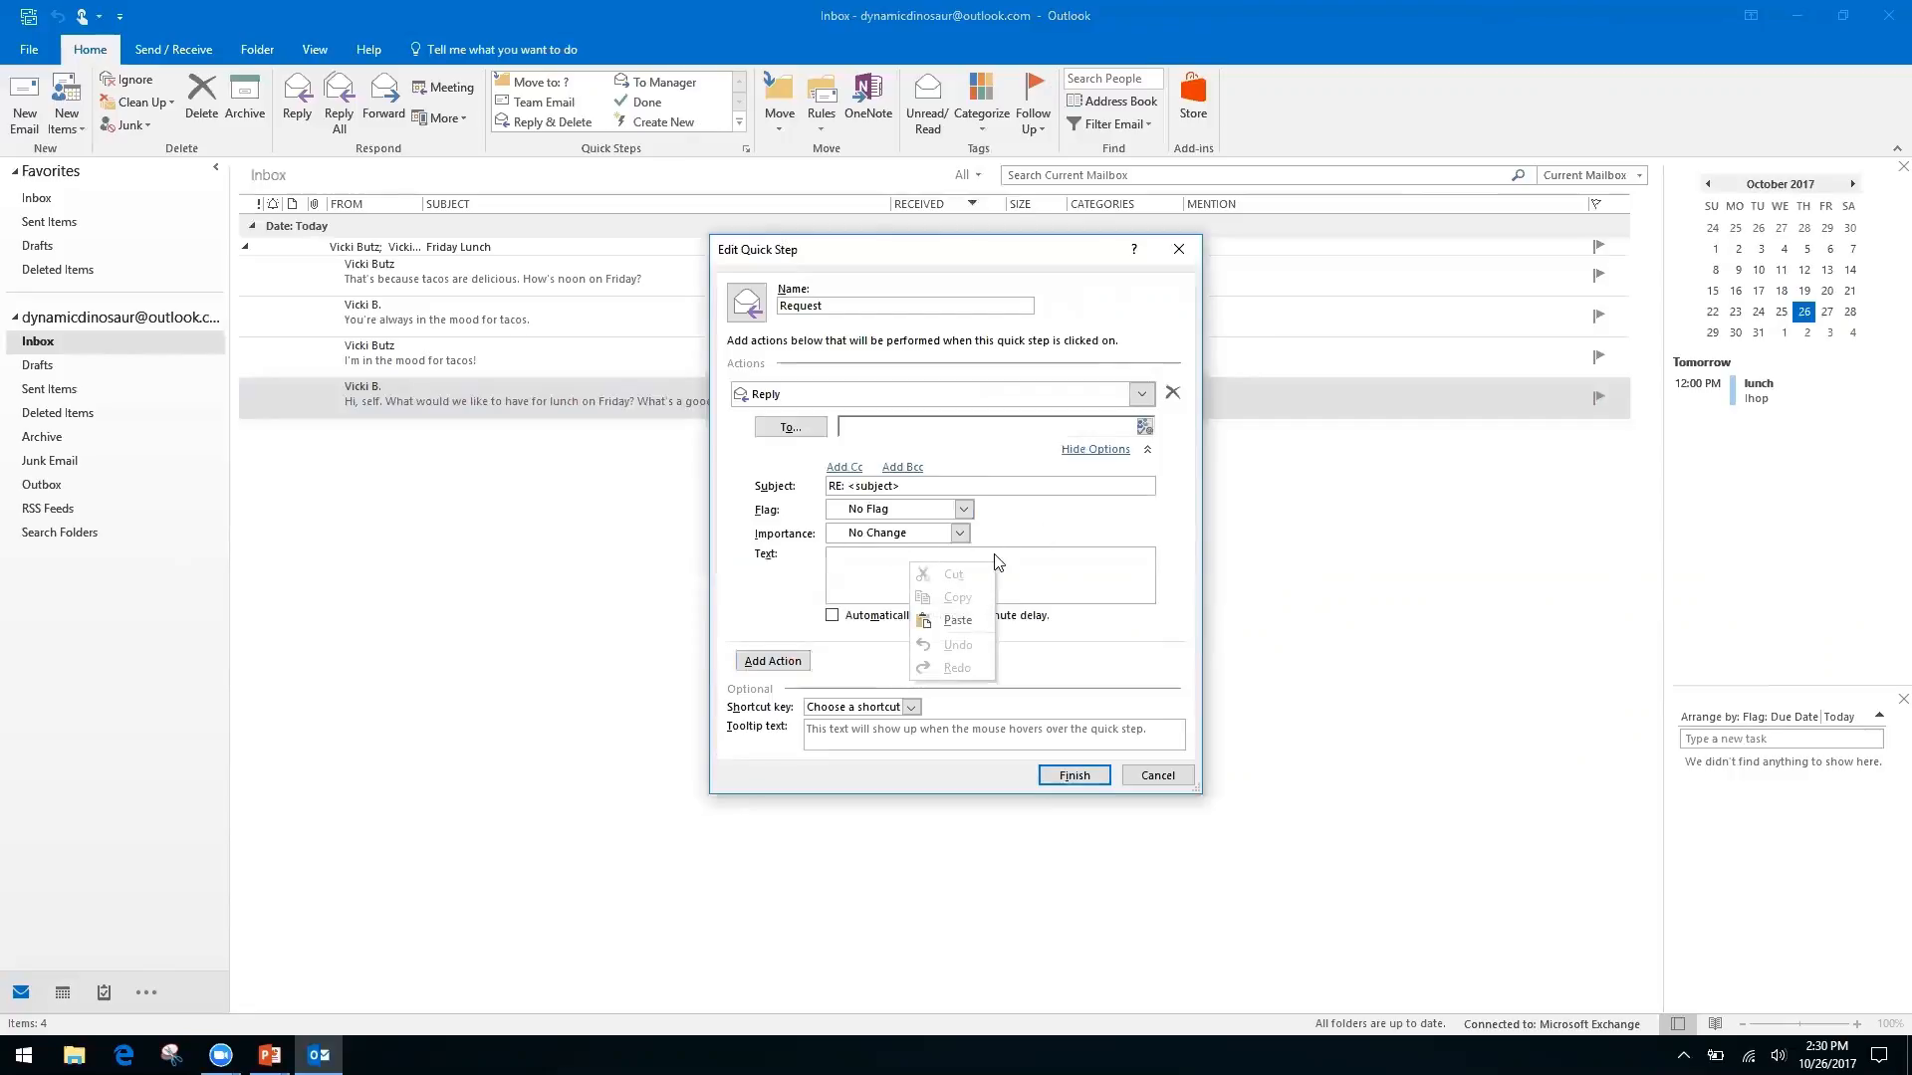
right_click(851, 568)
left_click(874, 553)
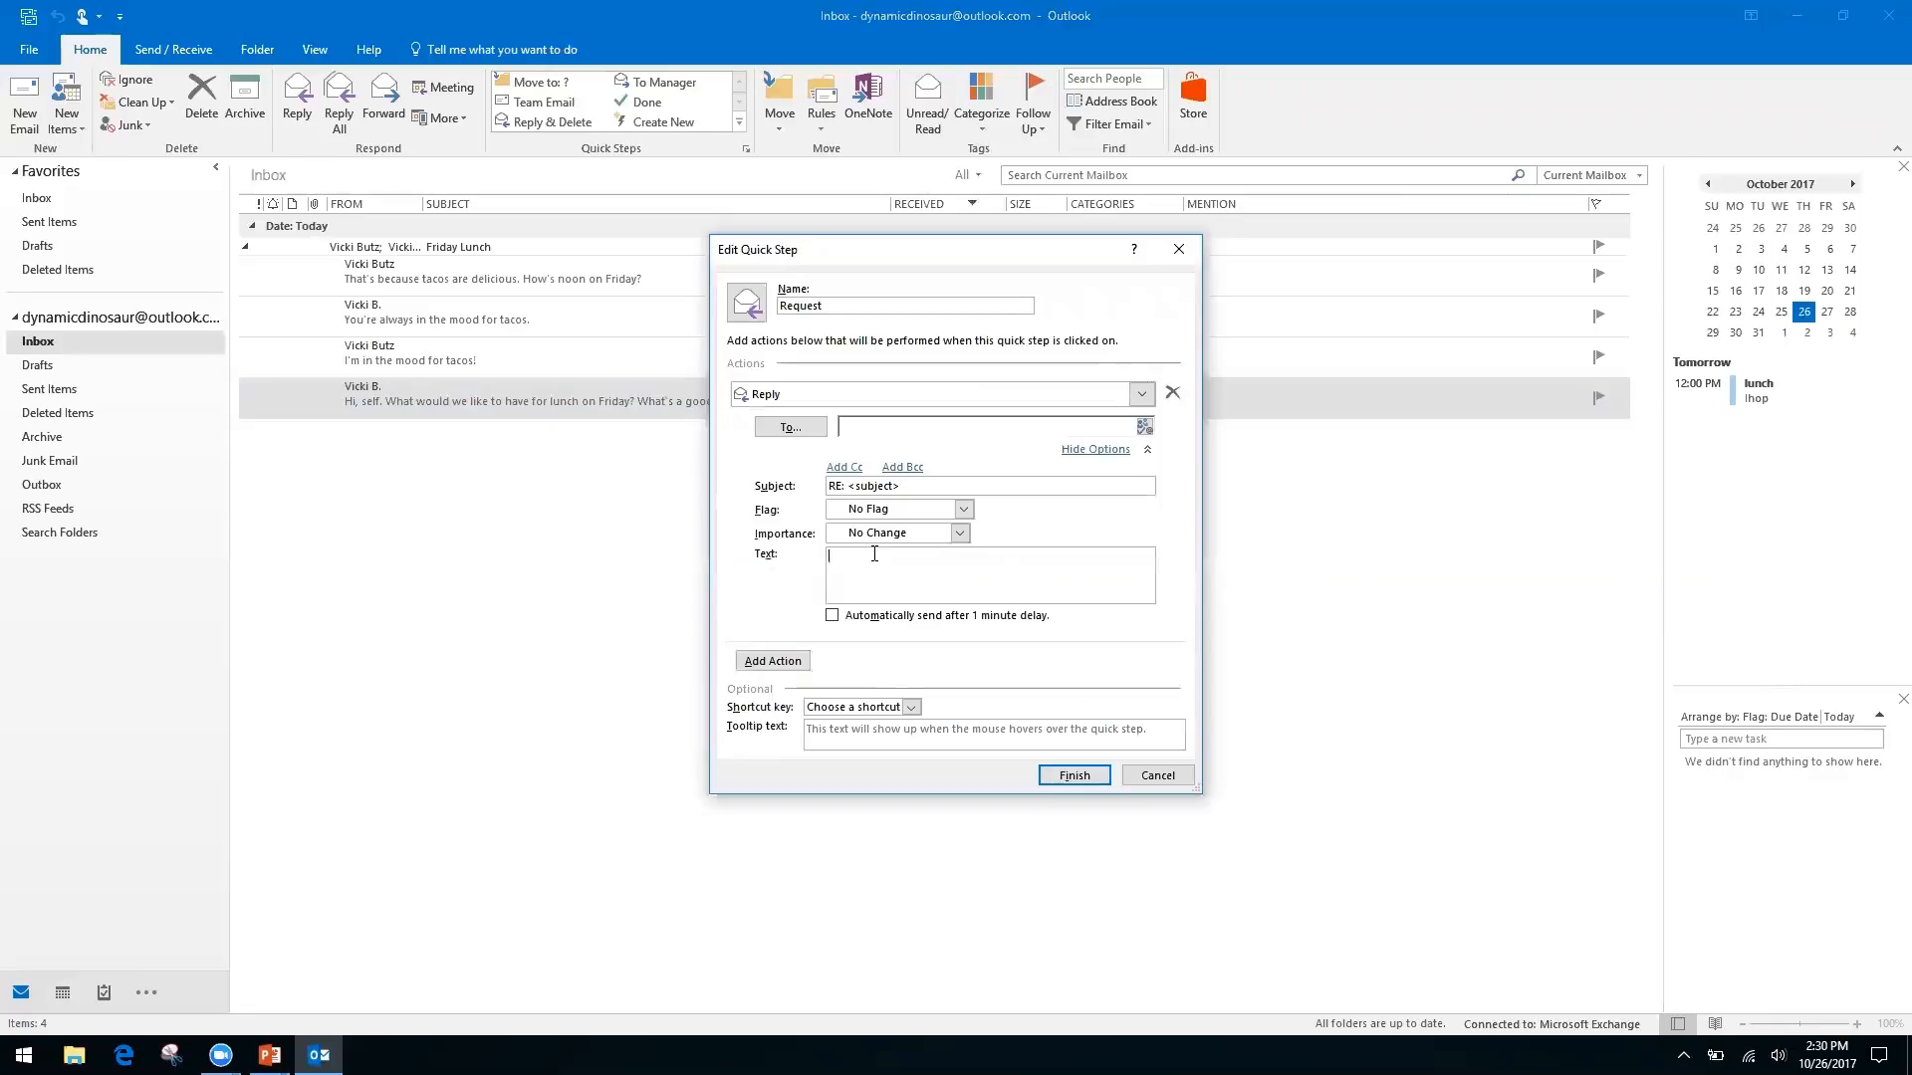
type("Hello, thank you for your request. We have receive it, and it is being processed by our team.")
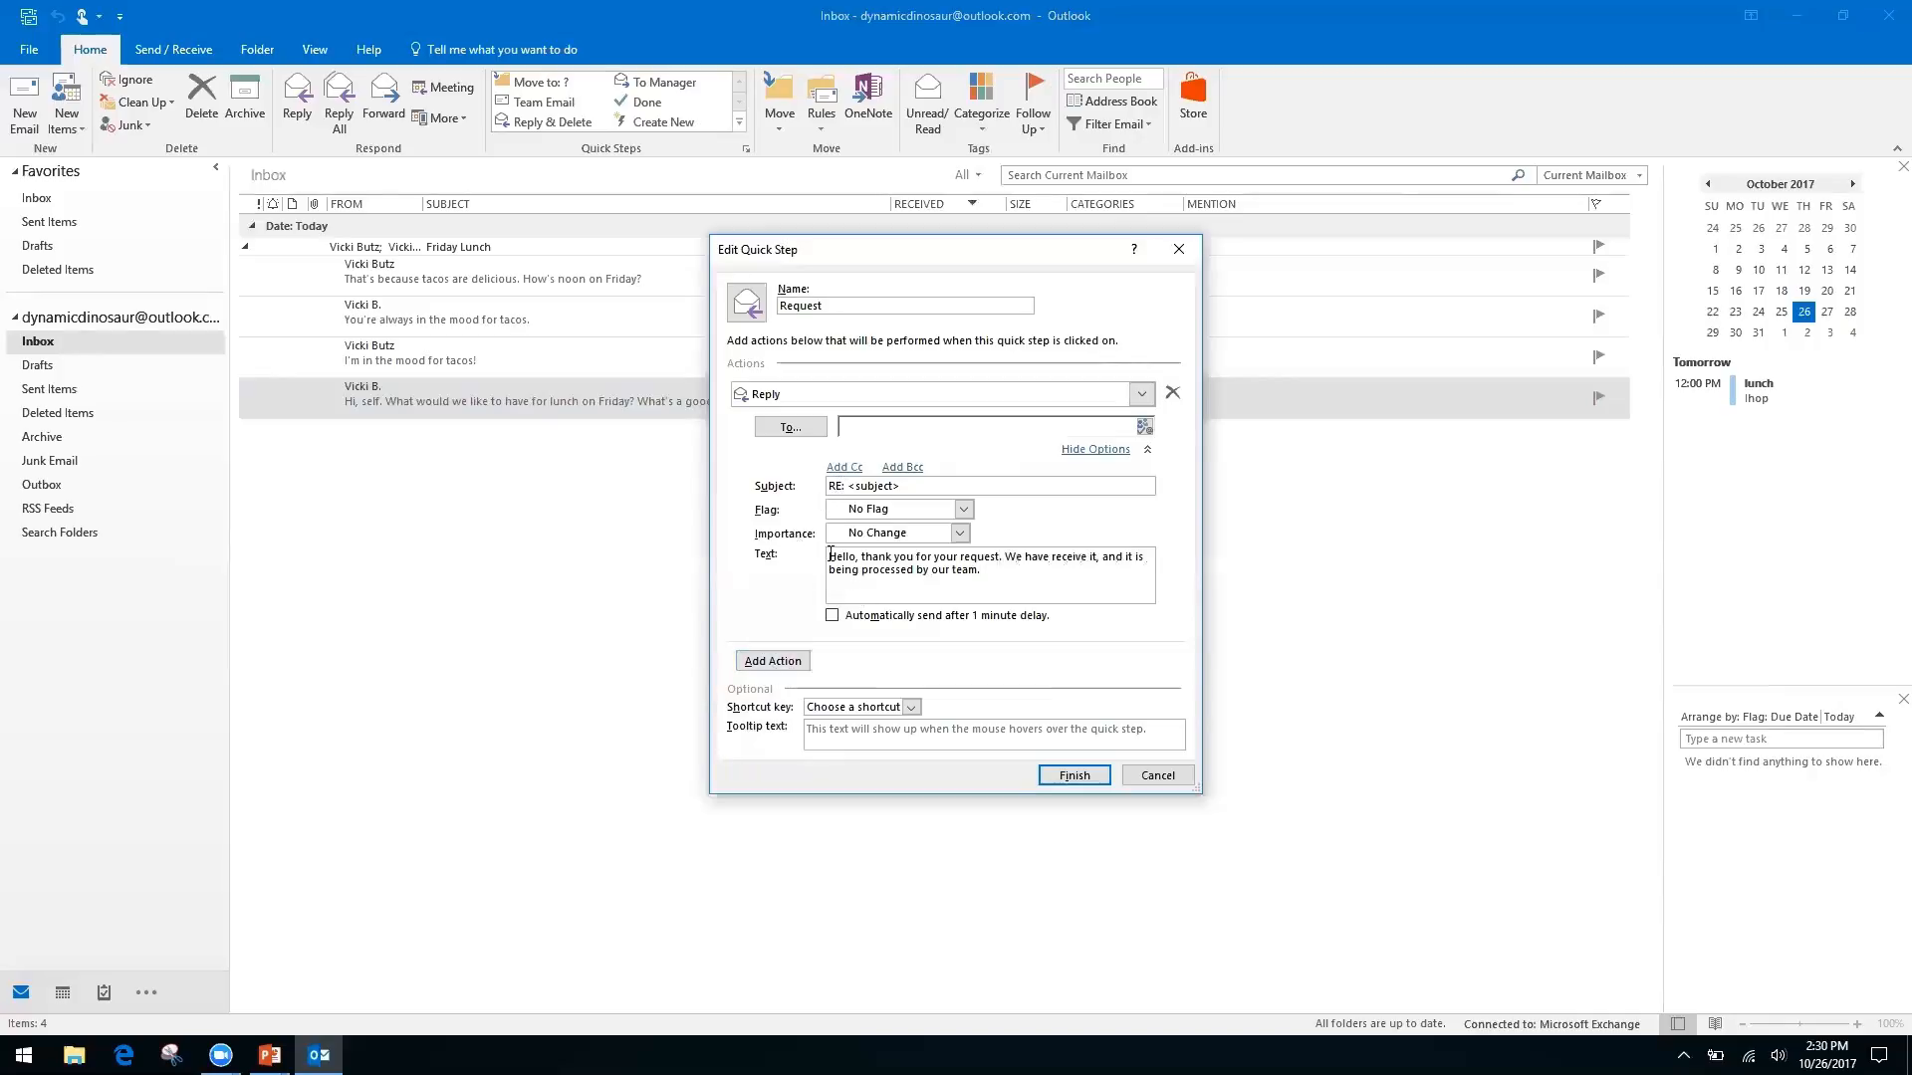
Add an empty Cc line to the Request quick step's Reply action
left_click(844, 468)
left_click(896, 472)
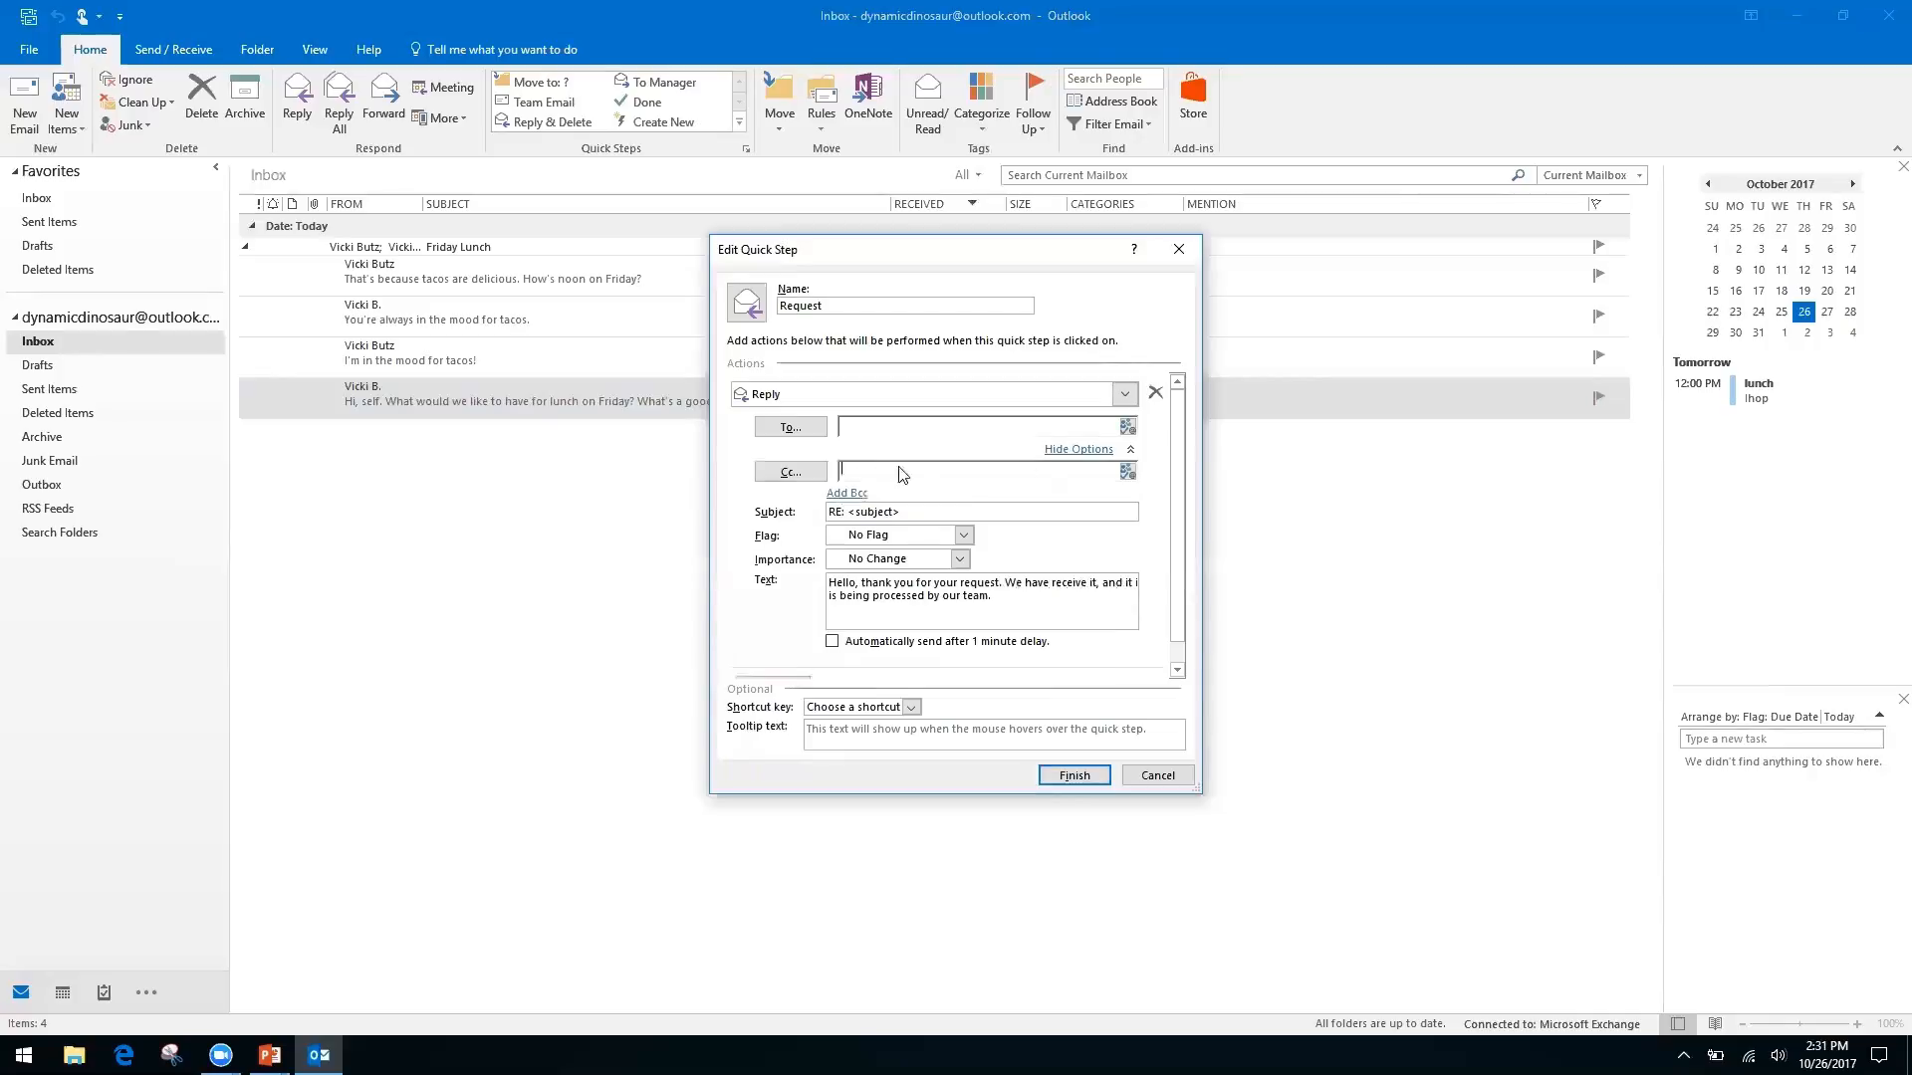
right_click(1014, 474)
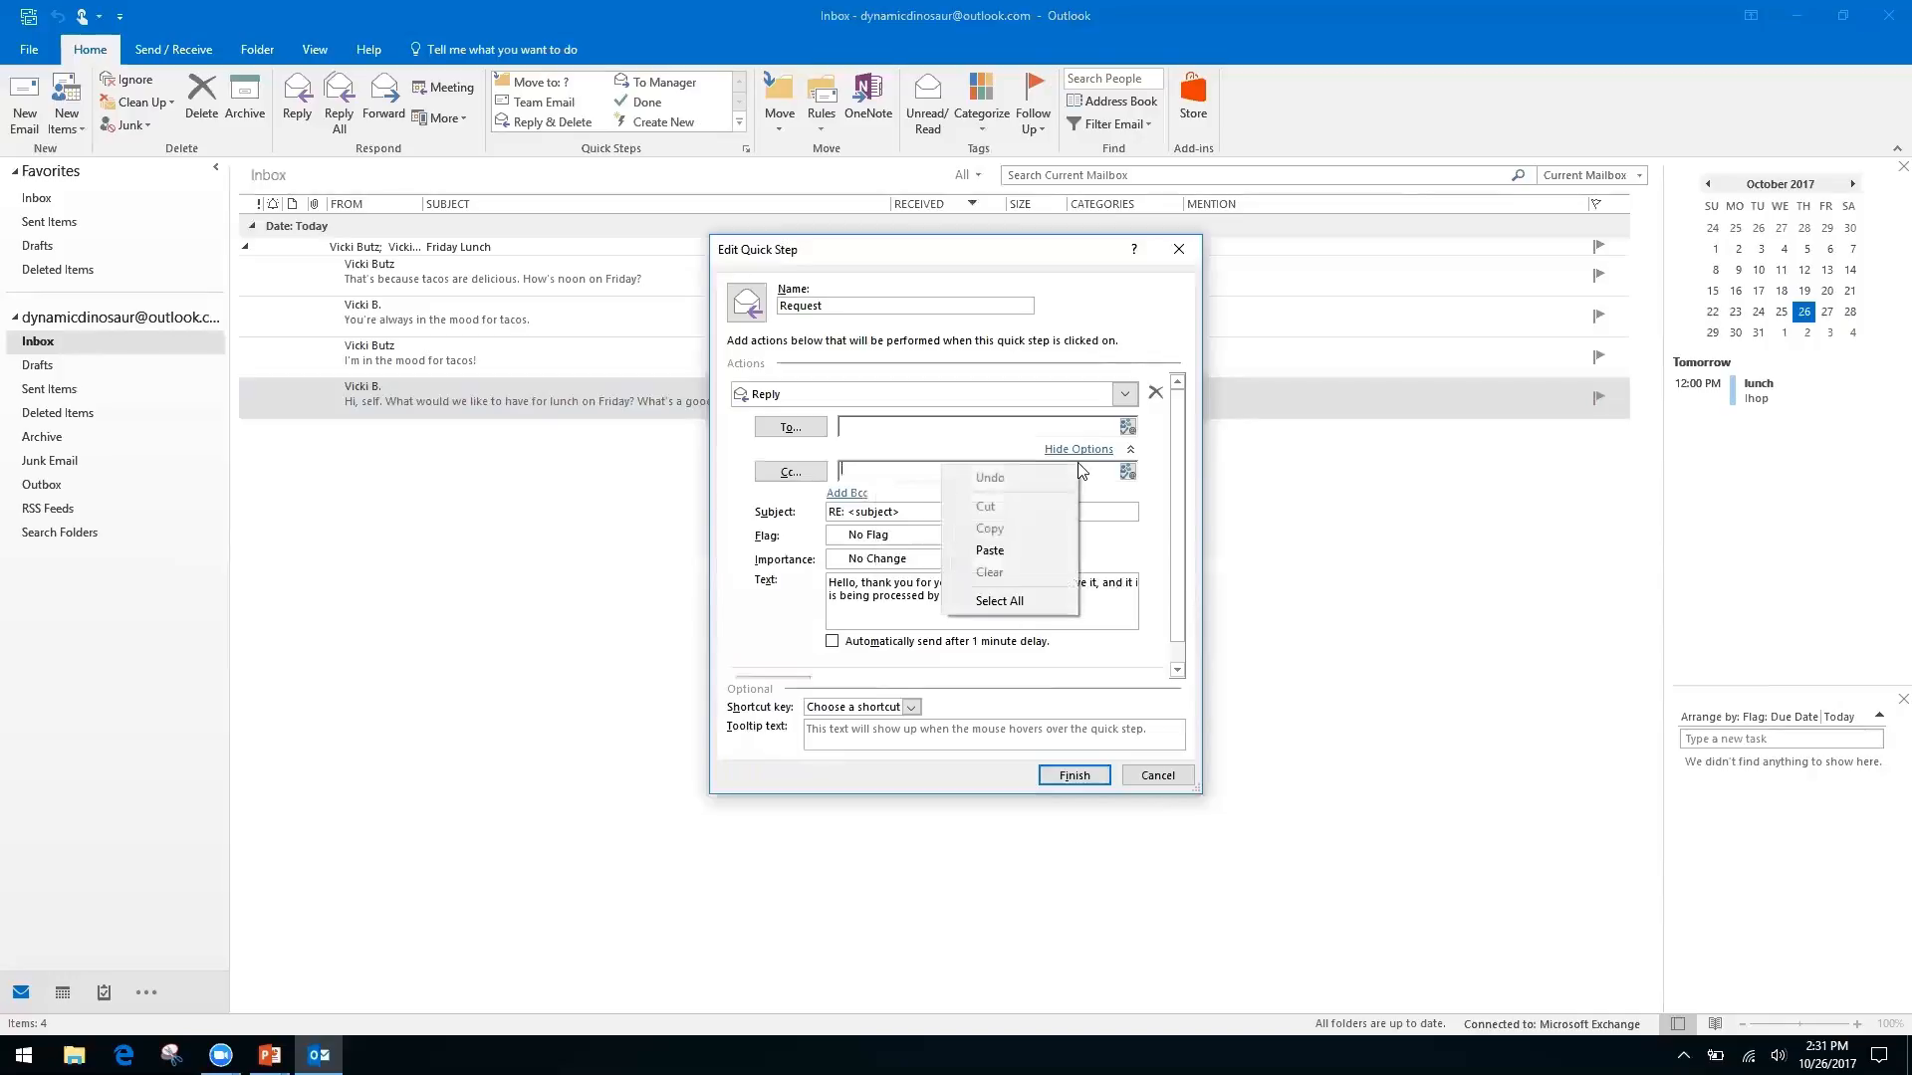
left_click(738, 527)
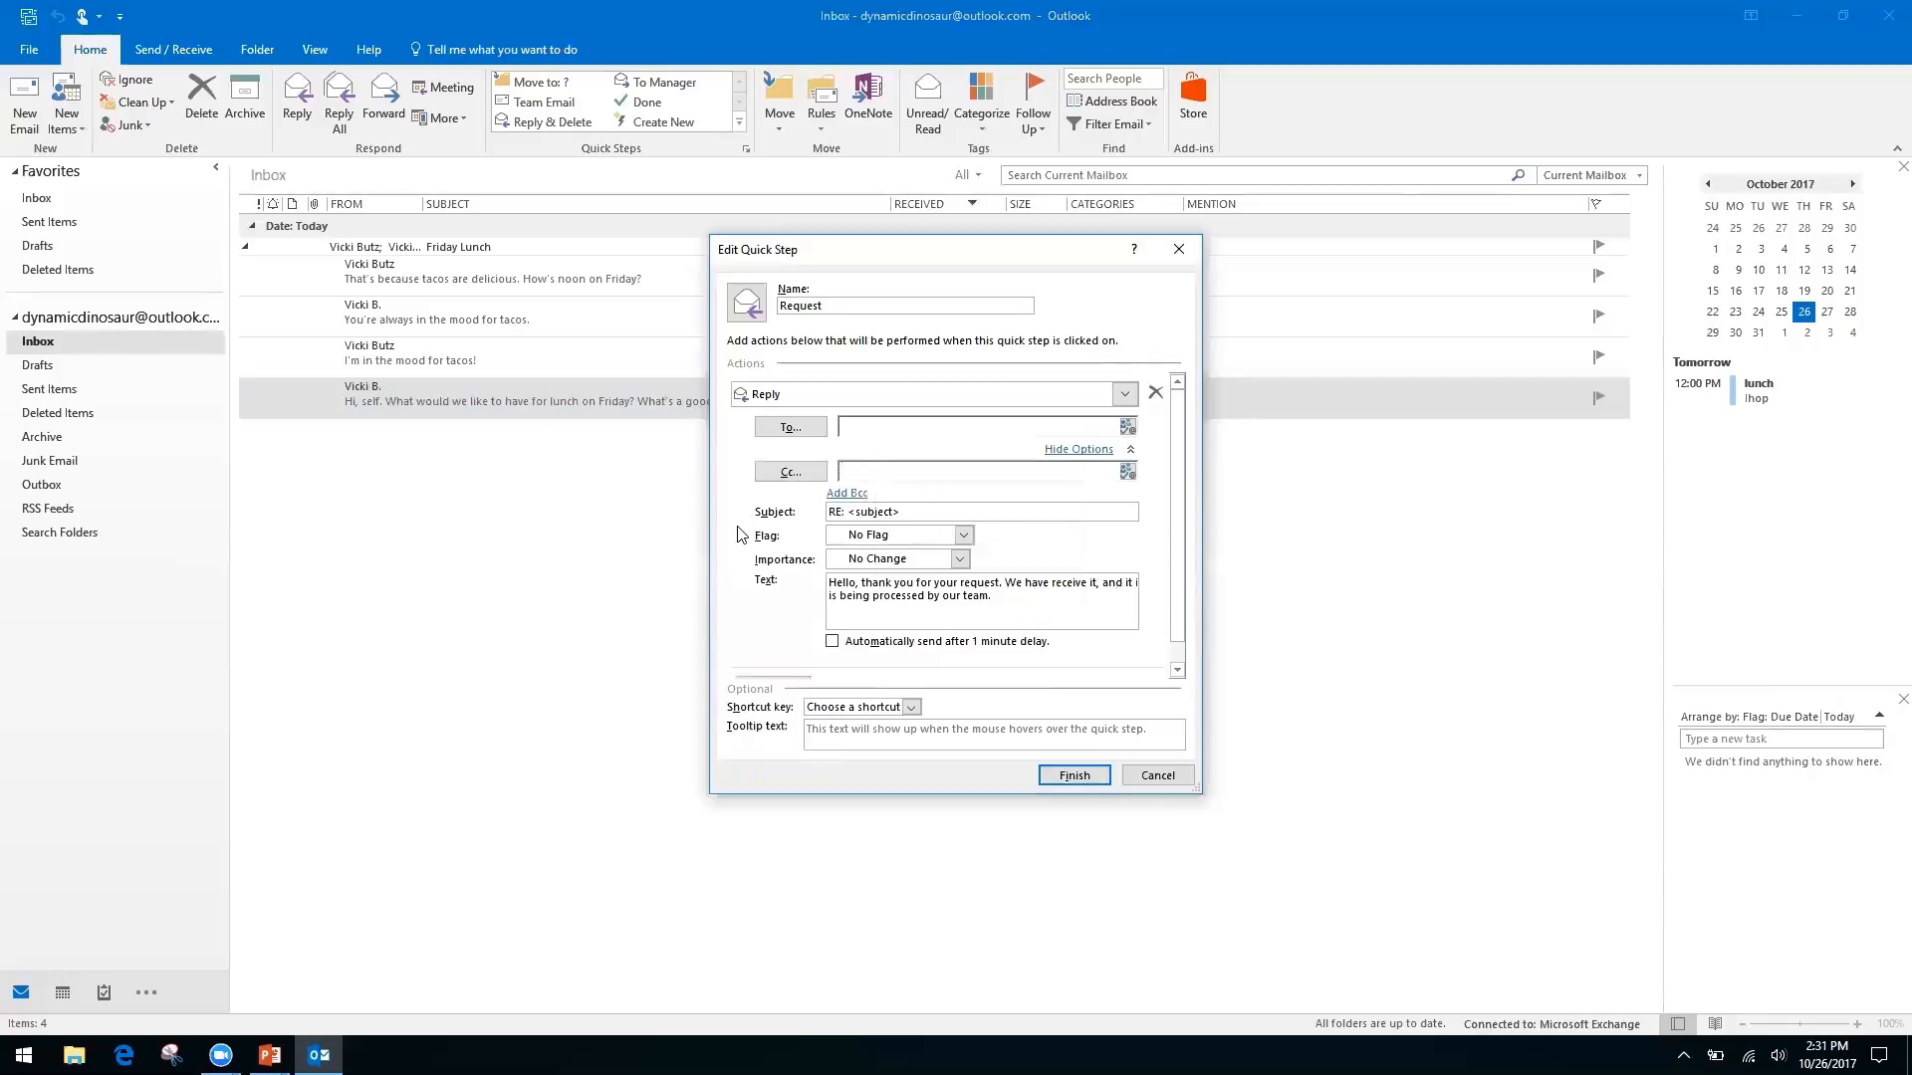
right_click(879, 472)
left_click(927, 474)
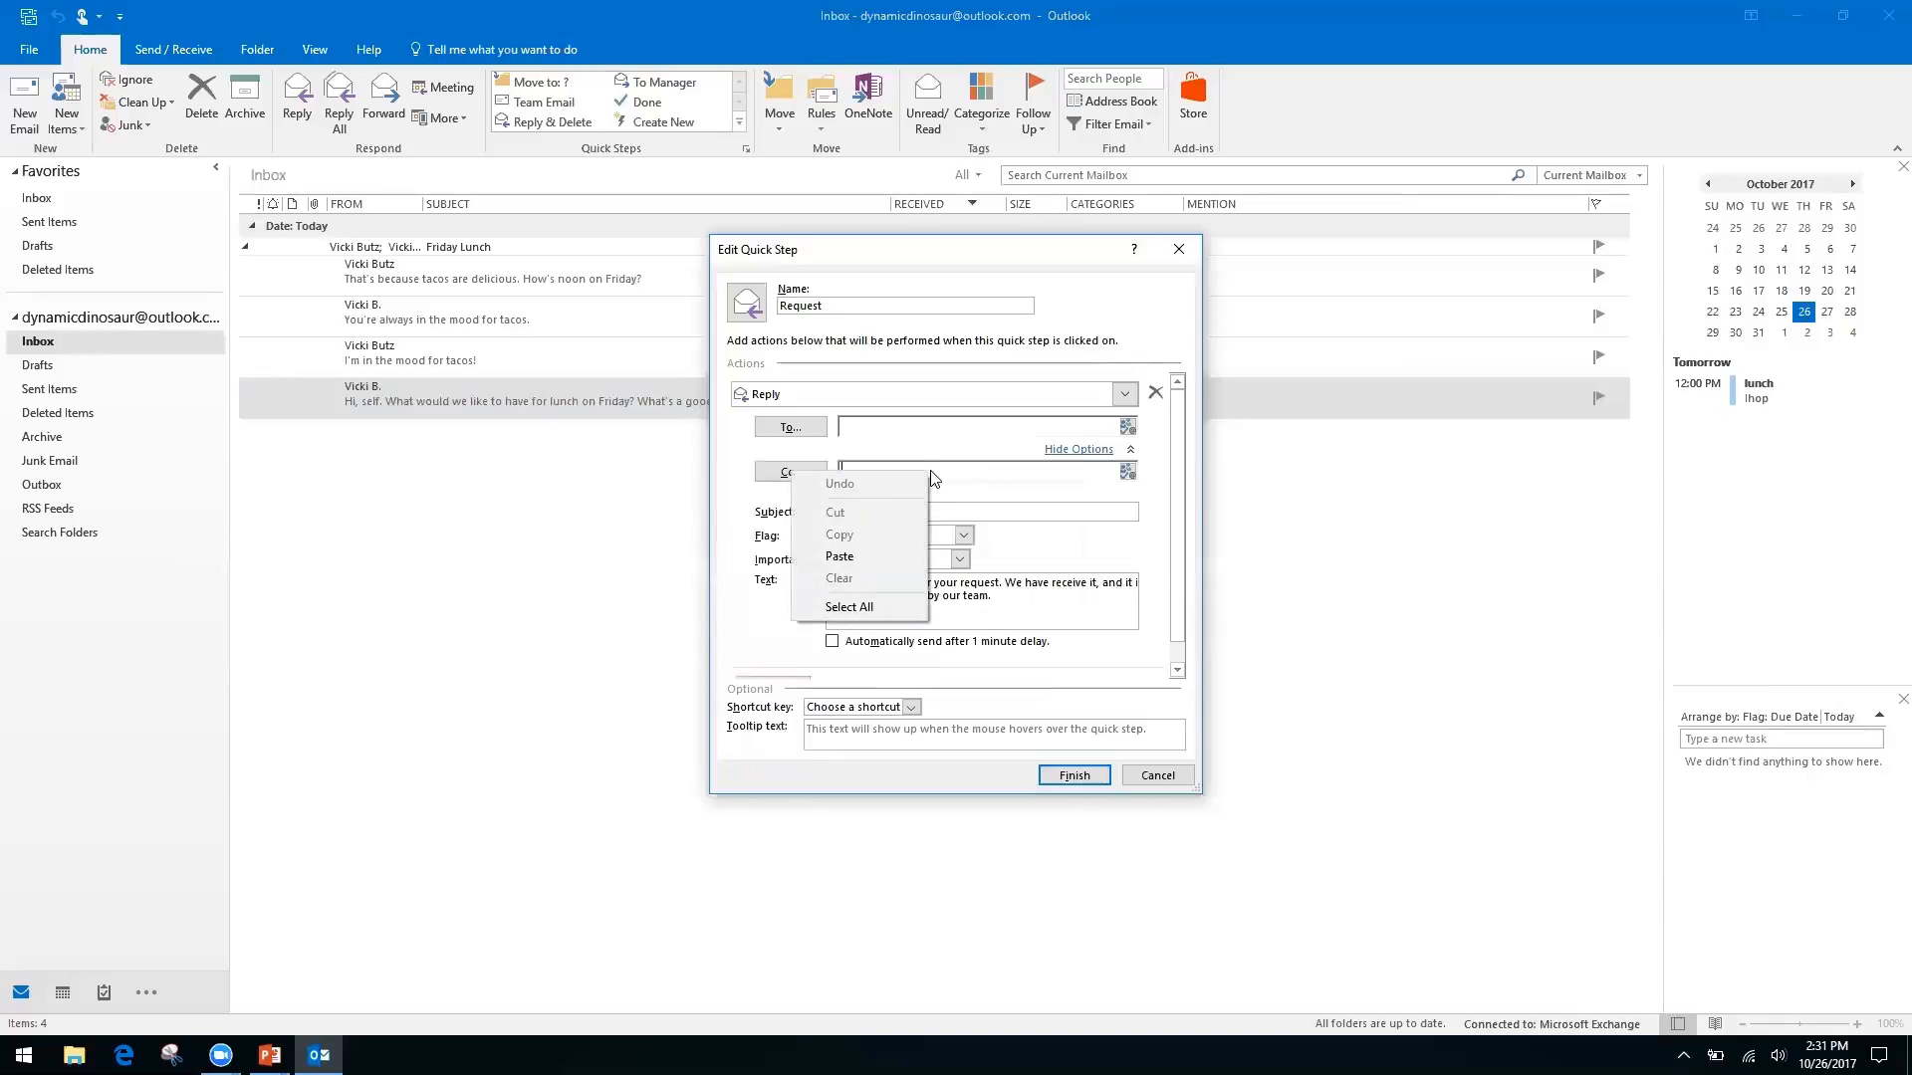
left_click(757, 572)
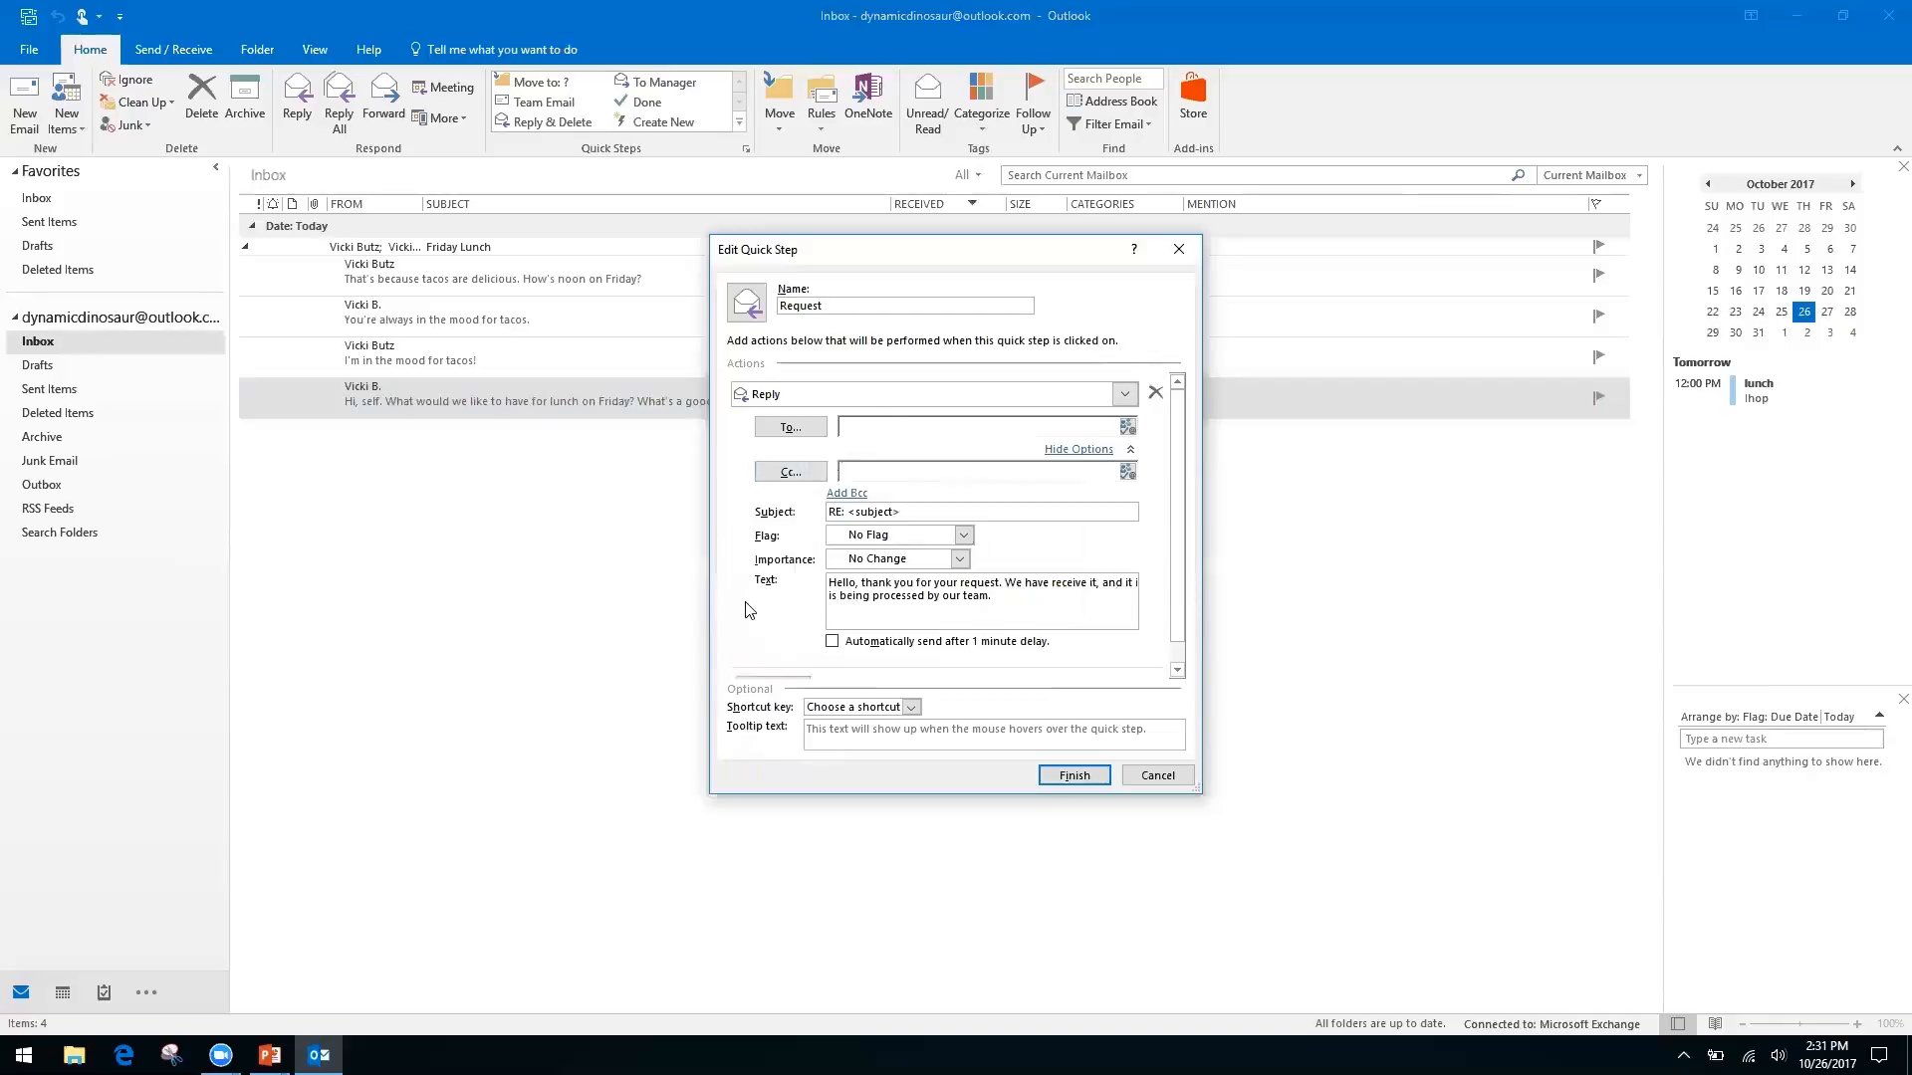
Collapse the Reply action and add a second Forward action to the Request quick step
left_click(1083, 450)
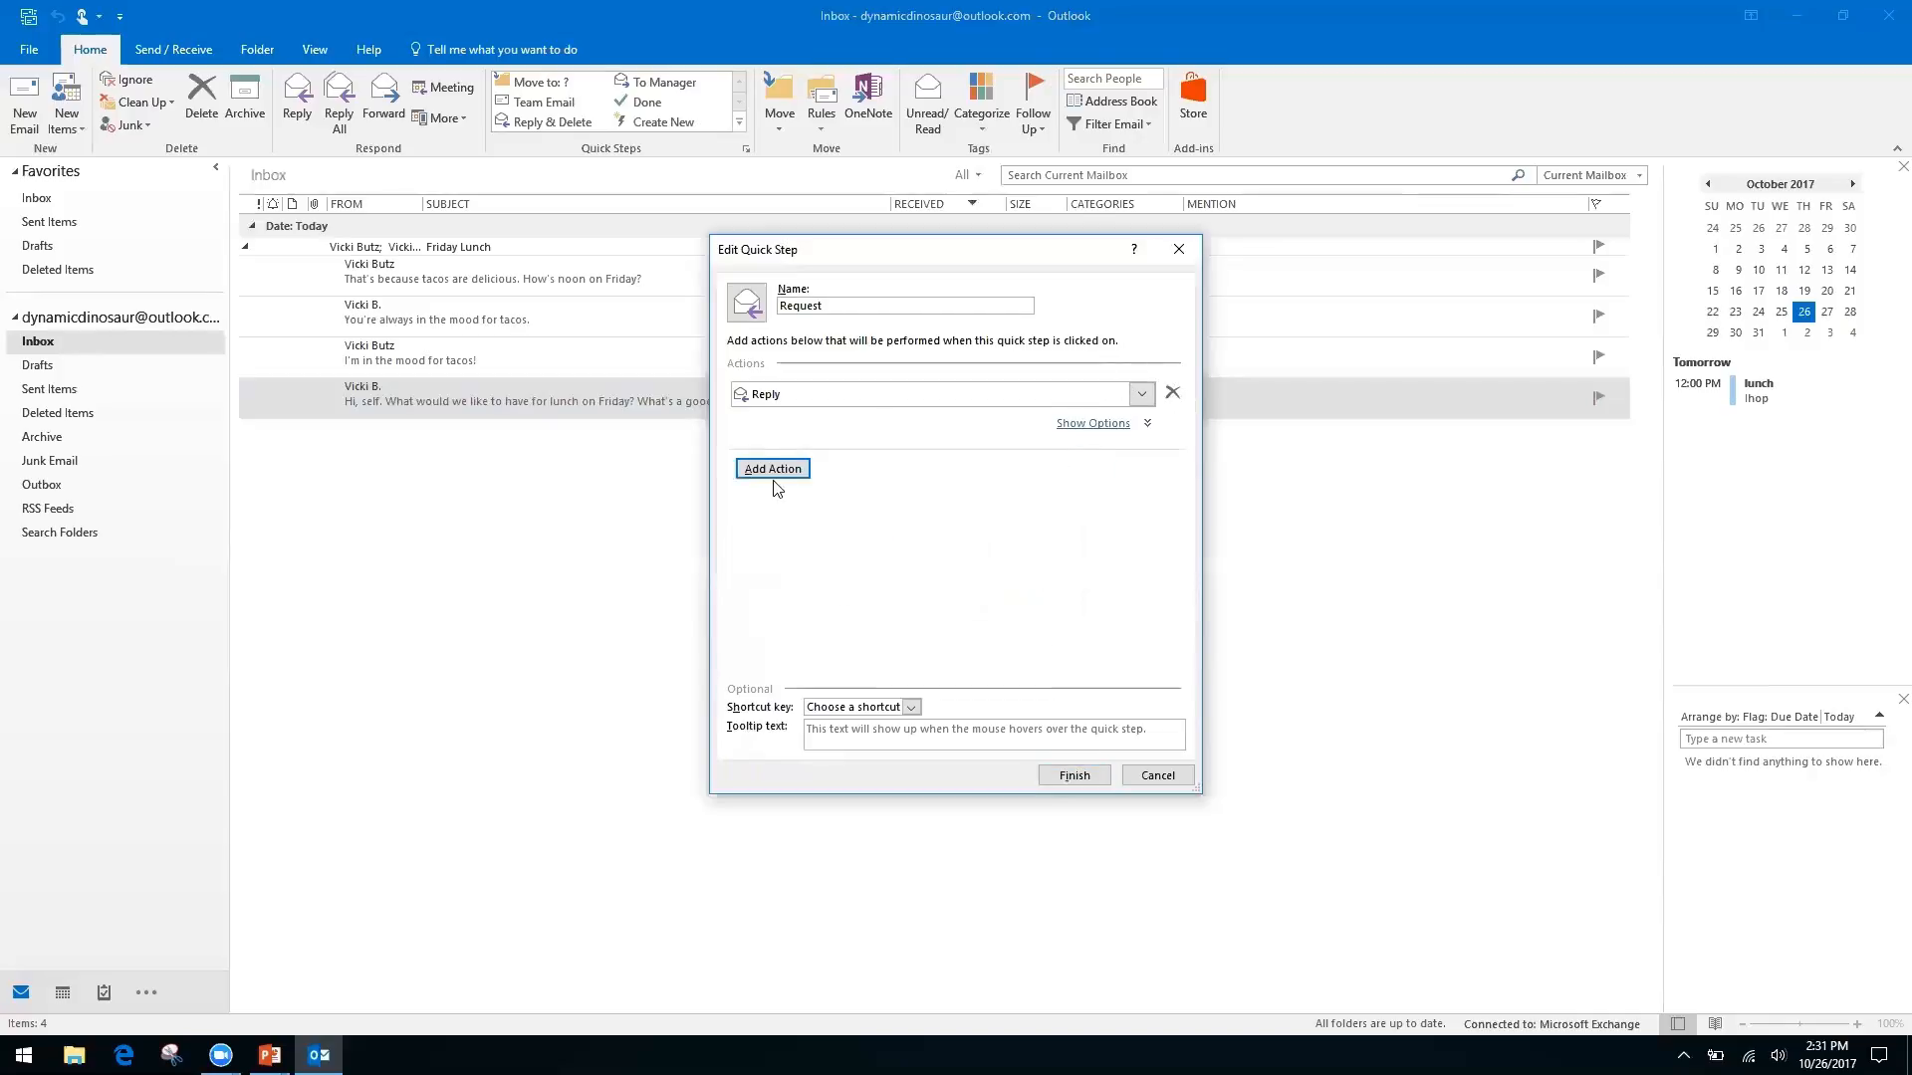
left_click(797, 469)
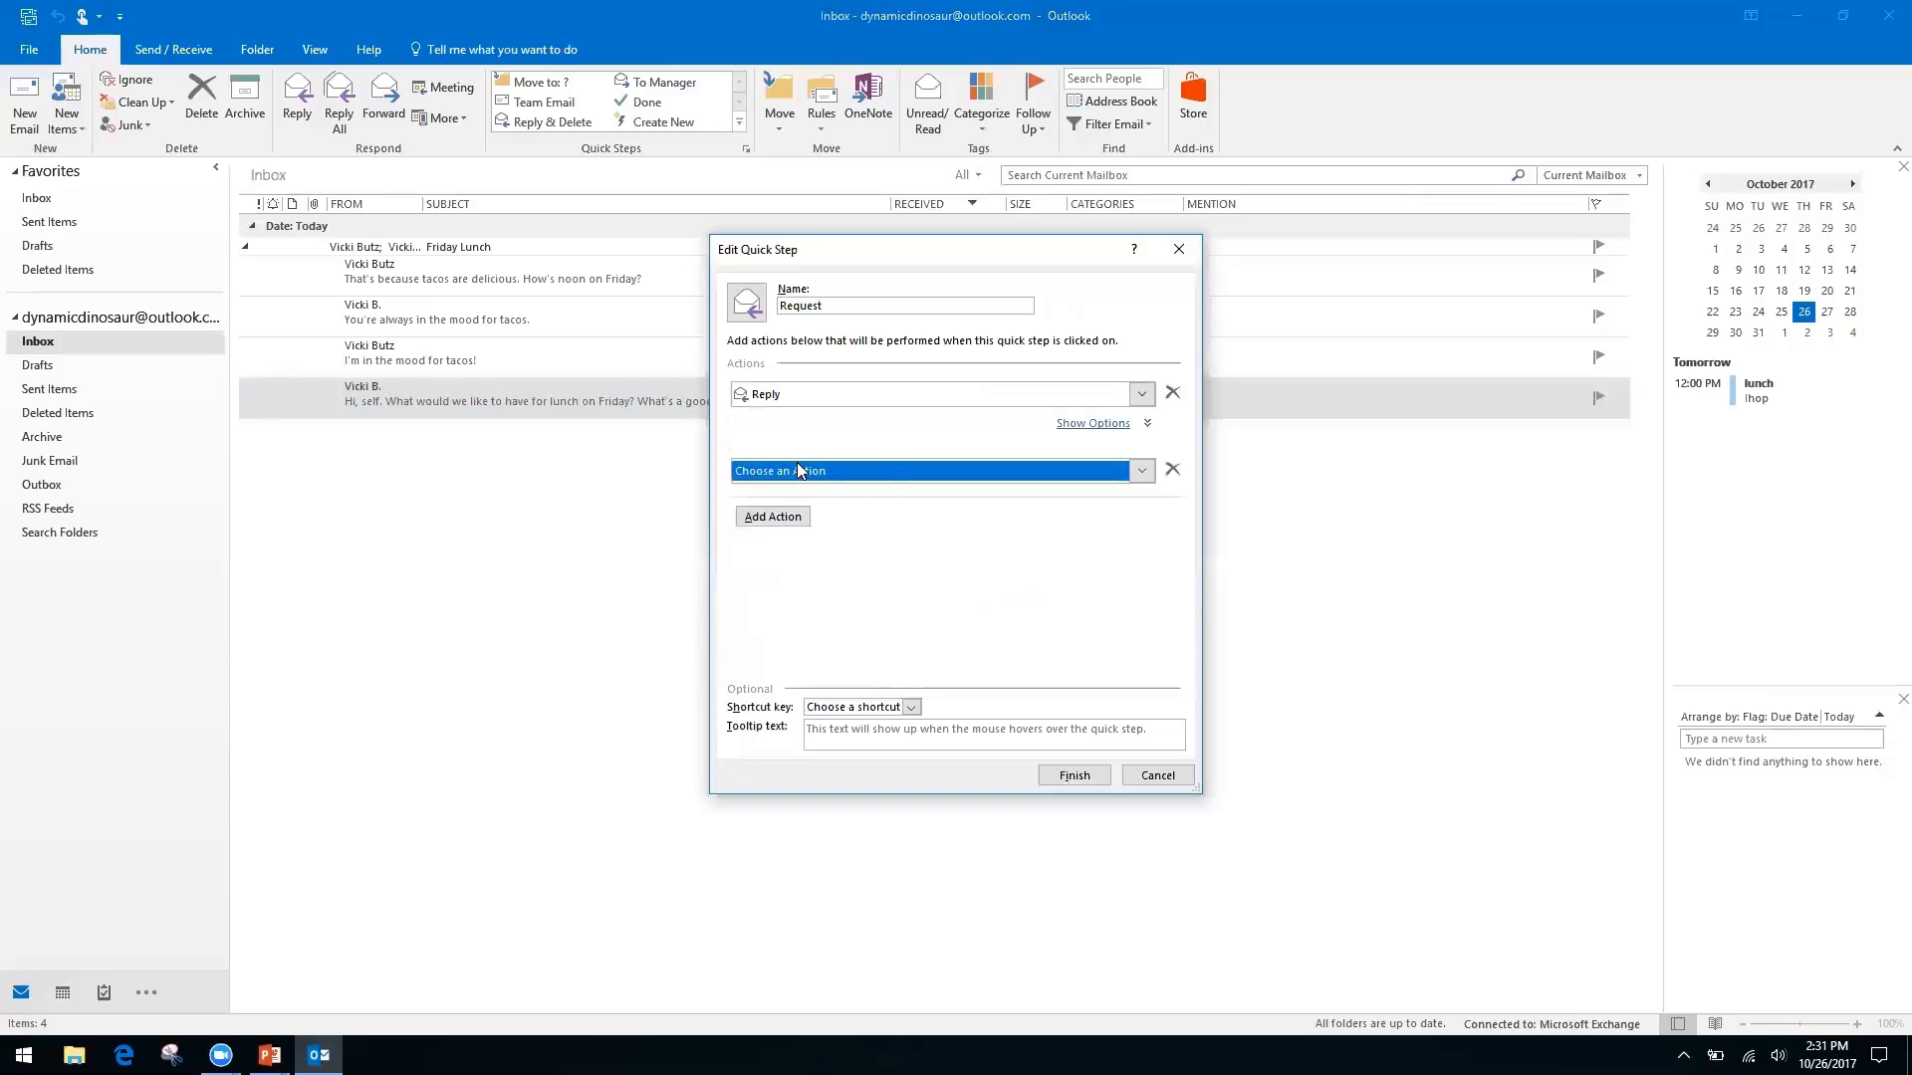
left_click(1145, 472)
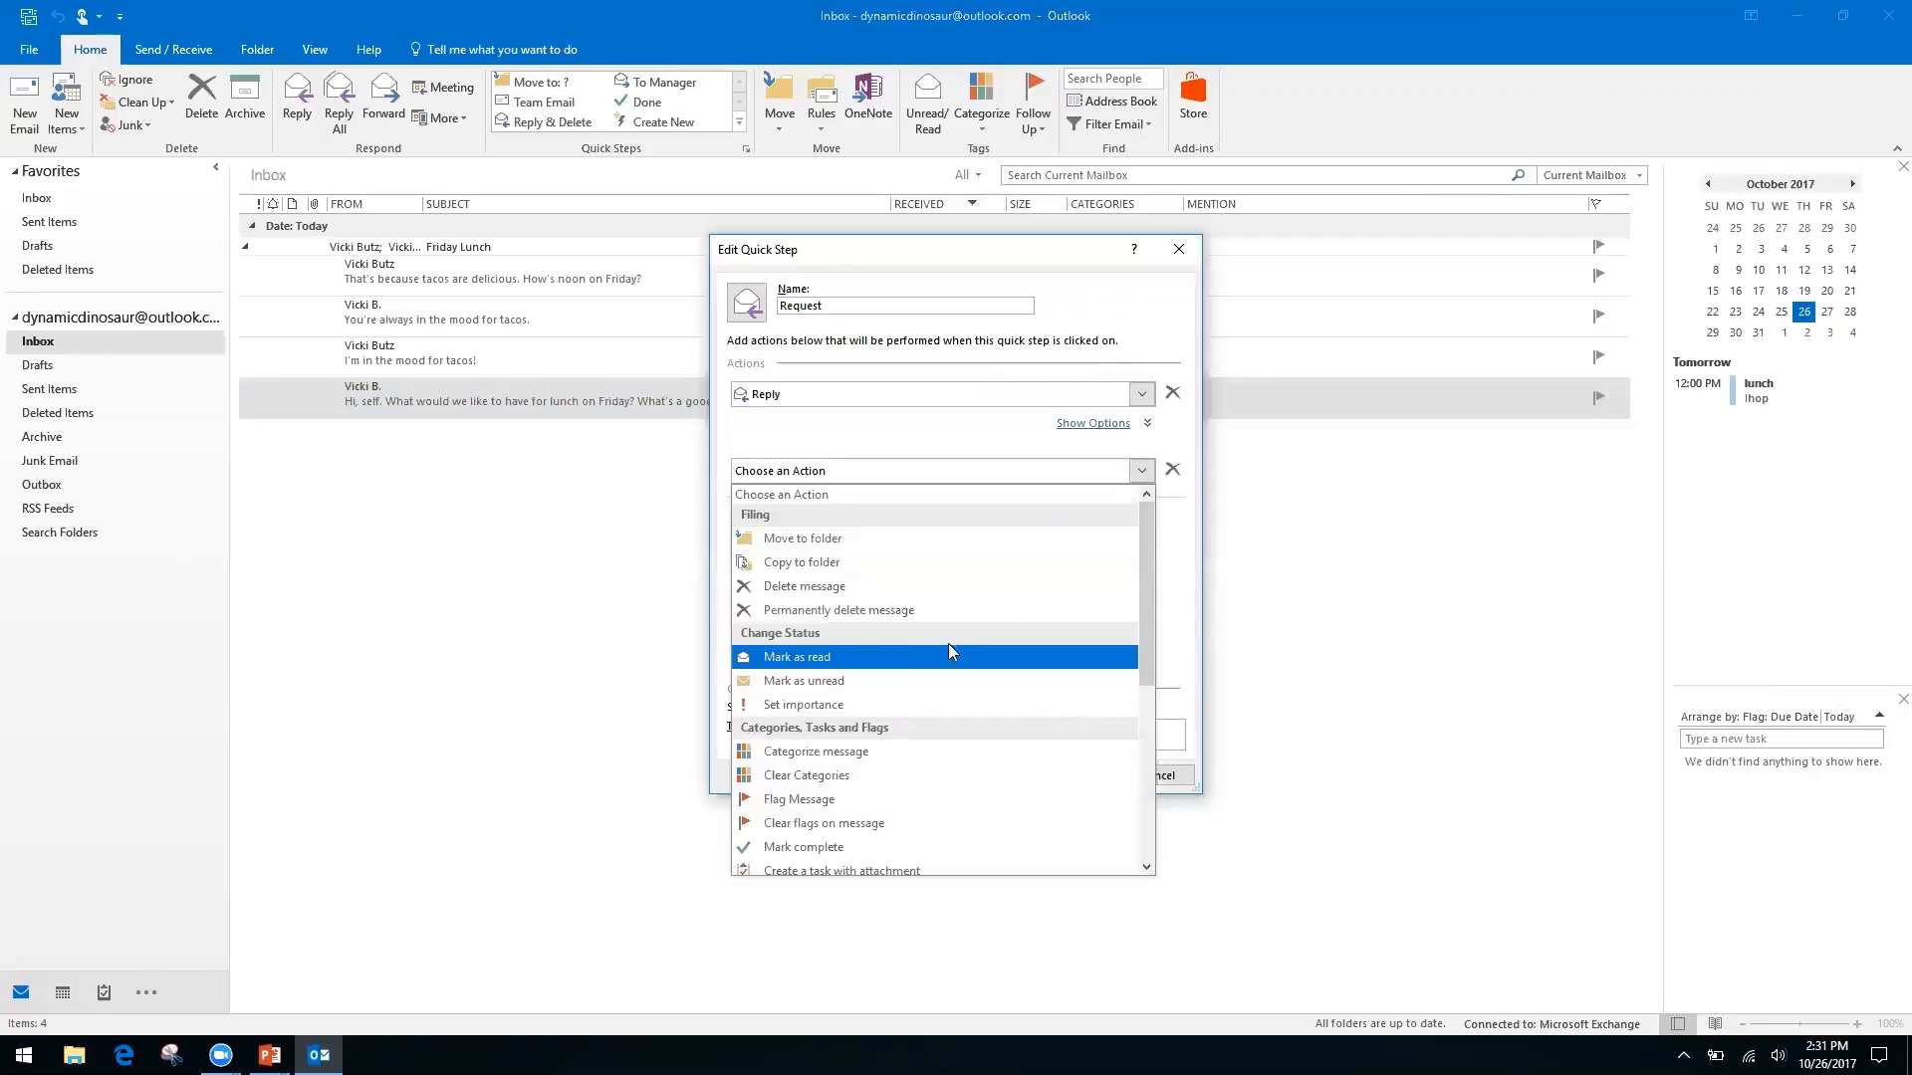
left_click_drag(1141, 583, 1139, 754)
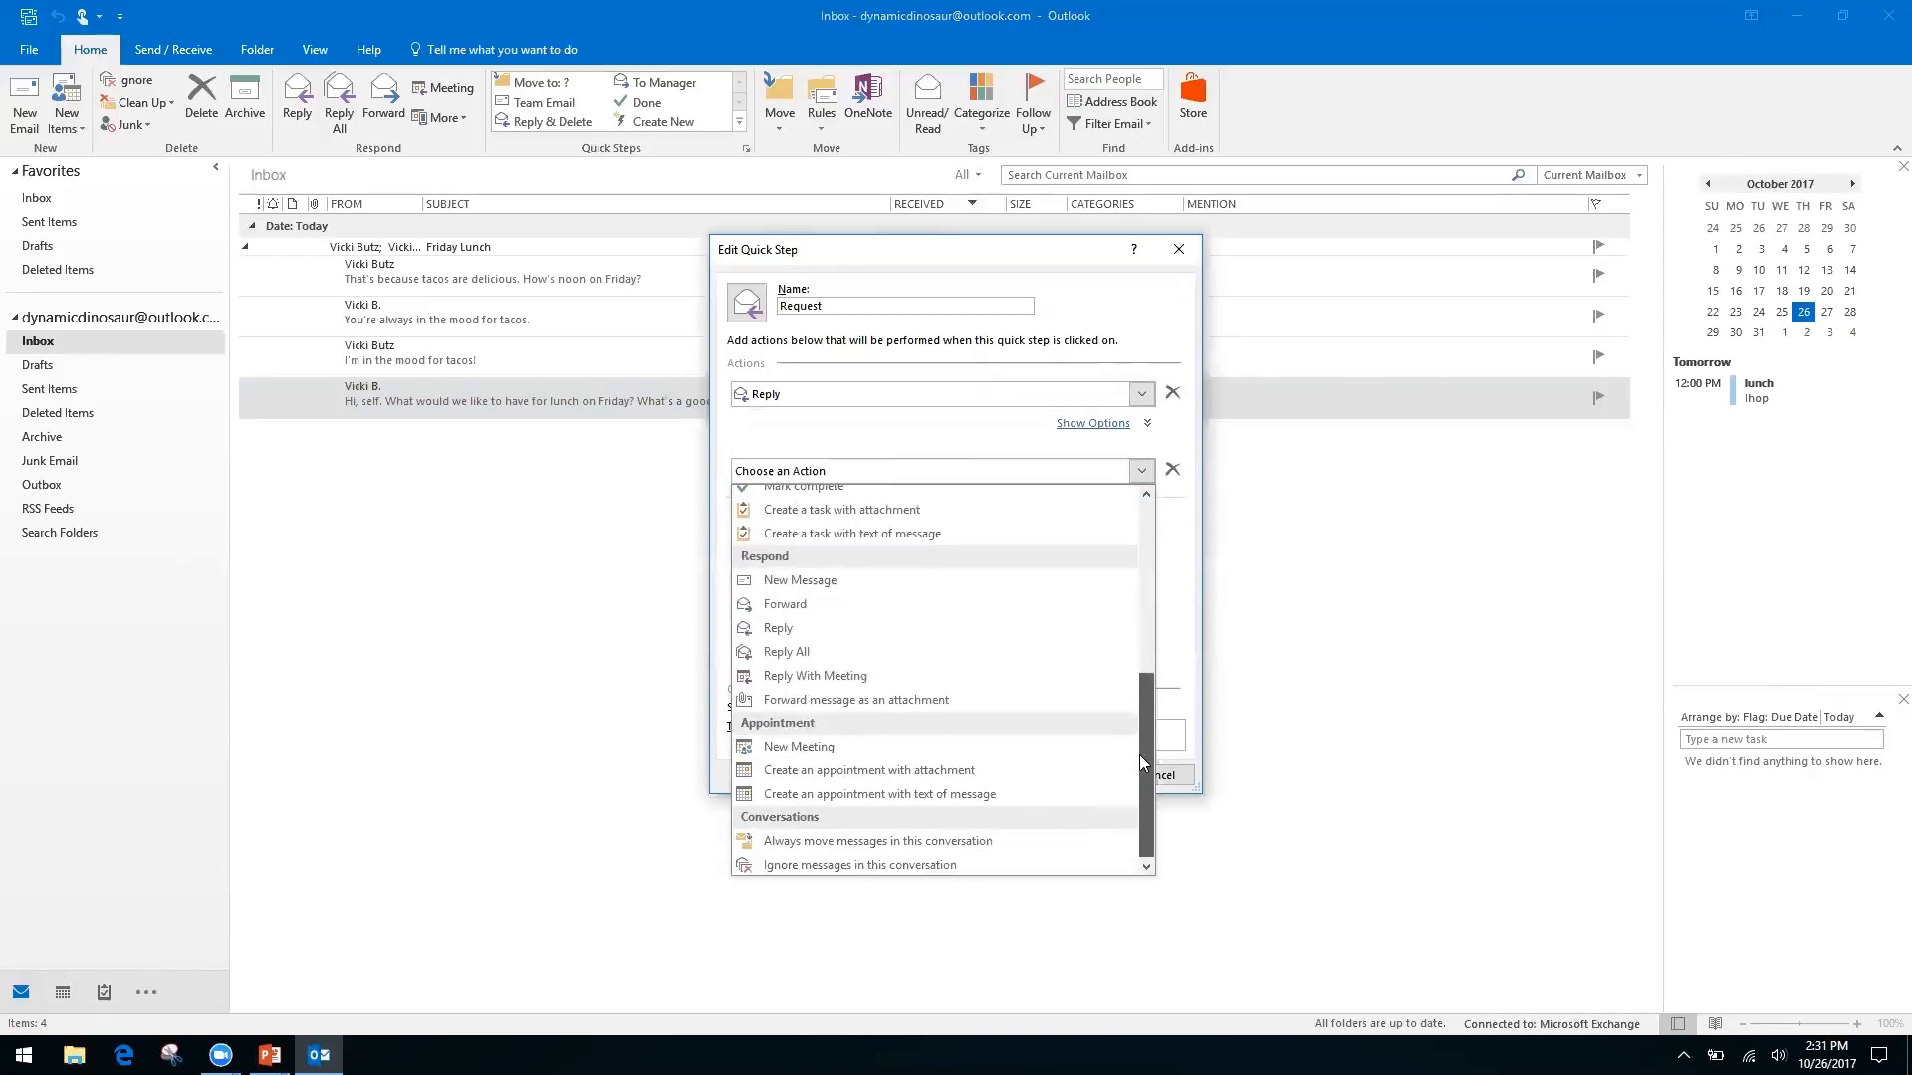
left_click(806, 604)
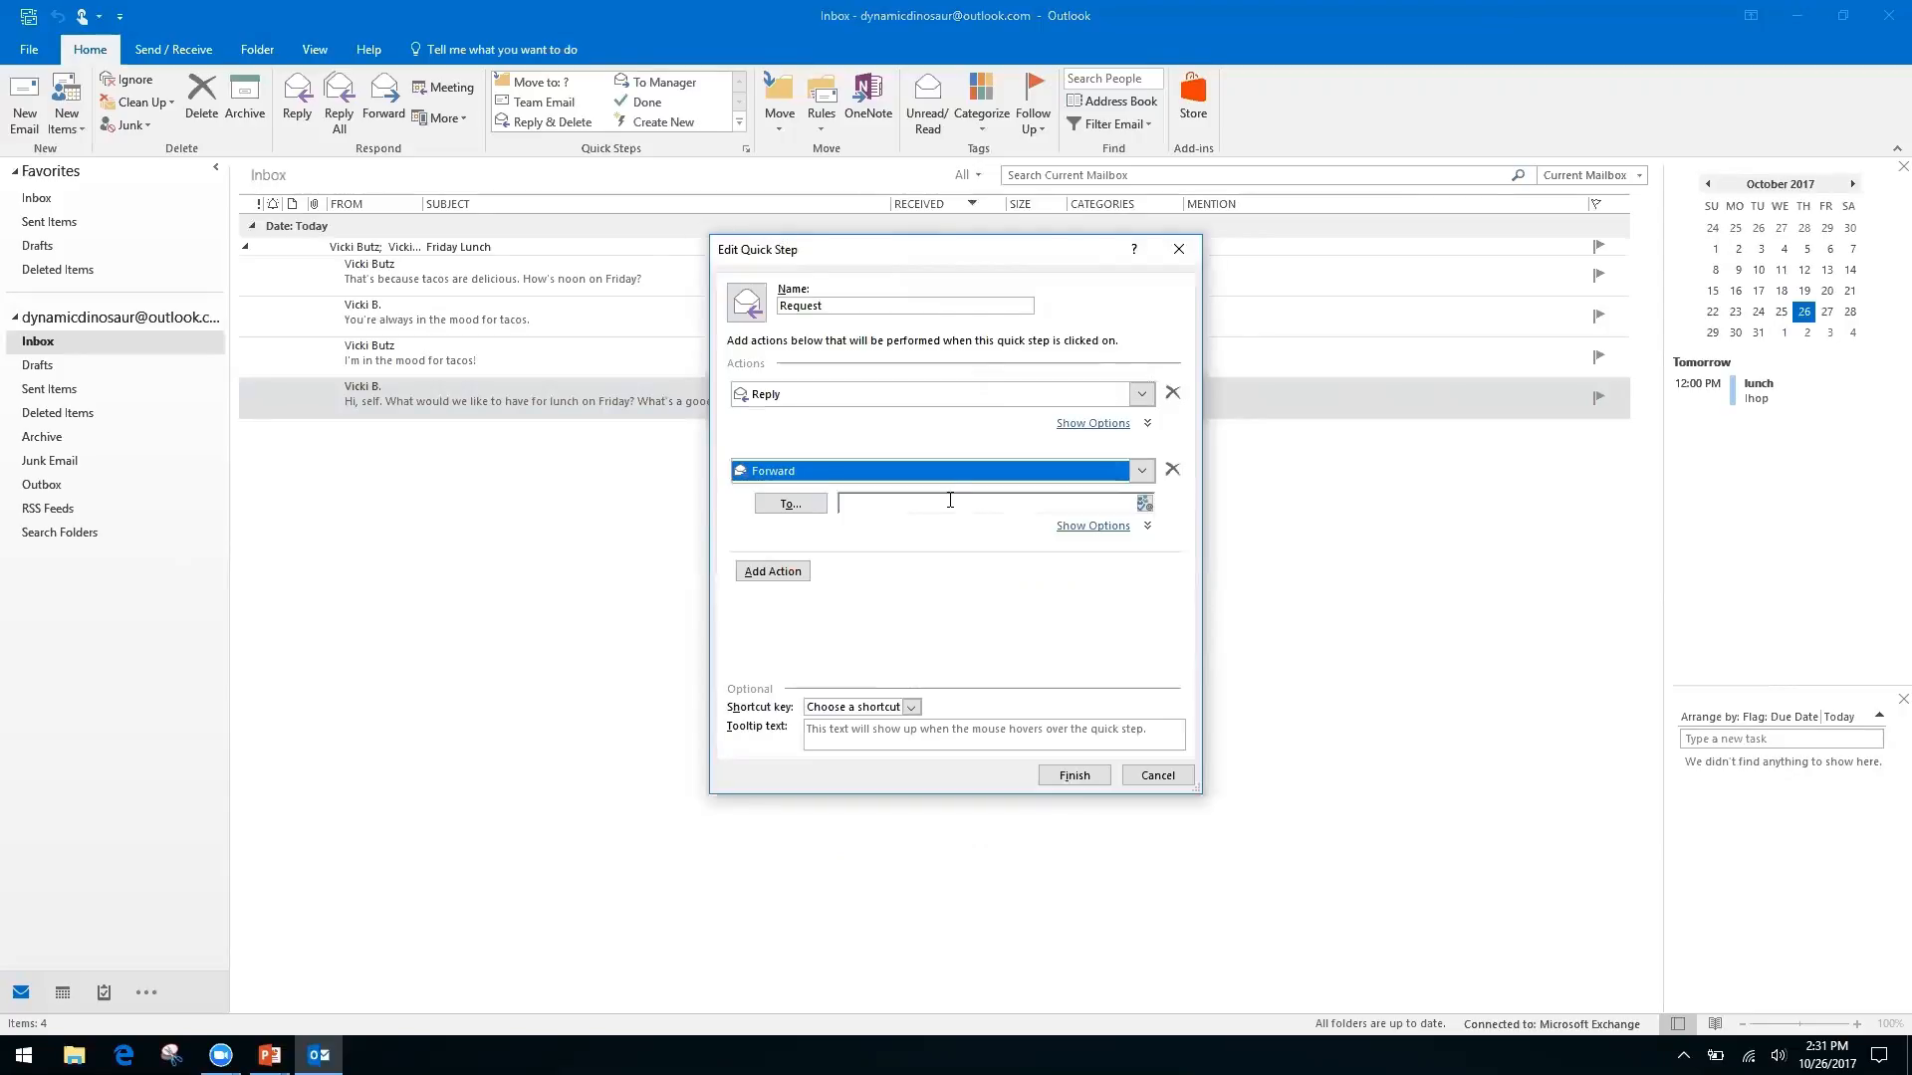
Enter the user's Gmail address as the Forward To recipient
left_click(950, 502)
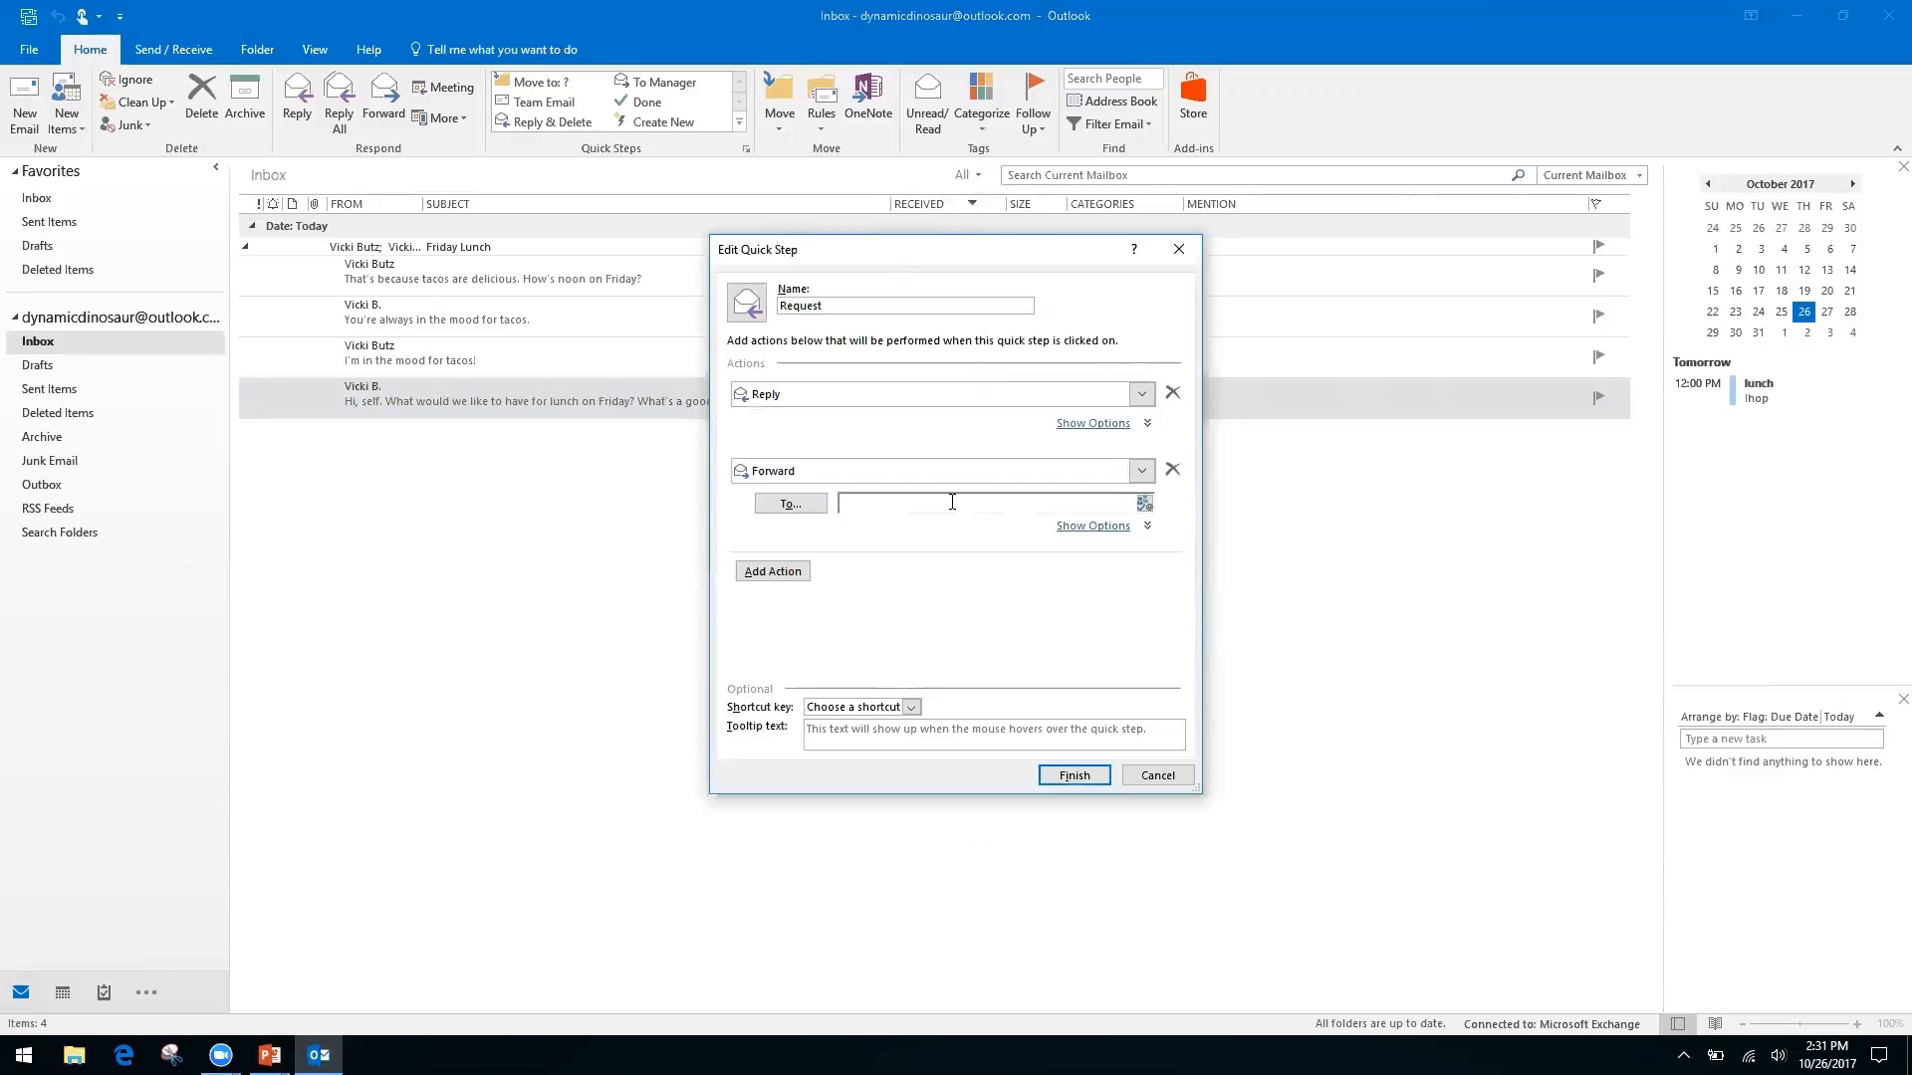
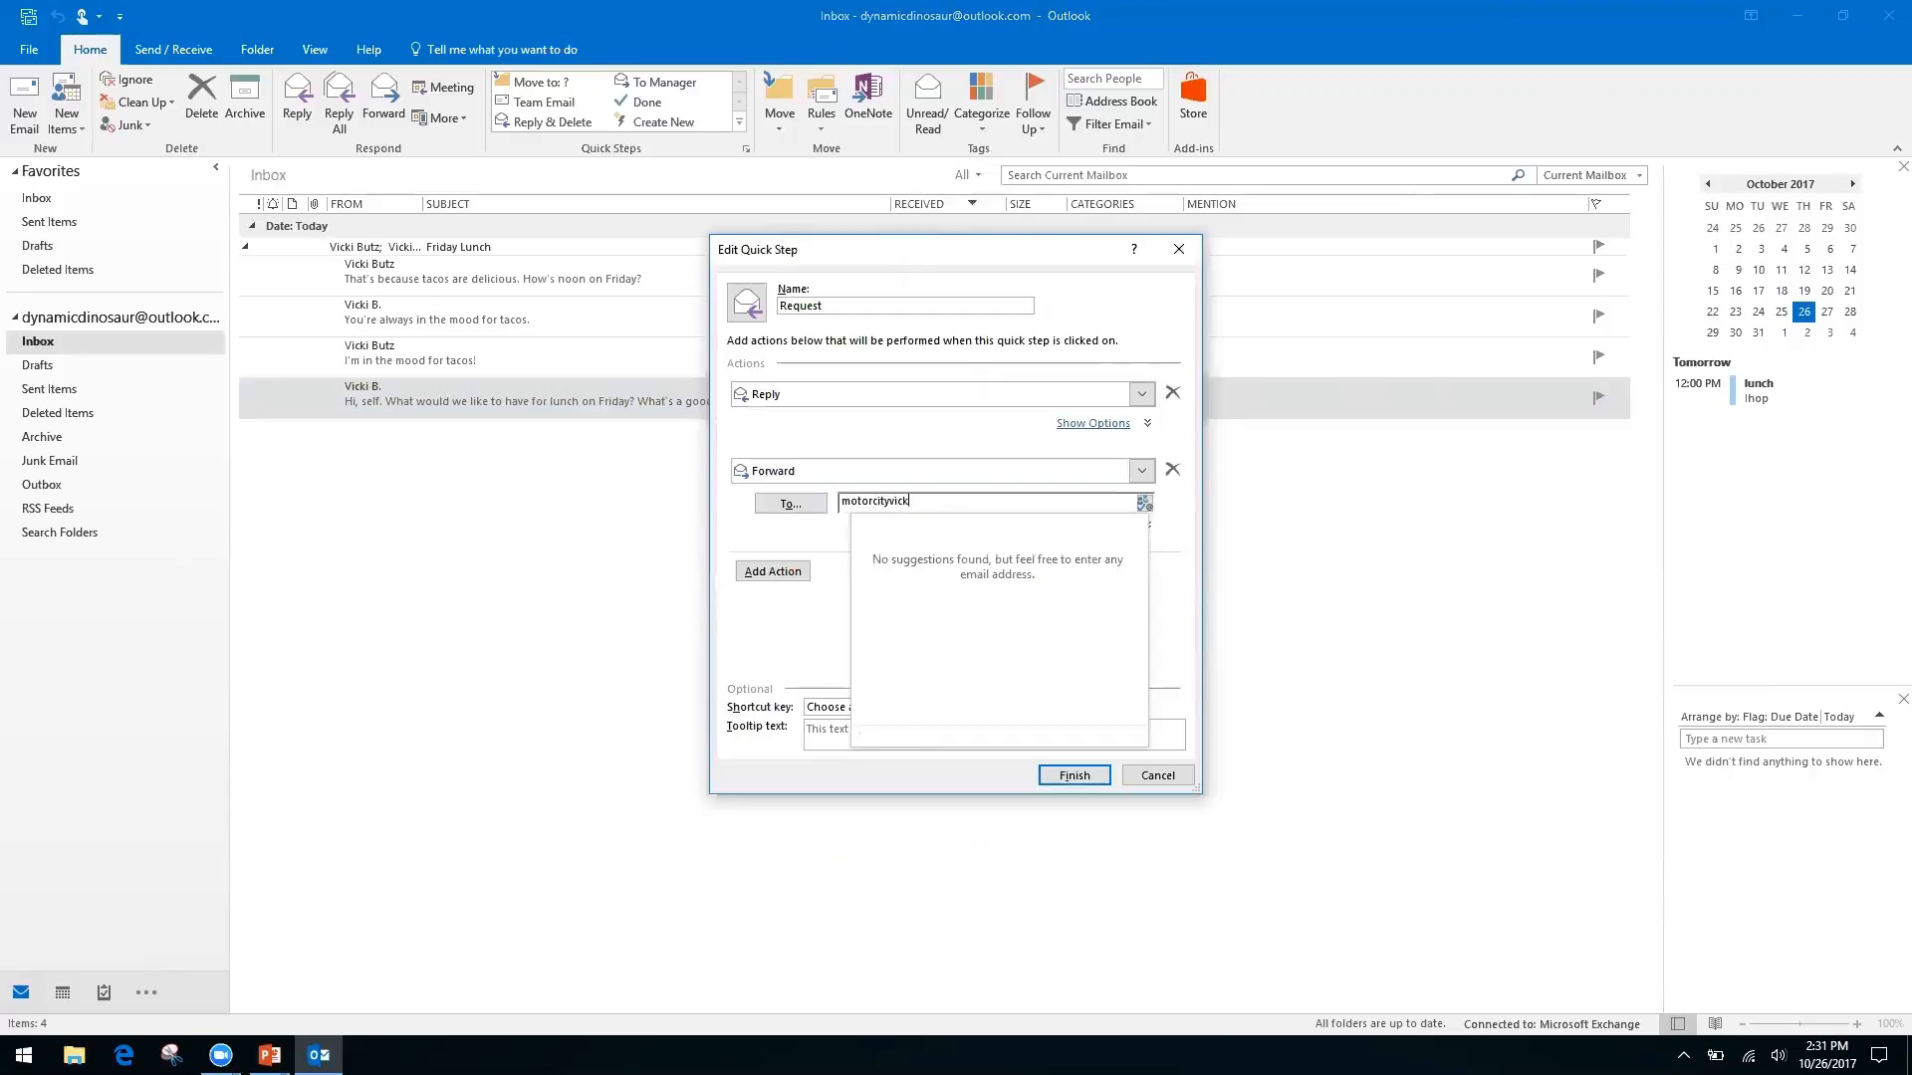
key("Tab")
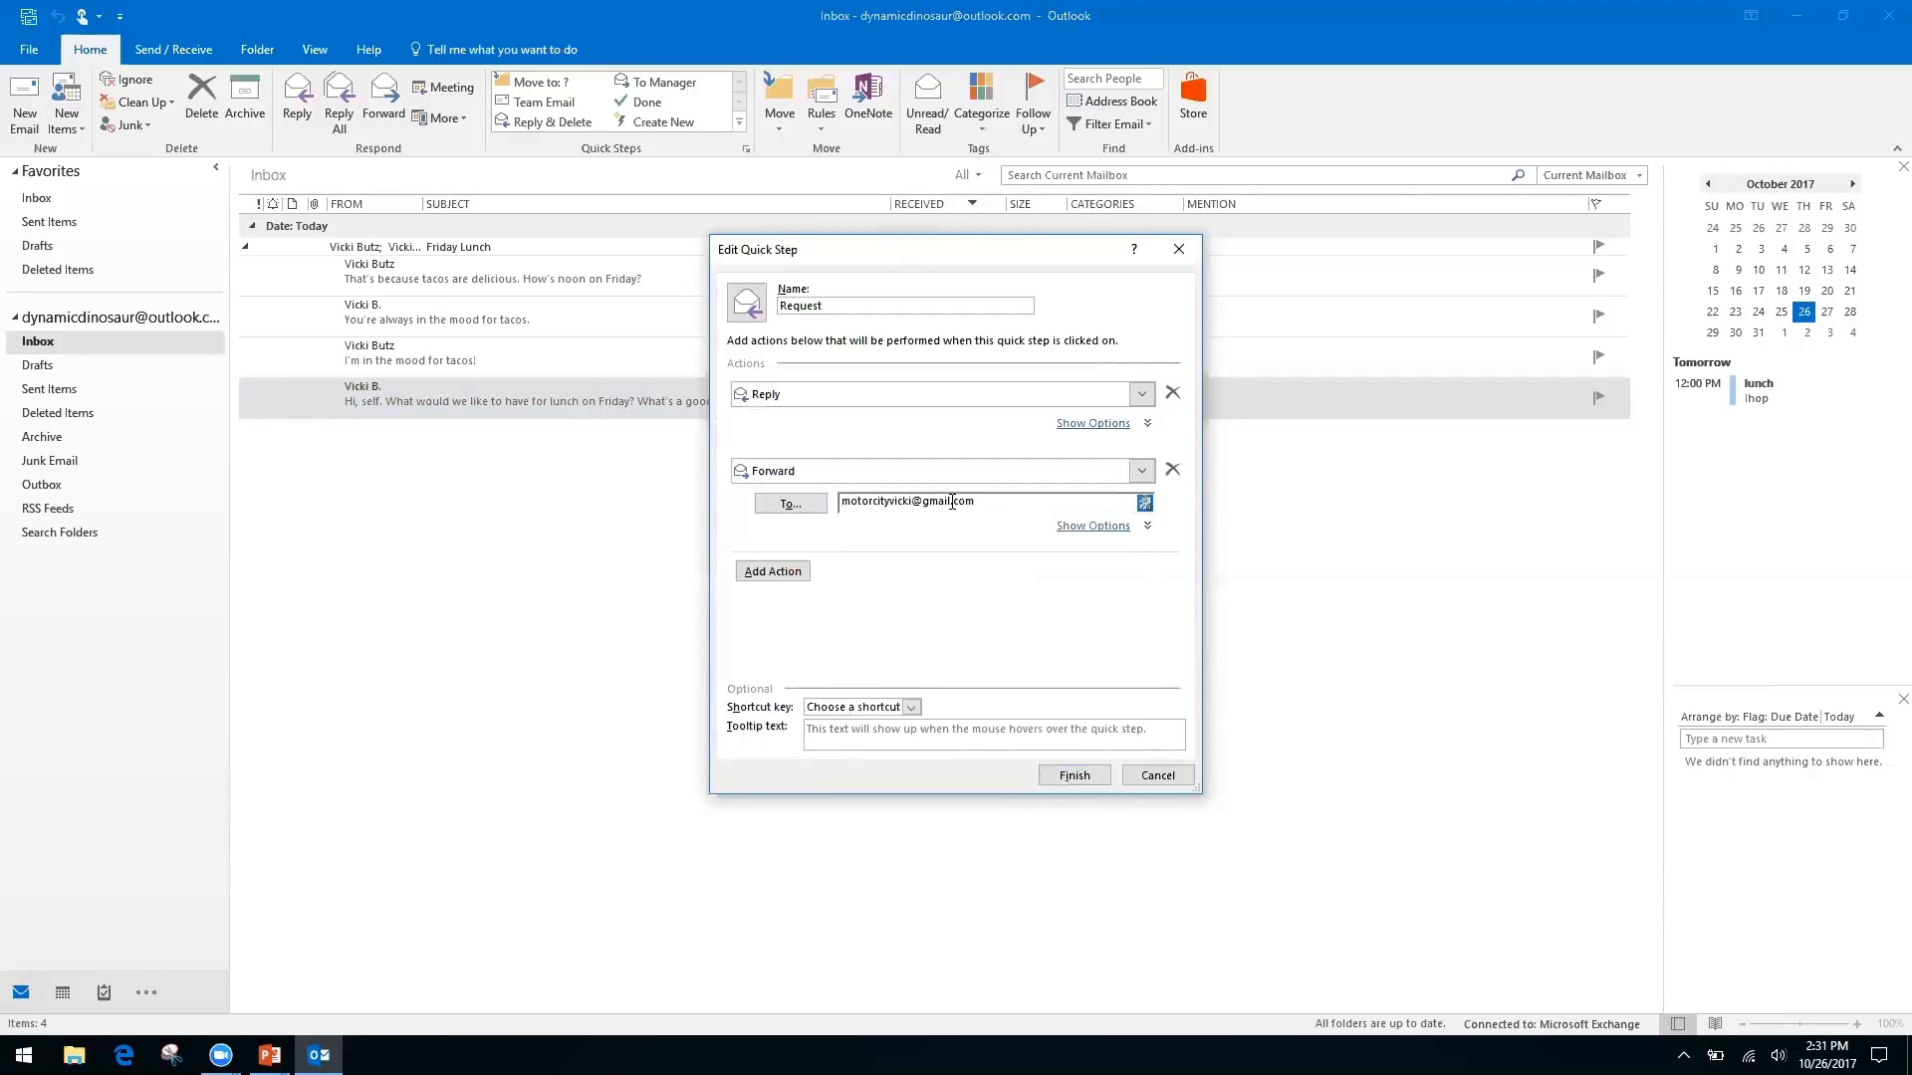
Assign shortcut key CTRL+SHIFT+2 to the Request quick step and finish it
left_click(916, 709)
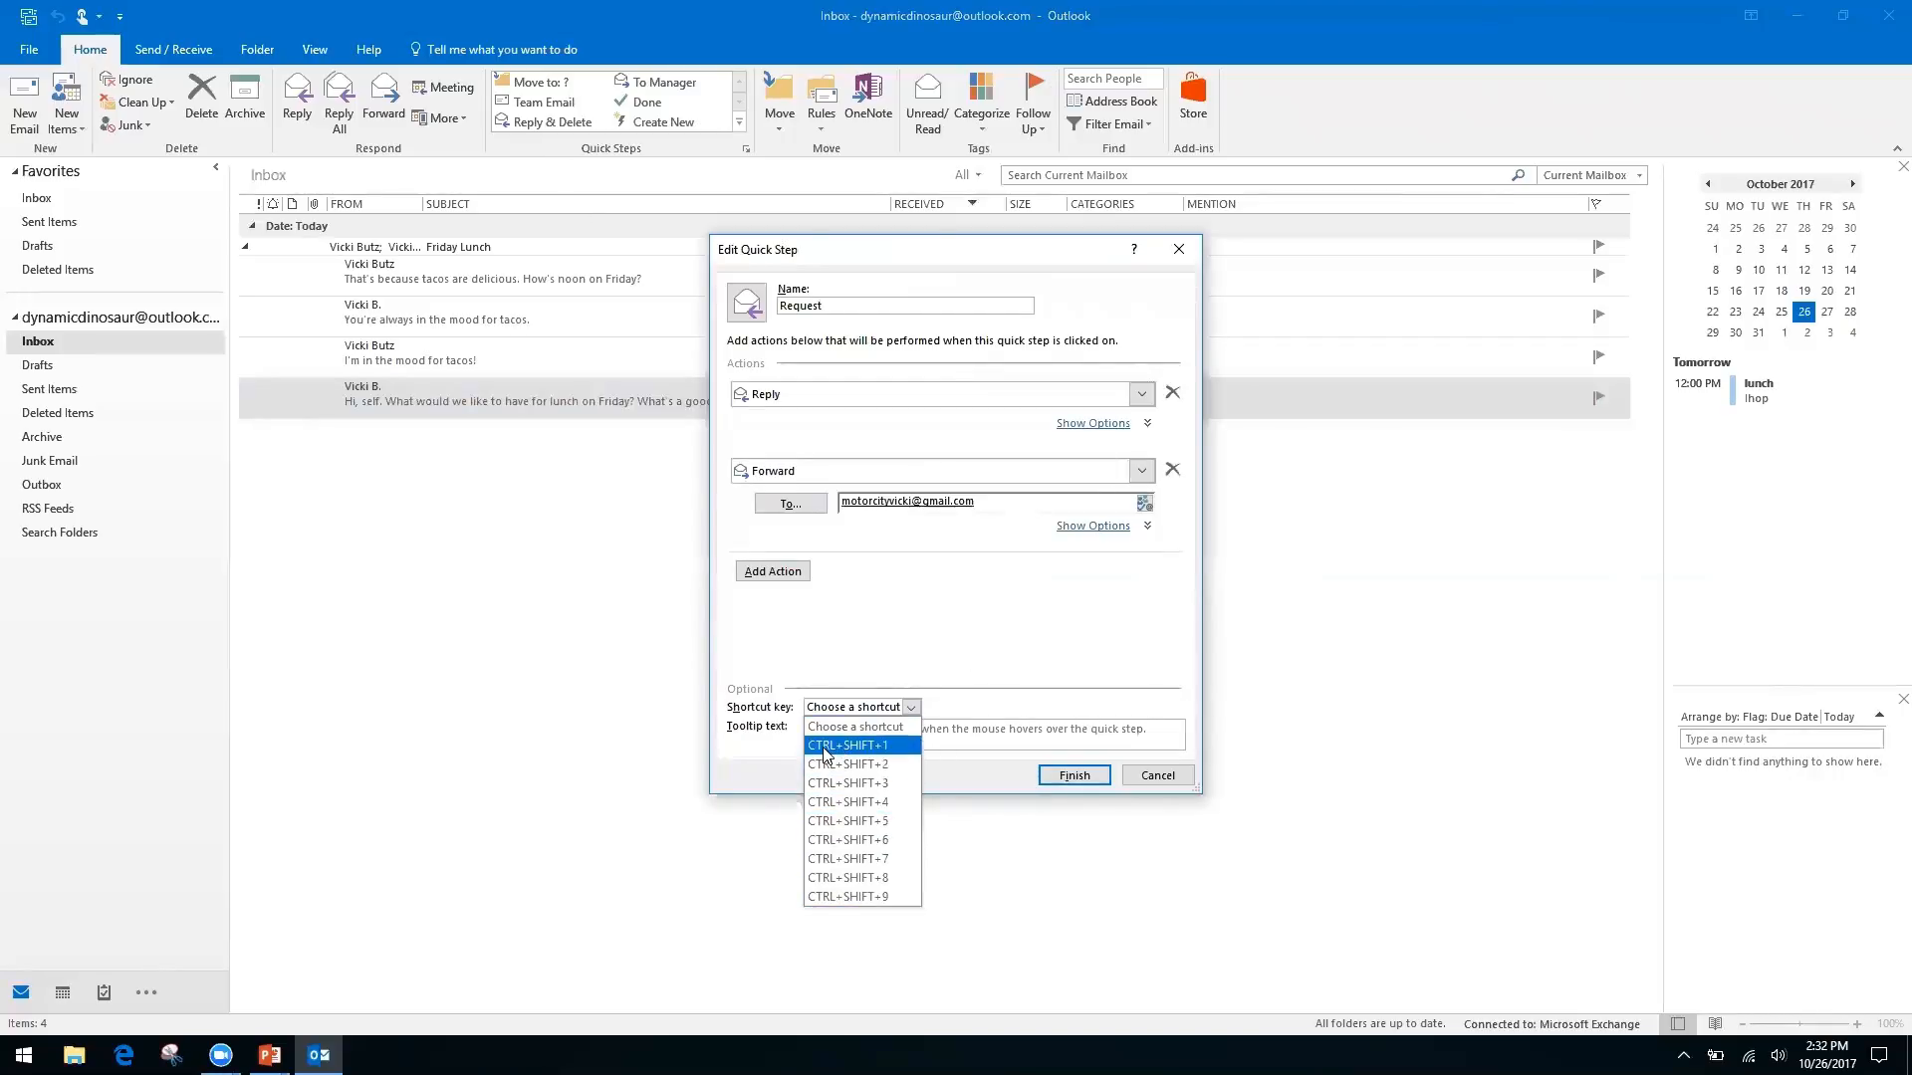
left_click(873, 770)
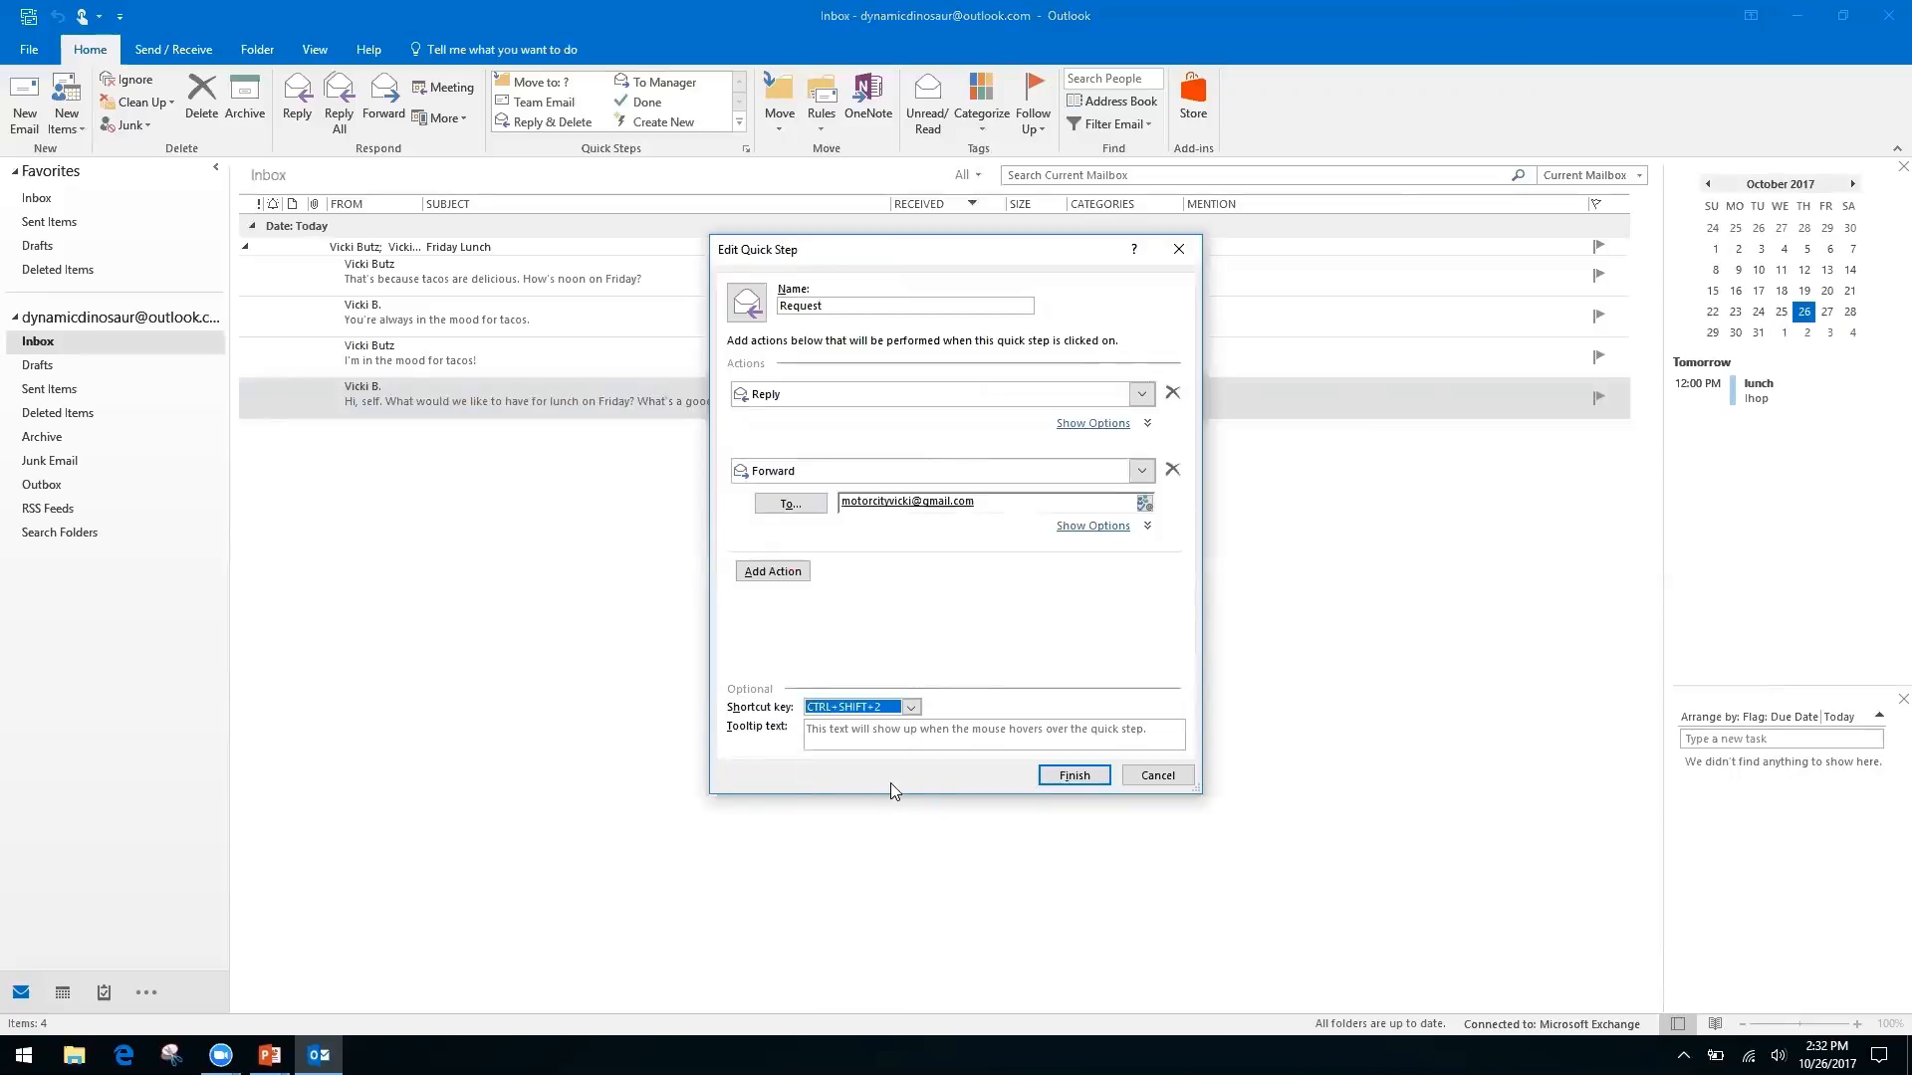
left_click(1075, 776)
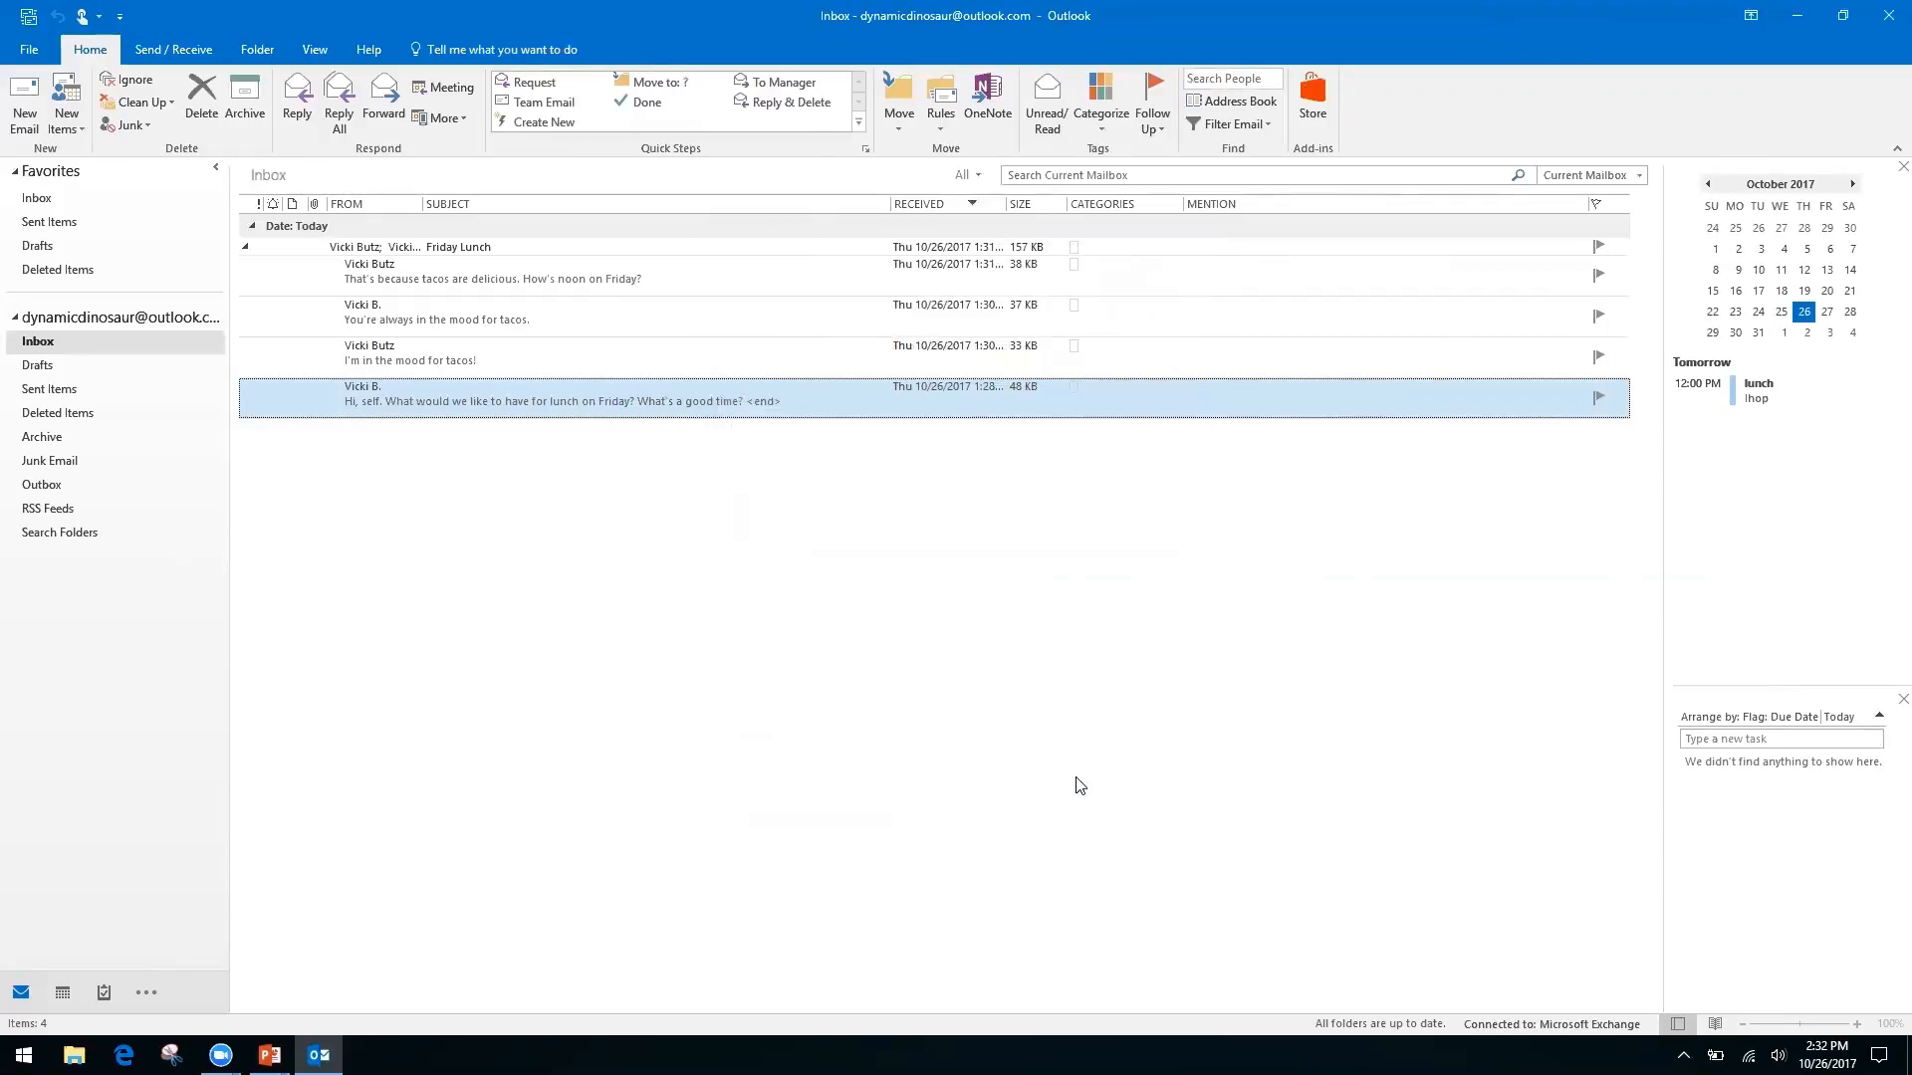
left_click(519, 354)
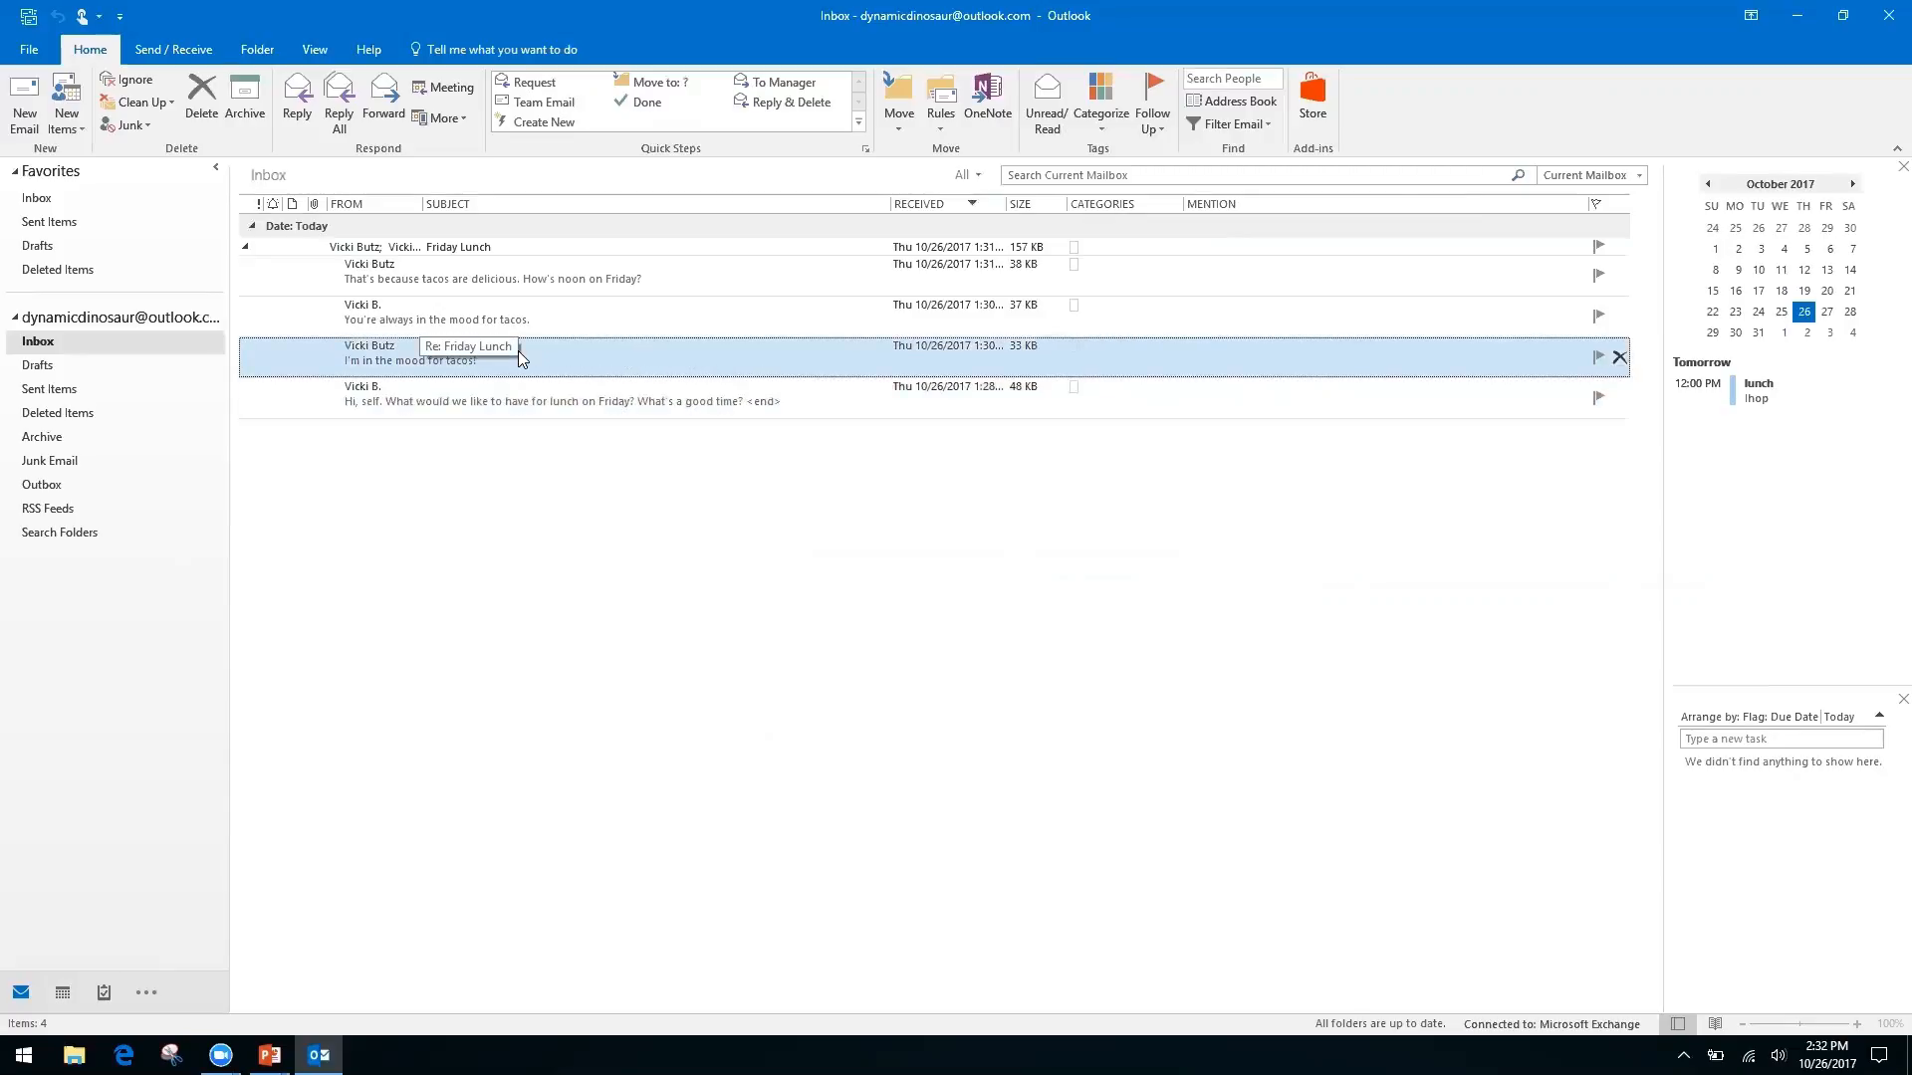
key("ctrl+r")
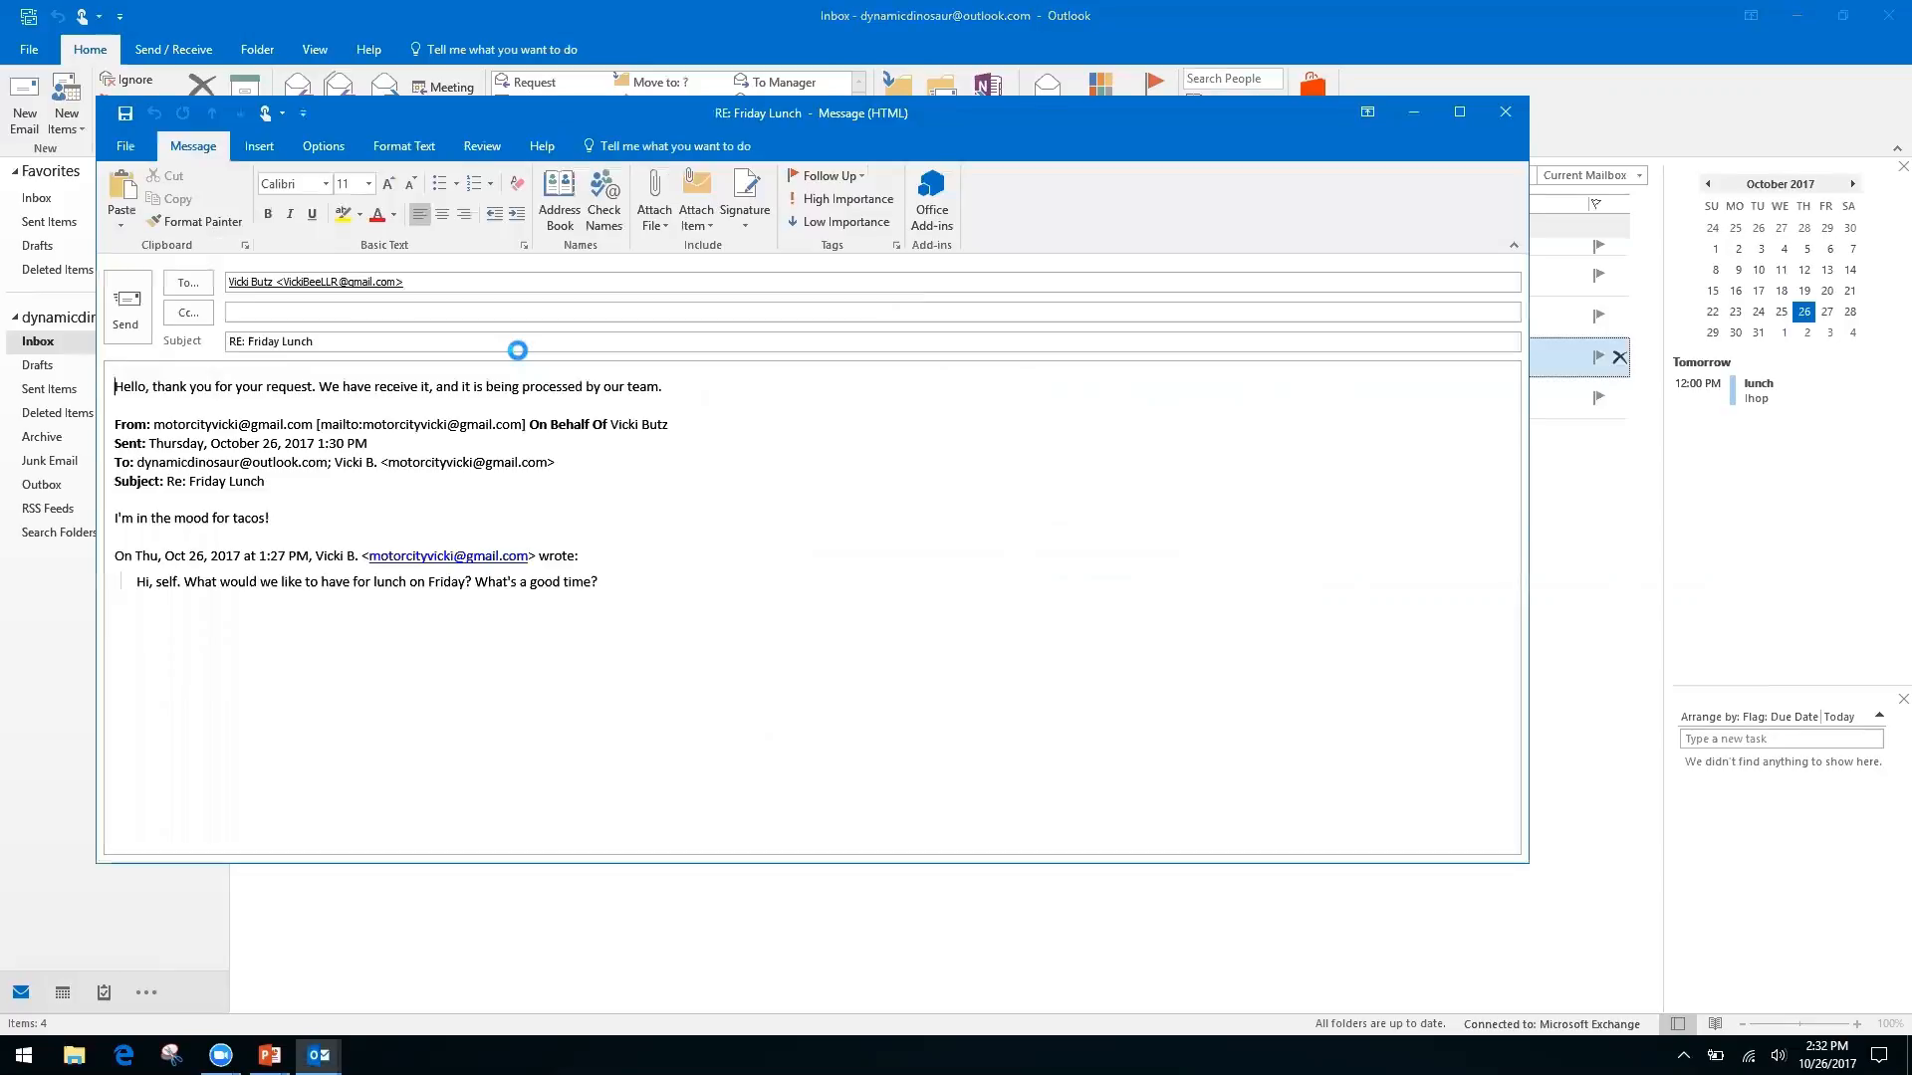
key("ctrl+f")
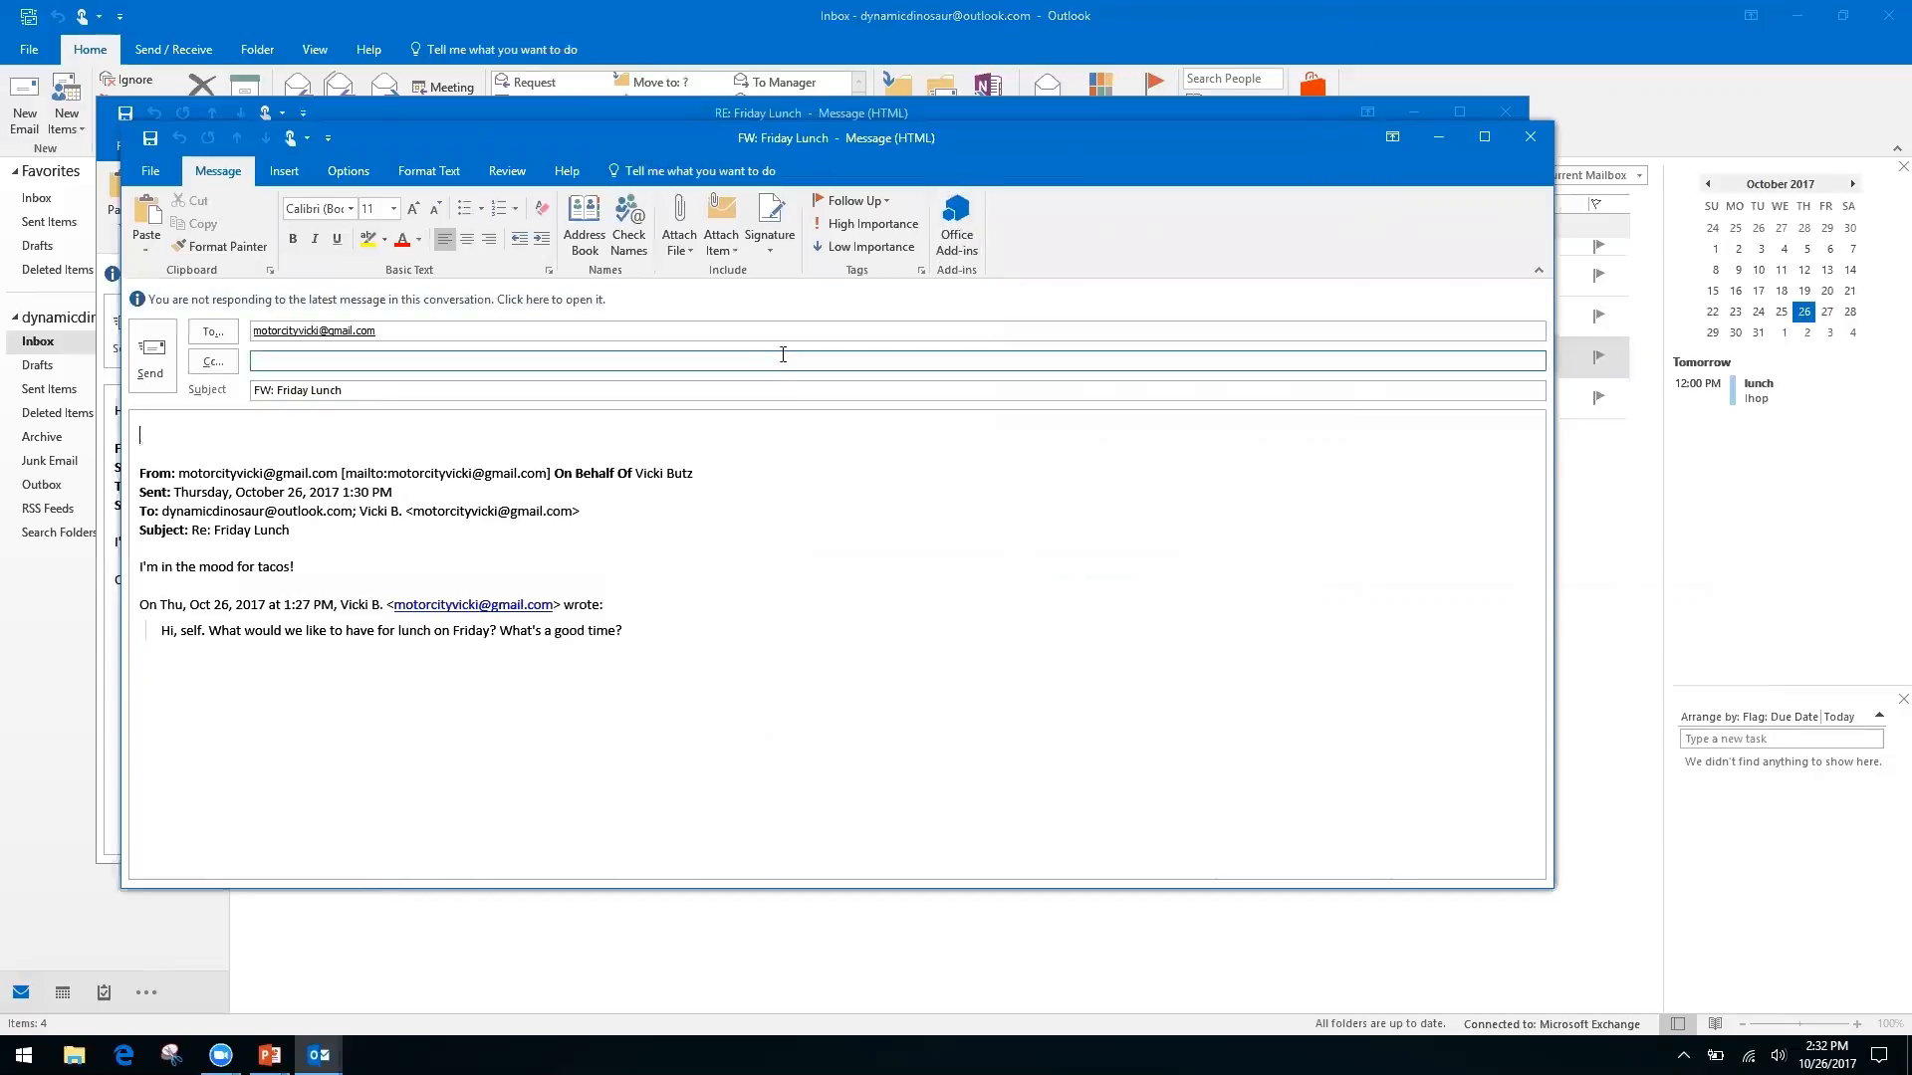
left_click(1531, 143)
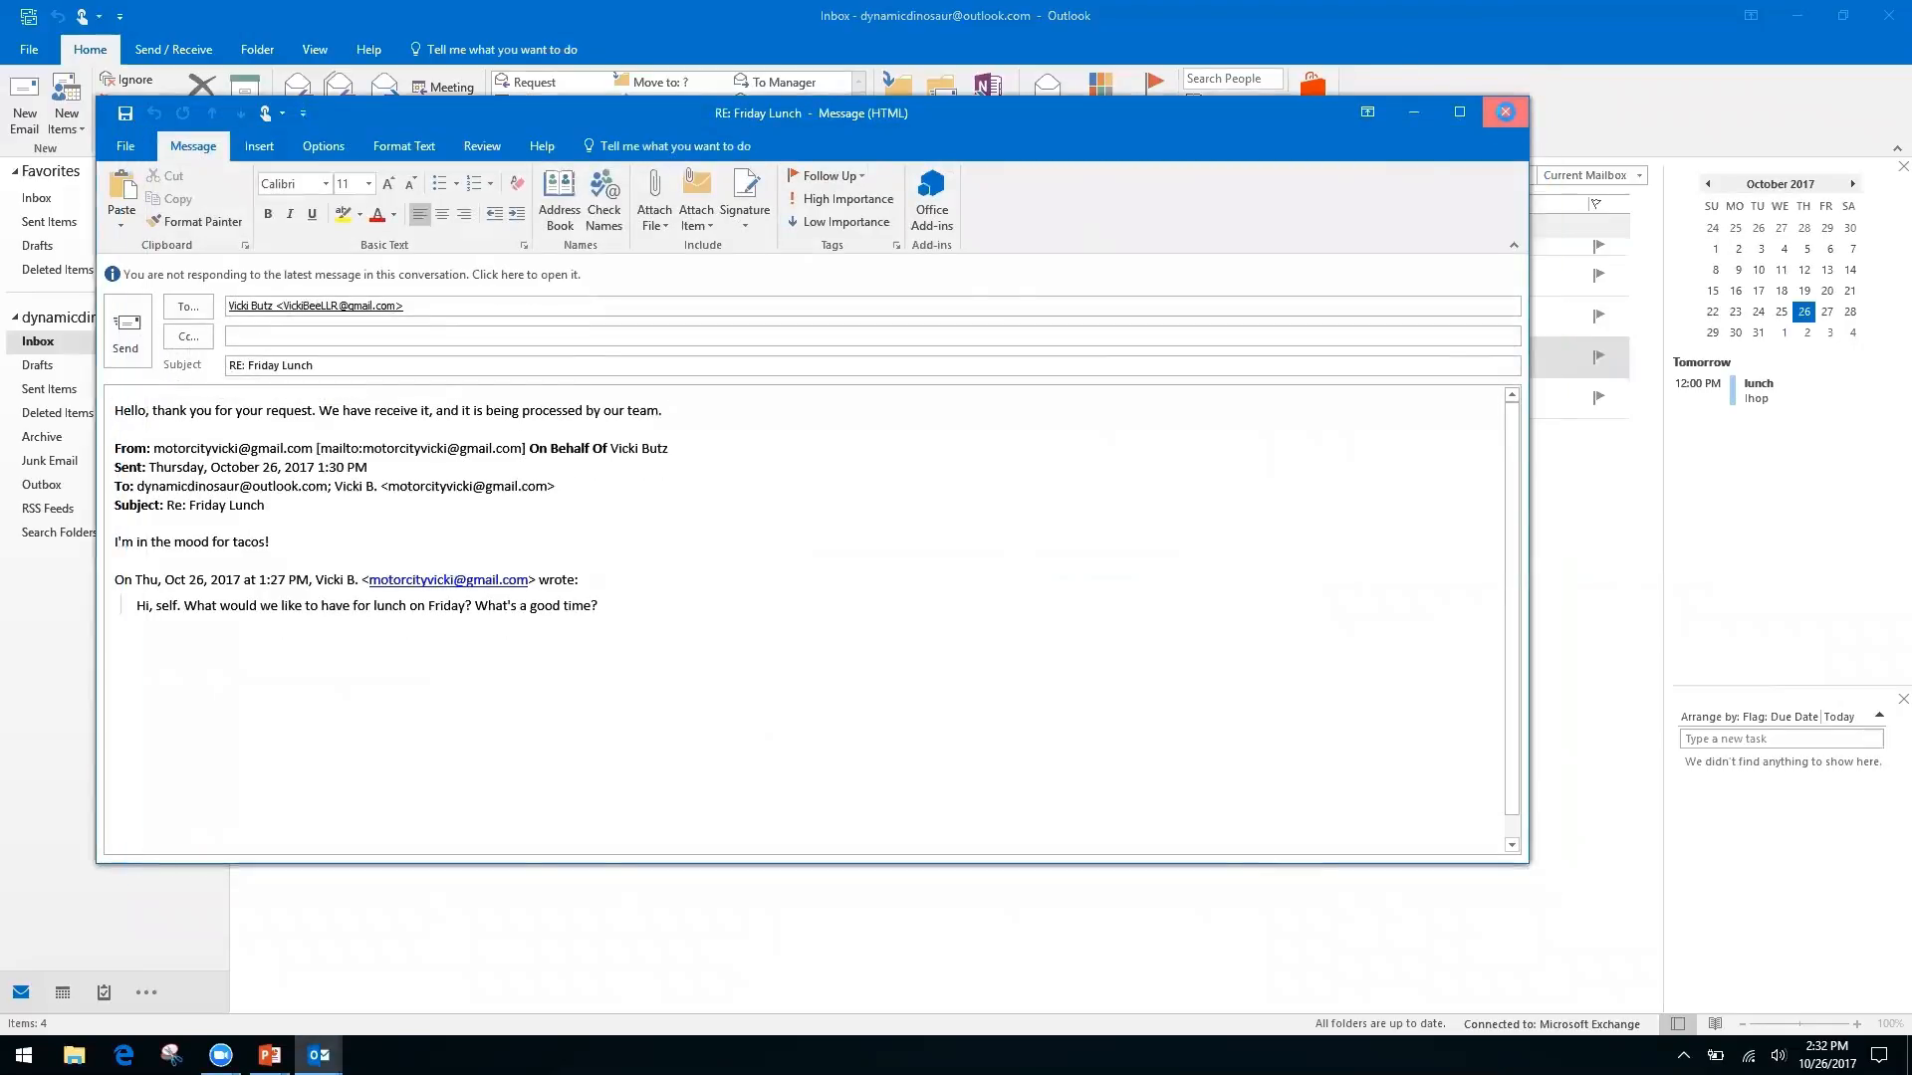
left_click(1507, 112)
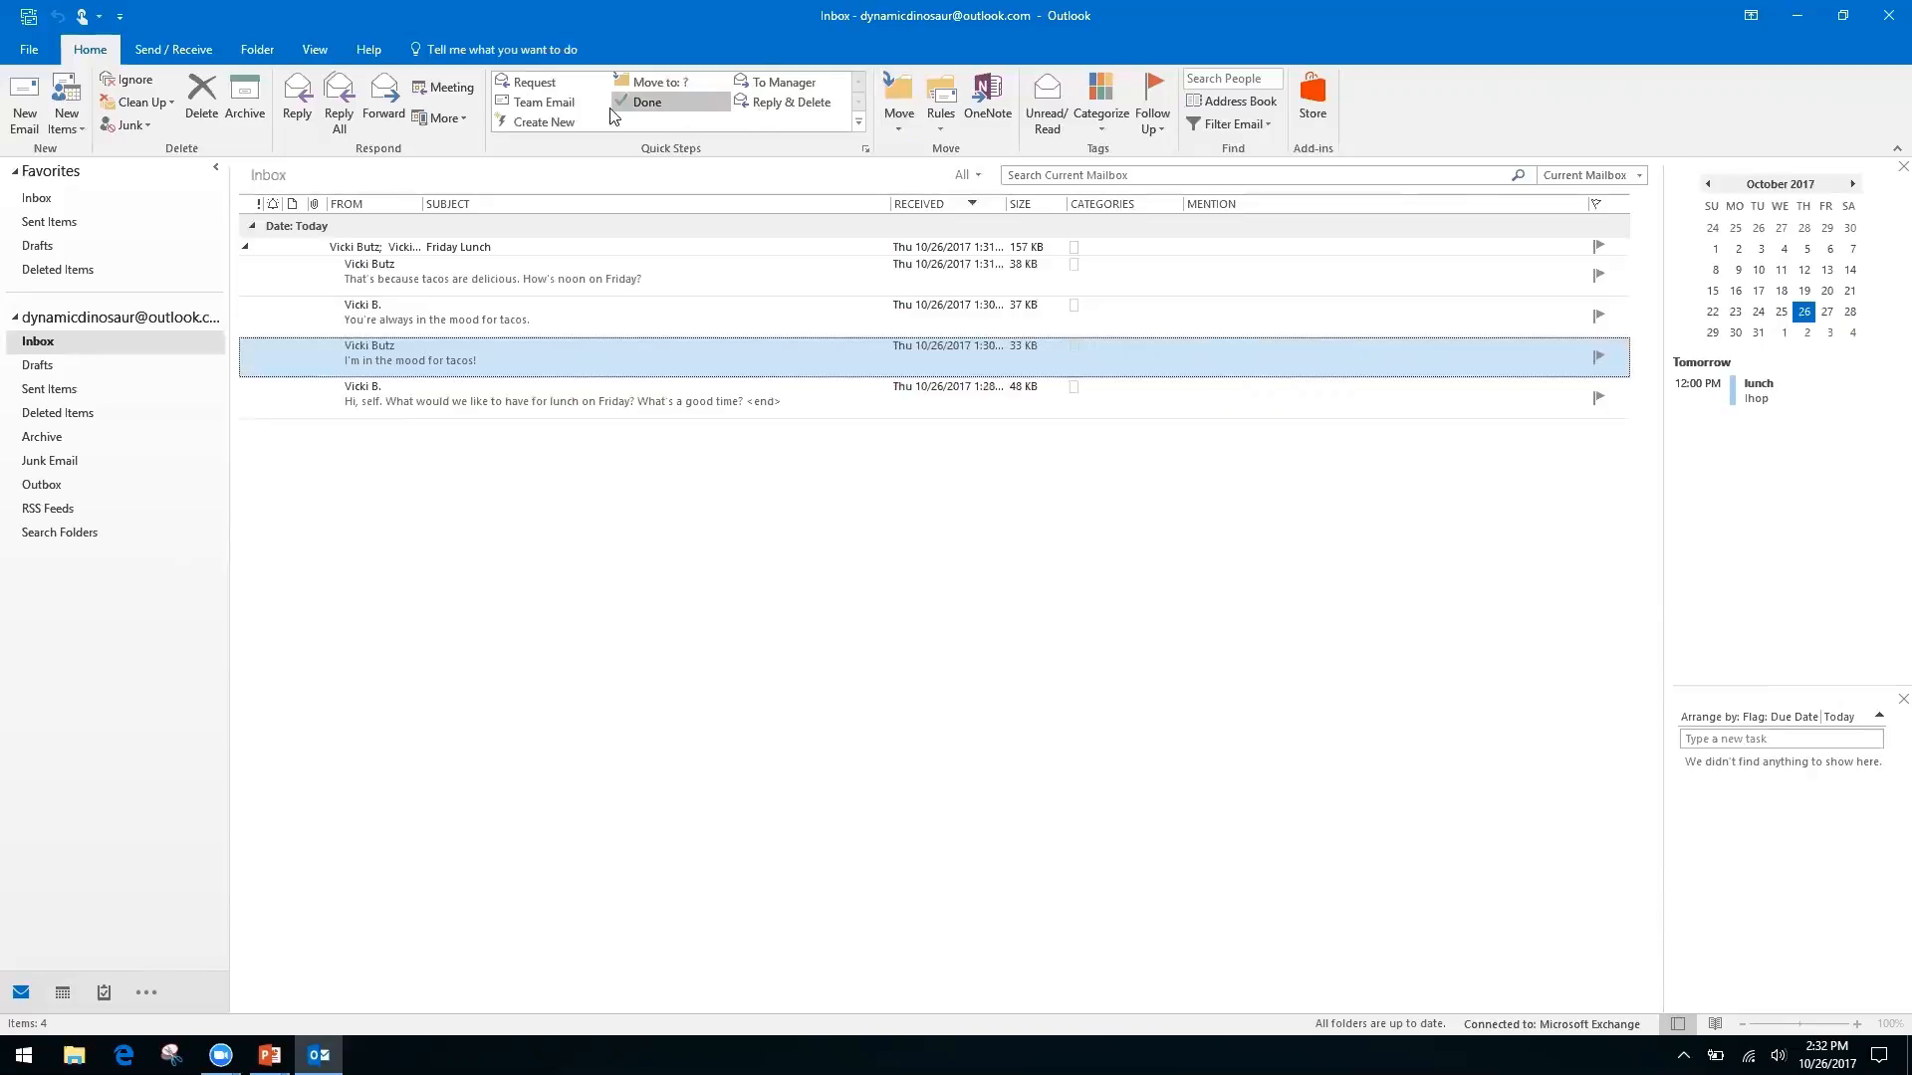
Start a new quick step and name it 'Folders'
left_click(563, 121)
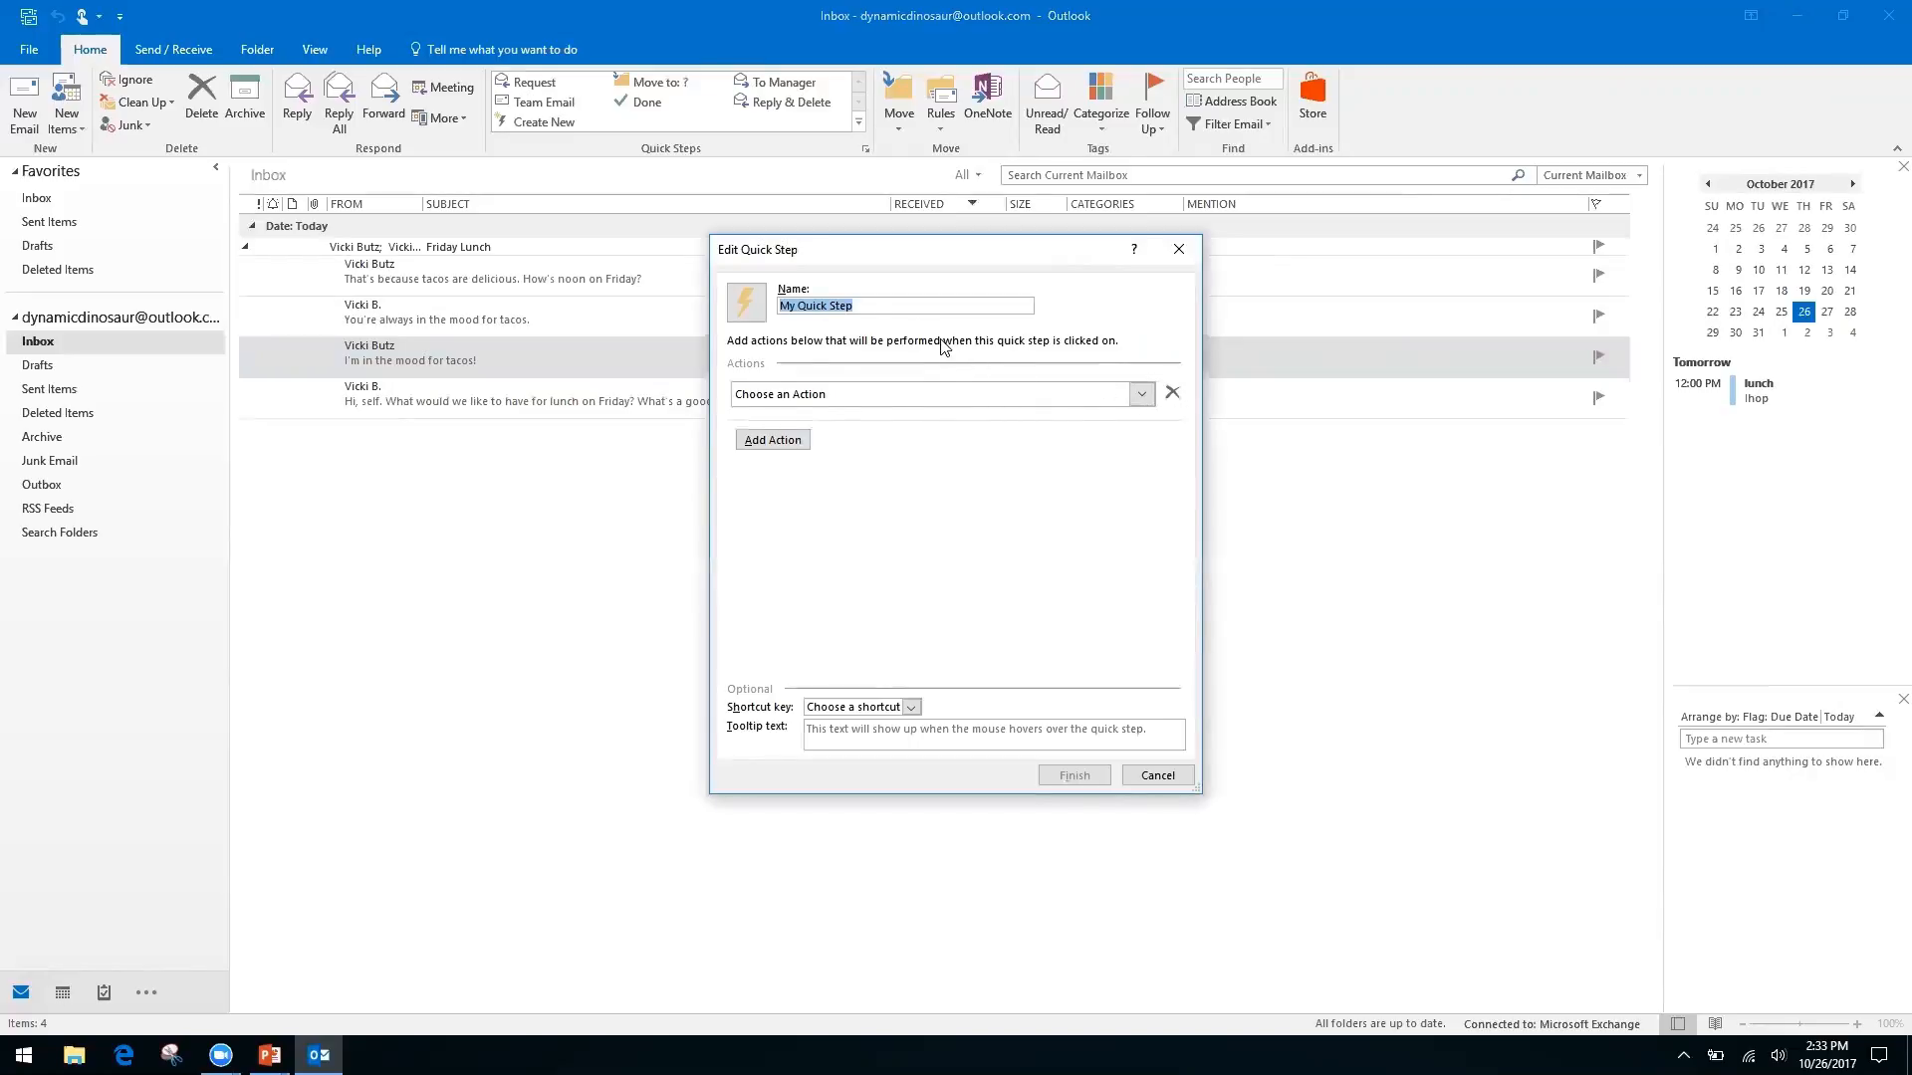
left_click(870, 304)
triple_click(870, 305)
type("Folders")
Set the first action to Move to folder, snoozing the Windows update notice
left_click(1135, 393)
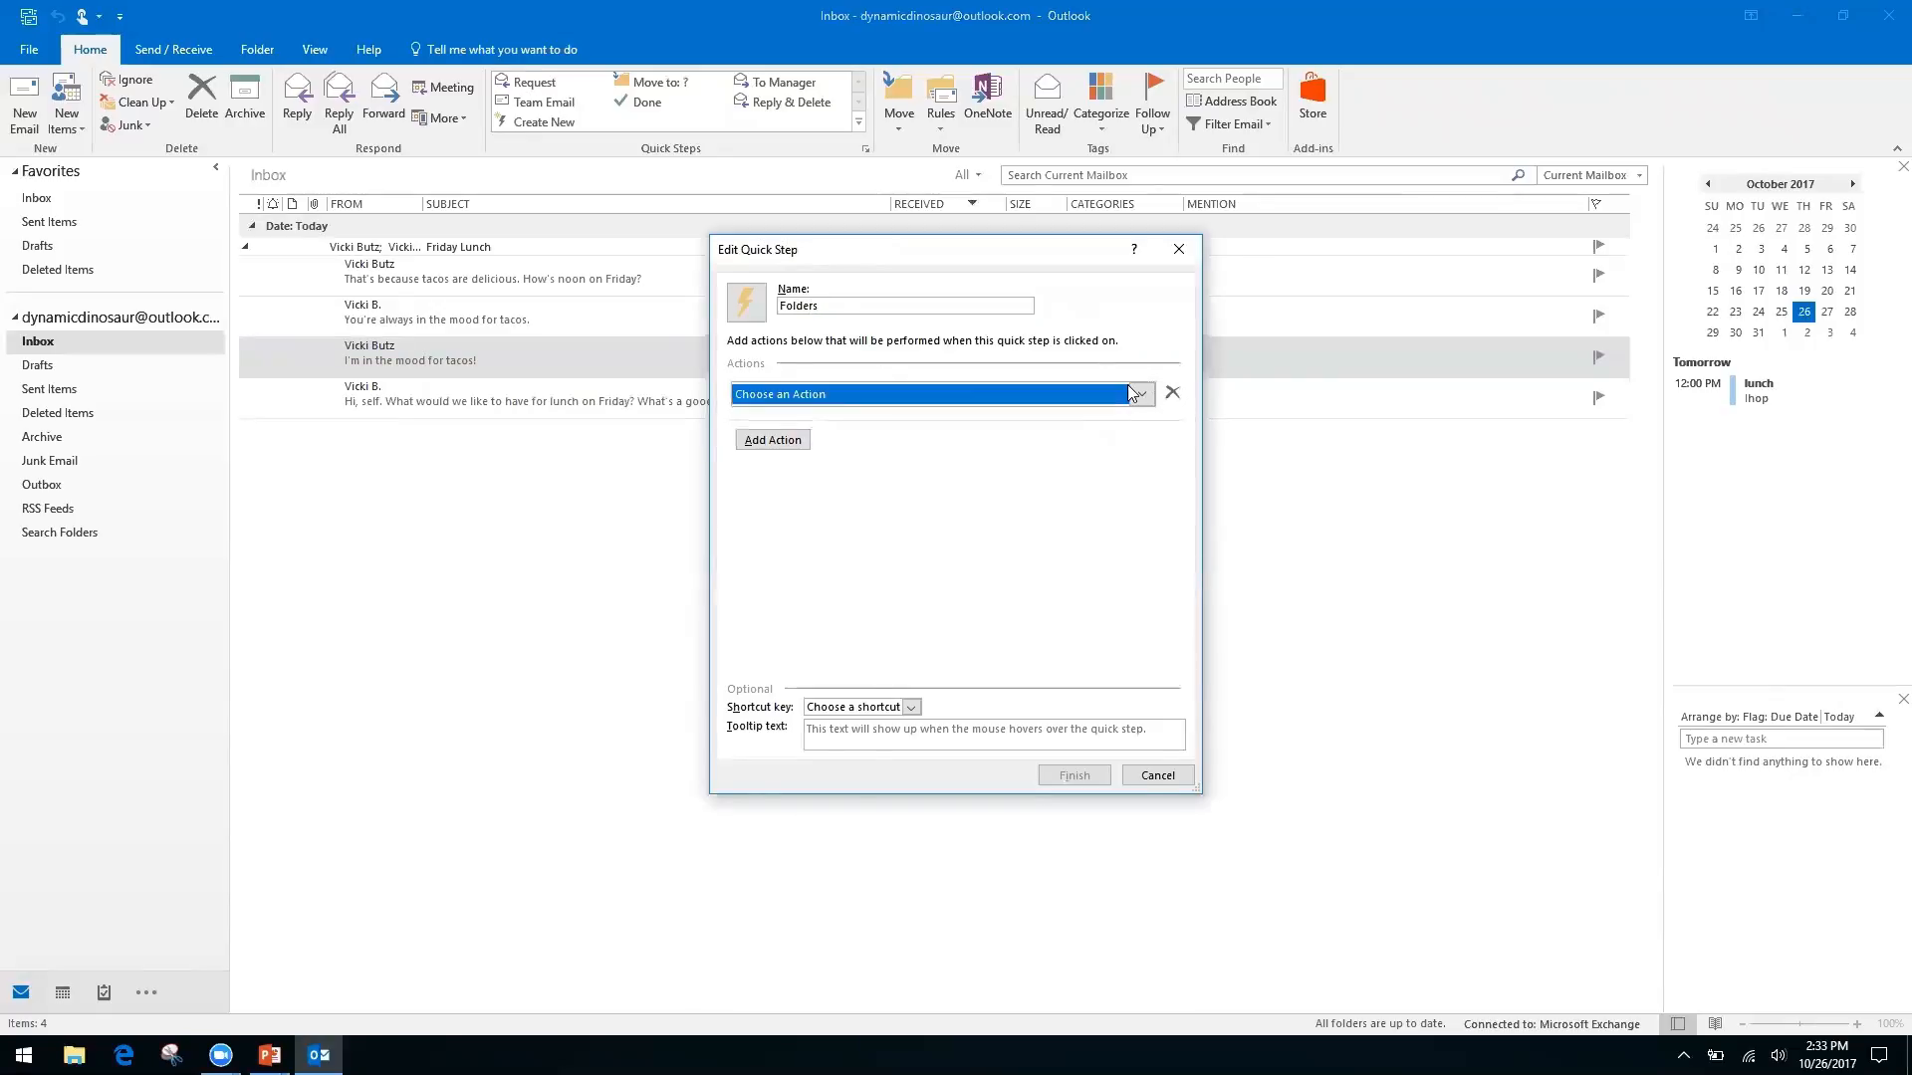
left_click(886, 461)
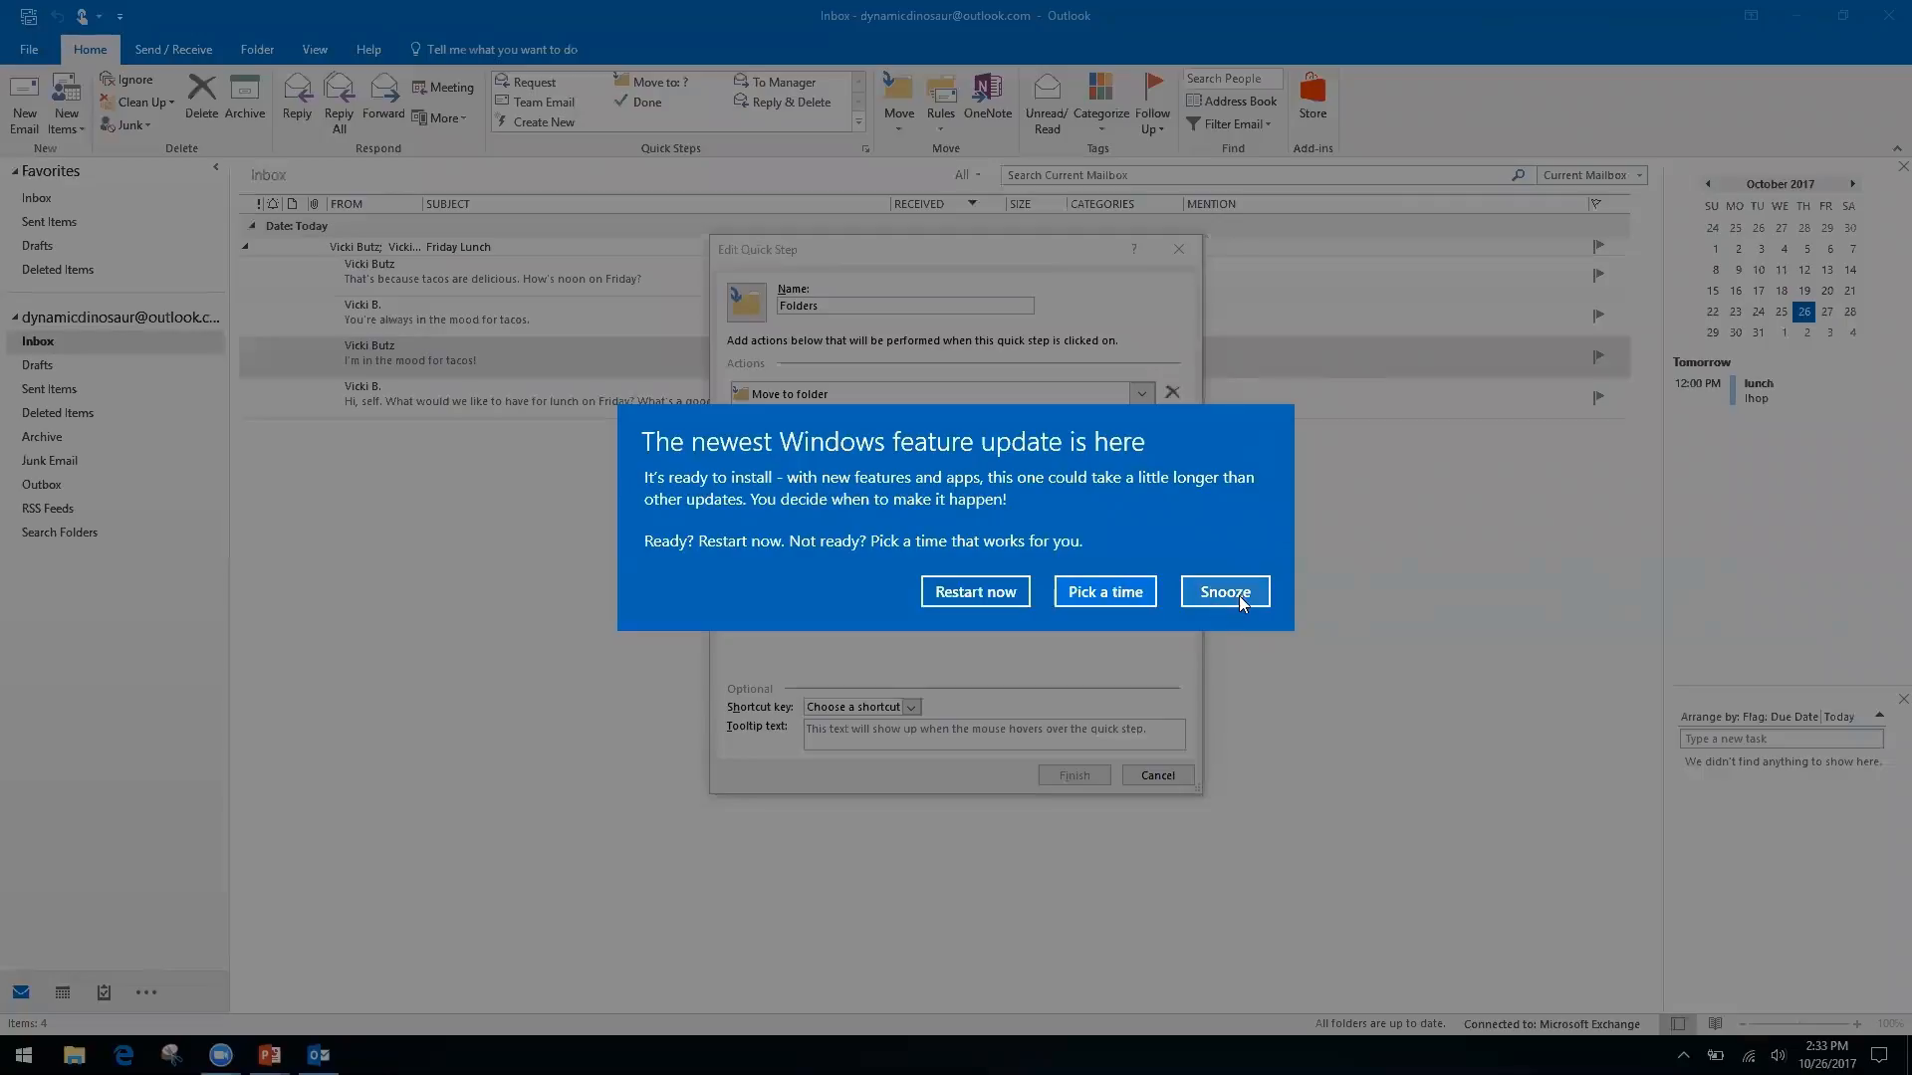
left_click(1224, 592)
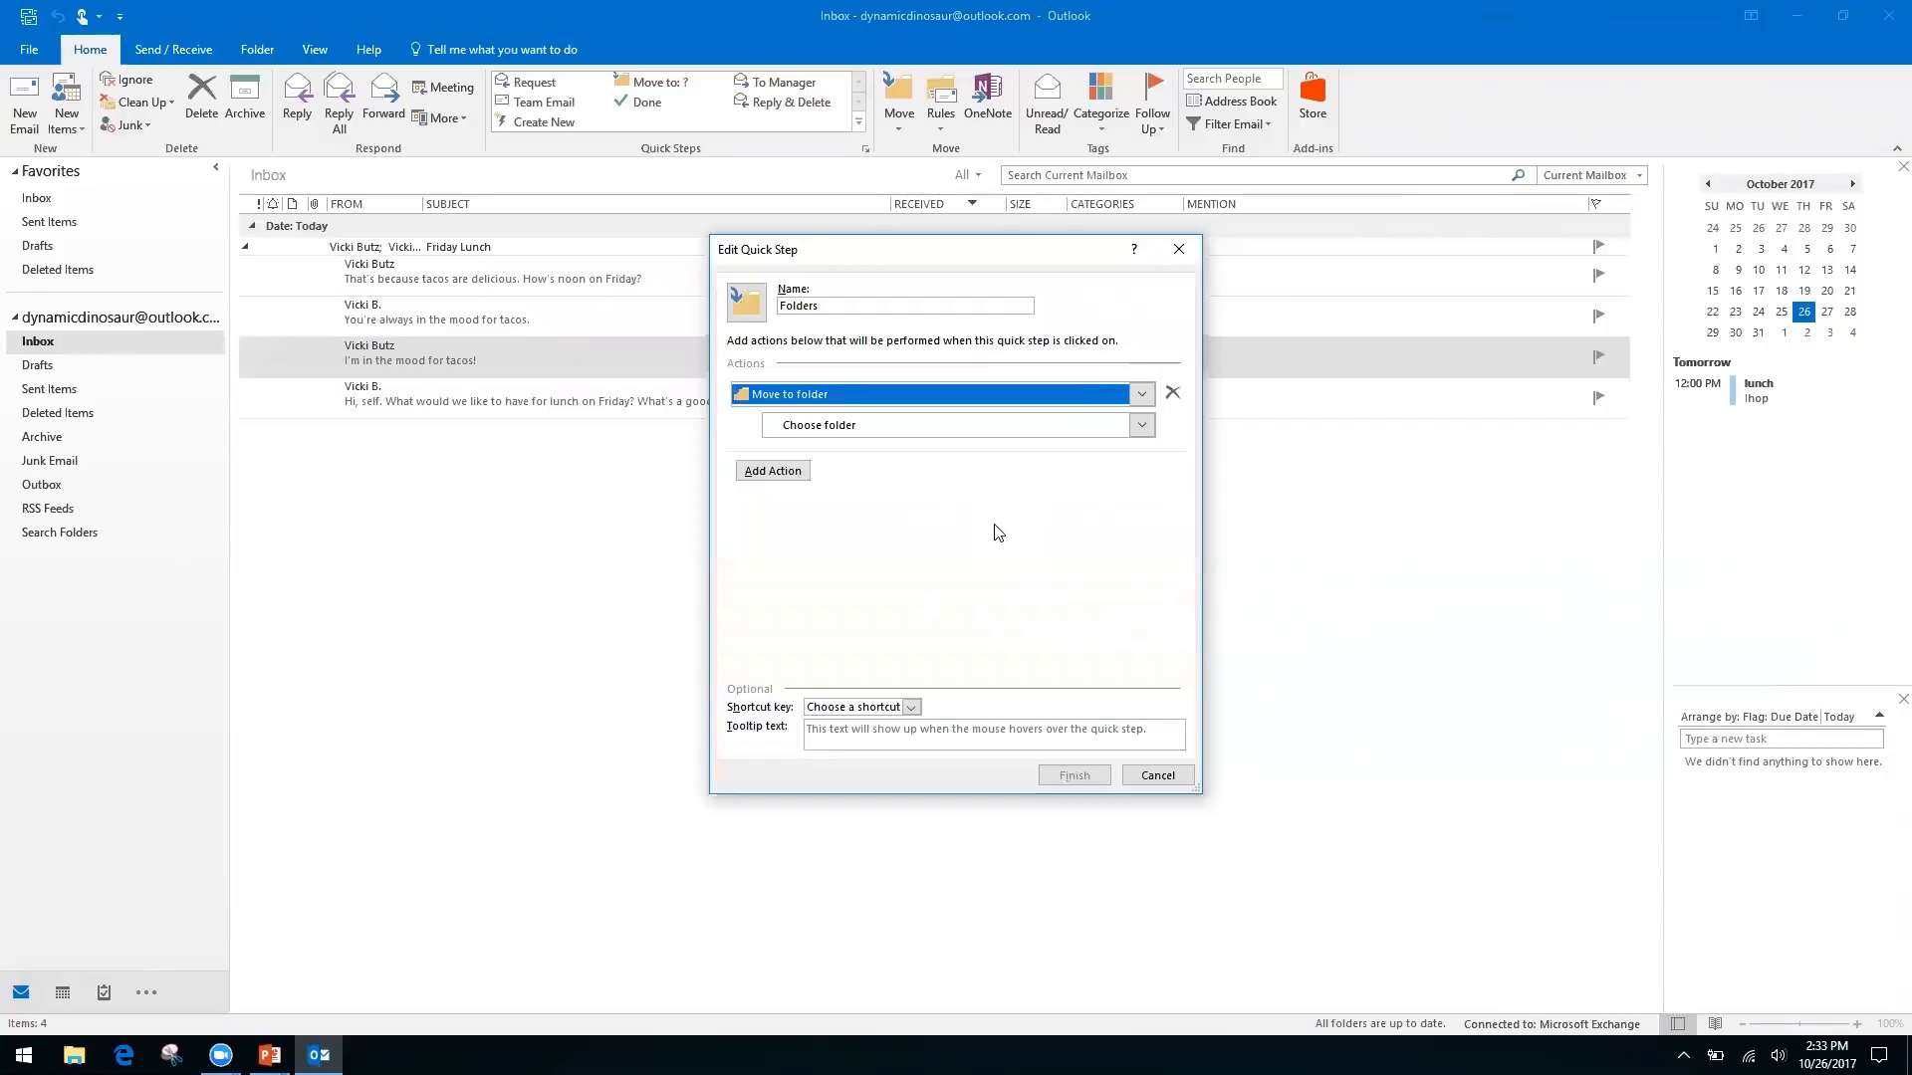
left_click(808, 425)
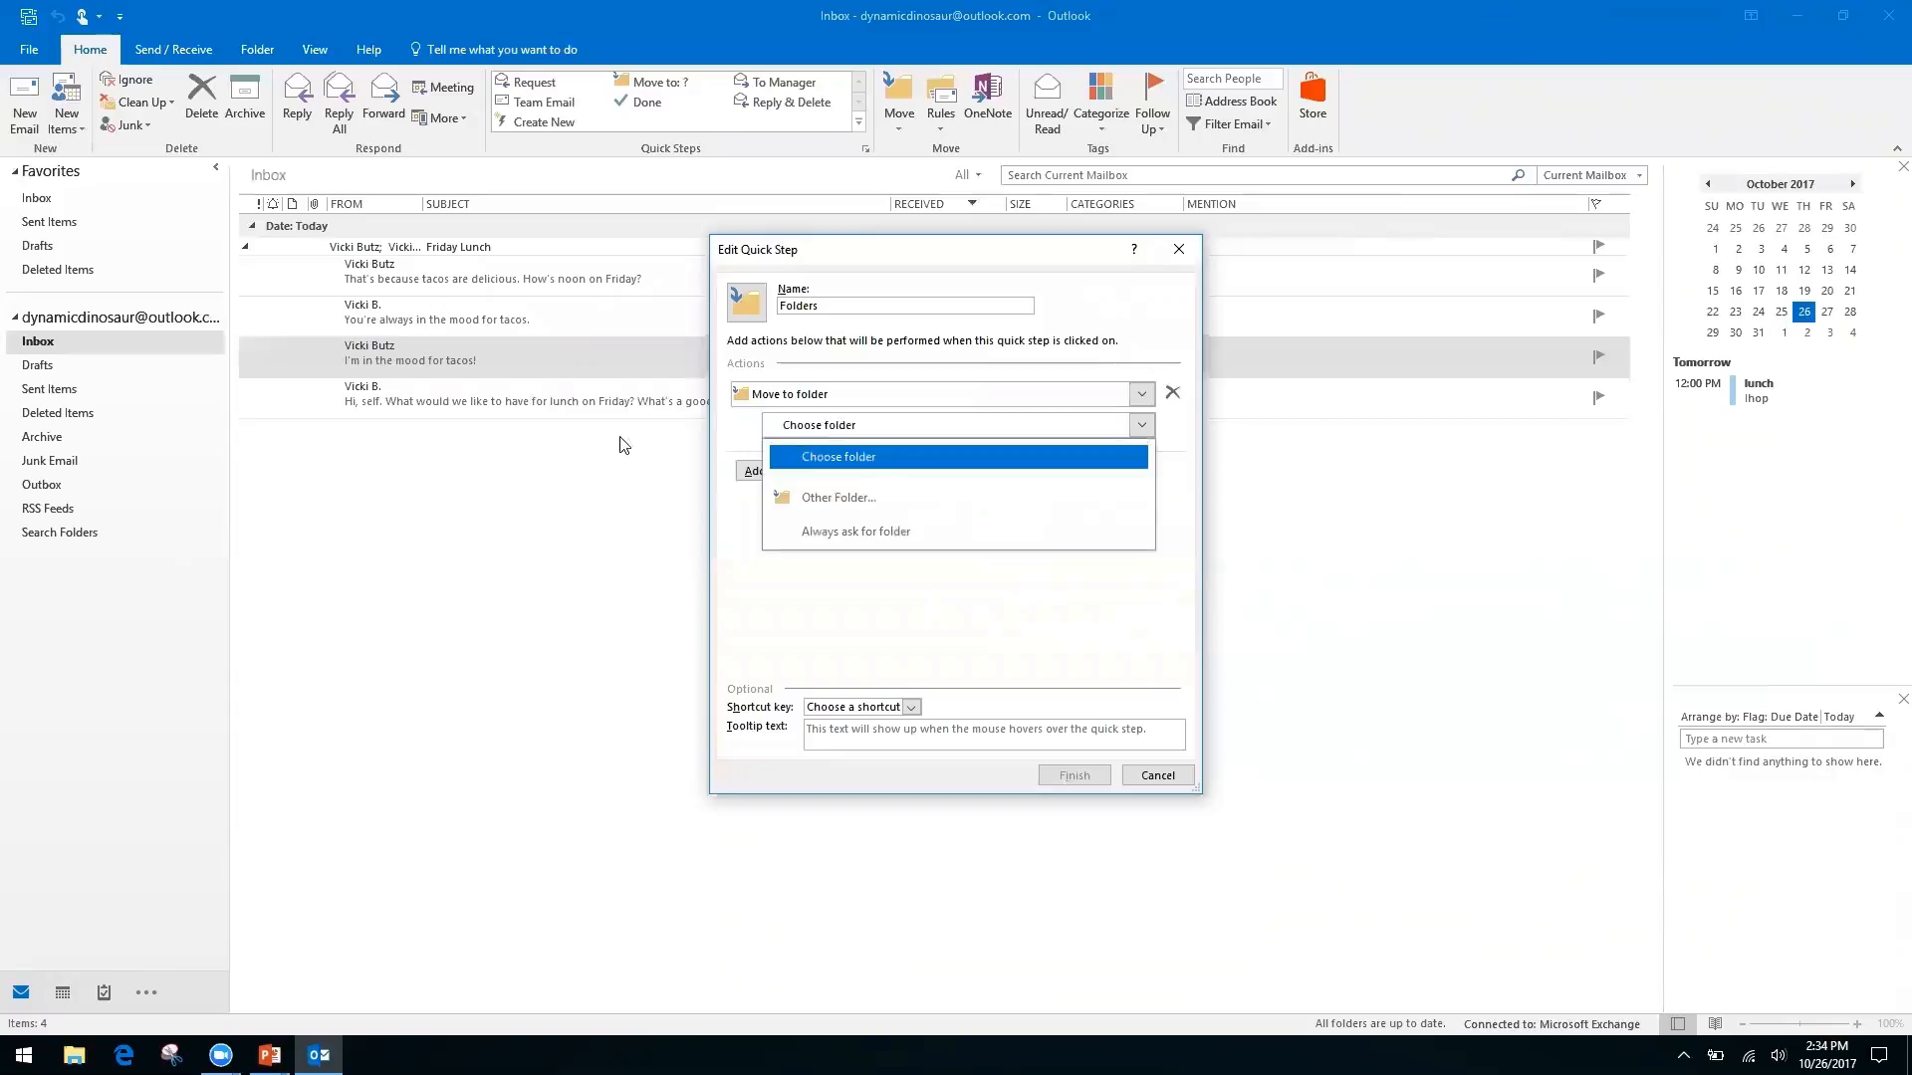
Create a new 'Finances' folder under Inbox as the move destination
left_click(869, 501)
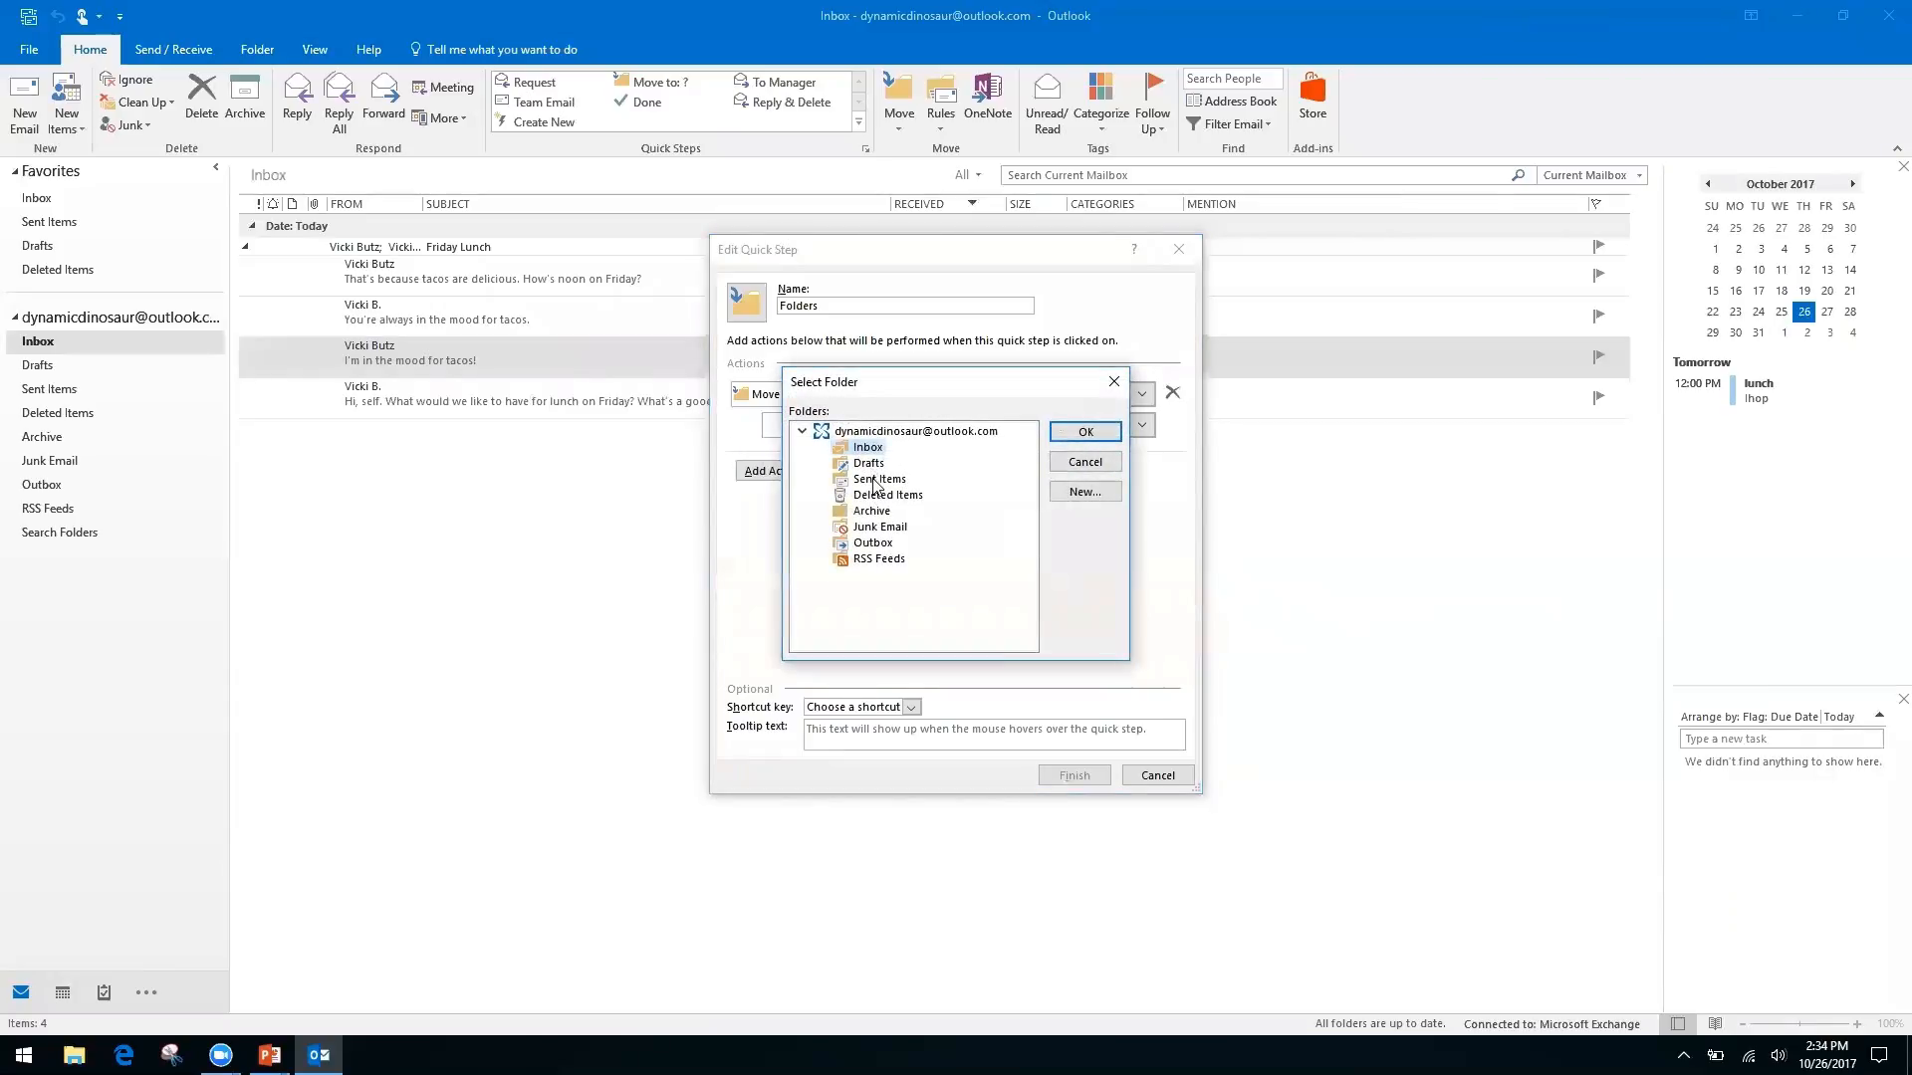
left_click(1082, 495)
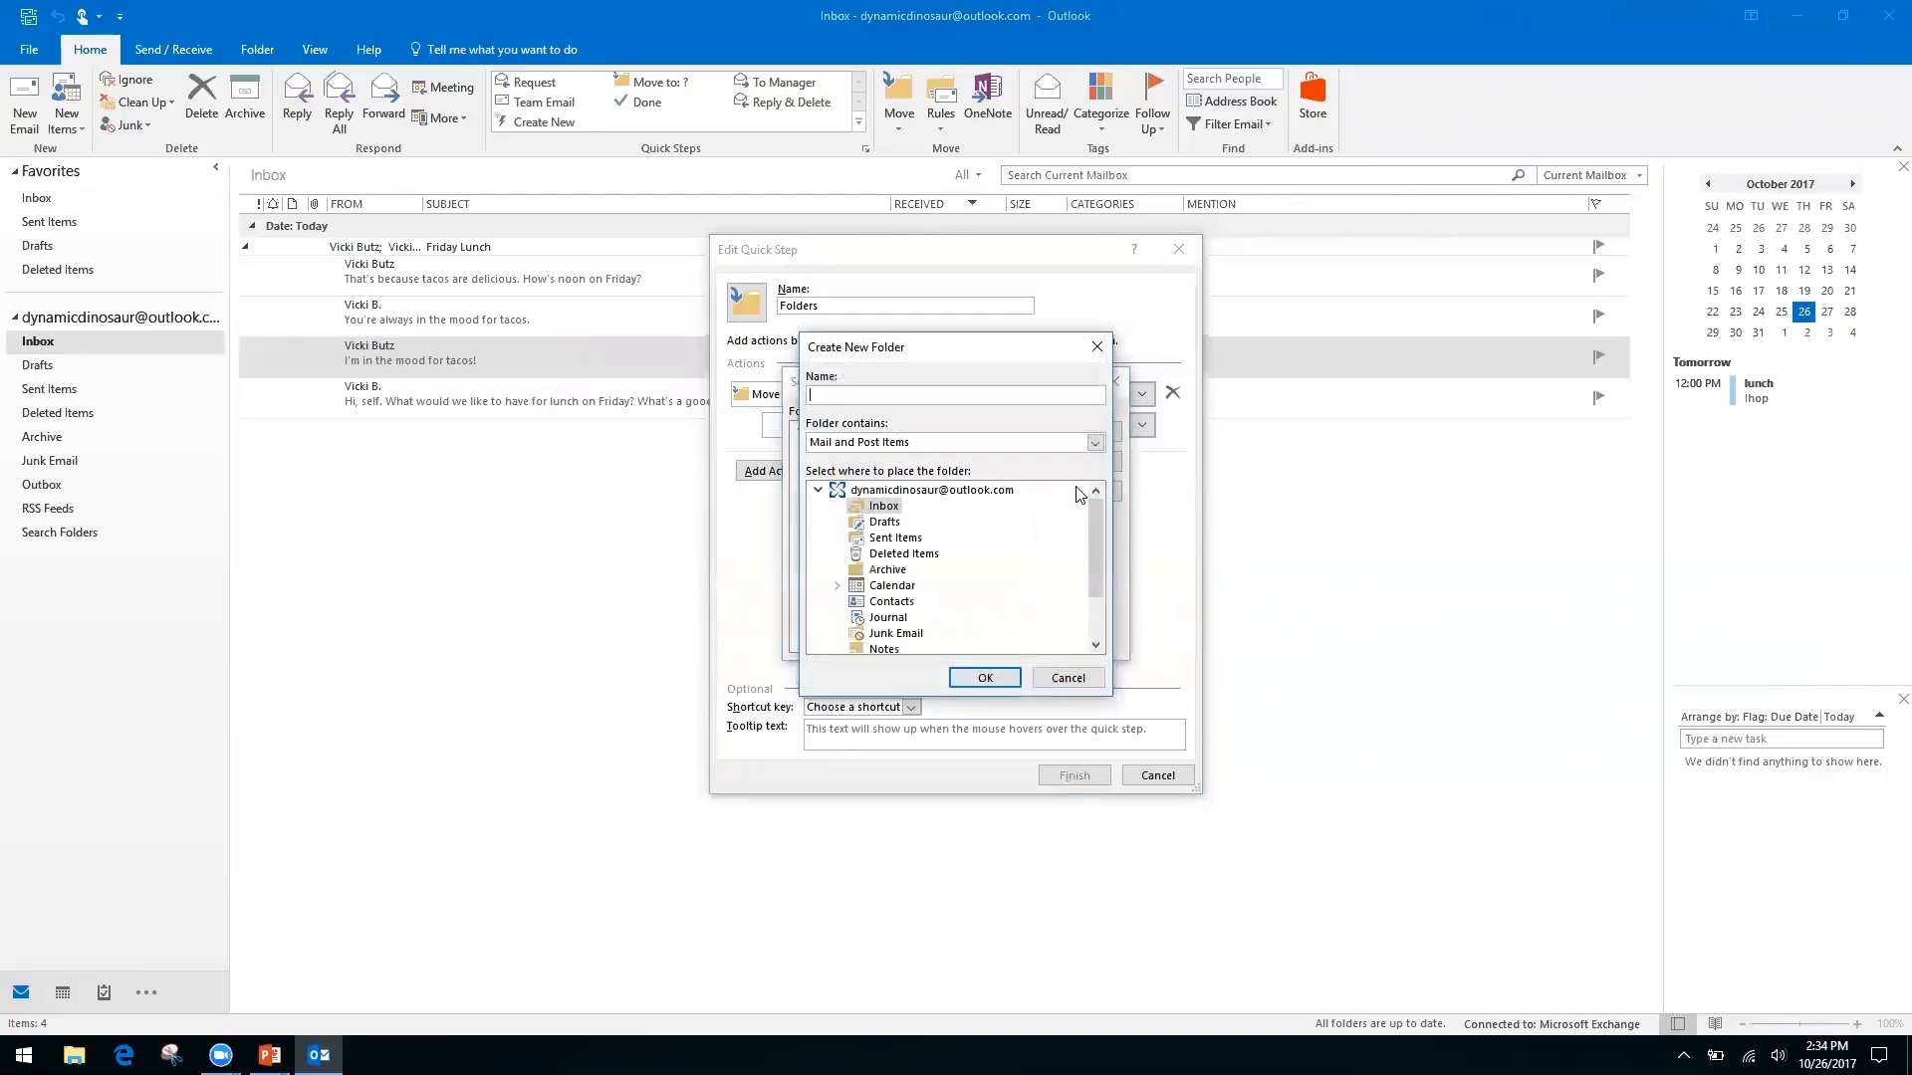
type("Finances")
left_click(981, 678)
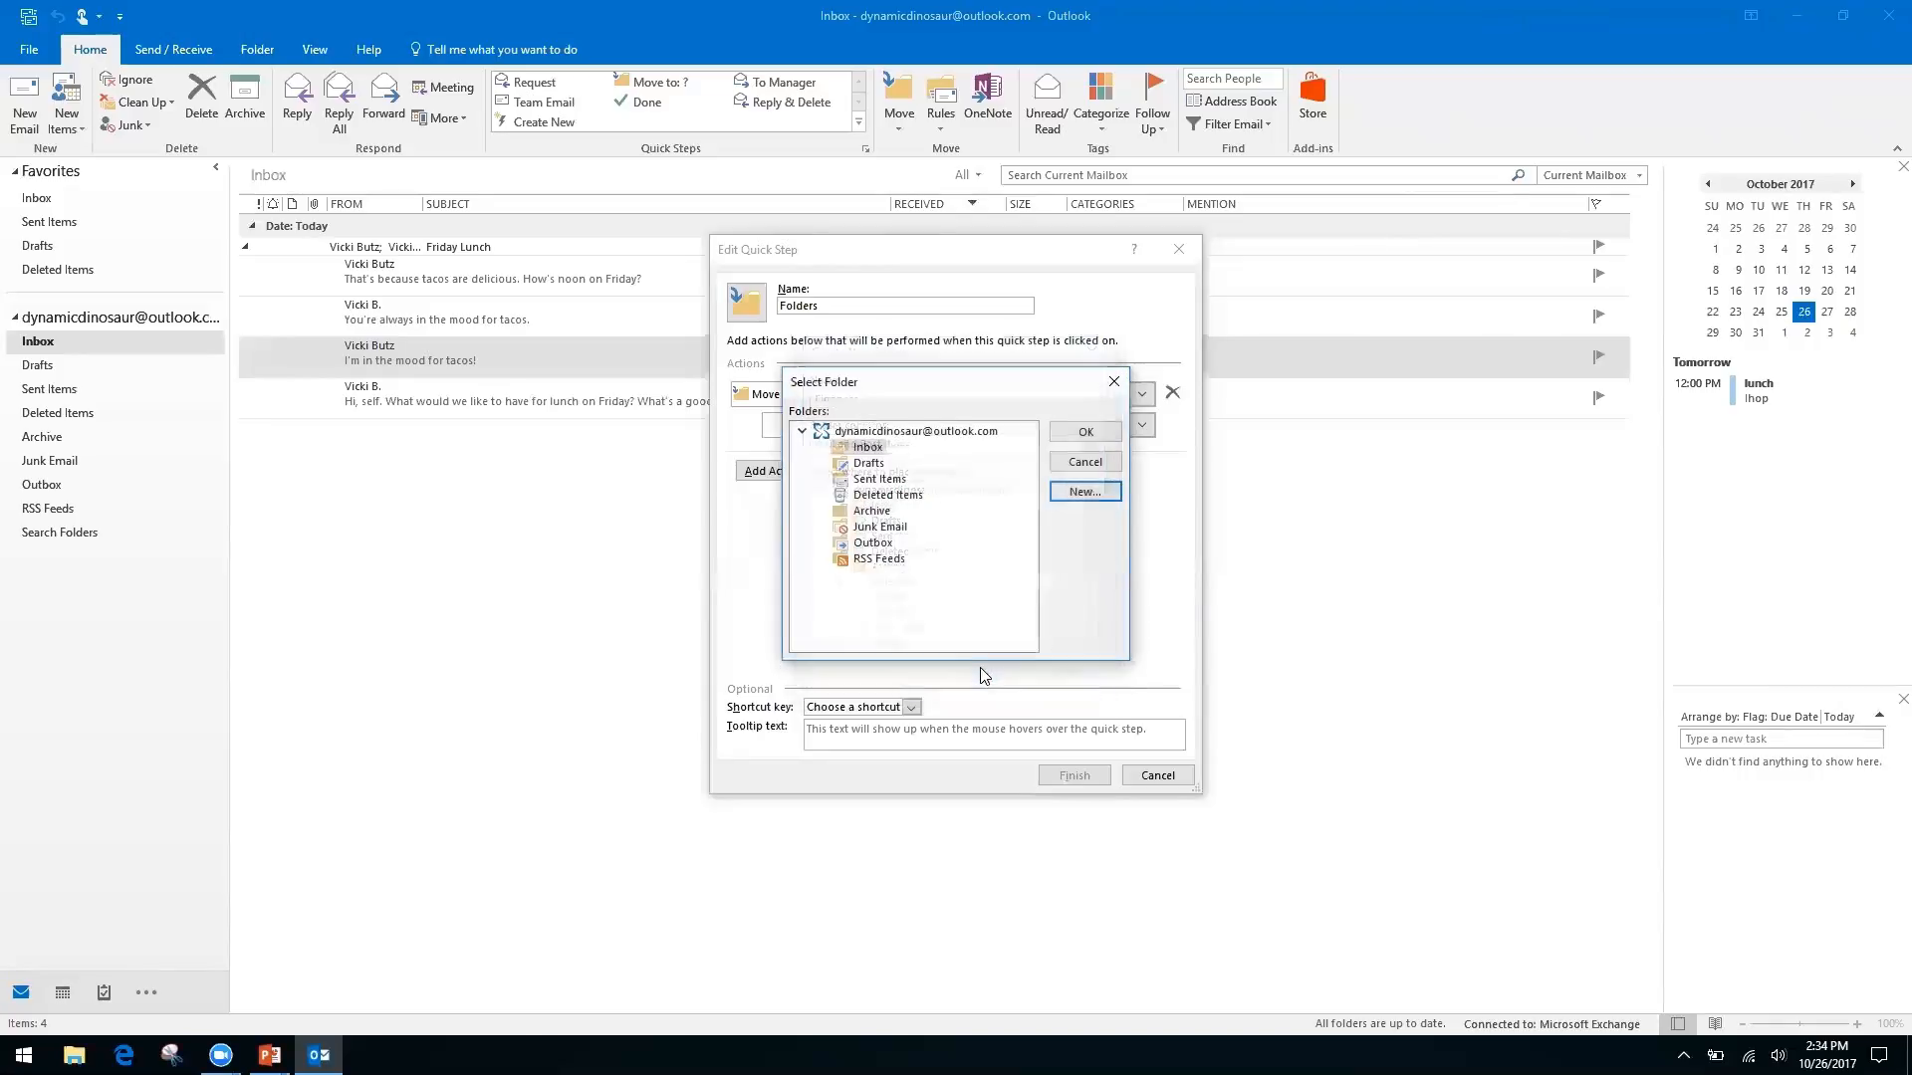
left_click(1077, 434)
Rename the quick step to 'Finances' and save it
left_click(862, 299)
left_click(862, 299)
type("Fina")
key("BackSpace")
key("BackSpace")
key("BackSpace")
key("BackSpace")
key("BackSpace")
key("BackSpace")
key("BackSpace")
key("BackSpace")
key("BackSpace")
key("BackSpace")
key("BackSpace")
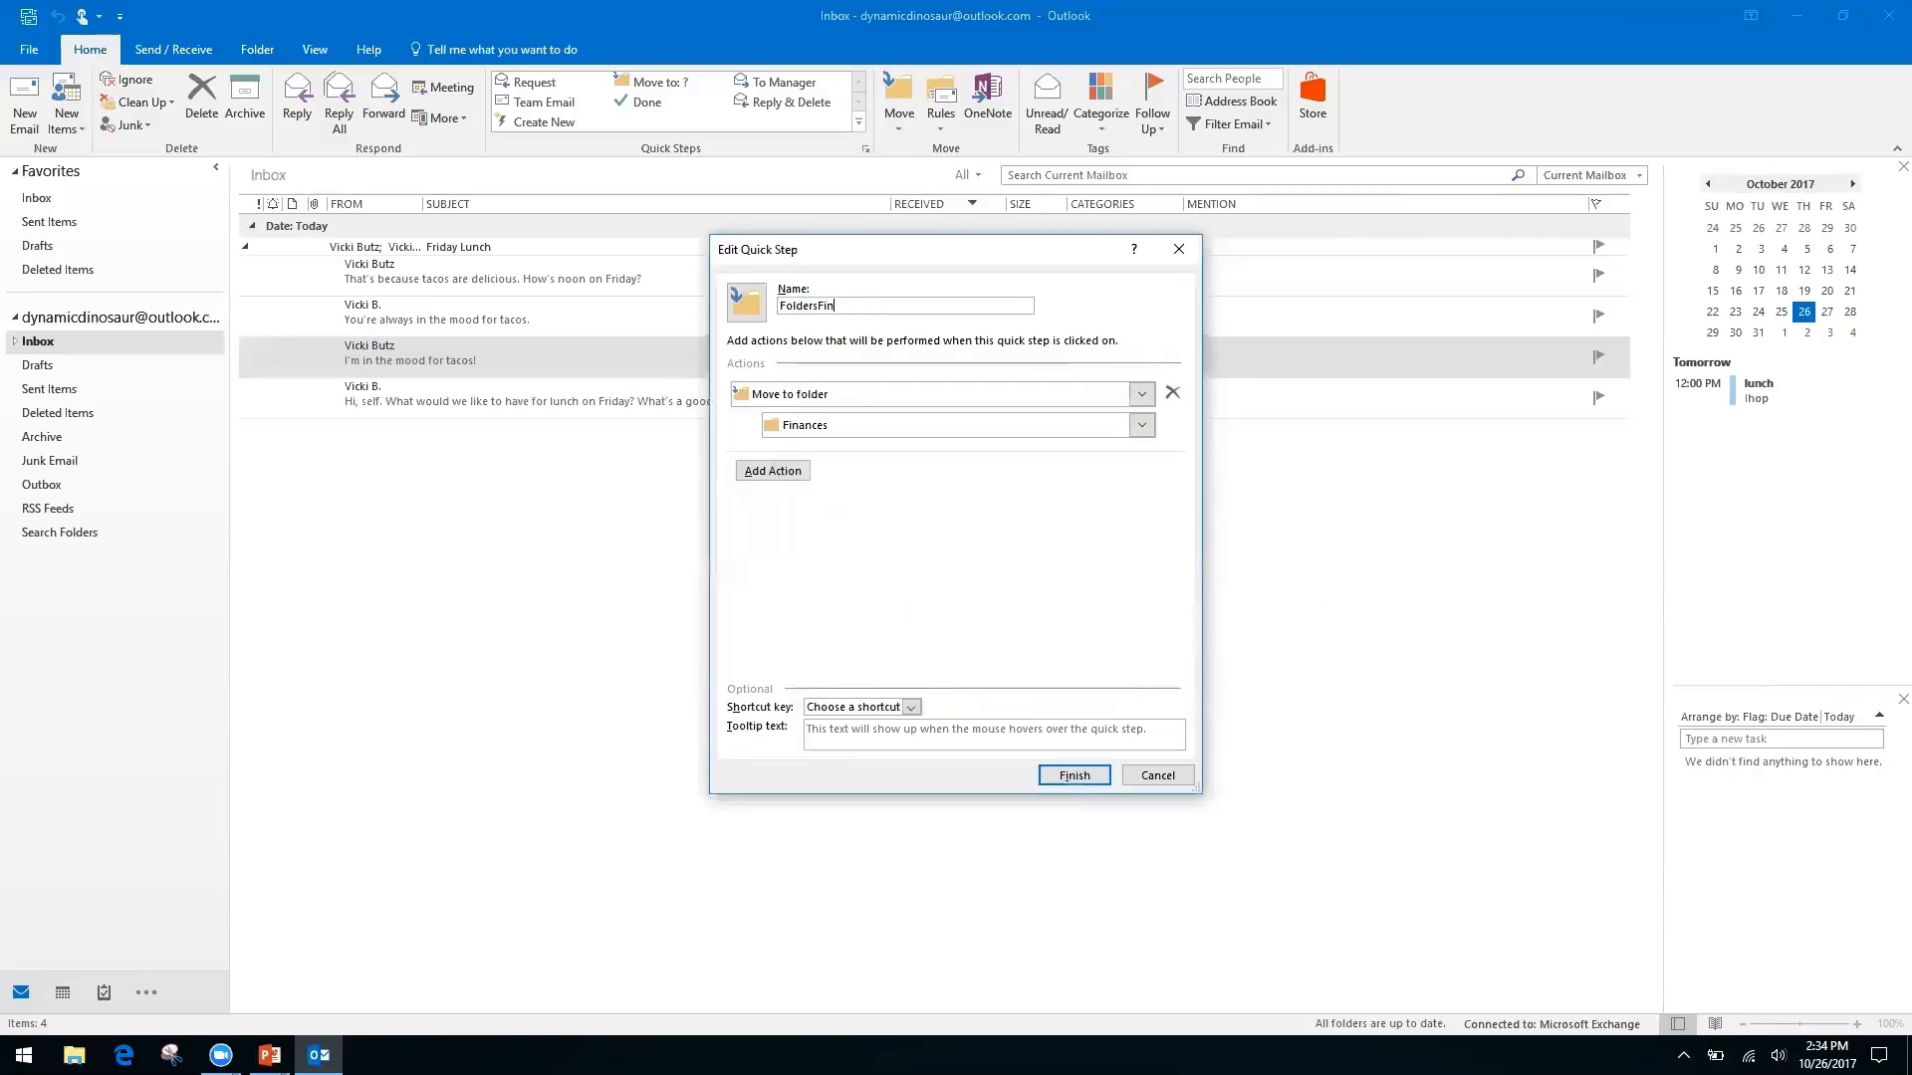
type("Finances")
left_click(1073, 775)
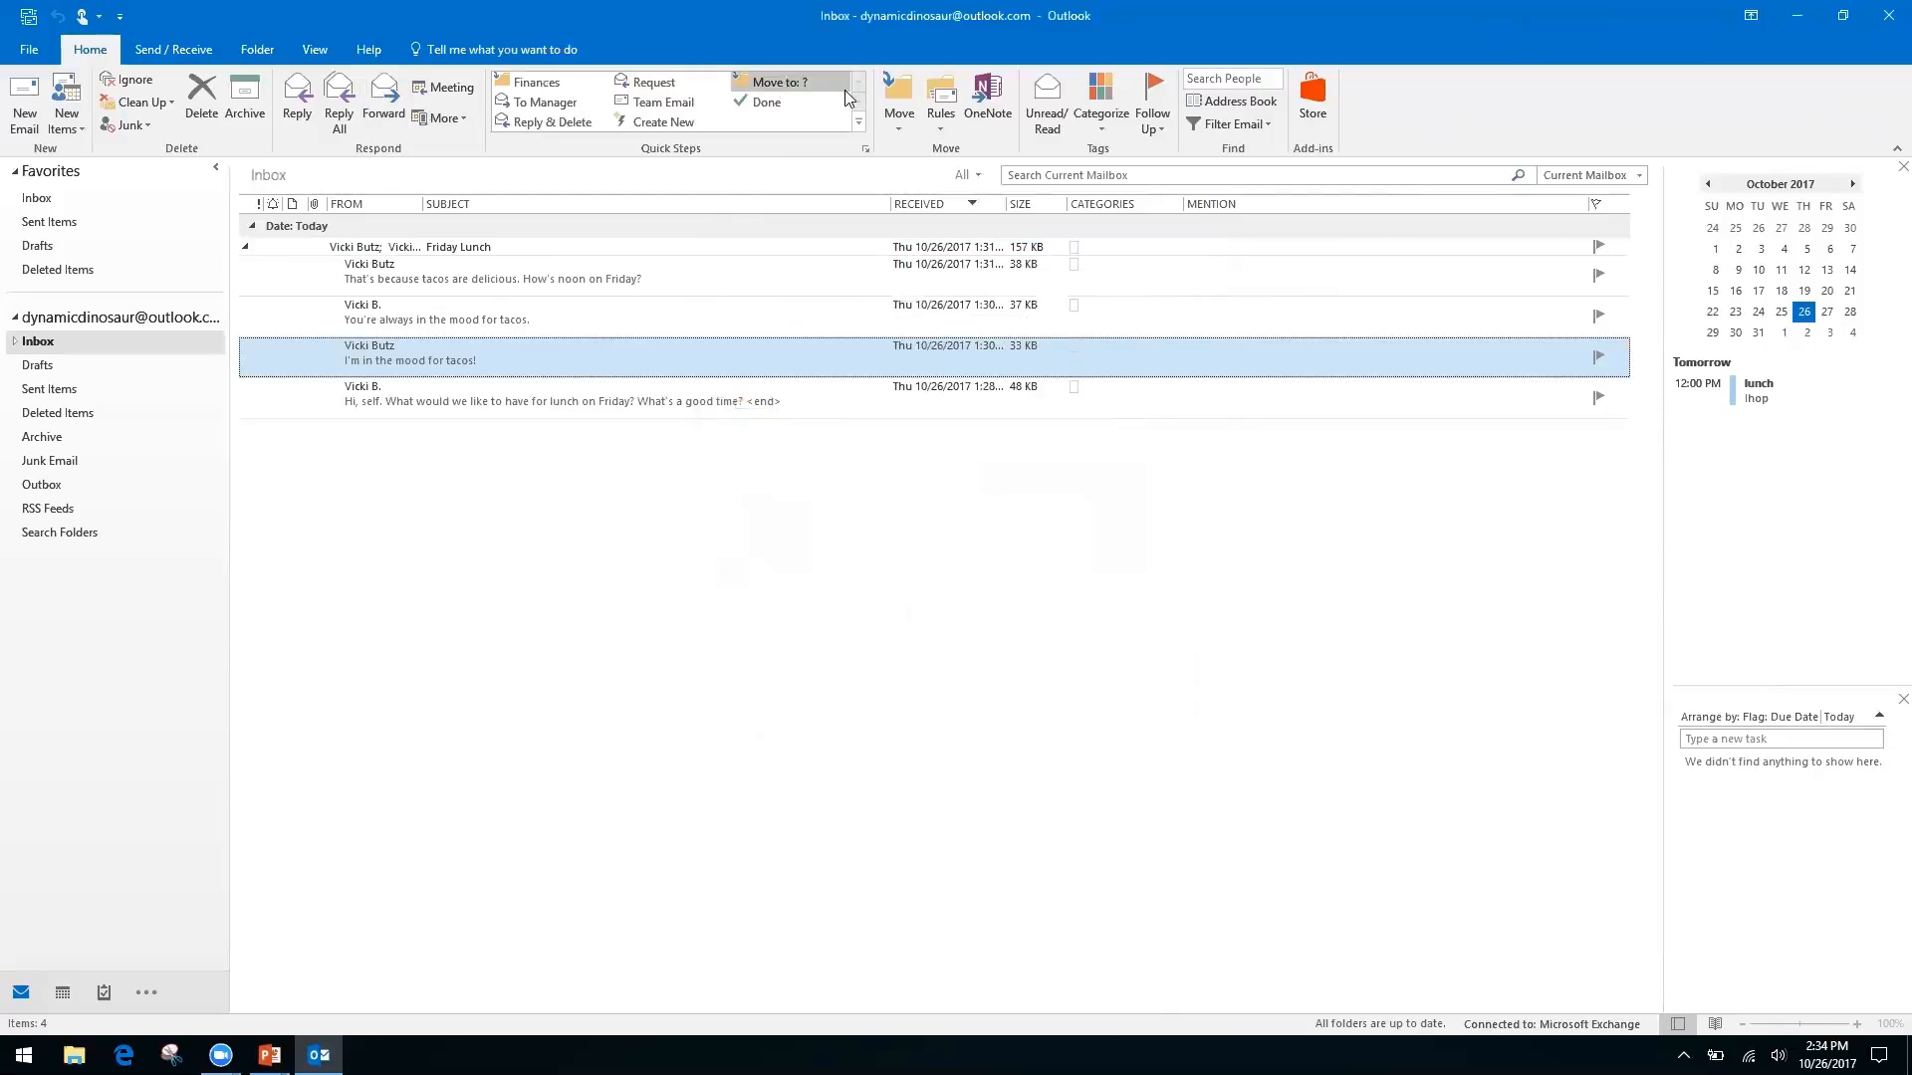
Move the tacos message with the Finances quick step, verify it in Inbox > Finances, return to Inbox
left_click(535, 83)
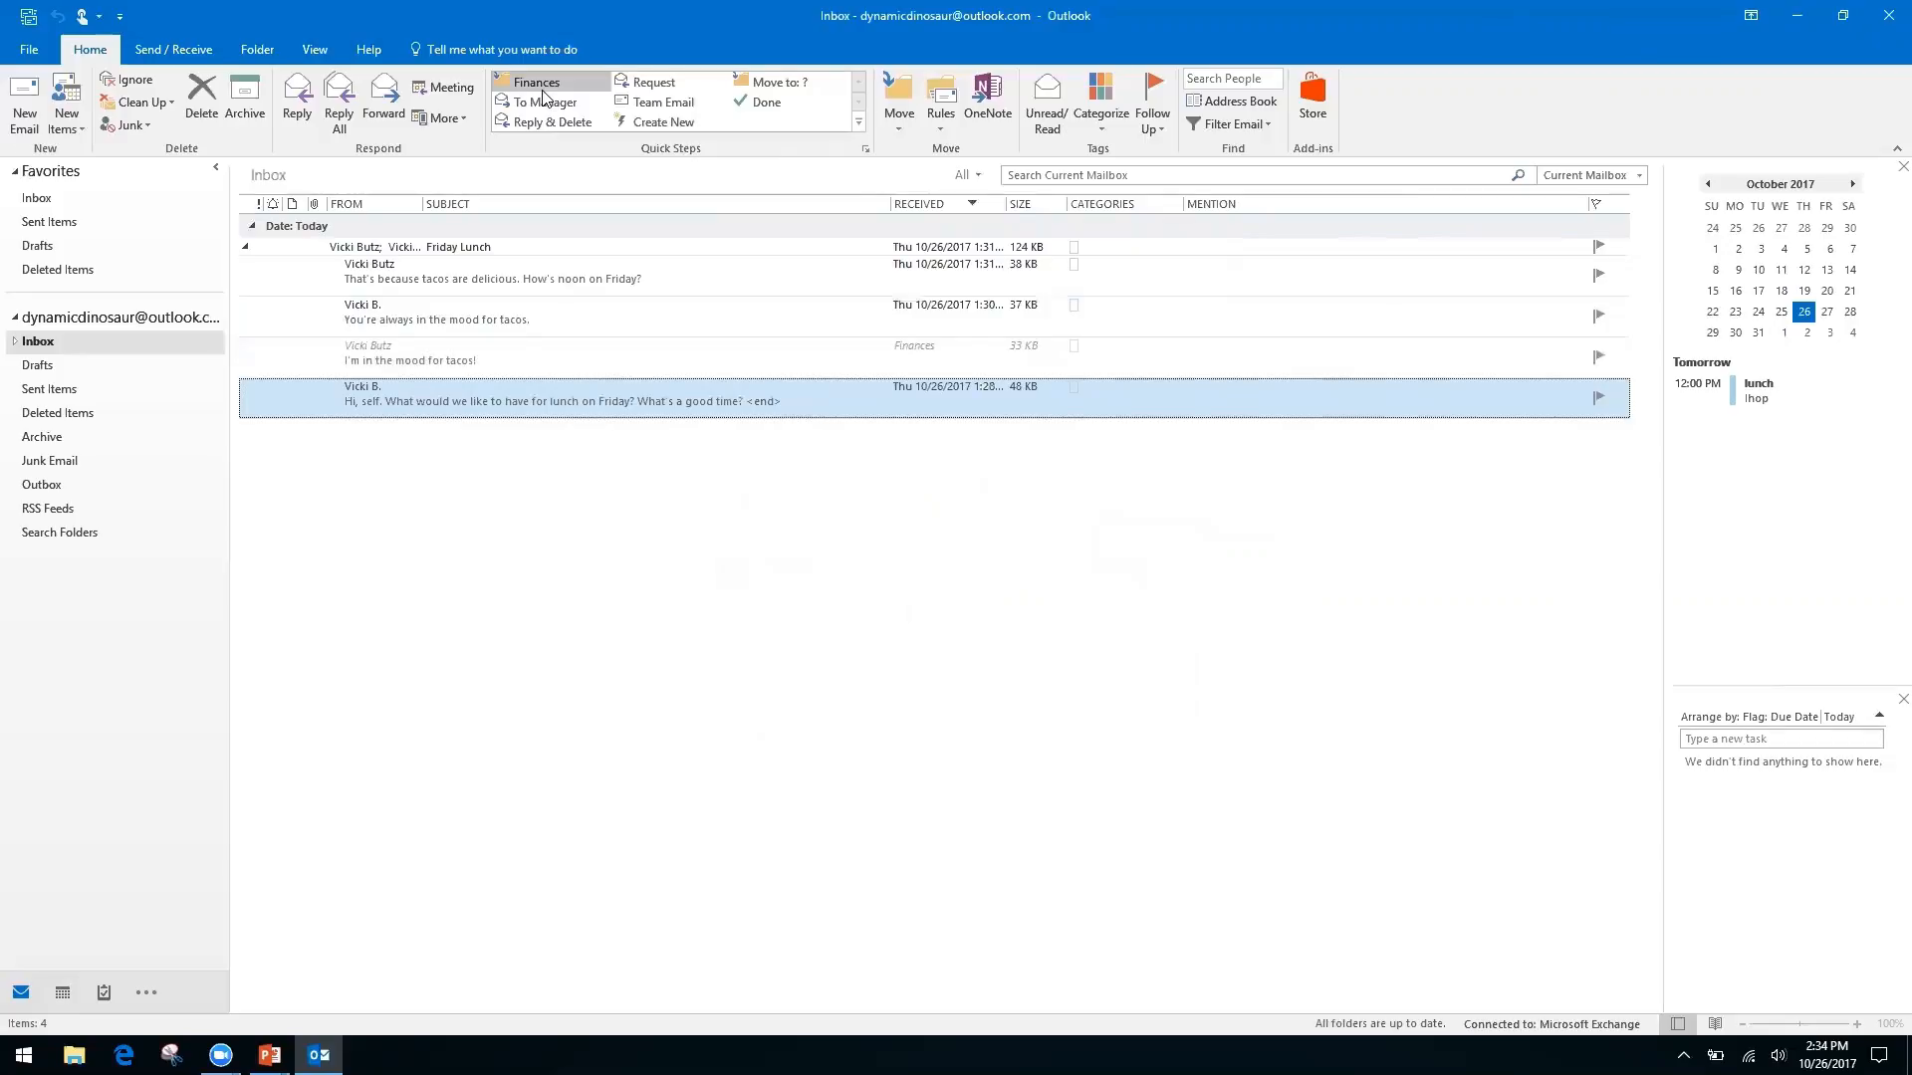
left_click(15, 342)
left_click(58, 367)
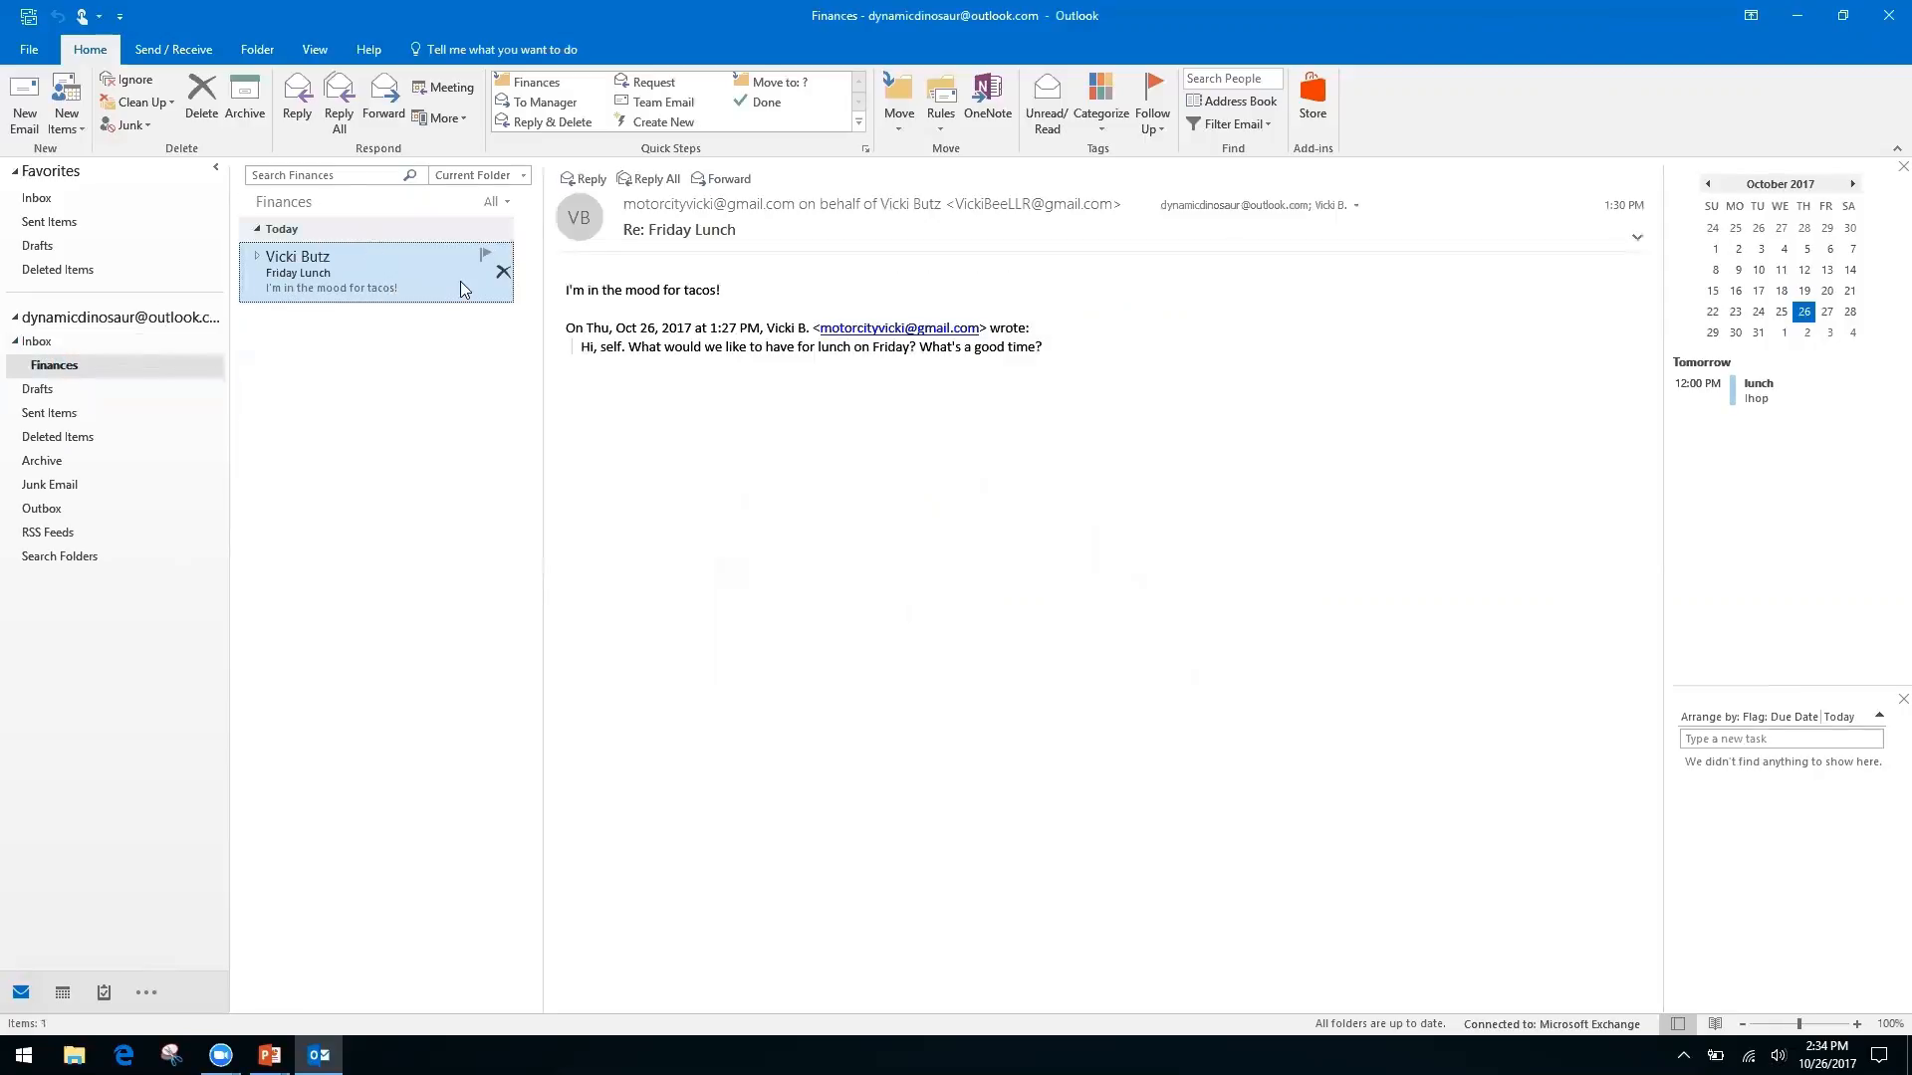
left_click(38, 341)
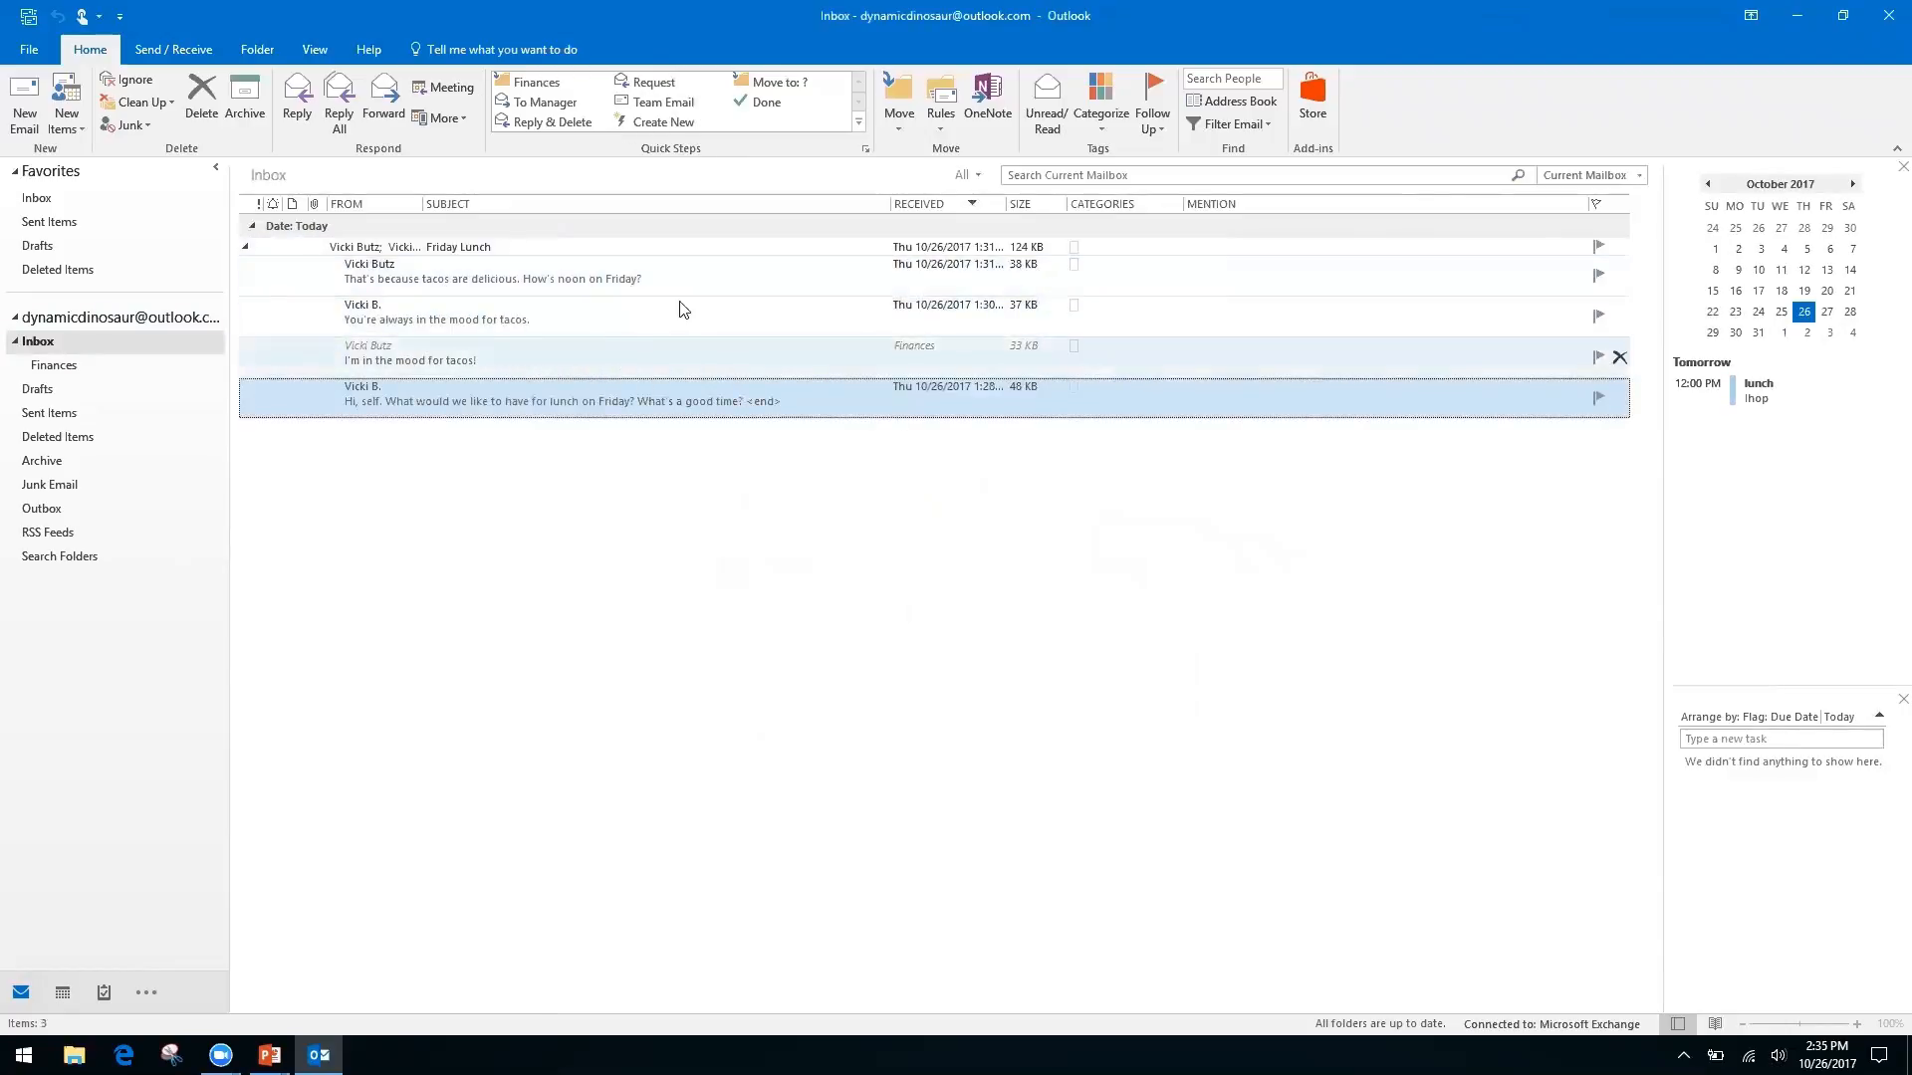
Open the Friday Lunch reply in its own window, then close it
left_click(249, 253)
left_click(245, 249)
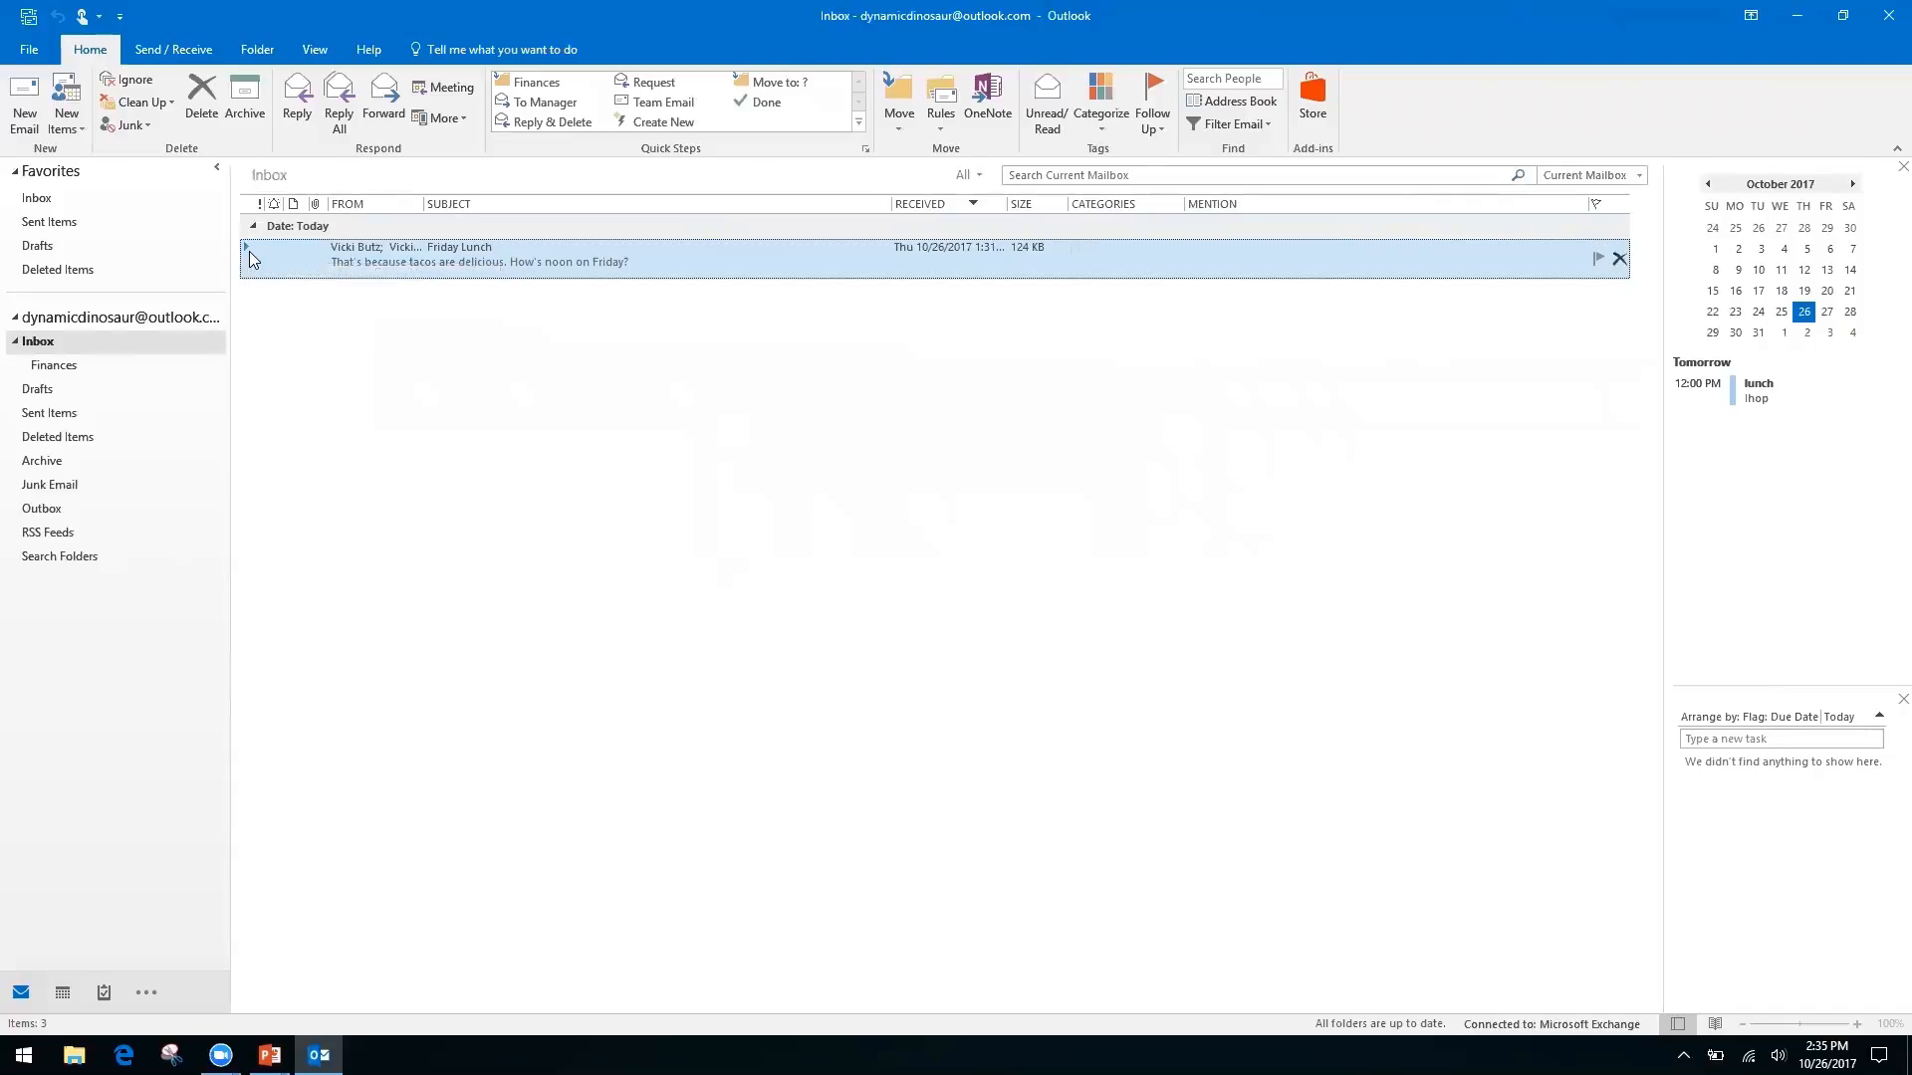
double_click(249, 246)
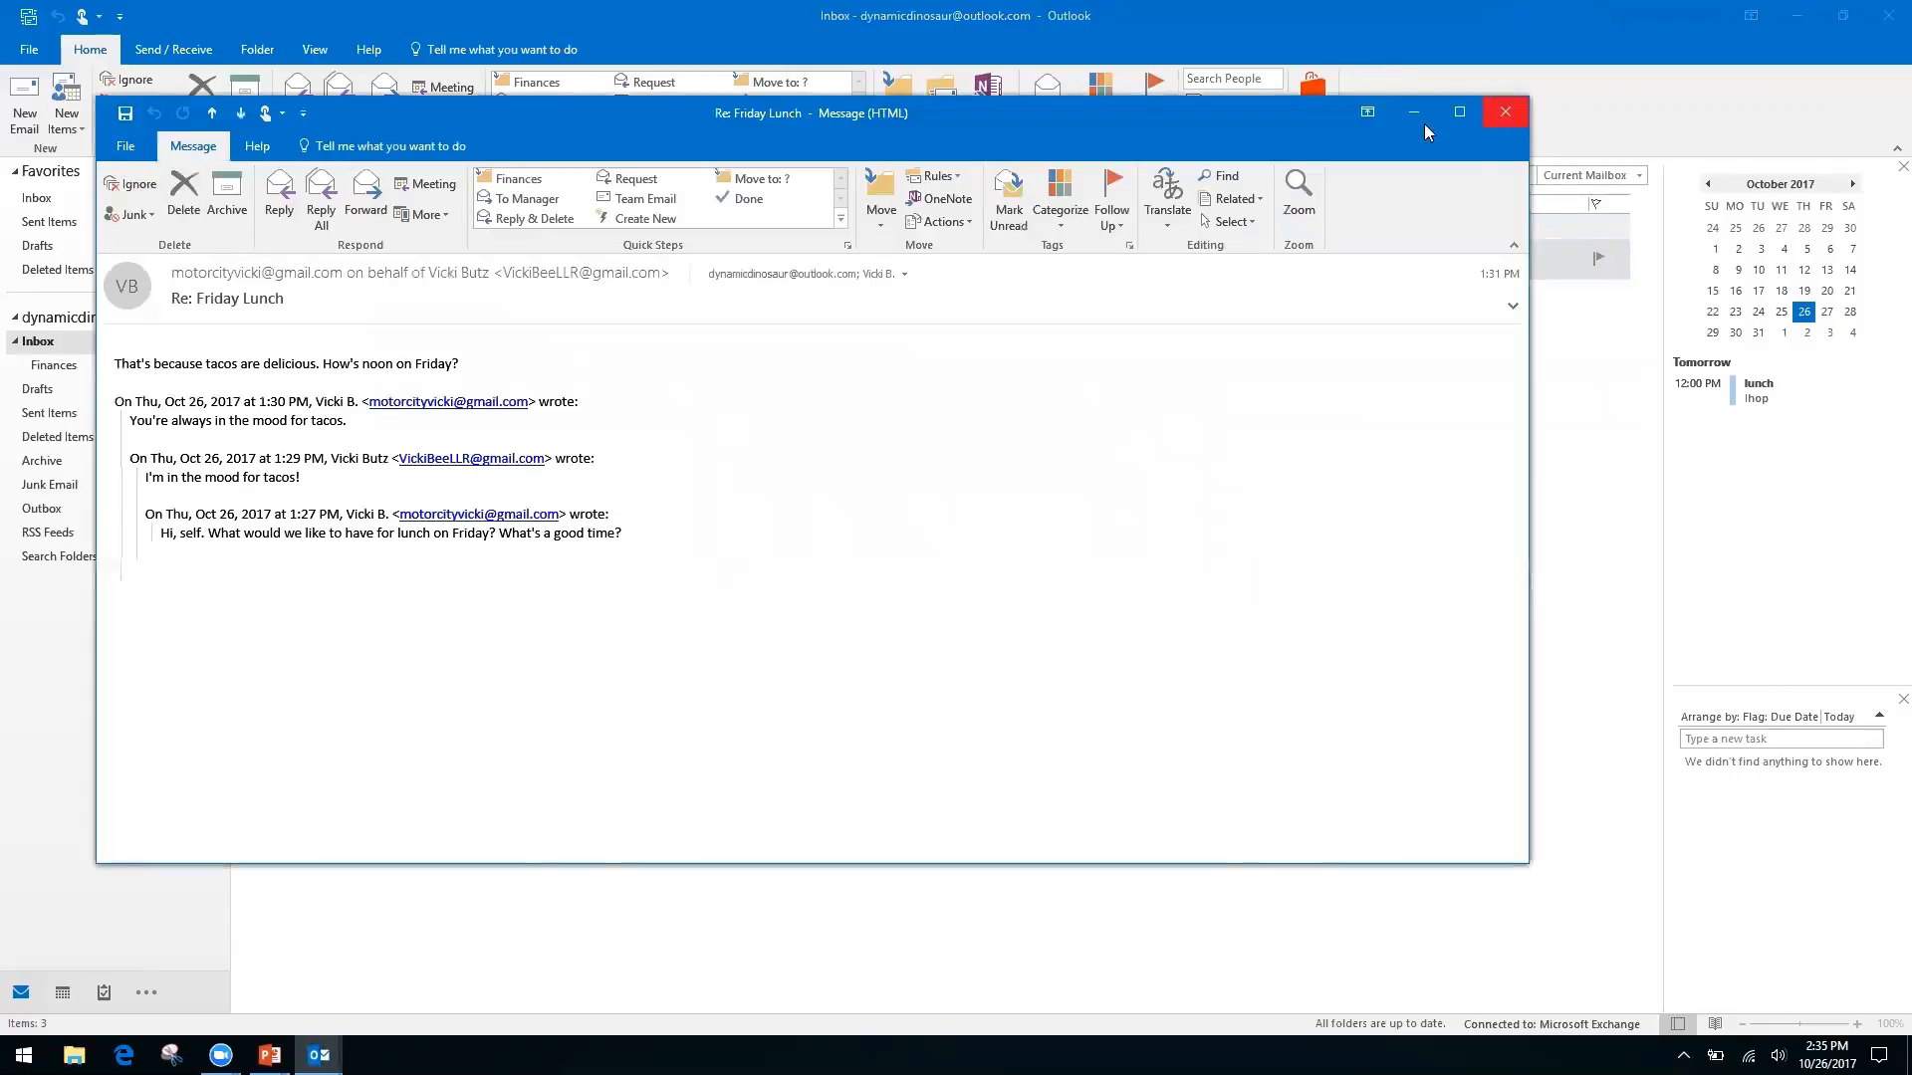
left_click(1504, 111)
Expand Friday Lunch and delete the 'You're always in the mood for tacos.' message
left_click(247, 247)
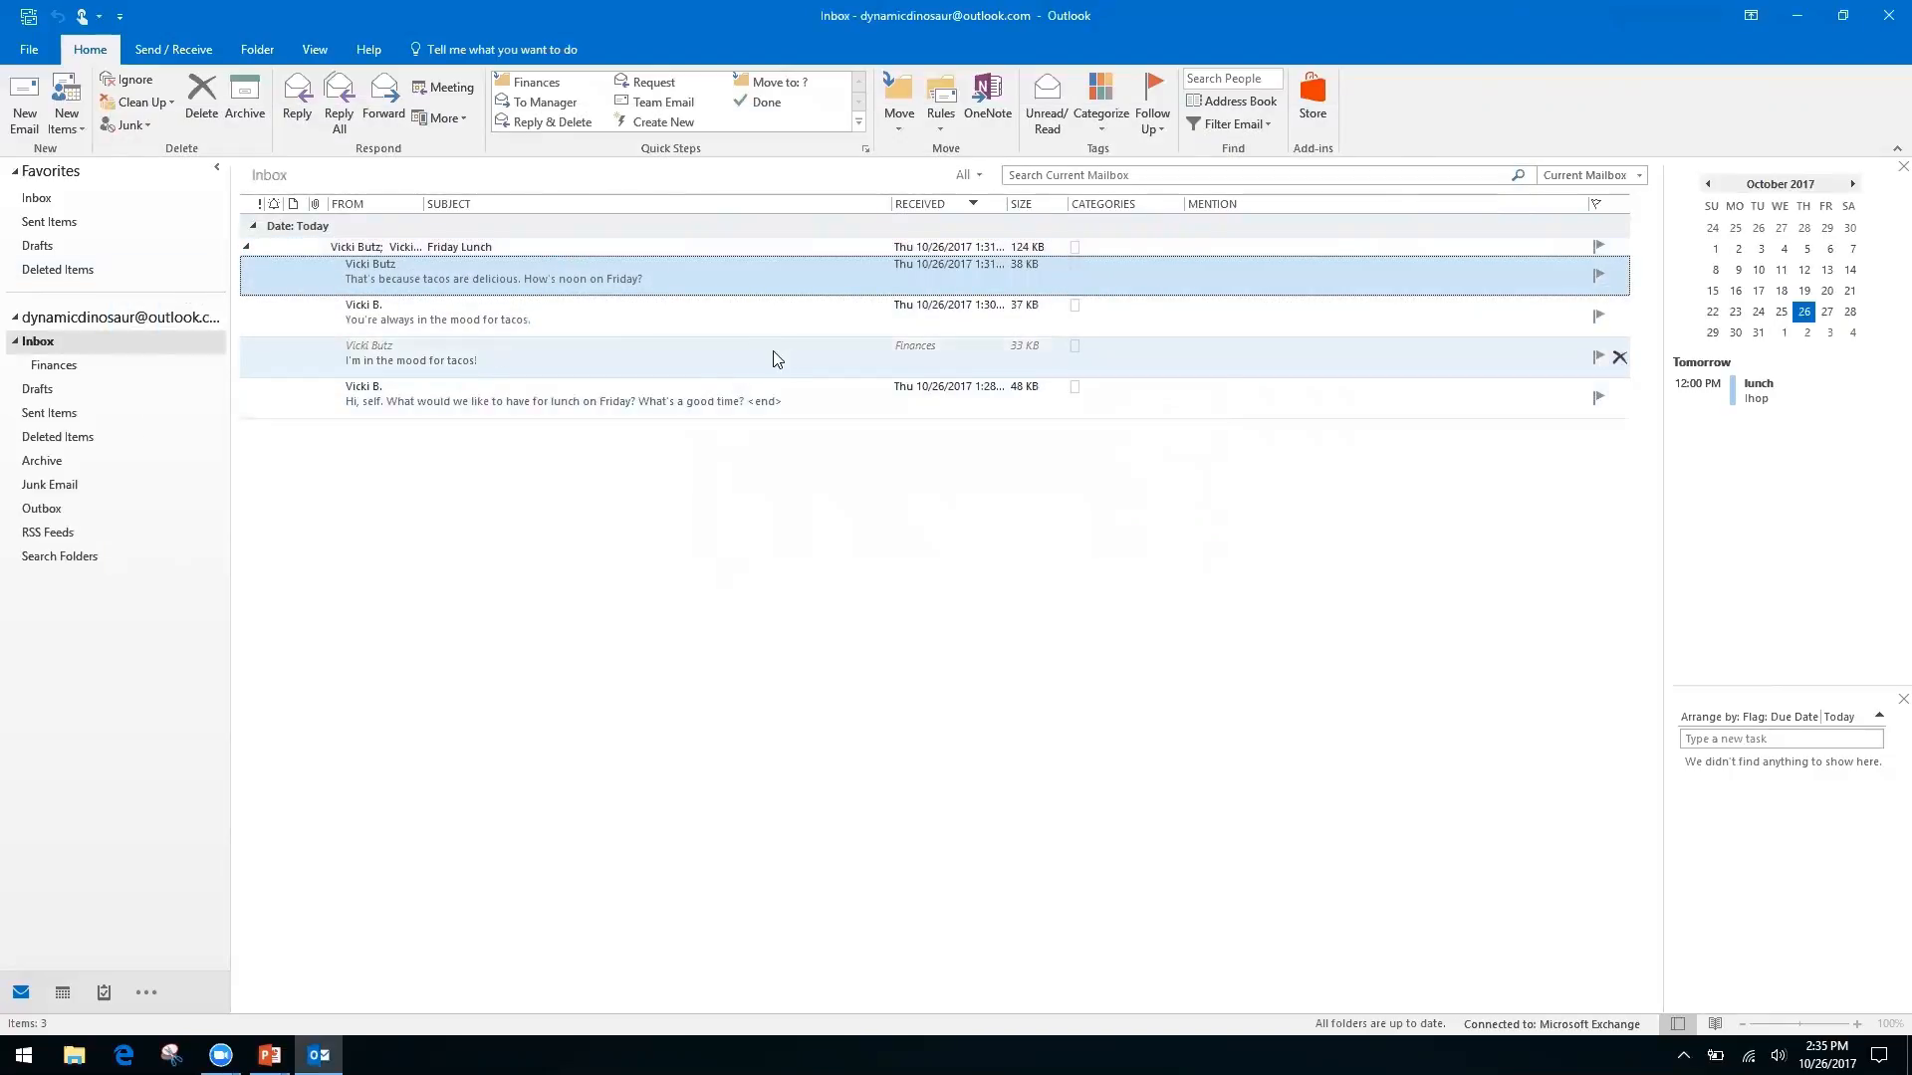
left_click(776, 358)
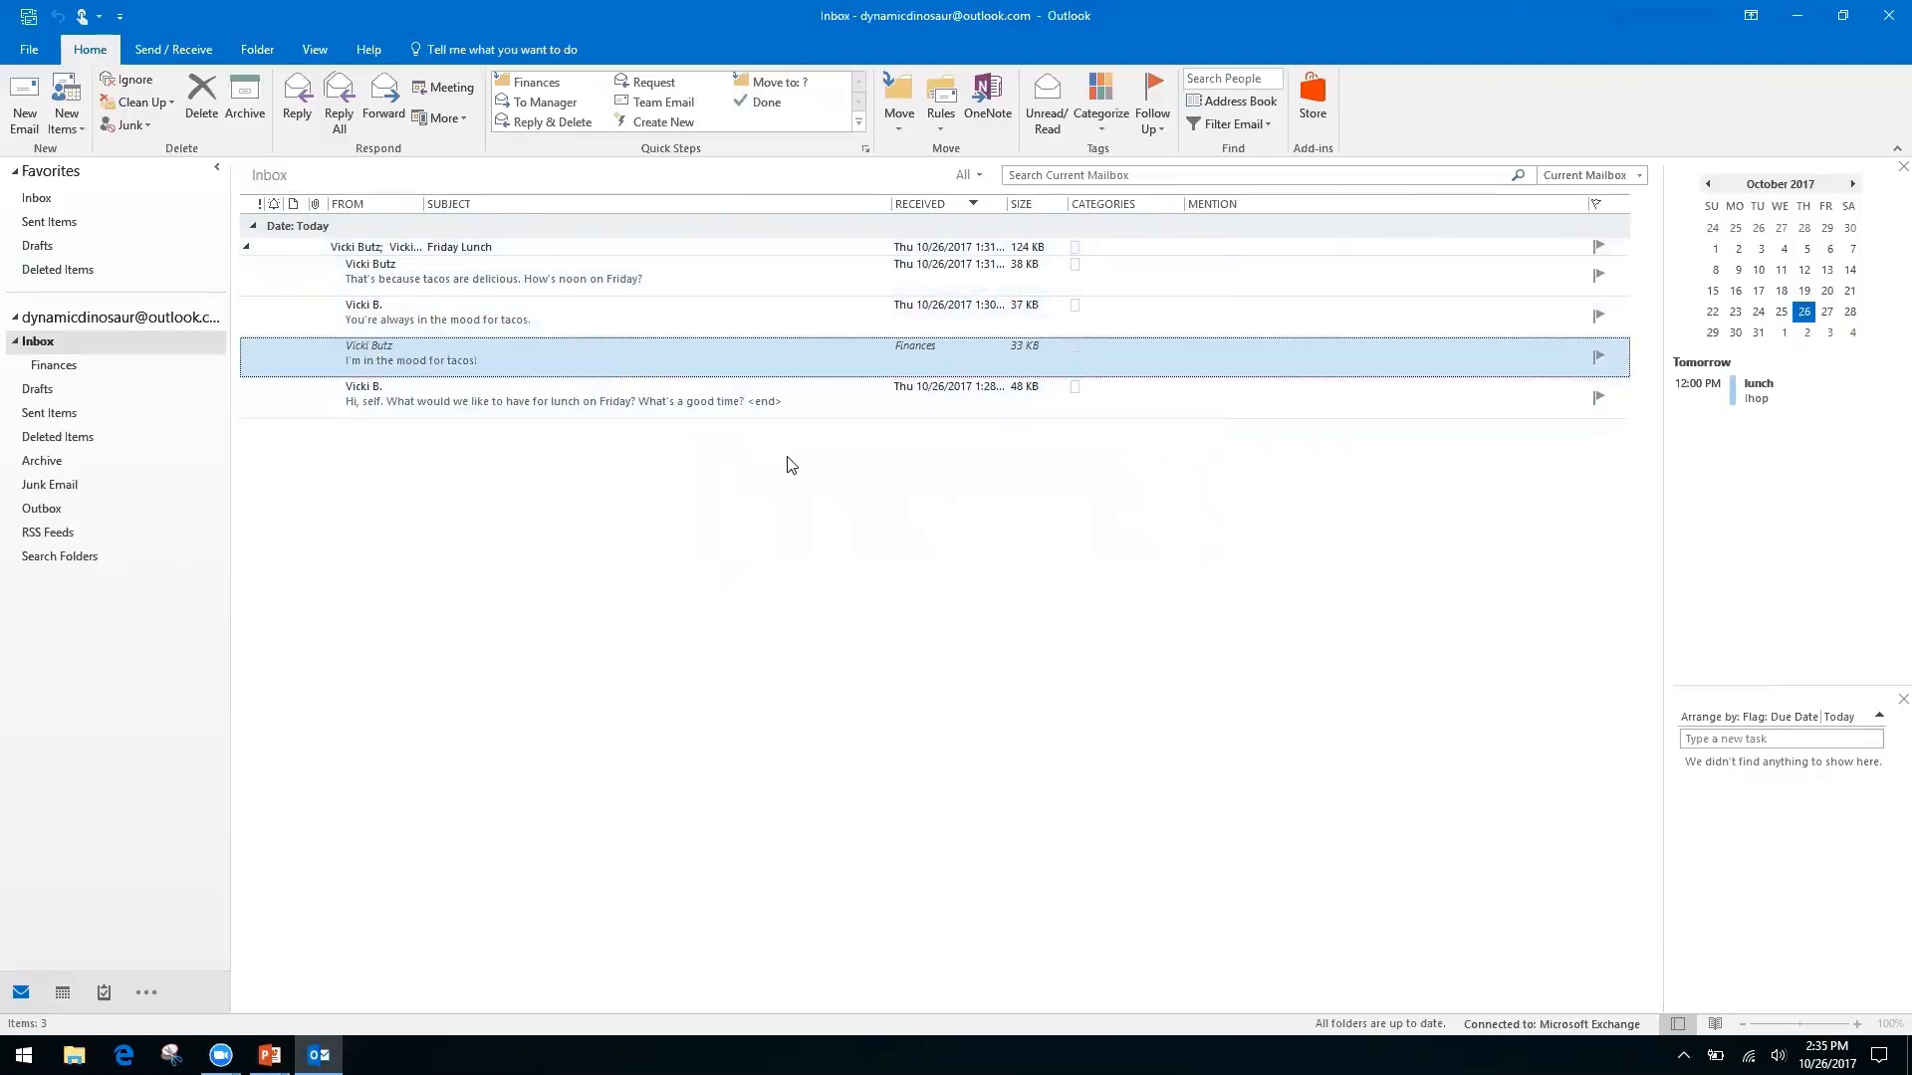
left_click(670, 318)
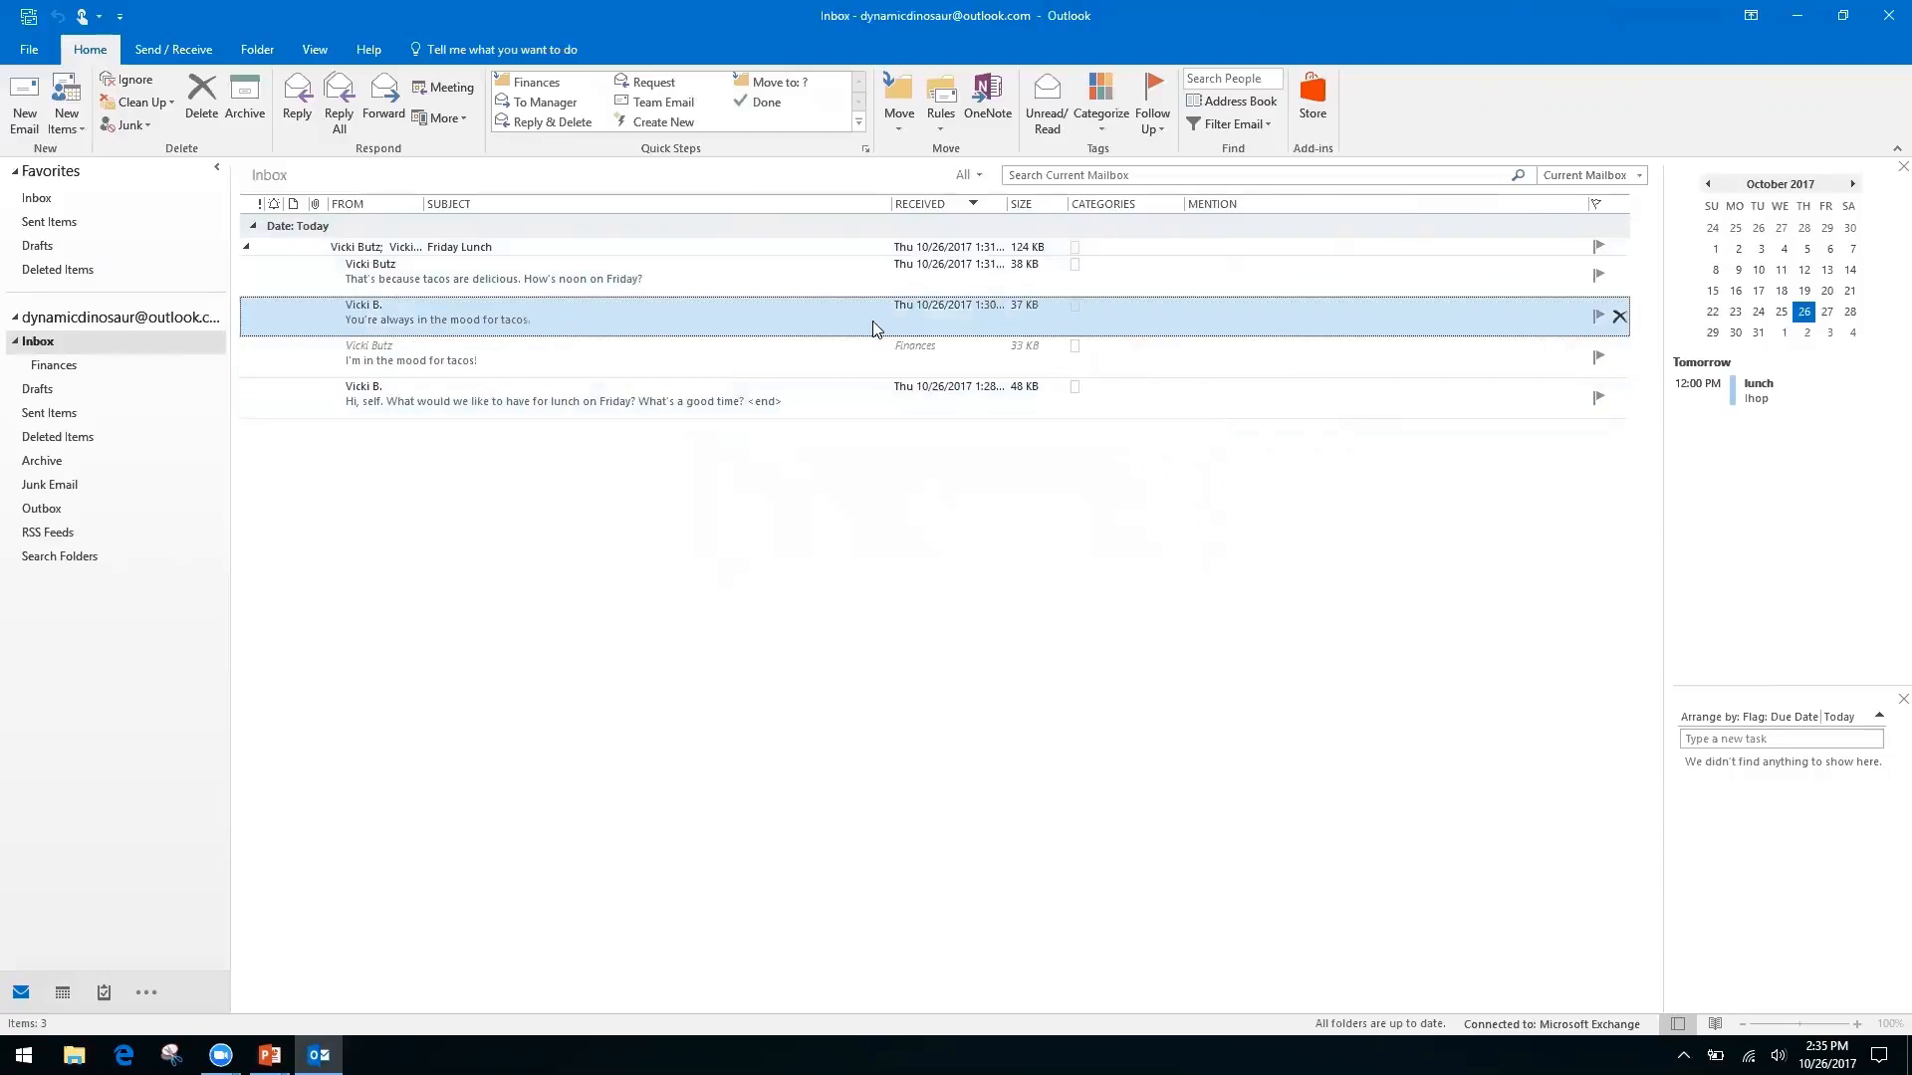
left_click(189, 112)
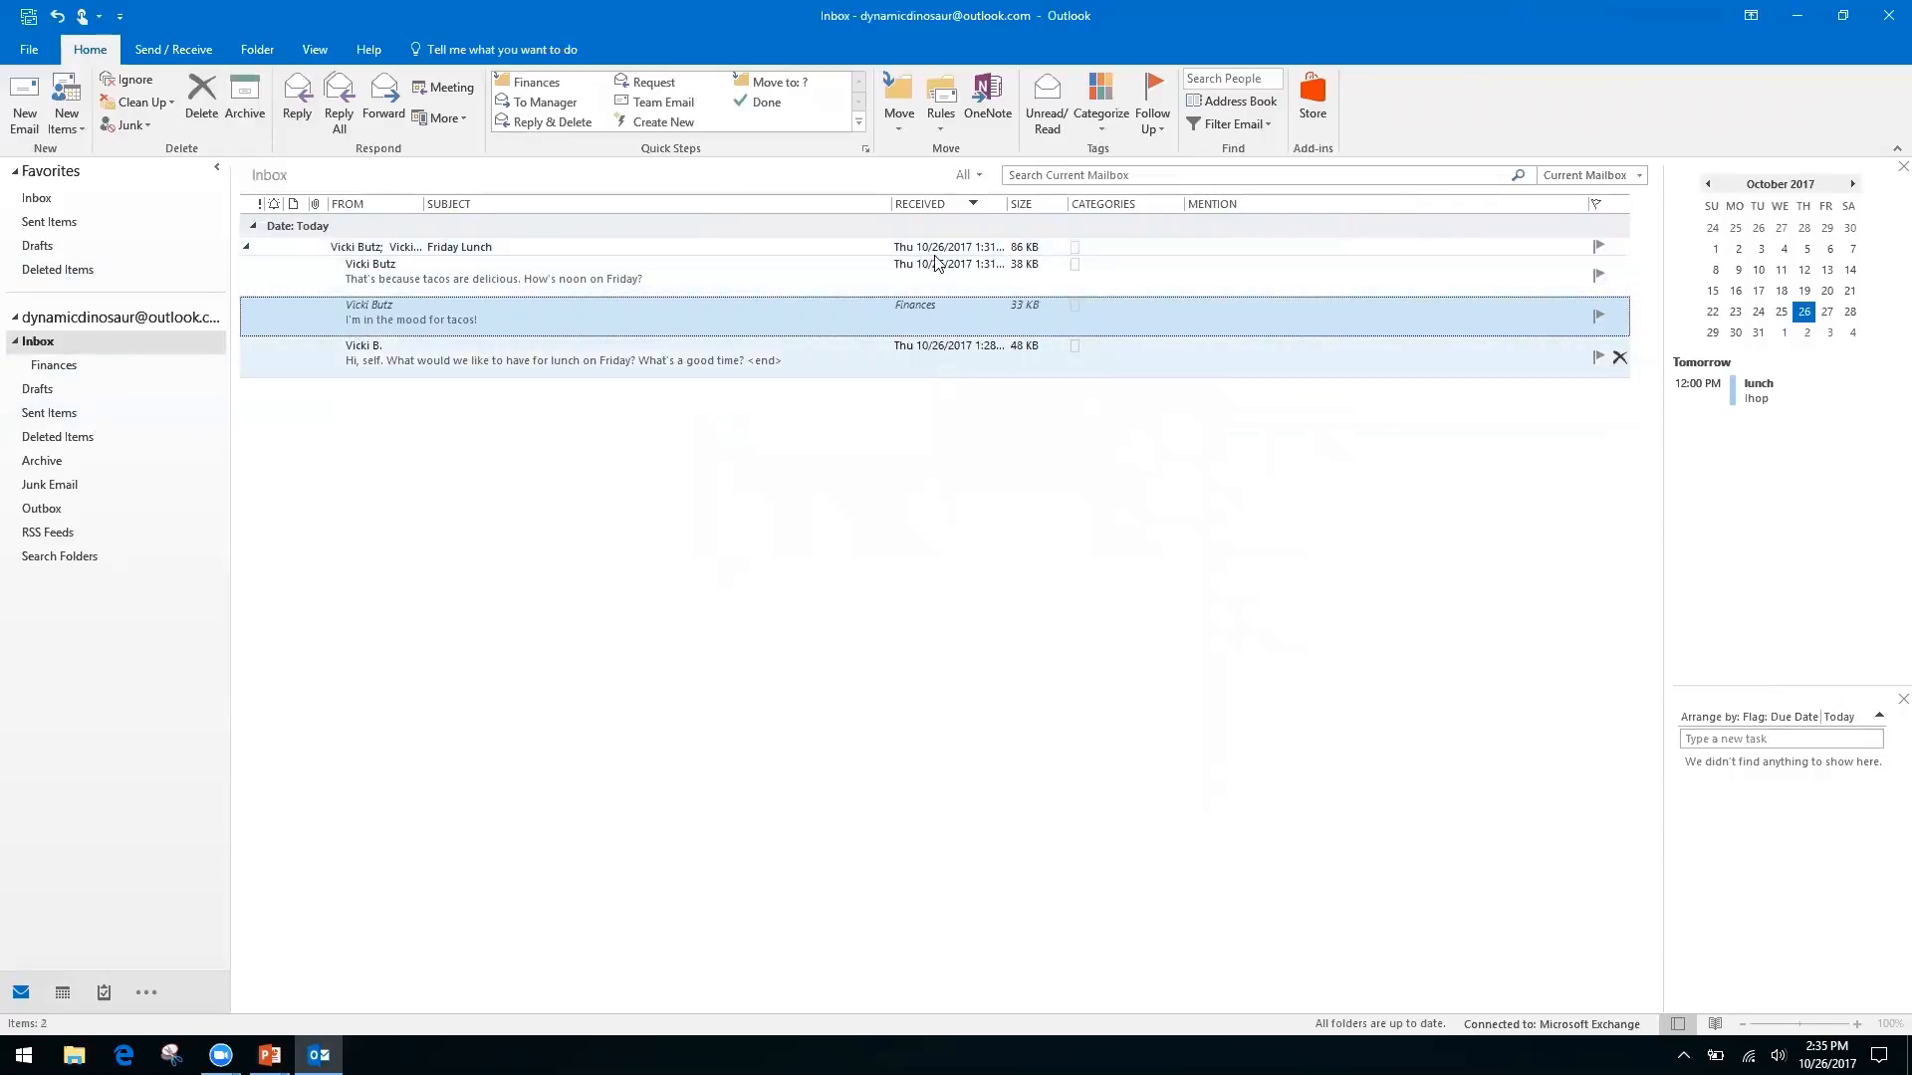
Collapse the Friday Lunch conversation again
left_click(248, 253)
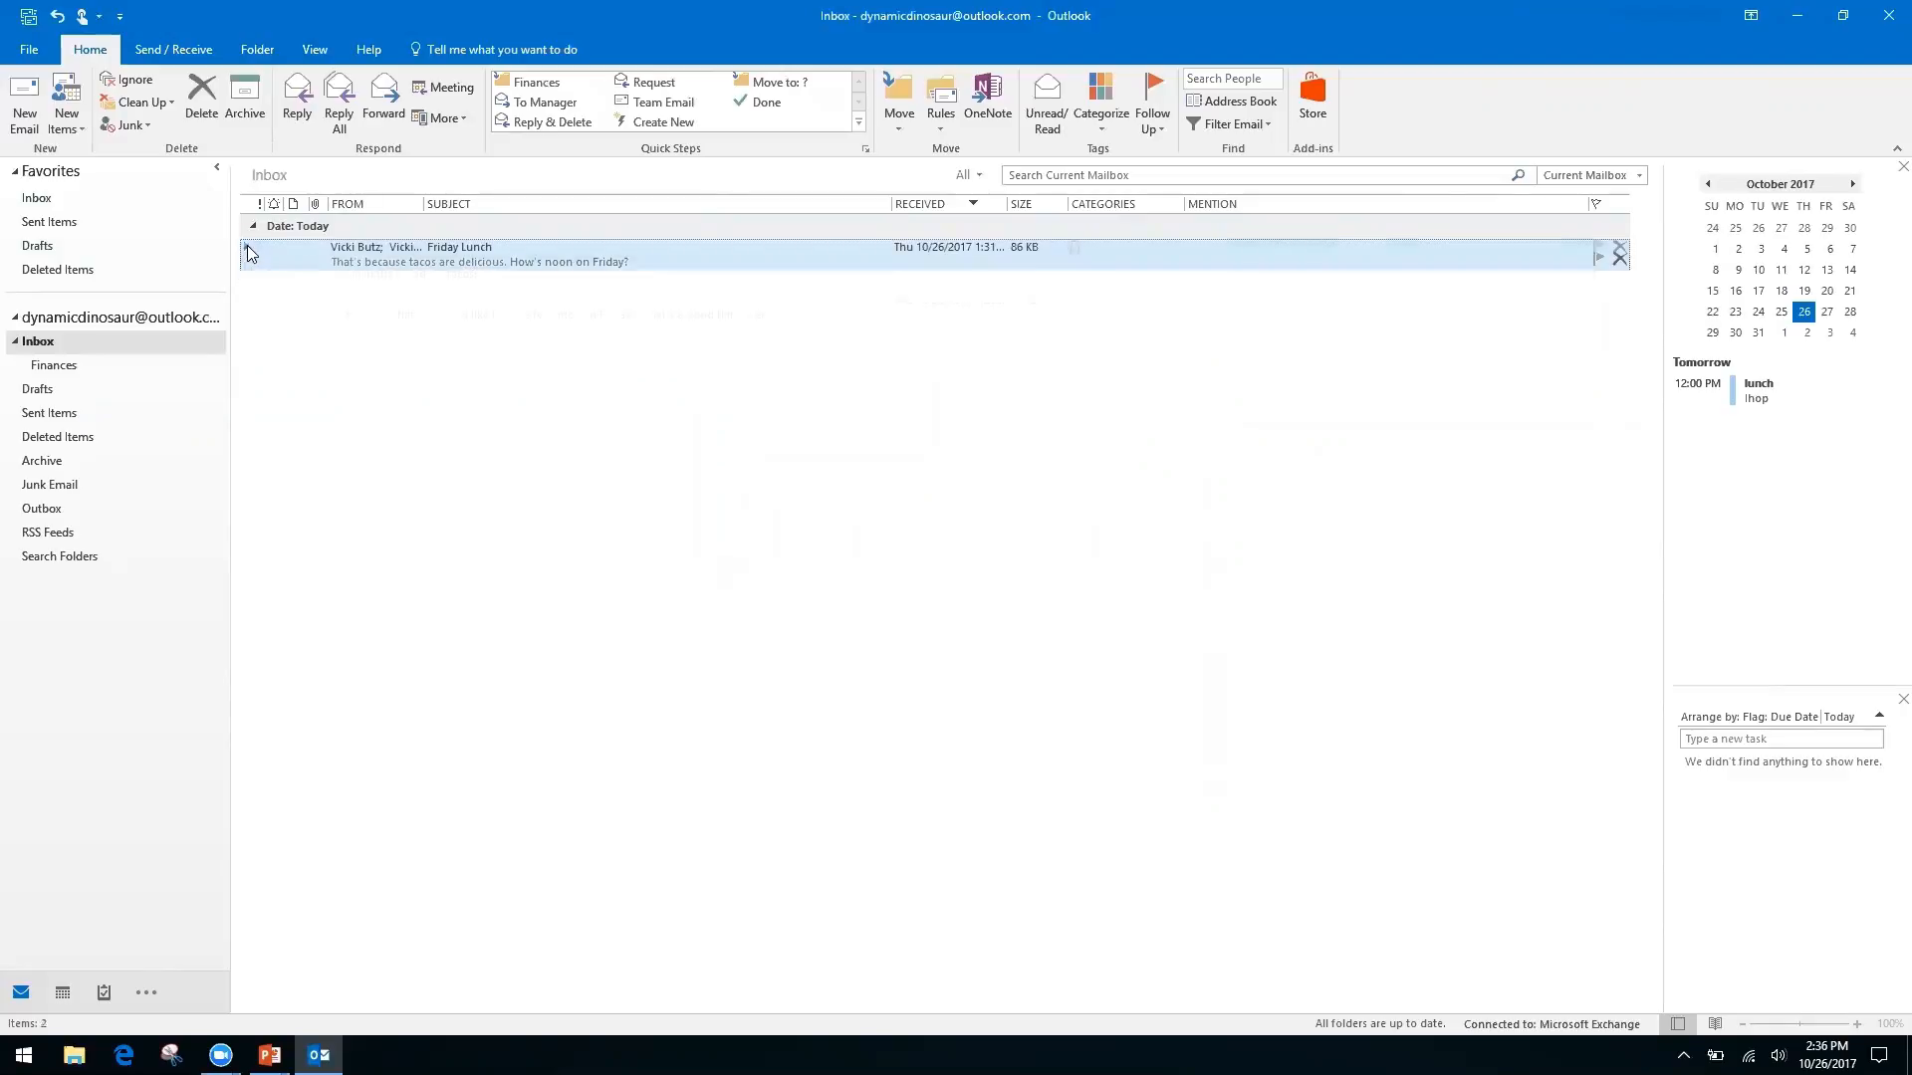
left_click(247, 246)
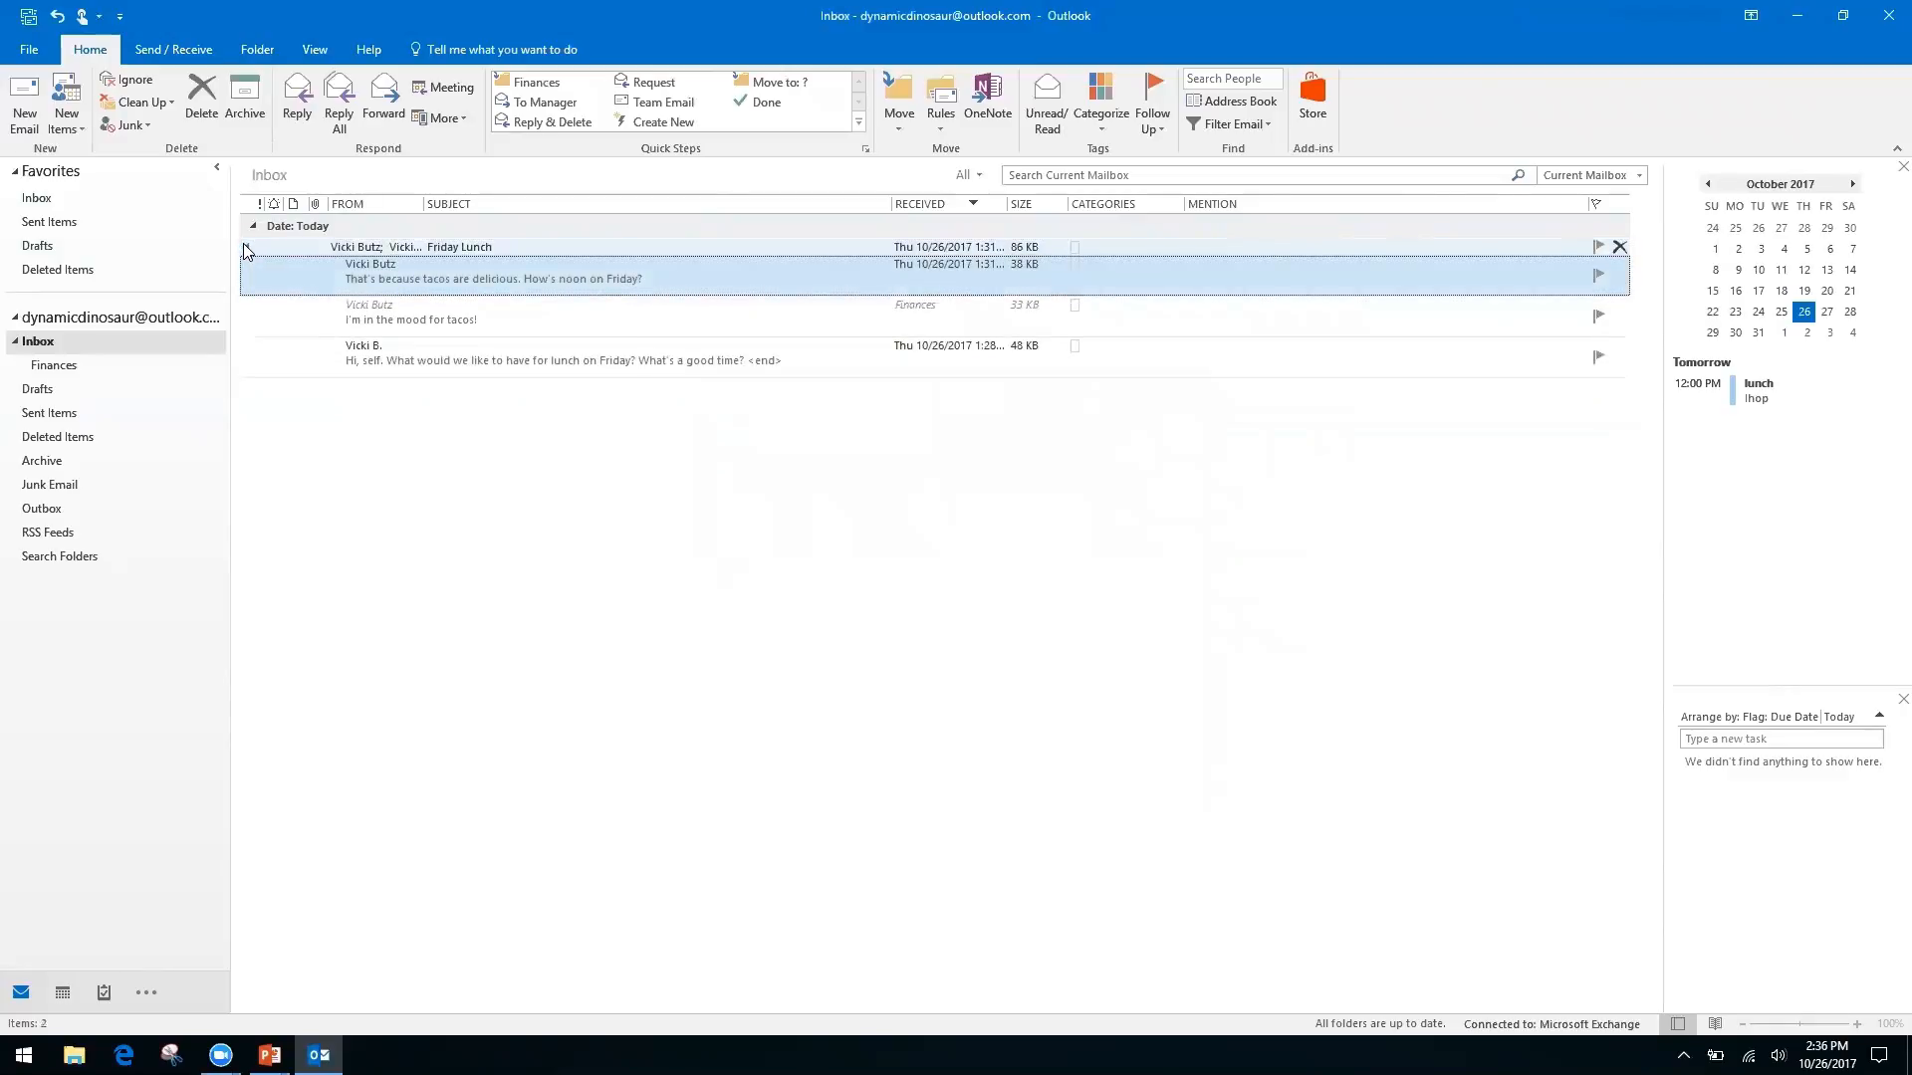
left_click(247, 250)
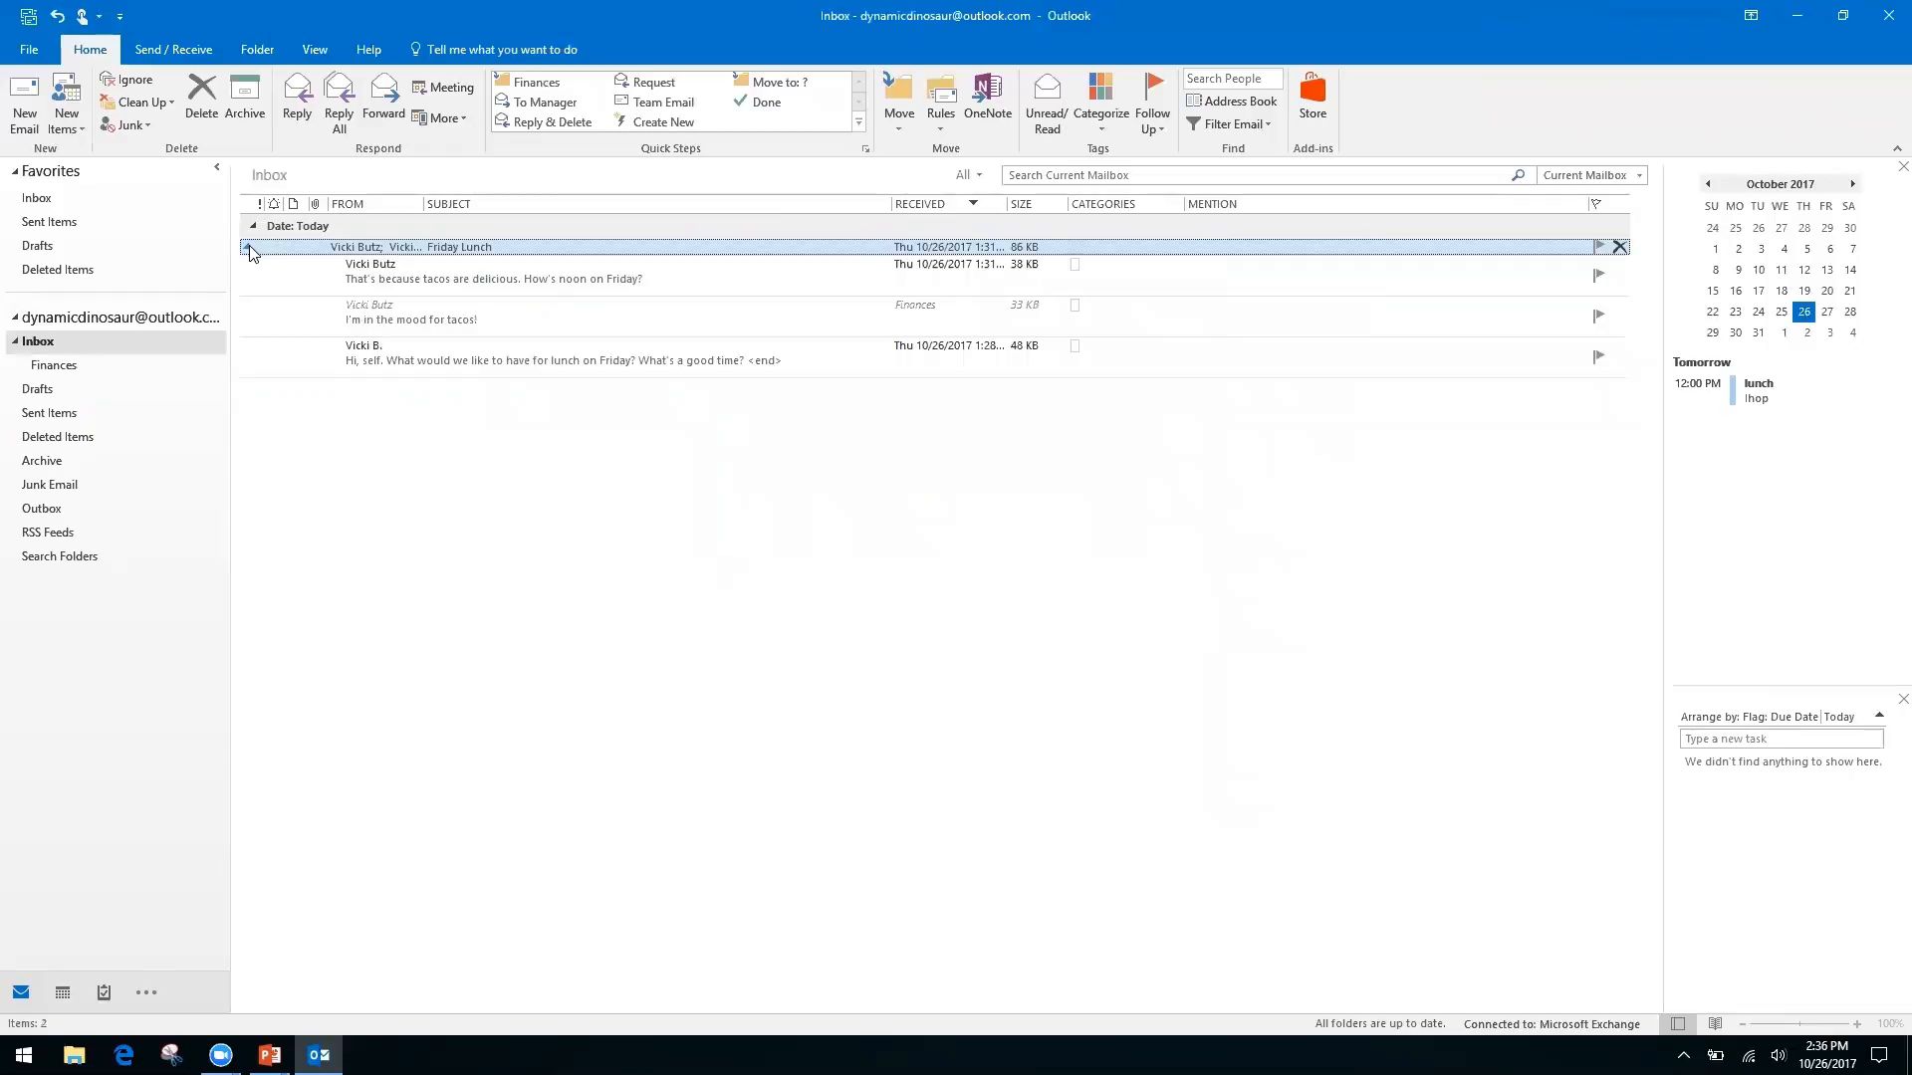
left_click(248, 247)
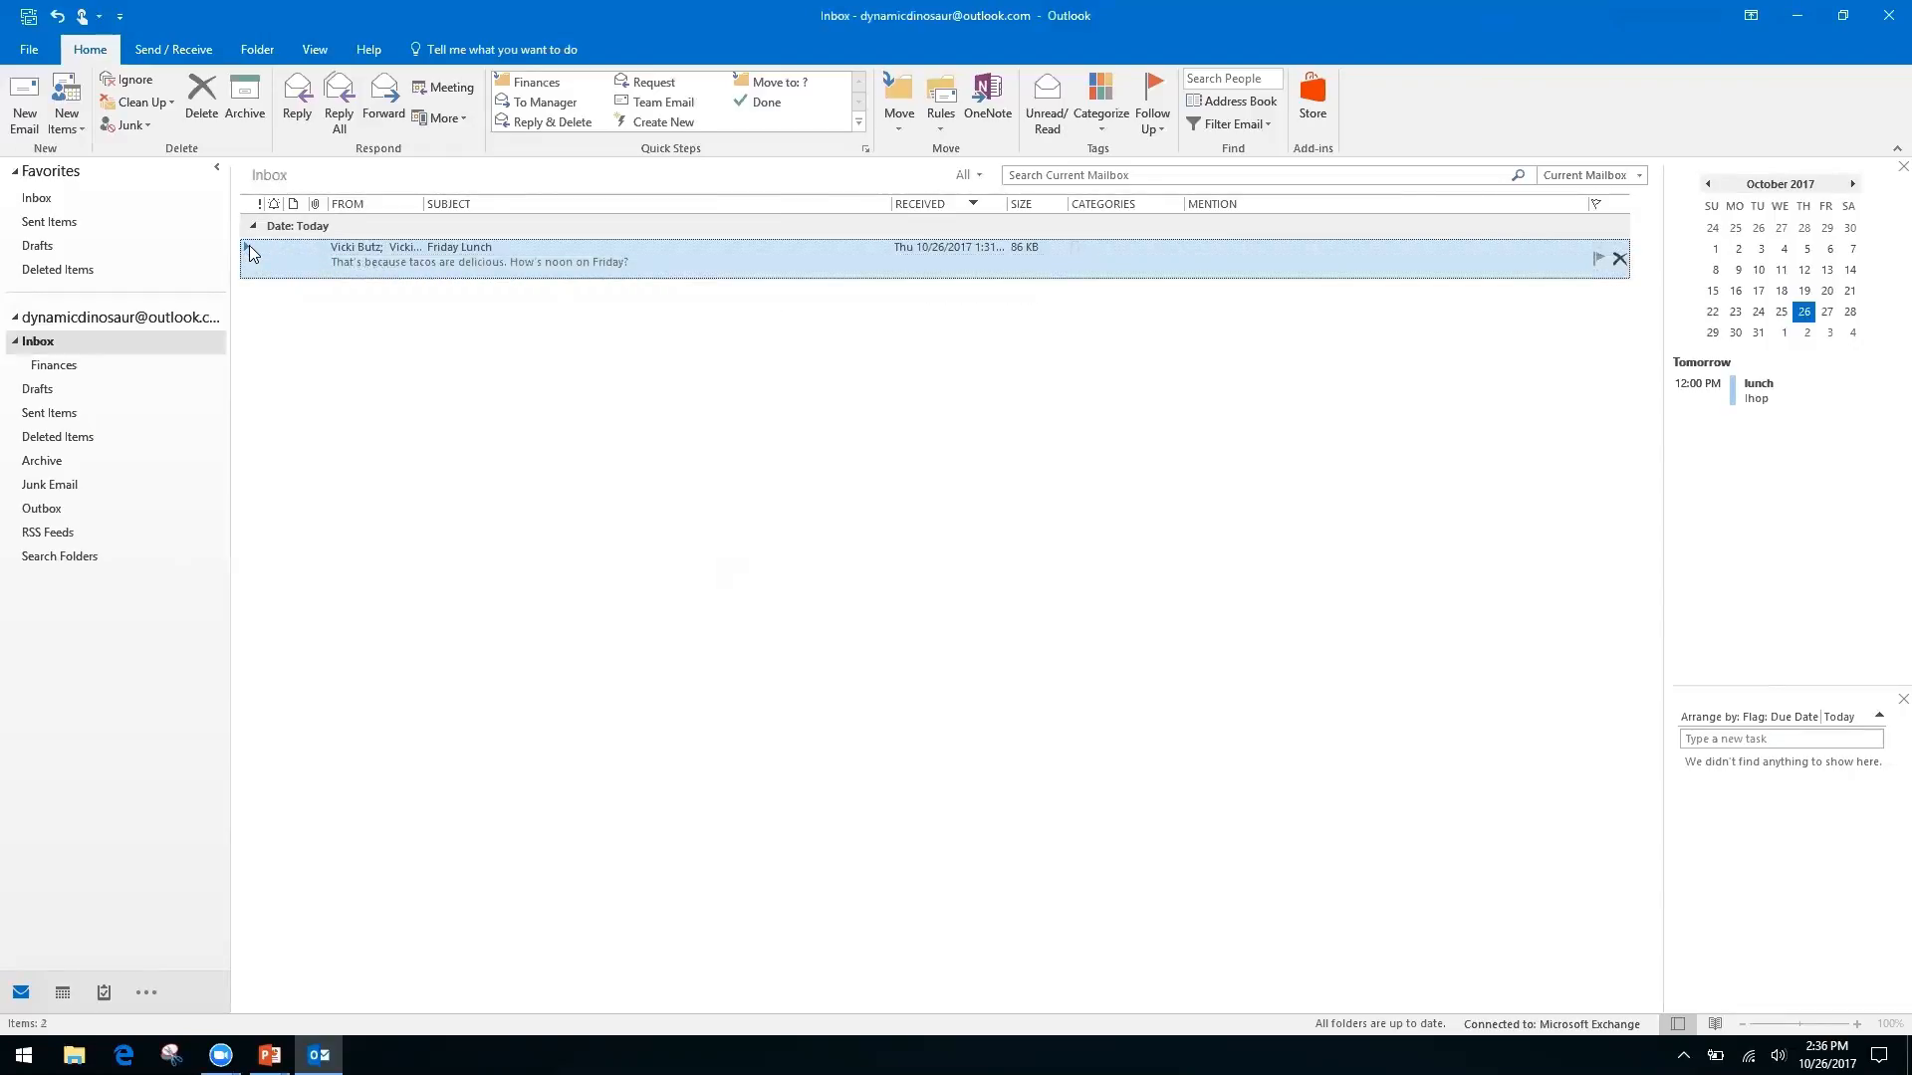
key("alt+Tab")
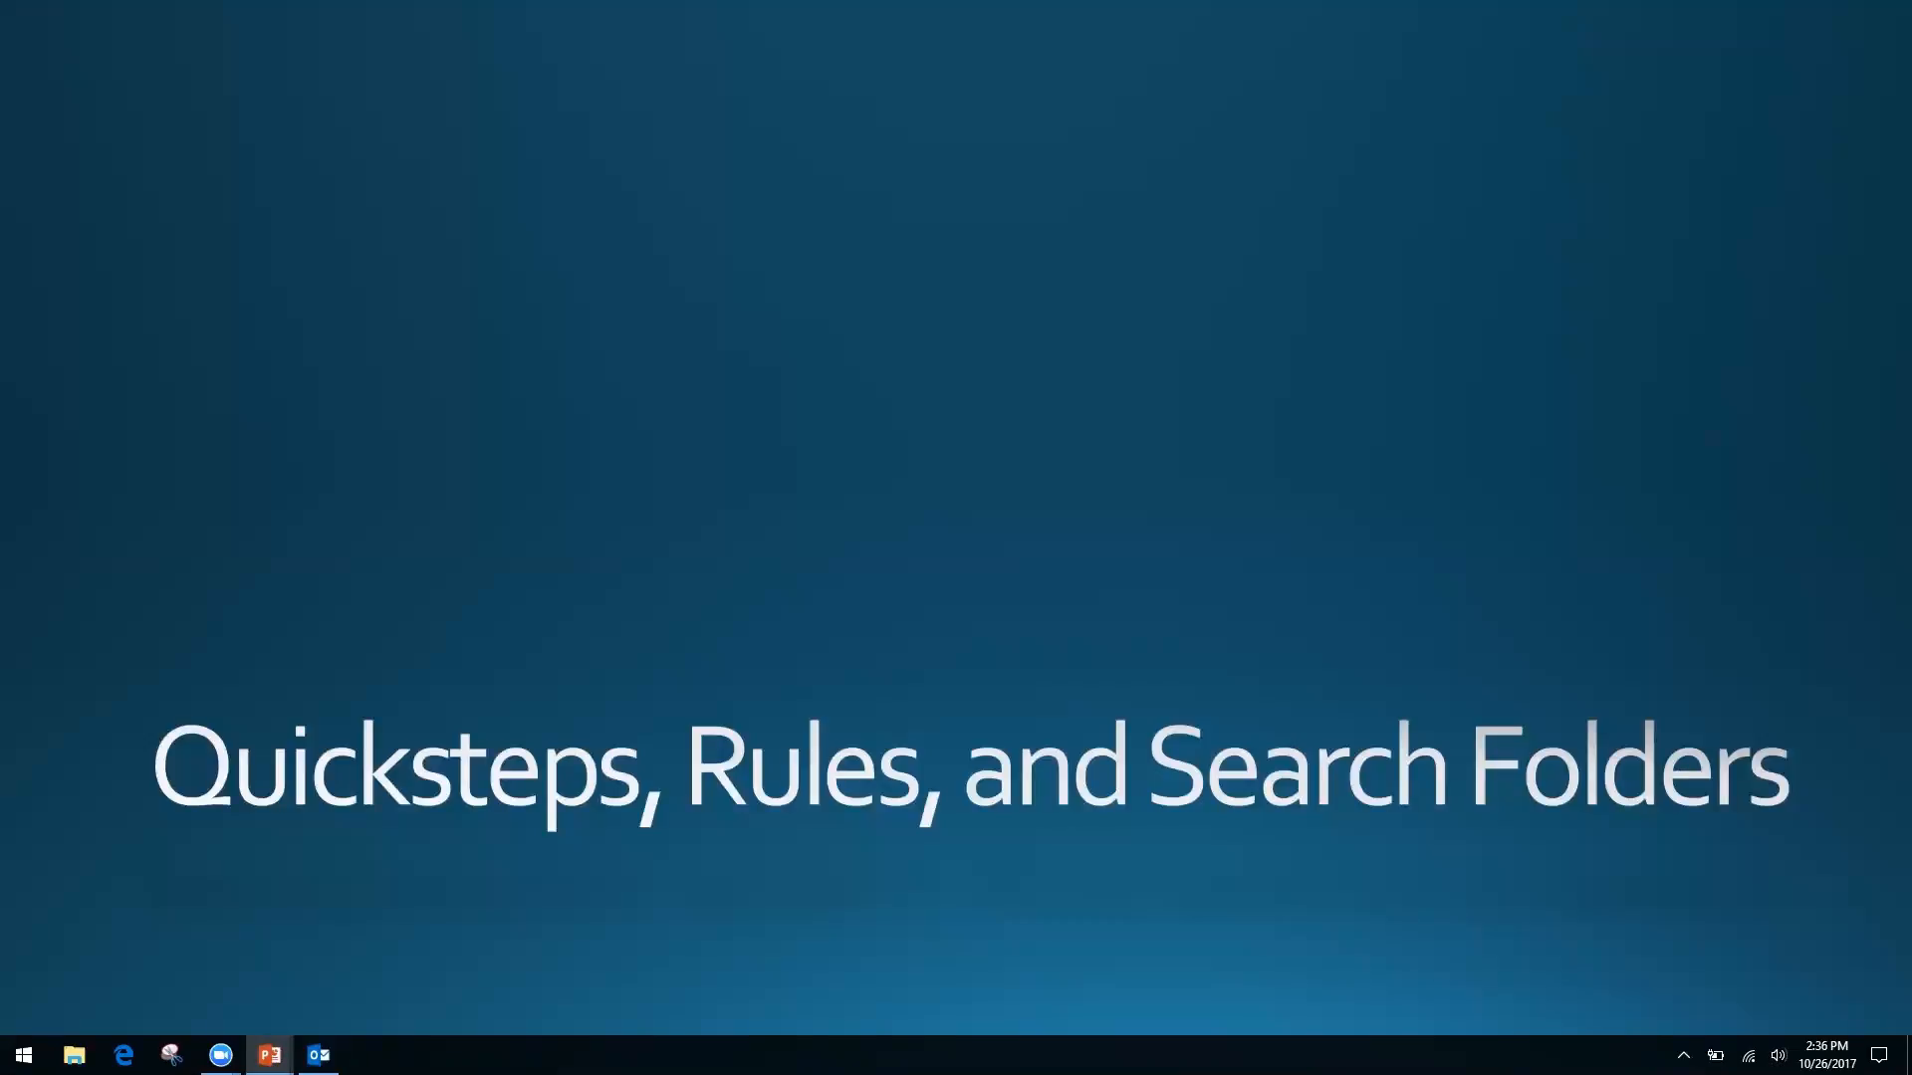
key("alt+Tab")
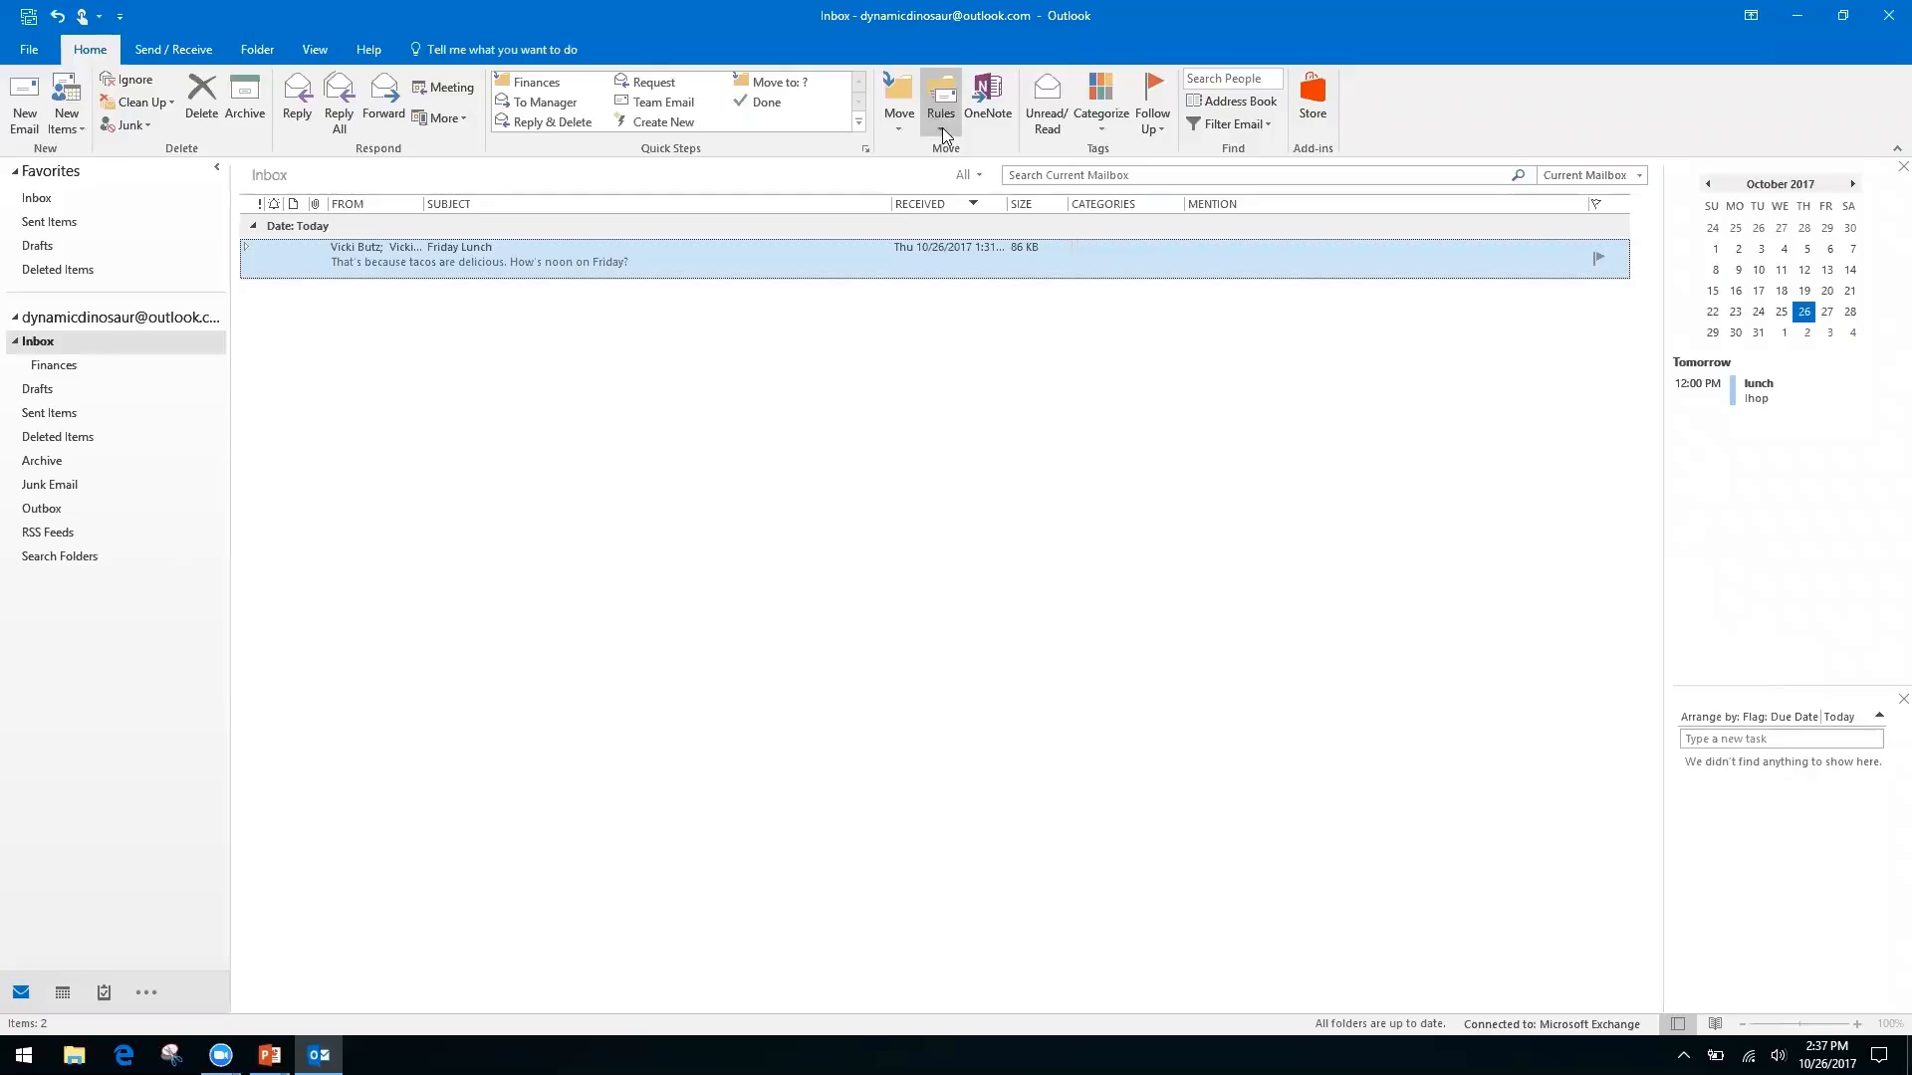
From the Inbox, choose Rules > Create Rule for the Friday Lunch email
left_click(98, 331)
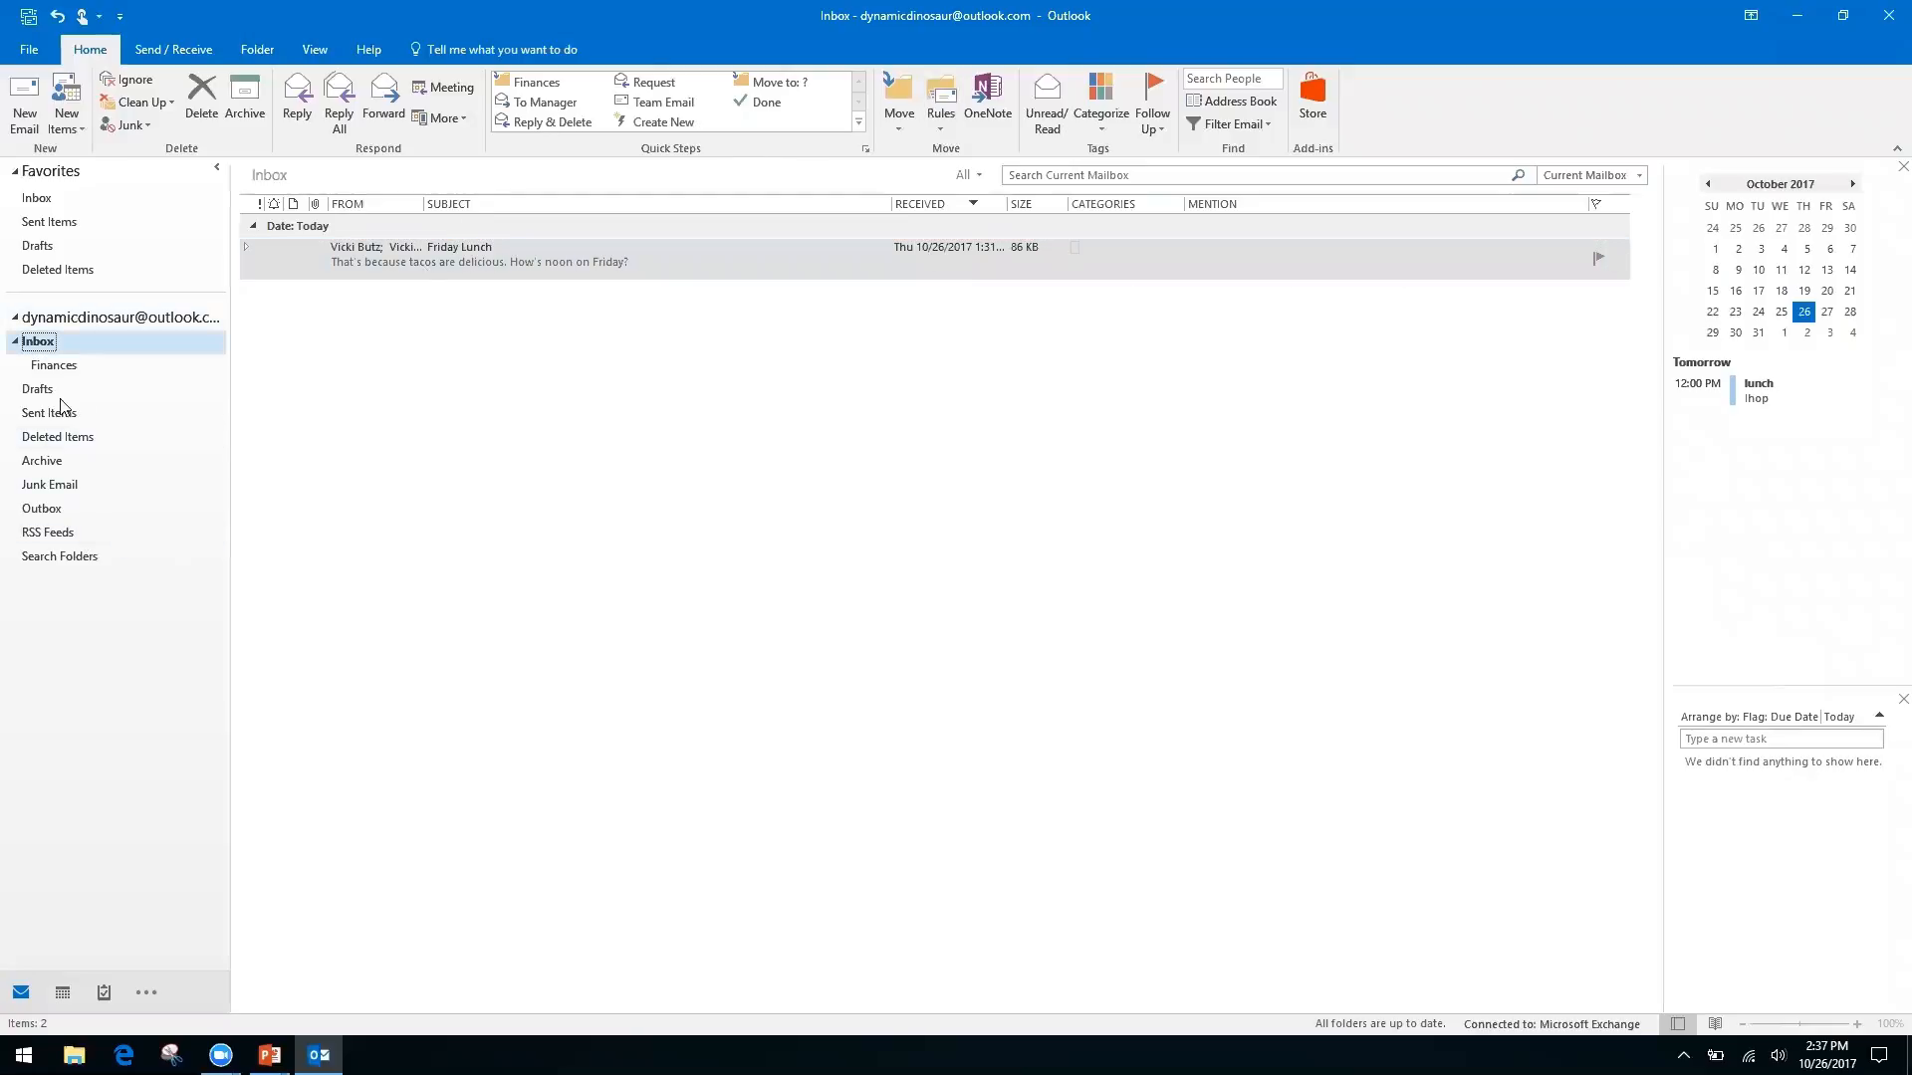
left_click(936, 131)
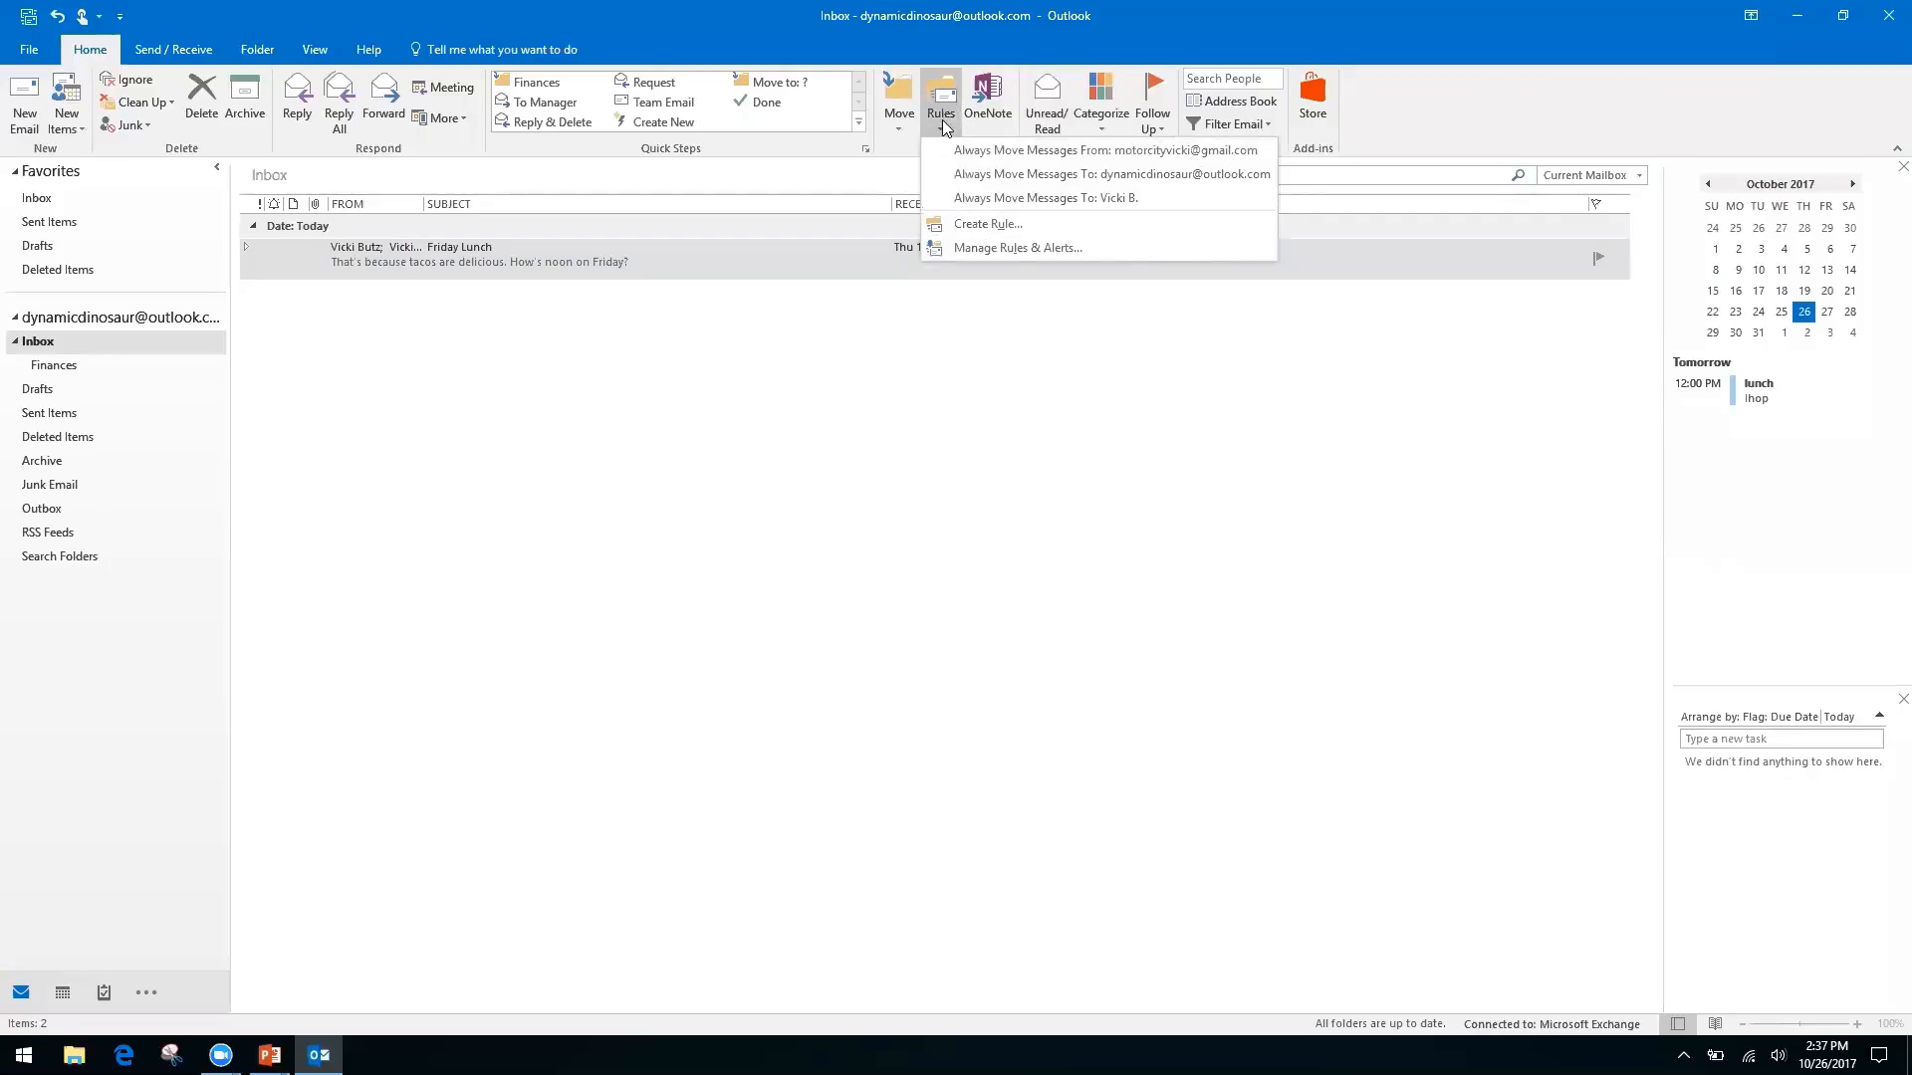
left_click(984, 225)
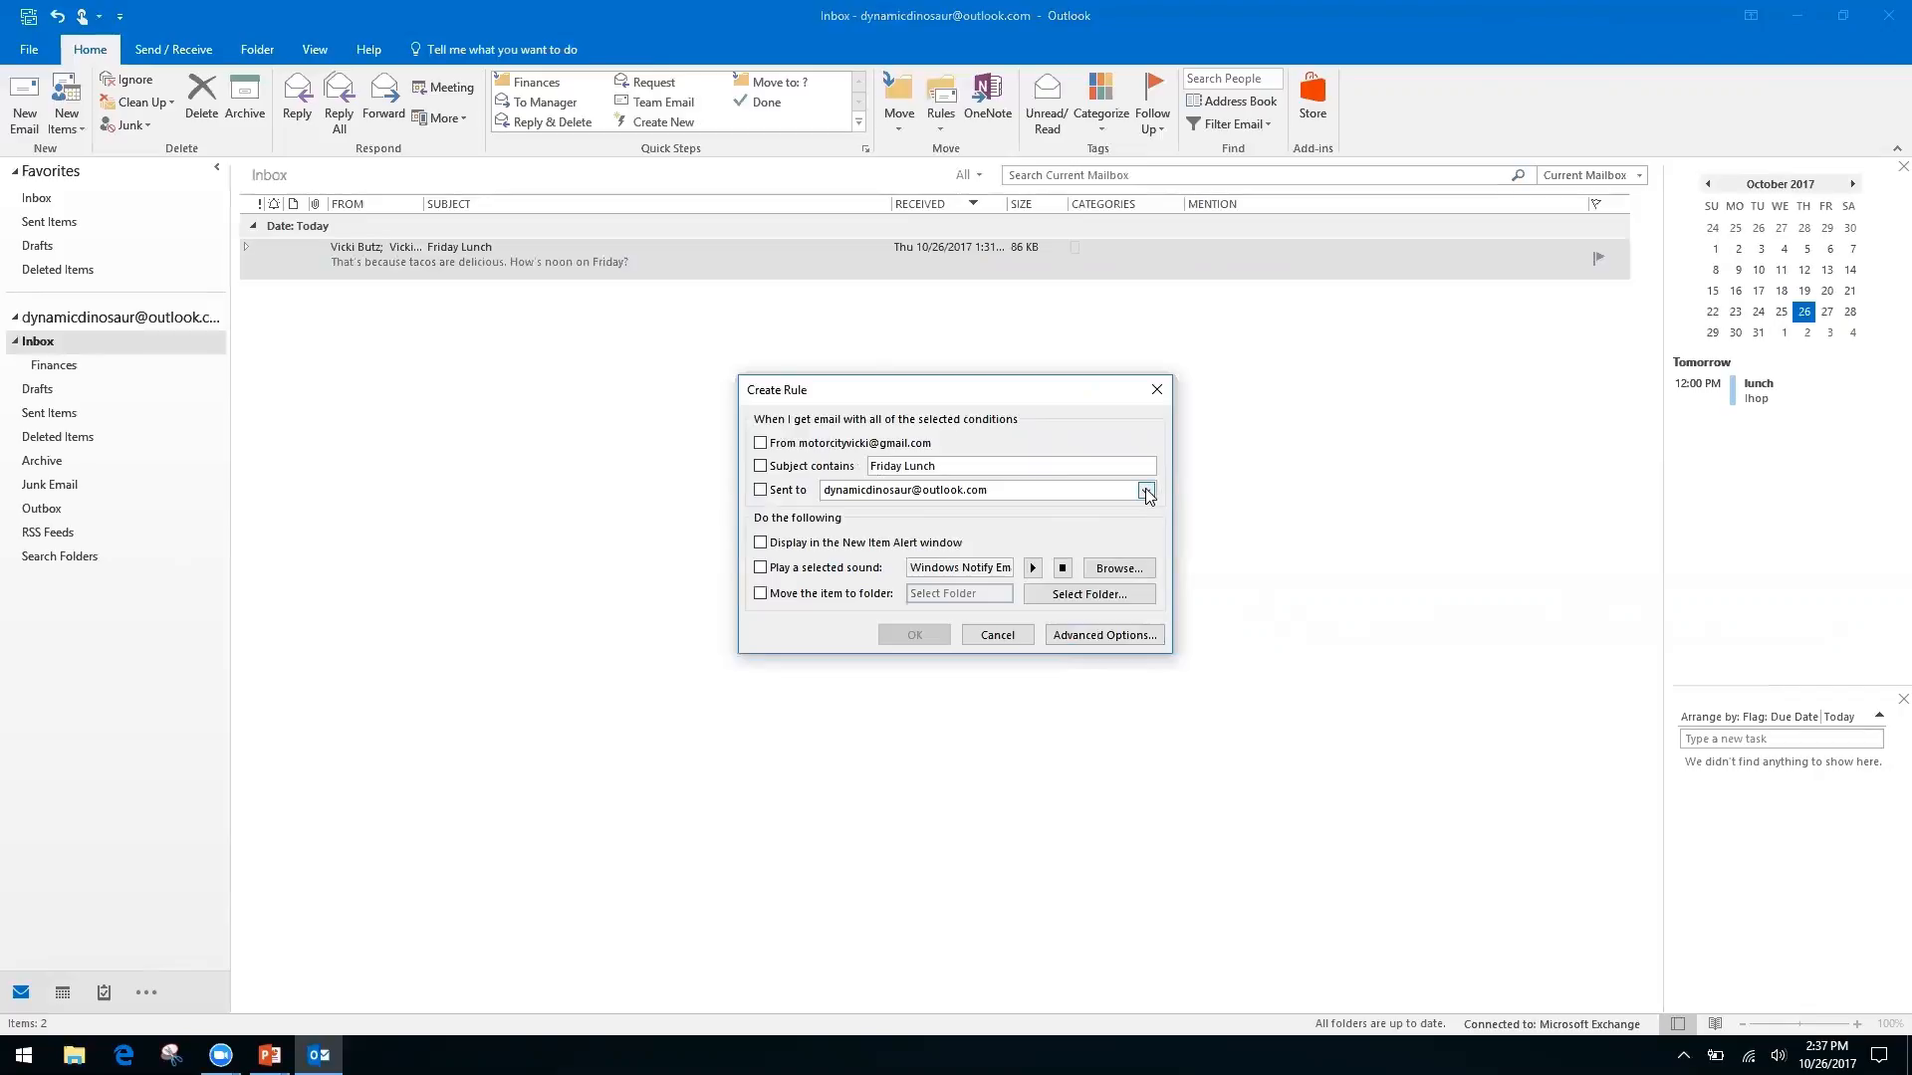
In Advanced Options, set the condition 'where my name is not in the To box' only
left_click(1083, 634)
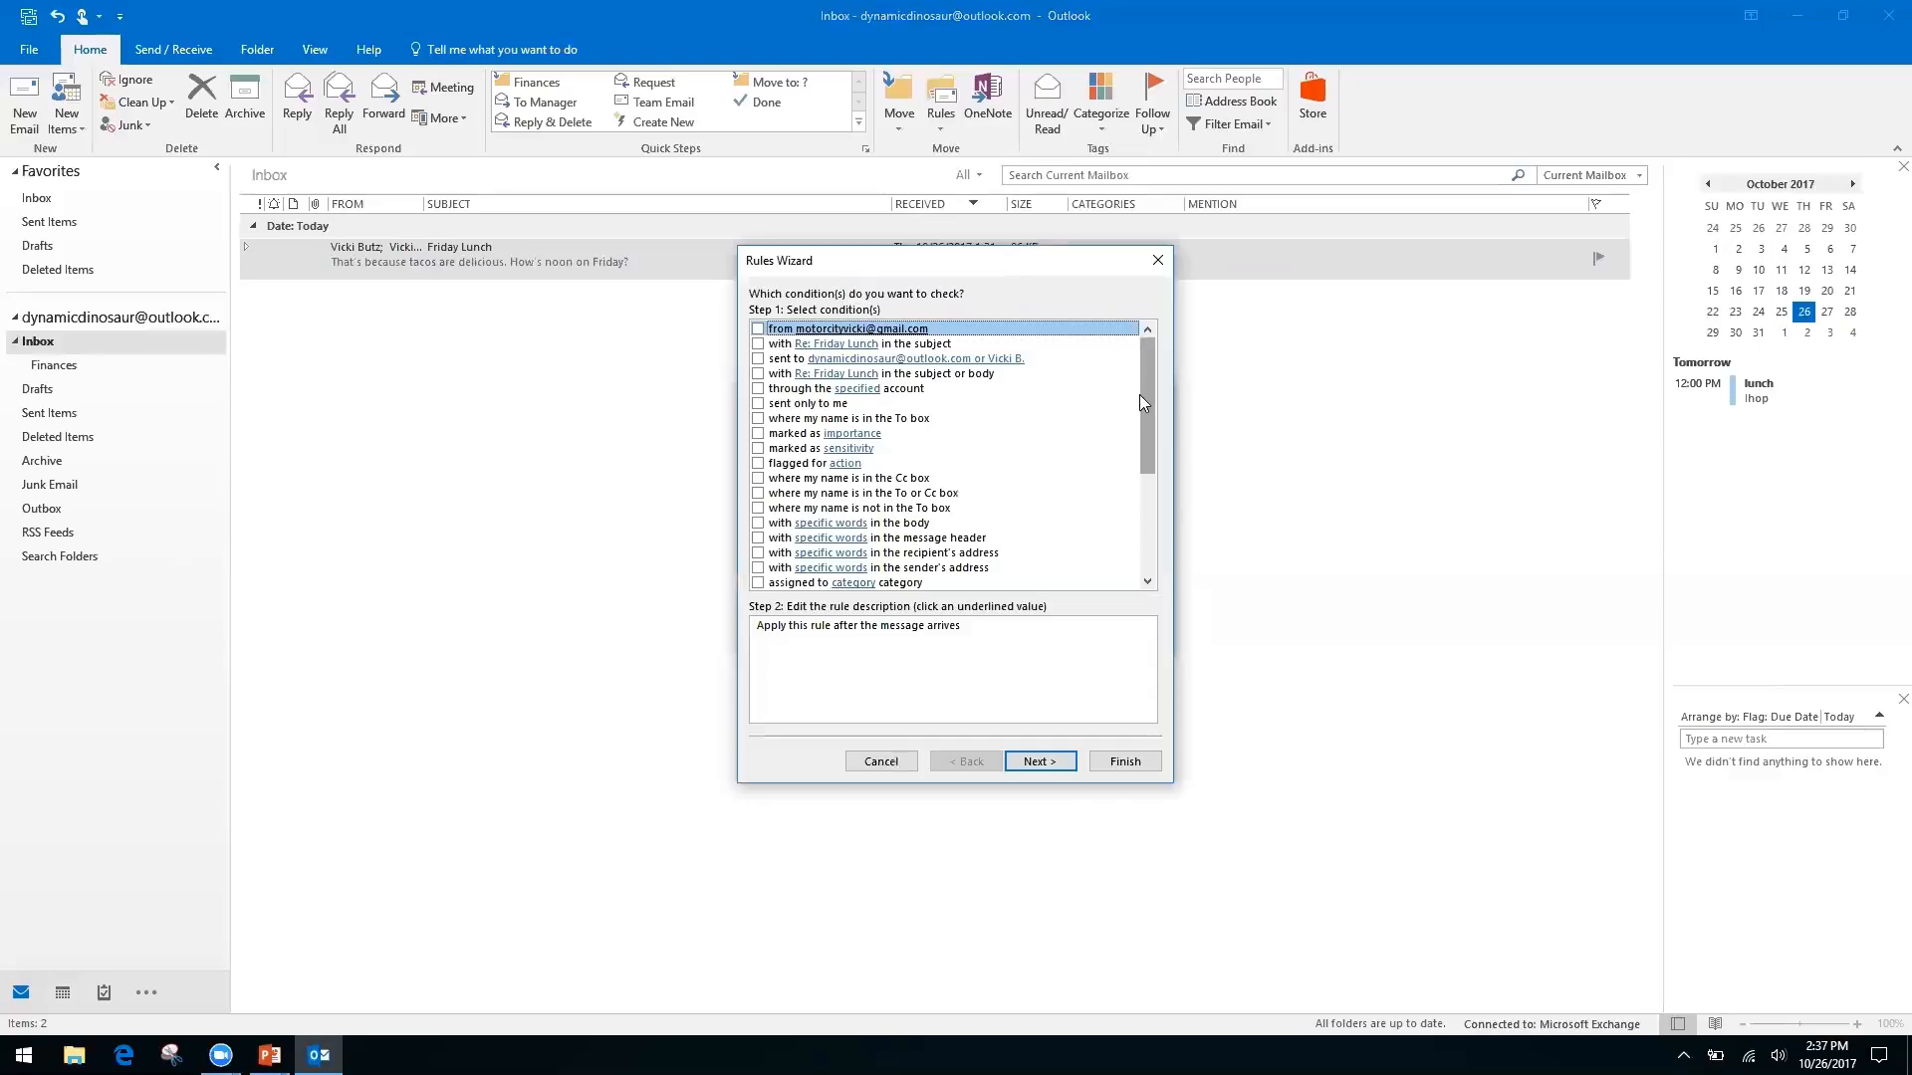
left_click(760, 480)
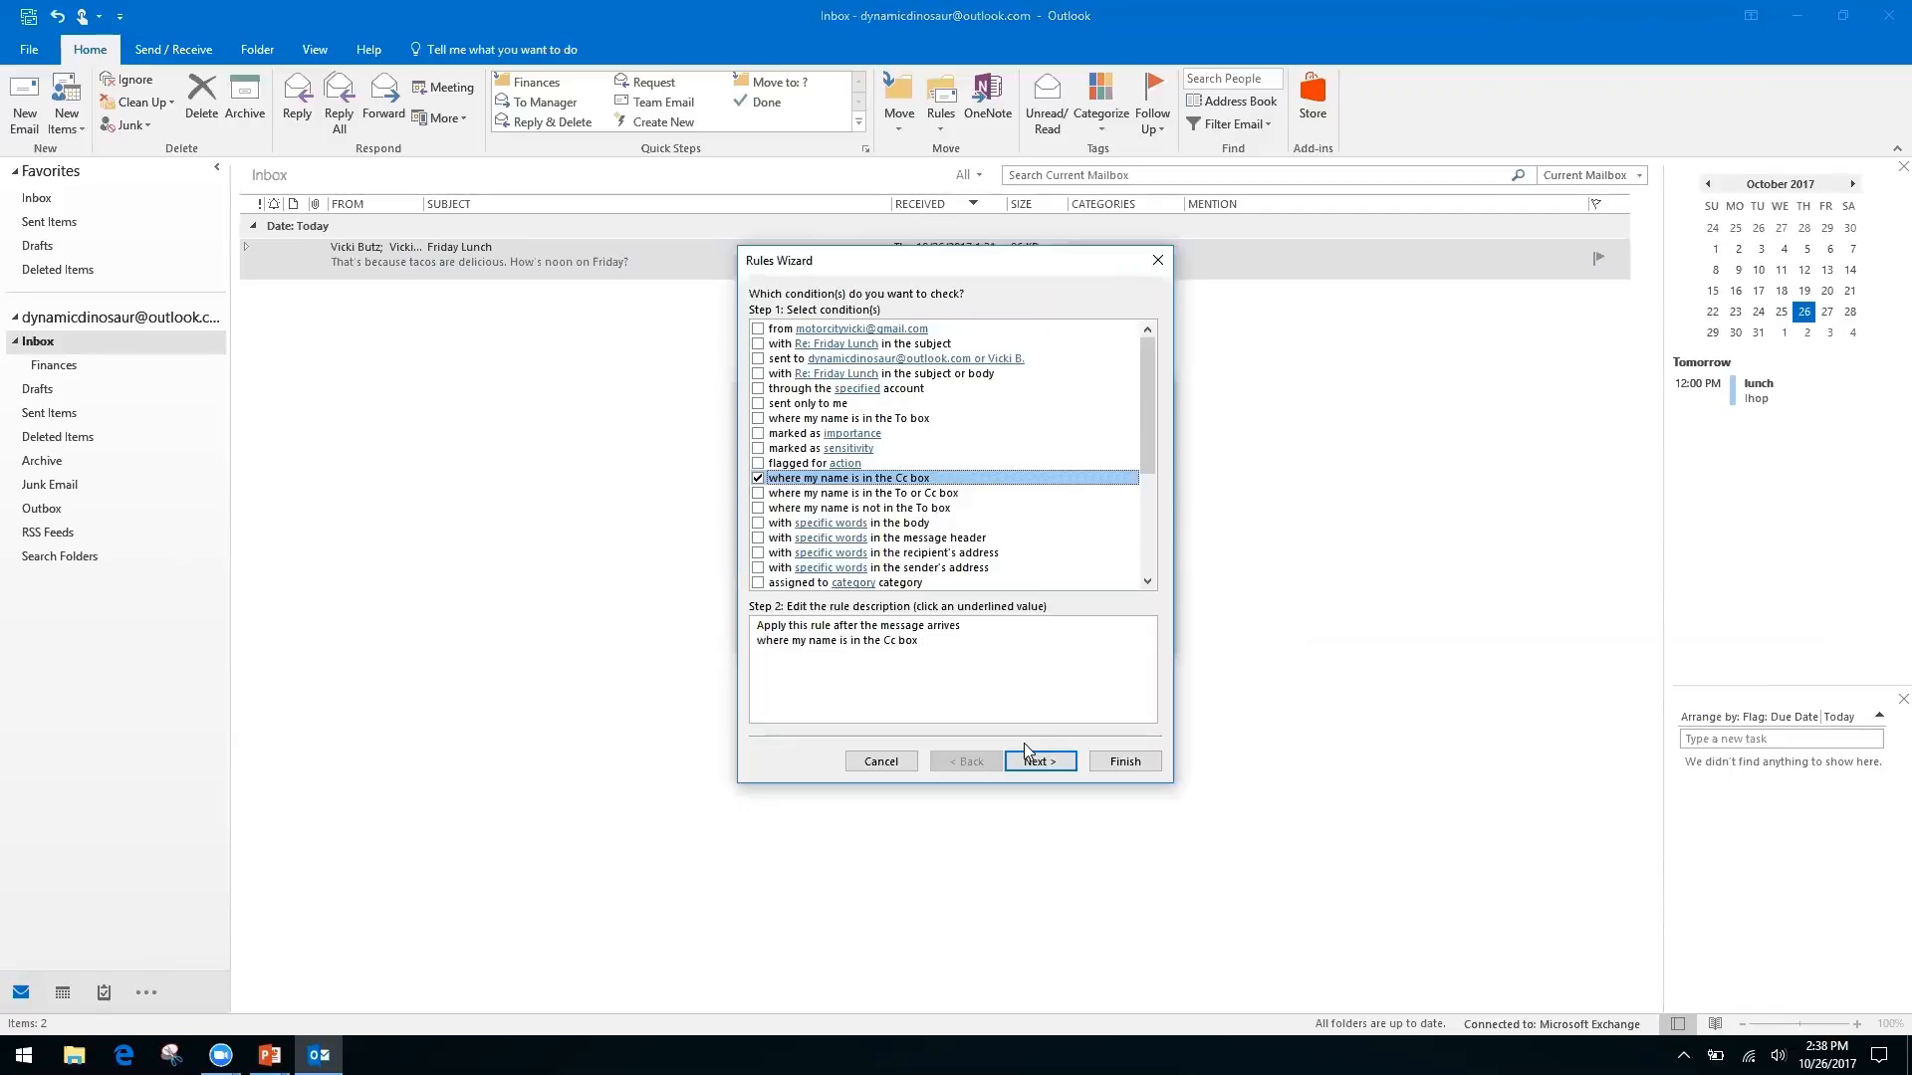
left_click(758, 479)
left_click(758, 509)
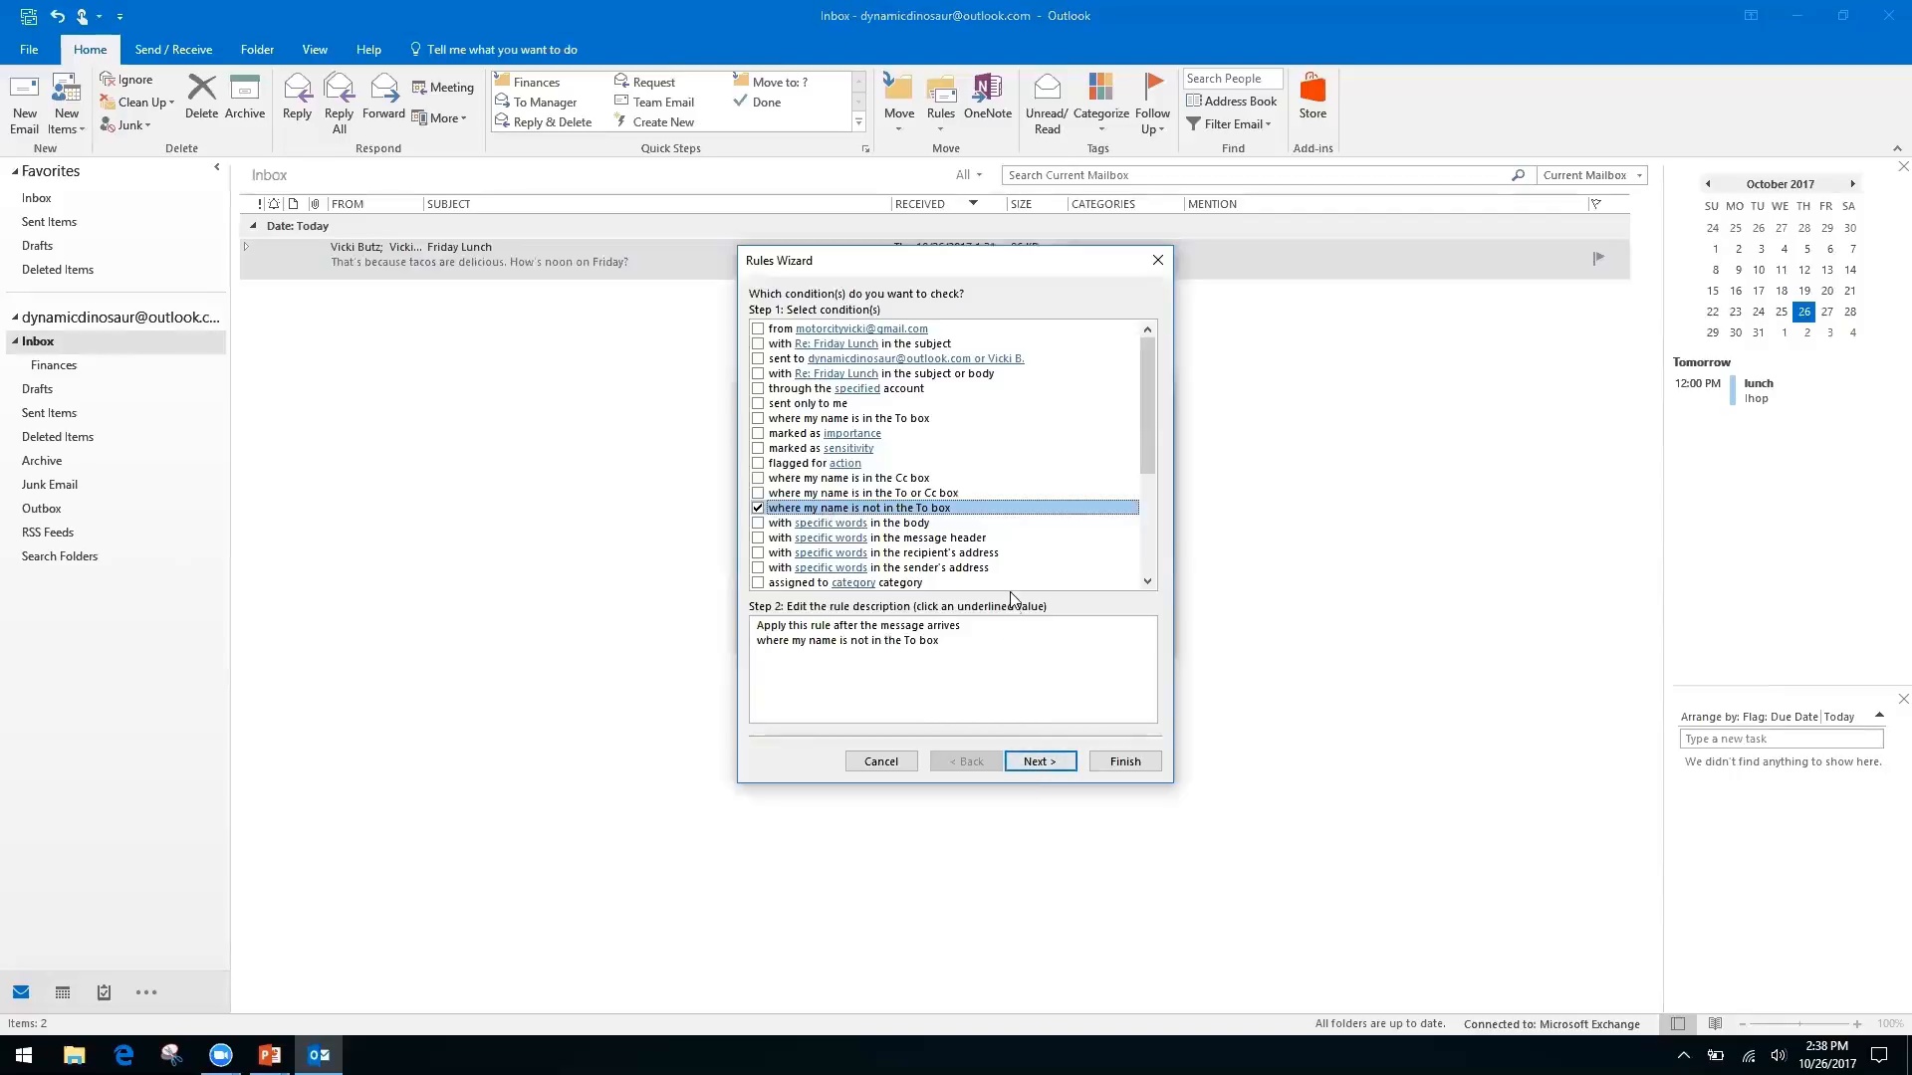
left_click(1035, 761)
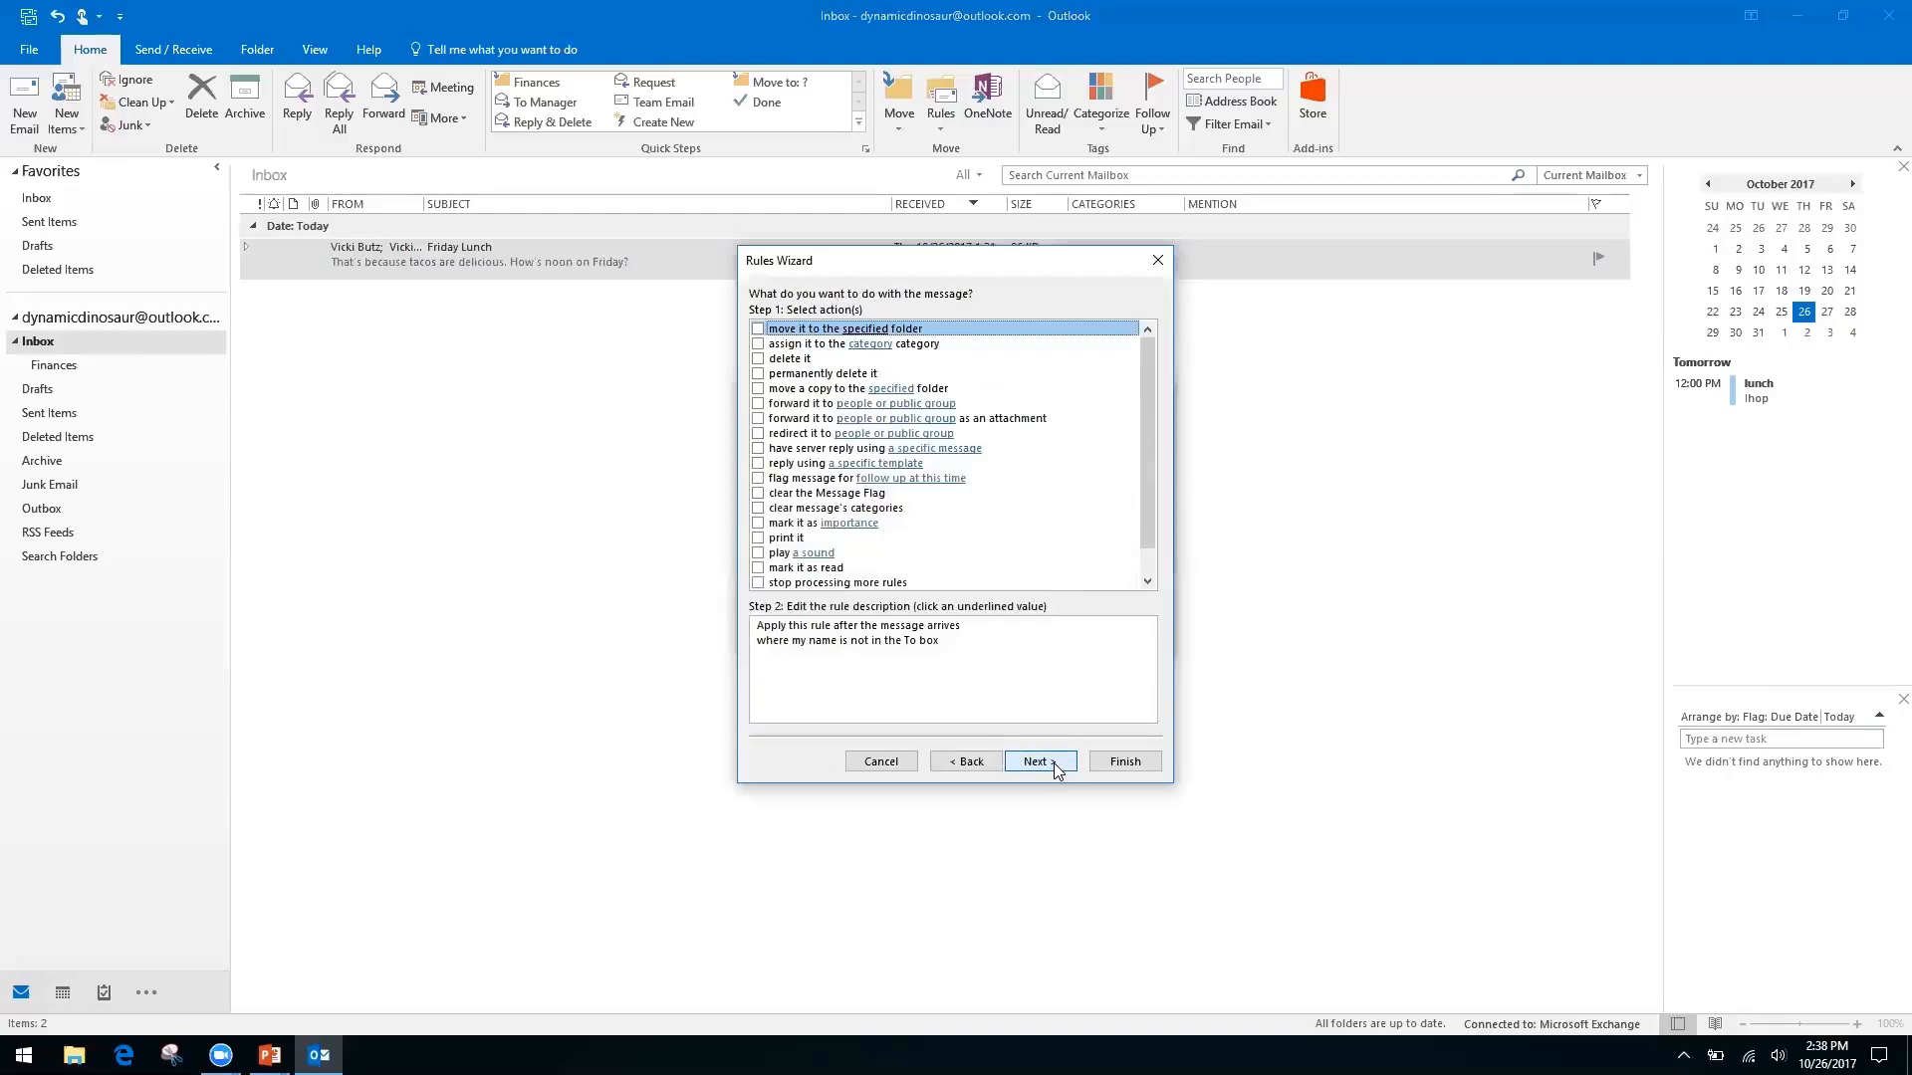
Make the rule move messages to a new 'Inbox CC' folder created inside Inbox
left_click(758, 330)
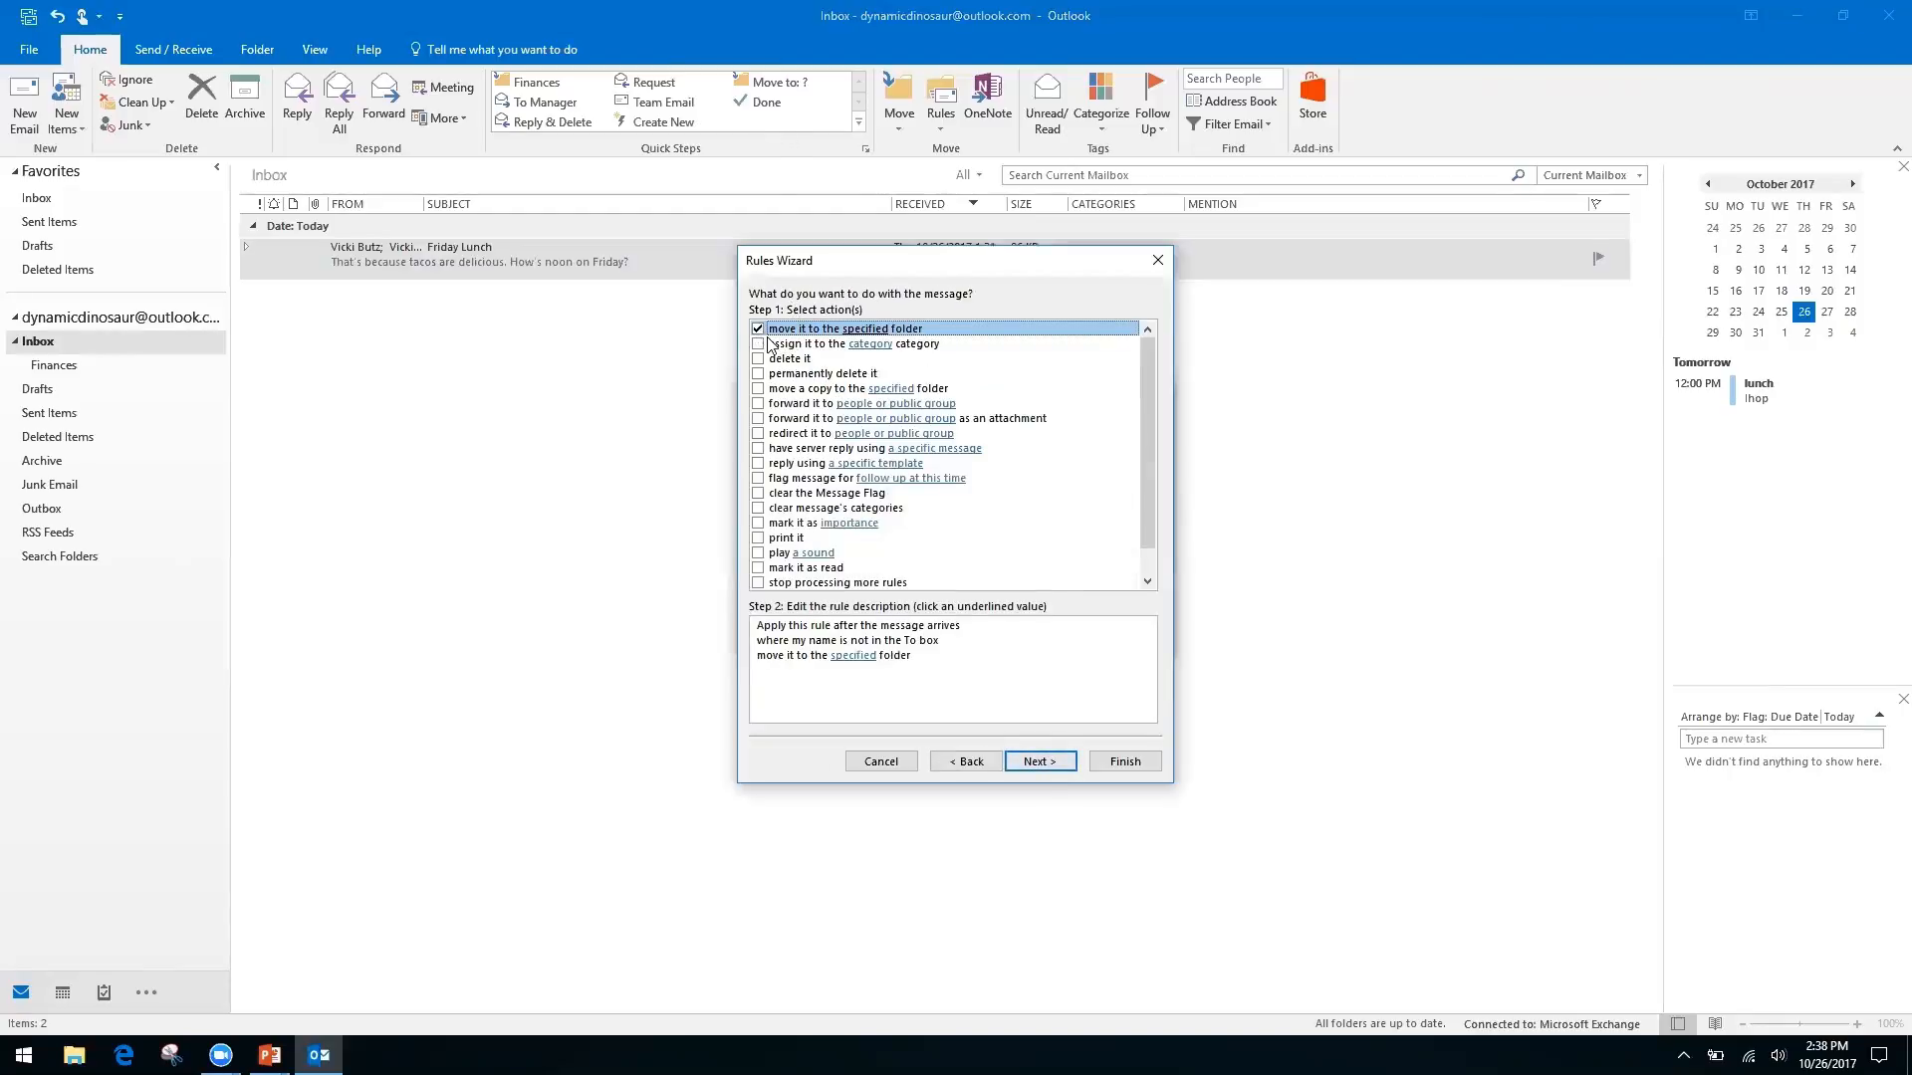
left_click(853, 658)
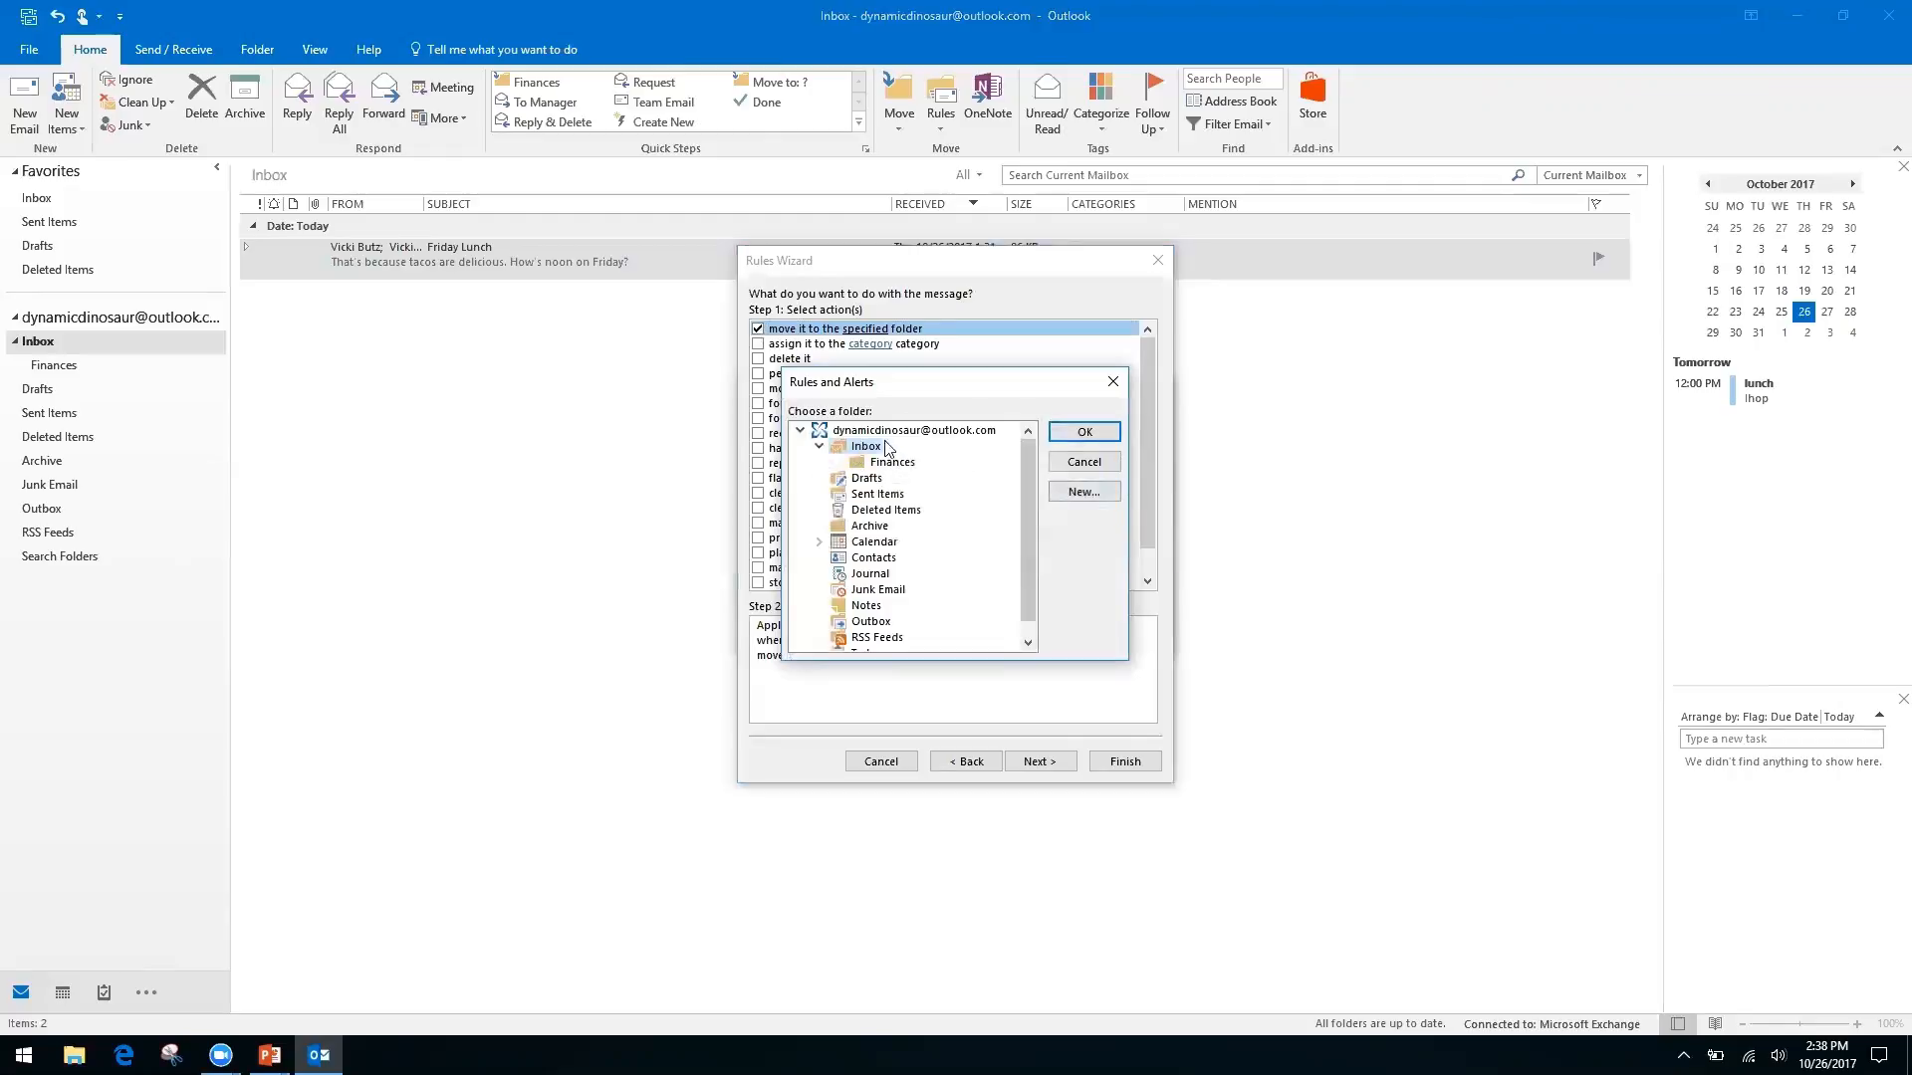
left_click(1085, 492)
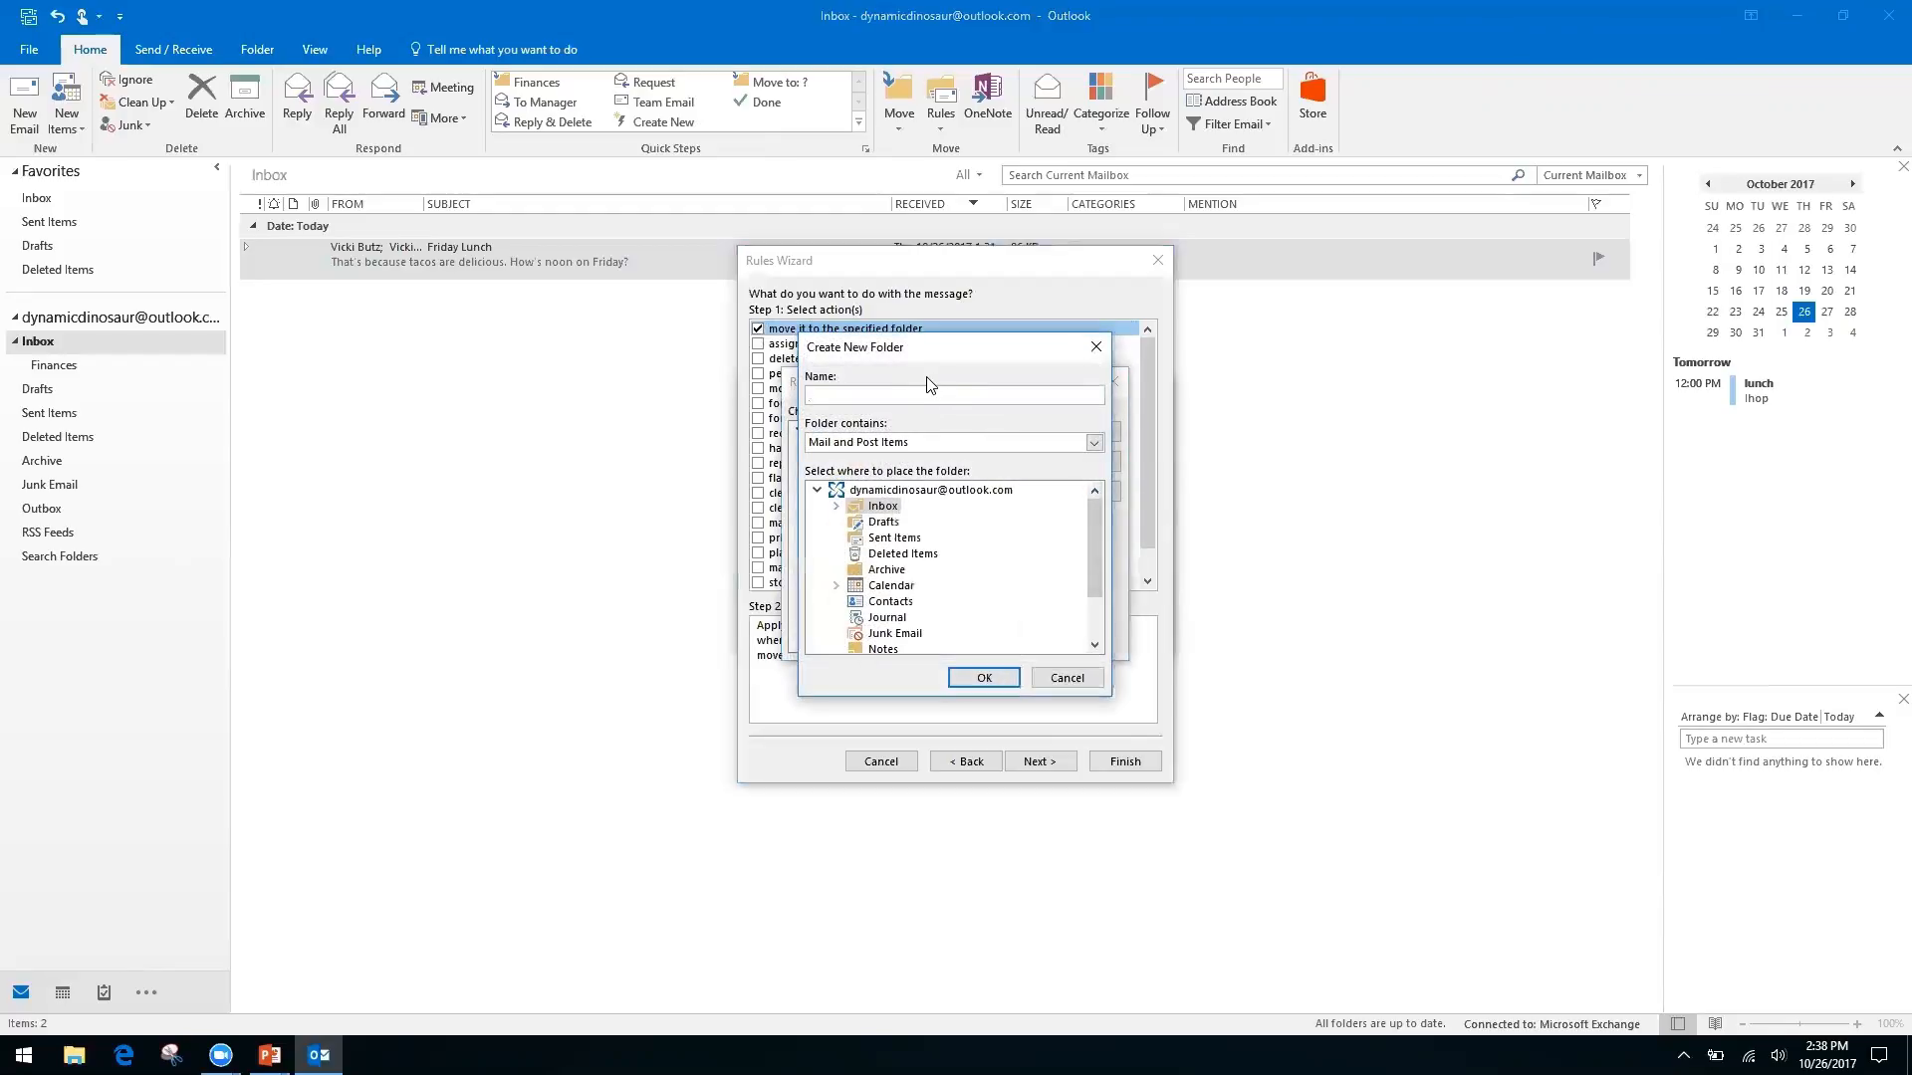
left_click(876, 492)
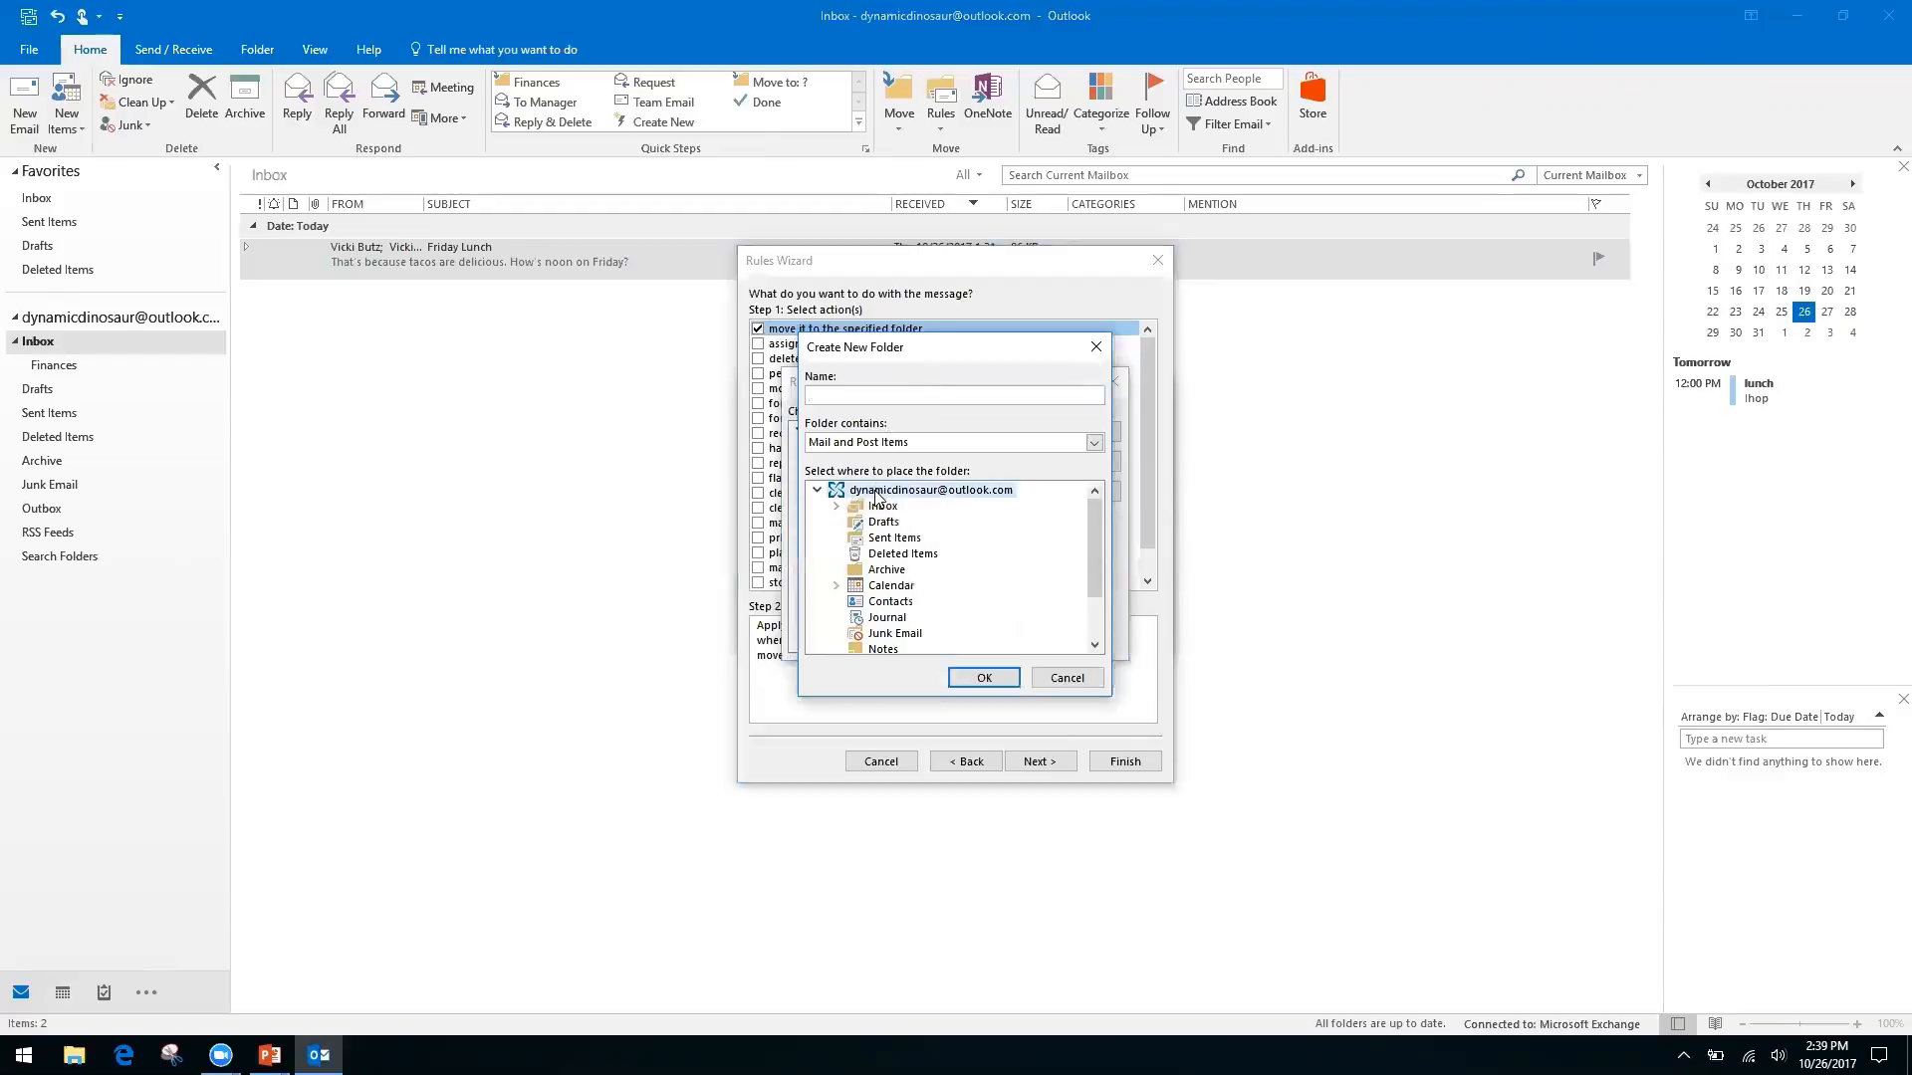
left_click(882, 508)
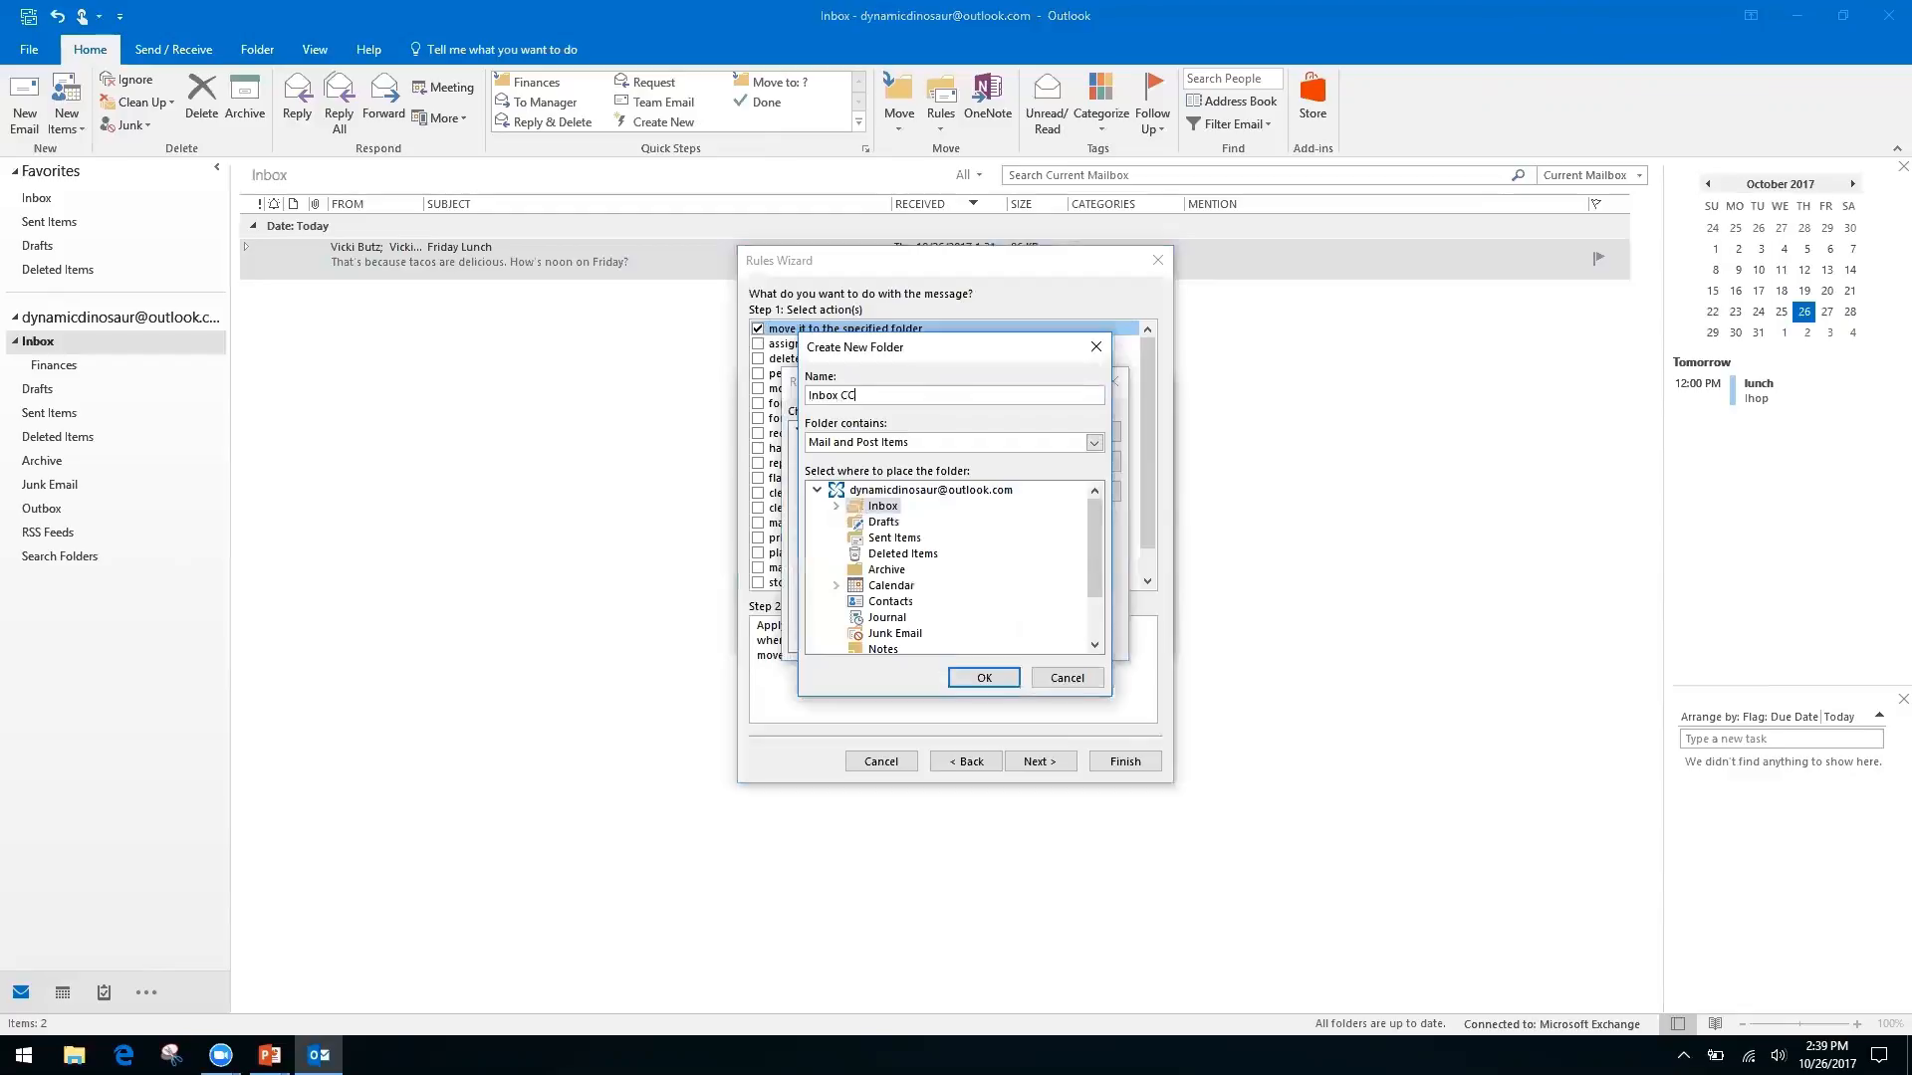
left_click(981, 677)
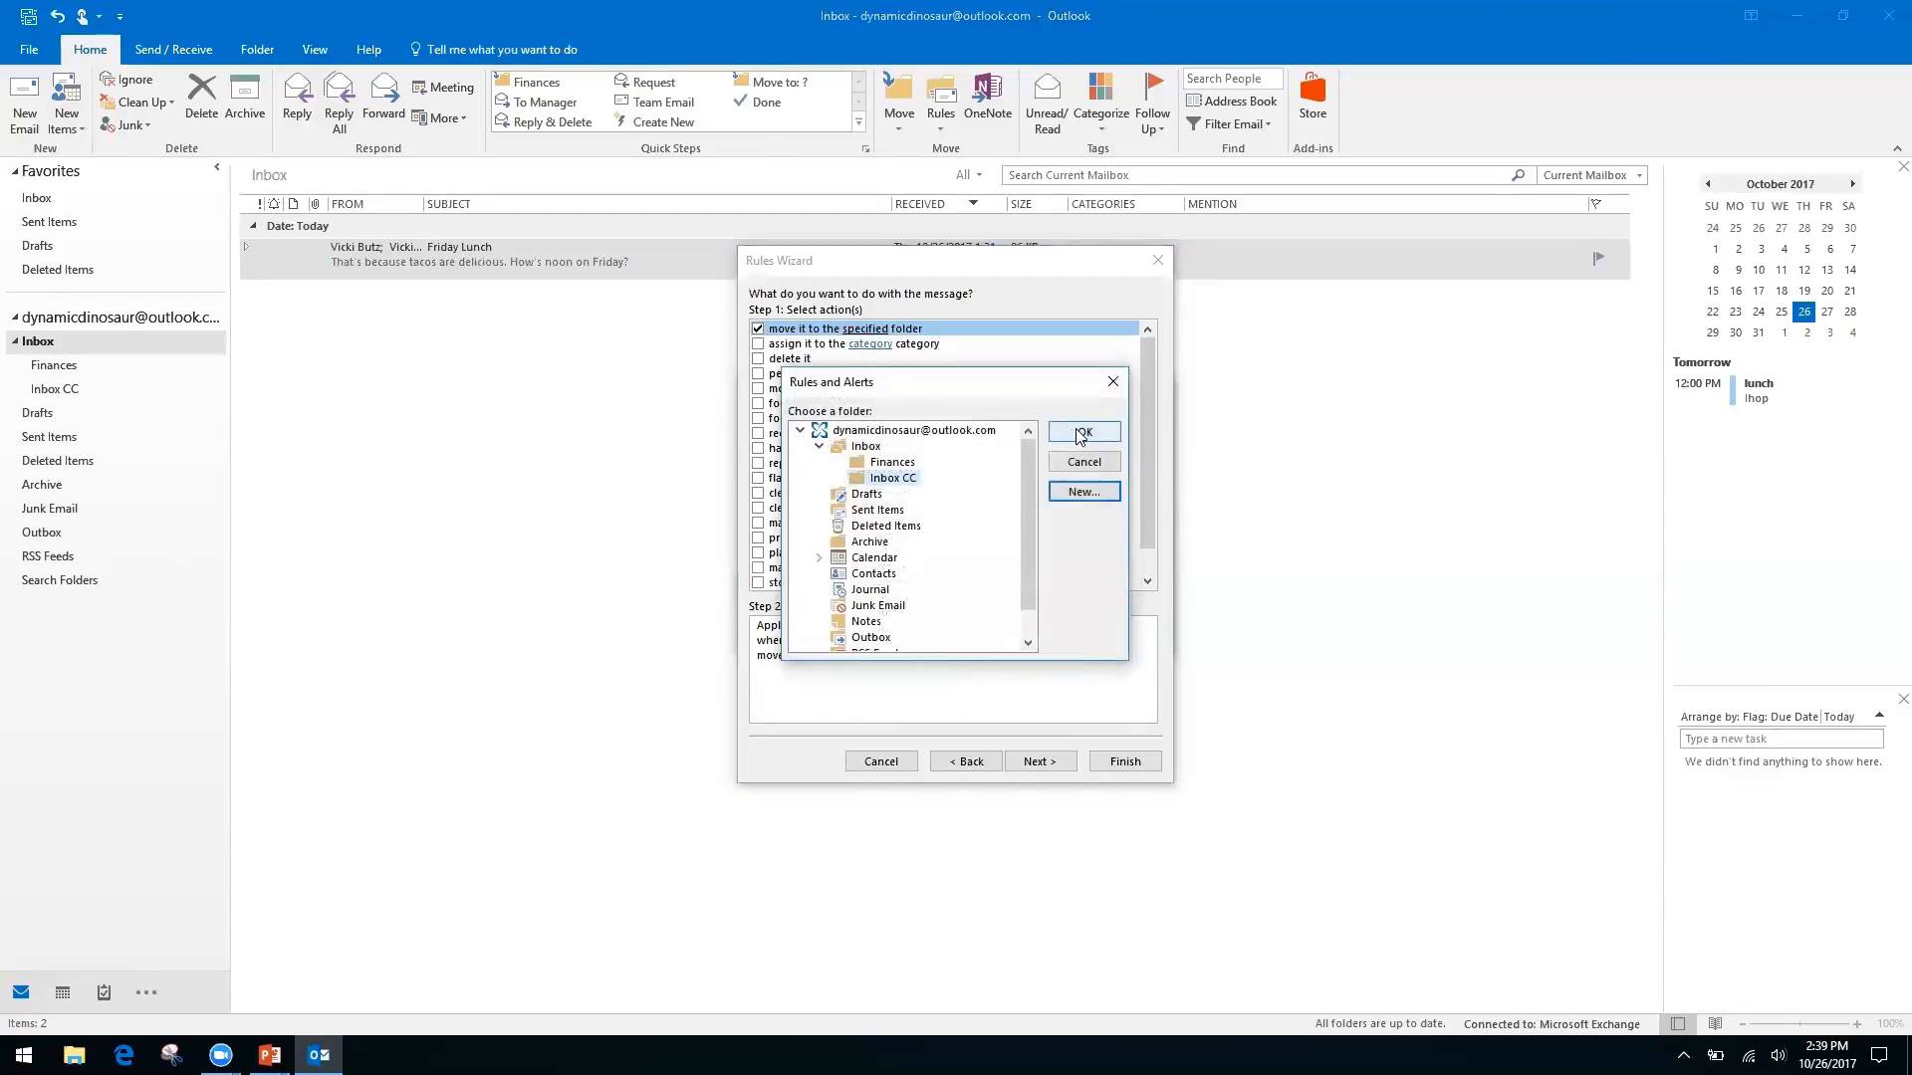
left_click(1080, 434)
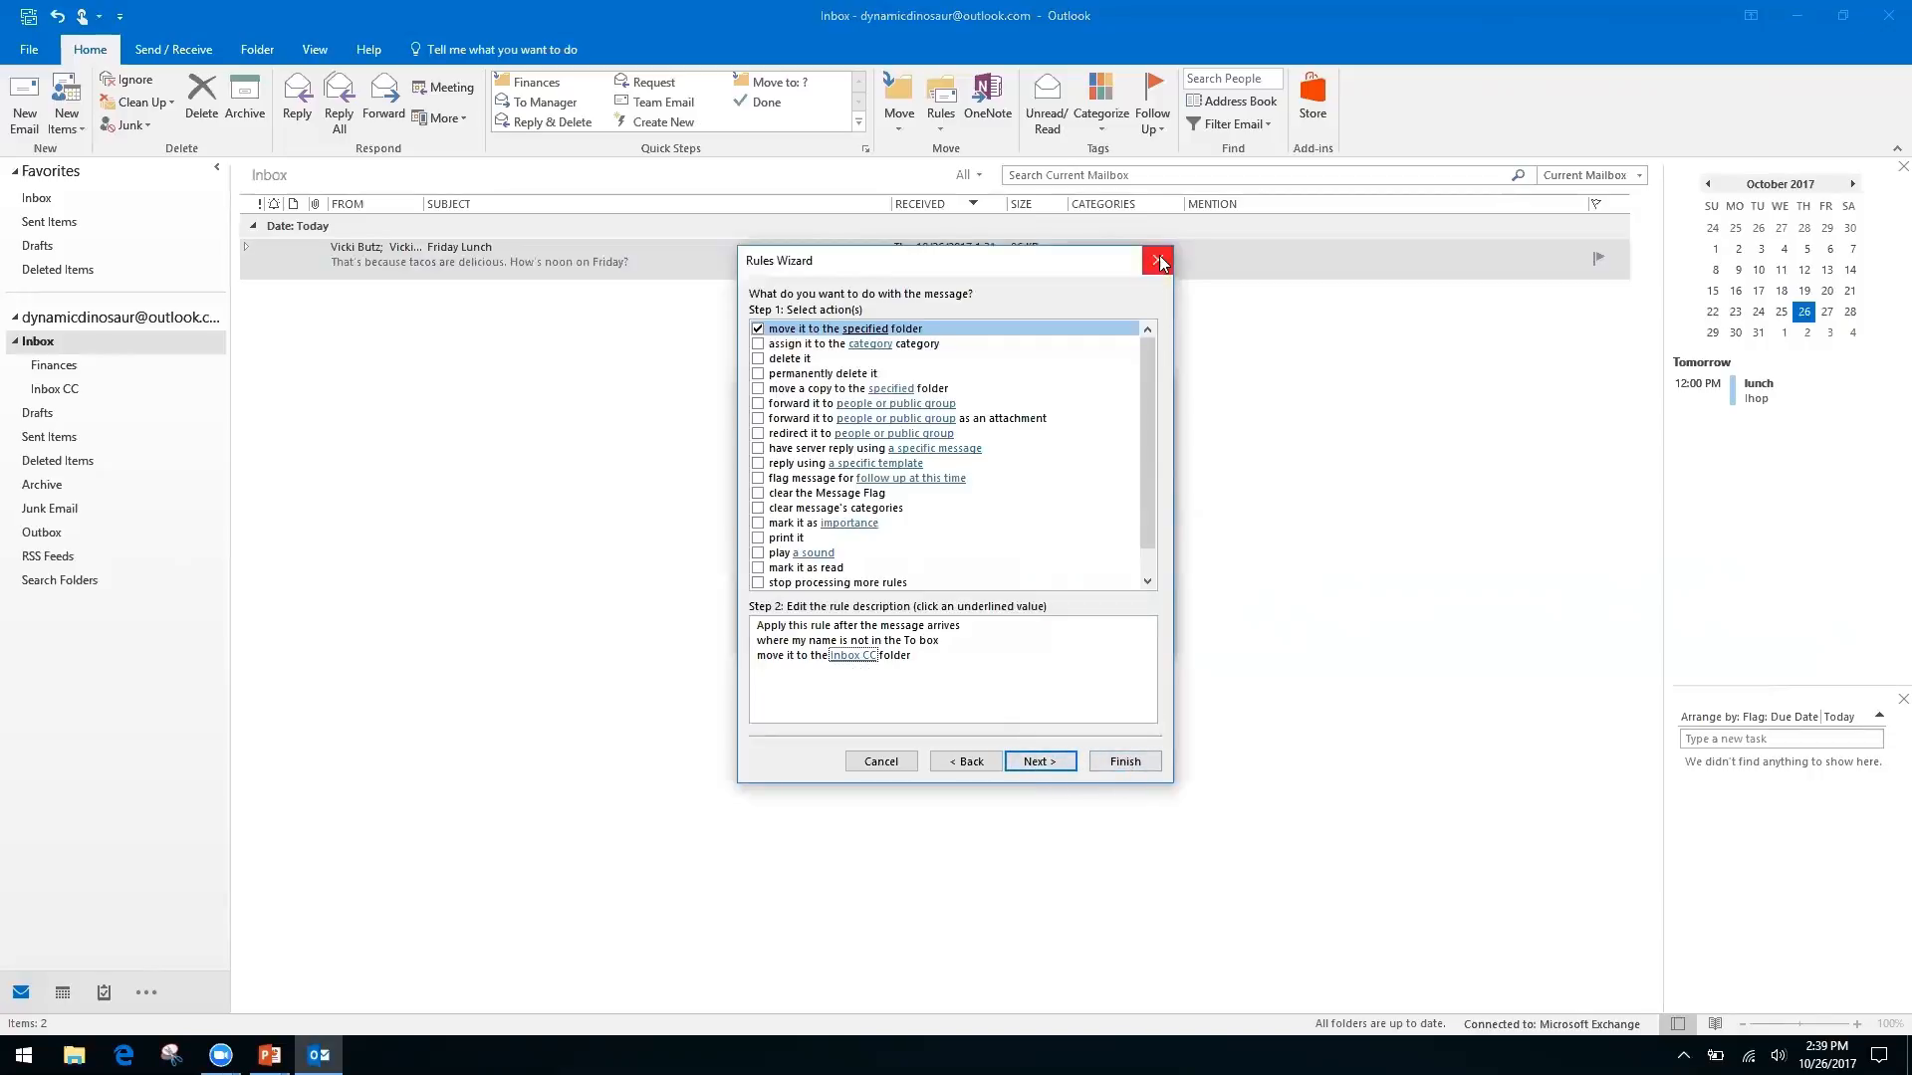
left_click(1041, 762)
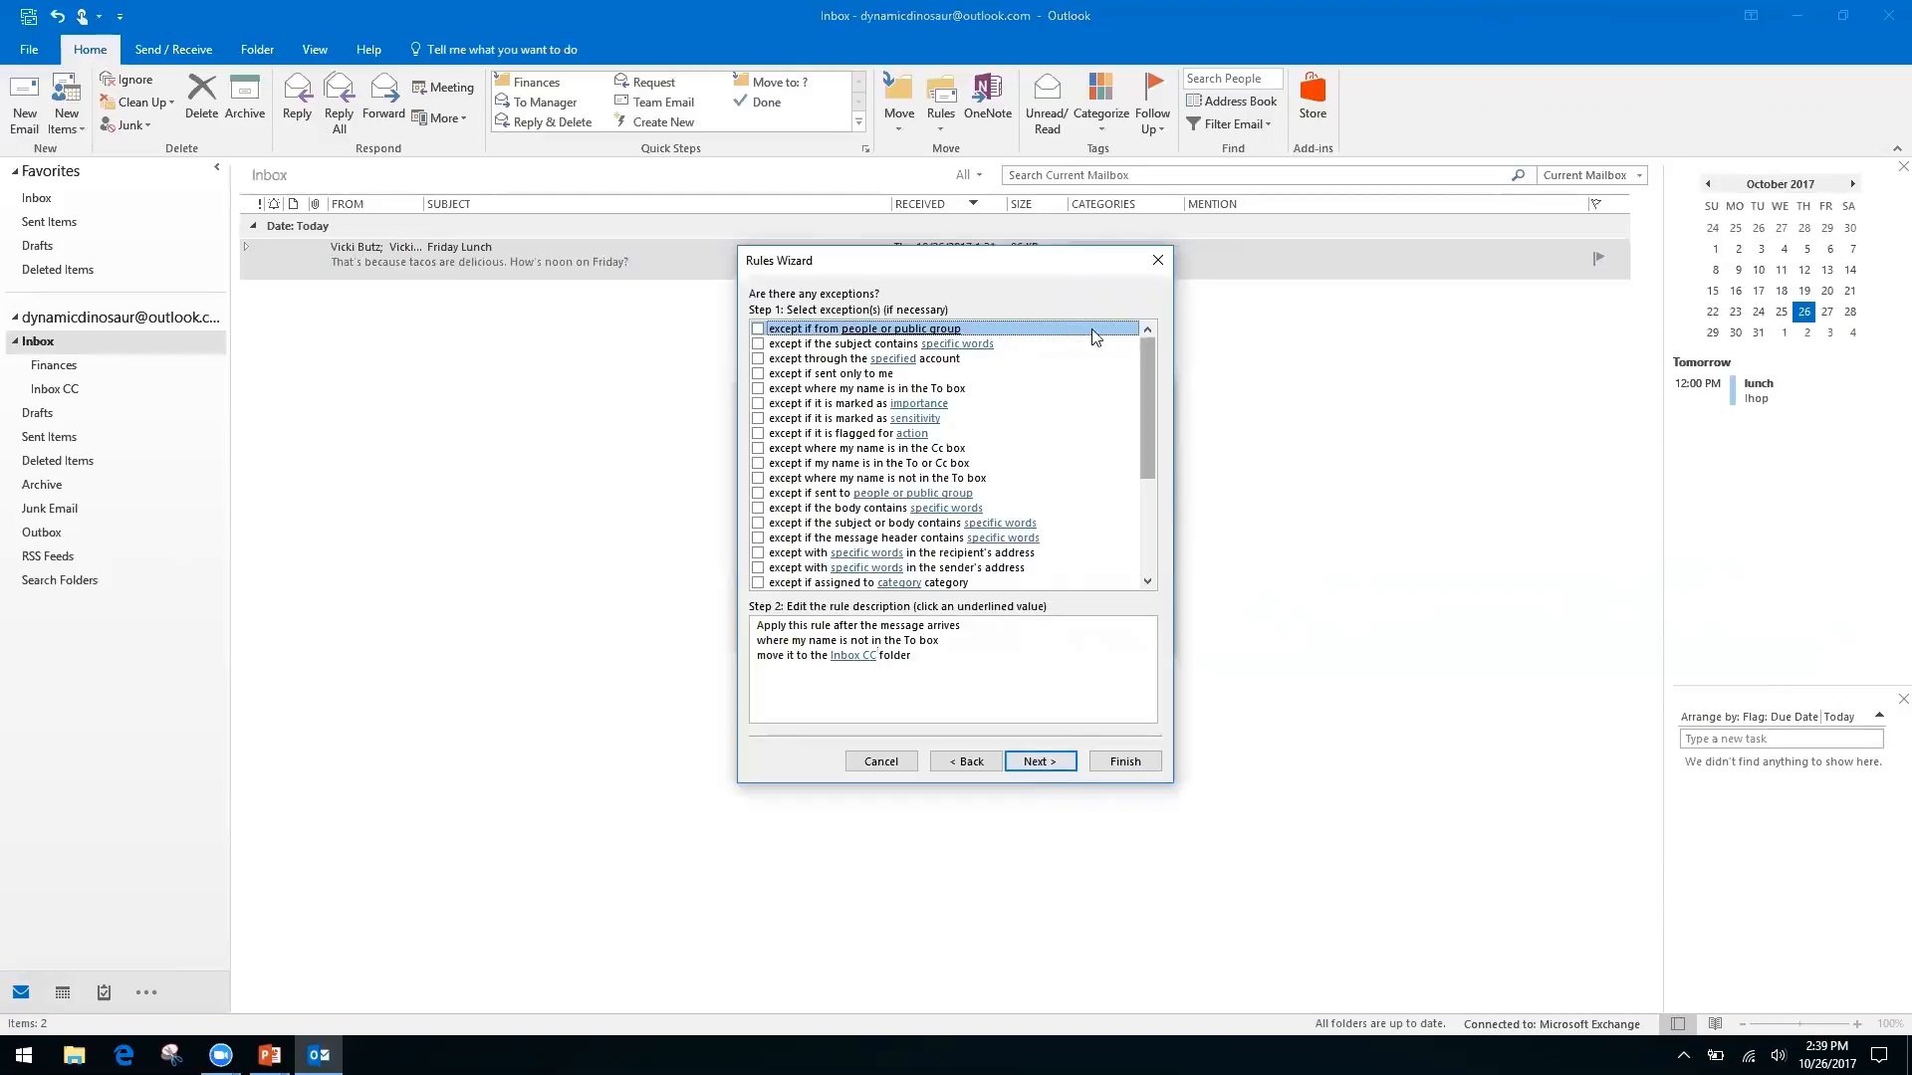
Try a sender exception, then remove it so the rule has no exceptions
left_click(866, 656)
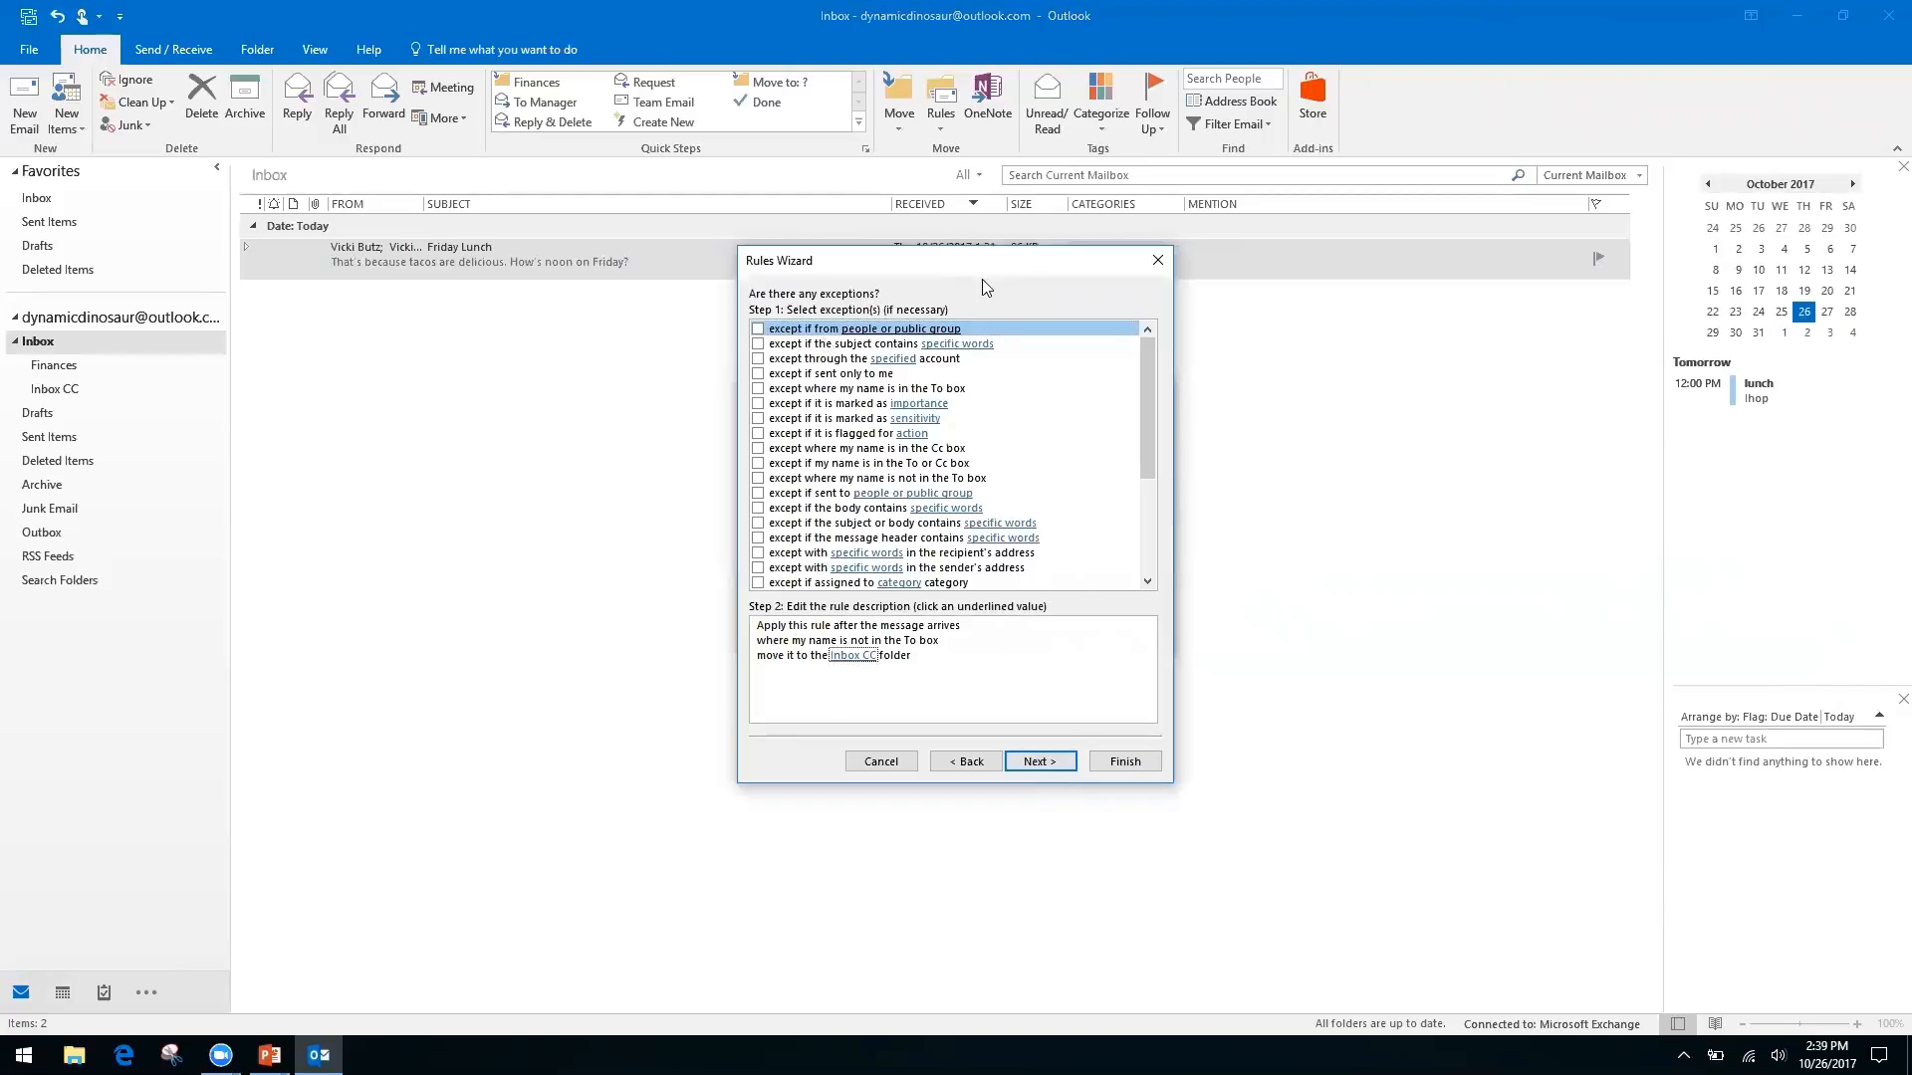
left_click(759, 330)
left_click(889, 672)
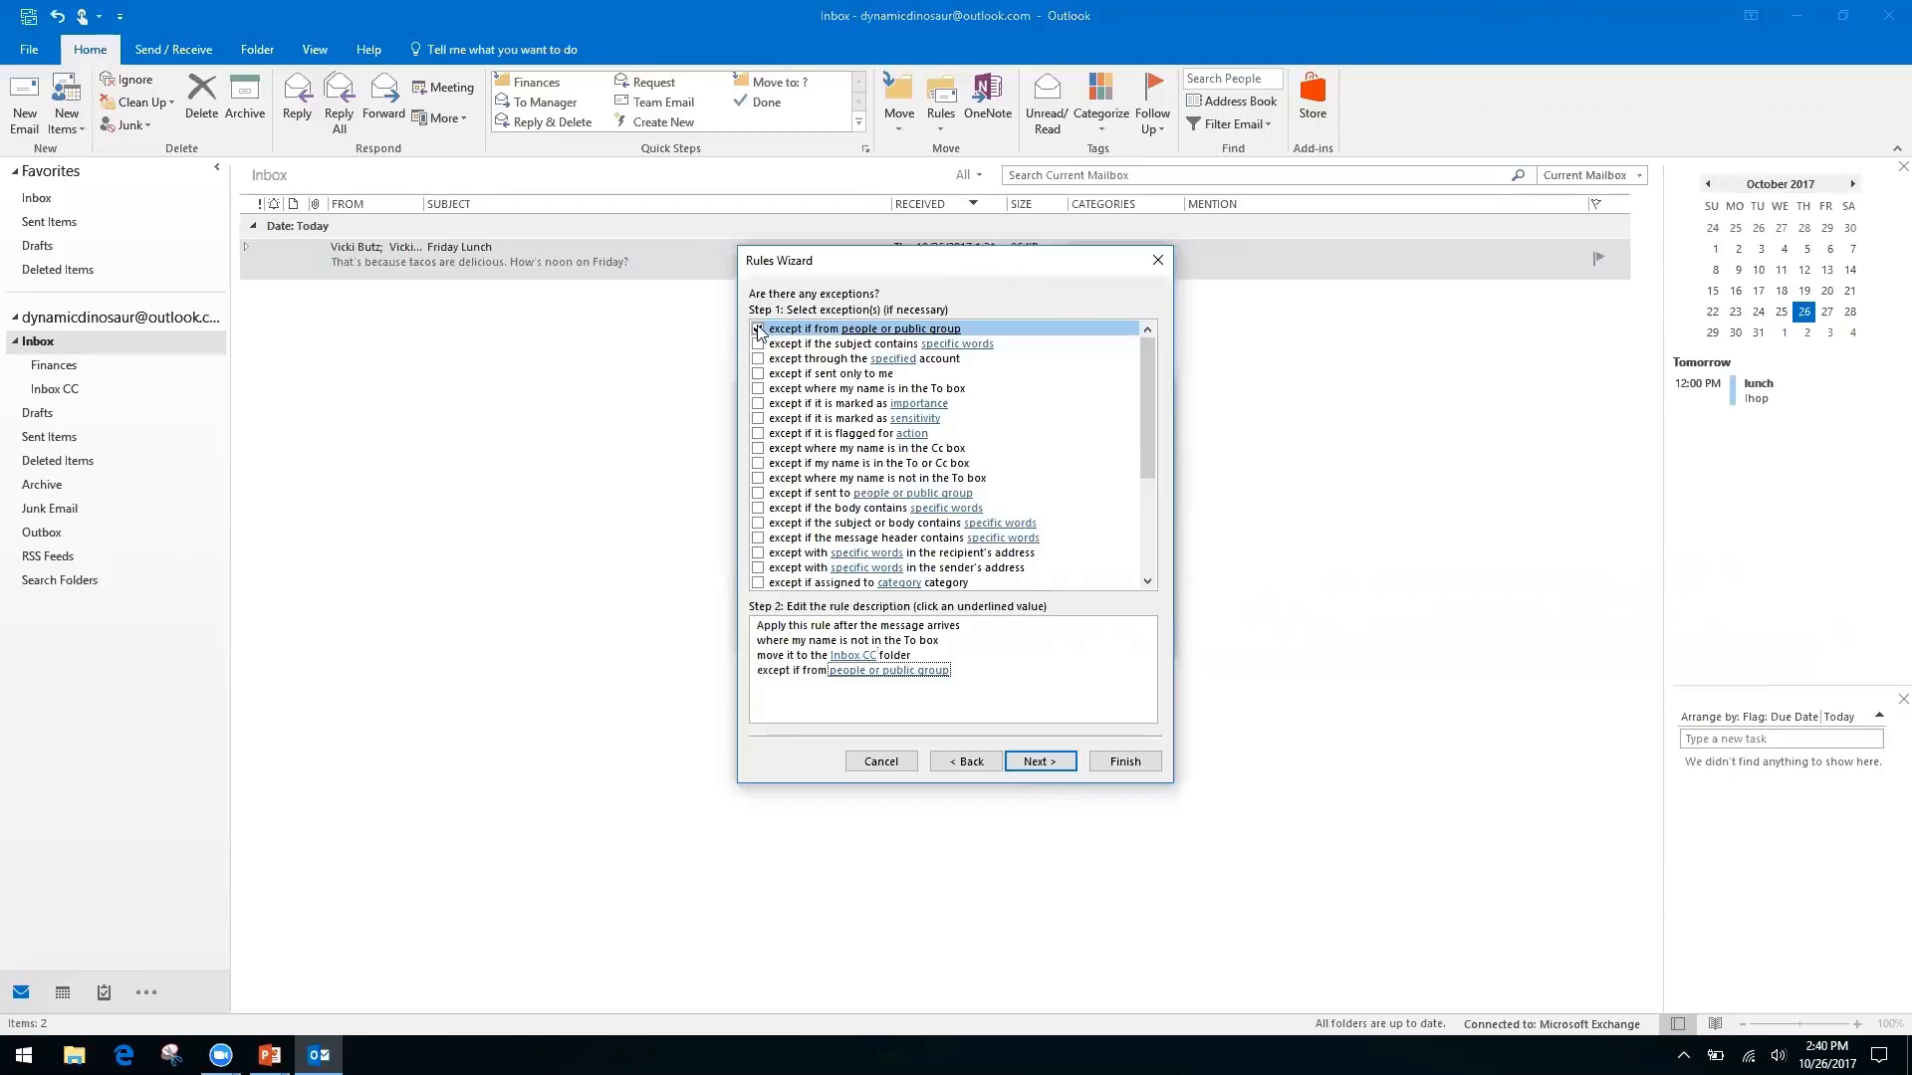
left_click(844, 671)
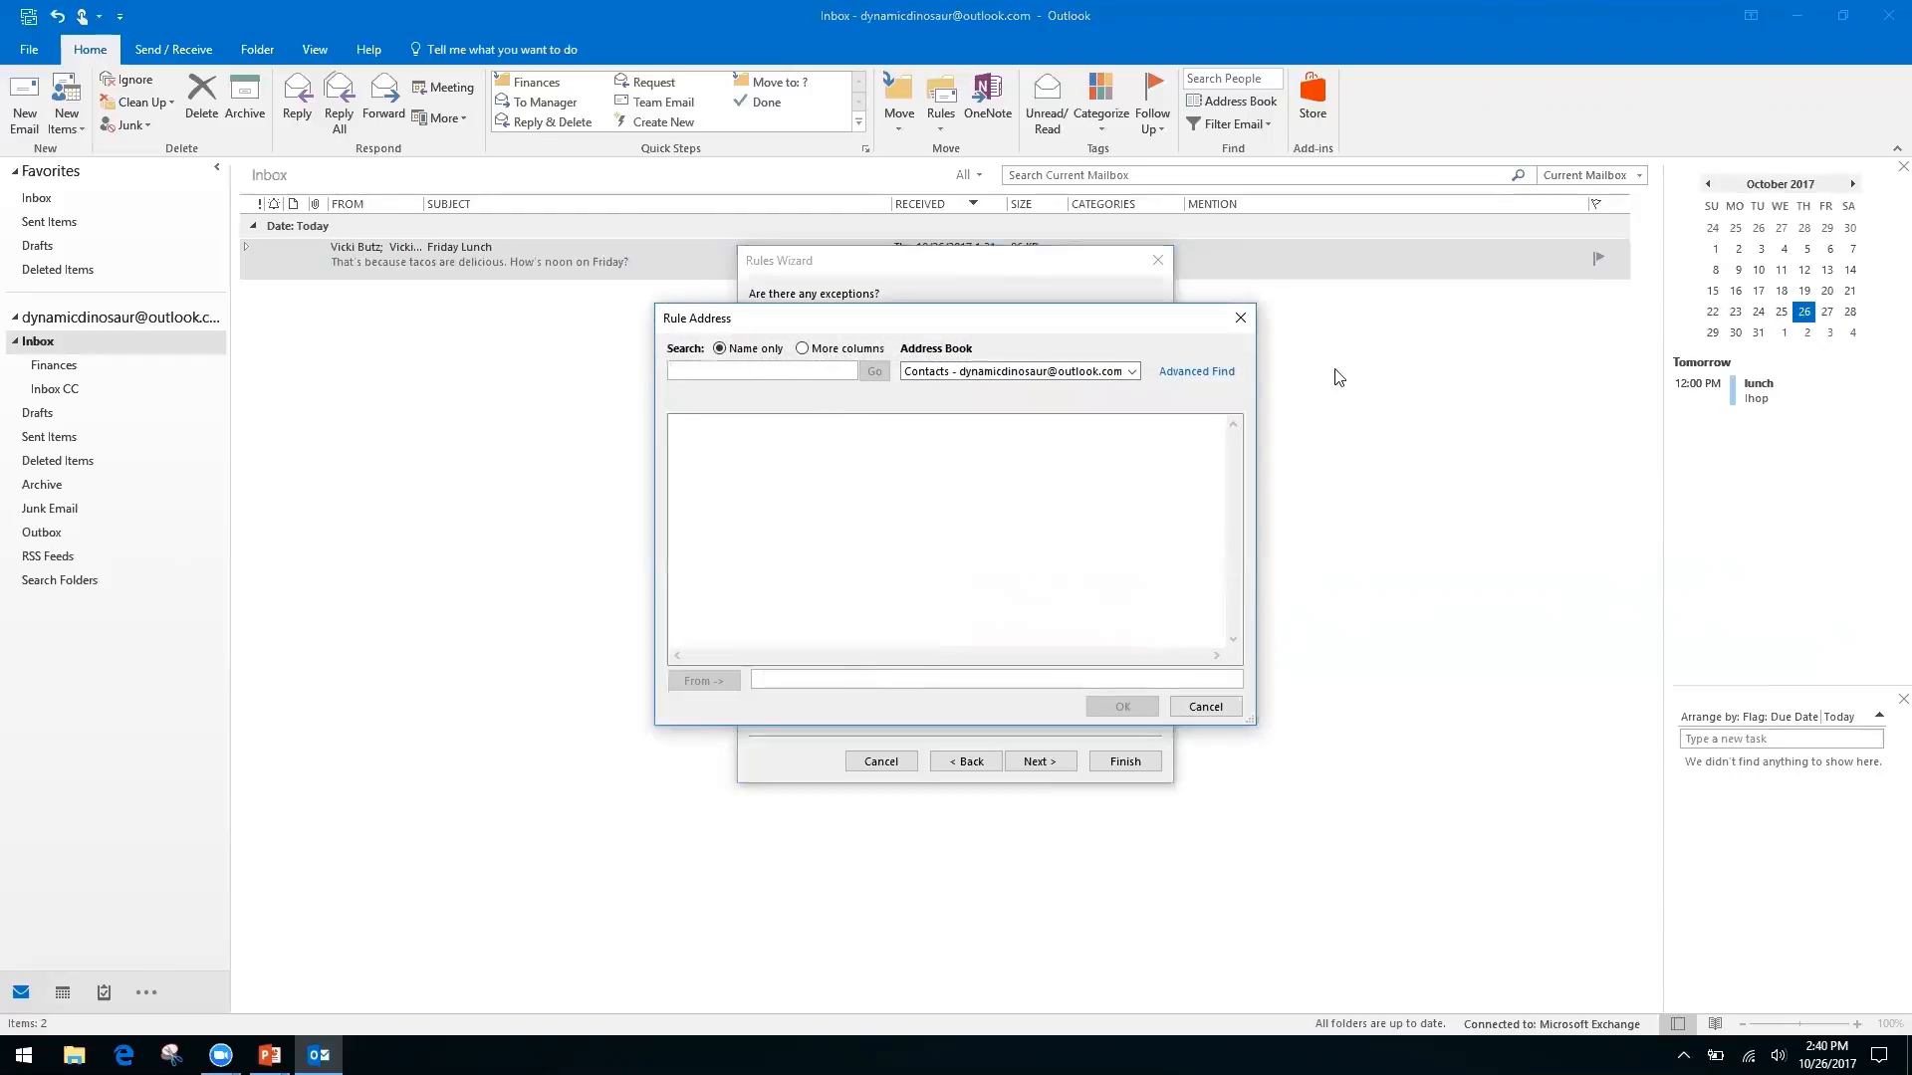
left_click(1132, 372)
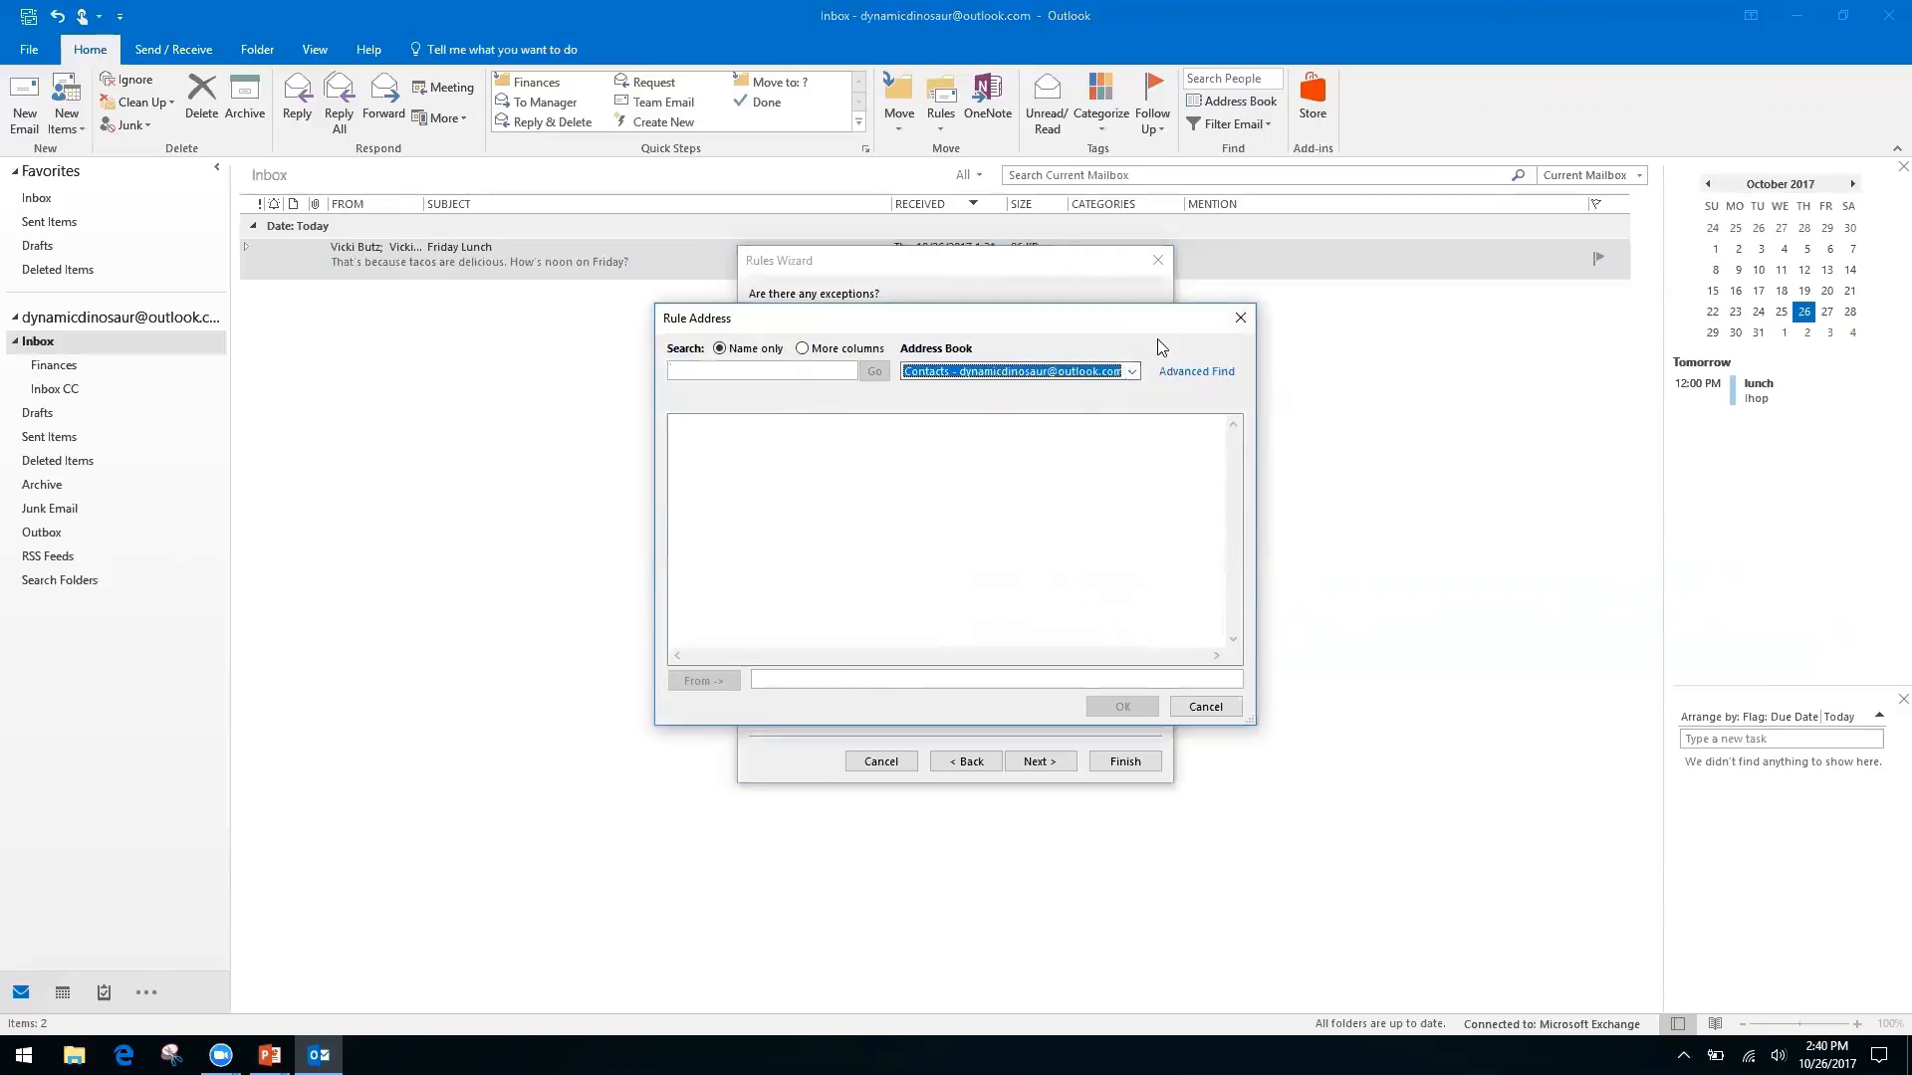
left_click(1240, 318)
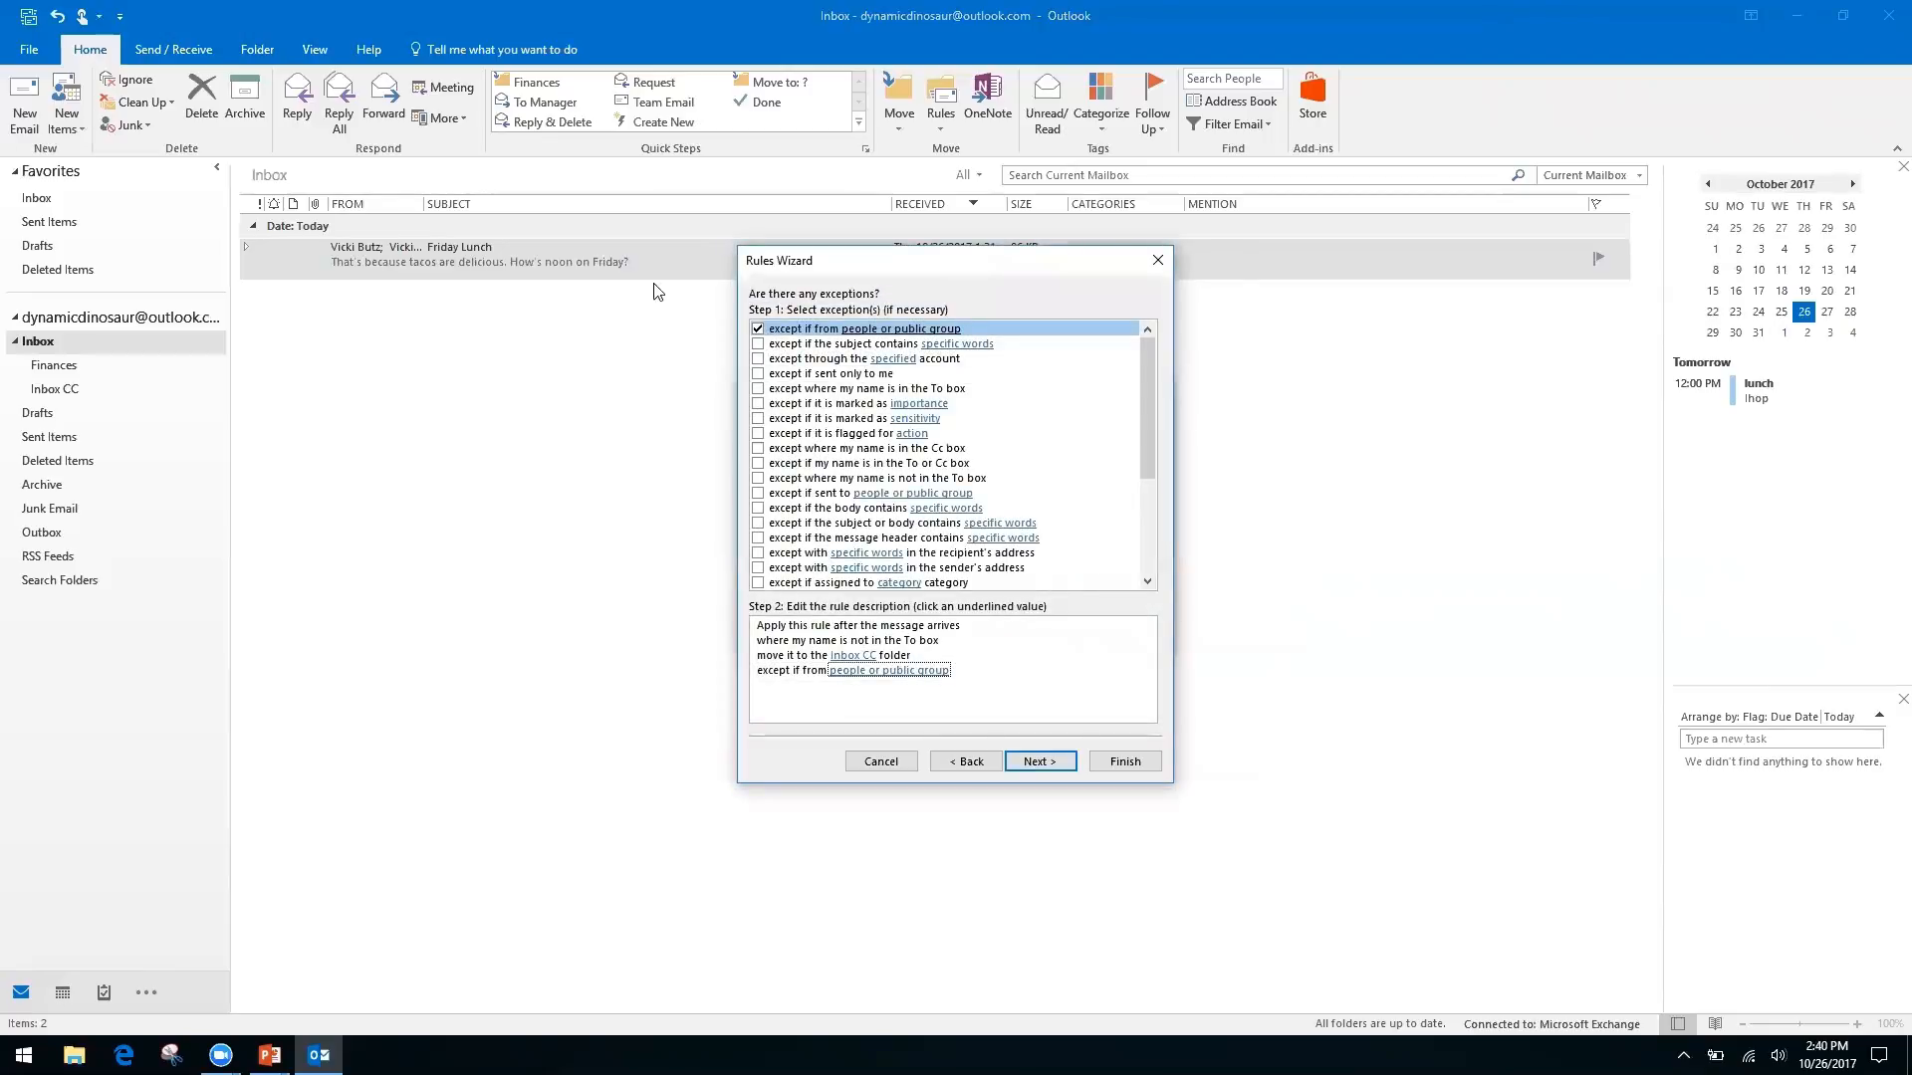
left_click(757, 329)
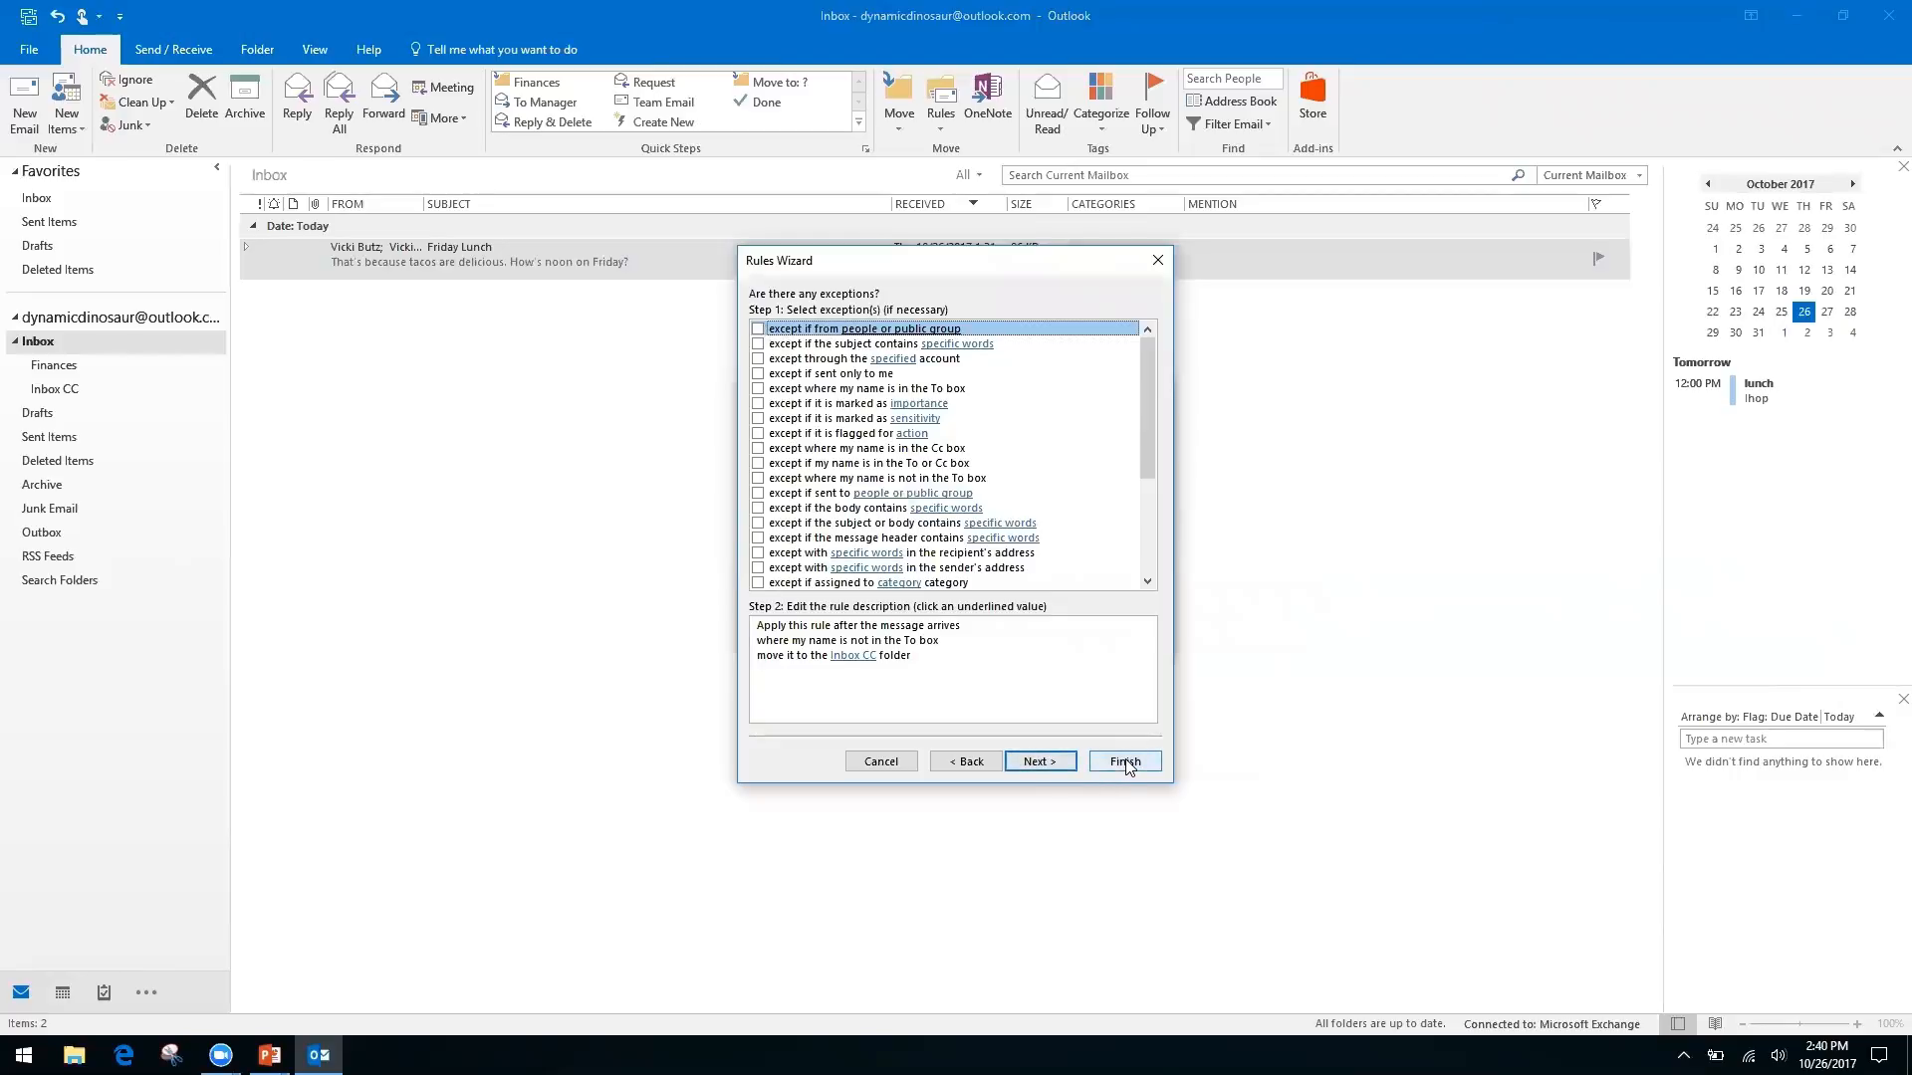
Finish the rule with 'Run this rule now on messages already in Inbox' ticked
left_click(1044, 765)
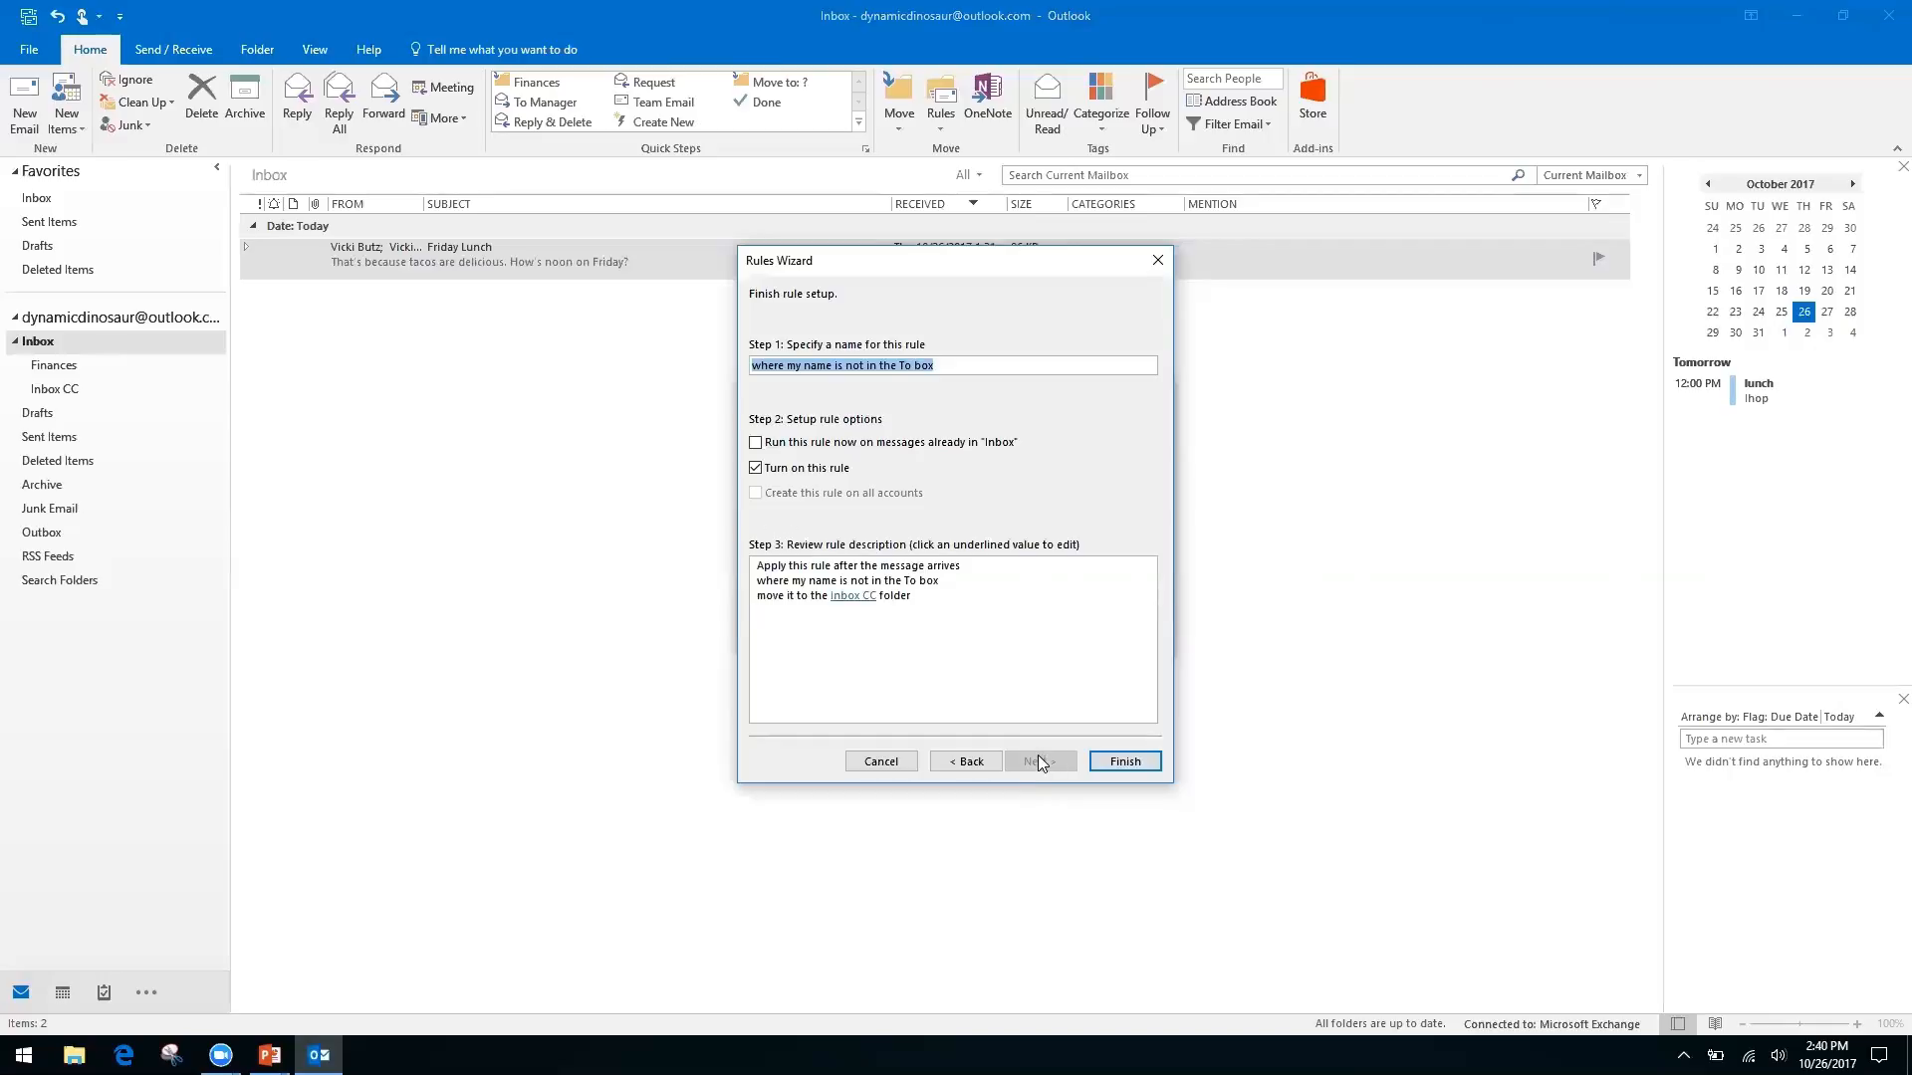
left_click(754, 443)
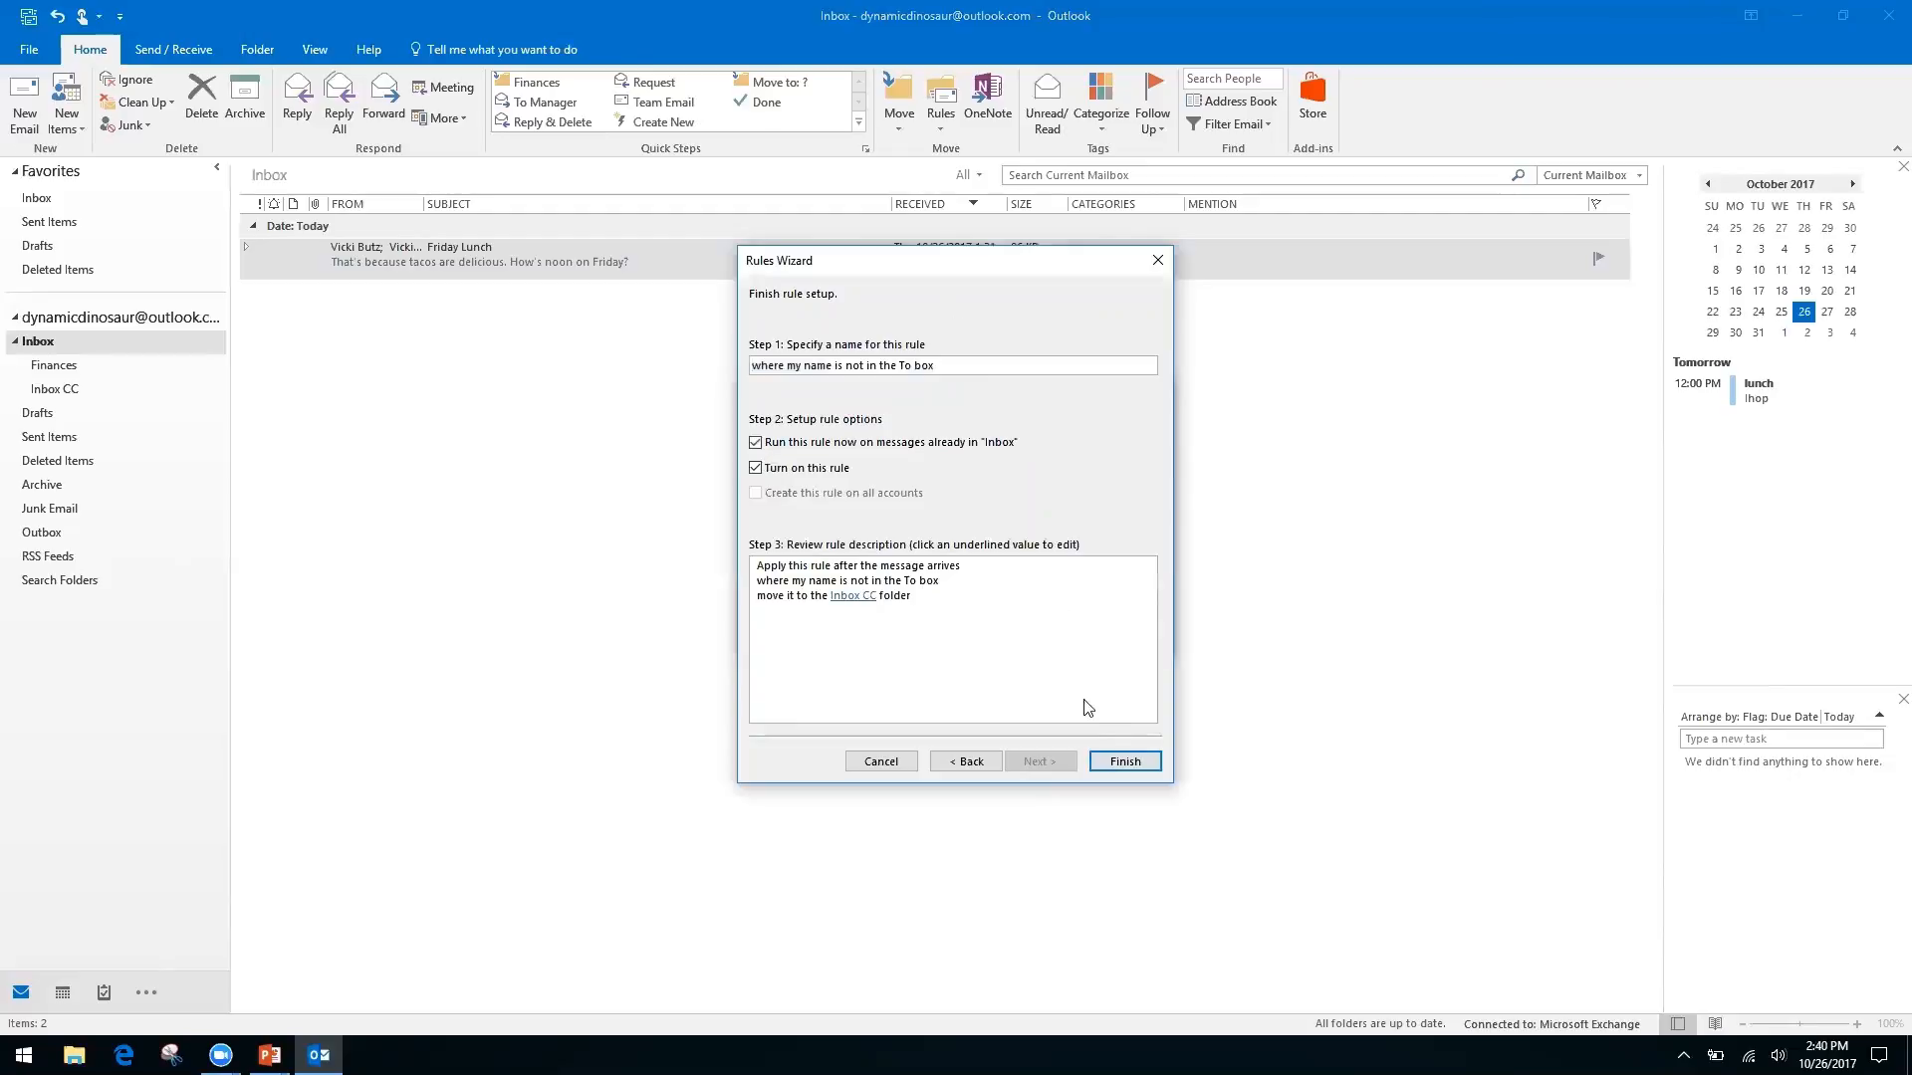
left_click(1125, 761)
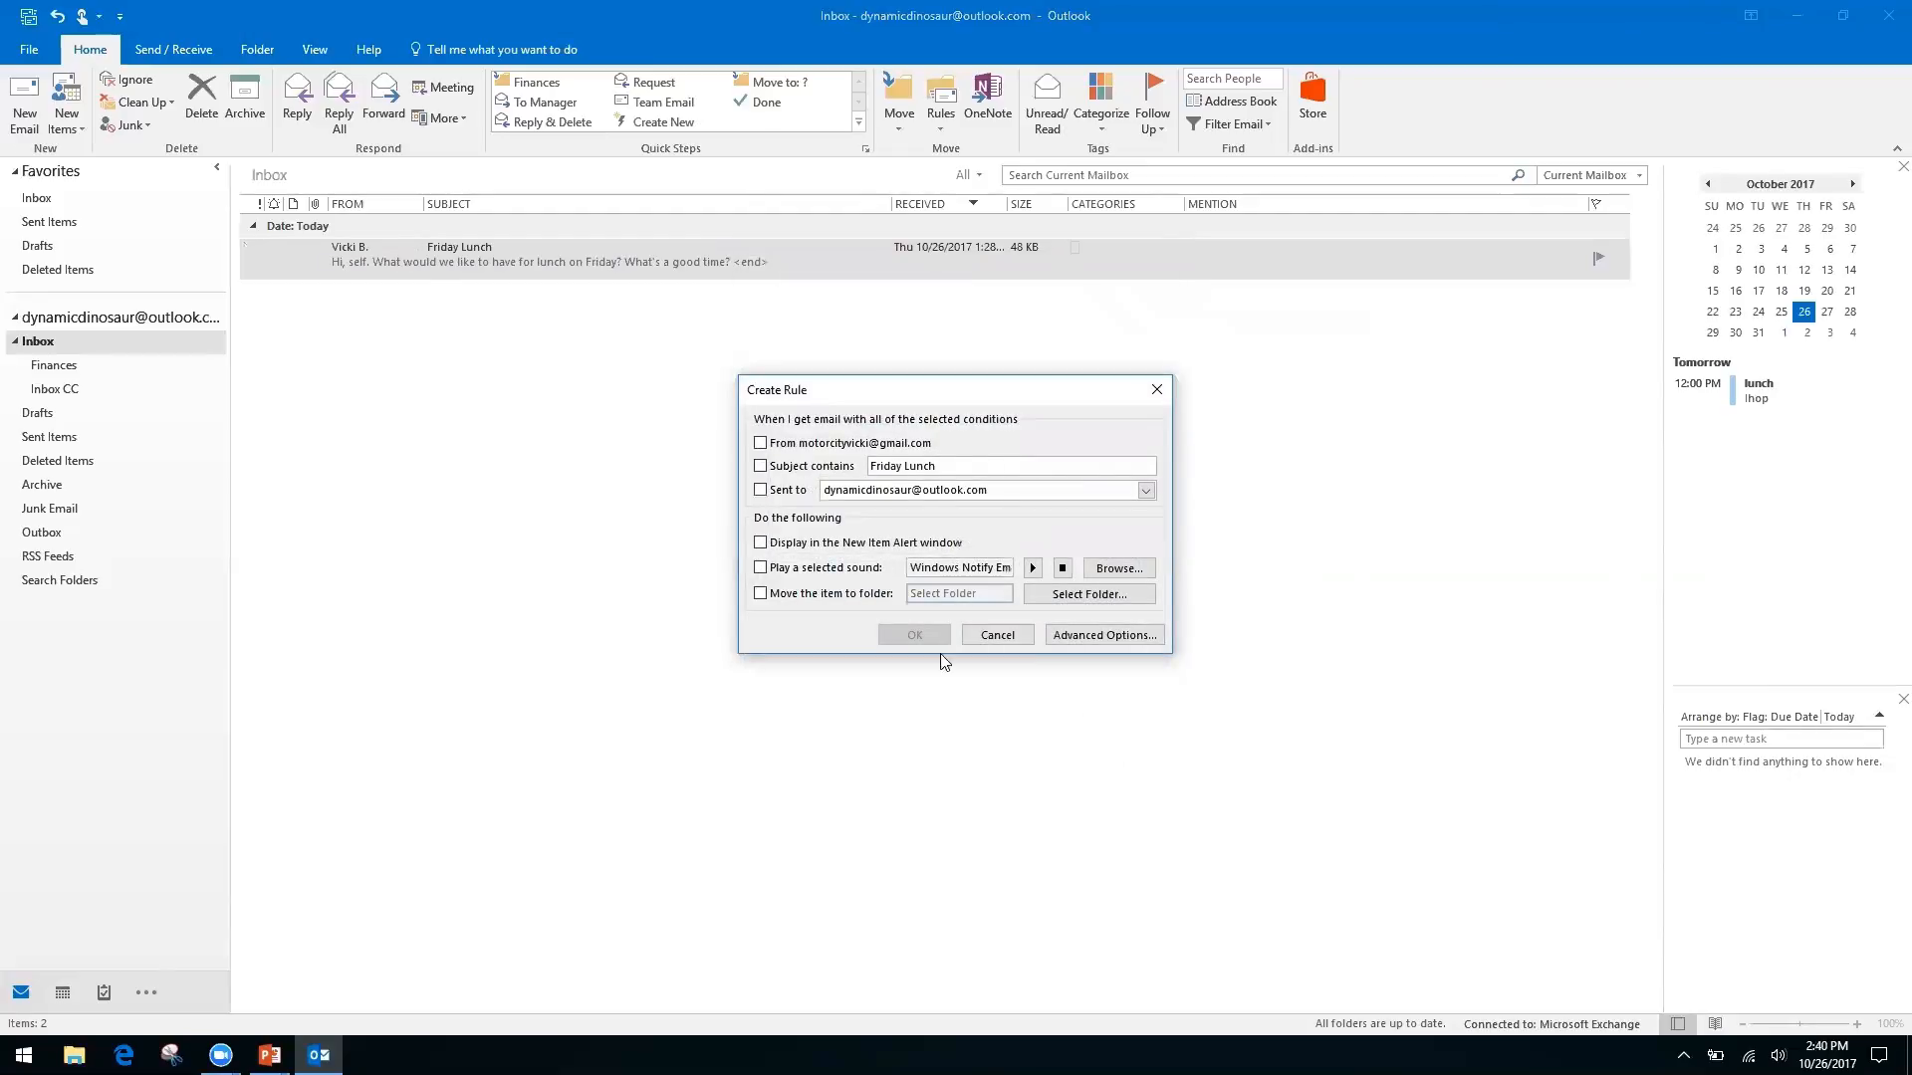
left_click(1001, 637)
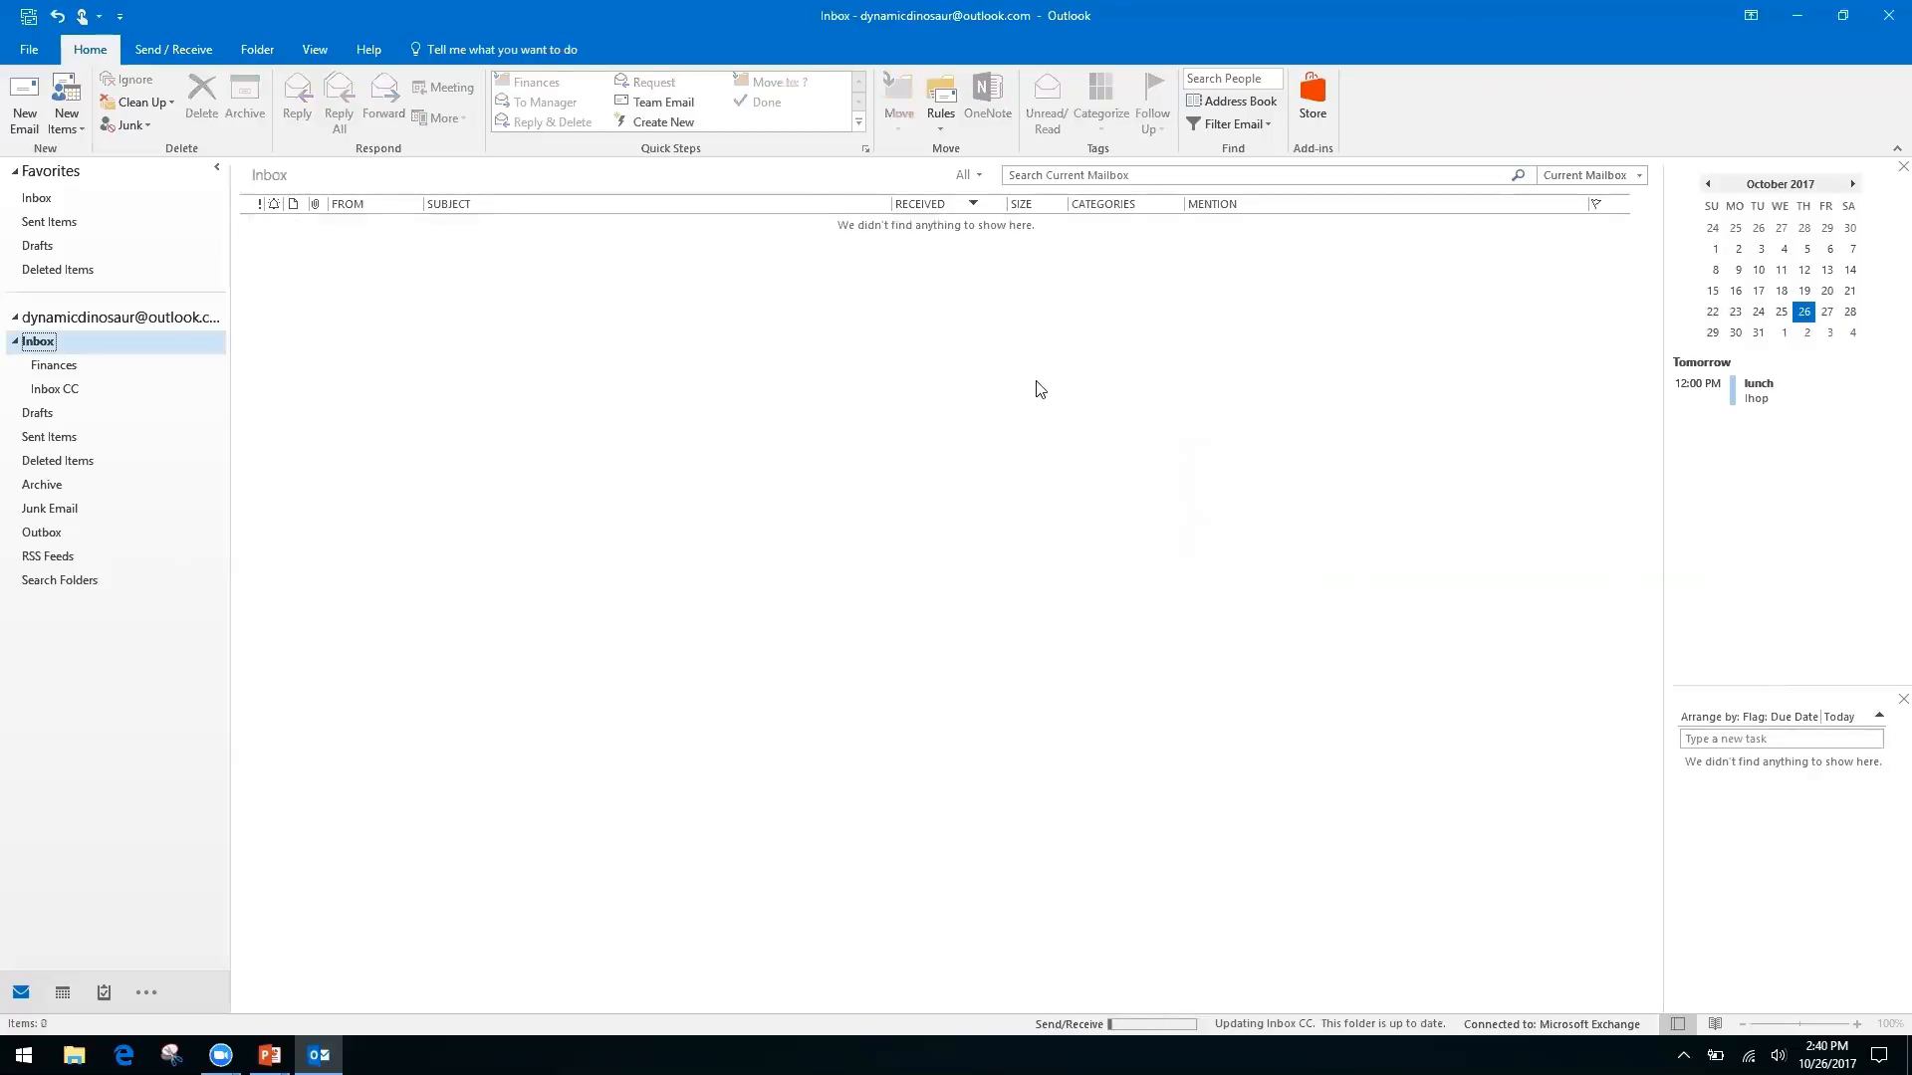
left_click(940, 127)
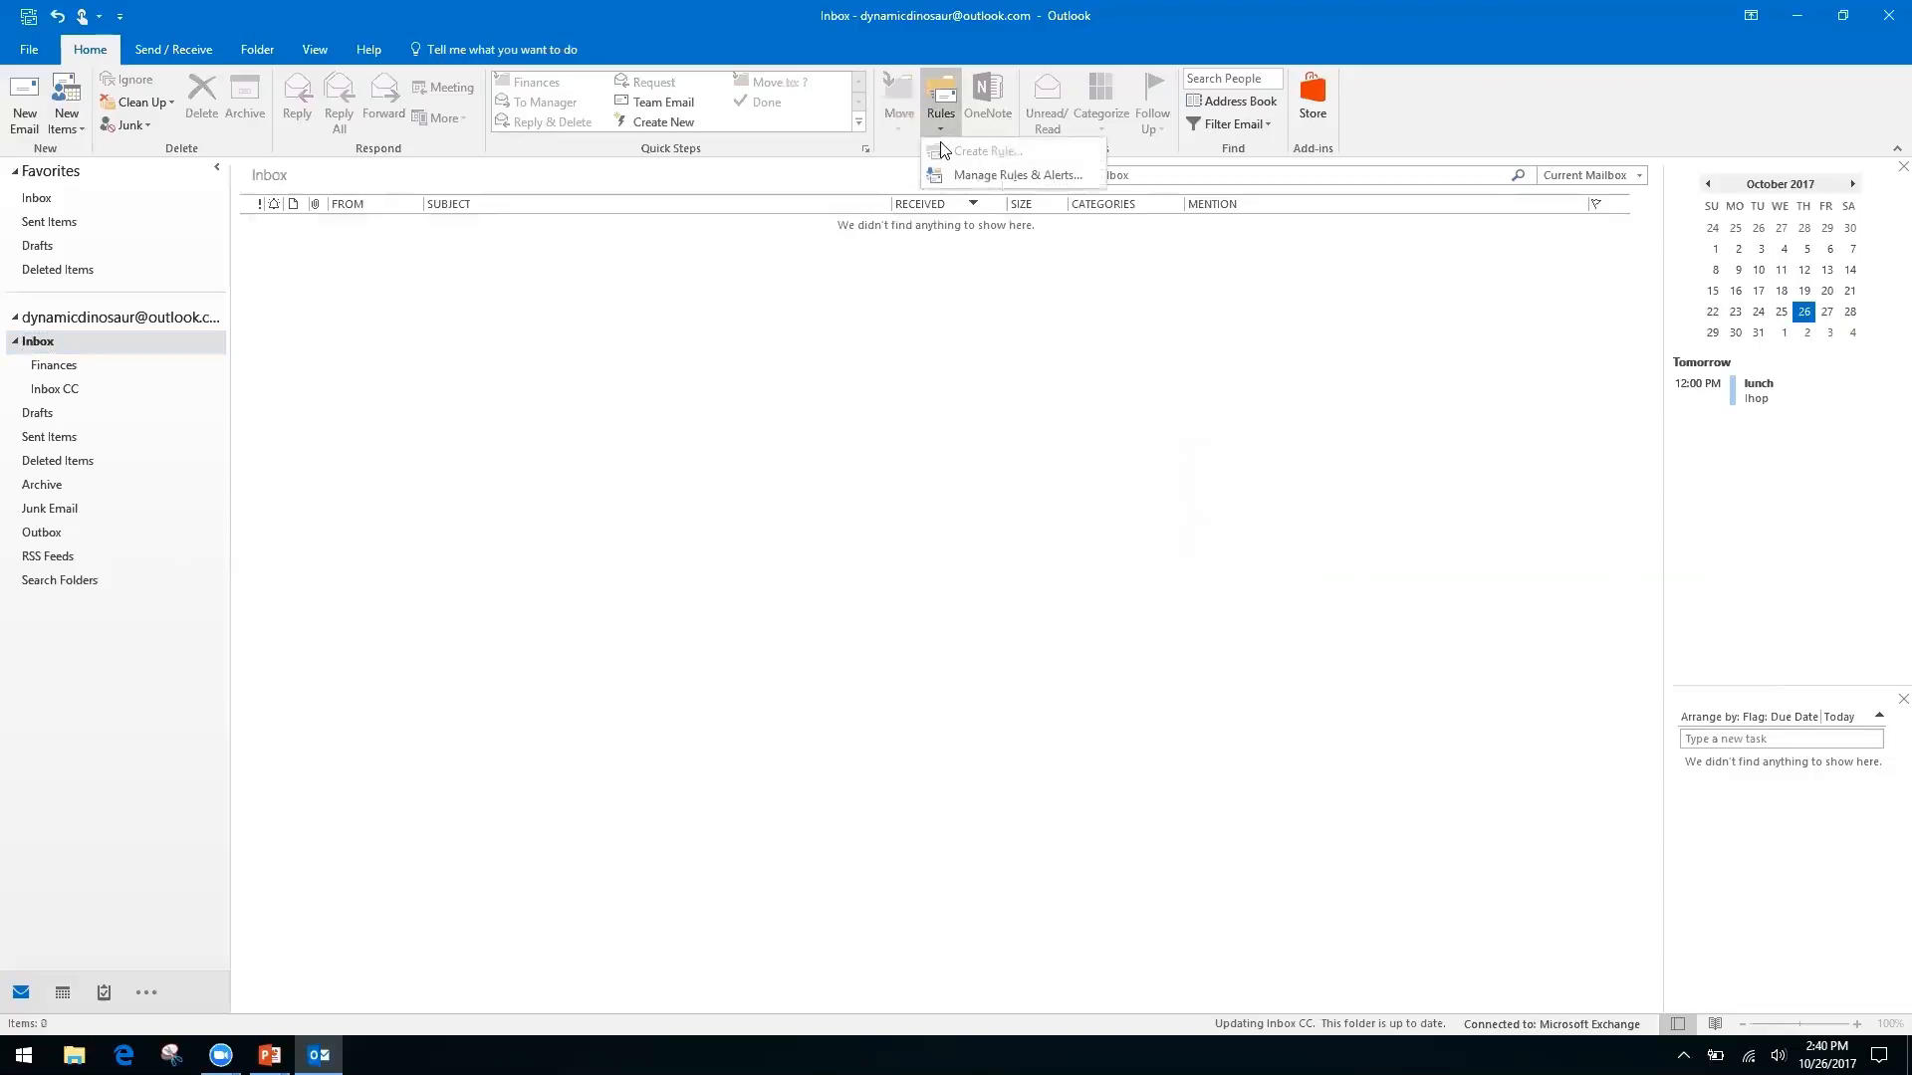
left_click(990, 175)
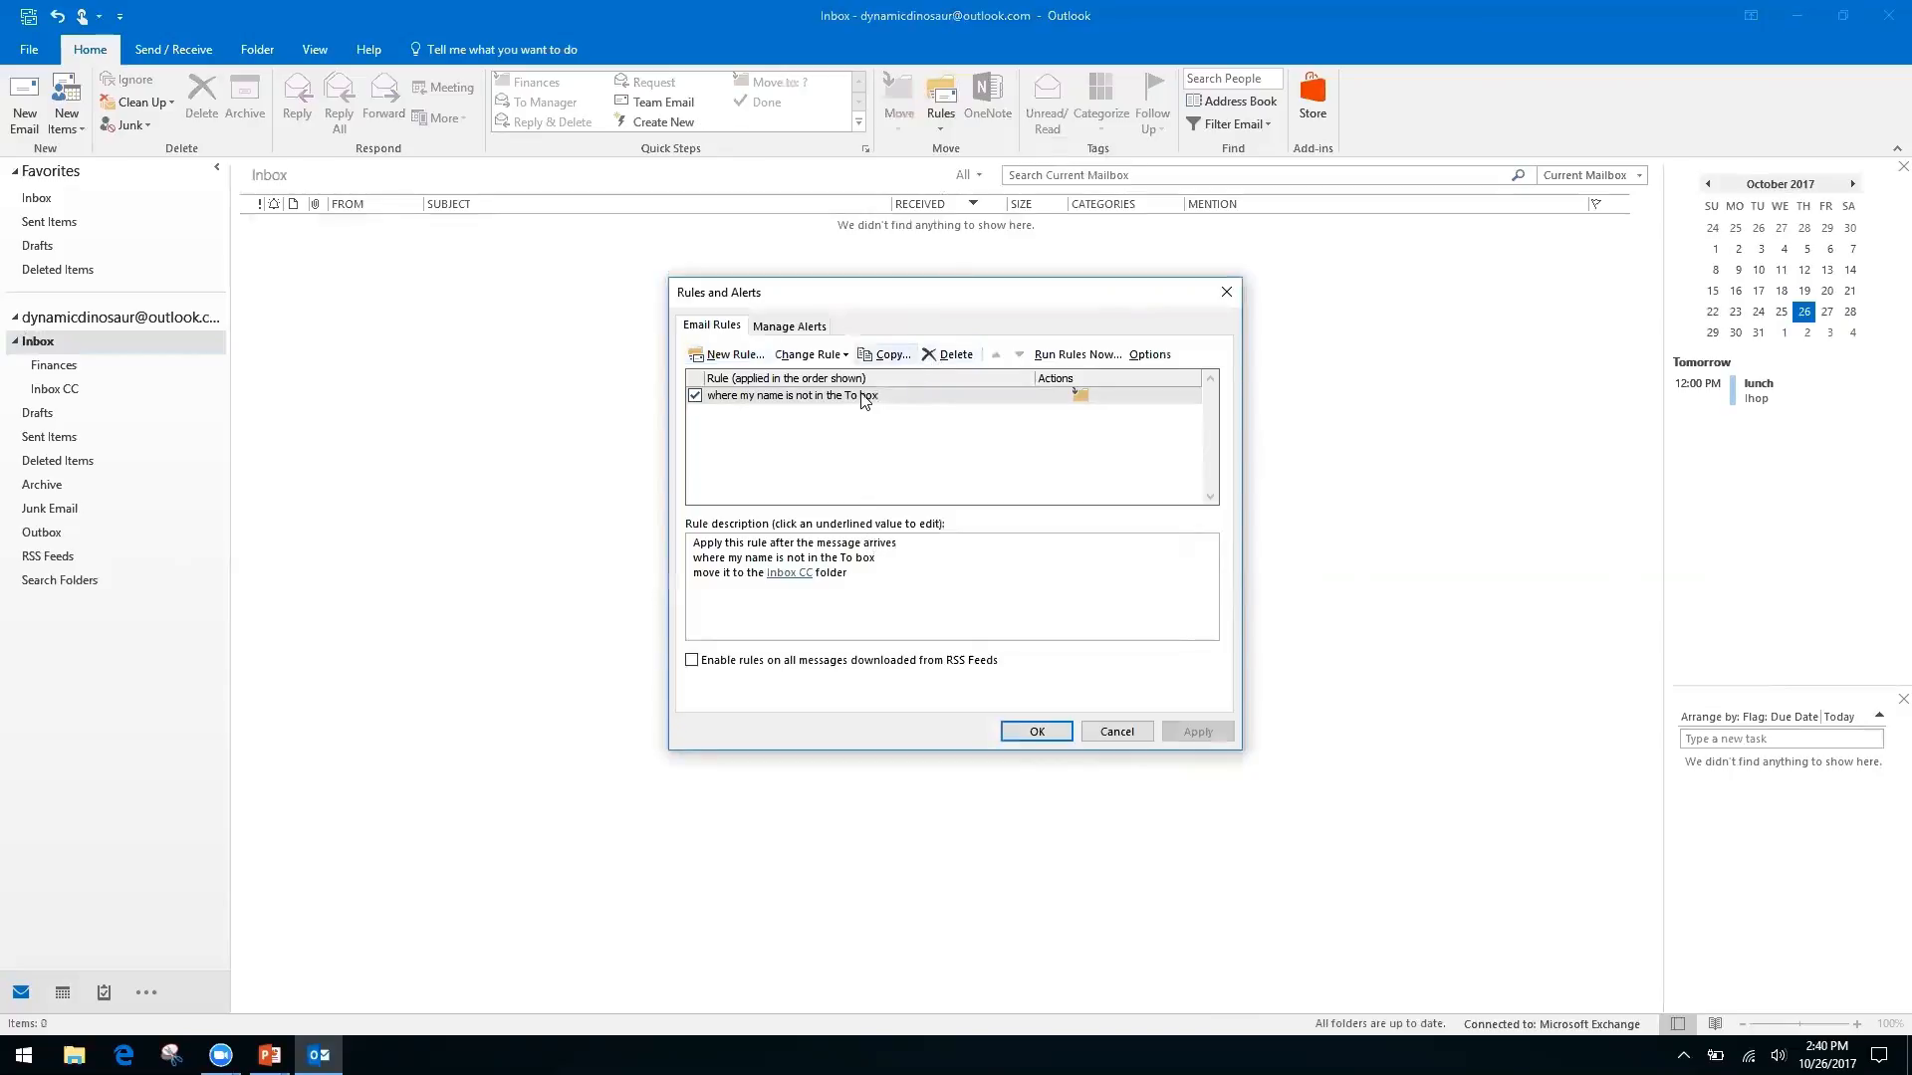
left_click(1119, 732)
left_click(940, 125)
left_click(830, 315)
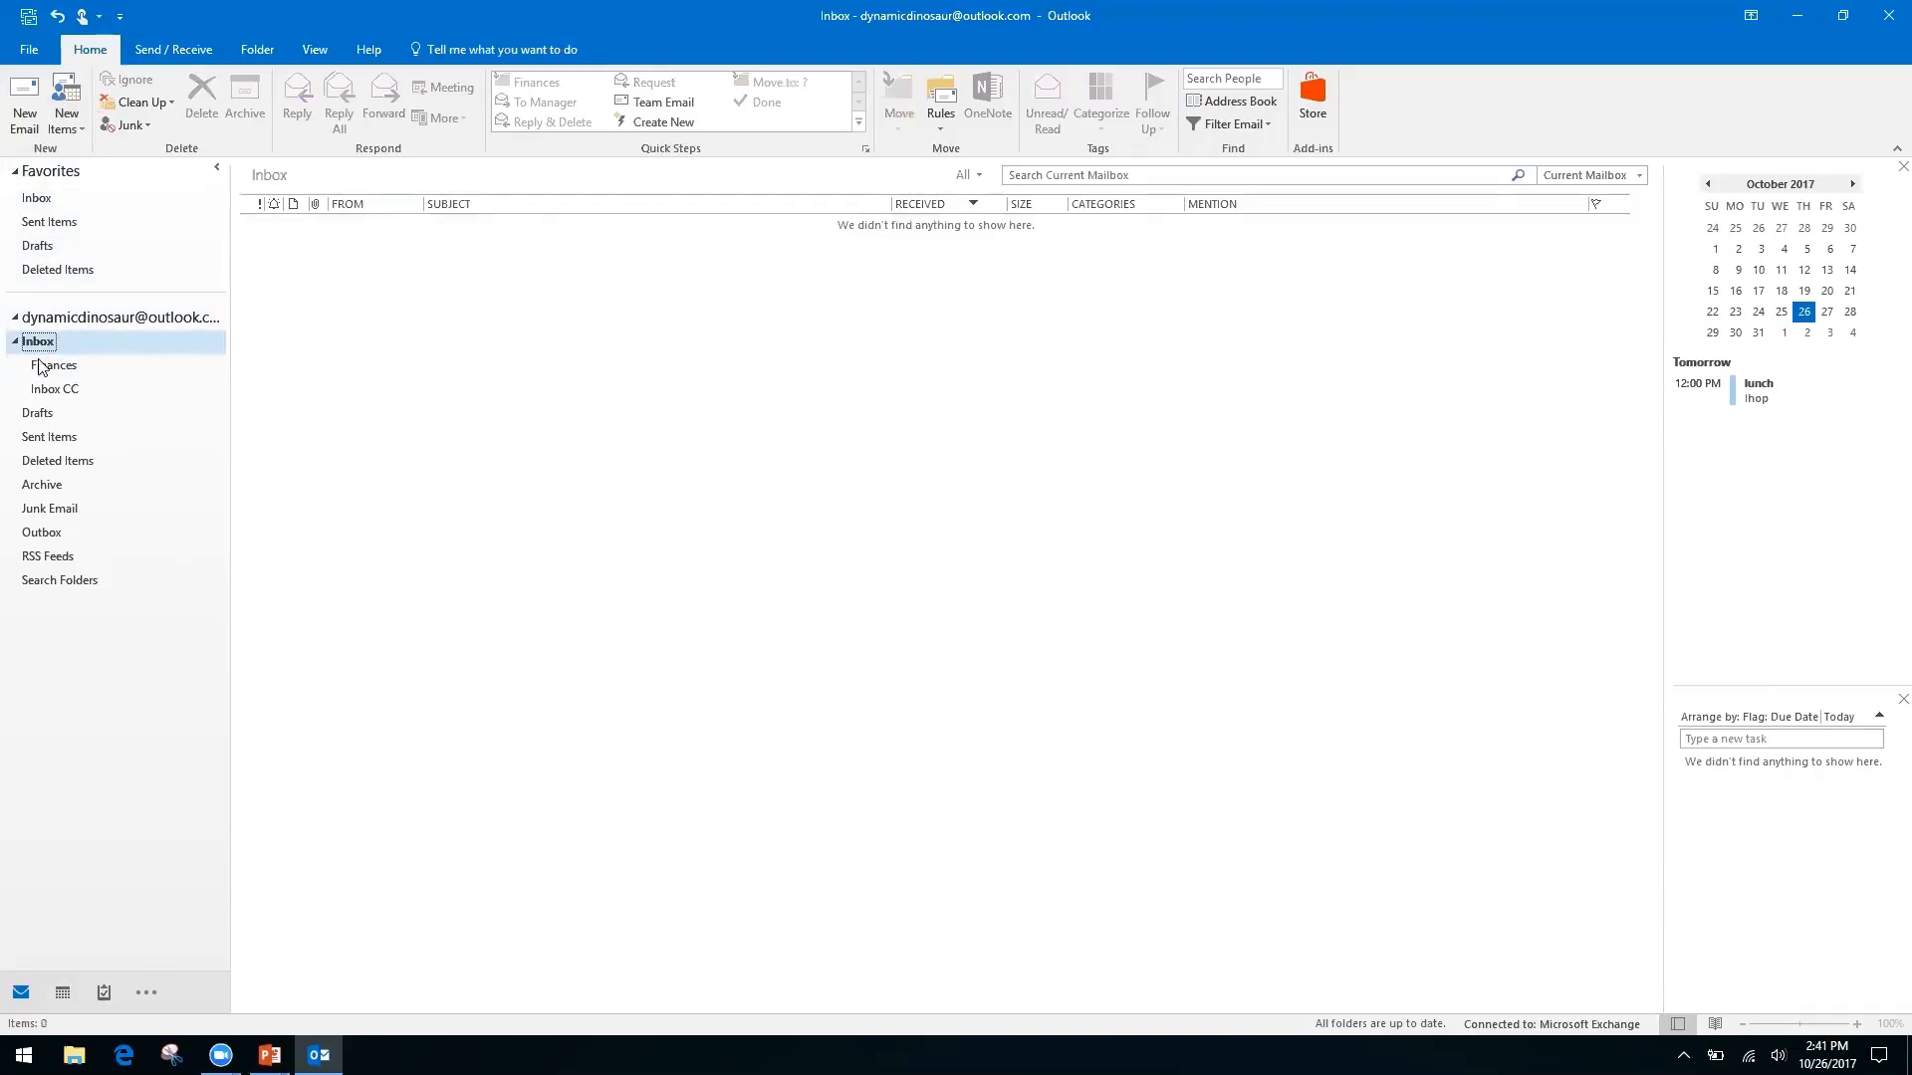
Go from the account's Inbox to its Inbox CC subfolder to view the two-item Friday Lunch conversation
left_click(109, 319)
left_click(35, 199)
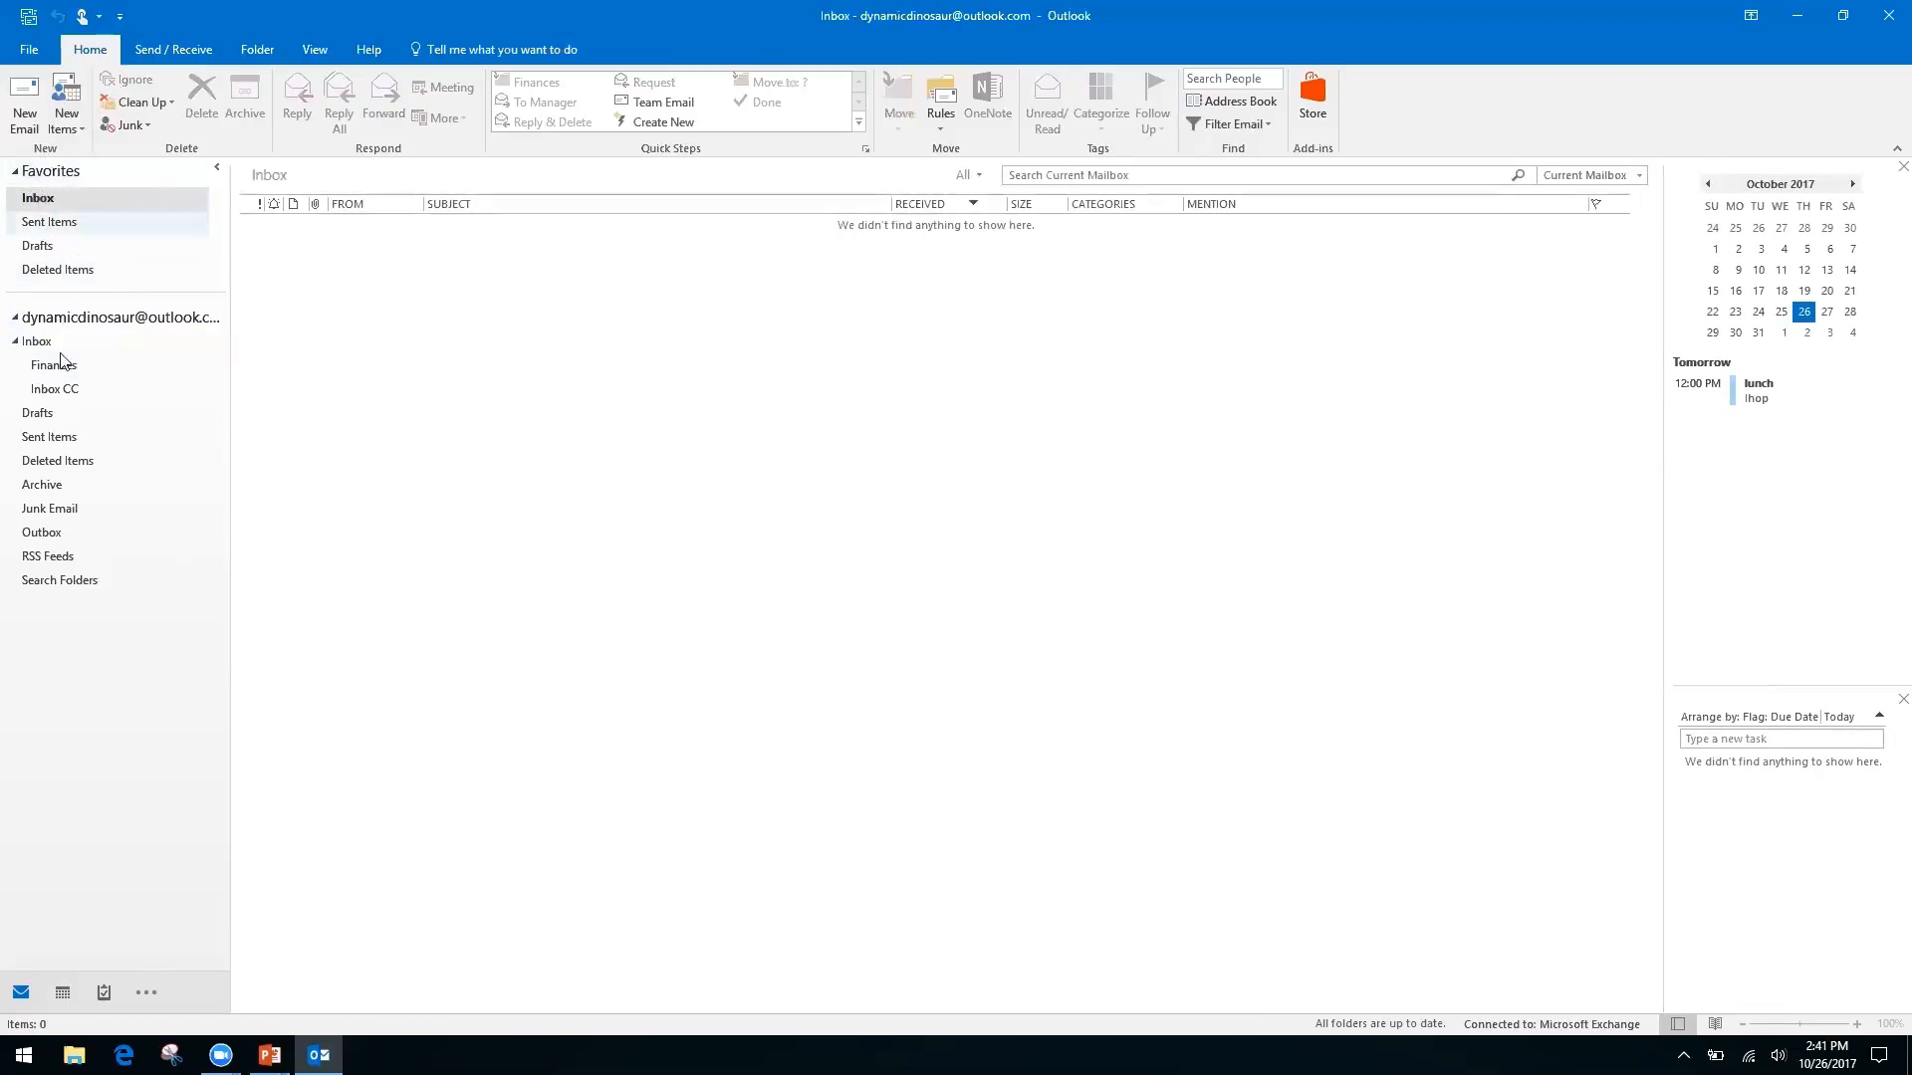
left_click(29, 342)
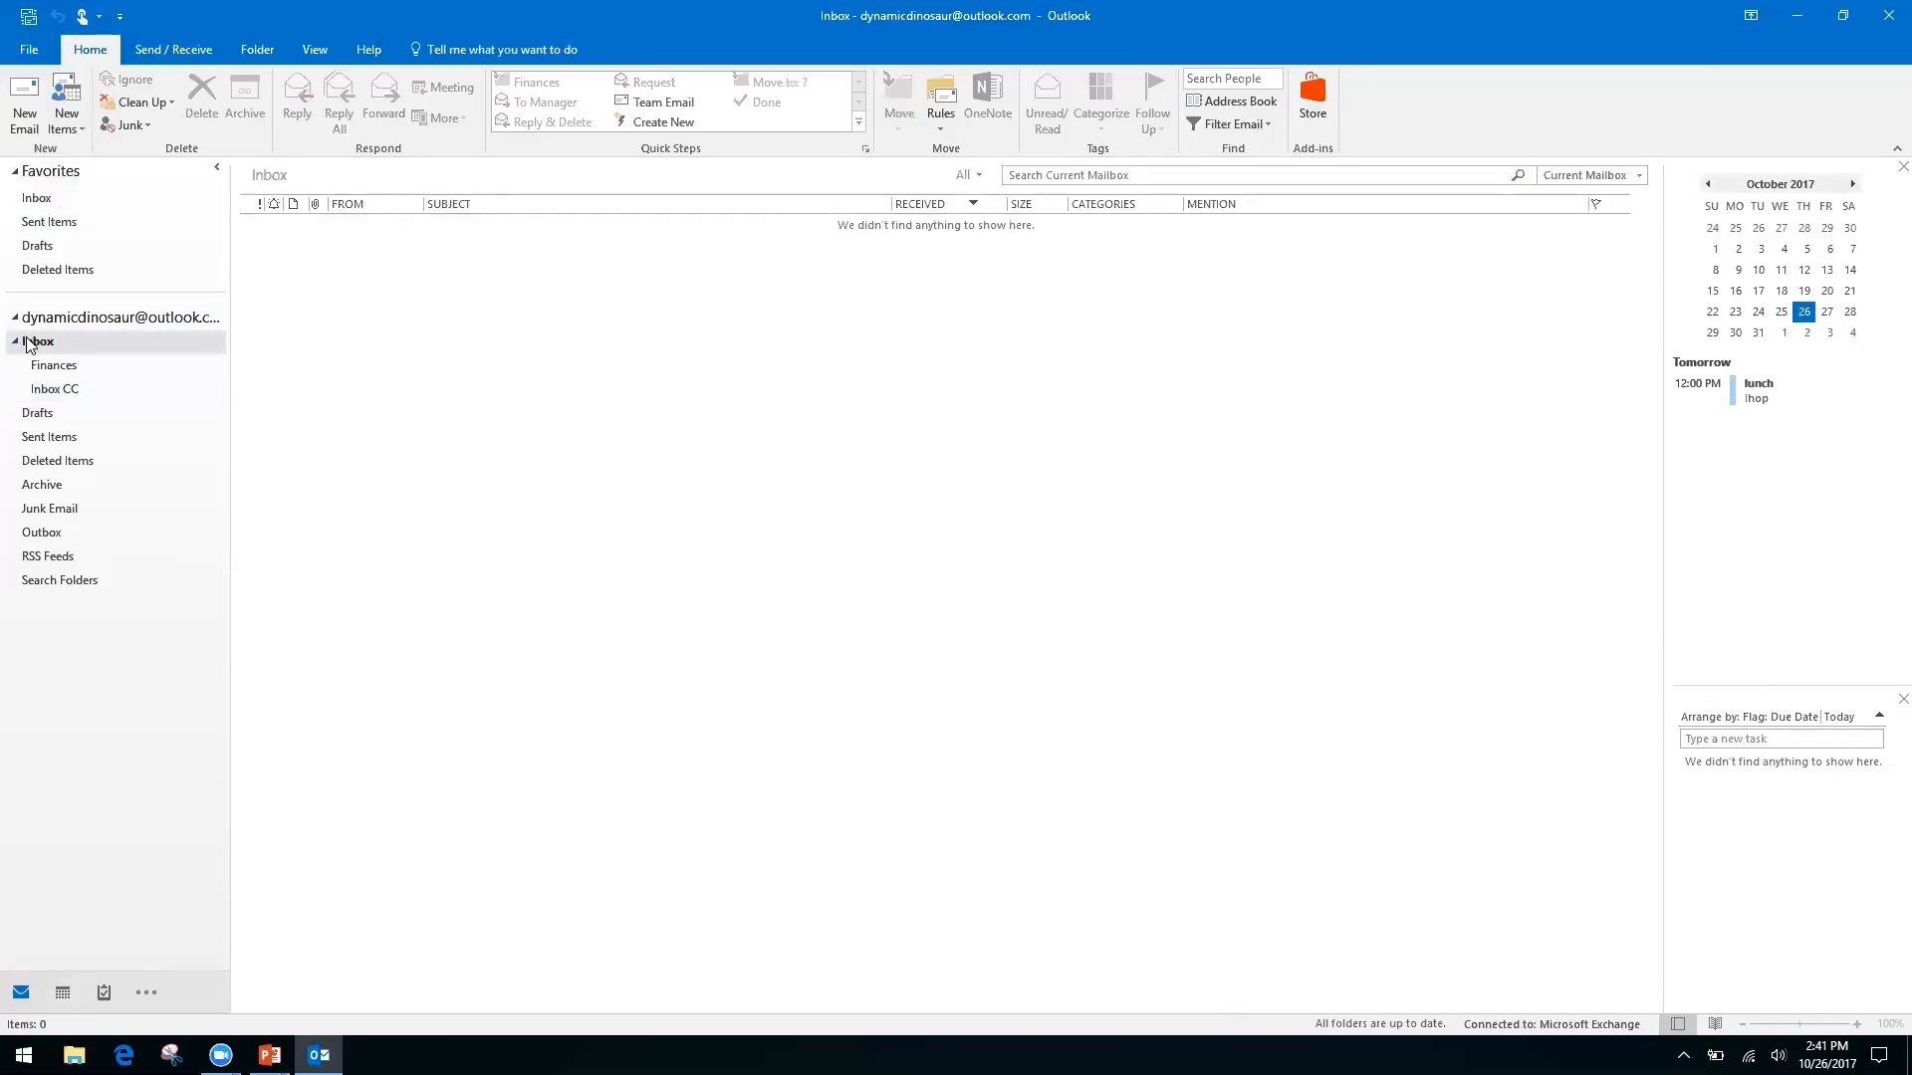
left_click(50, 391)
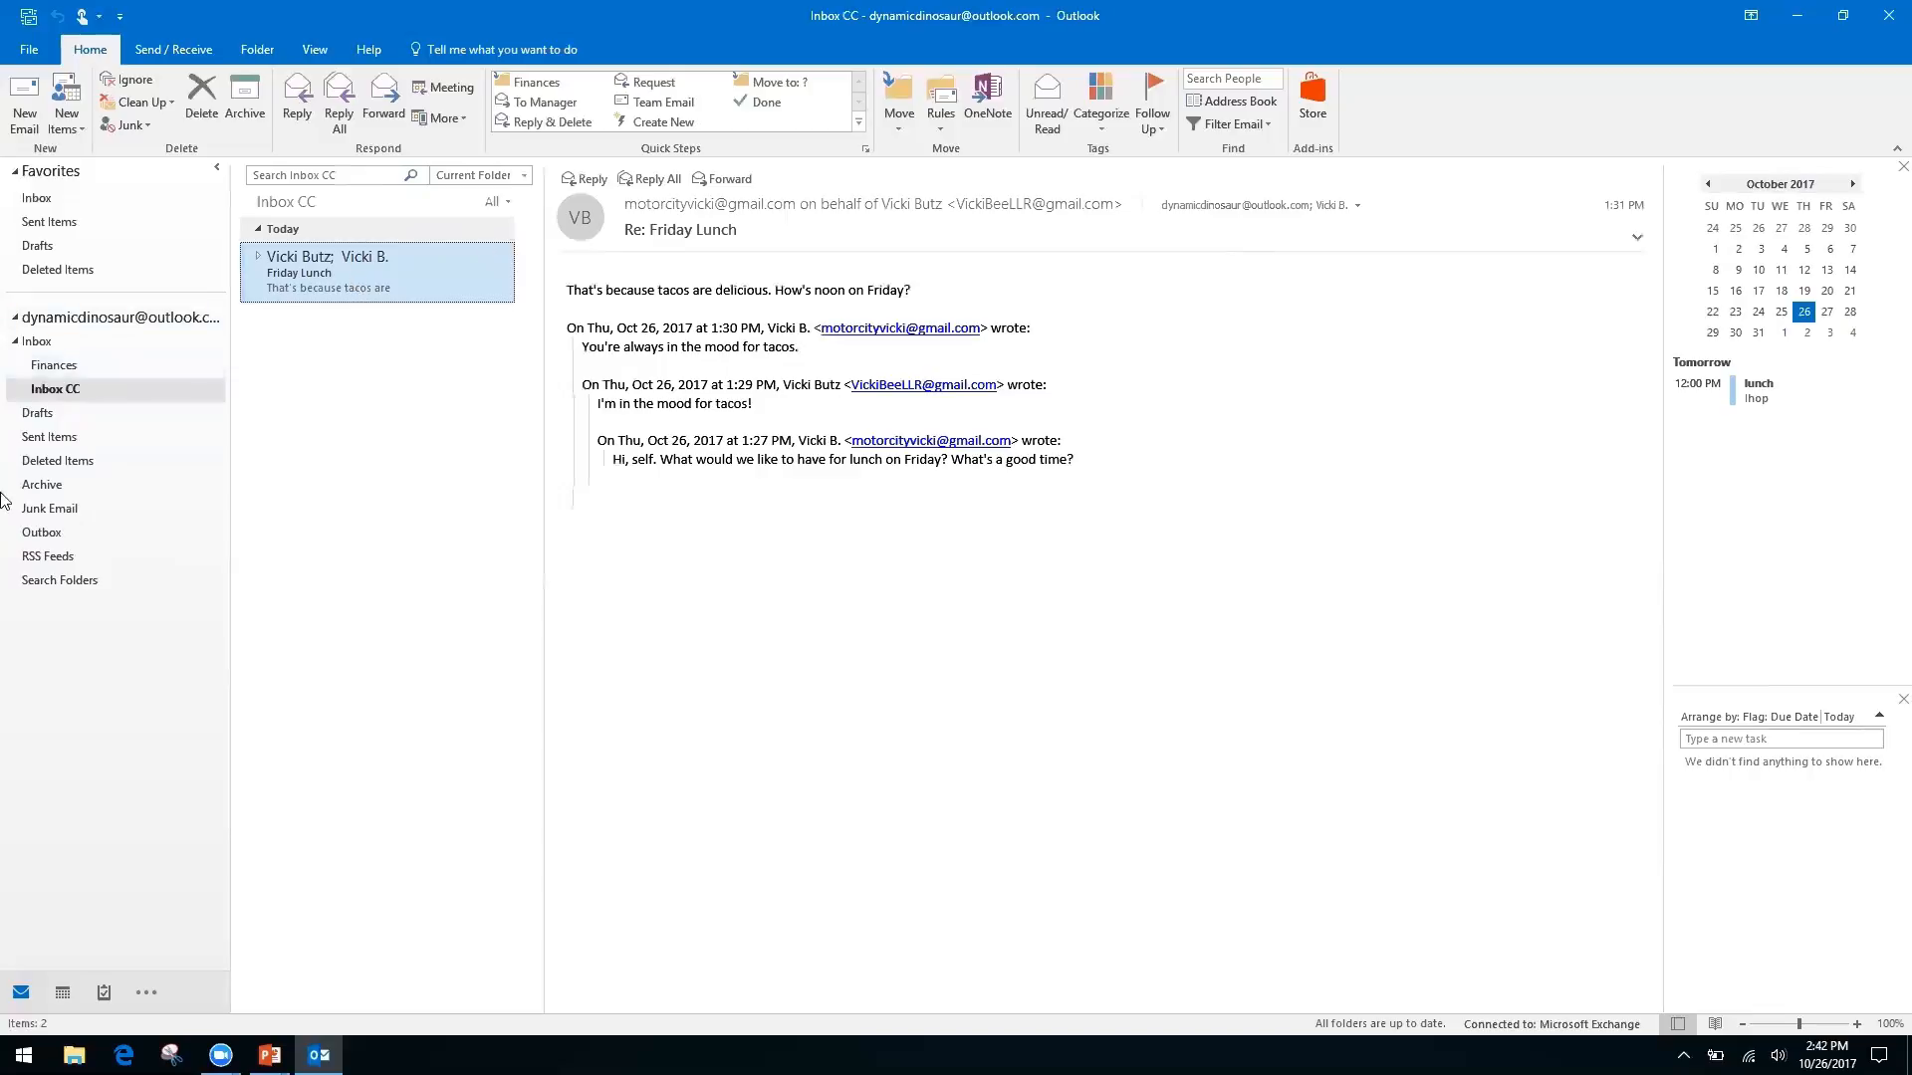
Choose New Search Folder from the Search Folders context menu
right_click(60, 579)
left_click(94, 704)
right_click(60, 580)
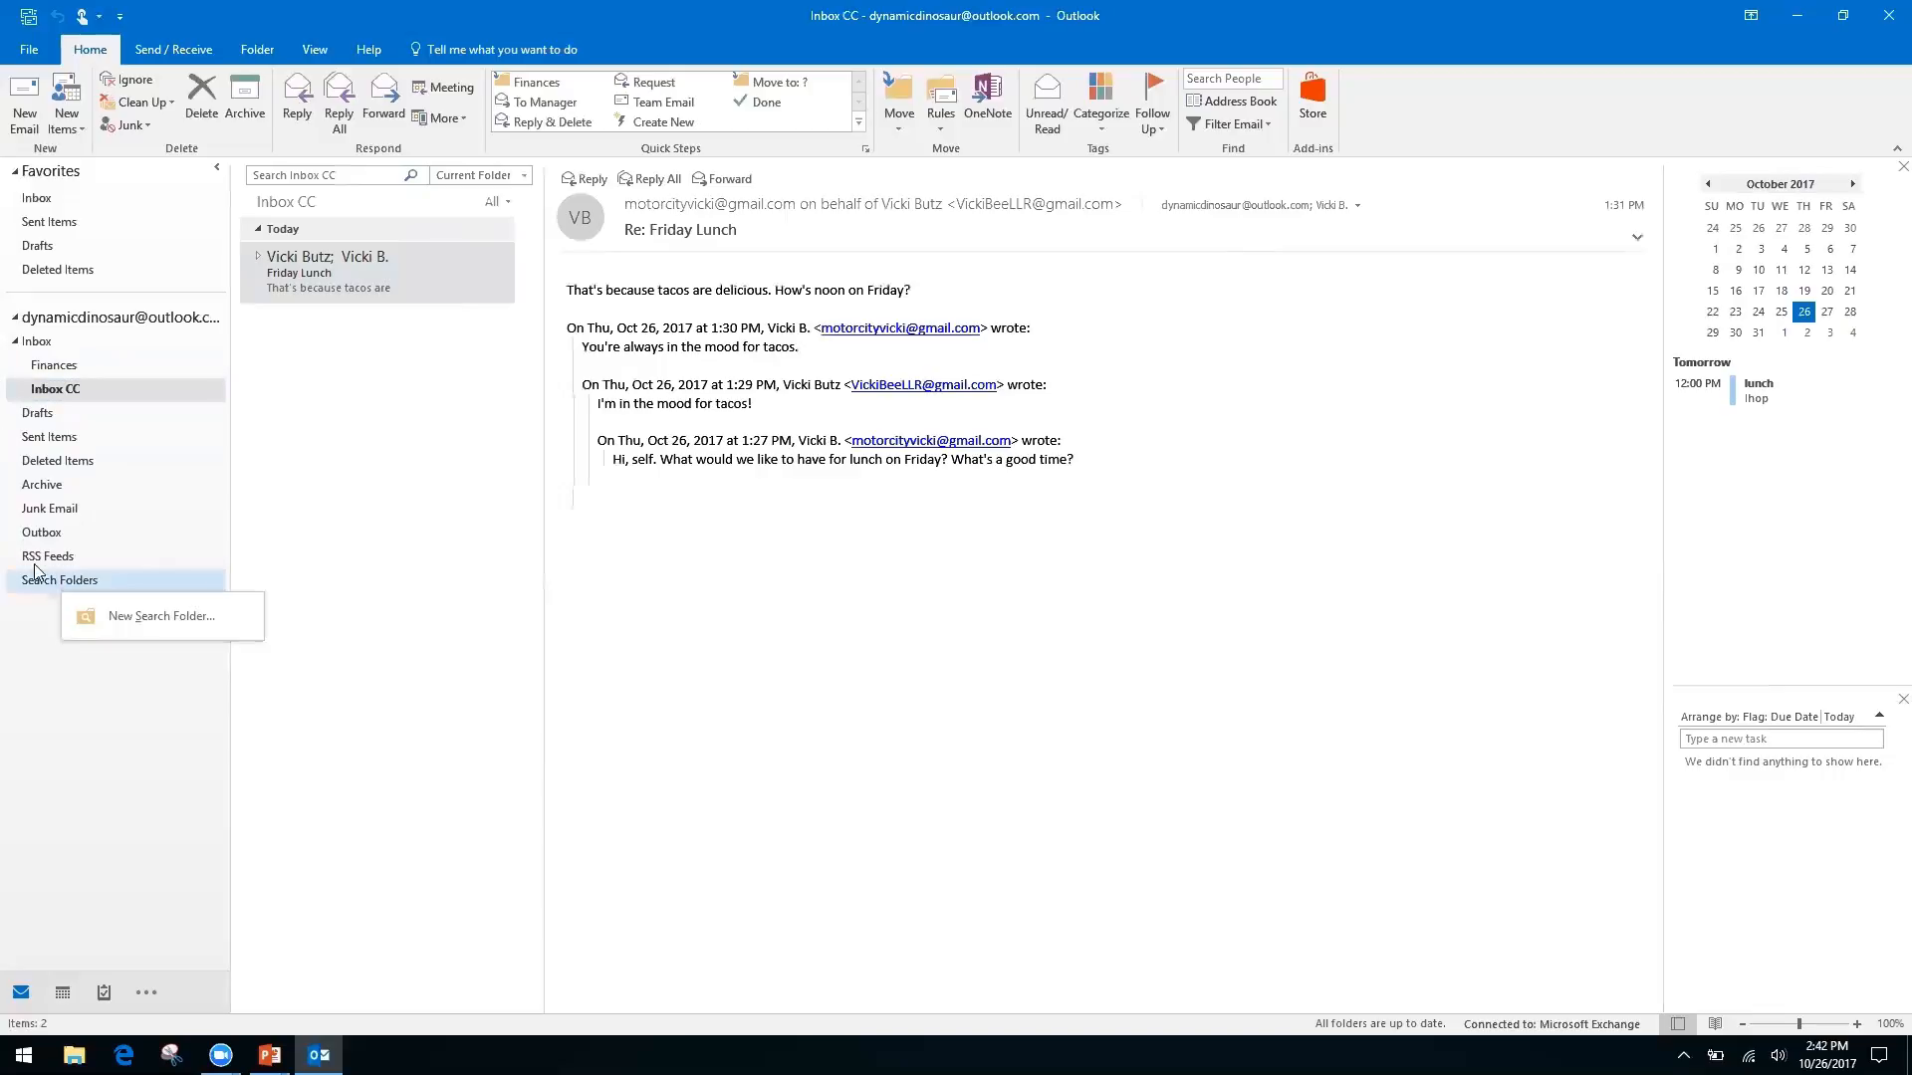
left_click(24, 632)
right_click(119, 587)
left_click(135, 597)
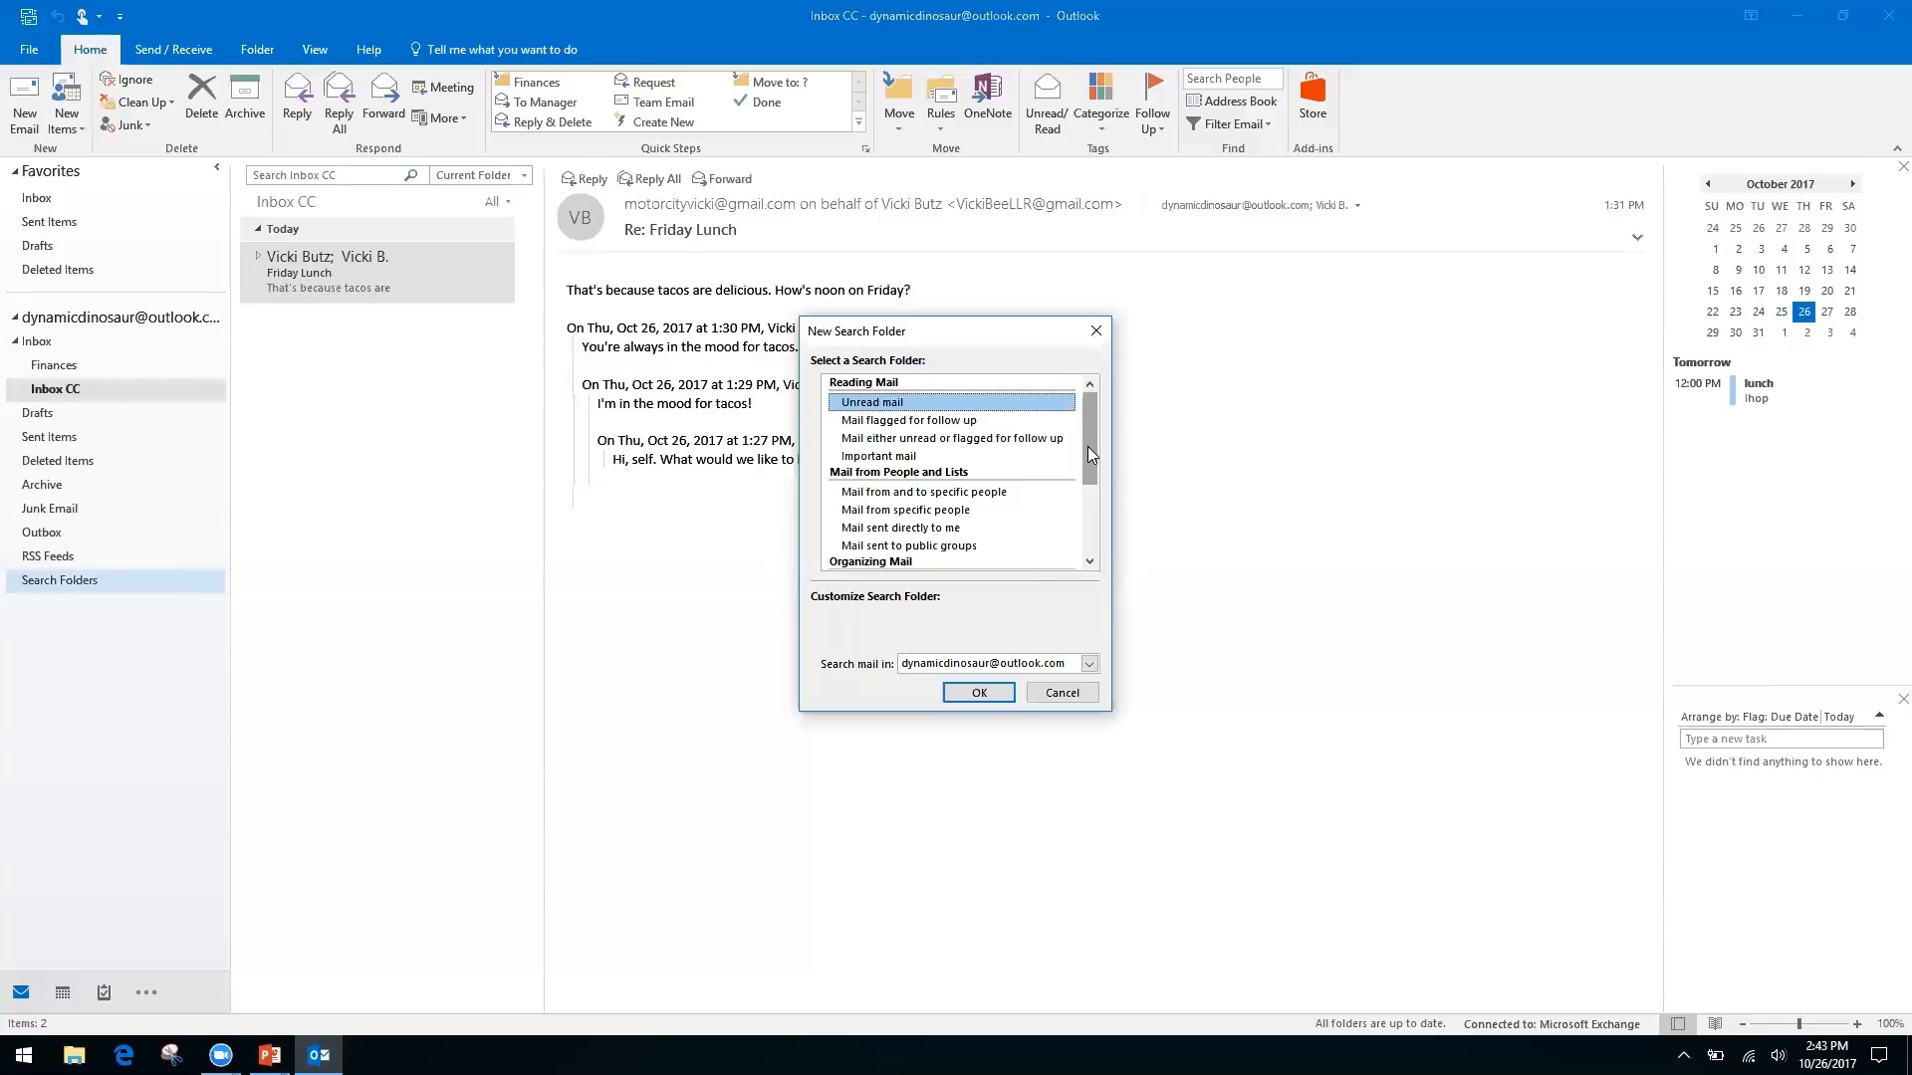
Select 'Create a custom Search Folder' as the search folder type
left_click(889, 509)
left_click(887, 529)
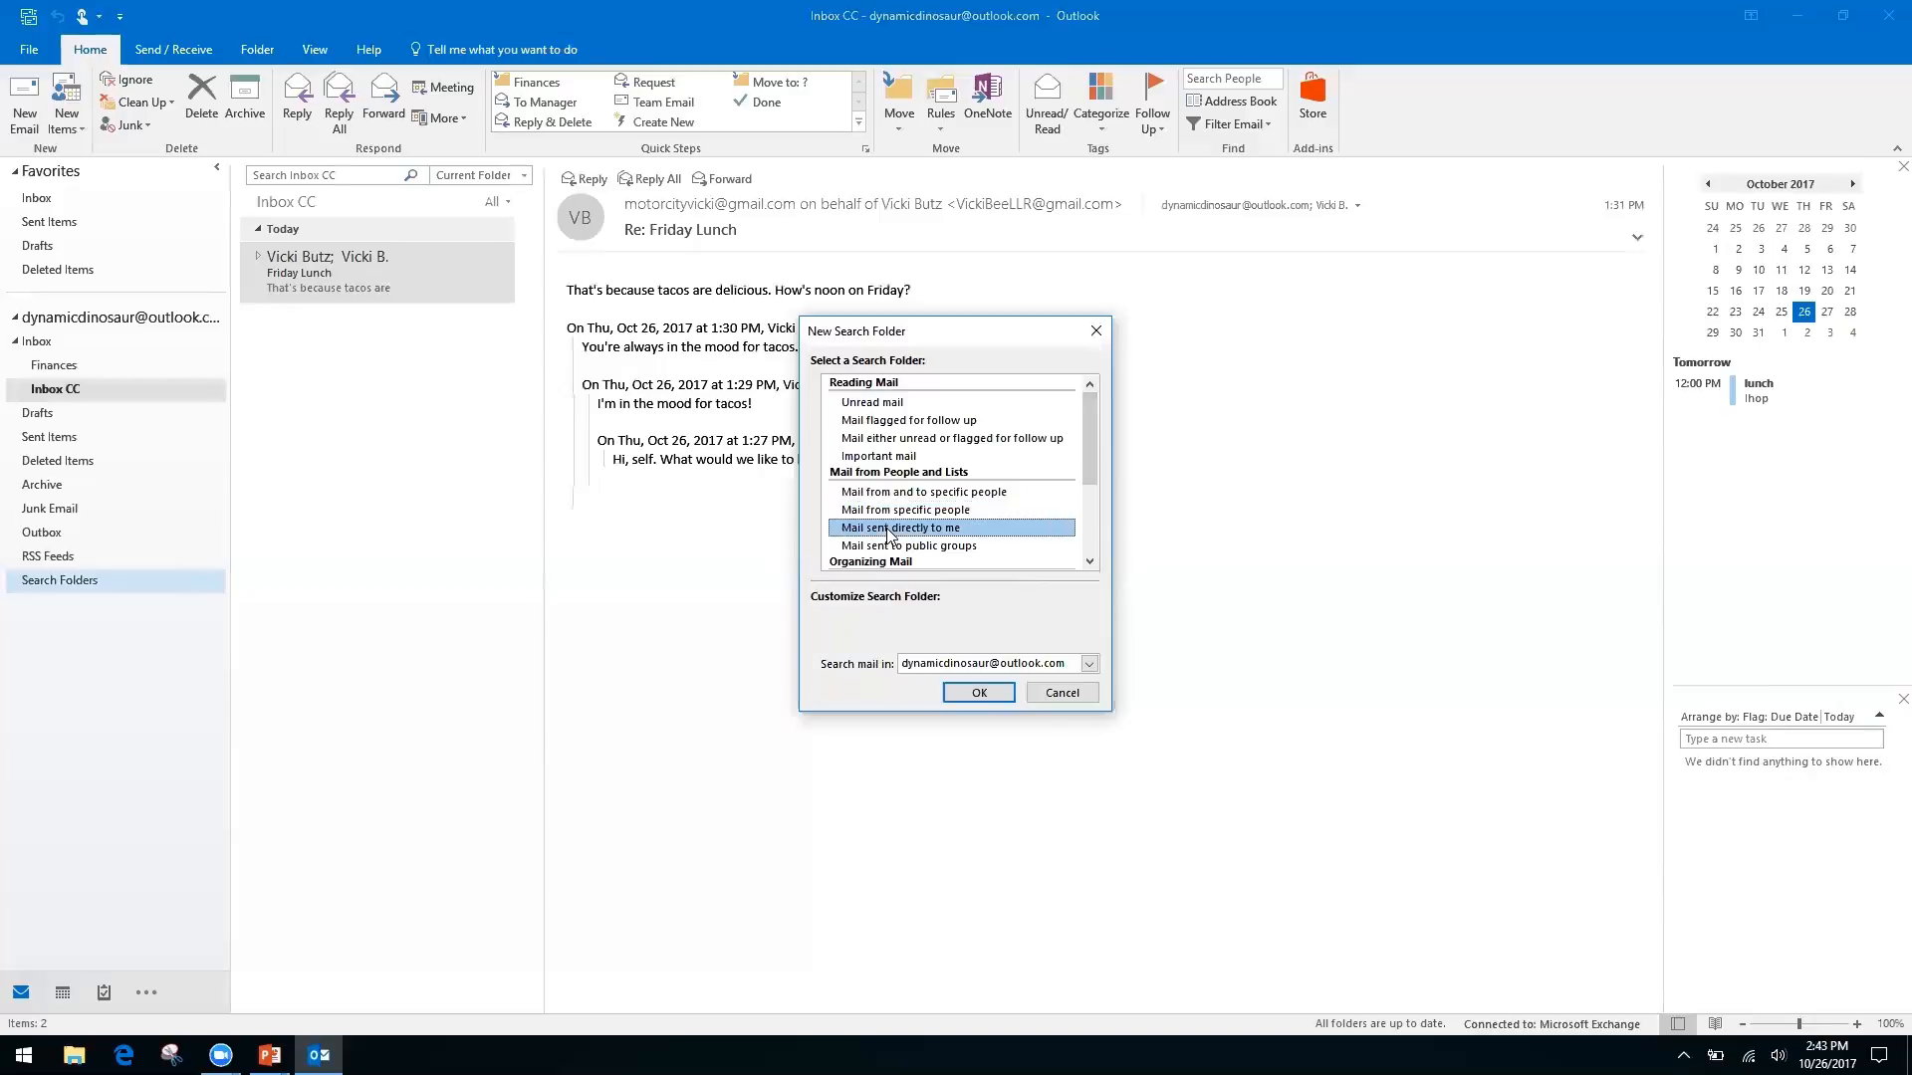
left_click_drag(1087, 444, 1080, 530)
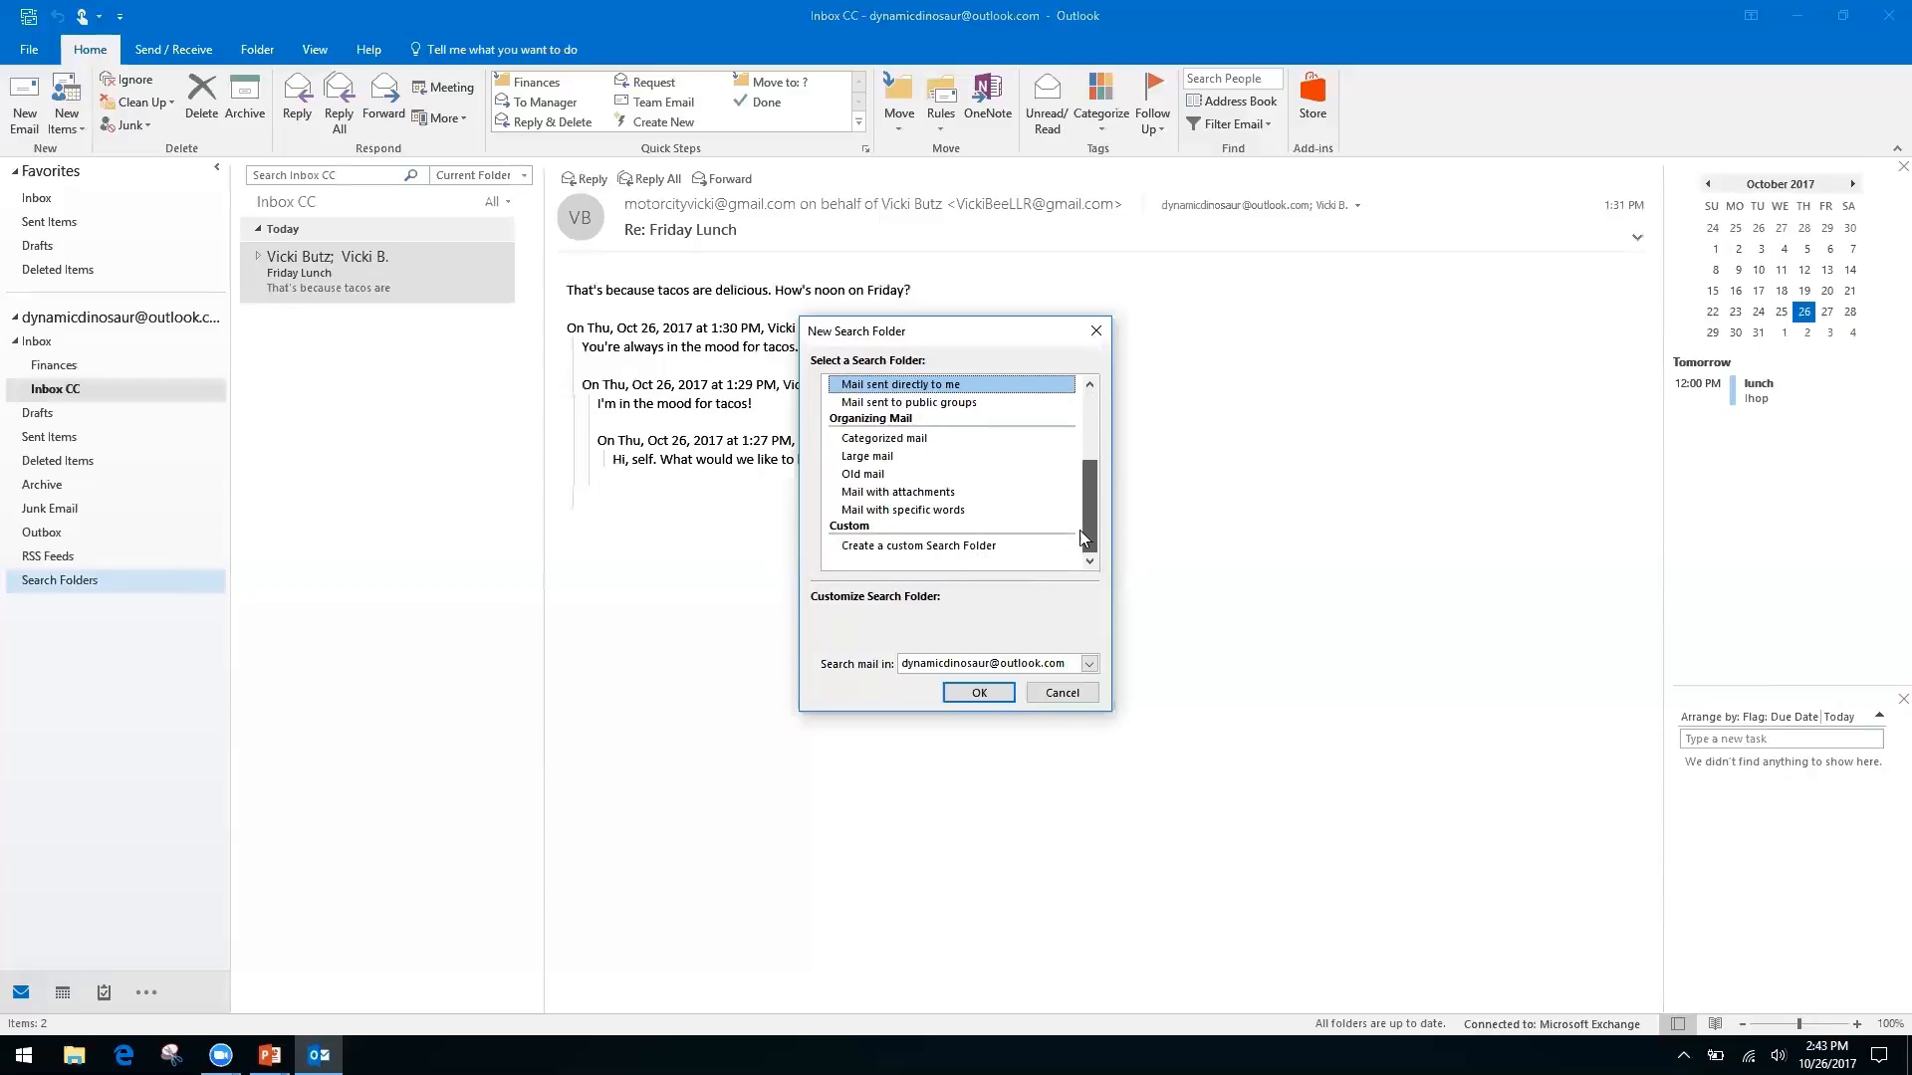
left_click(974, 548)
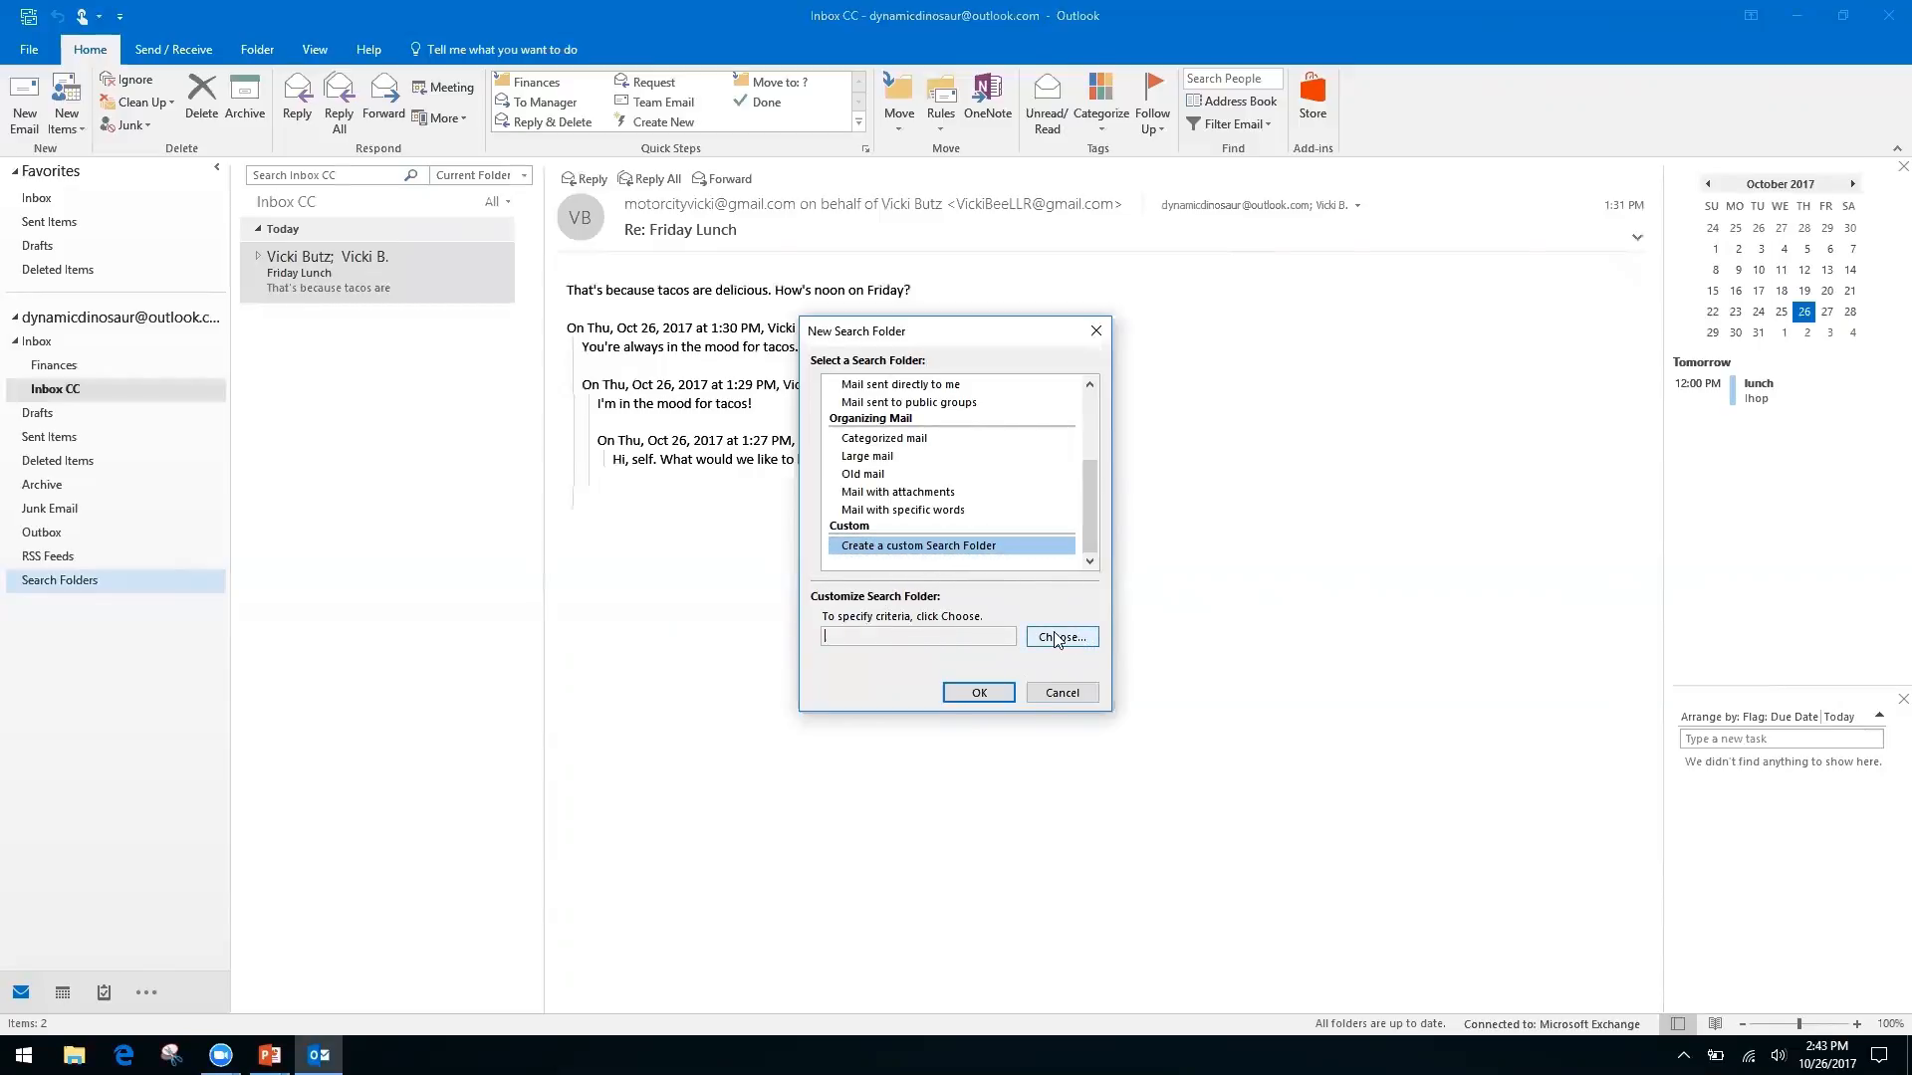
Name the custom search folder 'Invoices from Client A' and accept it without criteria
left_click(1058, 638)
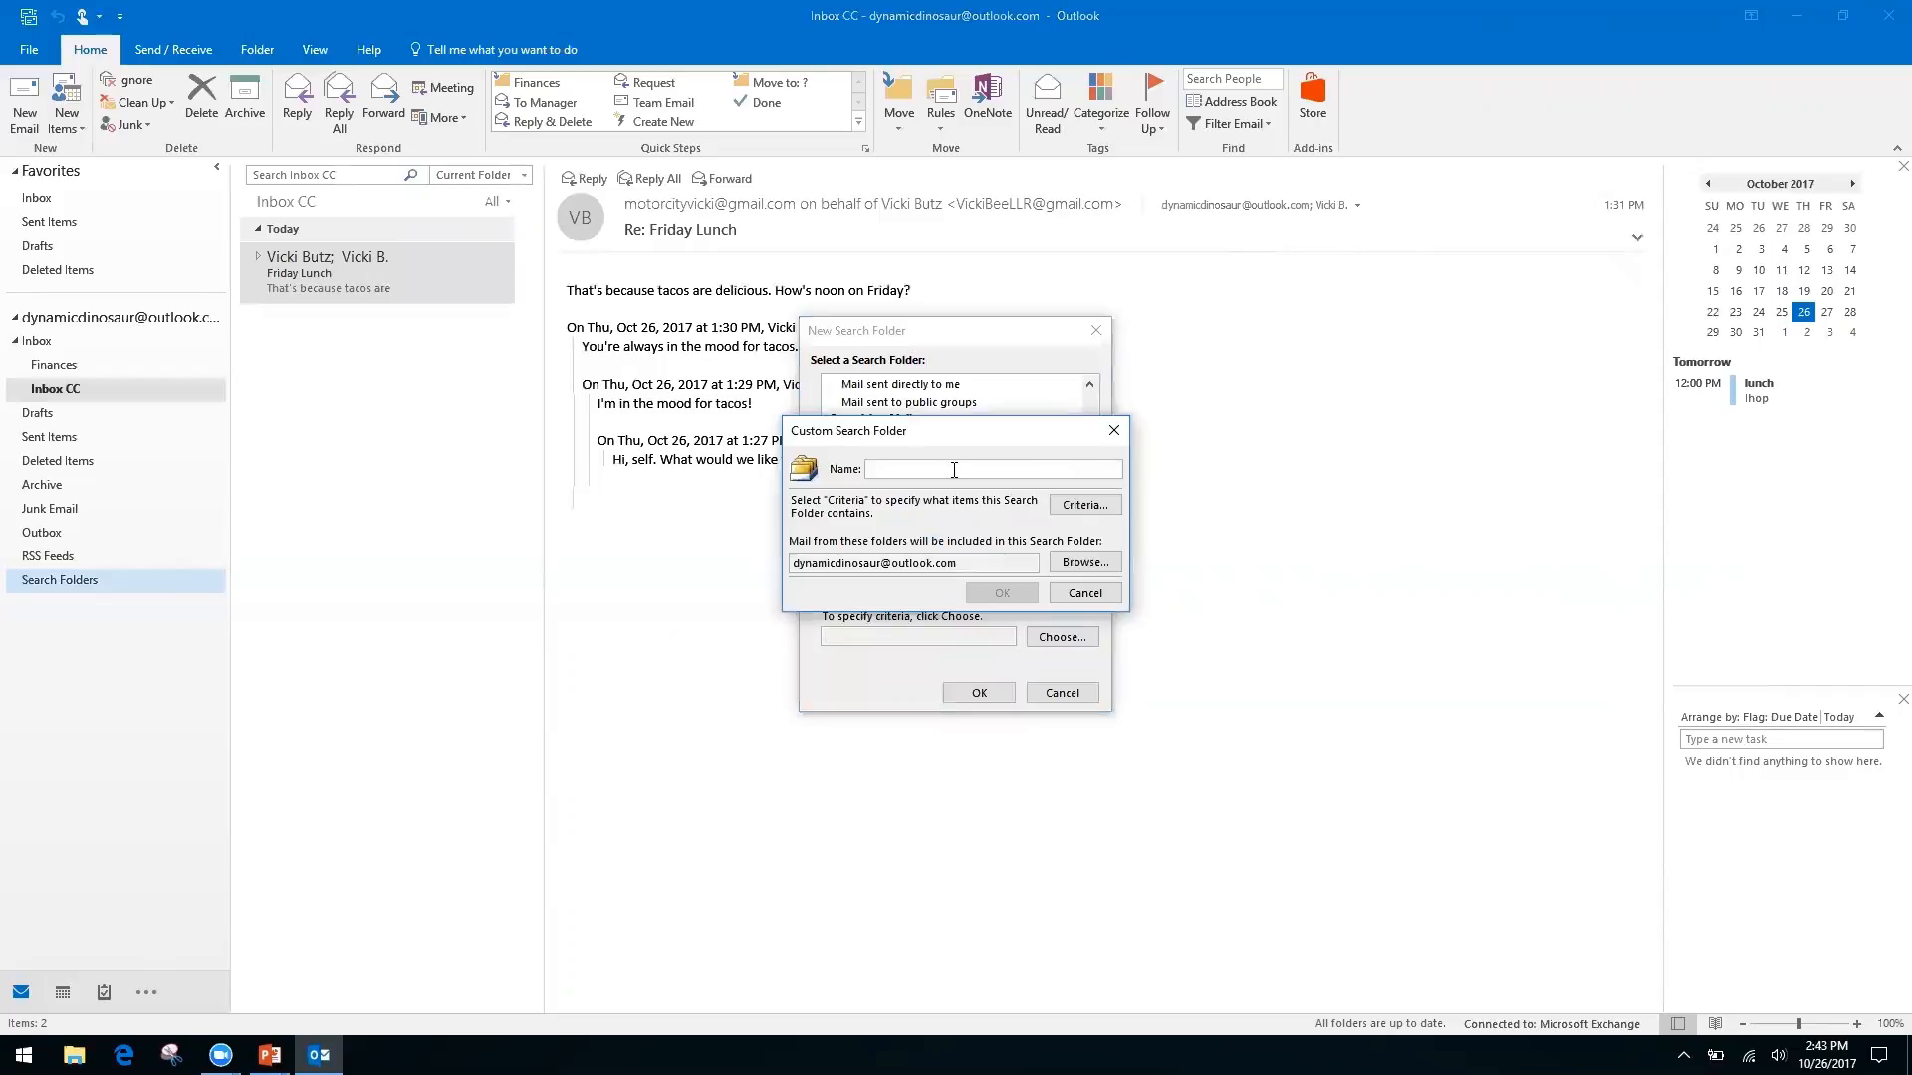
type("Invoices from Client A")
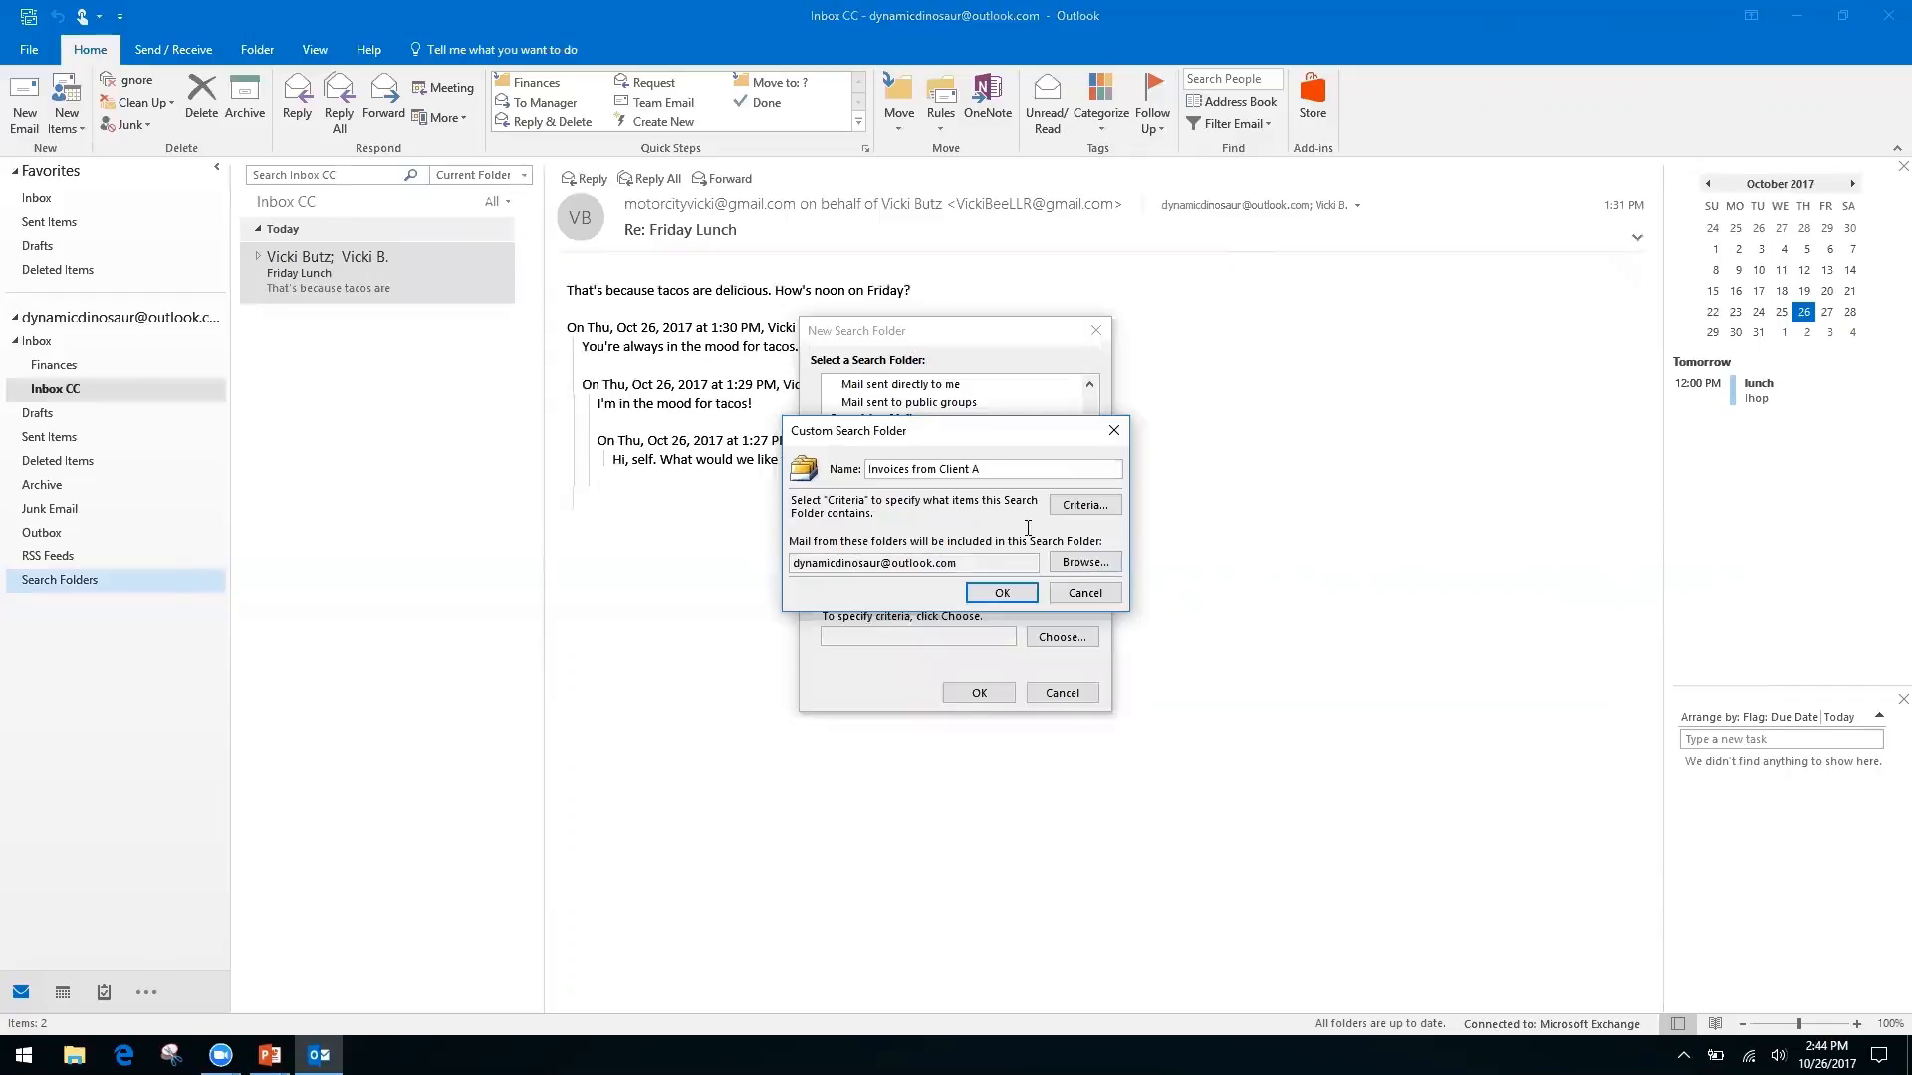
left_click(1003, 594)
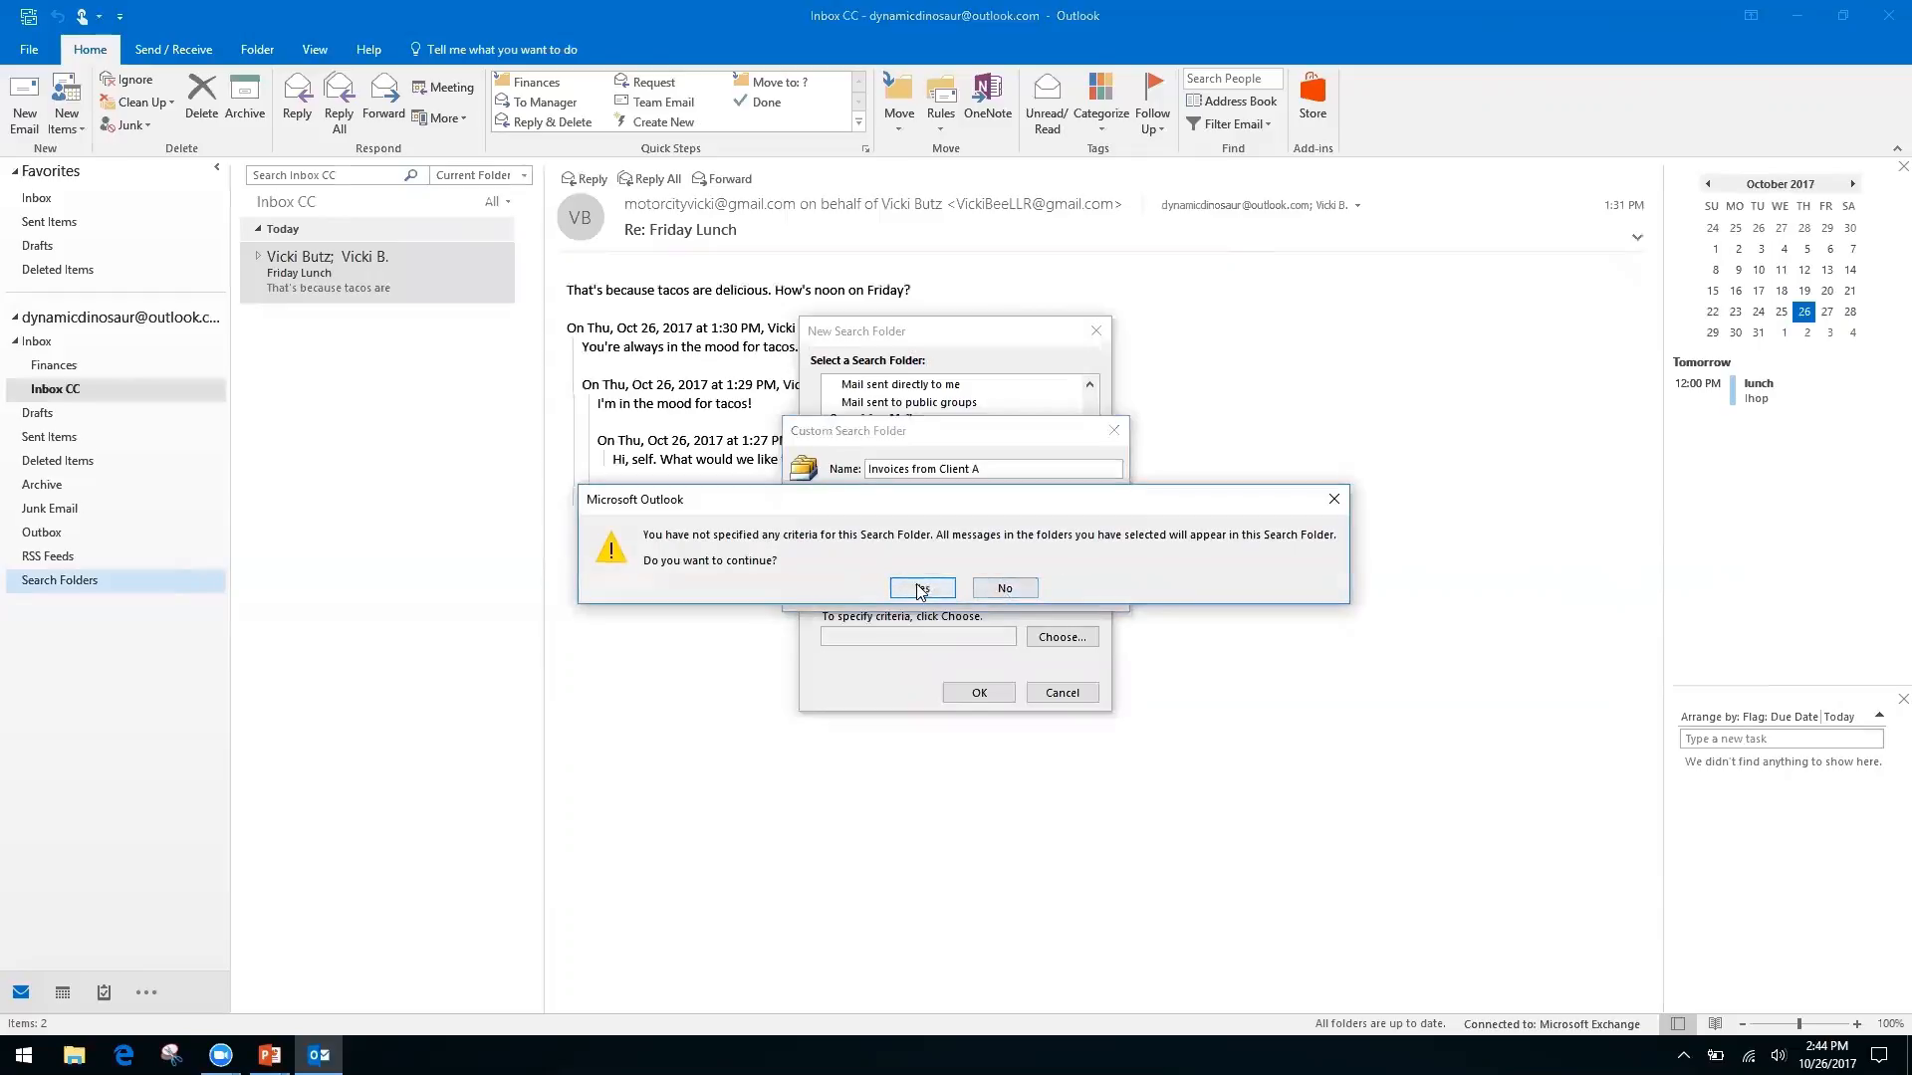
left_click(945, 588)
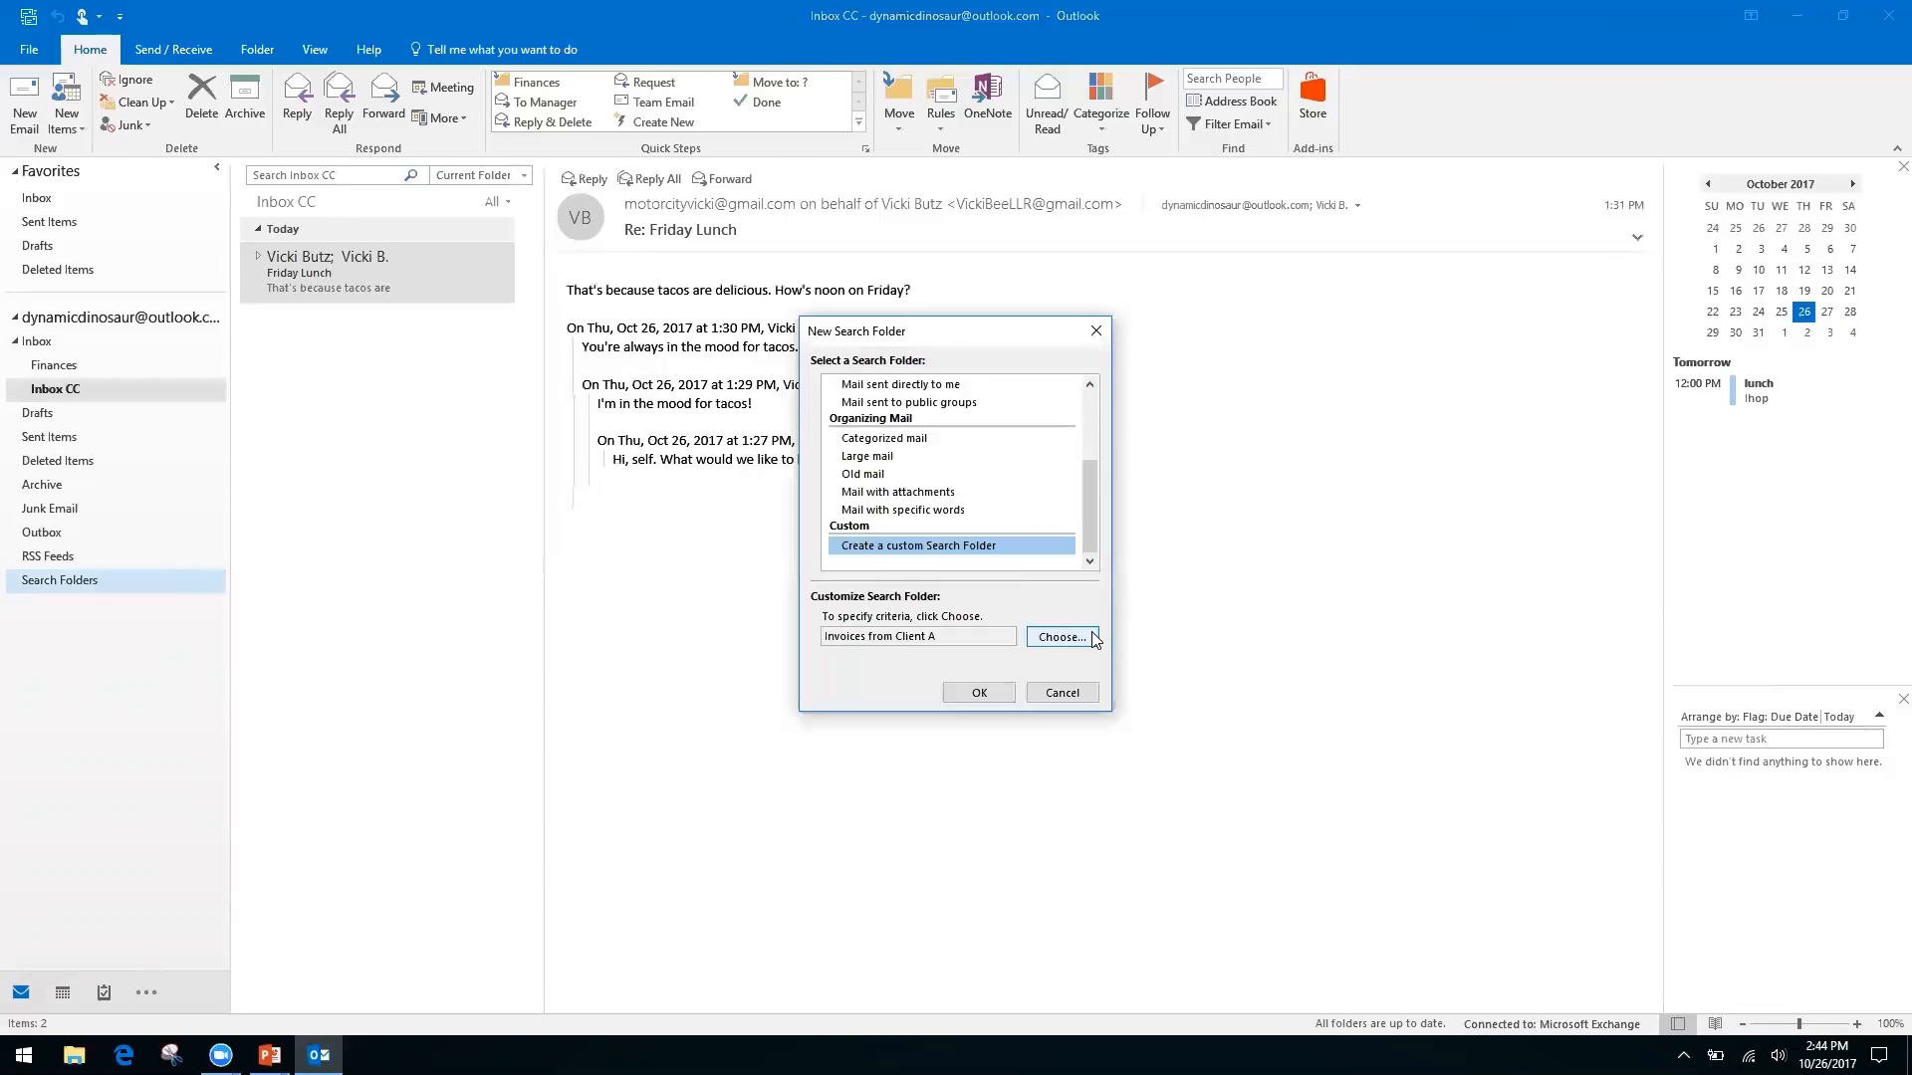
Confirm the New Search Folder dialog and view the 7 items in Invoices from Client A
left_click(979, 692)
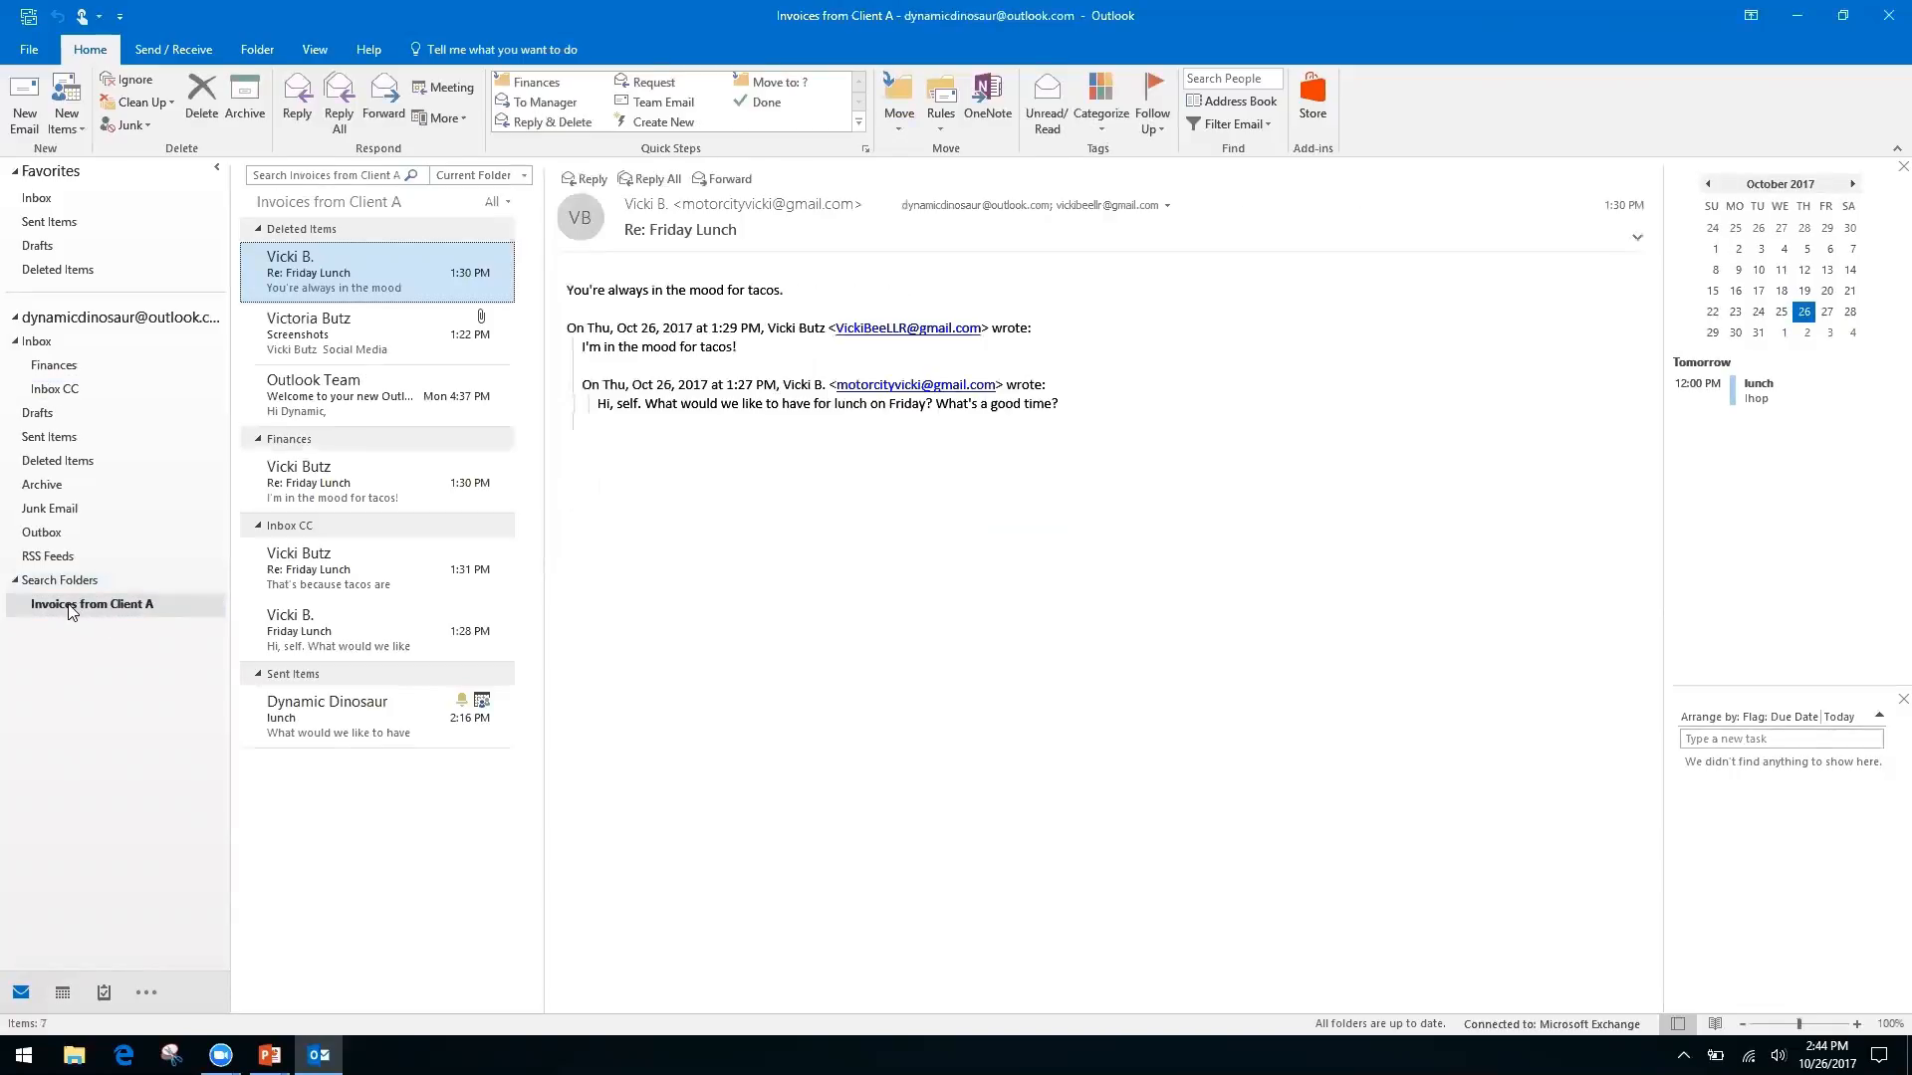
left_click(99, 612)
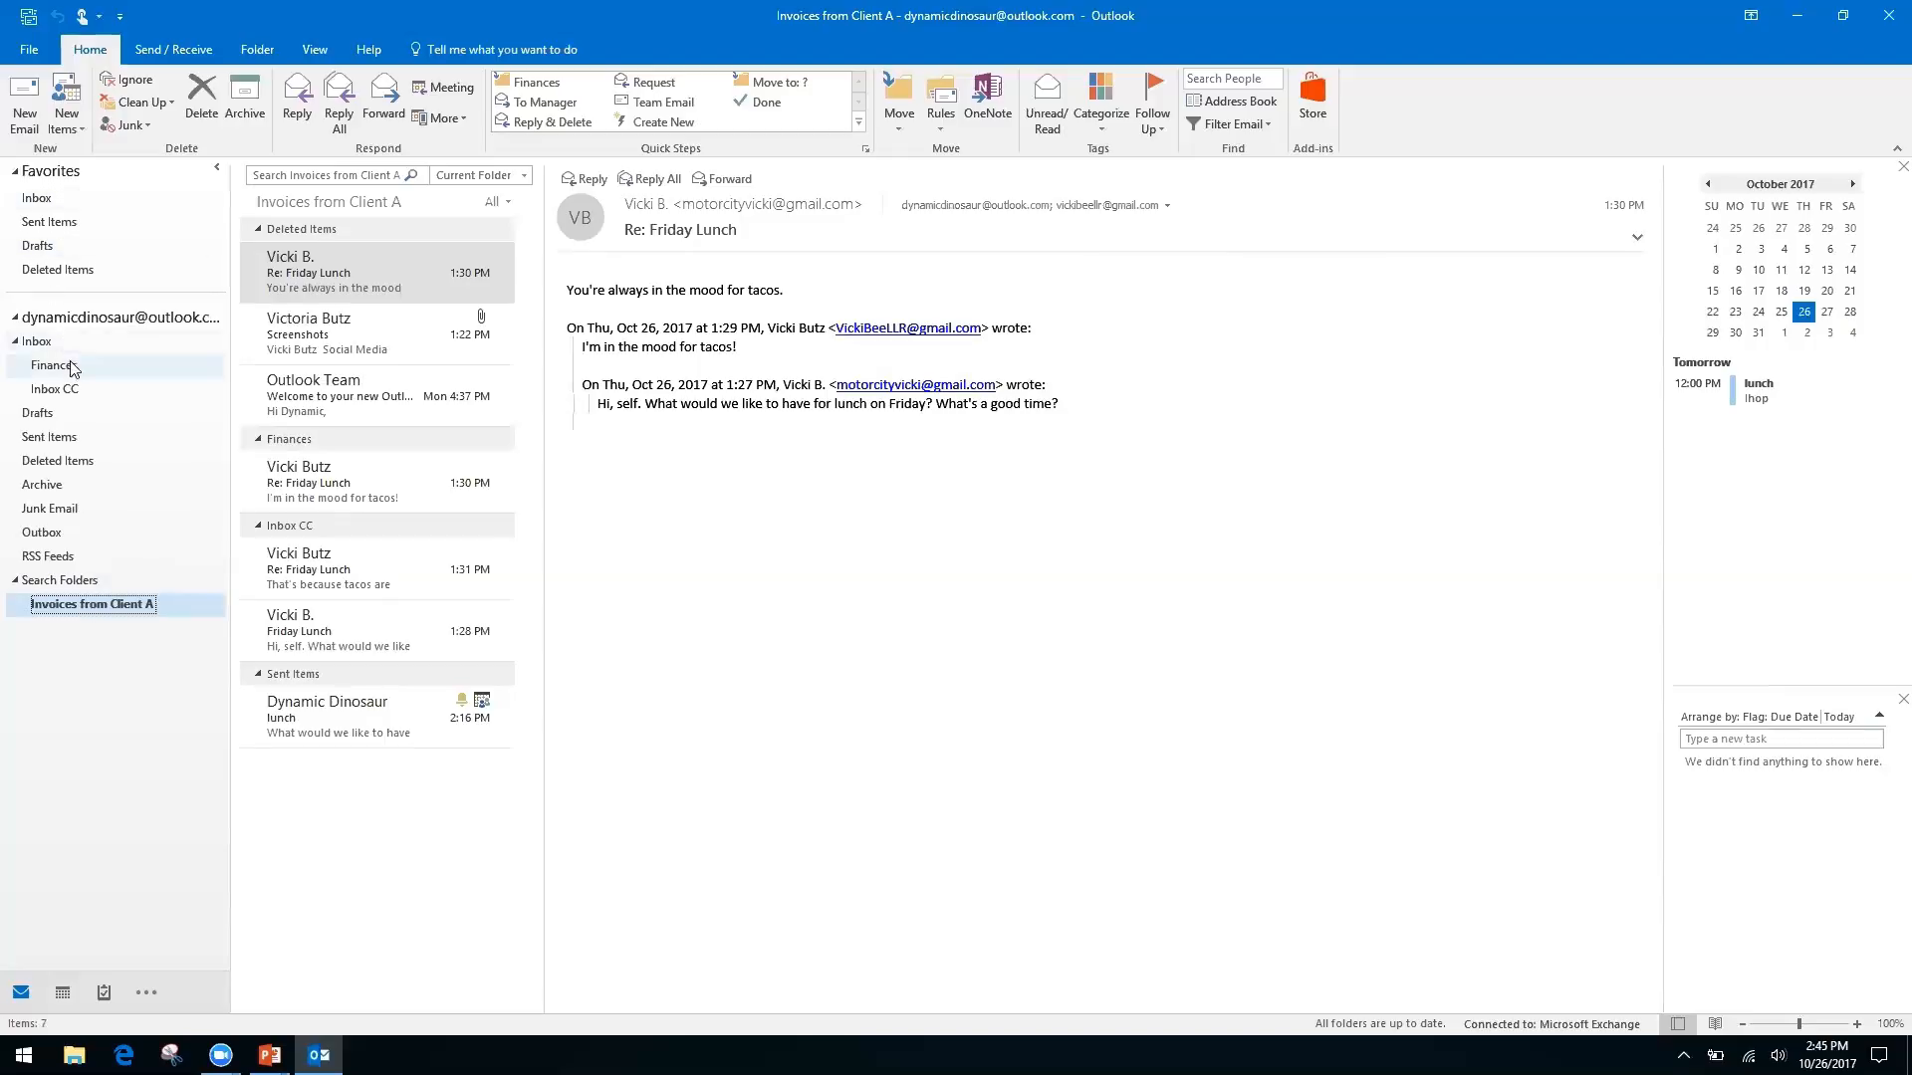
Leave the search box and return to the Inbox CC folder
left_click(65, 396)
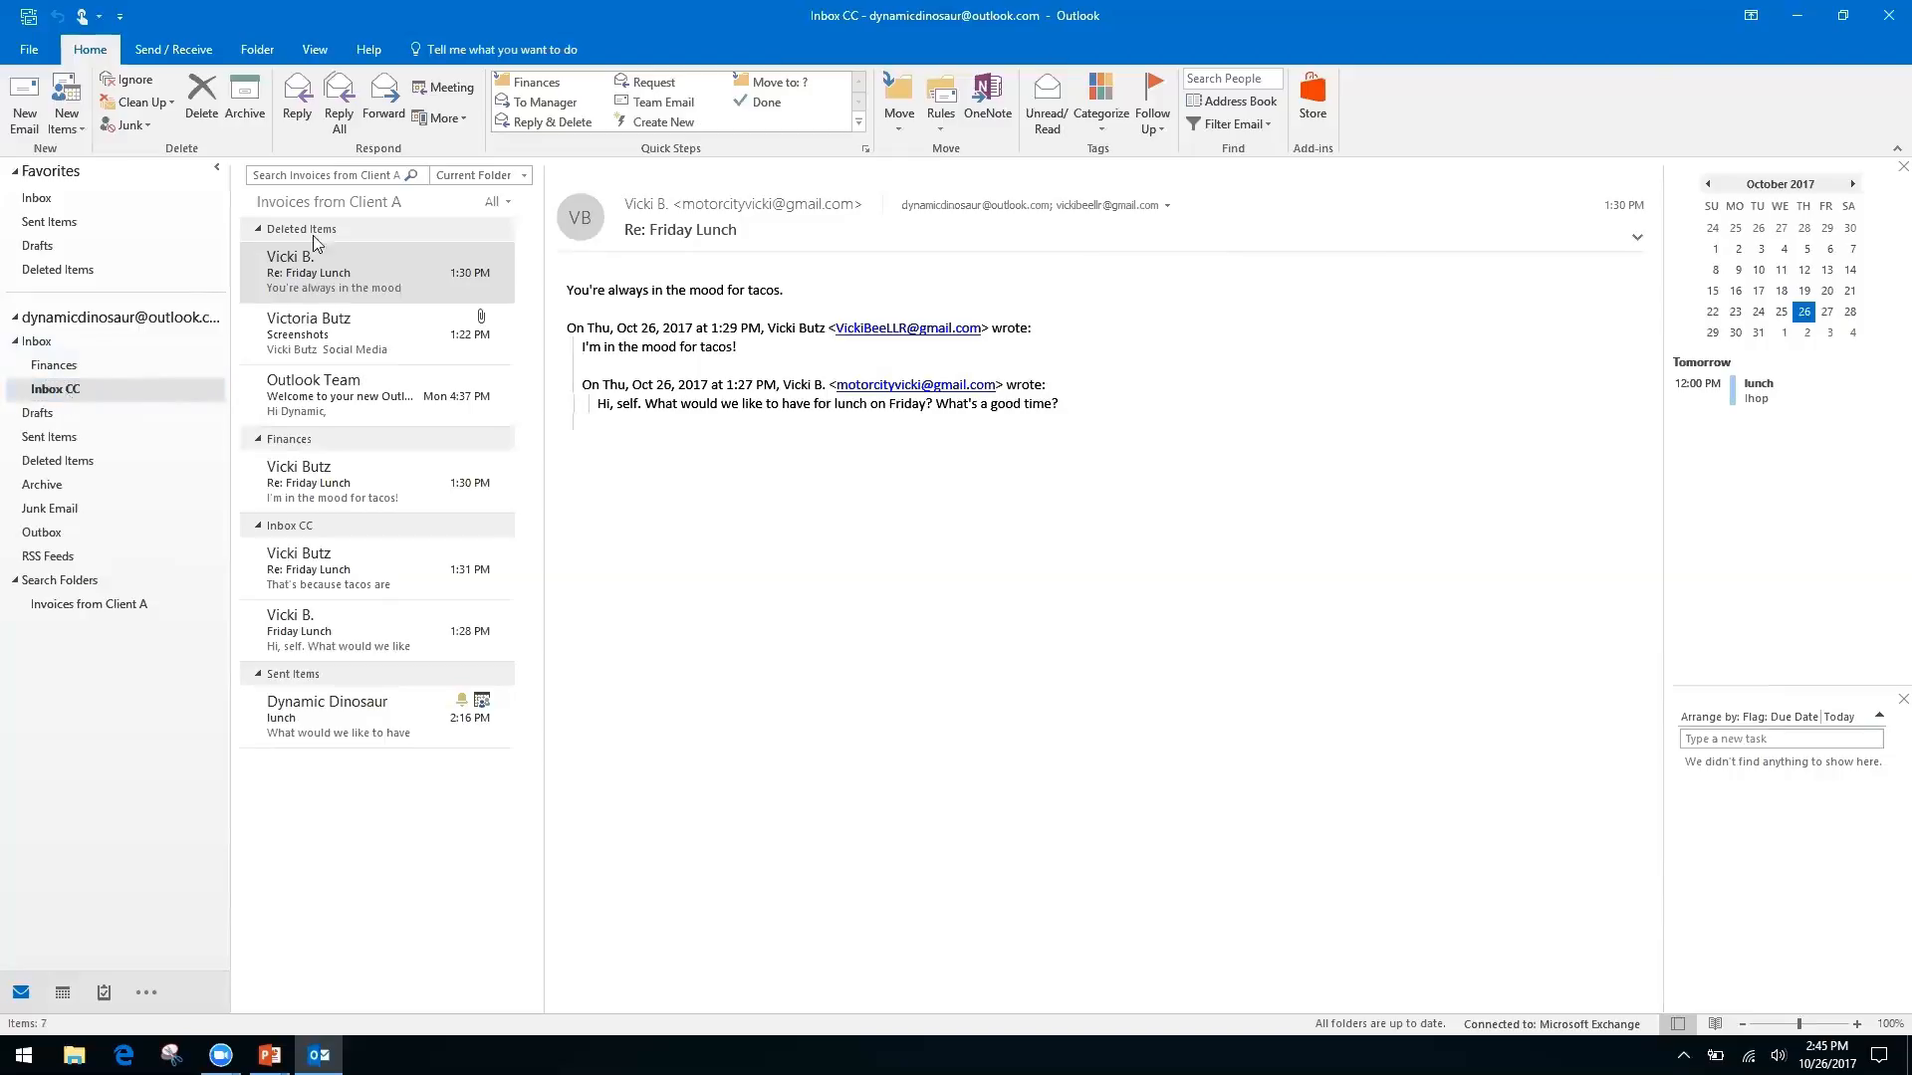
left_click(320, 174)
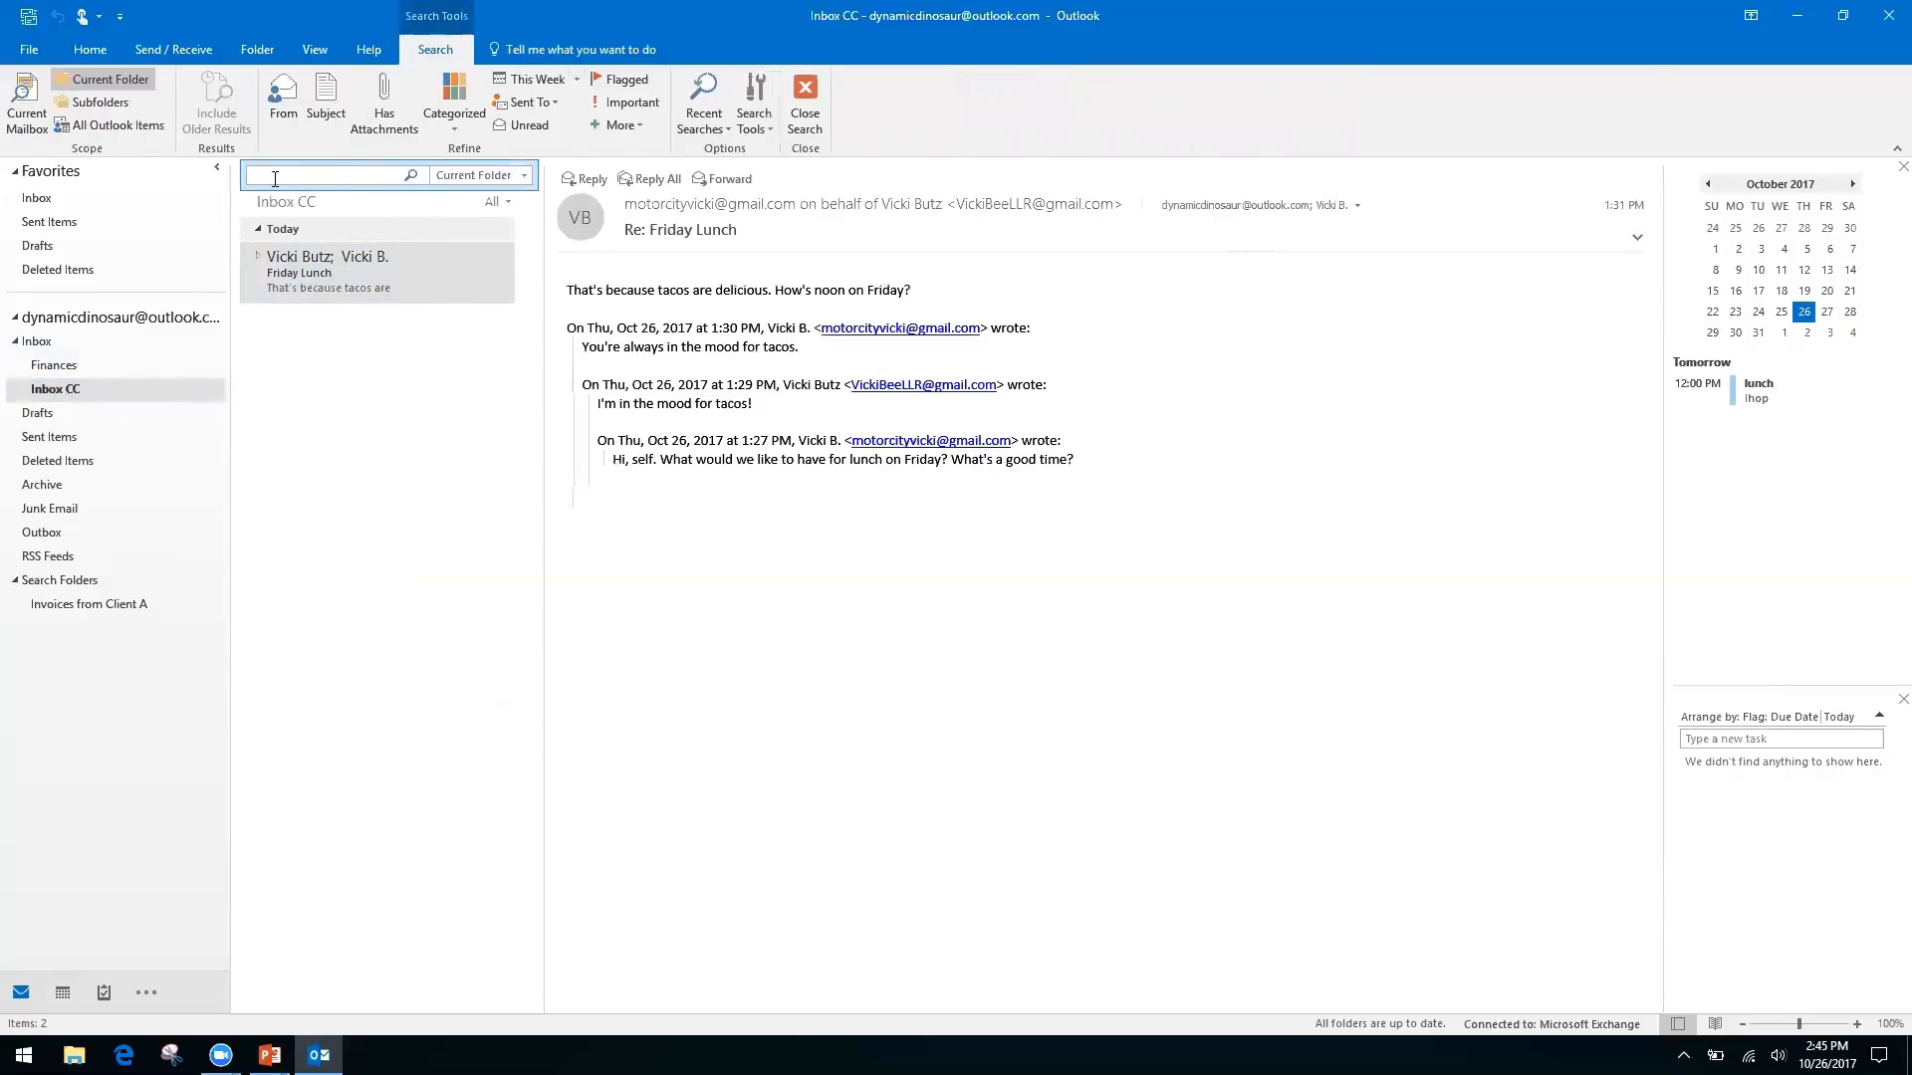
left_click(37, 342)
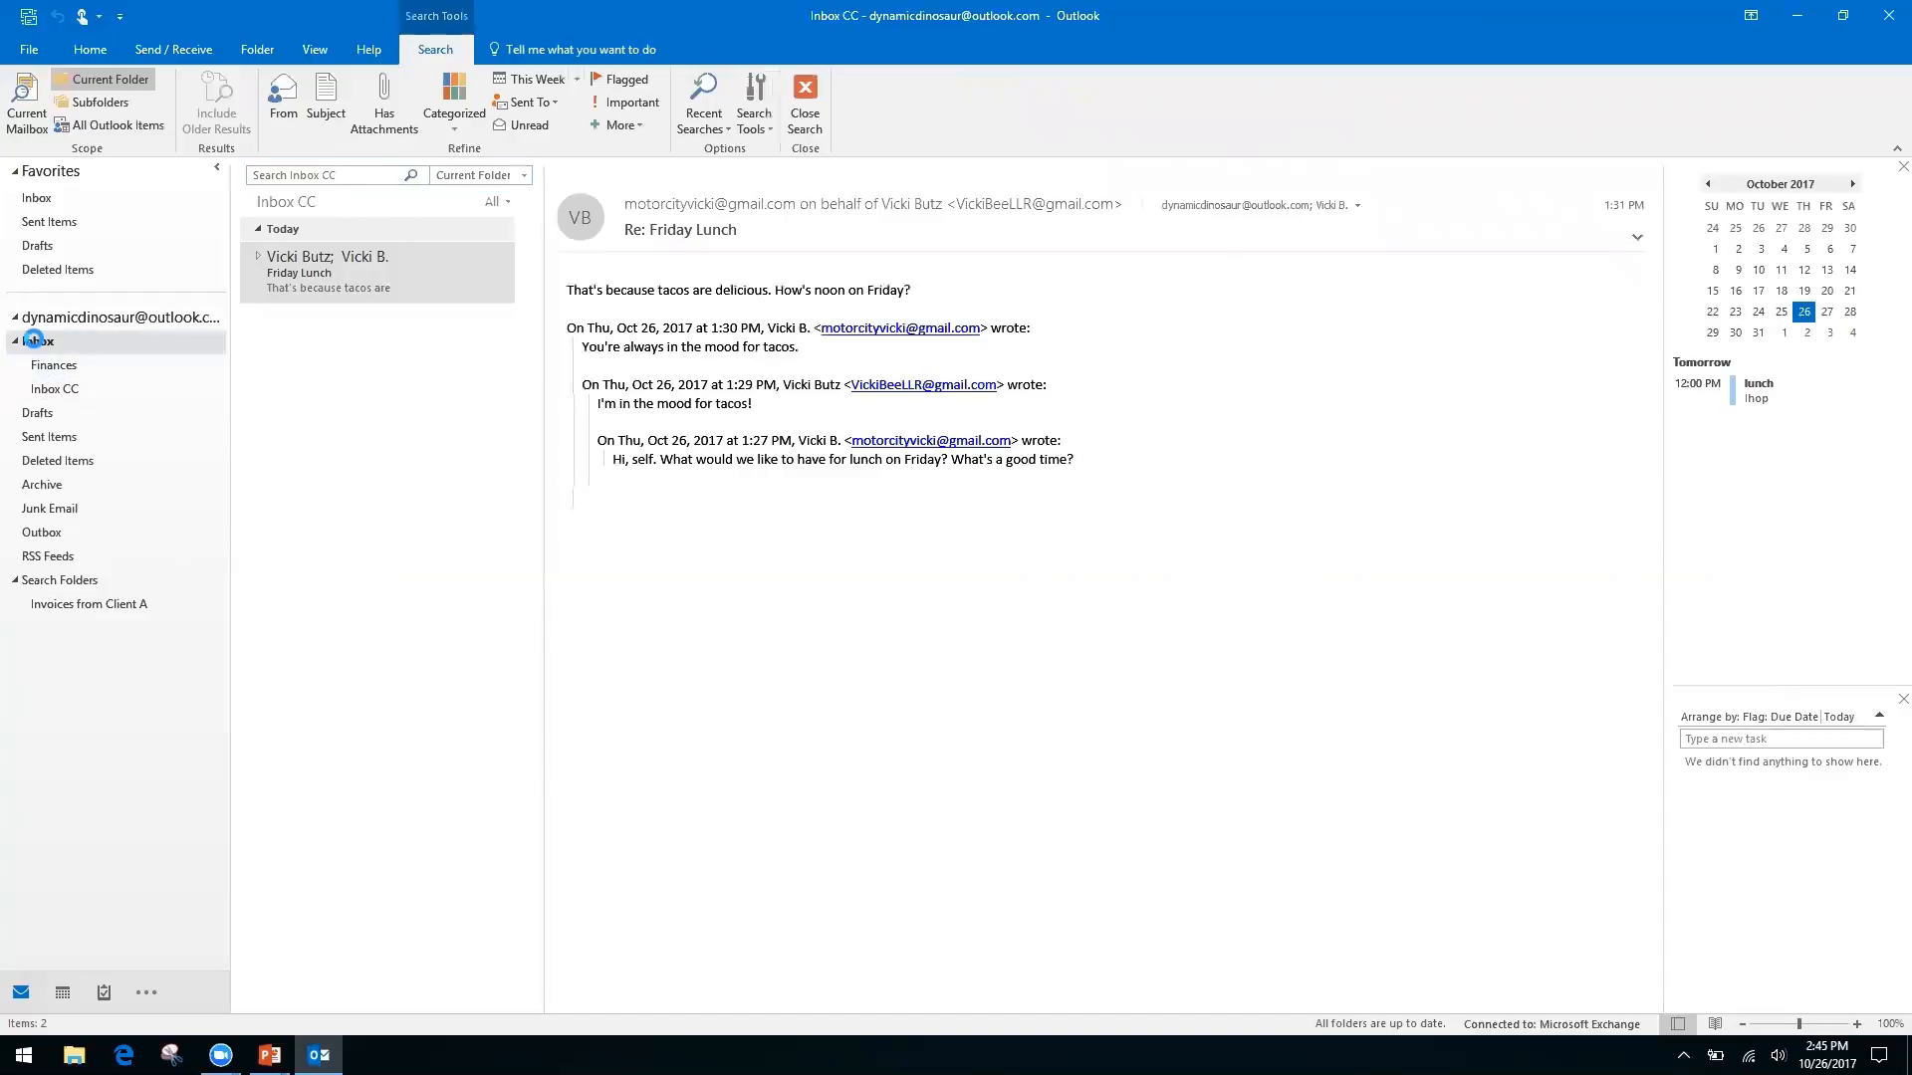
left_click(66, 389)
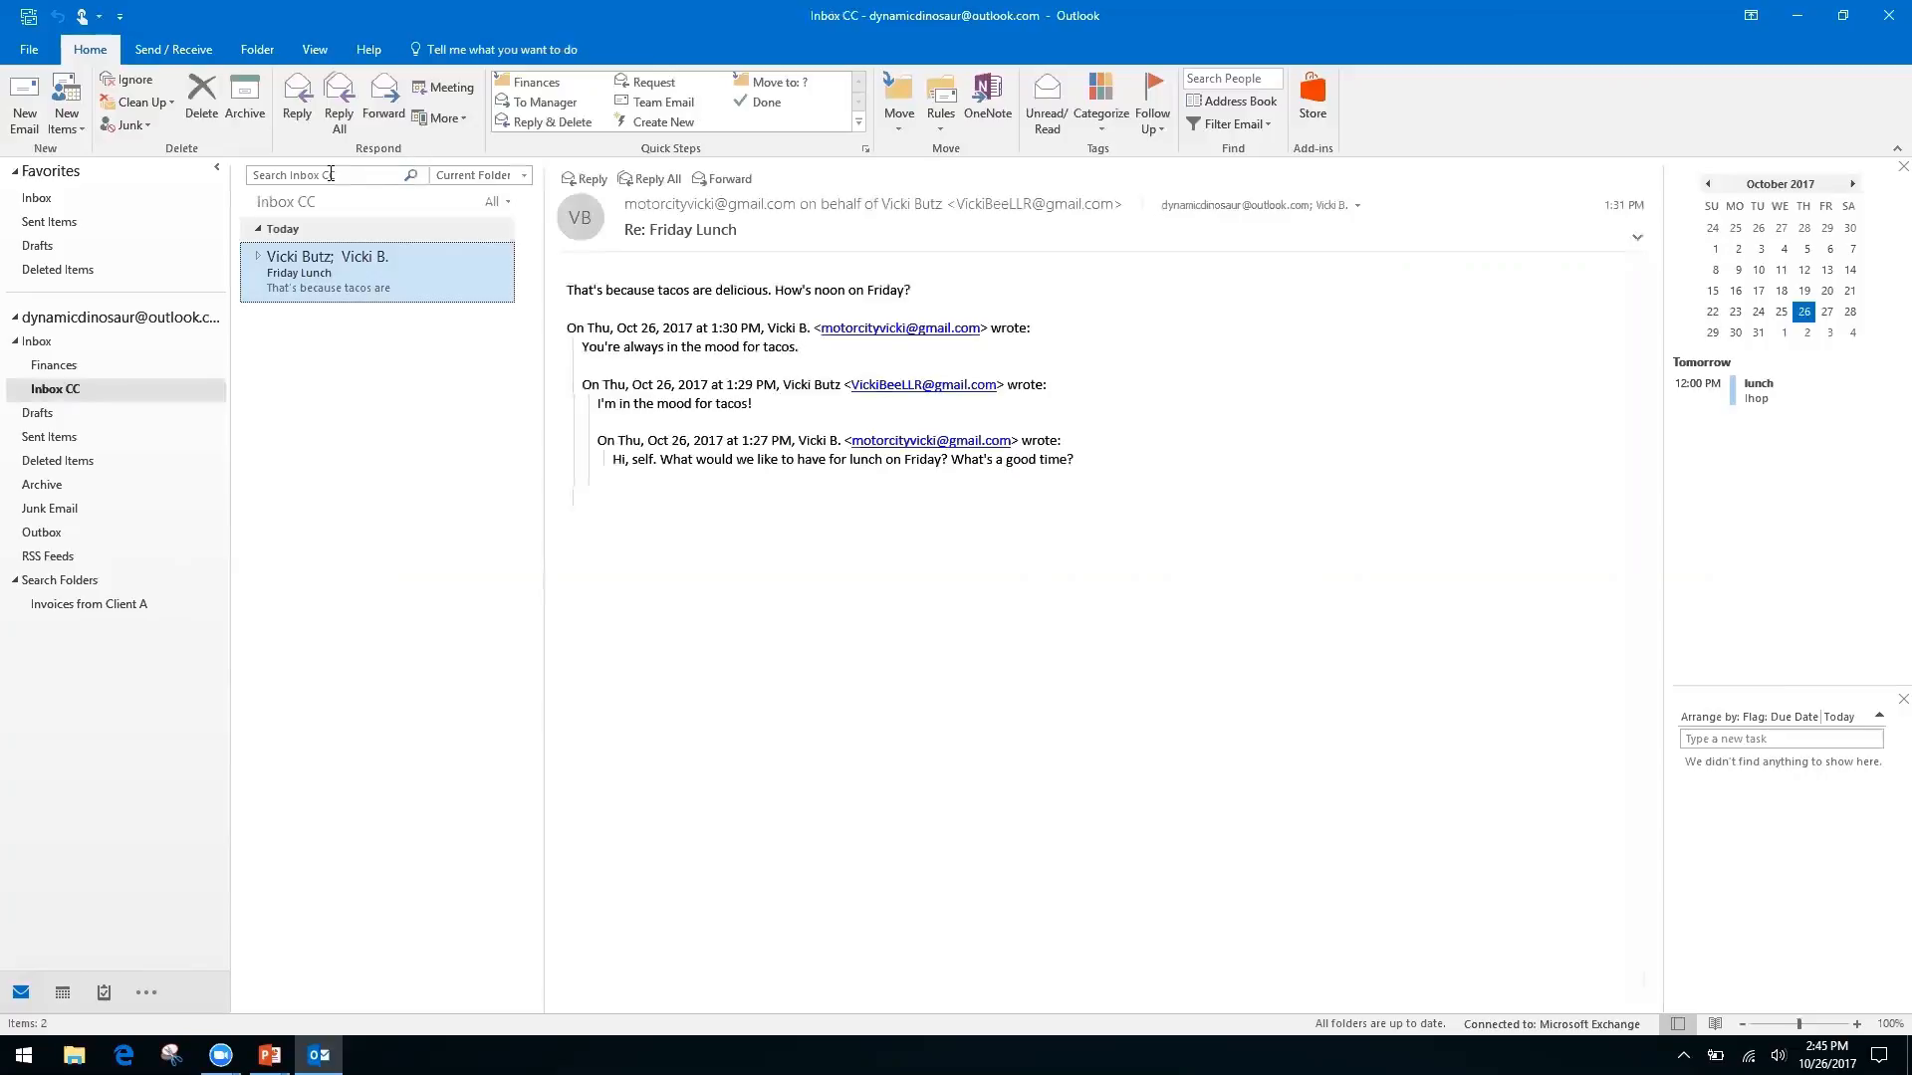
Close the search box's cut, copy and paste menu and switch to the PowerPoint slide show
right_click(342, 177)
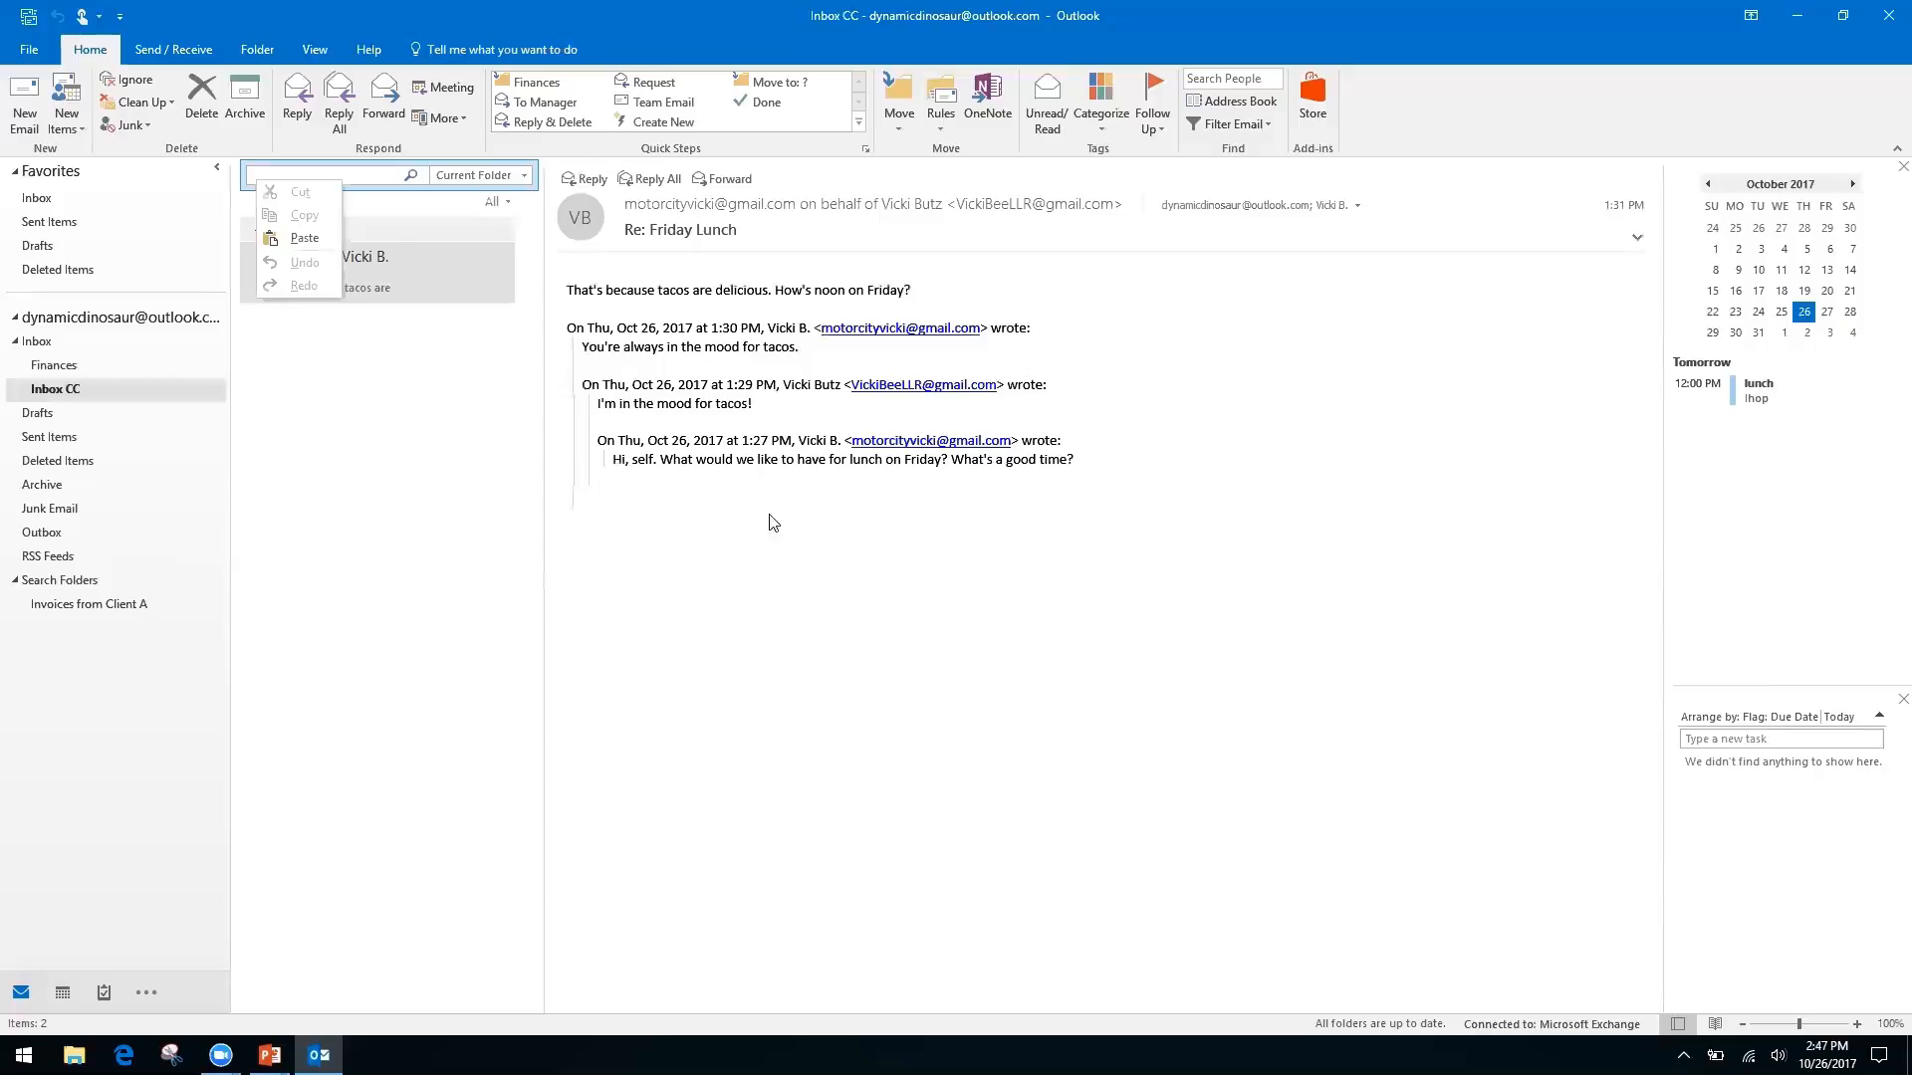
left_click(762, 629)
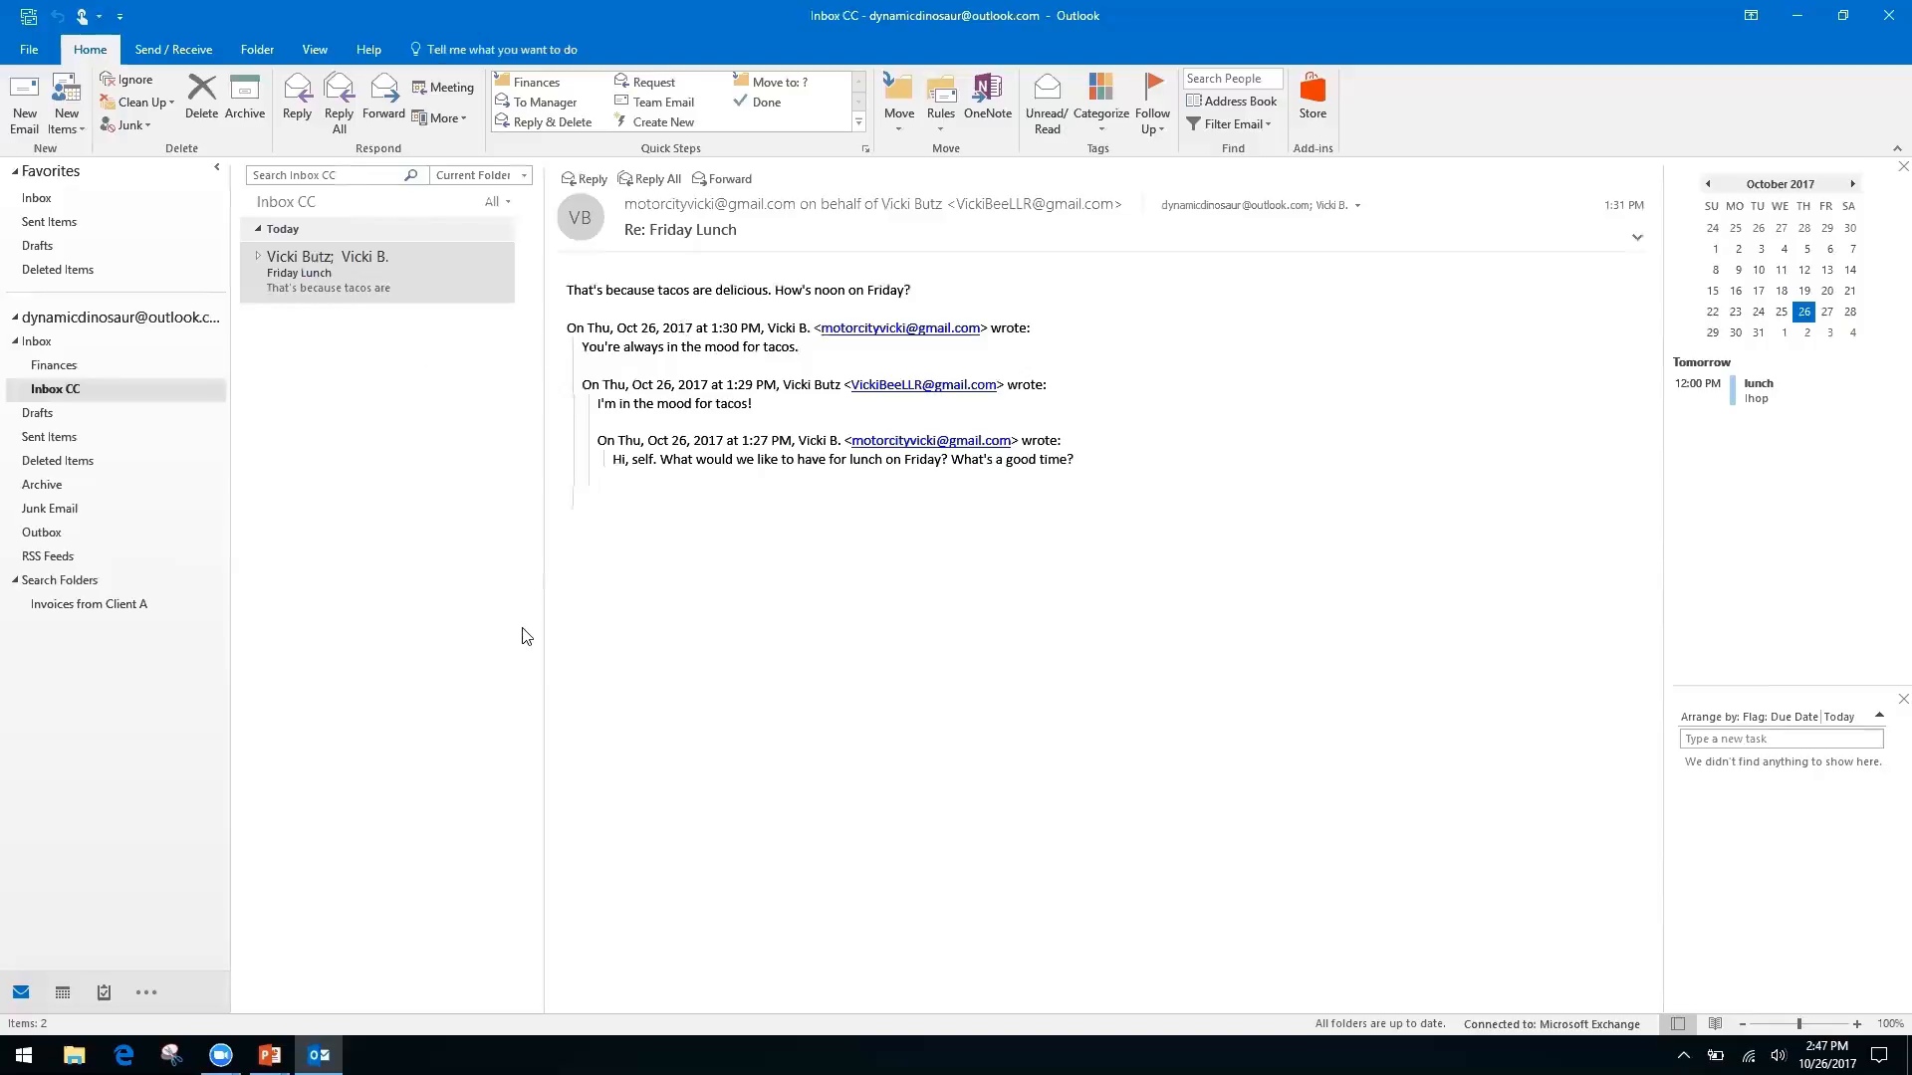
key("alt+Tab")
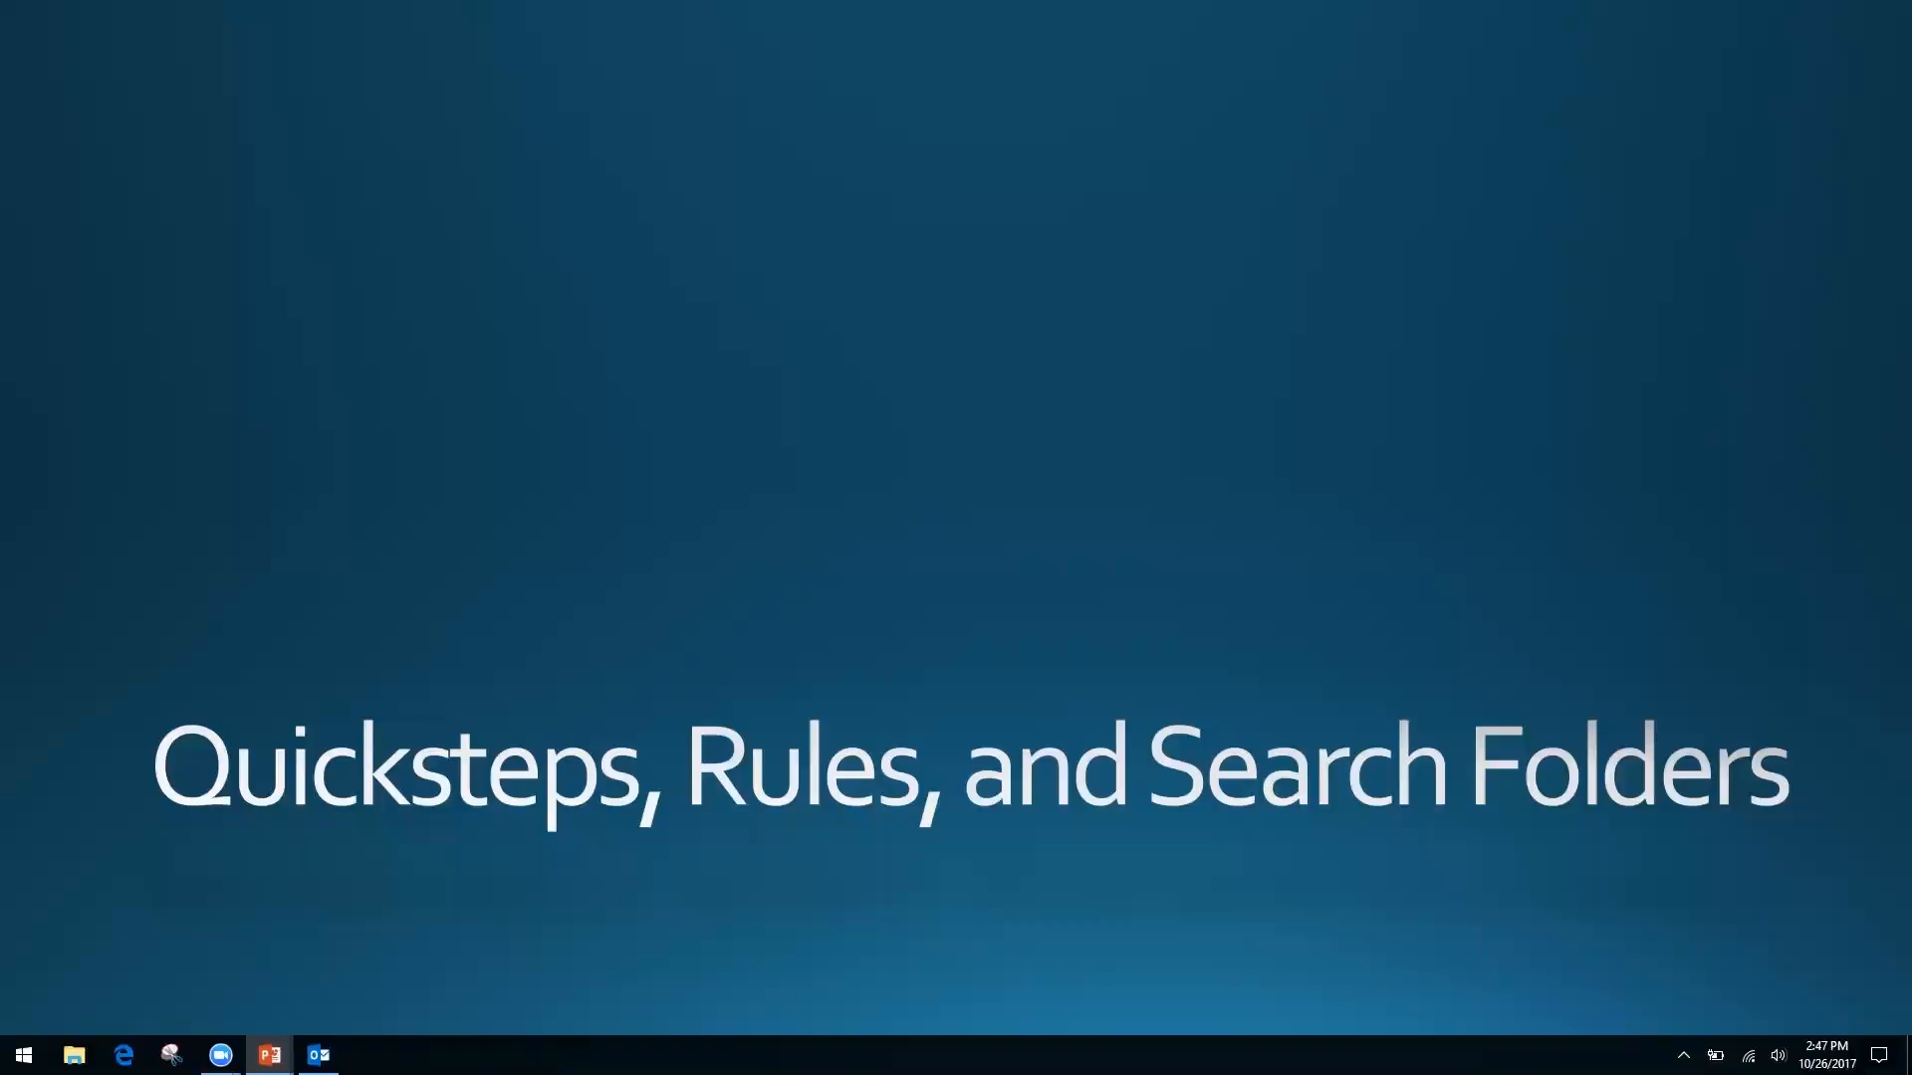
Advance to the 'Forms, Templates, and Quick Parts' slide, then return to Outlook's Inbox CC
key("Right")
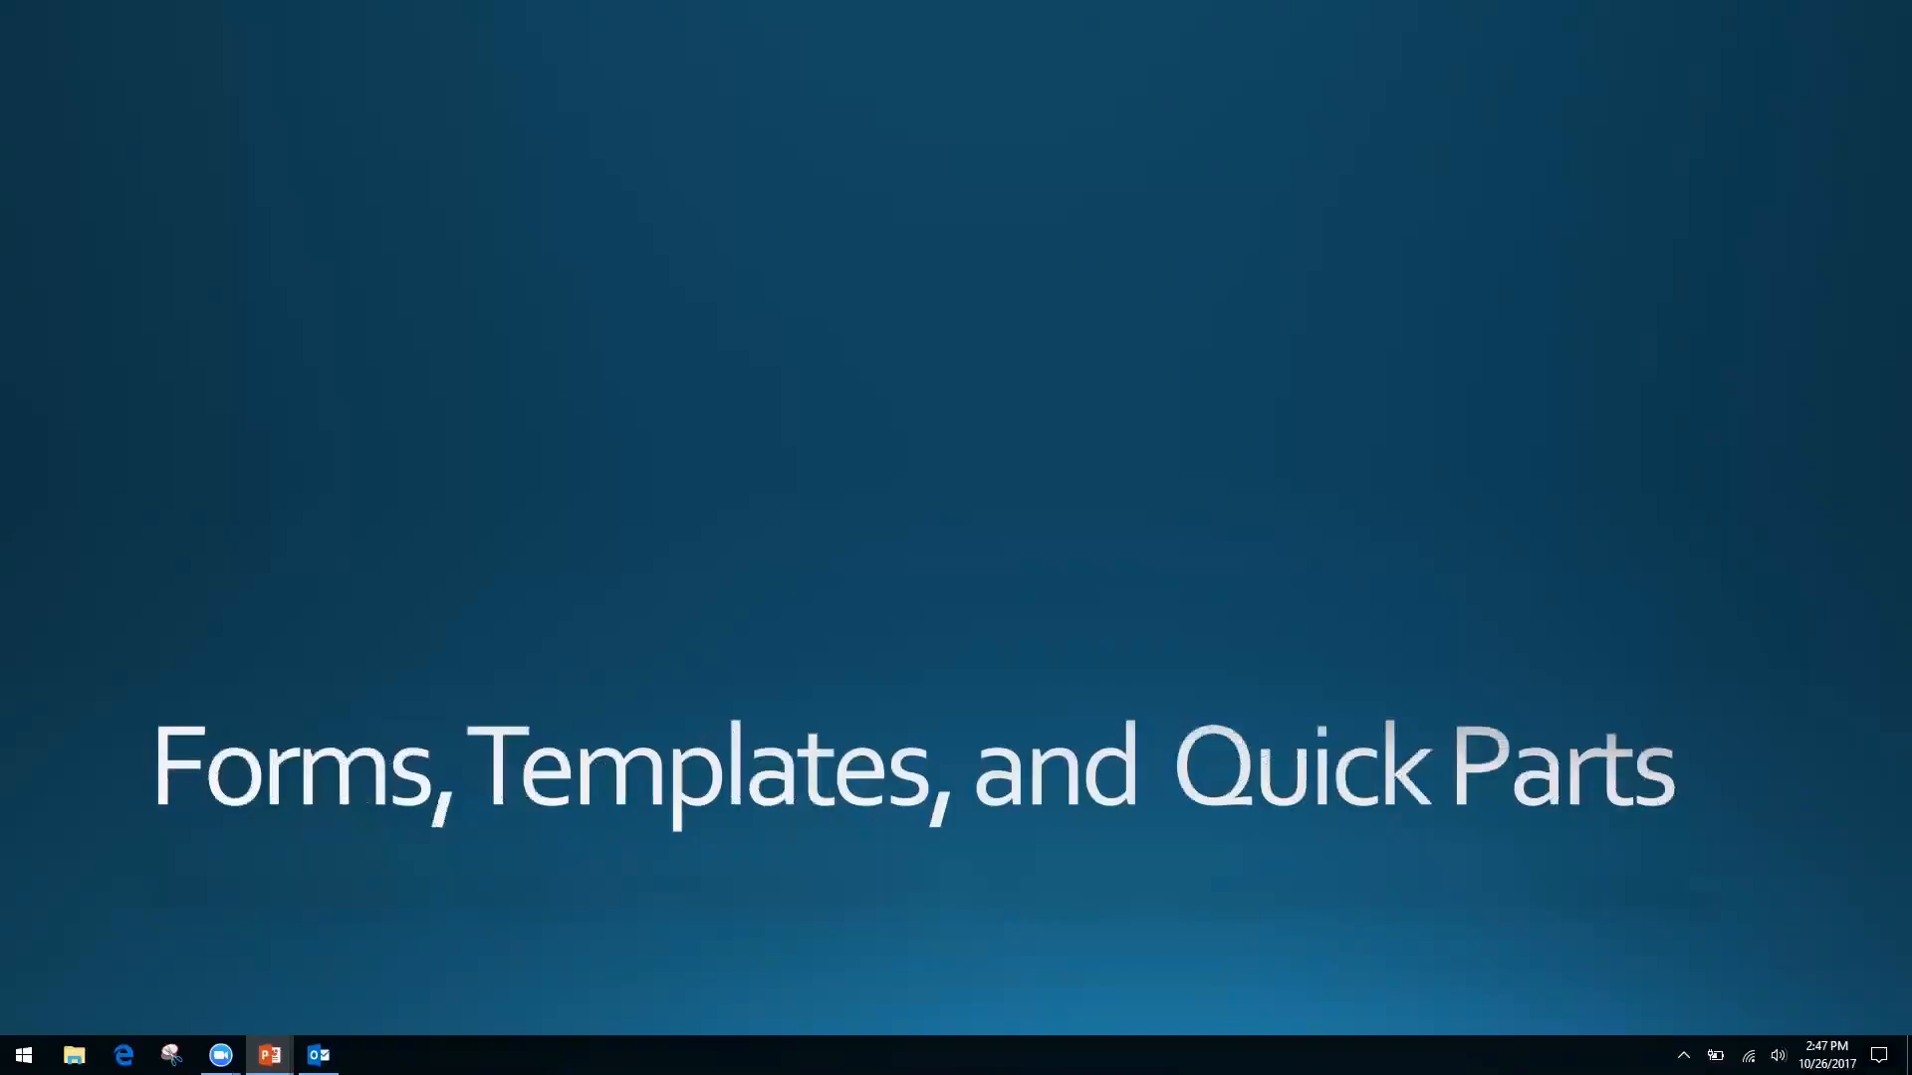
key("alt+Tab")
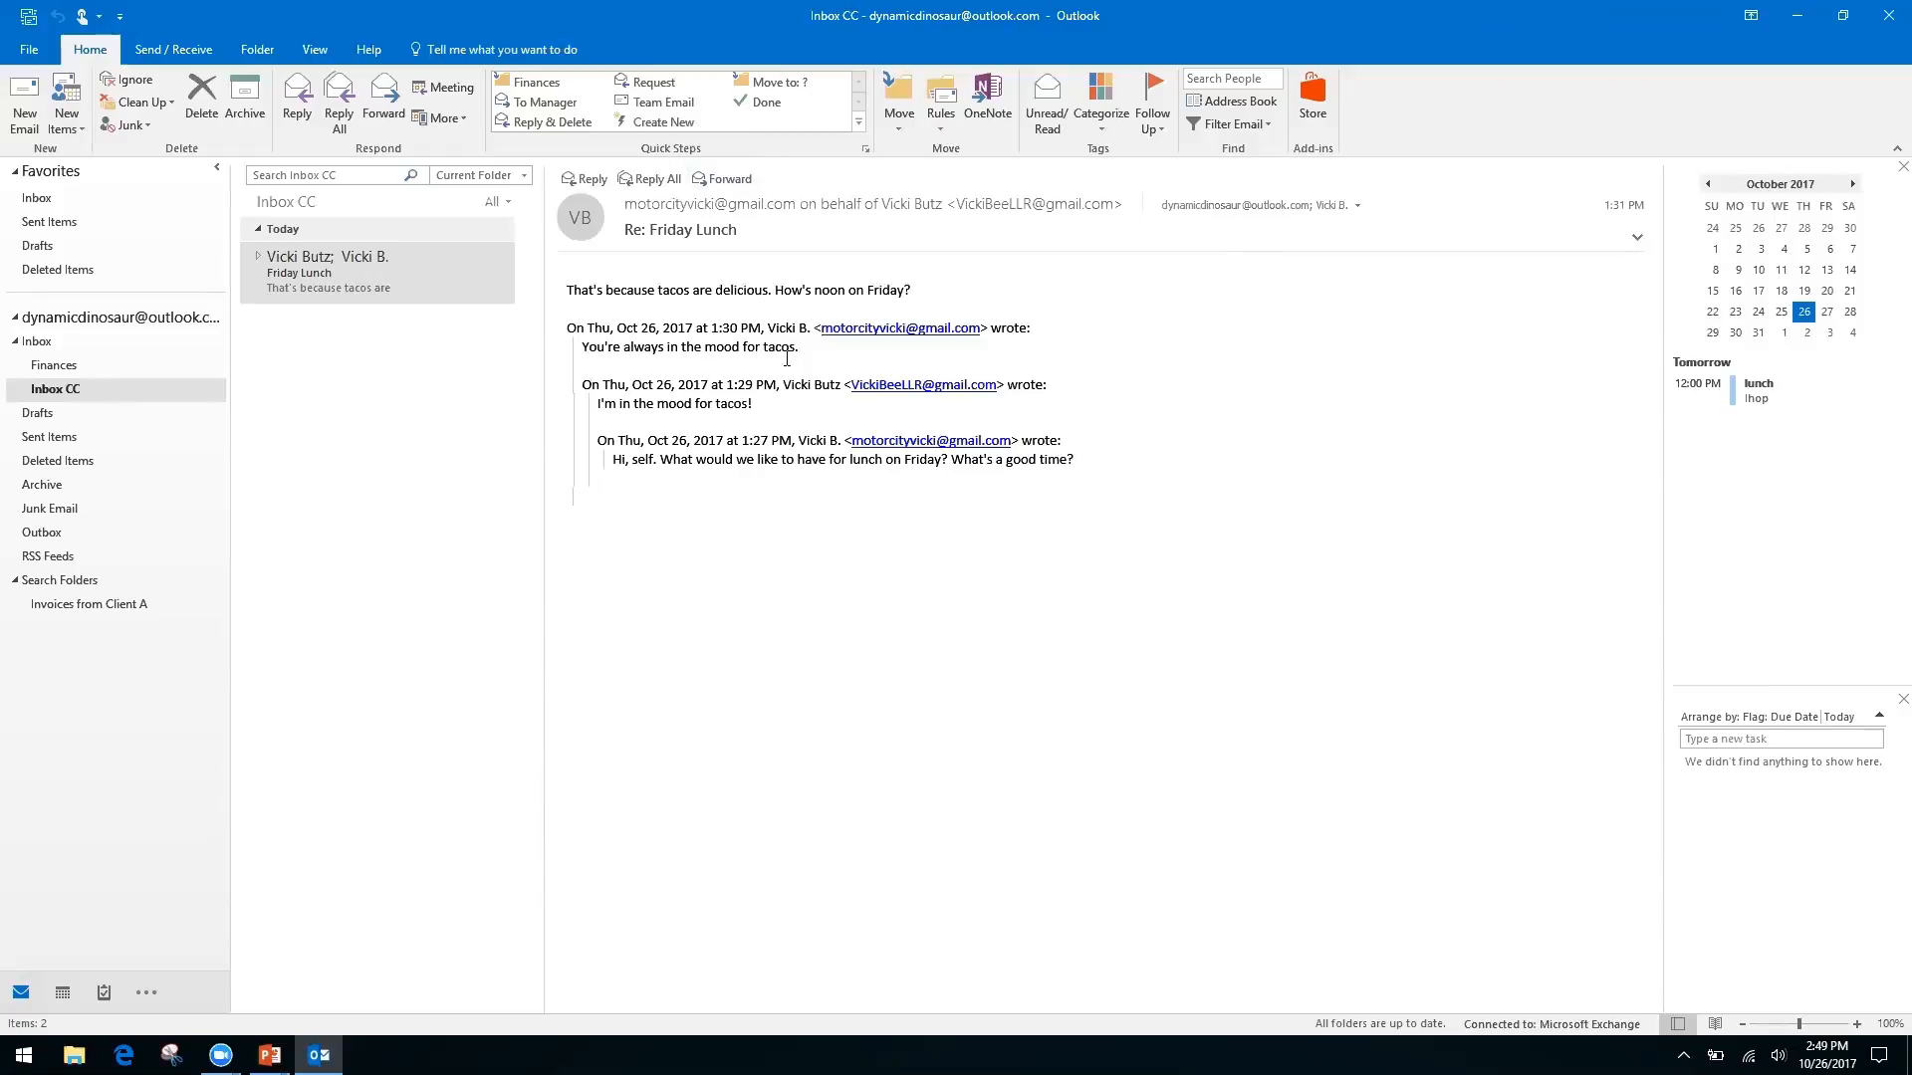
Select the Friday Lunch message and open, then dismiss, its text context menu twice
left_click(322, 279)
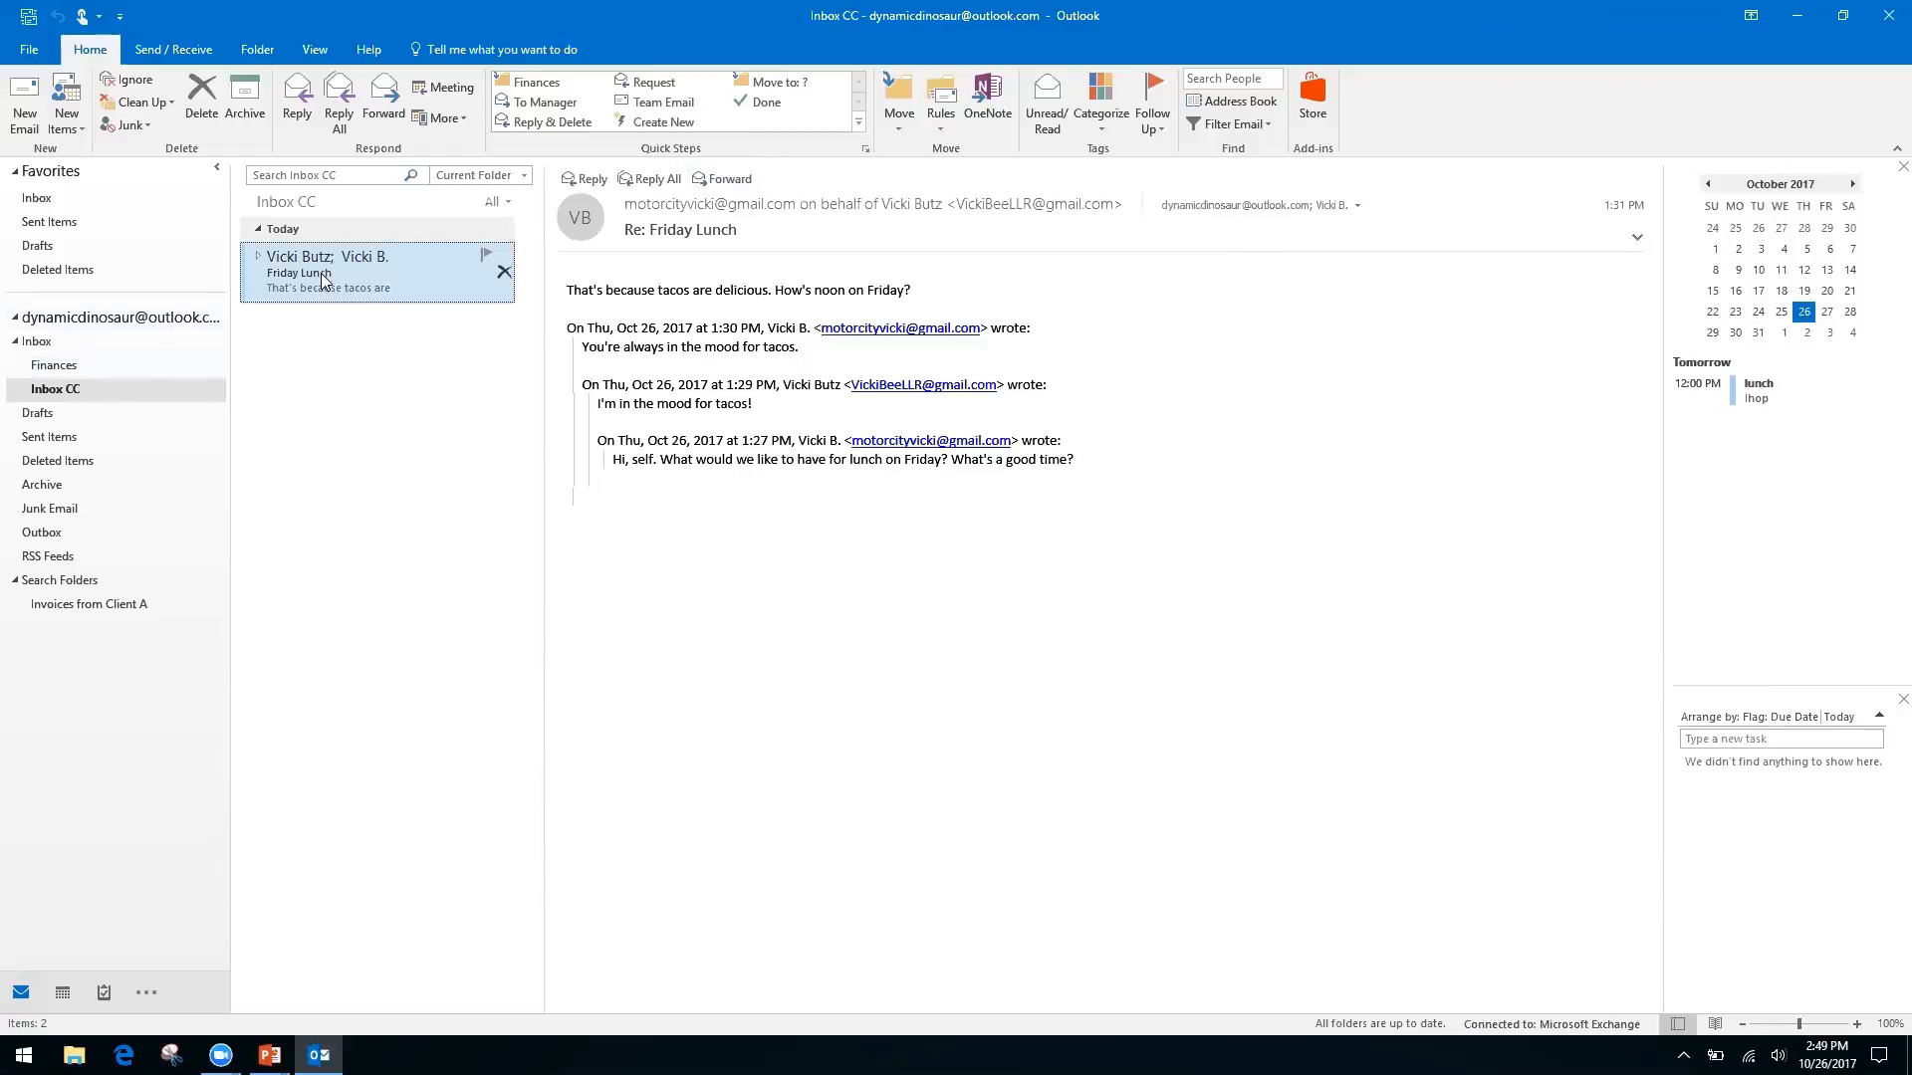
right_click(735, 459)
left_click(651, 440)
right_click(651, 440)
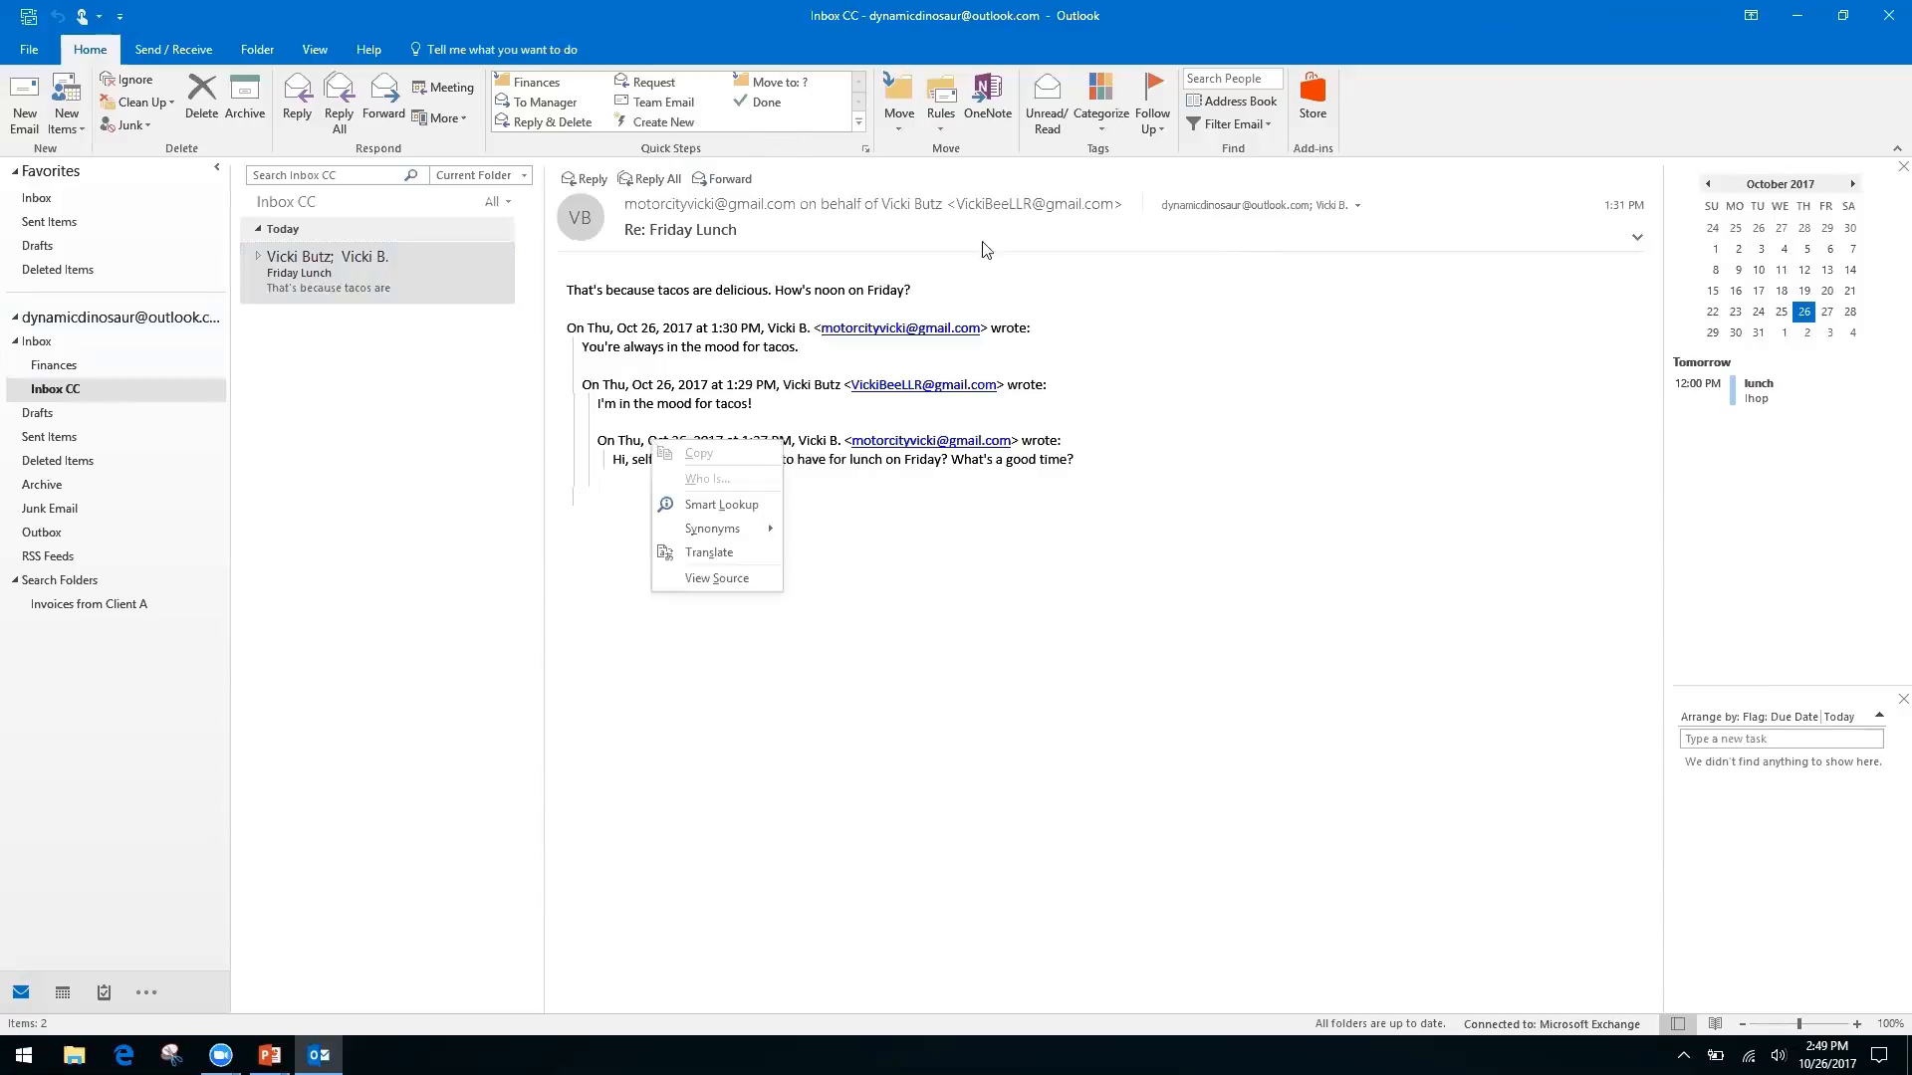
left_click(1401, 113)
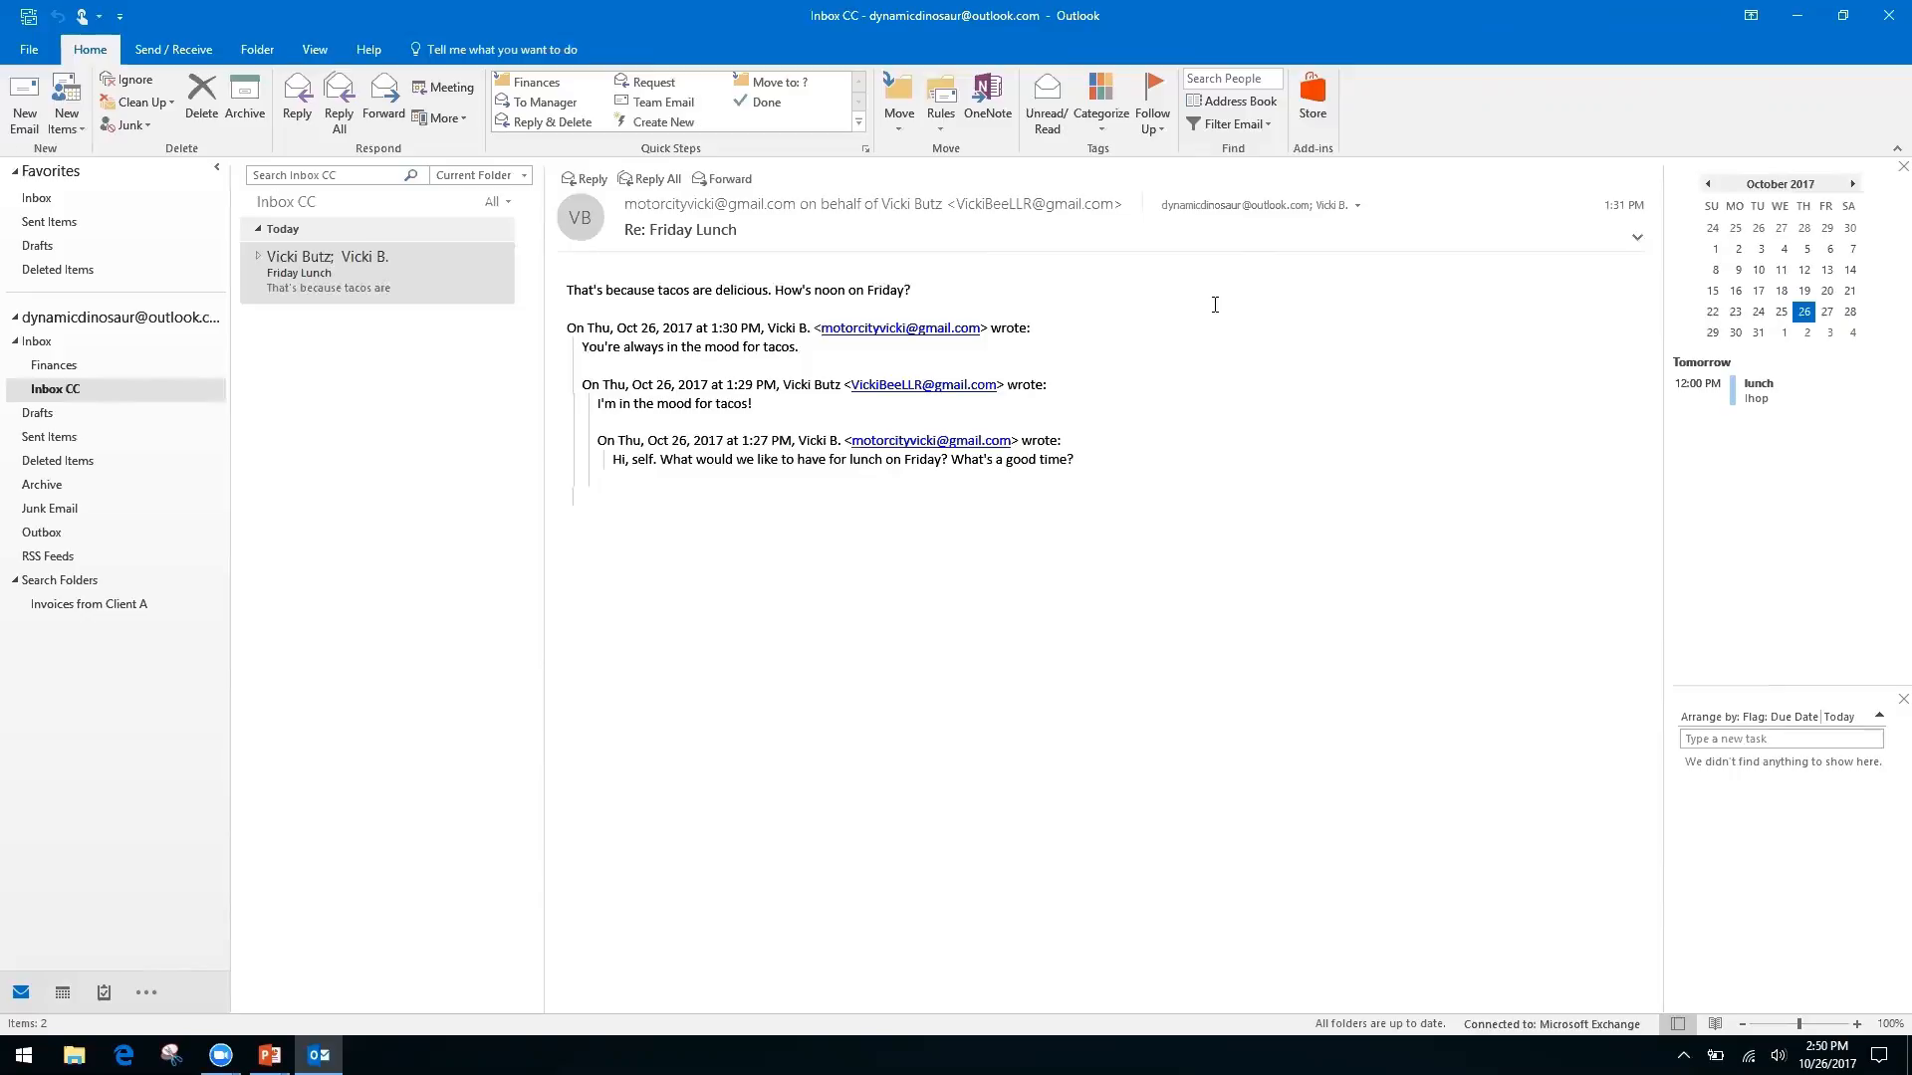
Start a new email with the subject 'Monthly Report'
left_click(24, 97)
left_click(190, 410)
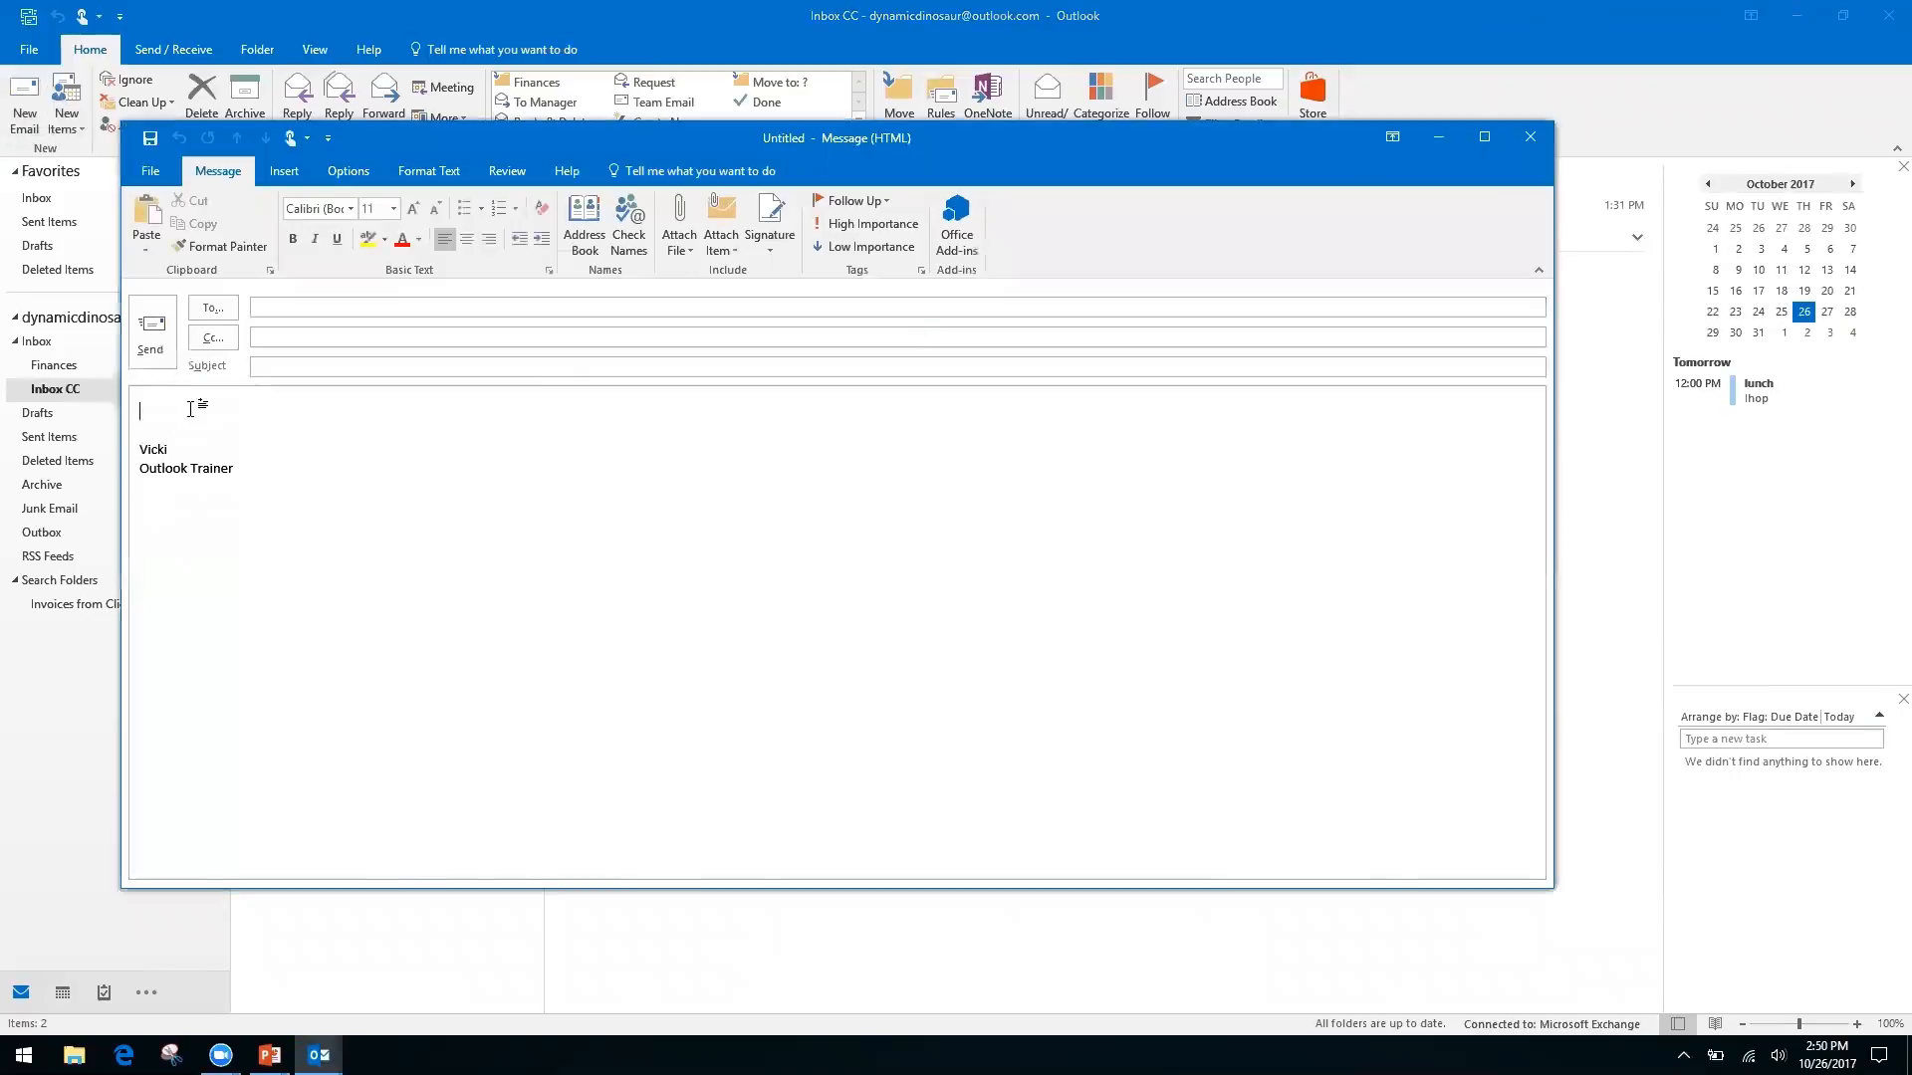
left_click(333, 369)
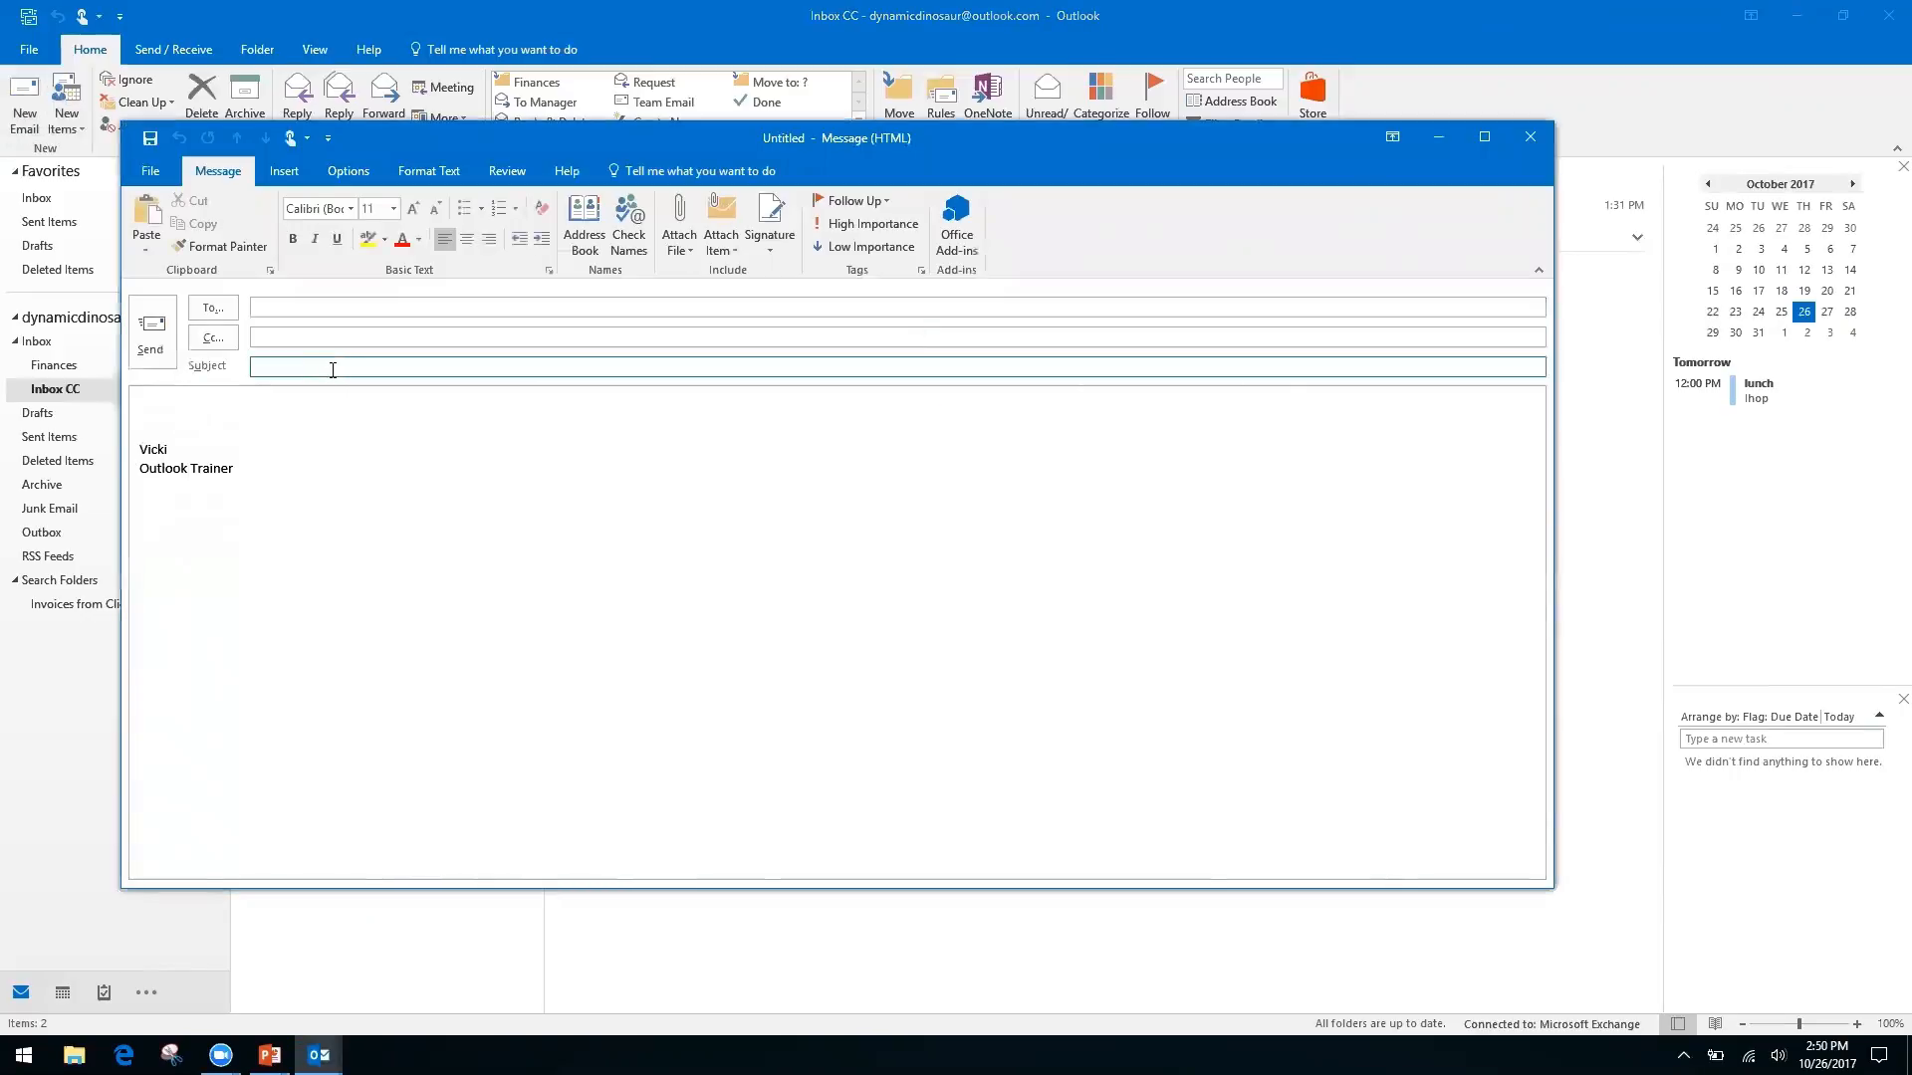
type("Monthly Report")
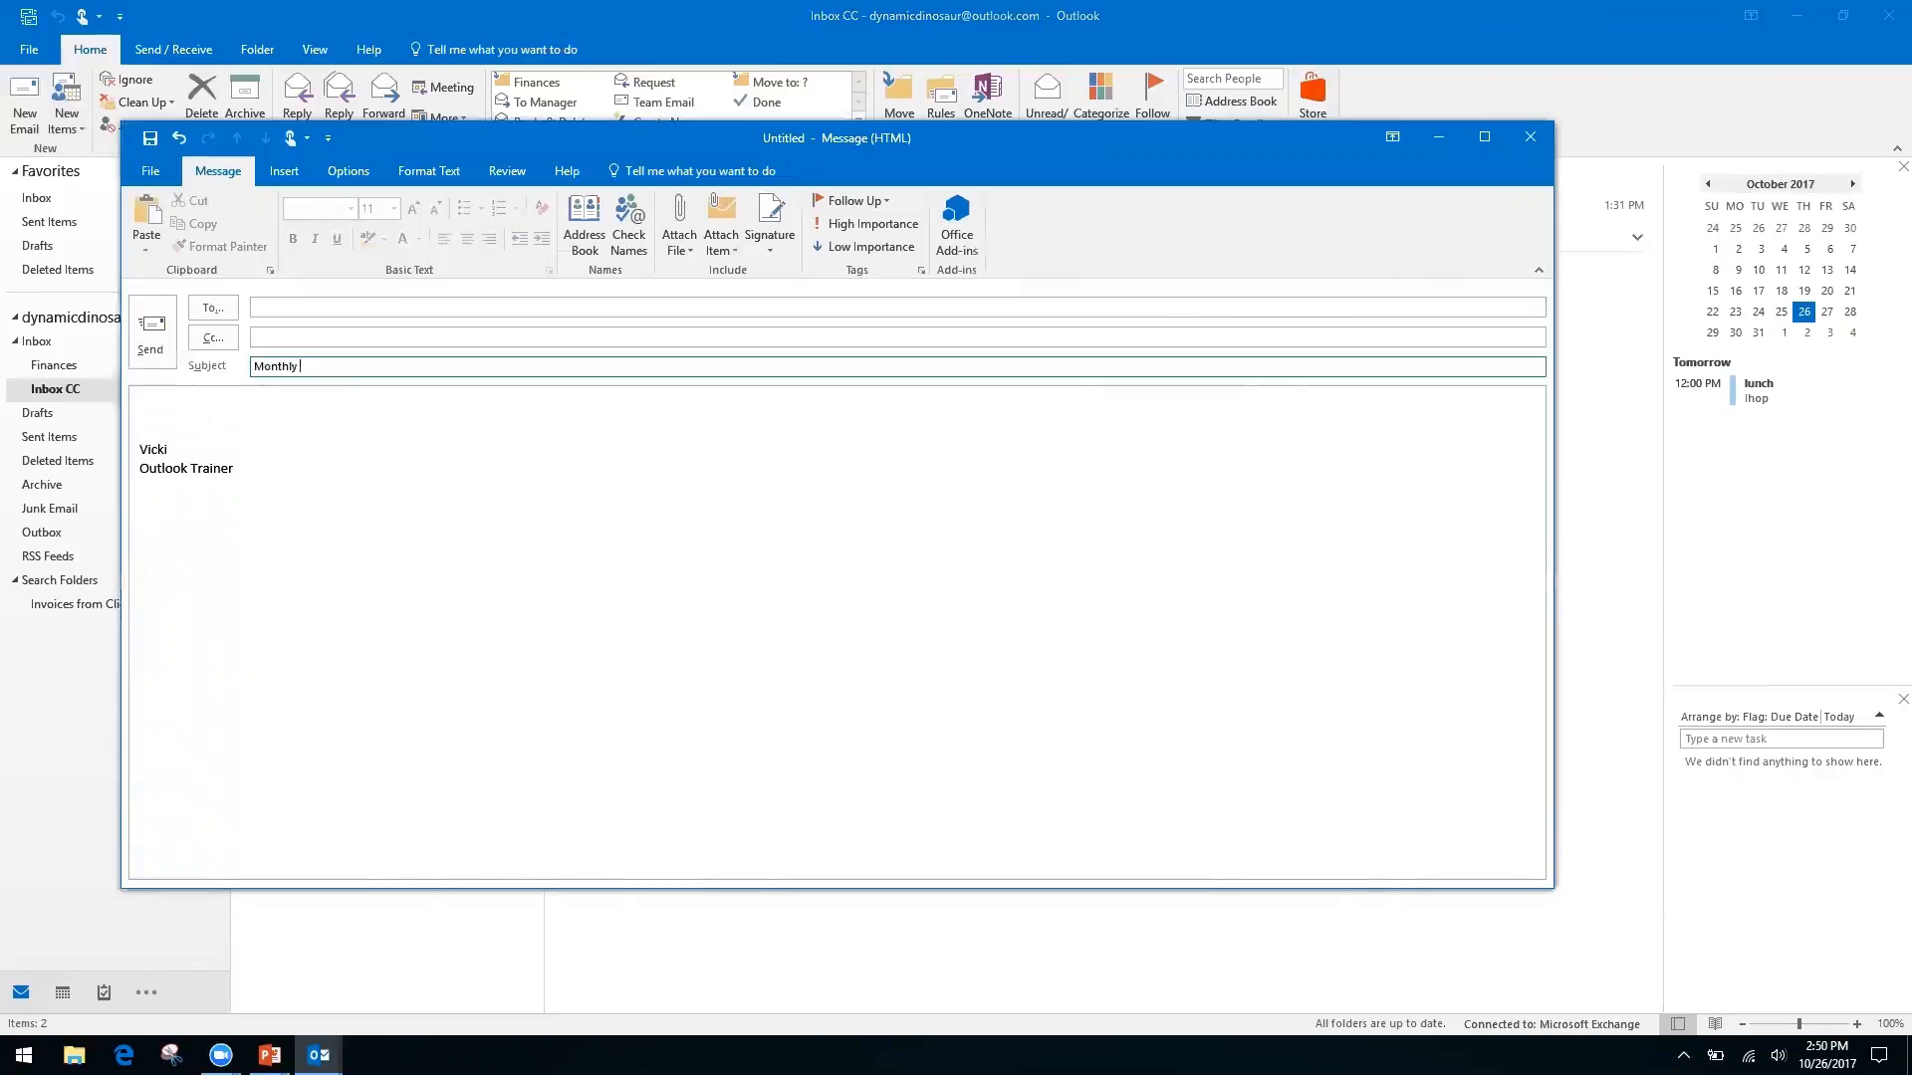
Write 'Month', 'Date', a blank line and 'Information, see spreadsheet' in the body
left_click(188, 405)
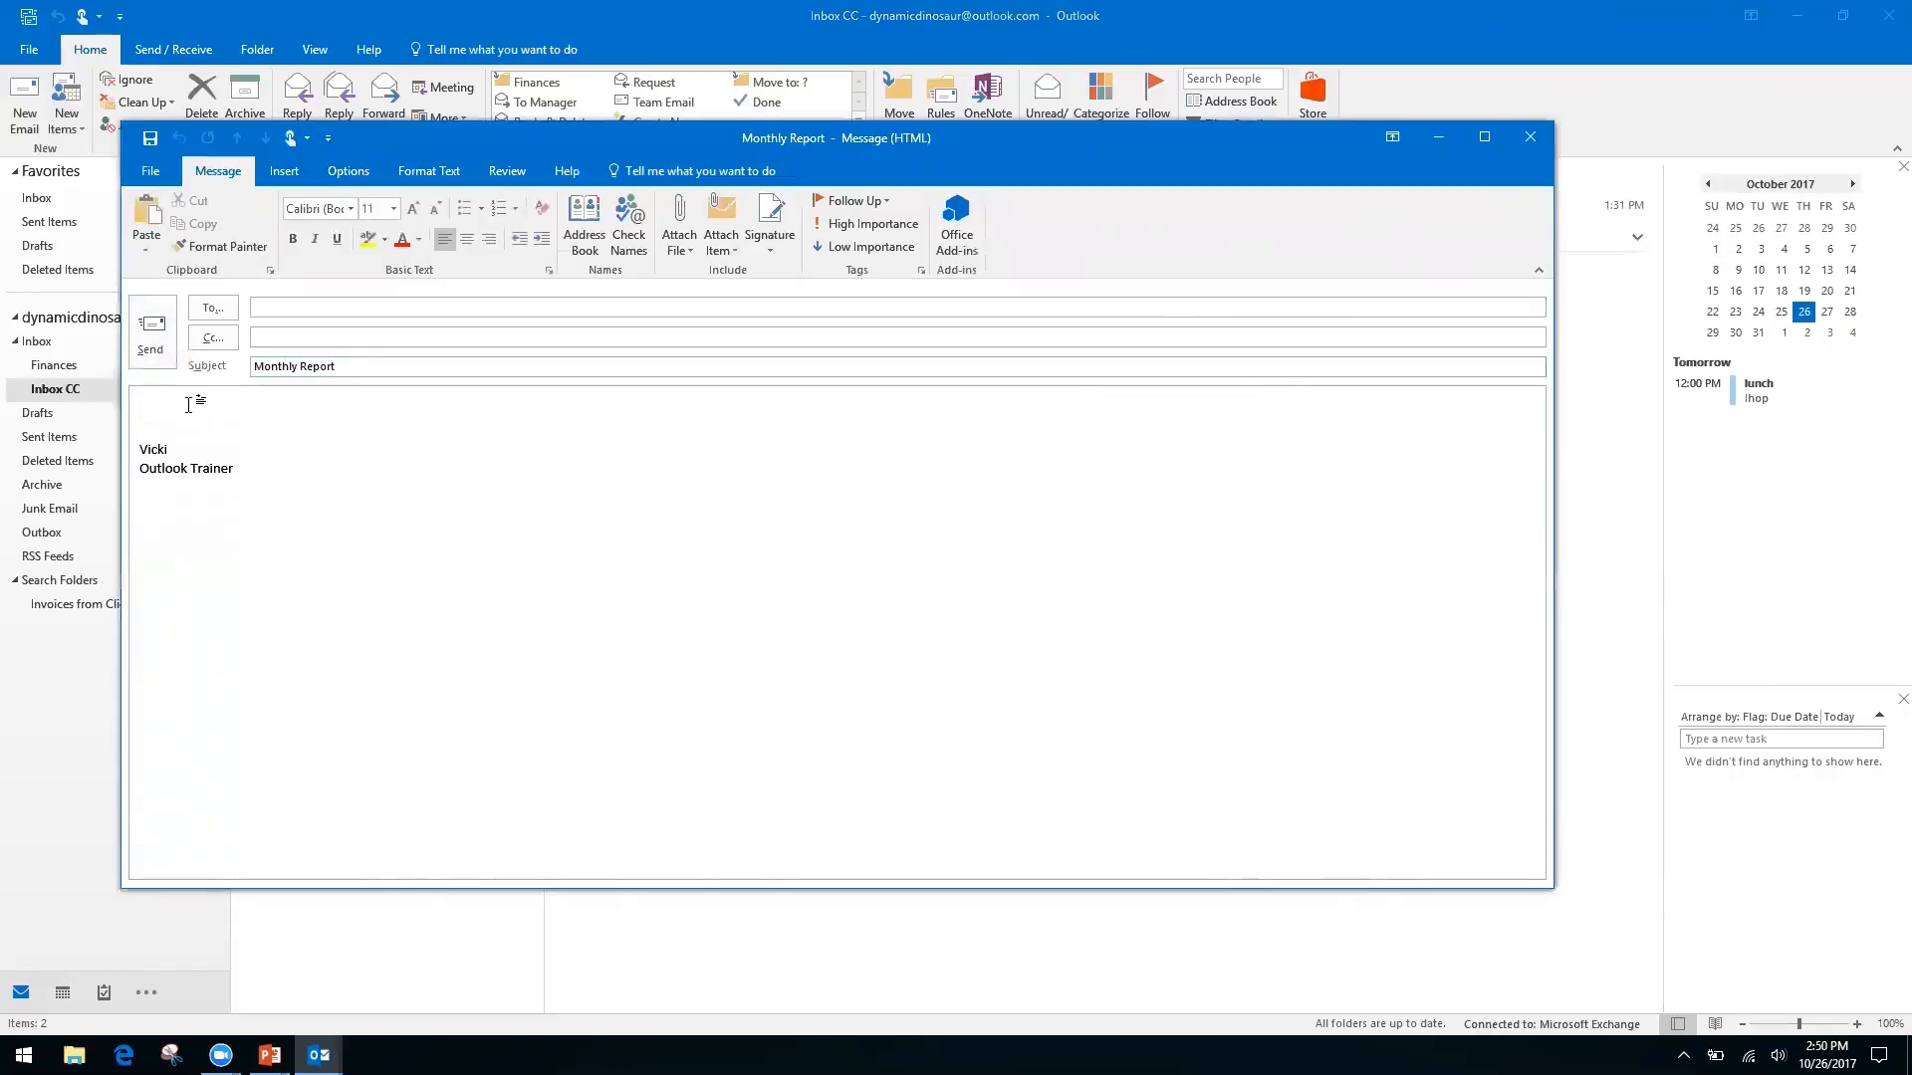
type("Month")
key("Return")
type("Date")
key("Return")
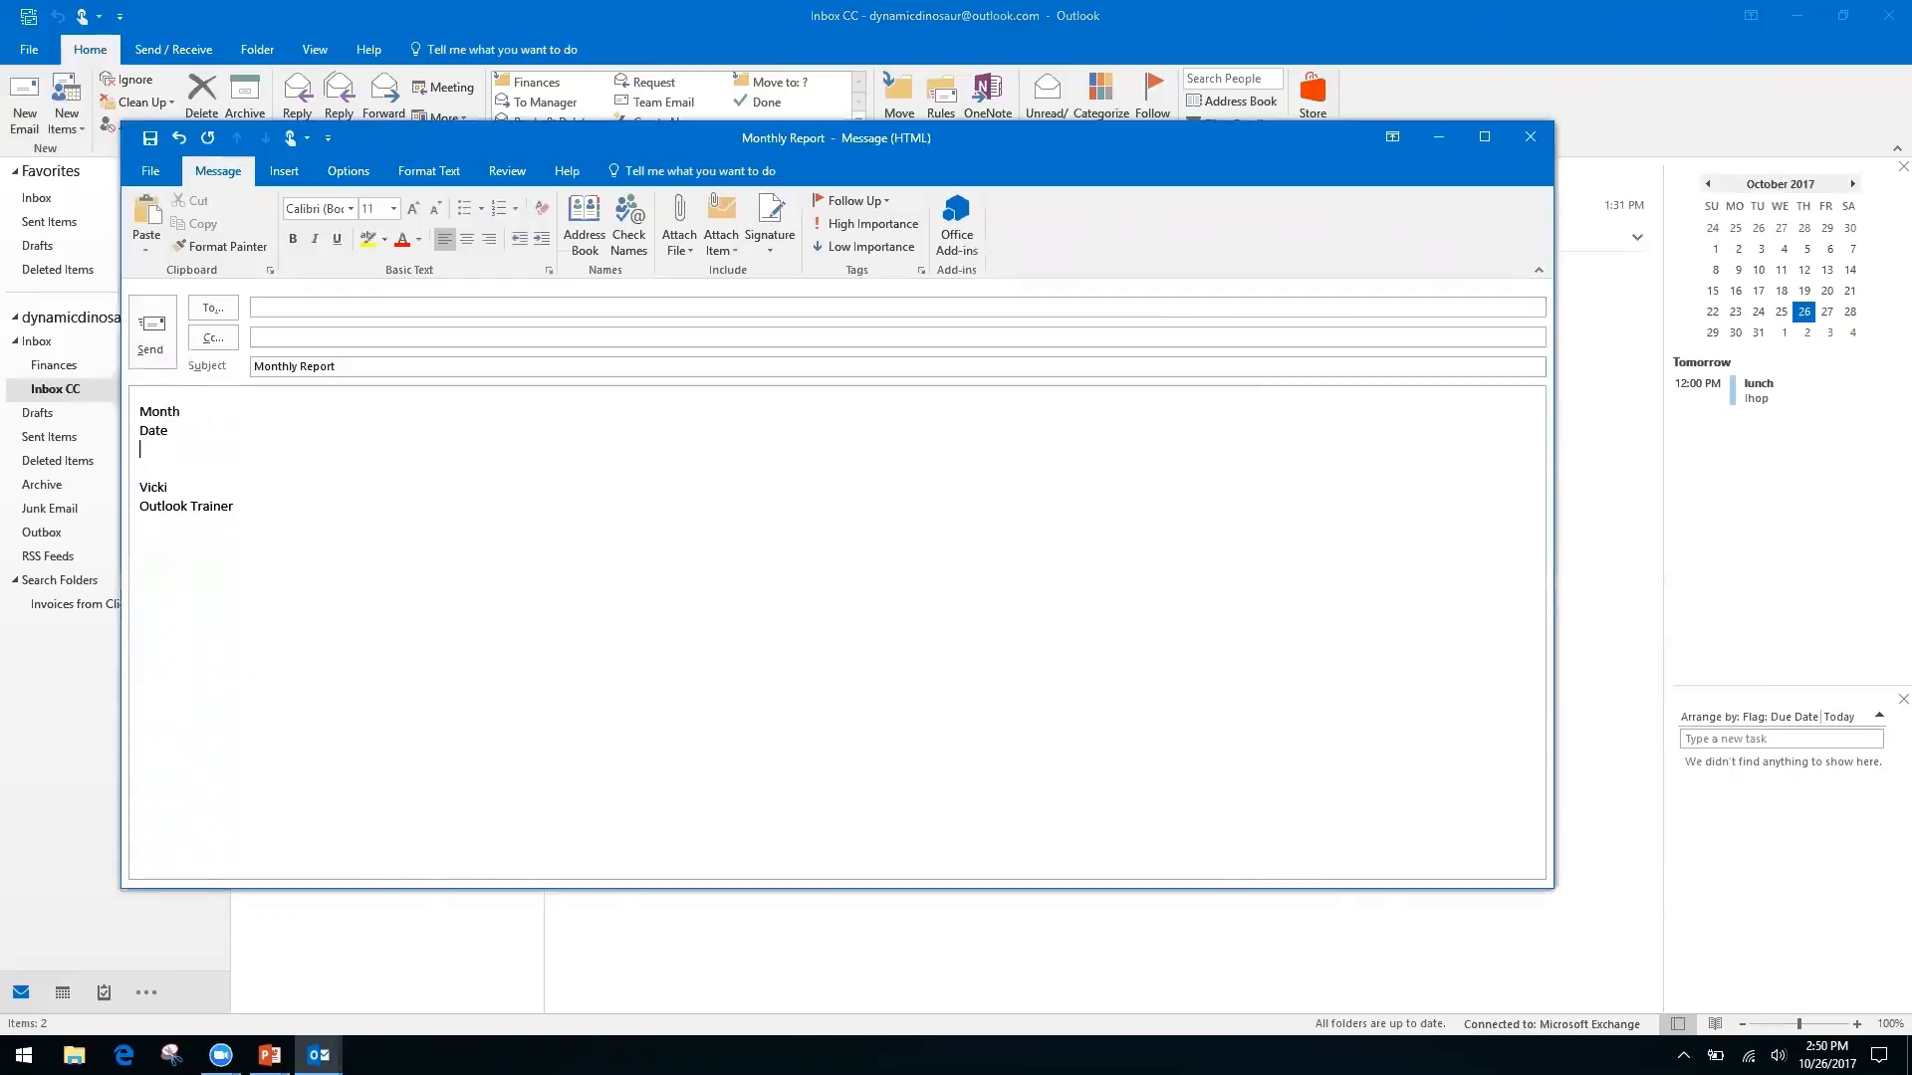
key("Return")
type("In")
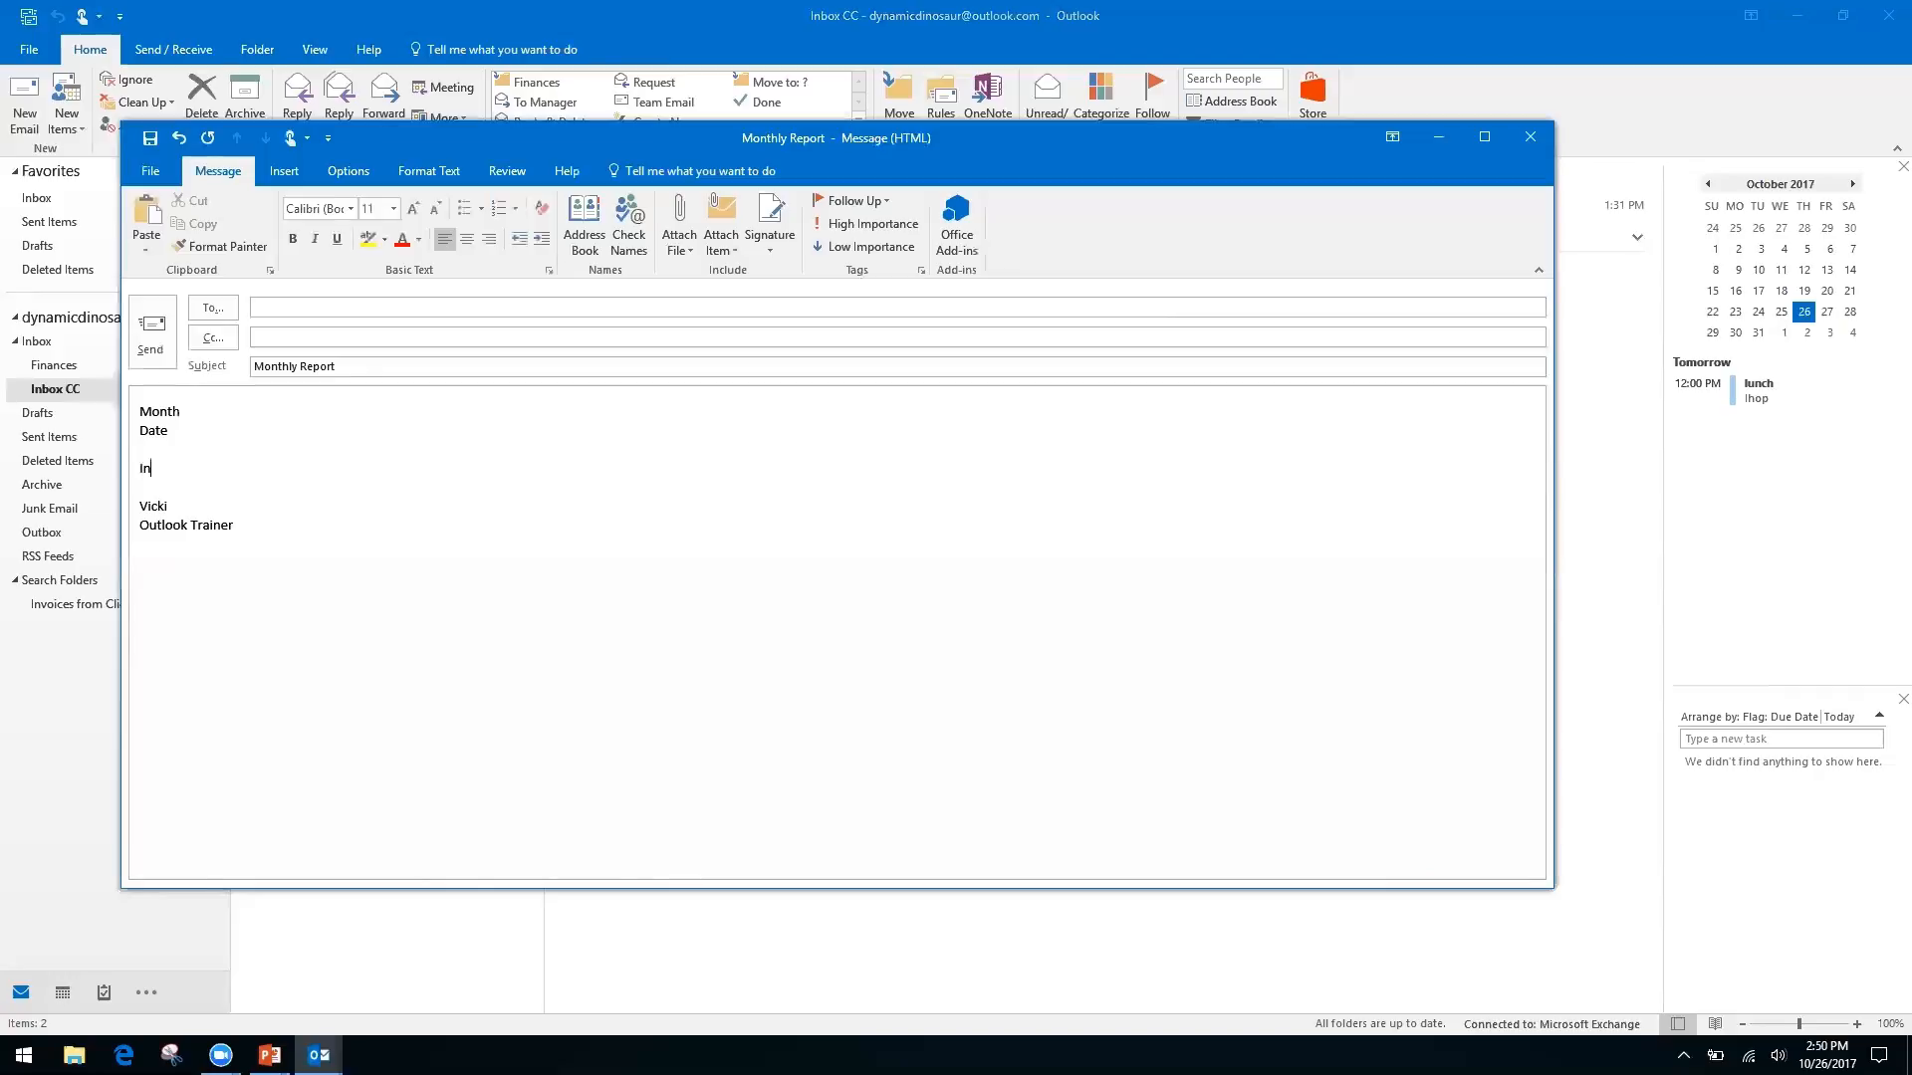
type("formation, see spreadsheet")
left_click(146, 174)
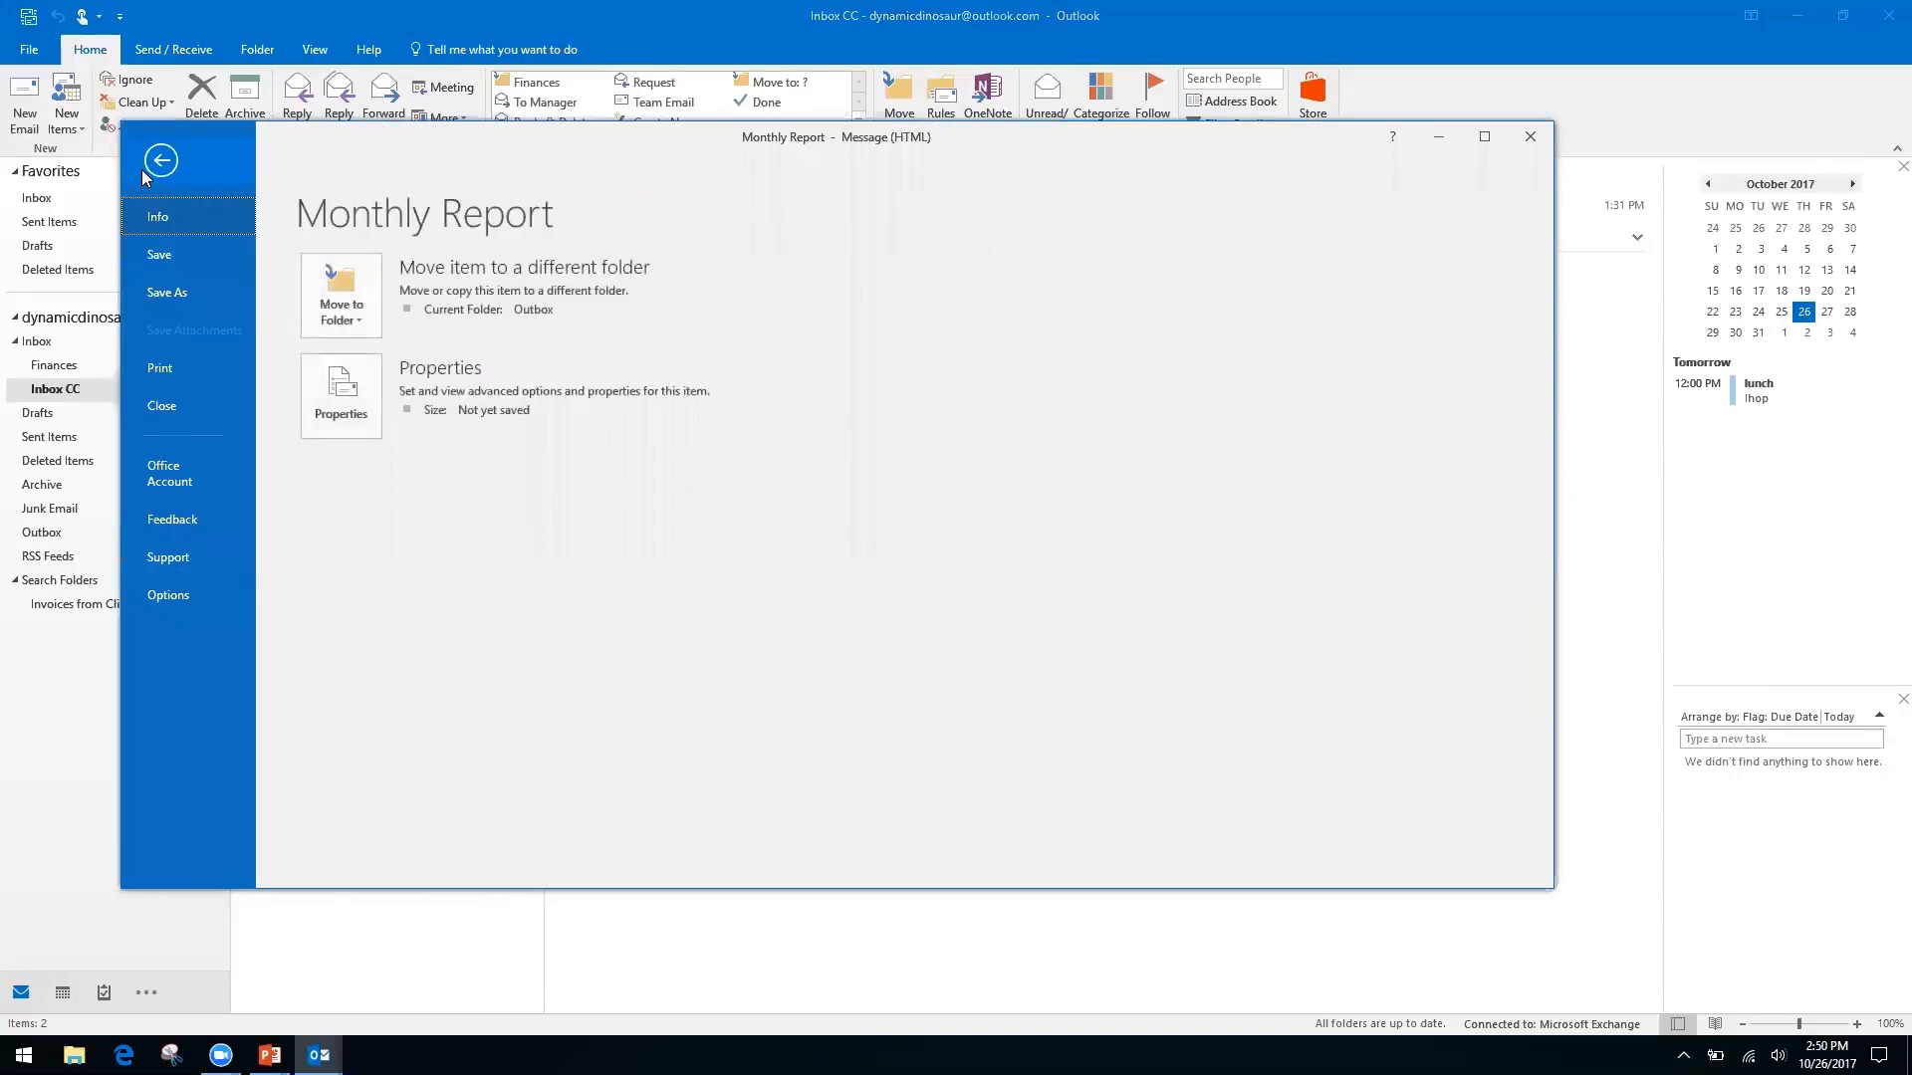
left_click(175, 290)
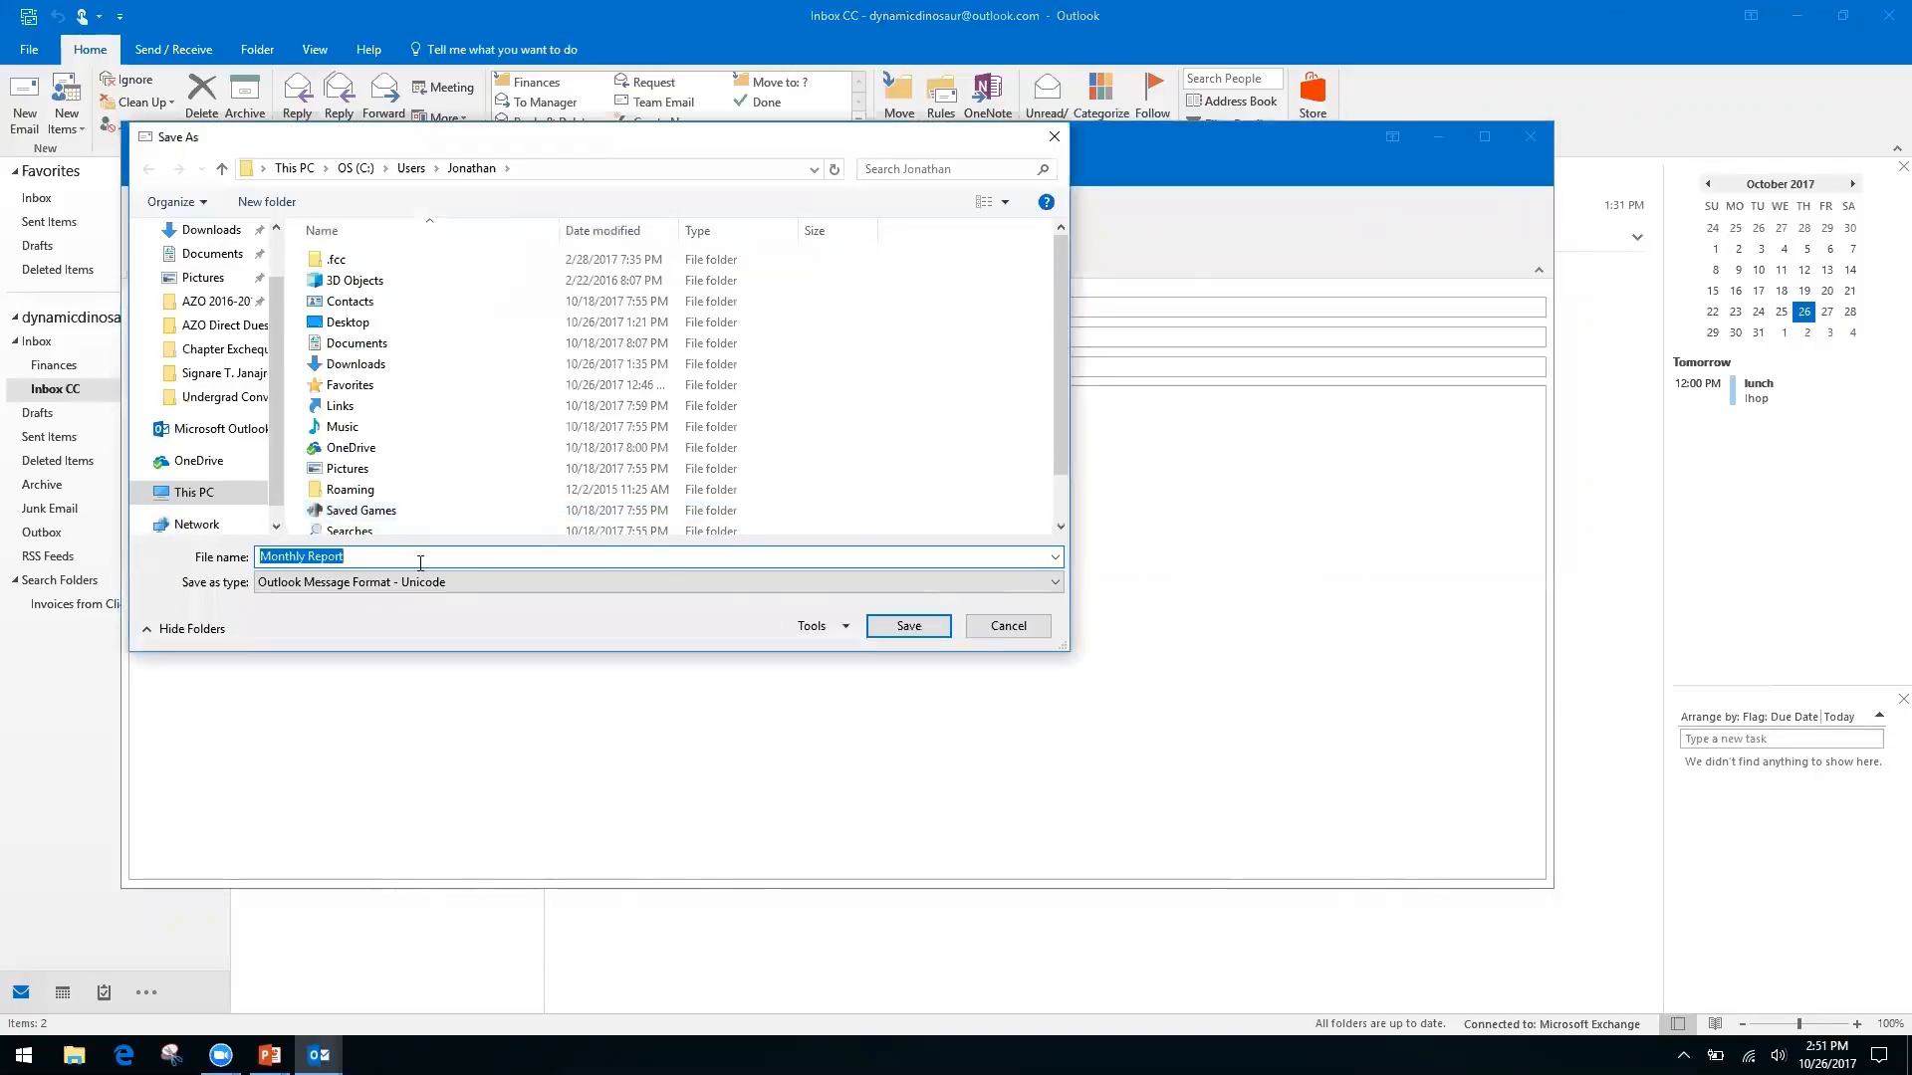
left_click(1010, 585)
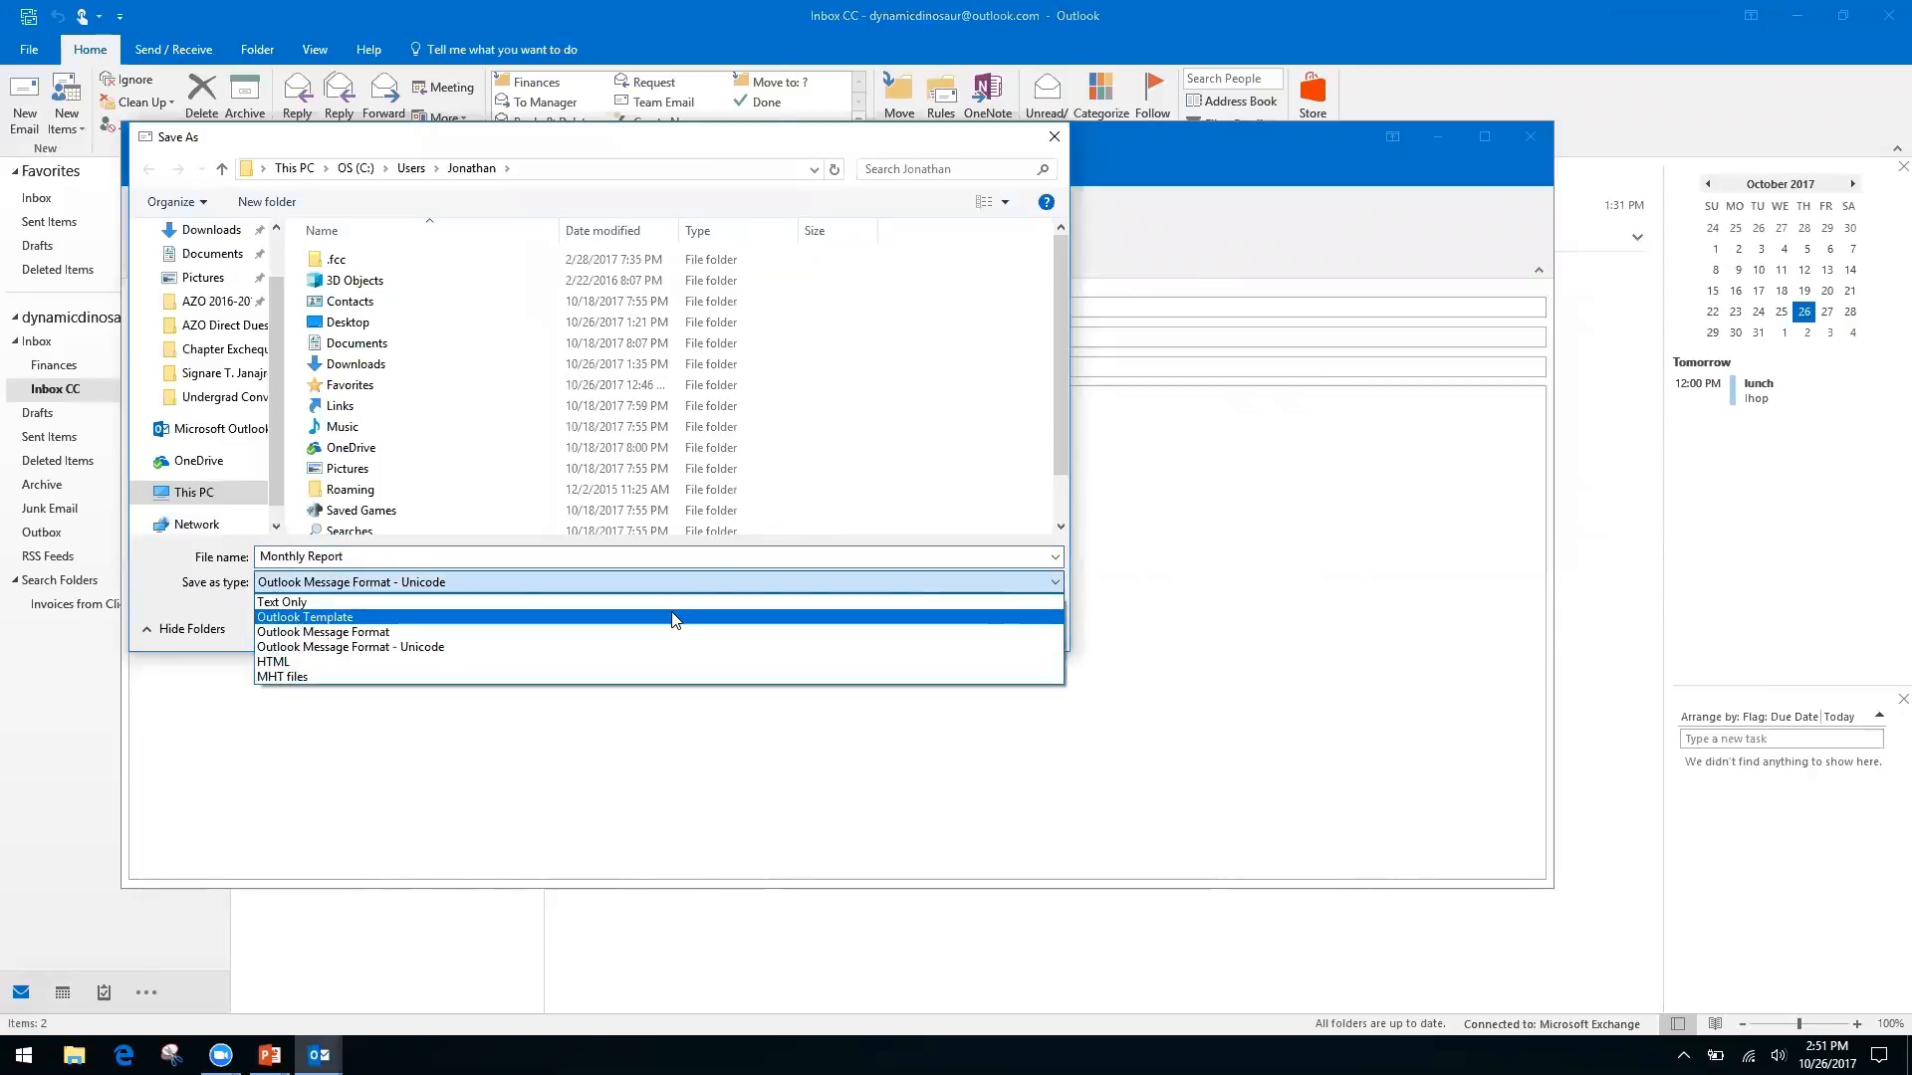
left_click(325, 661)
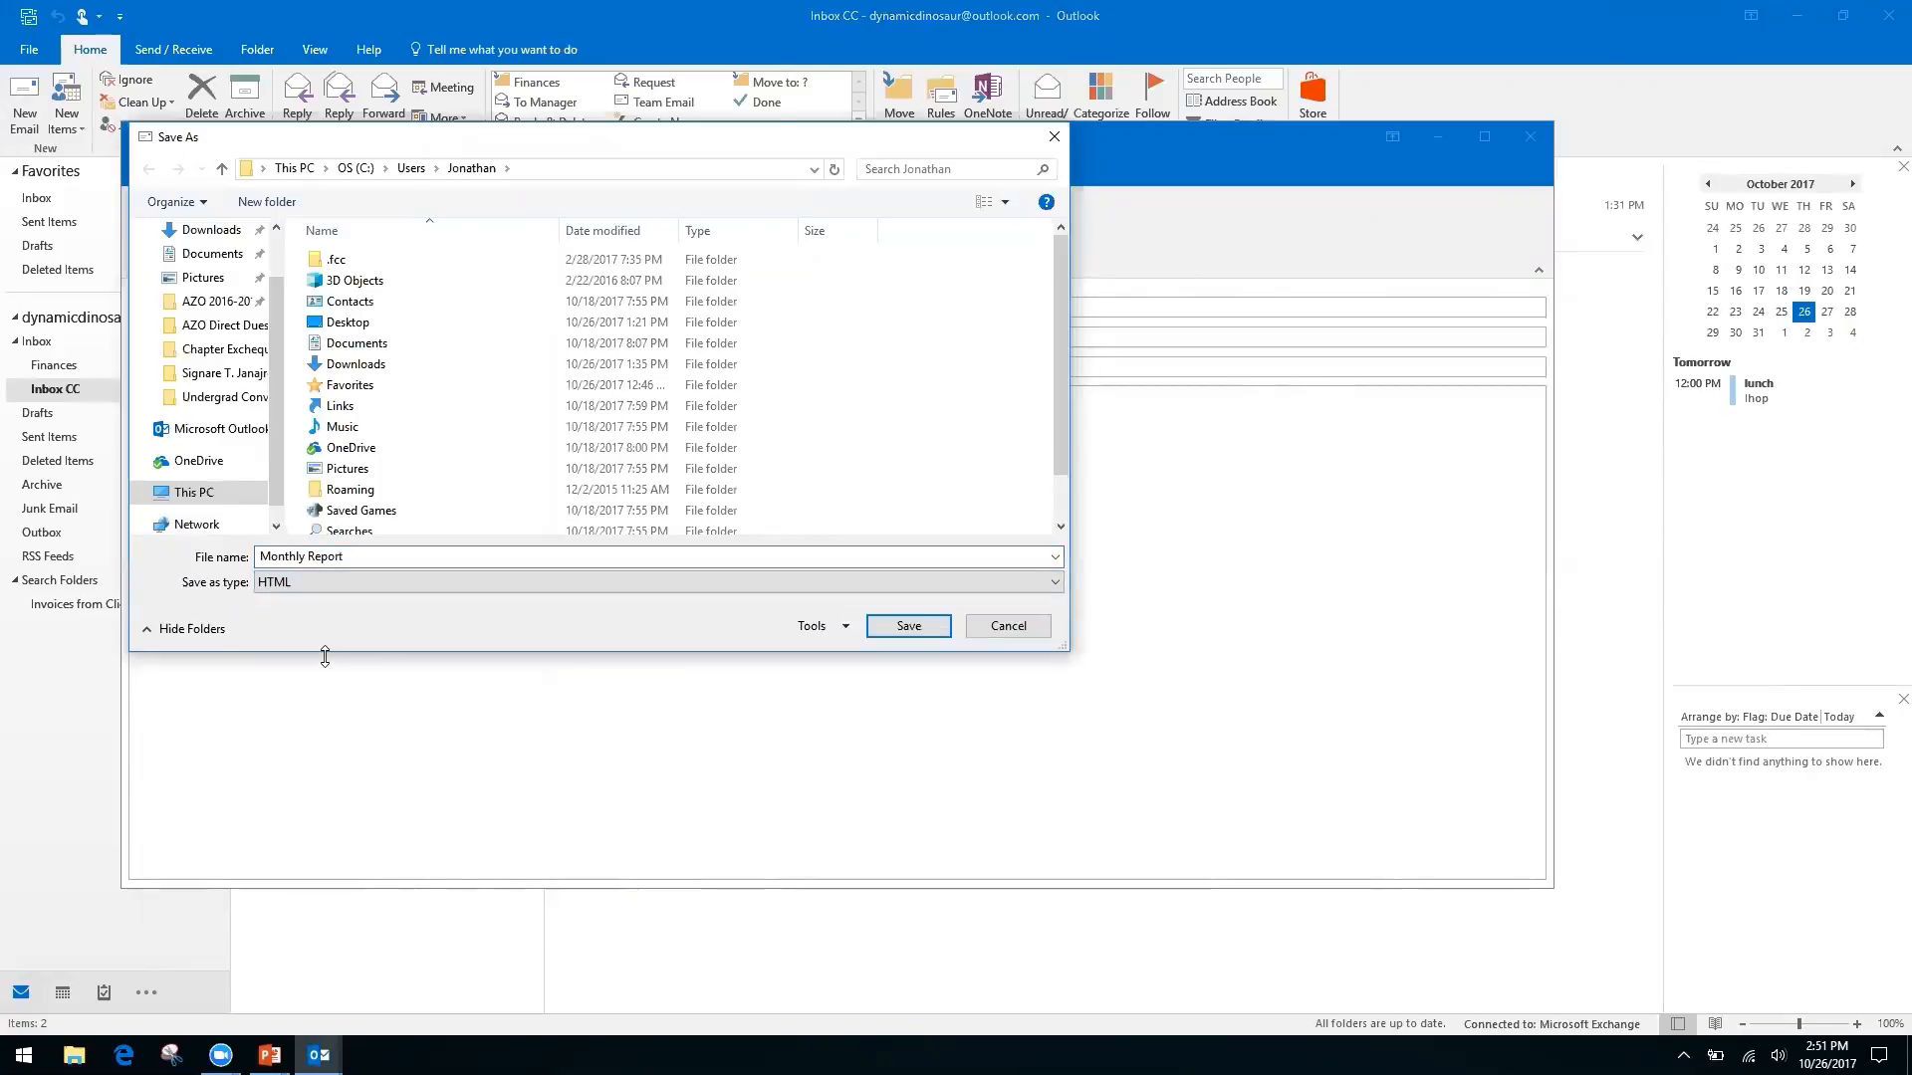
left_click(1008, 627)
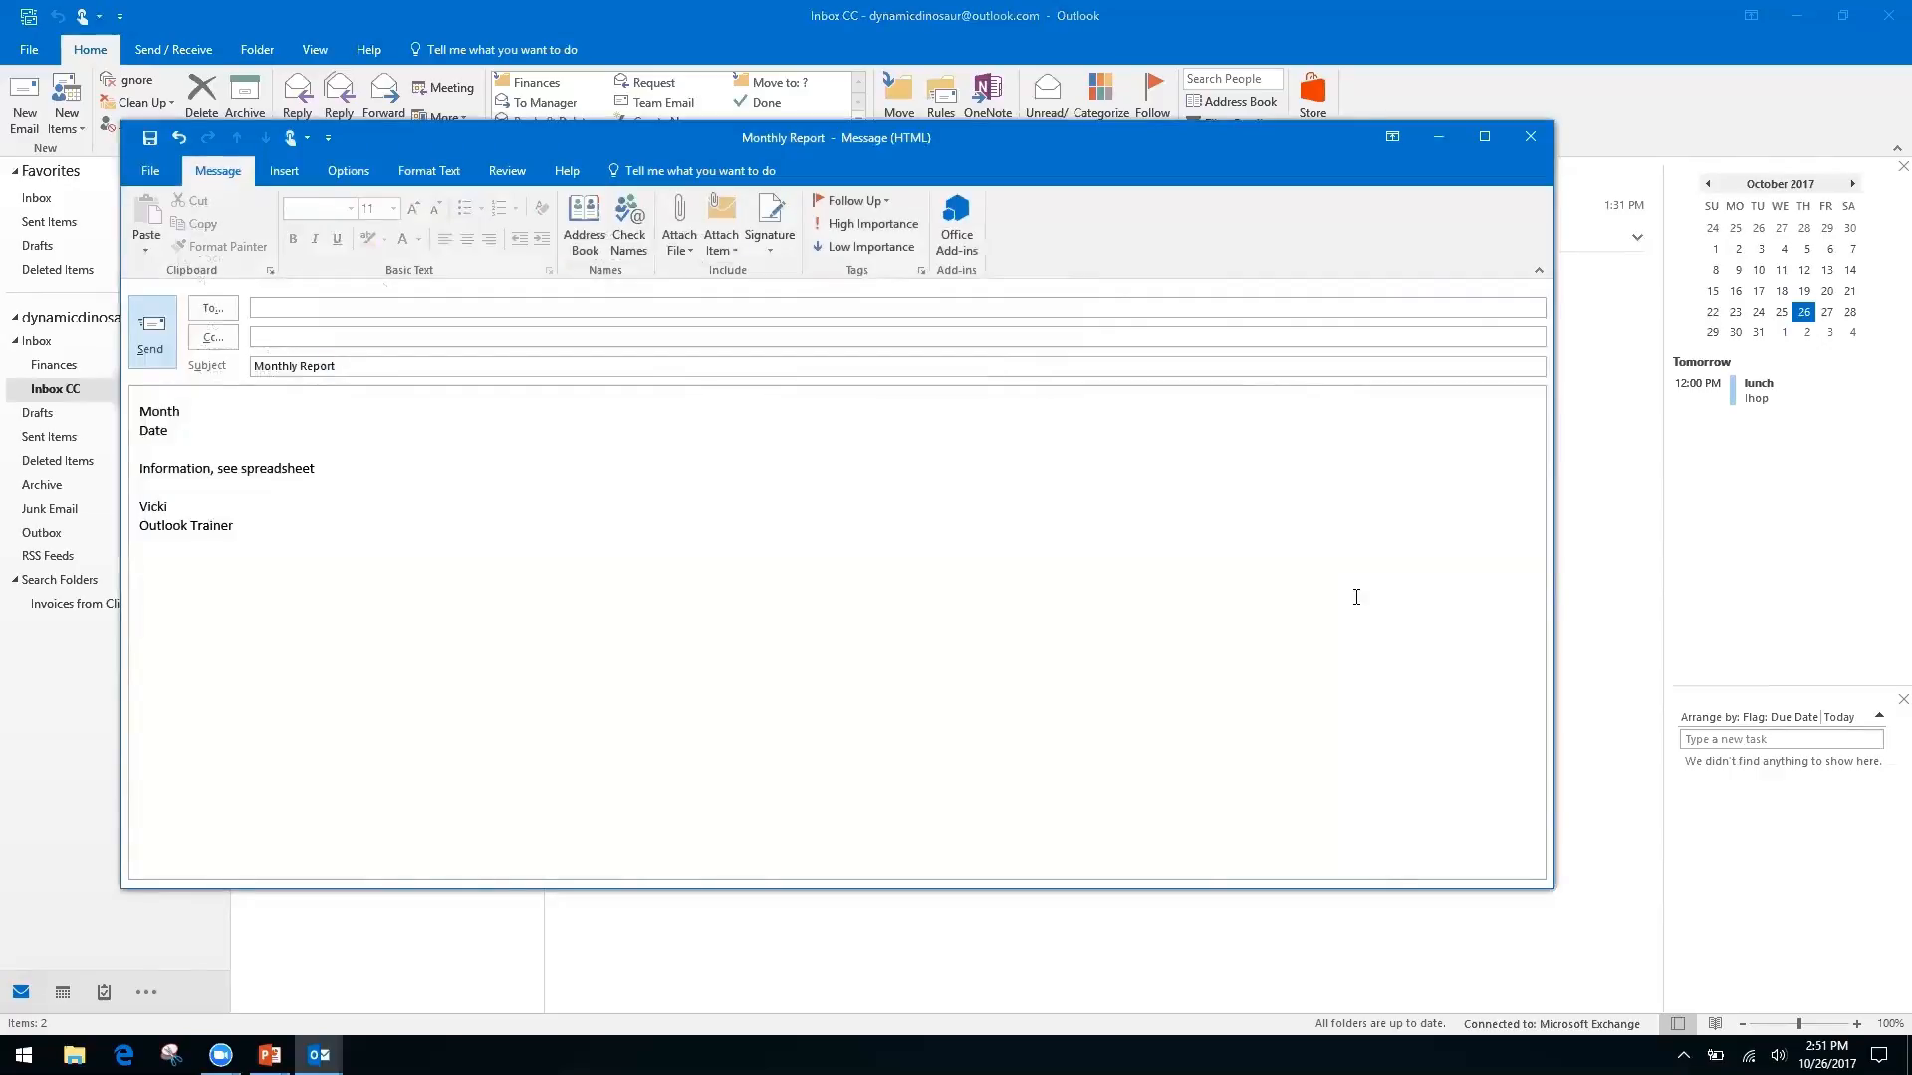
Discard the Monthly Report draft unsaved and advance to the 'How to Speed Up Outlook Search' slide
left_click(1529, 139)
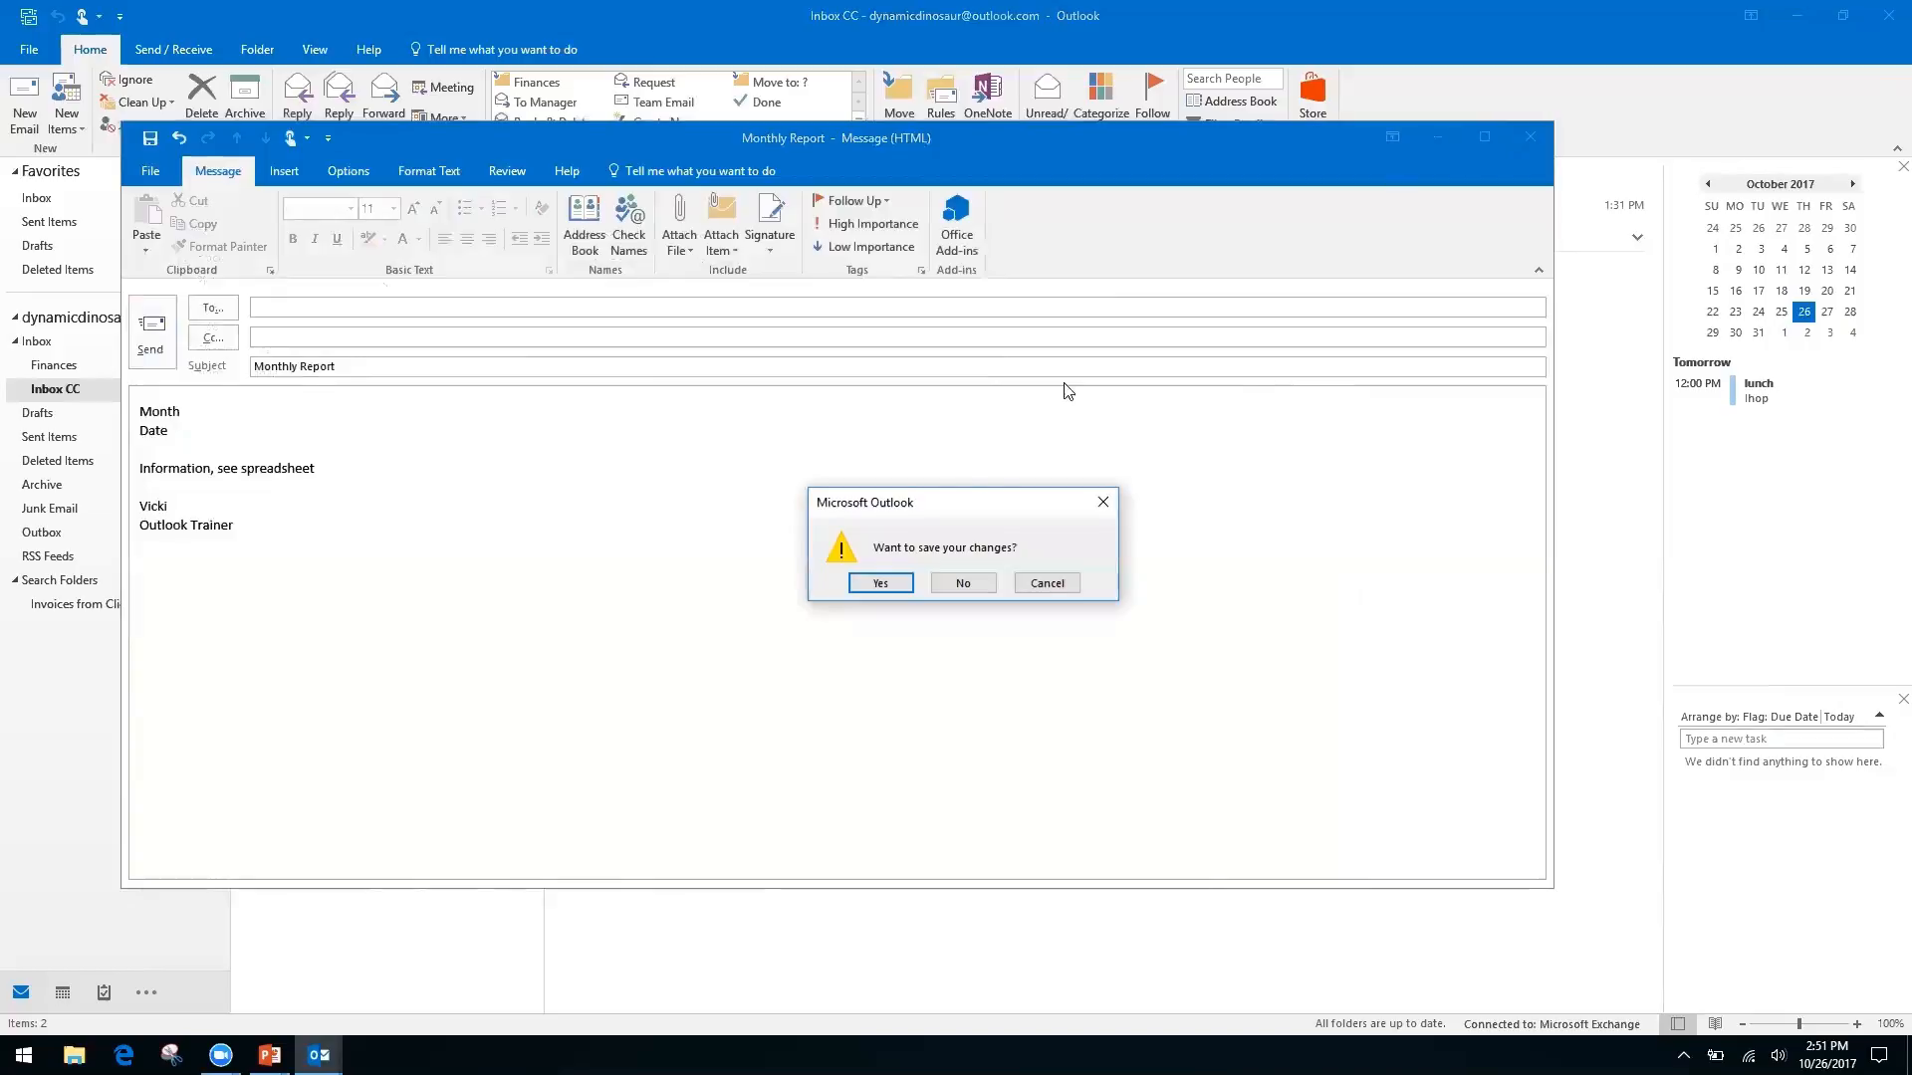
left_click(961, 583)
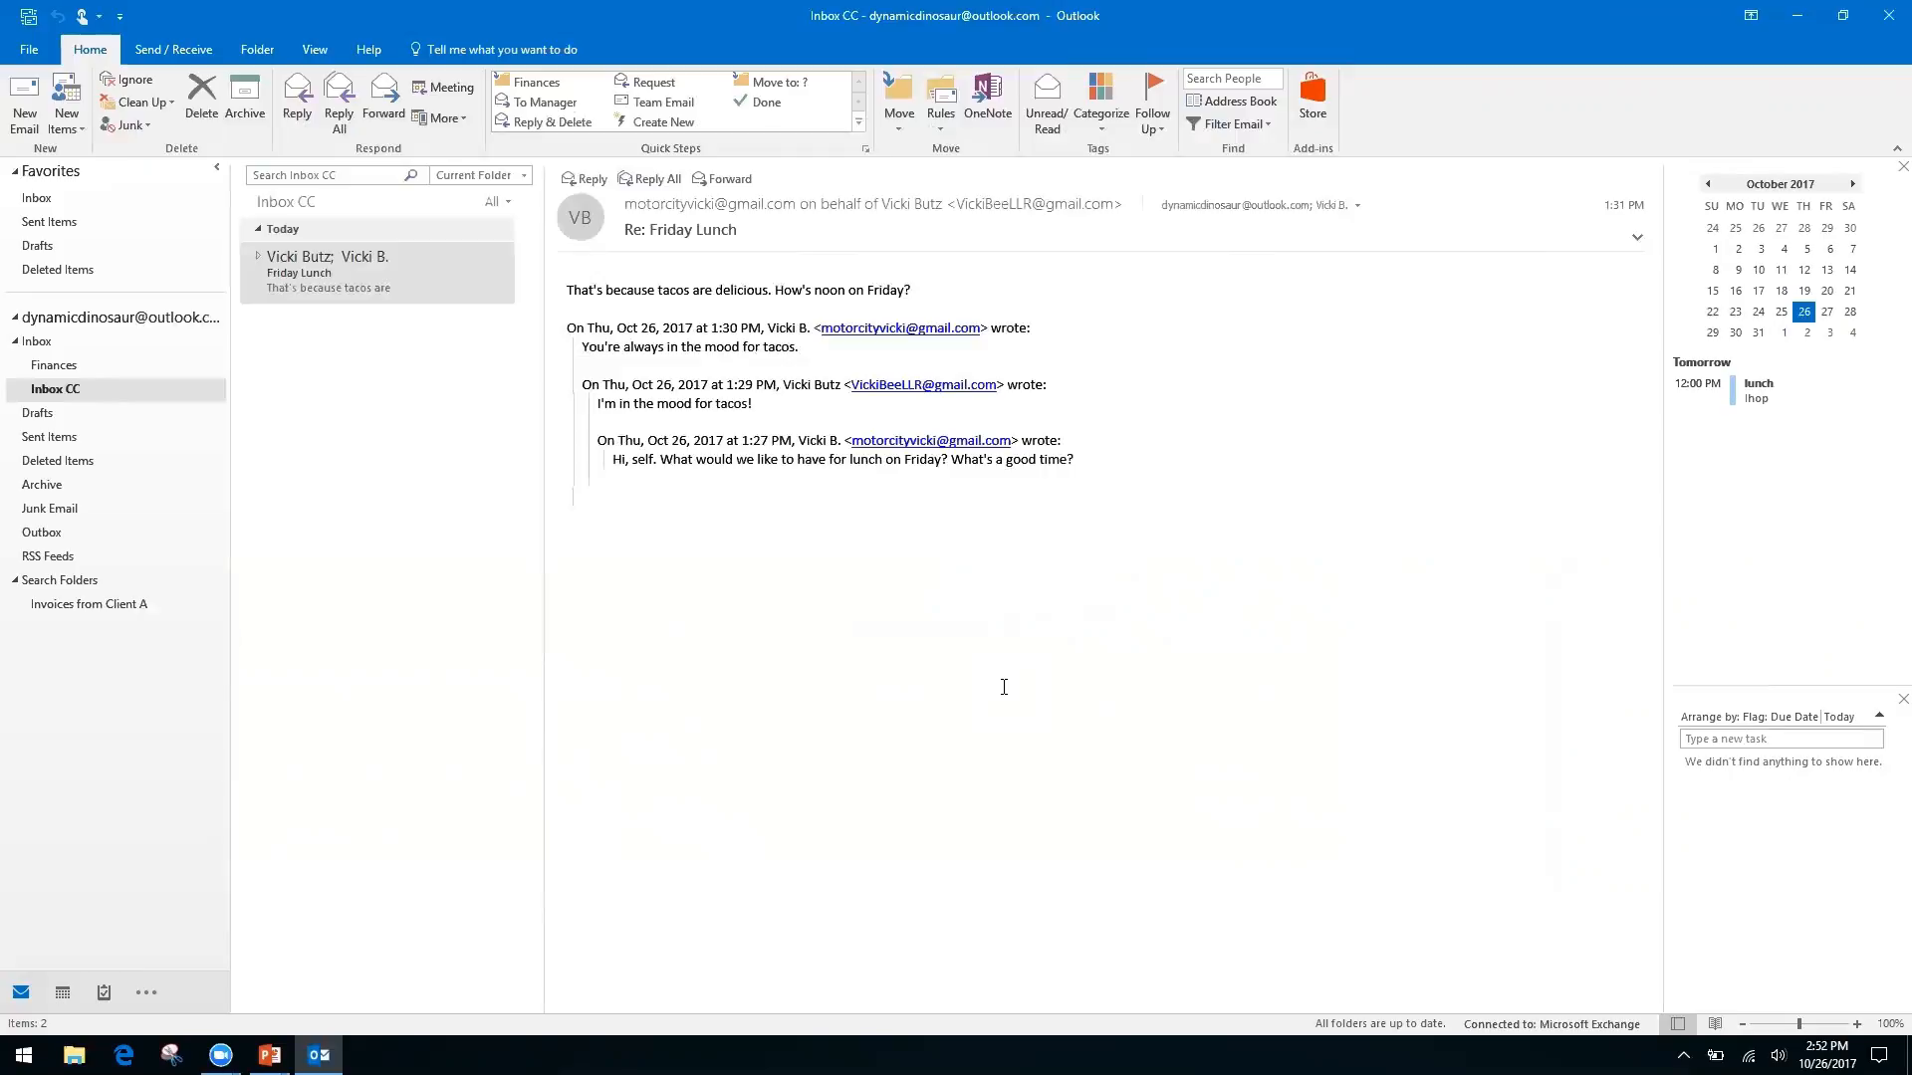
key("alt+Tab")
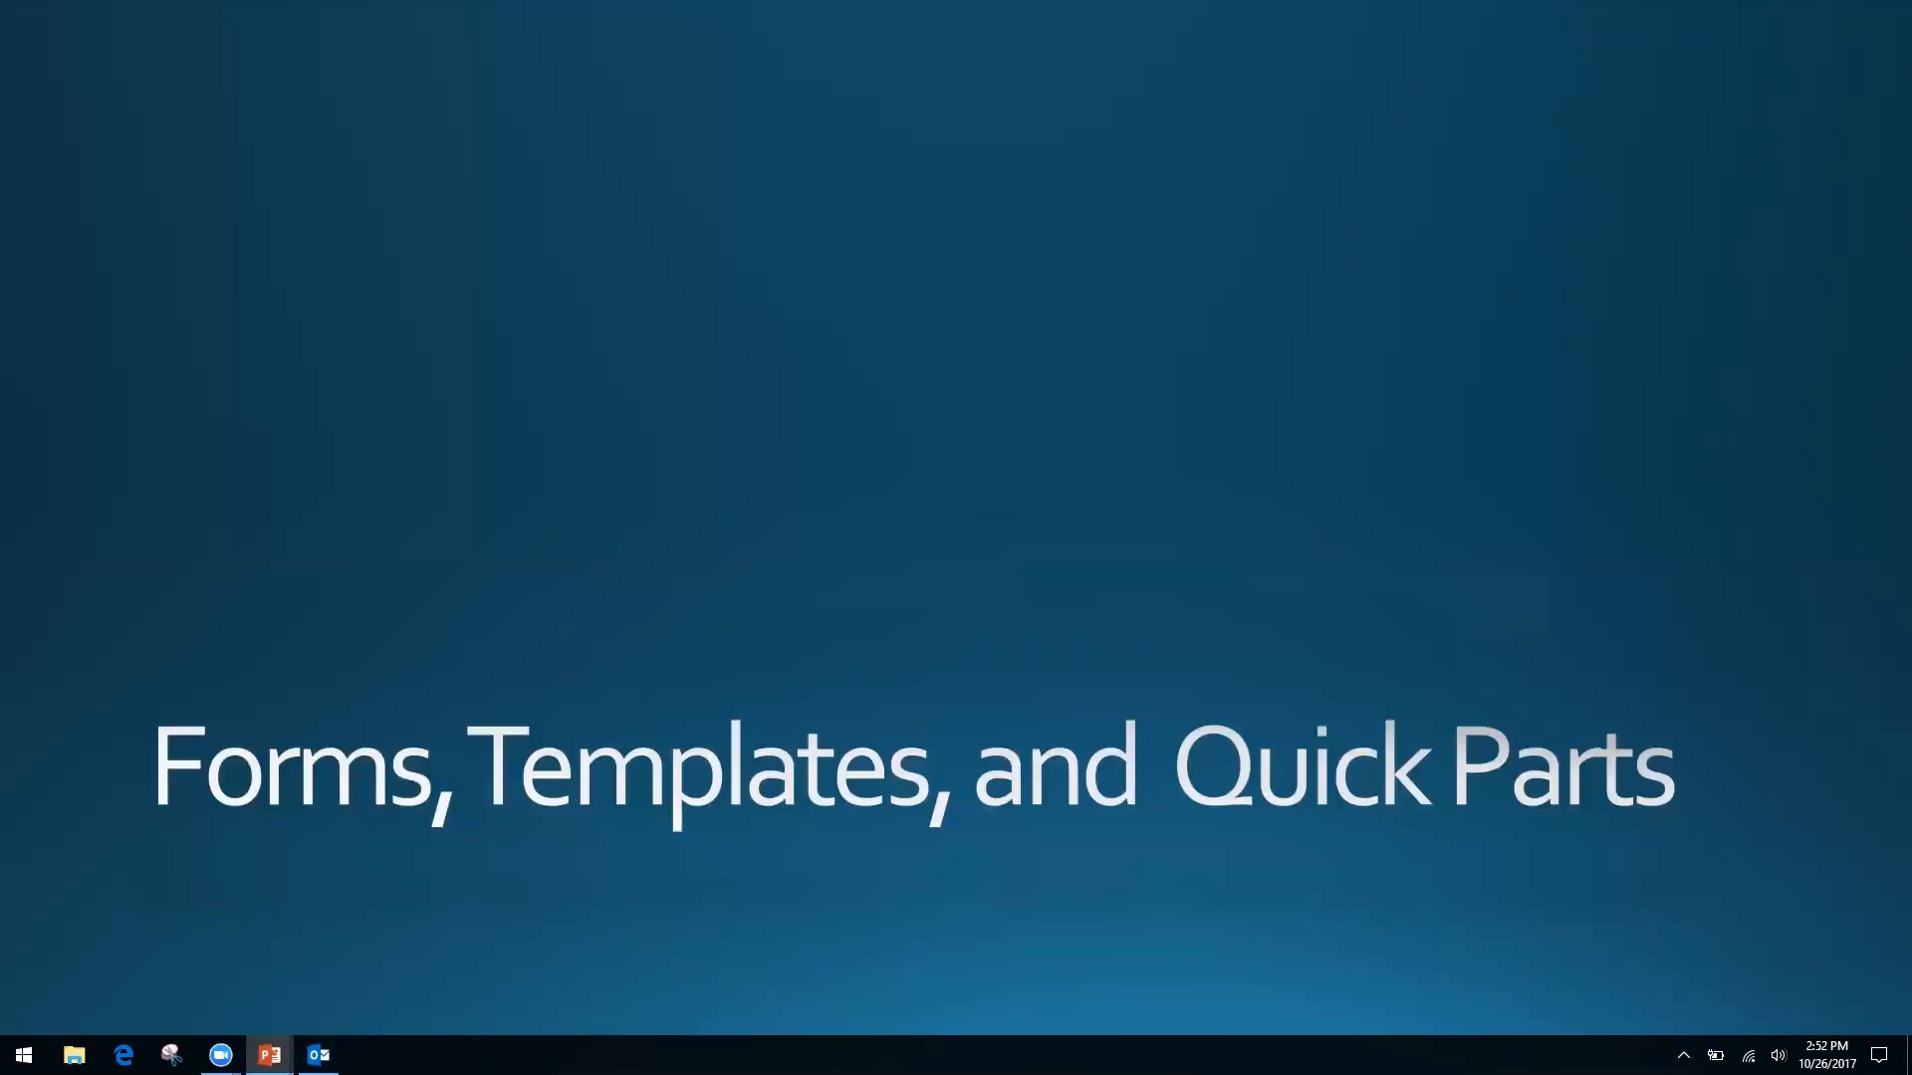
key("Right")
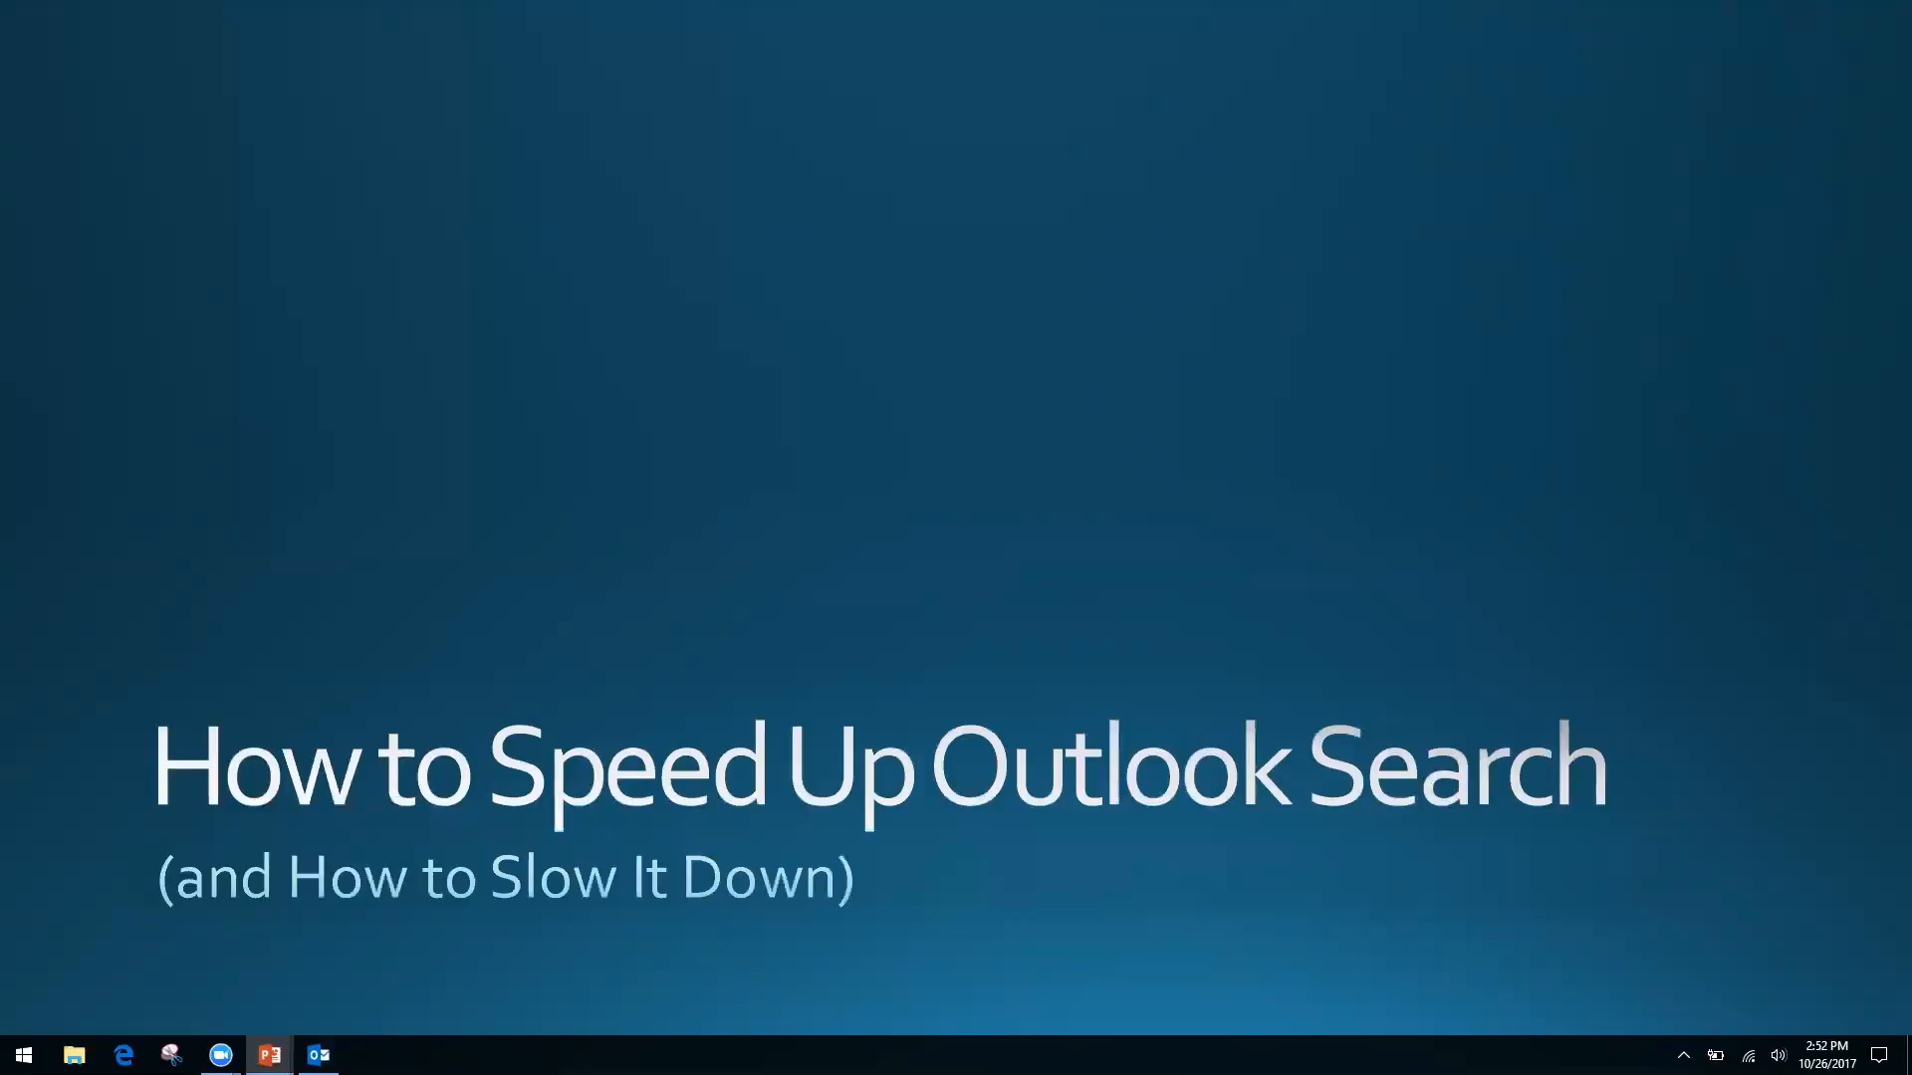